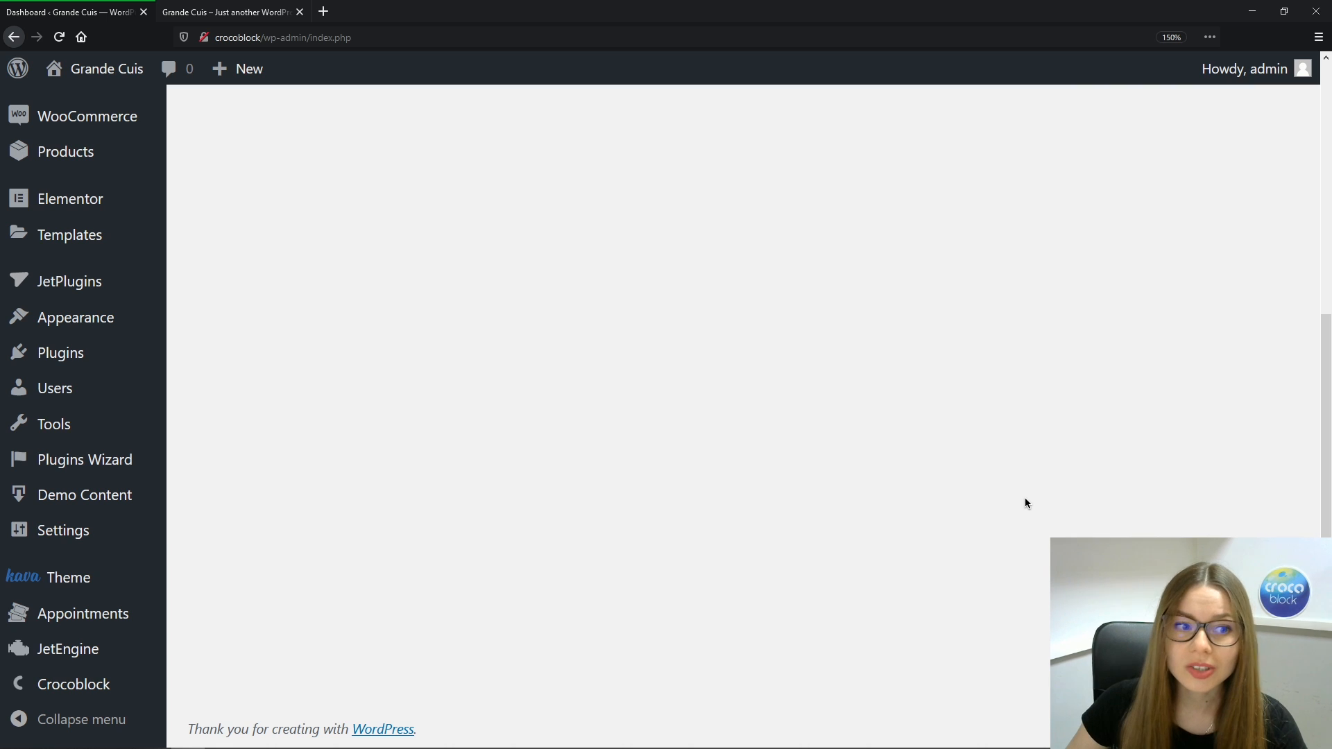
# Open Appointments from the admin sidebar and launch the setup wizard at Connect post types
pyautogui.moveTo(114, 617)
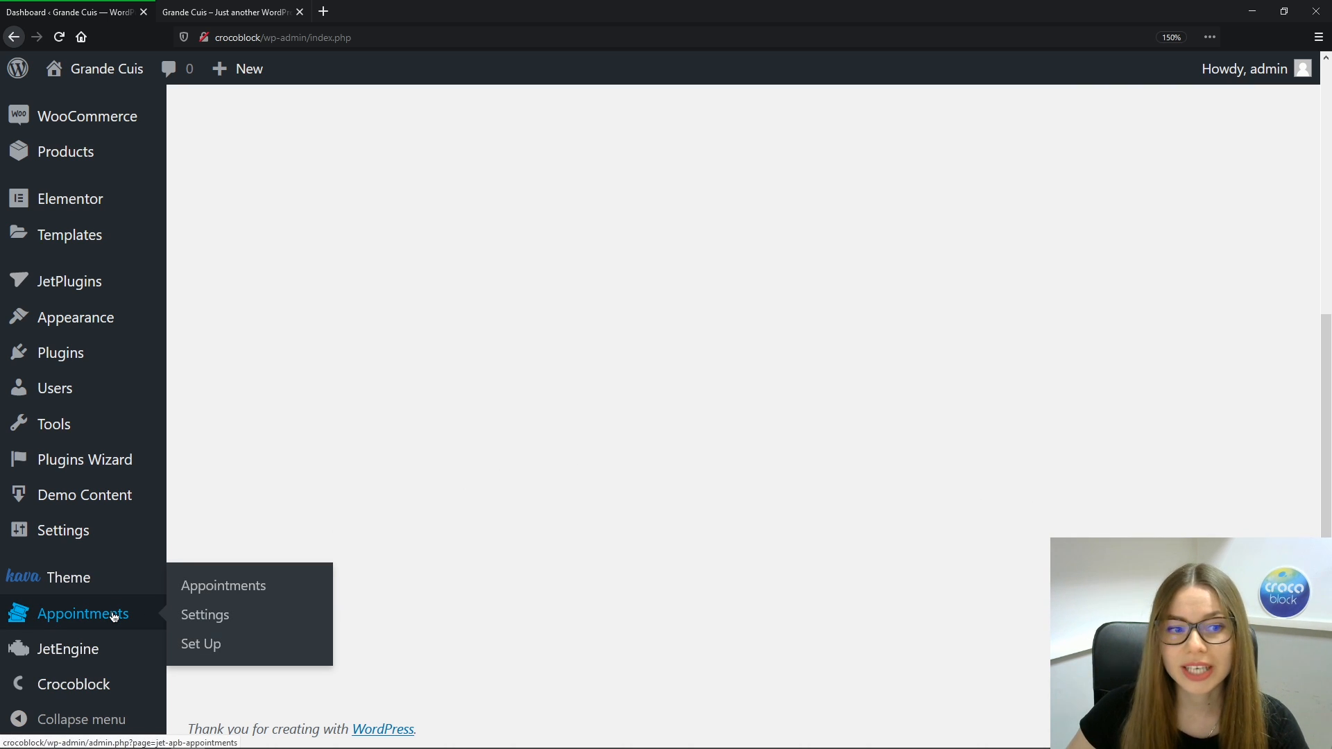
pyautogui.click(114, 617)
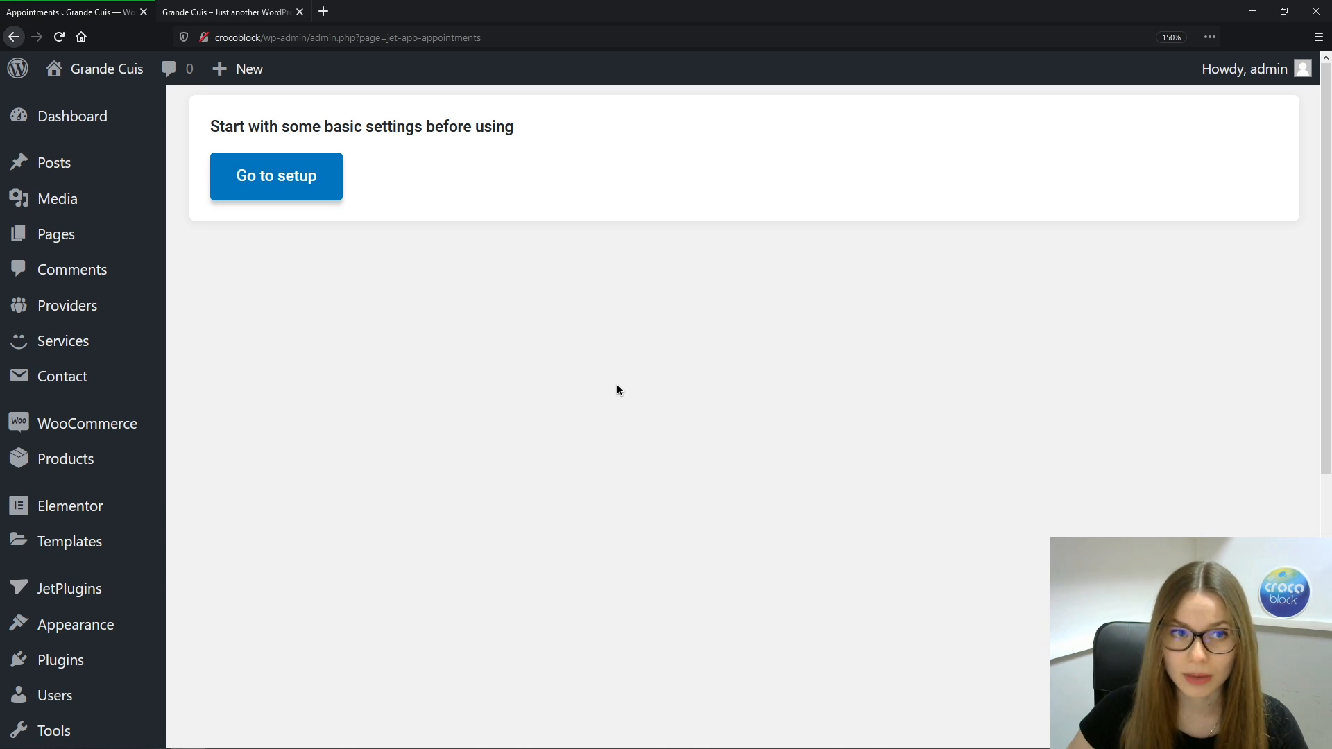
pyautogui.click(318, 167)
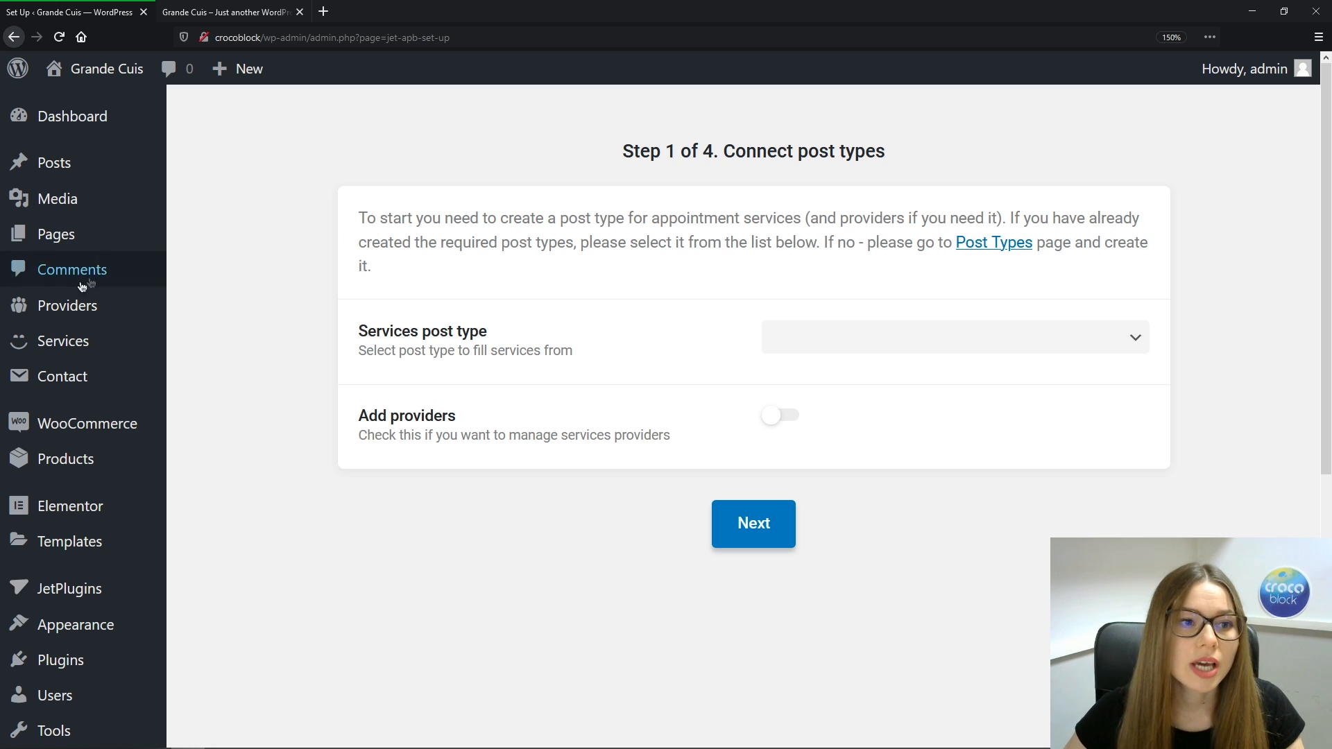
pyautogui.moveTo(86, 306)
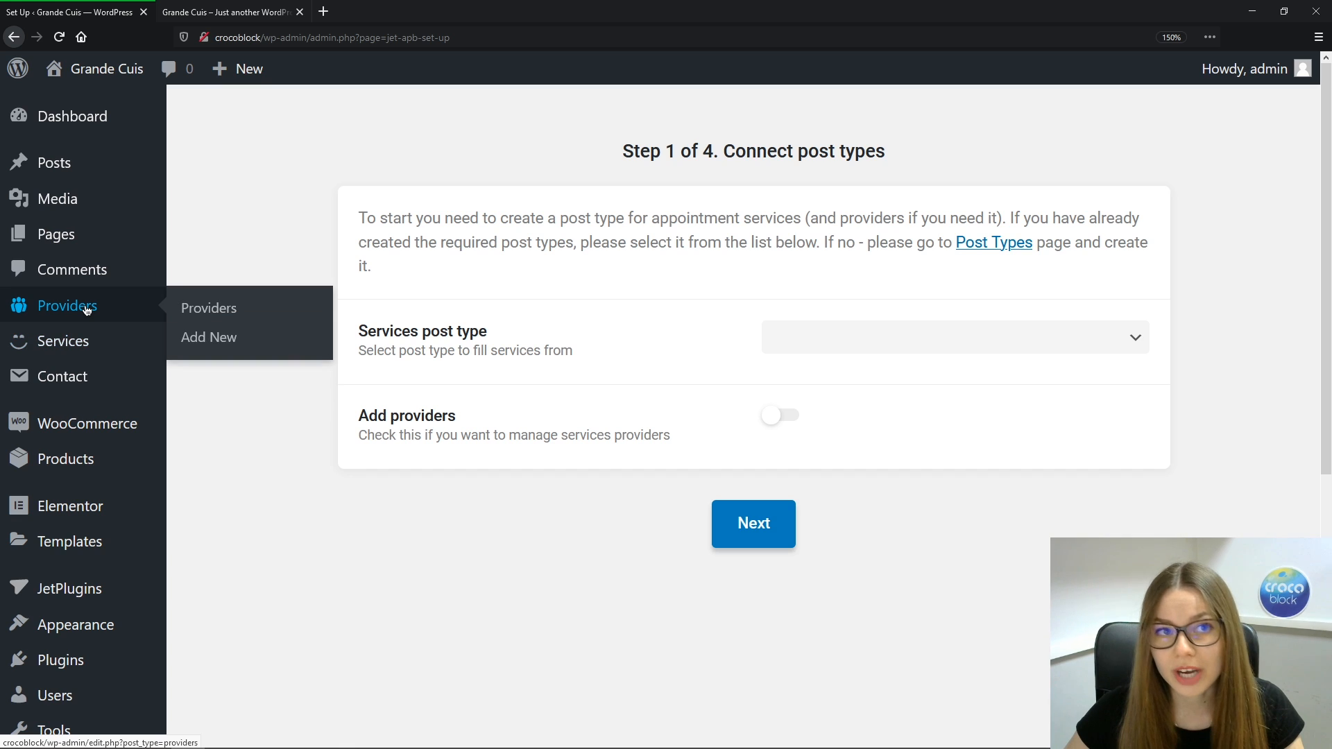
pyautogui.click(231, 19)
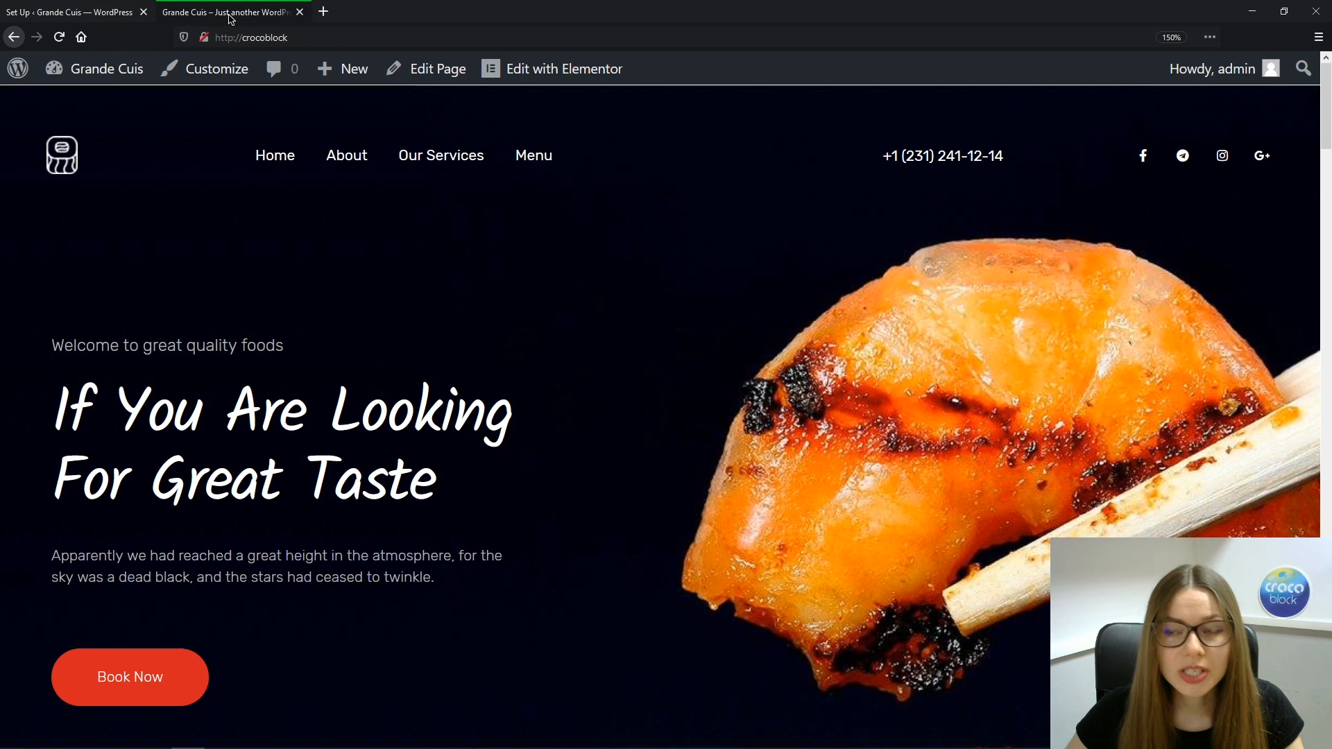
pyautogui.moveTo(1326, 115)
pyautogui.mouseDown()
pyautogui.moveTo(1329, 312)
pyautogui.moveTo(1324, 97)
pyautogui.mouseUp()
pyautogui.click(353, 161)
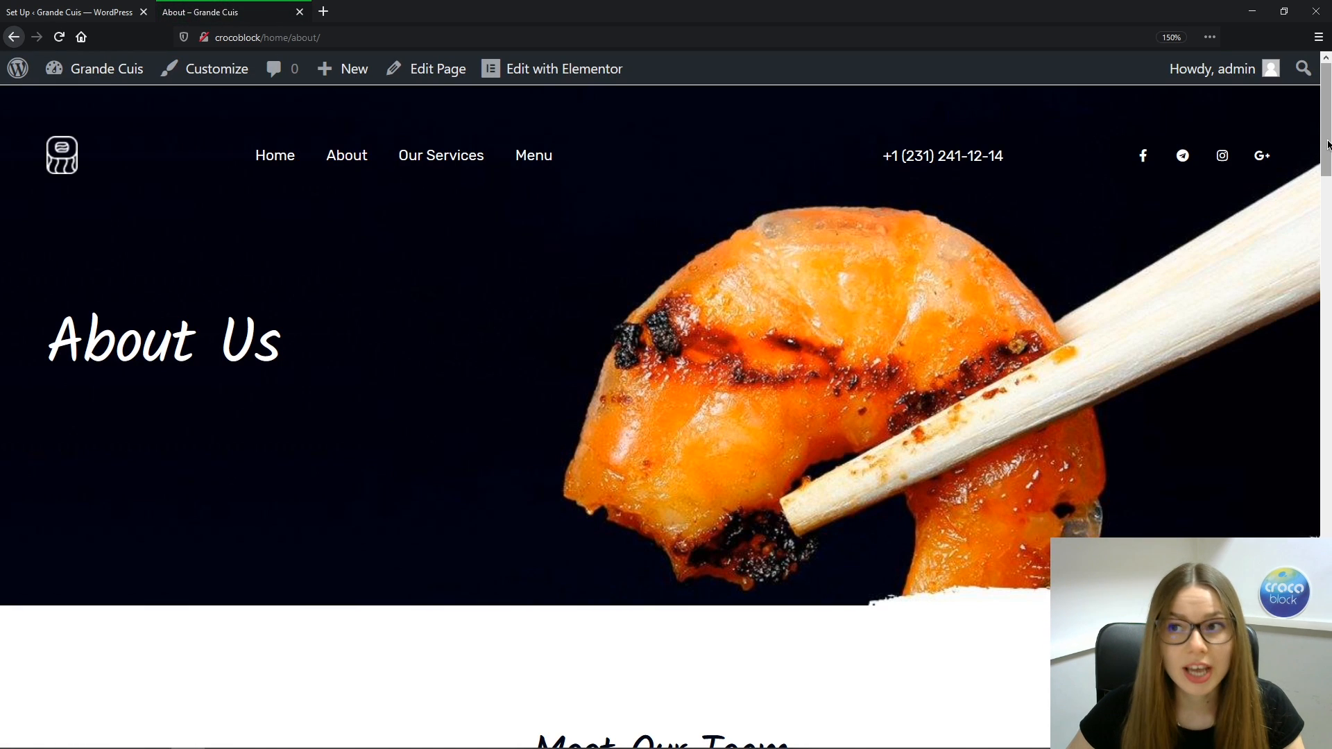
pyautogui.moveTo(1329, 144); pyautogui.dragTo(1329, 238)
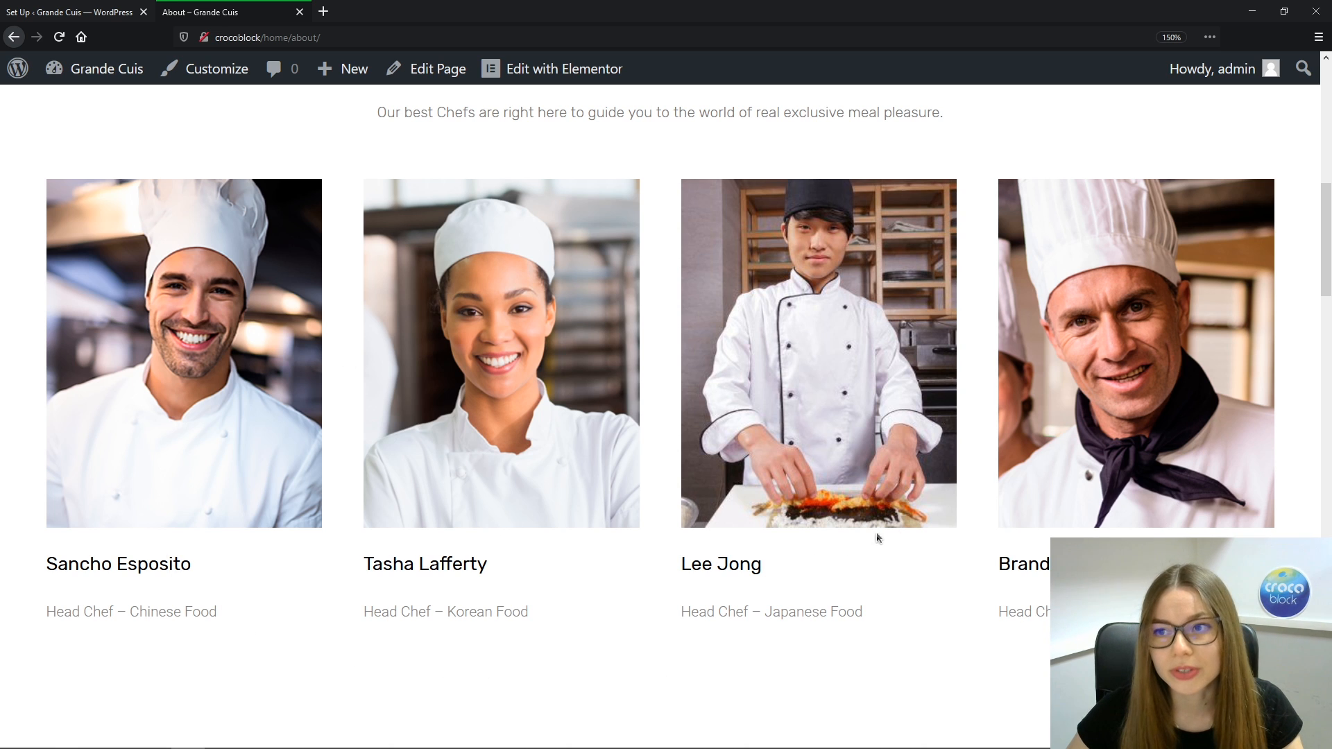
pyautogui.moveTo(1327, 265); pyautogui.dragTo(1326, 144)
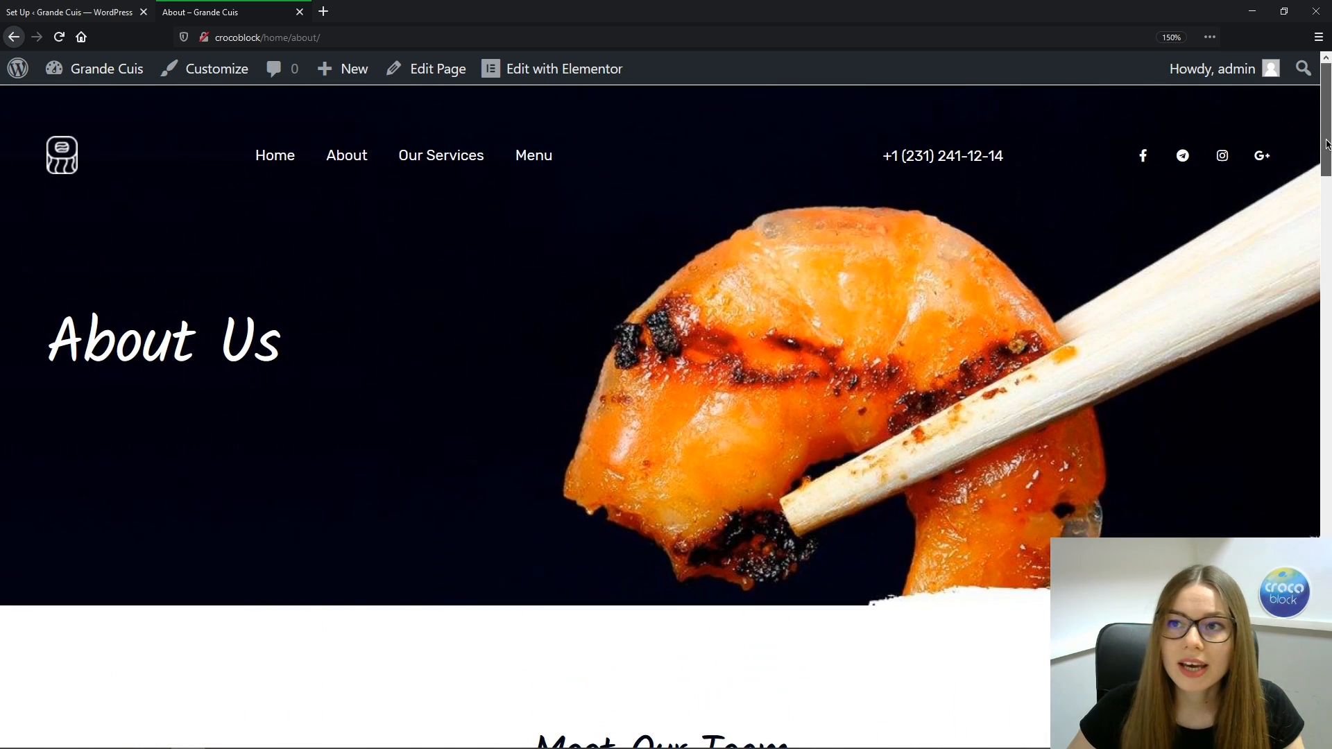
pyautogui.click(435, 164)
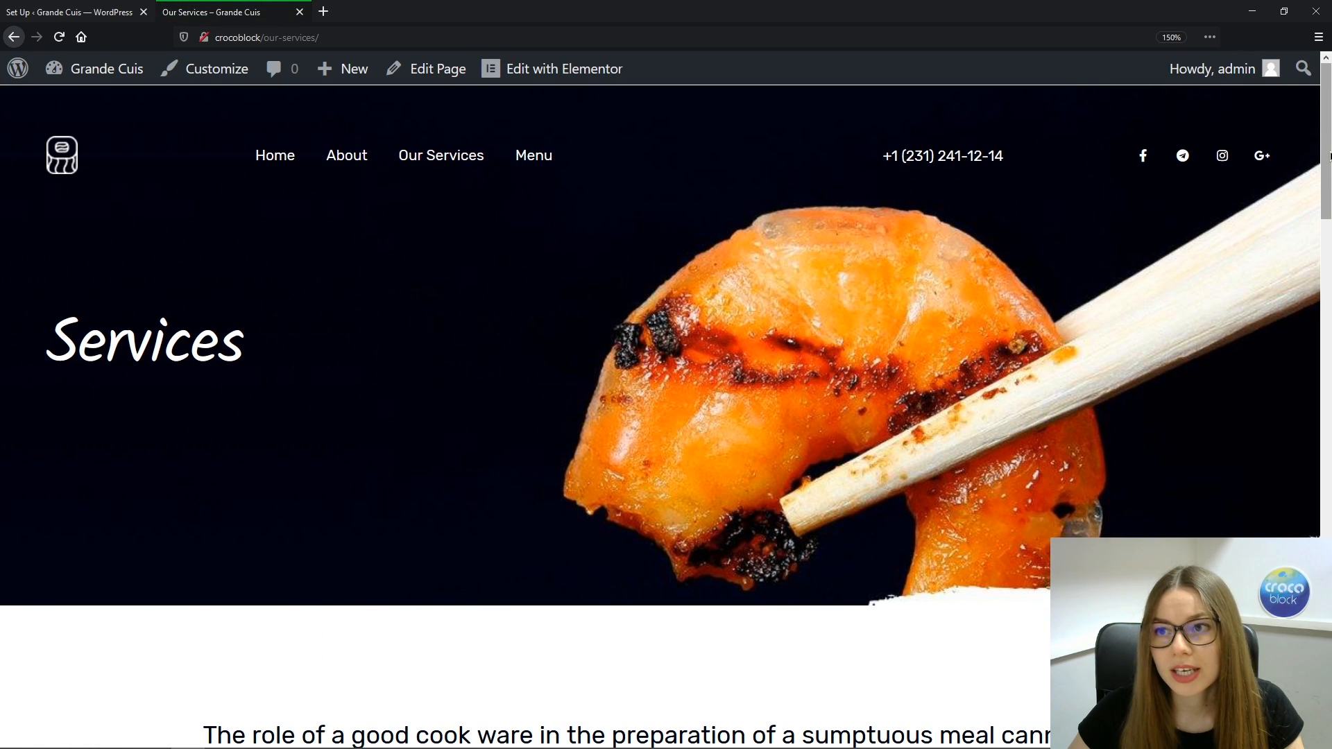
pyautogui.moveTo(1328, 155); pyautogui.dragTo(1328, 300)
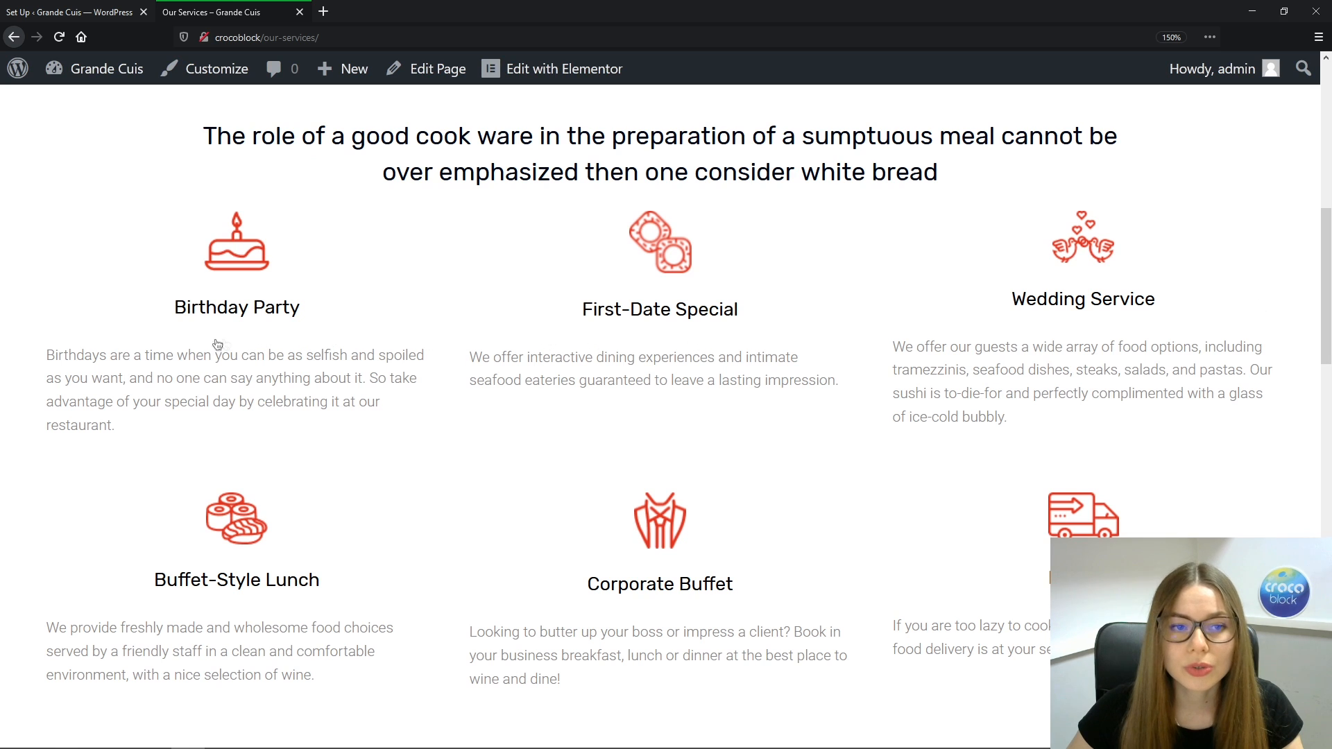
pyautogui.click(718, 339)
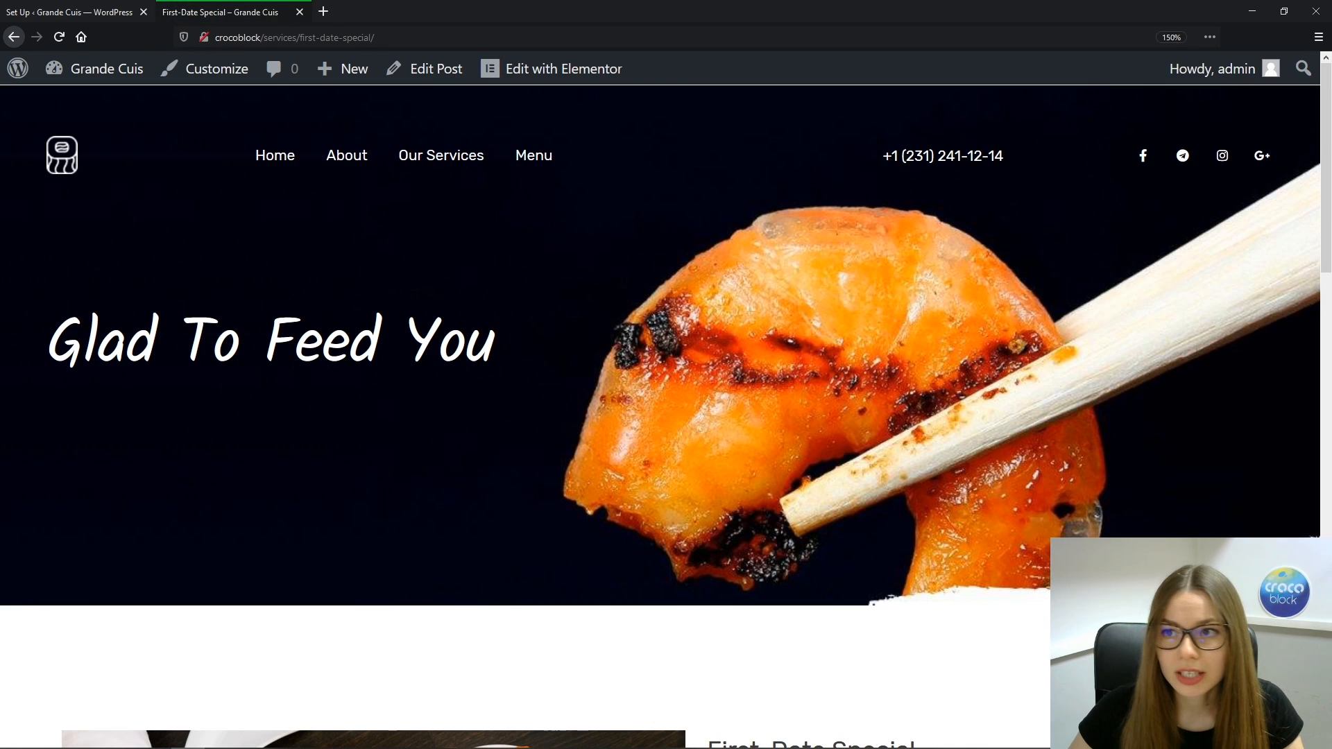
pyautogui.moveTo(1325, 232); pyautogui.dragTo(1325, 397)
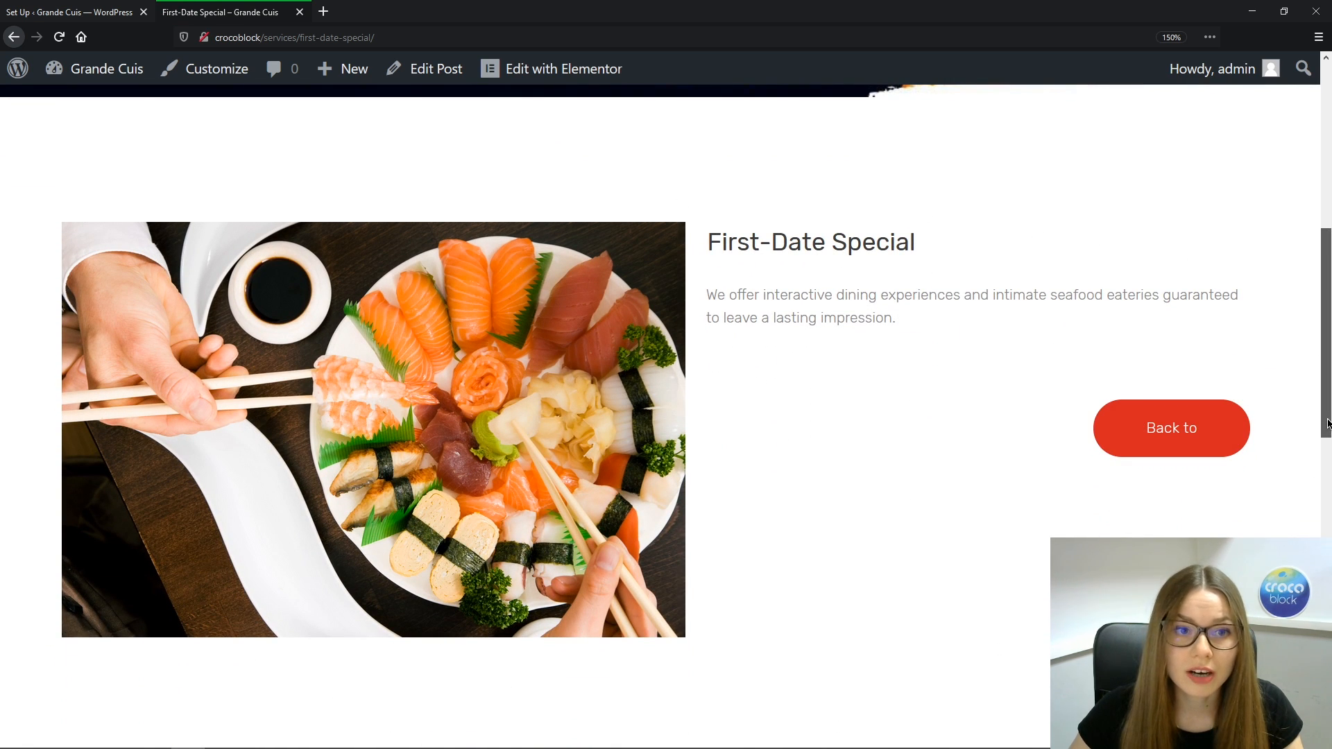
pyautogui.moveTo(1328, 424); pyautogui.dragTo(1320, 231)
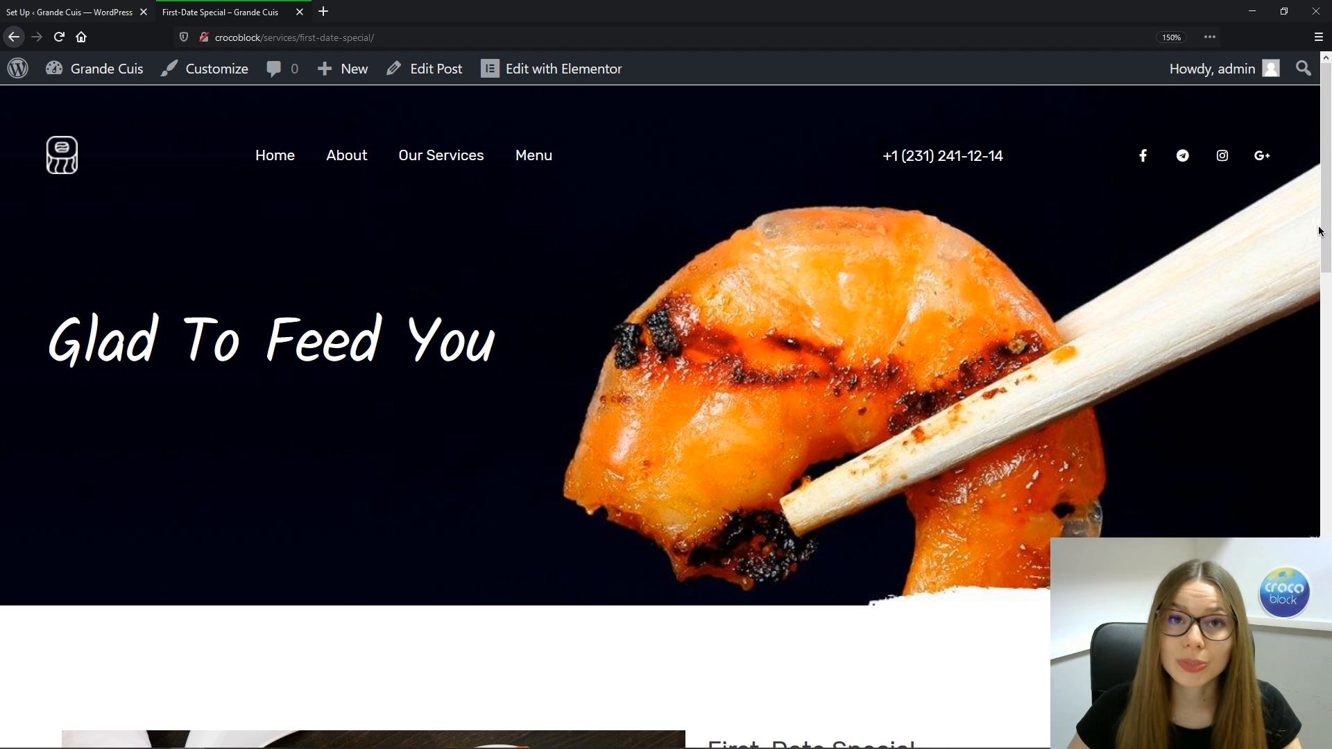
pyautogui.click(79, 20)
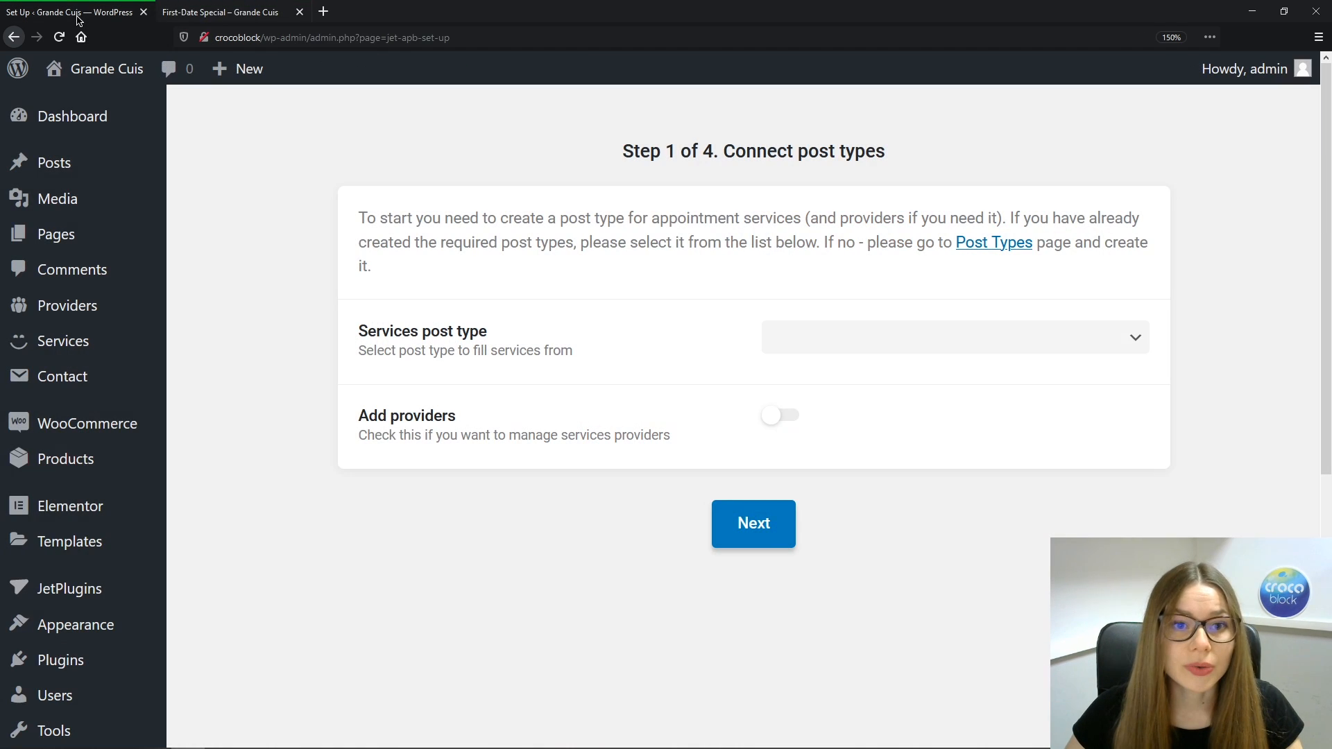
# Pick Services as the services post type, enable providers with the Providers post type, and go to Step 2
pyautogui.click(1122, 340)
pyautogui.moveTo(1146, 390); pyautogui.dragTo(1145, 517)
pyautogui.click(887, 739)
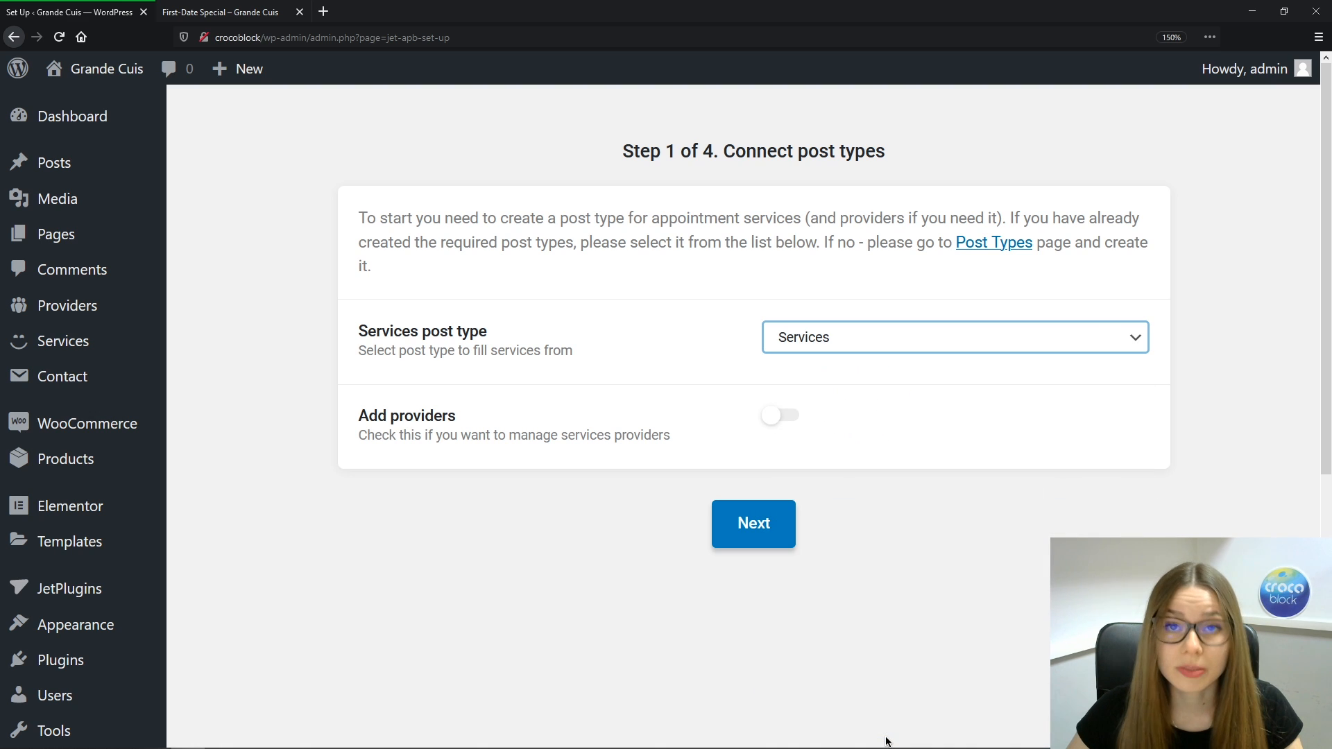
pyautogui.click(786, 416)
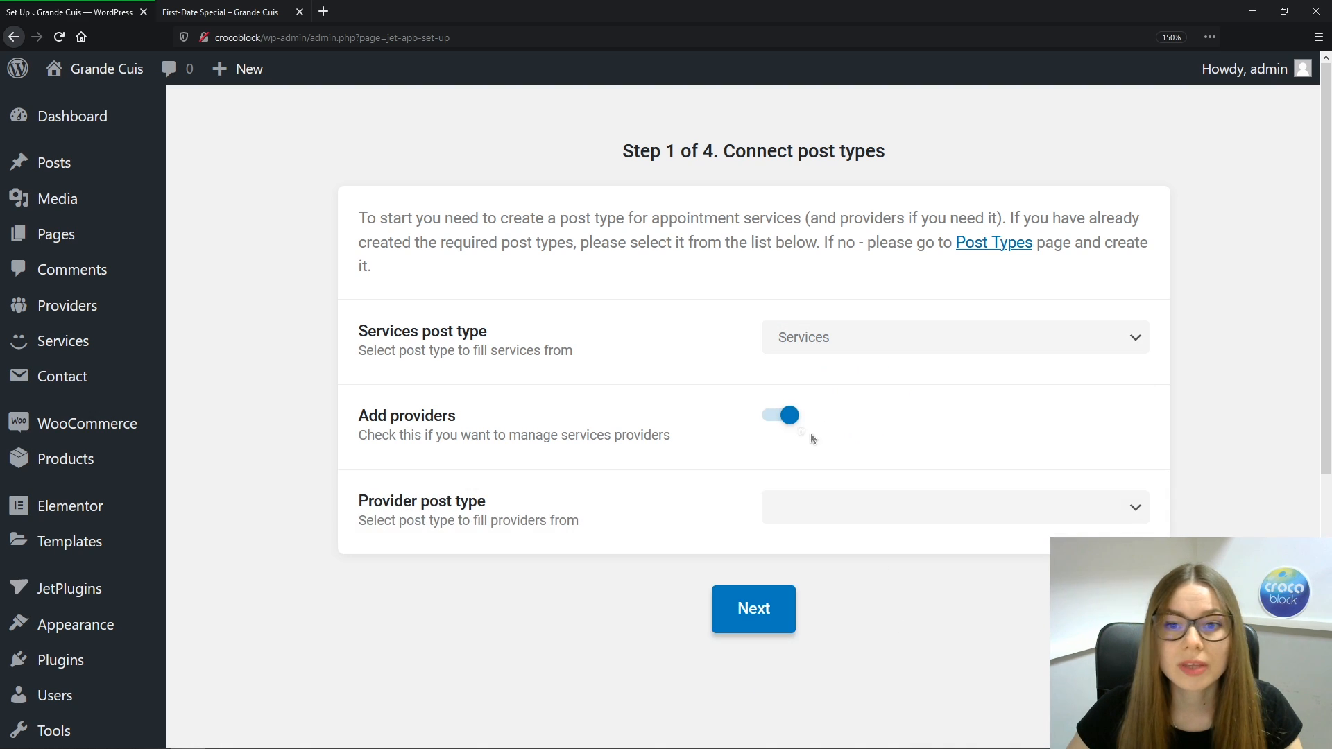
pyautogui.click(1145, 517)
pyautogui.scroll(-5, 902, 319)
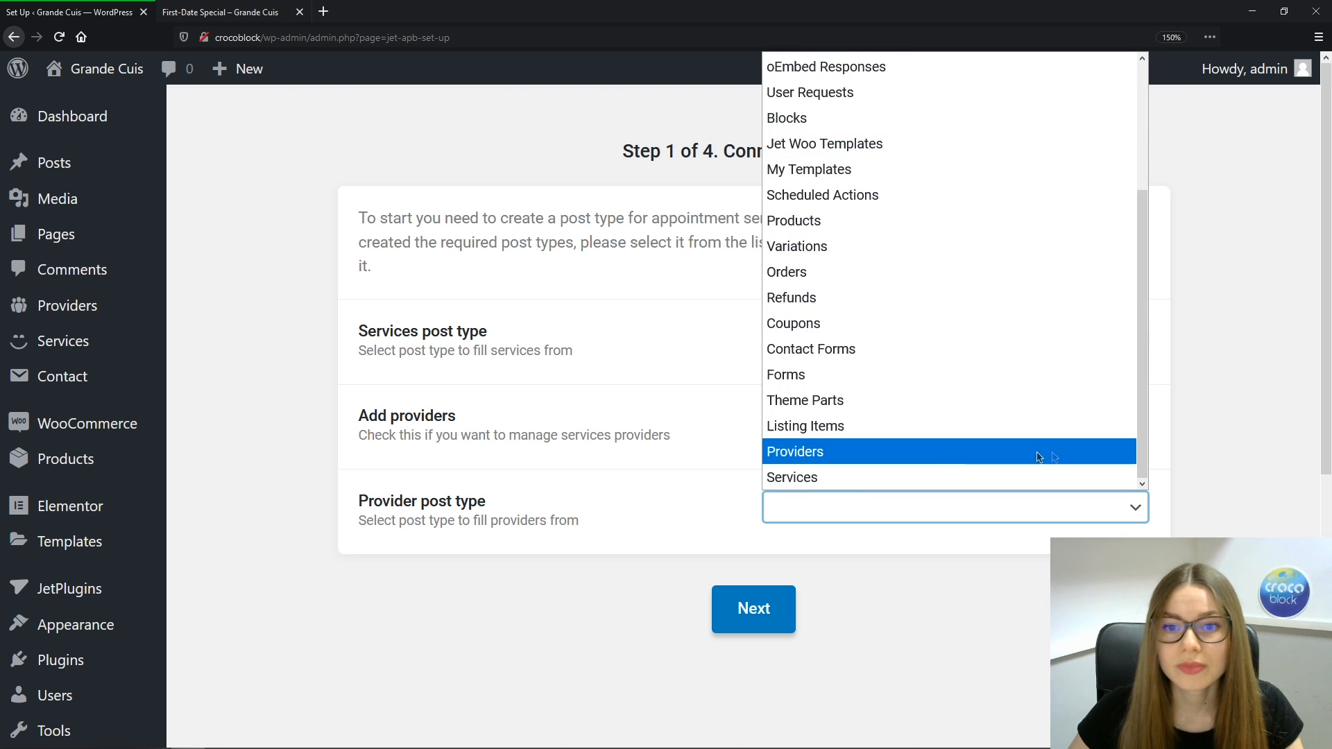
pyautogui.click(947, 456)
pyautogui.click(760, 625)
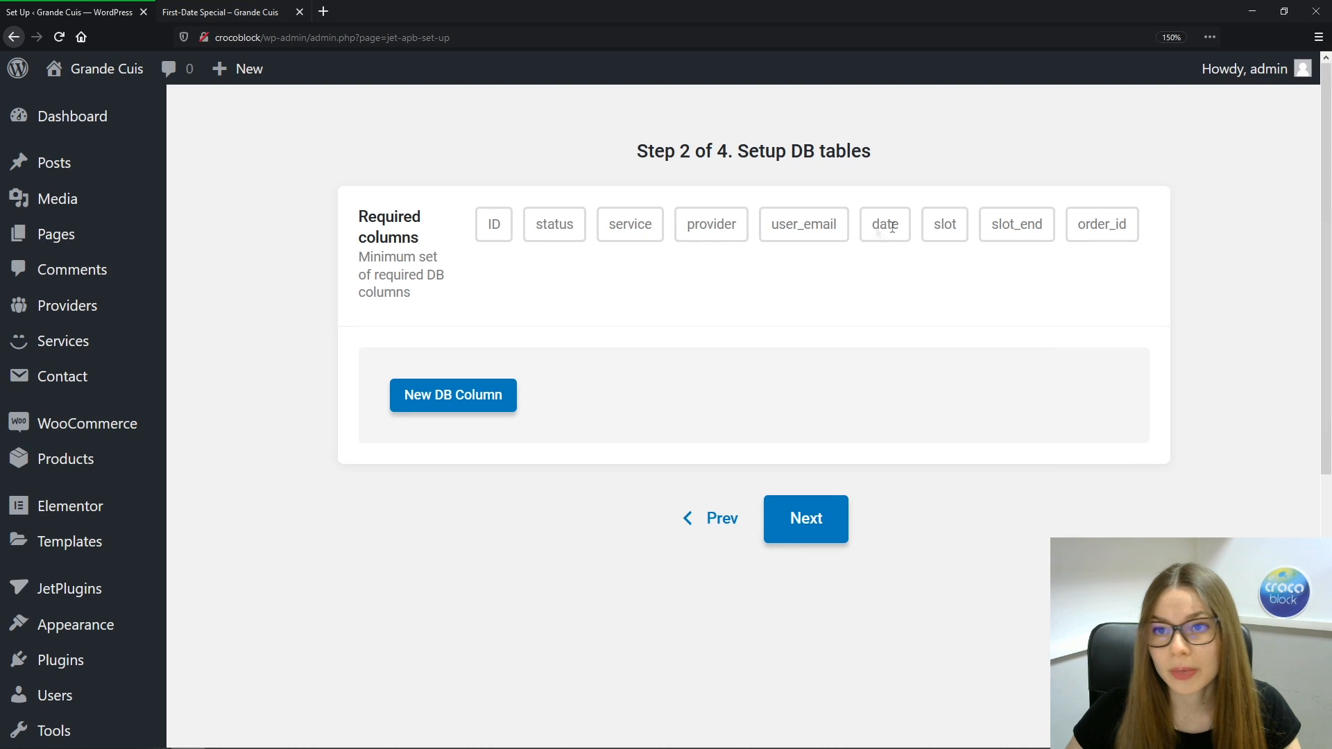
# Add two extra DB columns named phone and comments, then continue to the schedule step
pyautogui.click(479, 399)
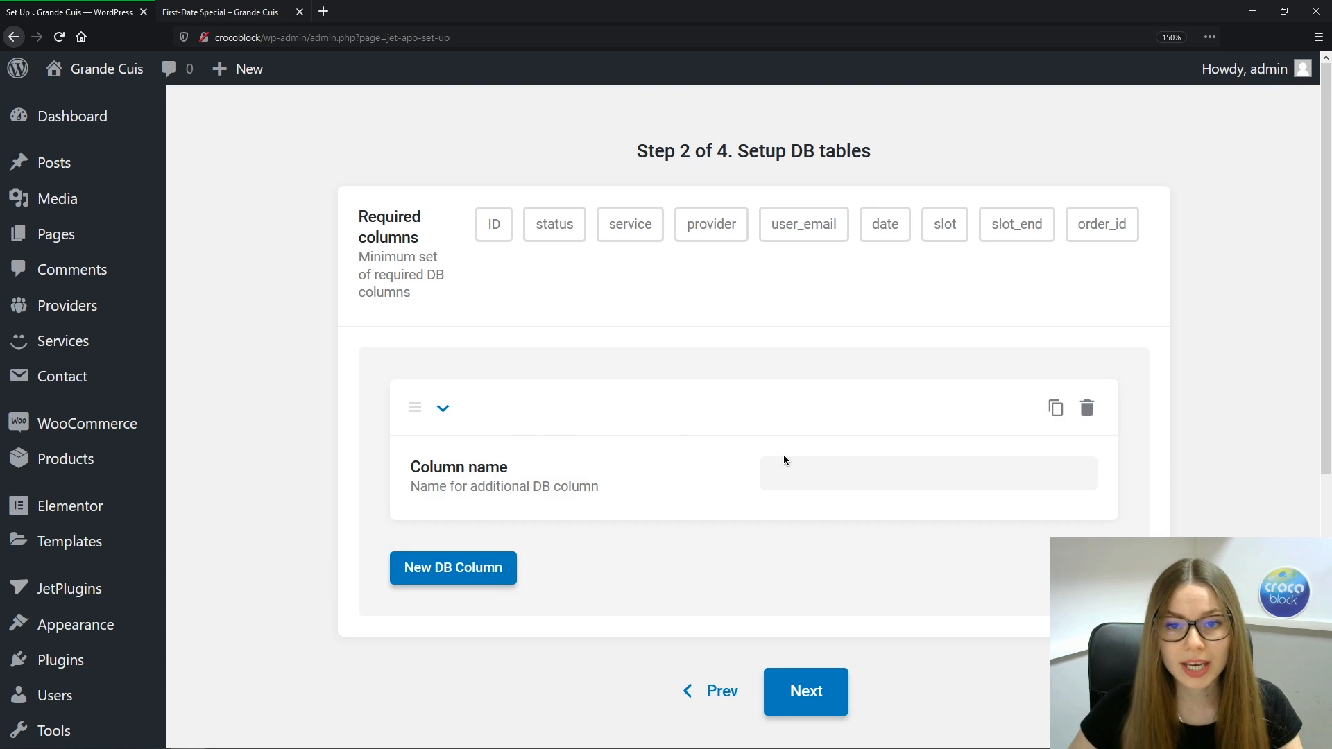
pyautogui.click(800, 475)
pyautogui.write('ph')
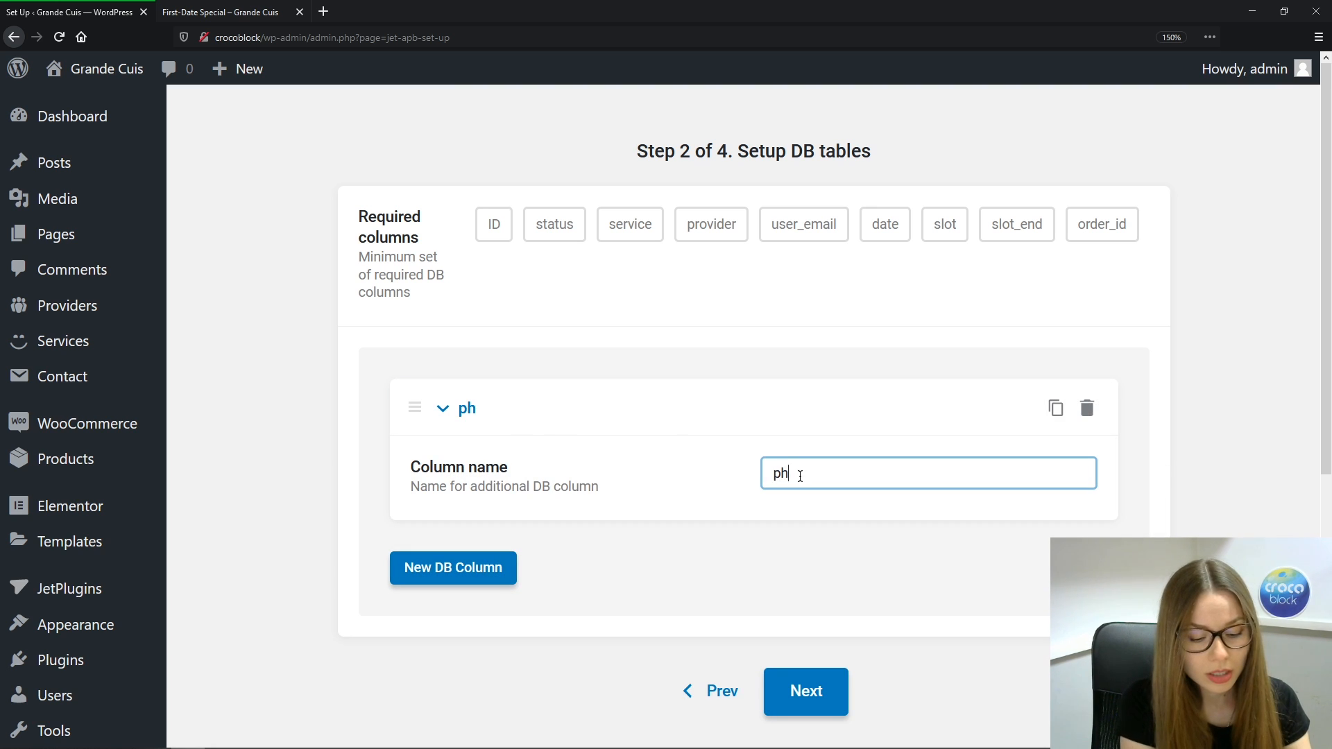
pyautogui.write('one')
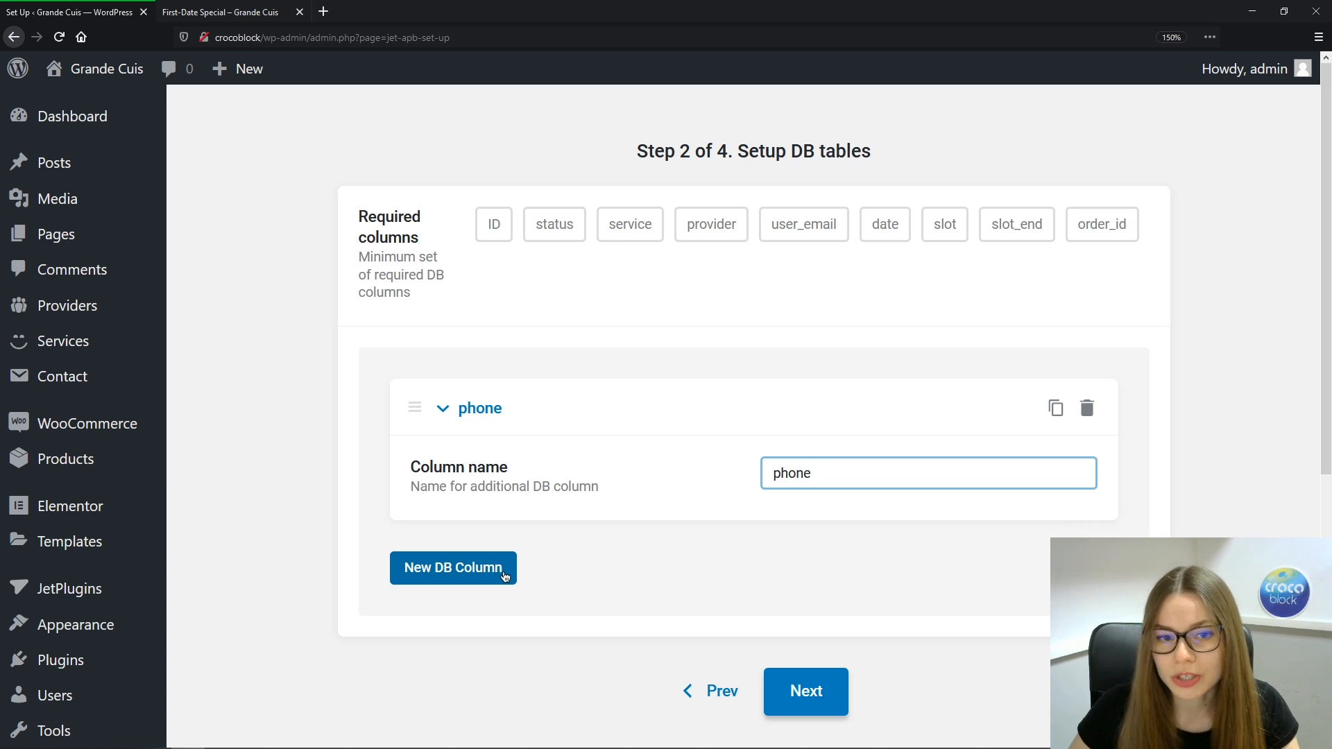
pyautogui.click(504, 577)
pyautogui.click(852, 650)
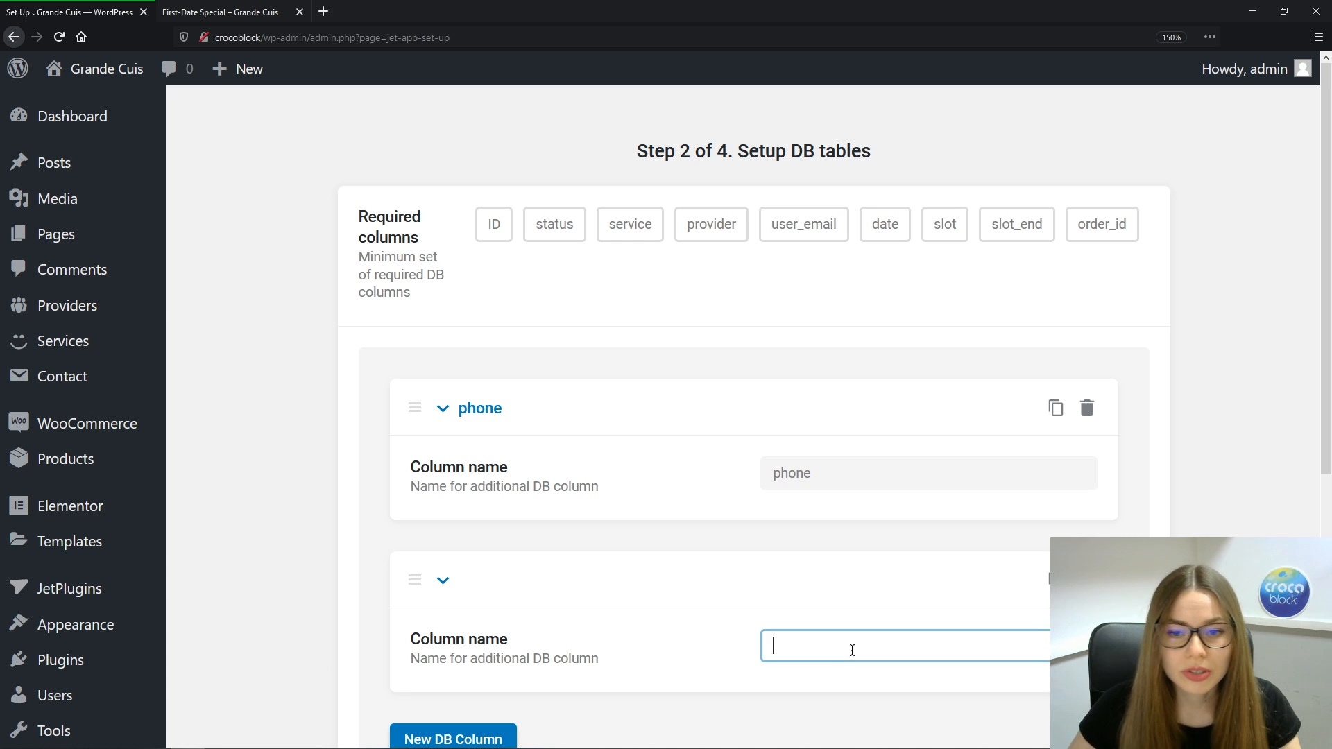
pyautogui.write('comm')
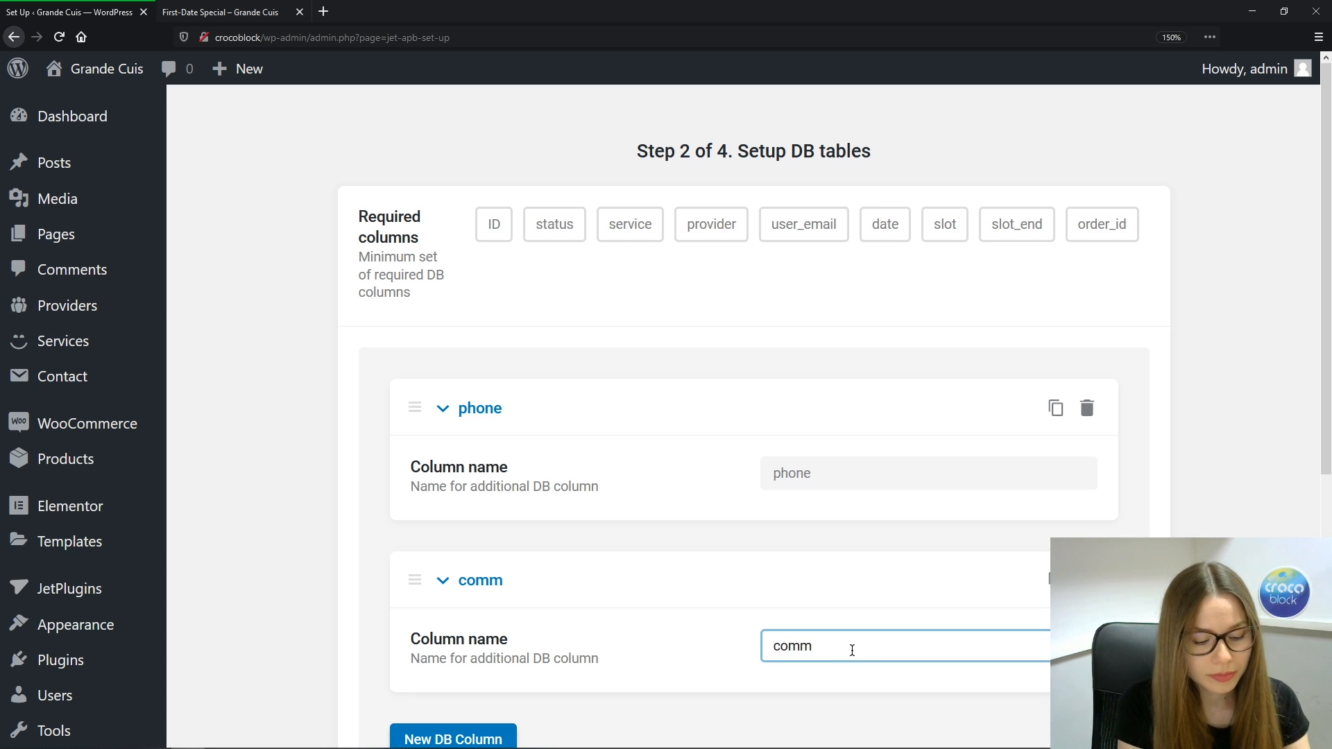
pyautogui.write('ents')
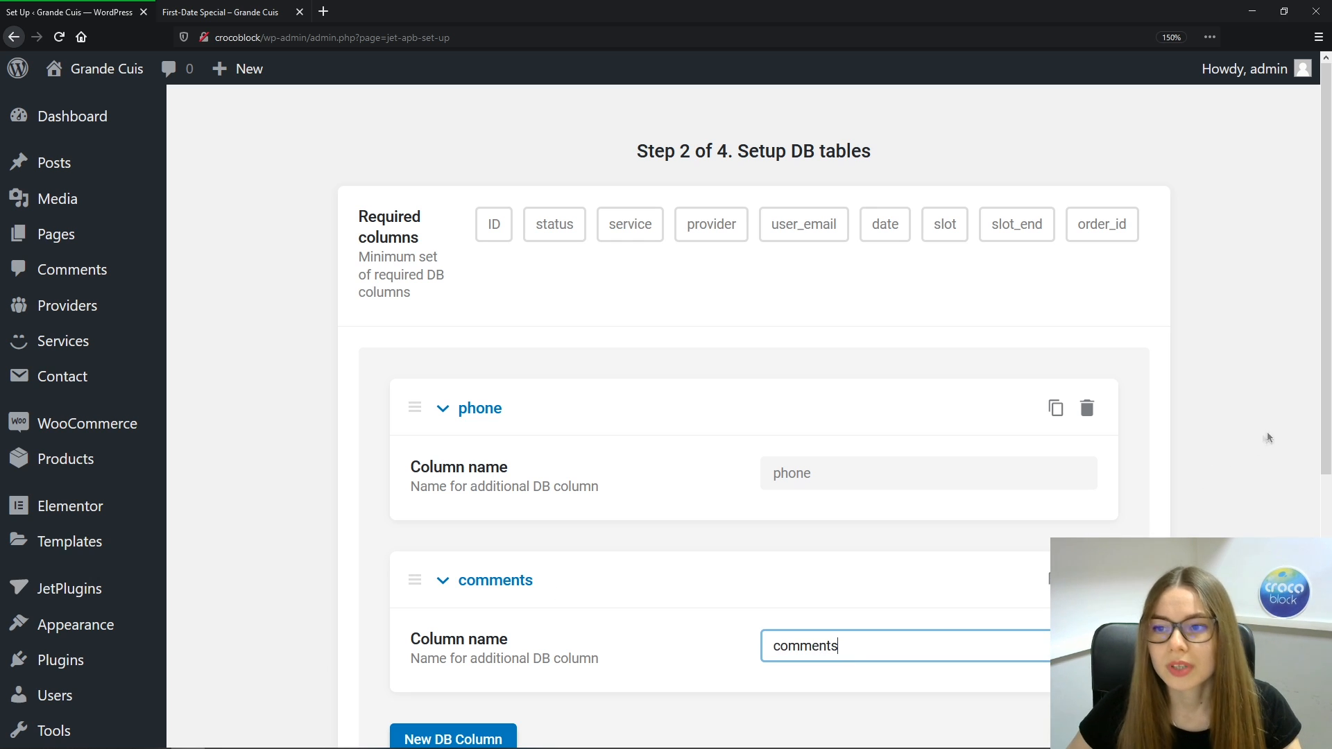
pyautogui.scroll(-3, 1326, 414)
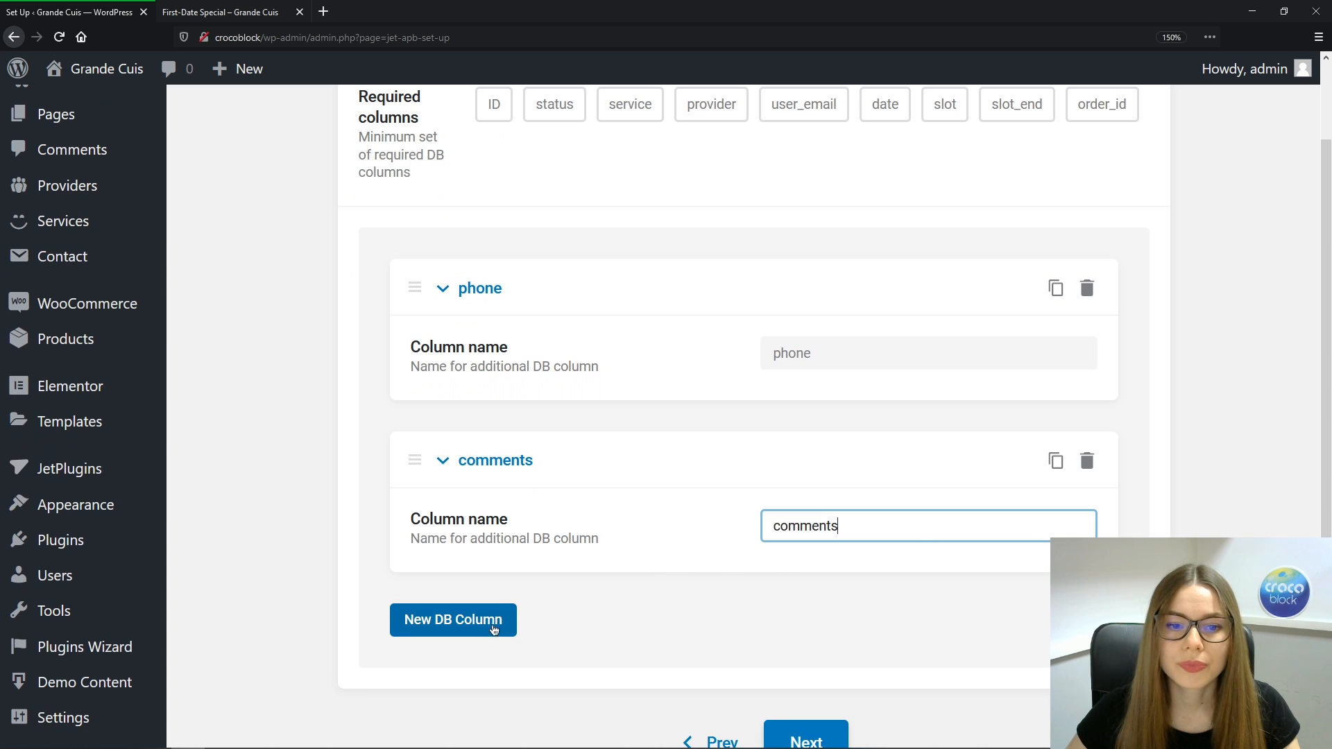
pyautogui.click(798, 732)
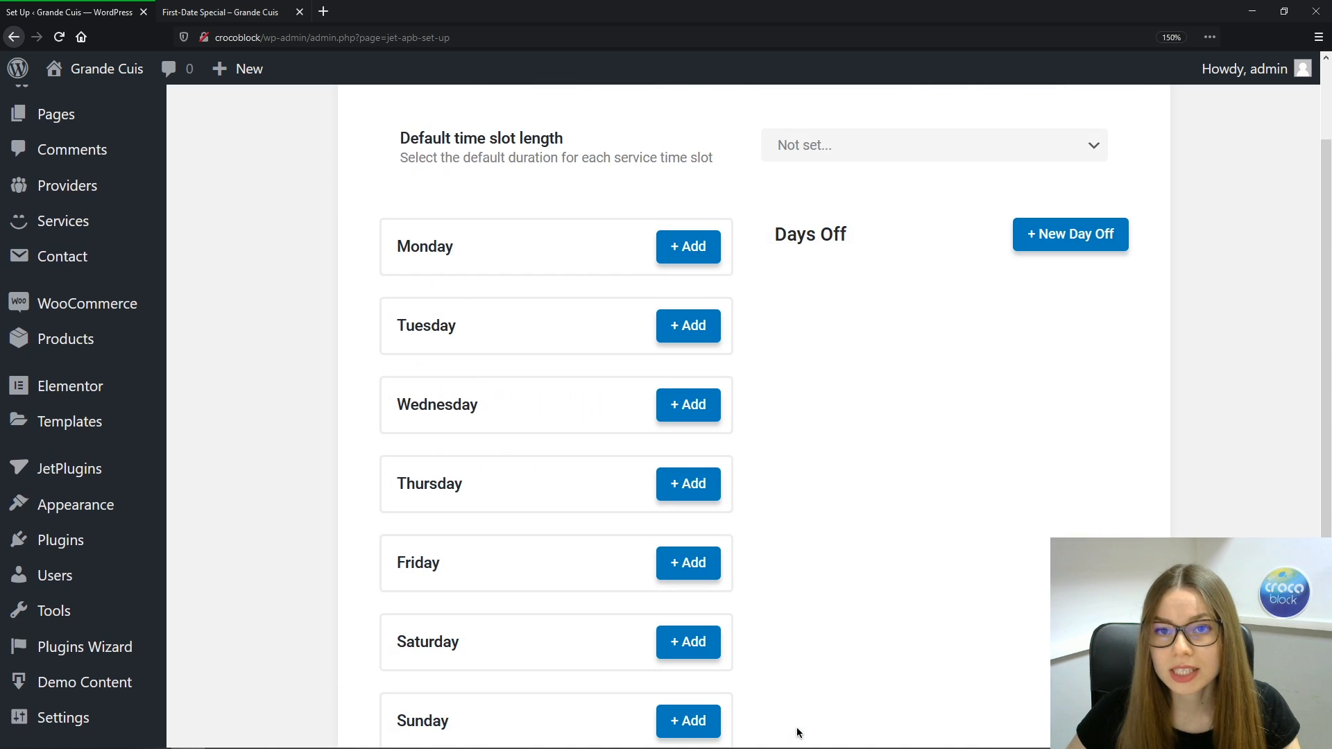
# Return to the top of Step 3 and open the Default time slot length options
pyautogui.scroll(1, 1327, 419)
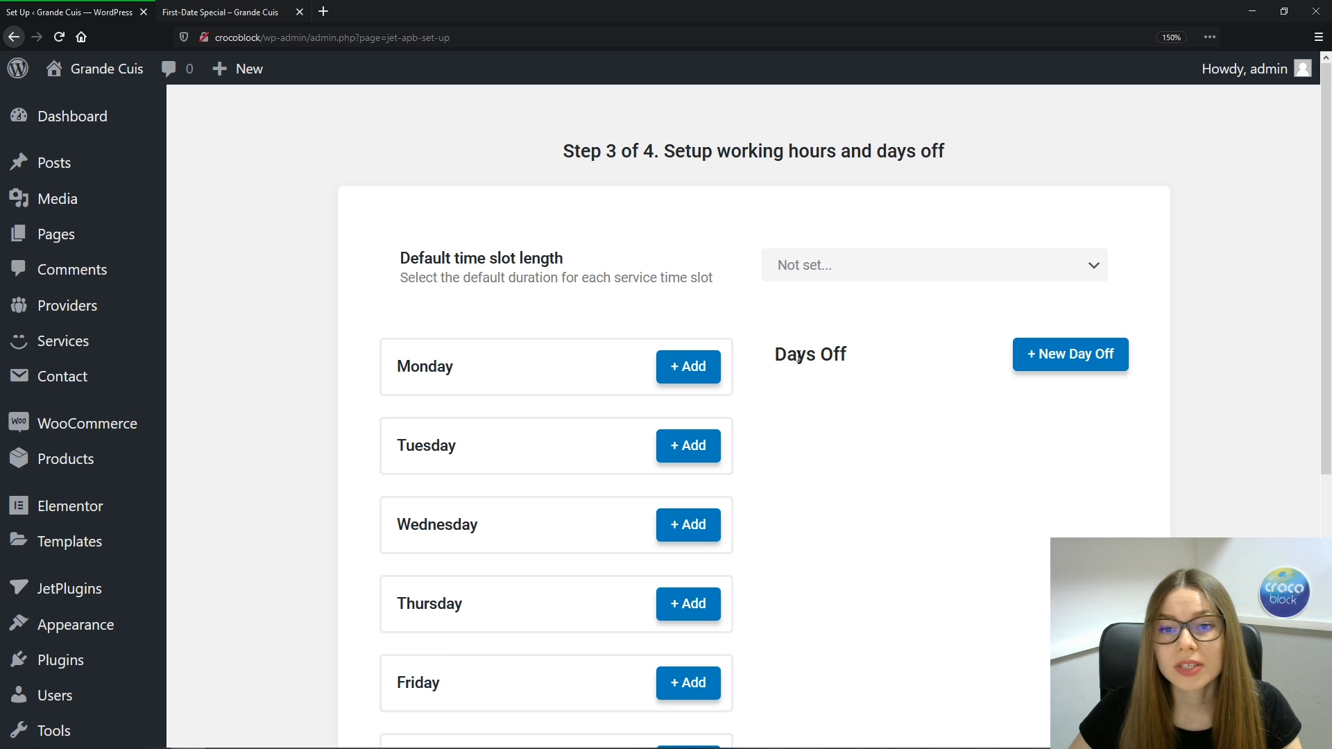
pyautogui.moveTo(787, 357); pyautogui.dragTo(837, 356)
pyautogui.click(880, 359)
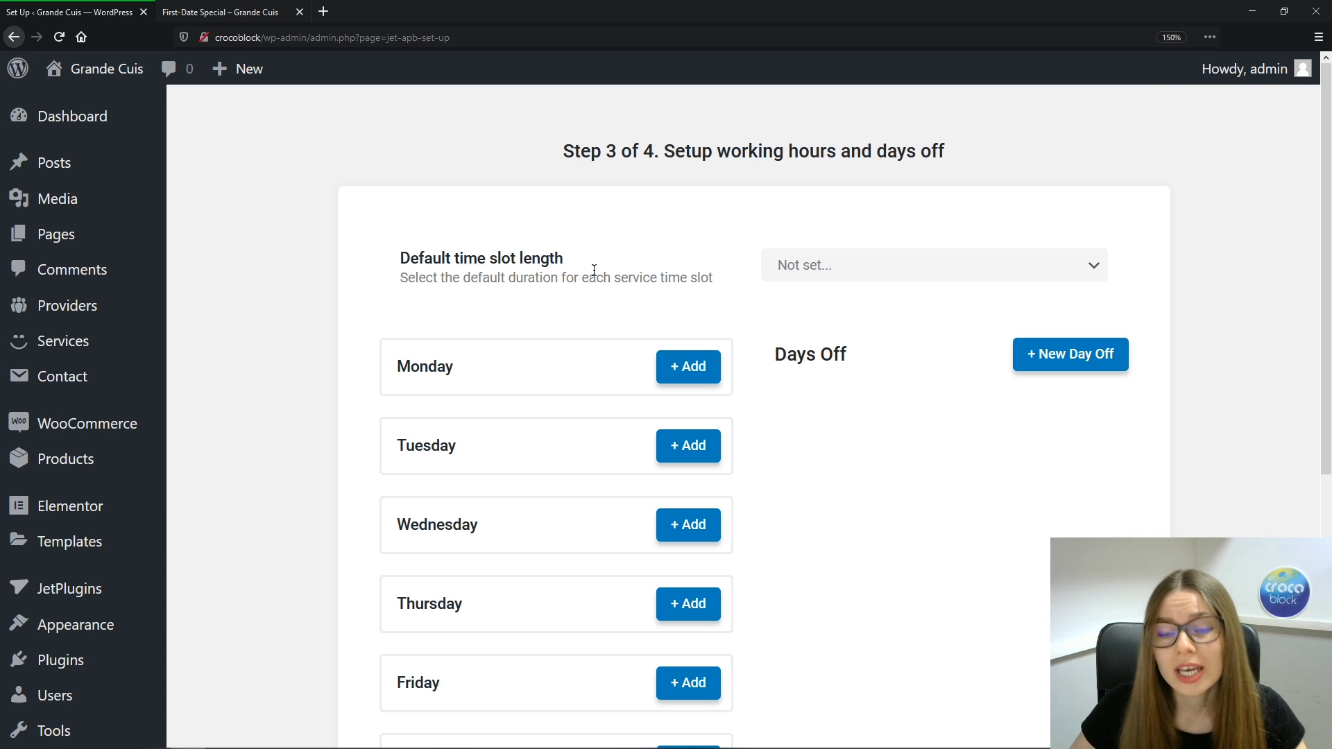
pyautogui.click(1092, 265)
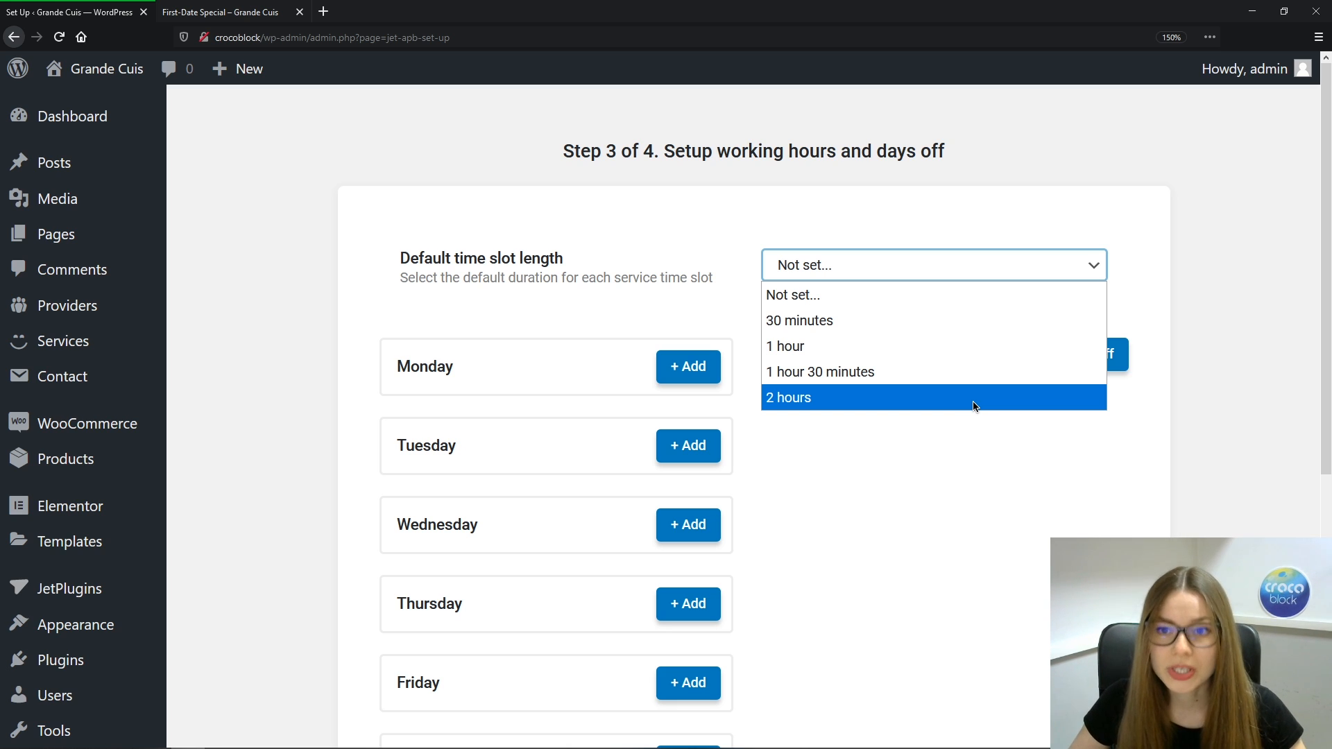
# Set the default time slot length to 2 hours and start a day off named New Year's Day
pyautogui.click(973, 401)
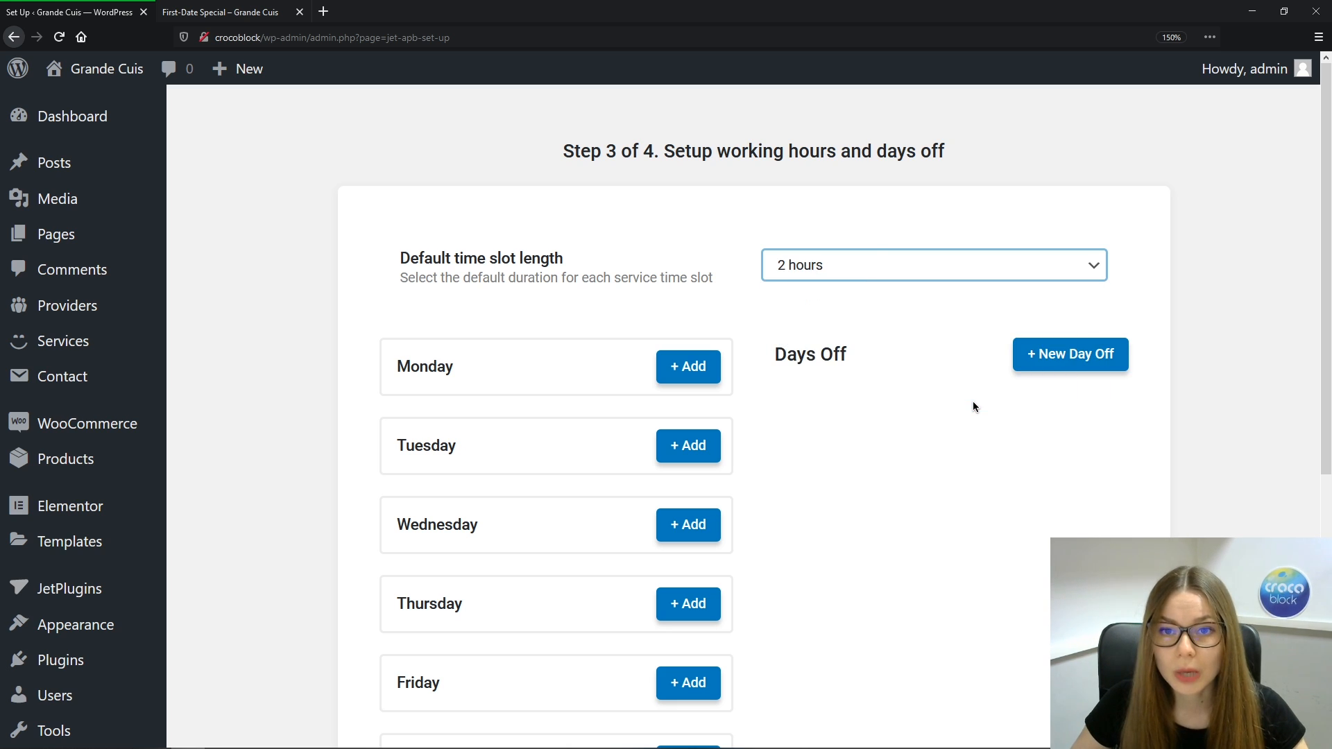
pyautogui.click(1039, 357)
pyautogui.click(836, 332)
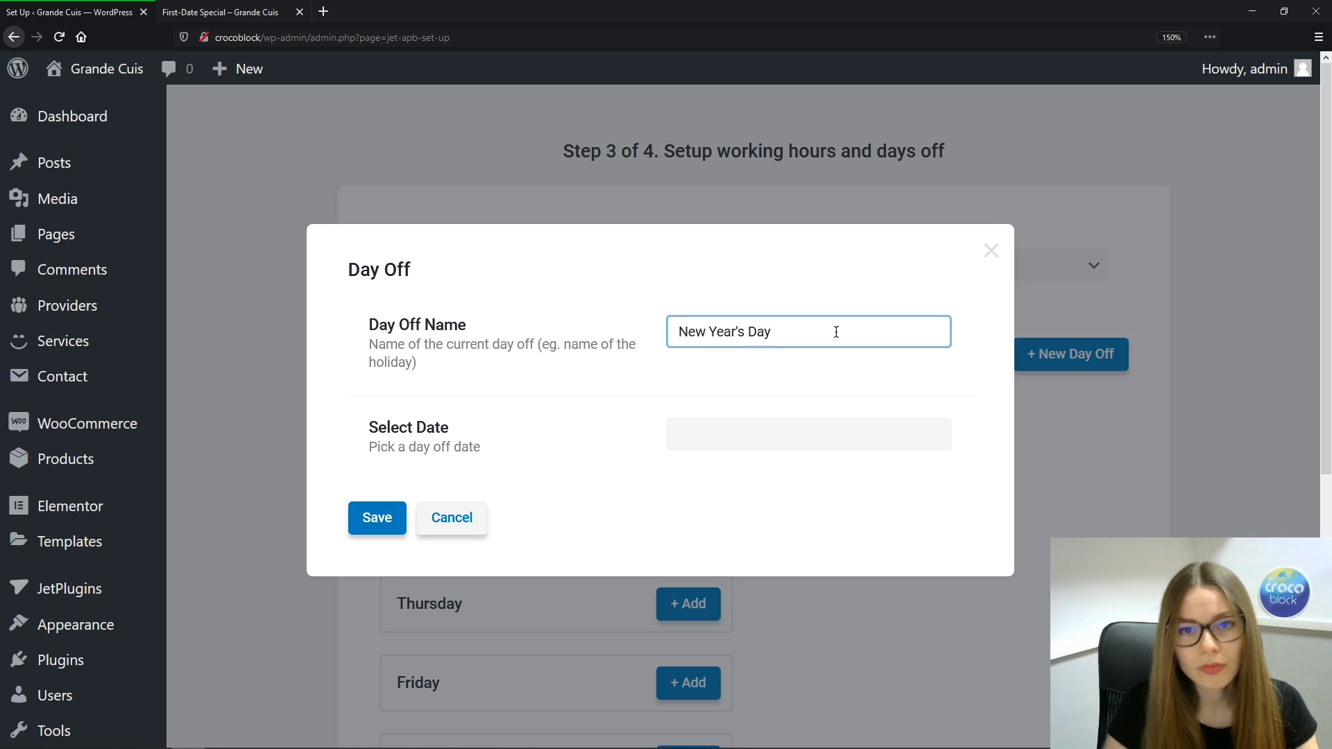
# Date the New Year's Day entry January 1, 2021 and save it
pyautogui.click(825, 423)
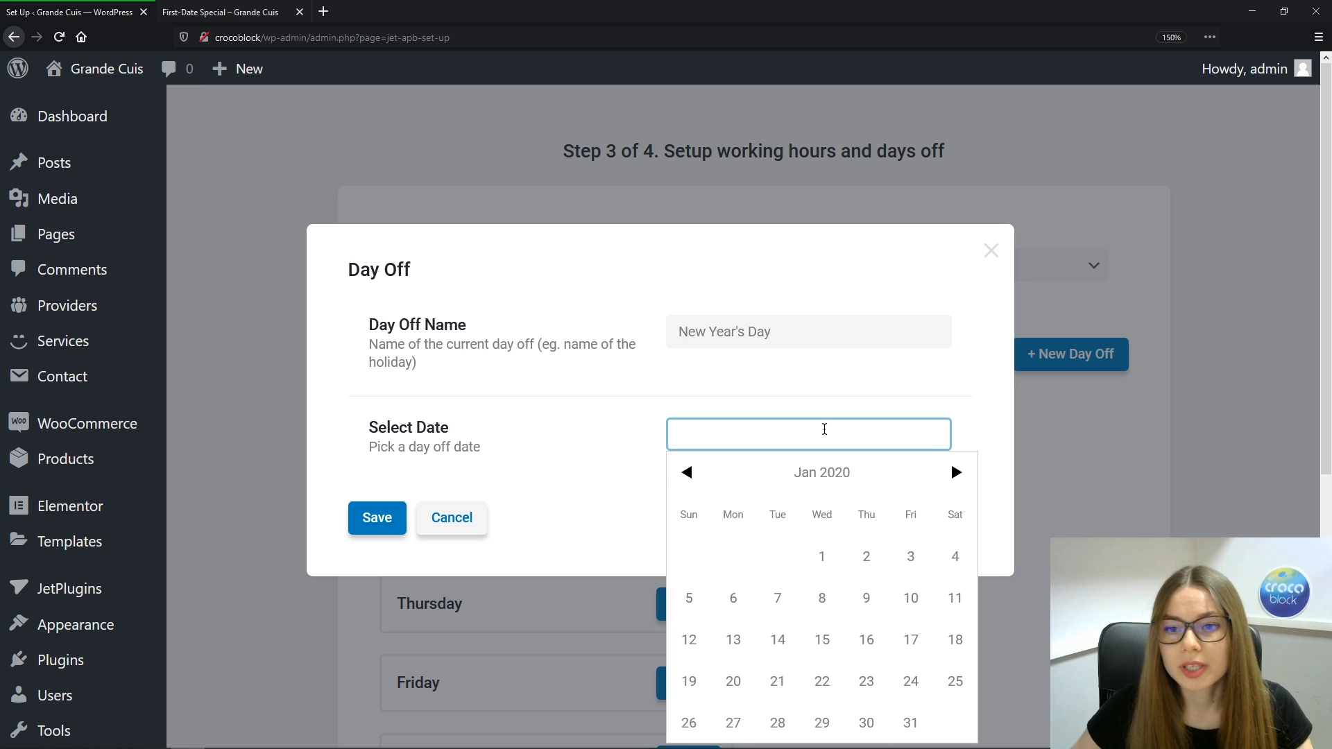
pyautogui.click(957, 476)
pyautogui.click(957, 476)
pyautogui.click(957, 474)
pyautogui.click(958, 474)
pyautogui.click(957, 474)
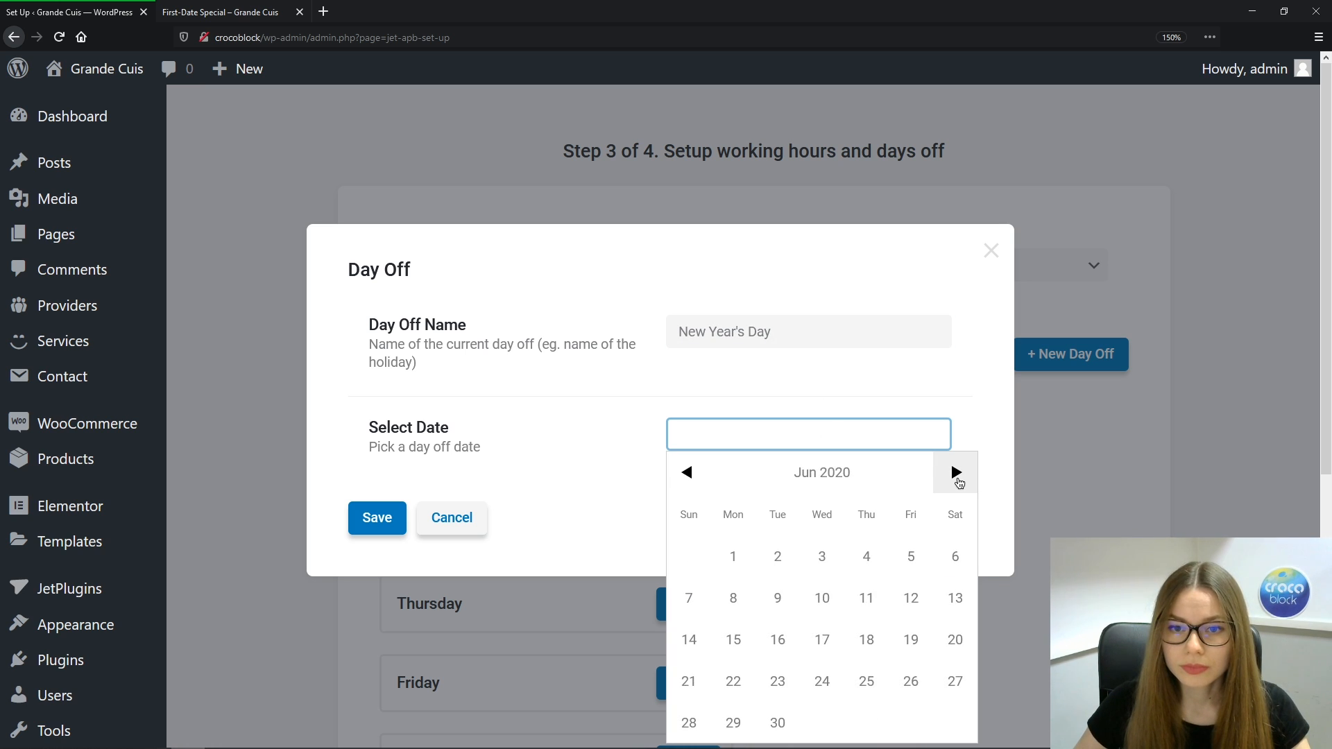
pyautogui.click(958, 474)
pyautogui.click(957, 474)
pyautogui.click(957, 474)
pyautogui.click(958, 474)
pyautogui.click(959, 478)
pyautogui.click(958, 478)
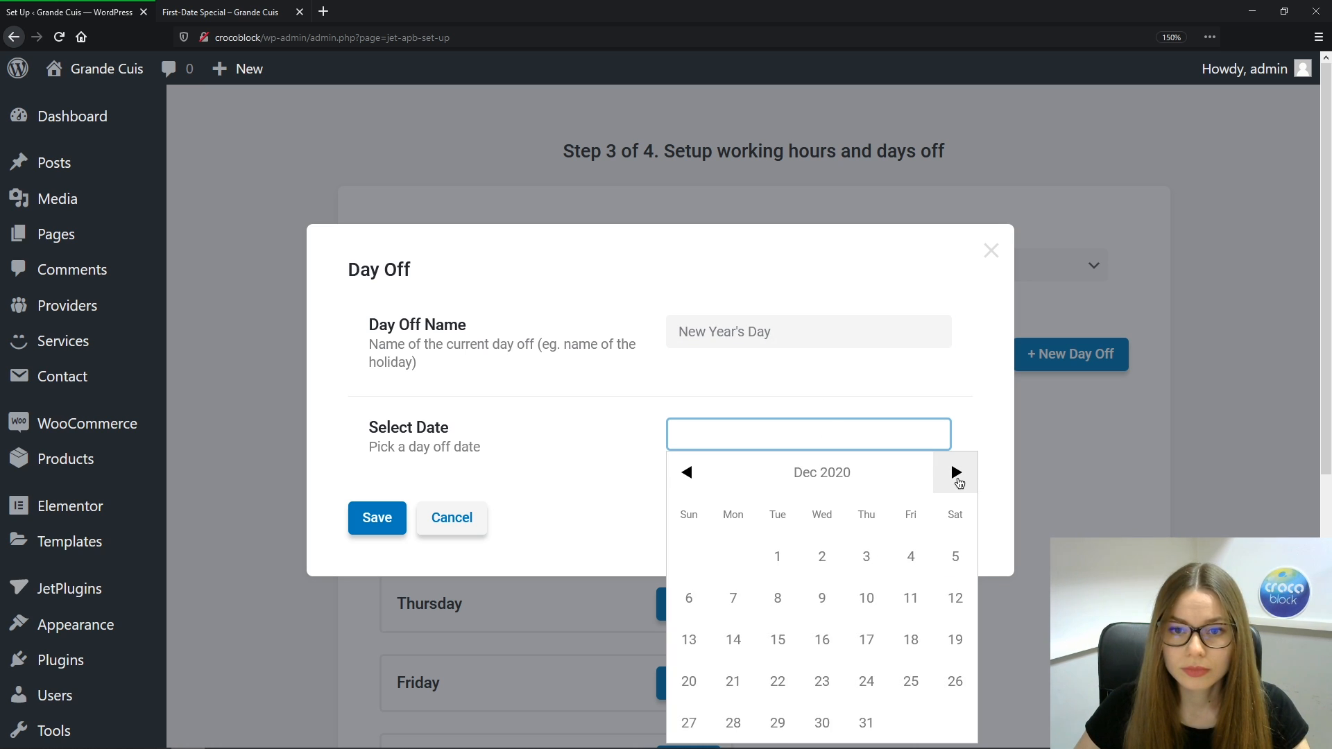
pyautogui.click(958, 476)
pyautogui.click(911, 556)
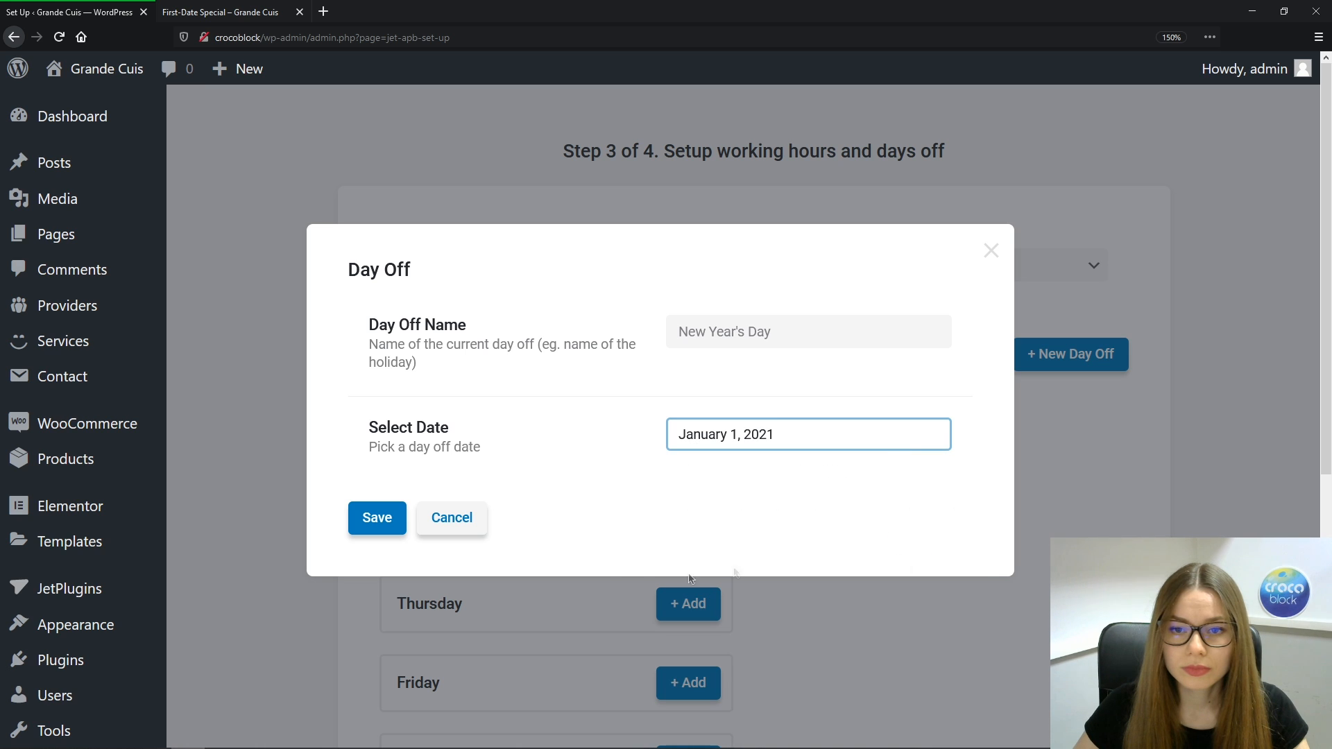
pyautogui.click(361, 527)
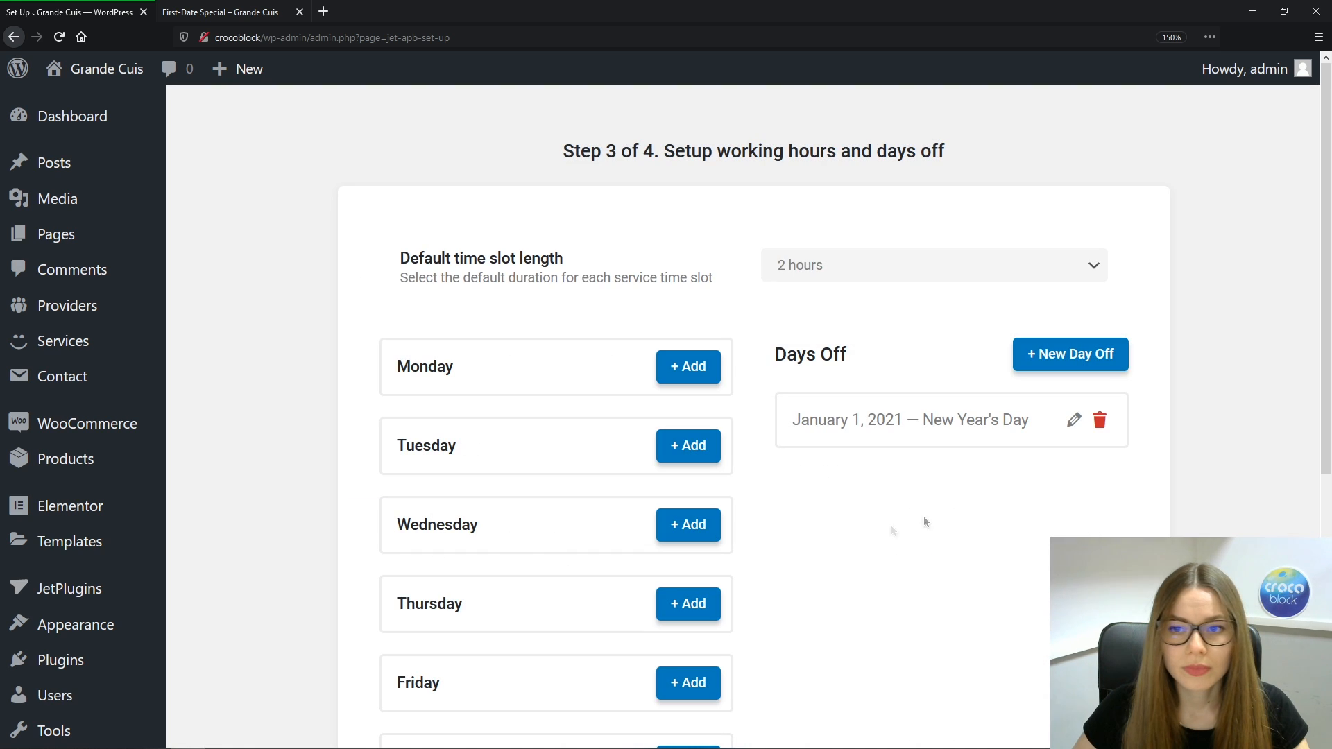
pyautogui.click(1071, 358)
# Add a Christmas Day day off dated December 24, 2020
pyautogui.click(785, 338)
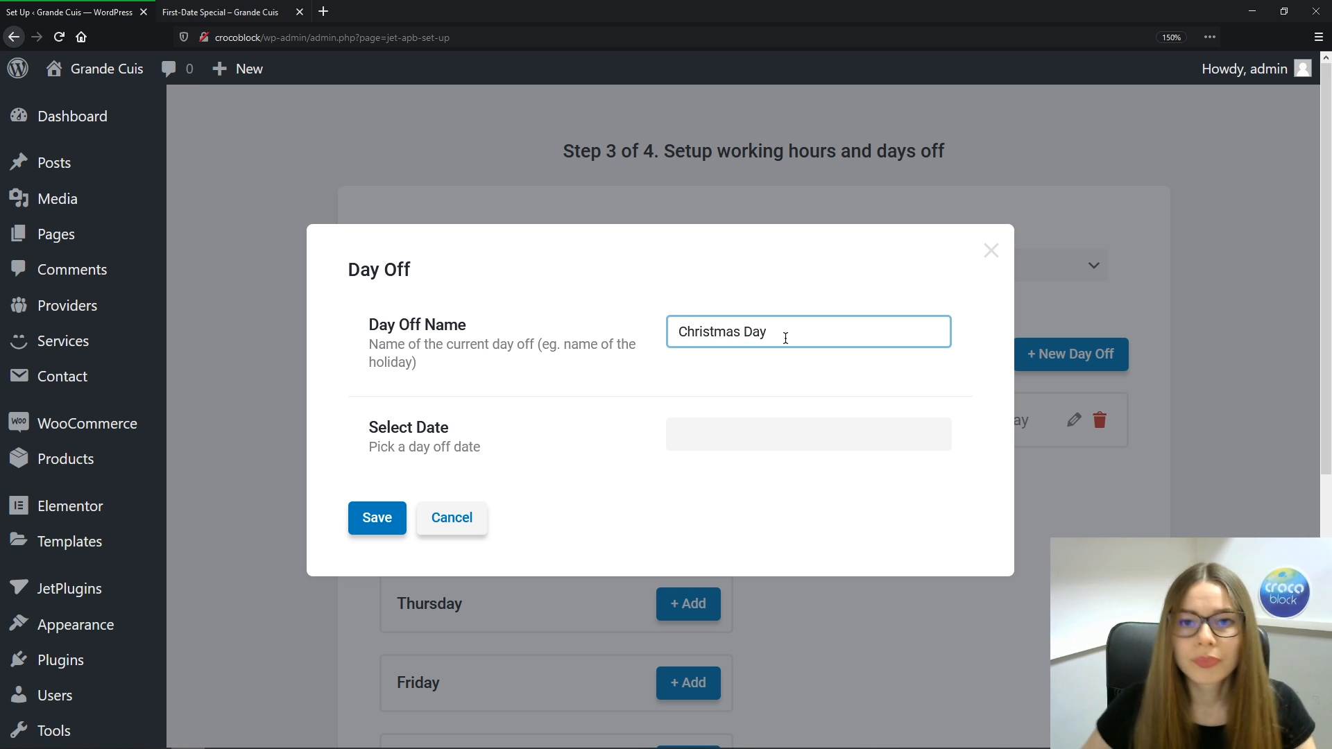
pyautogui.click(810, 436)
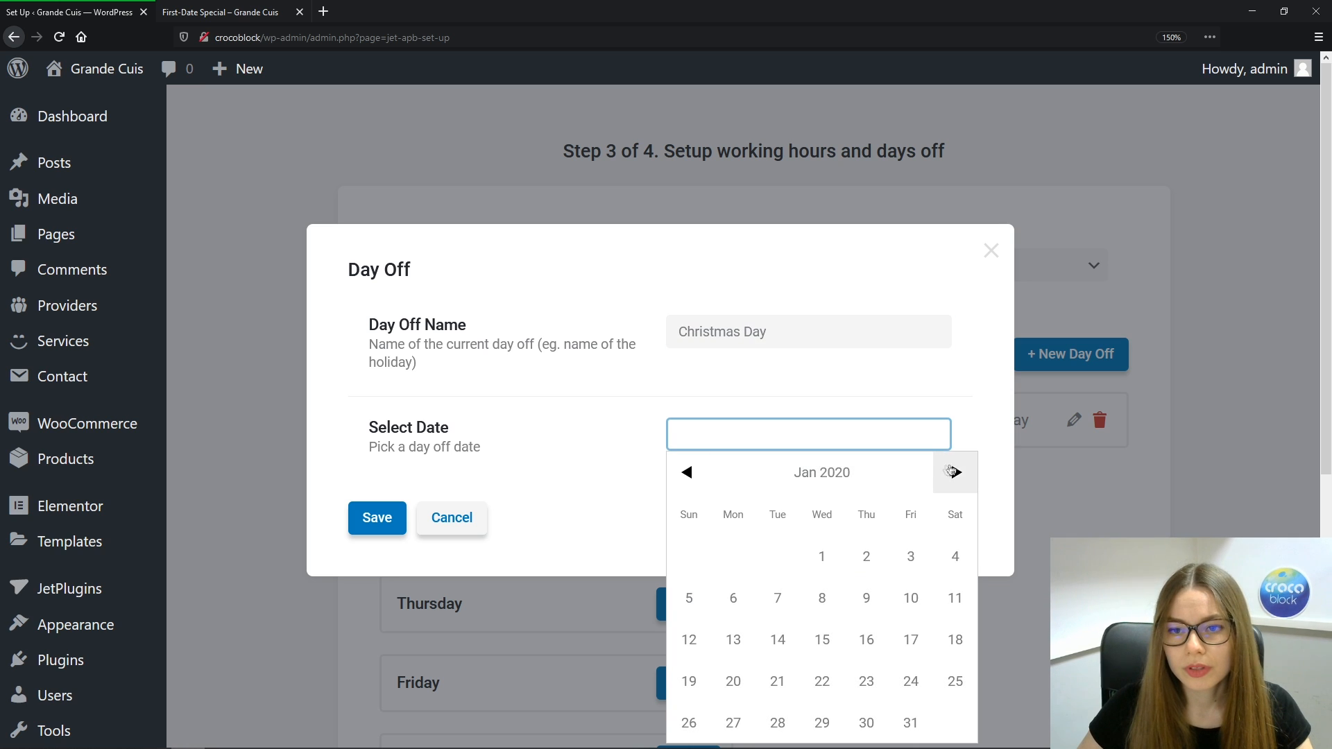
pyautogui.click(955, 471)
pyautogui.click(955, 472)
pyautogui.click(954, 472)
pyautogui.click(955, 472)
pyautogui.click(955, 472)
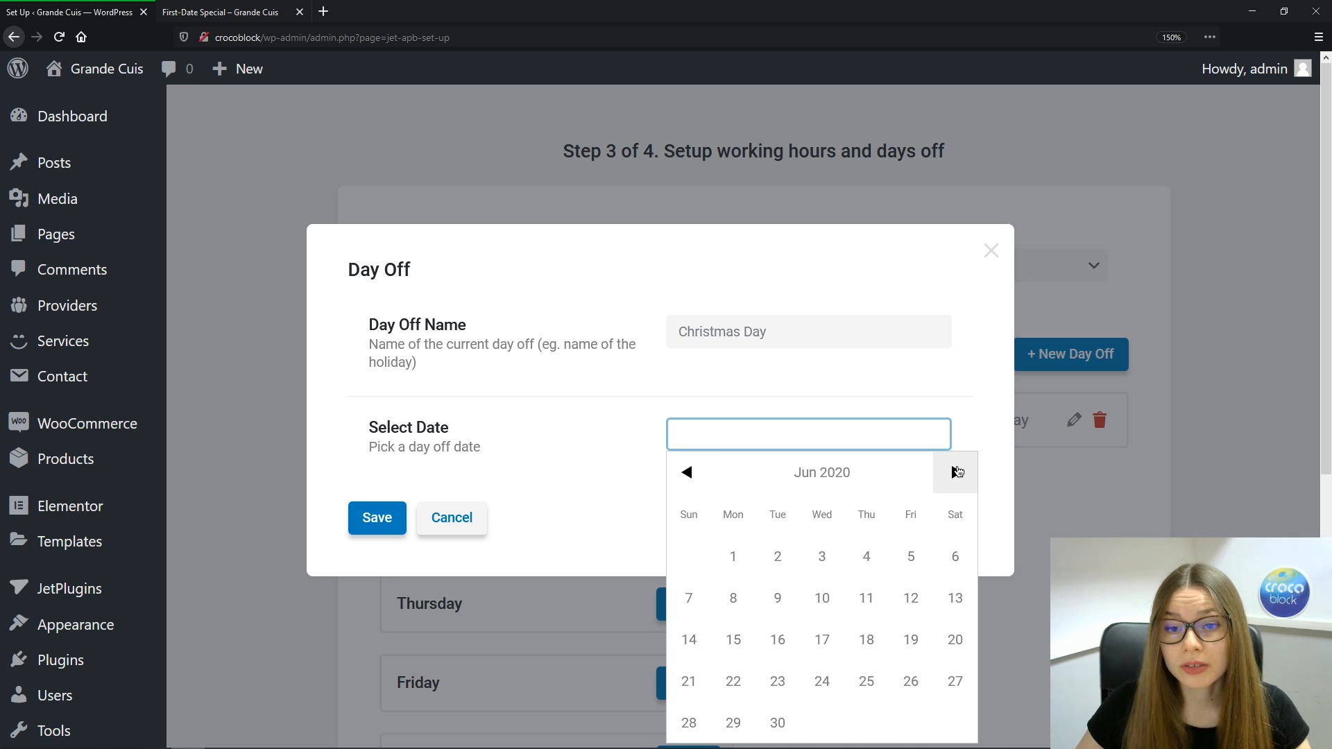
pyautogui.click(954, 472)
pyautogui.click(954, 471)
pyautogui.click(956, 472)
pyautogui.click(956, 472)
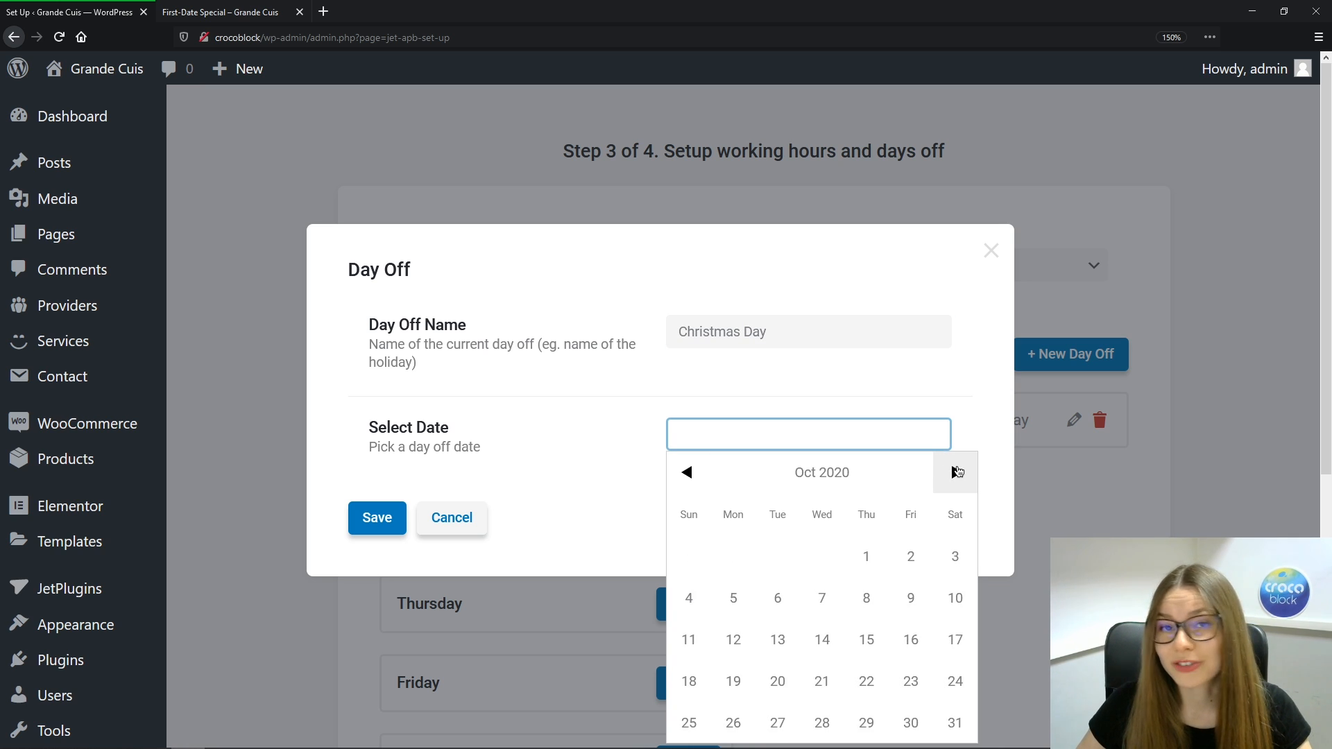
pyautogui.click(957, 472)
pyautogui.click(956, 471)
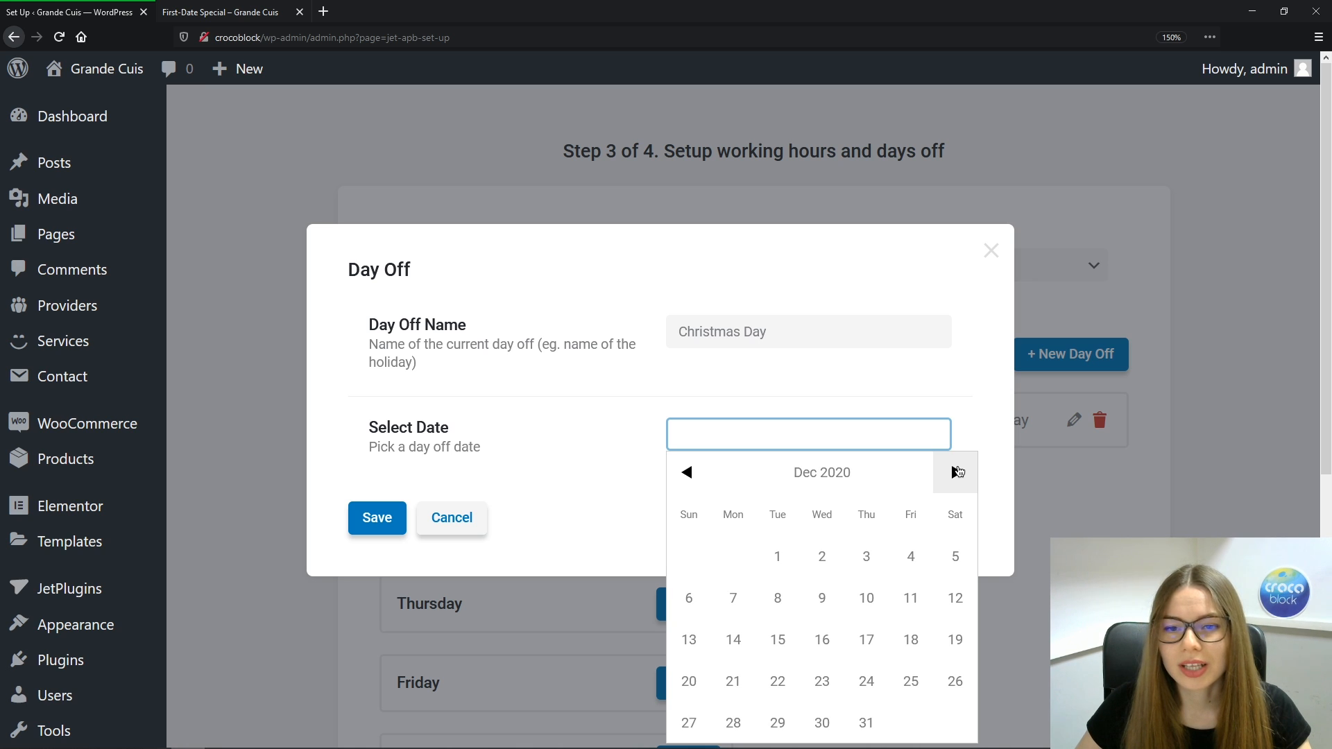
pyautogui.click(956, 472)
pyautogui.click(687, 472)
pyautogui.click(867, 682)
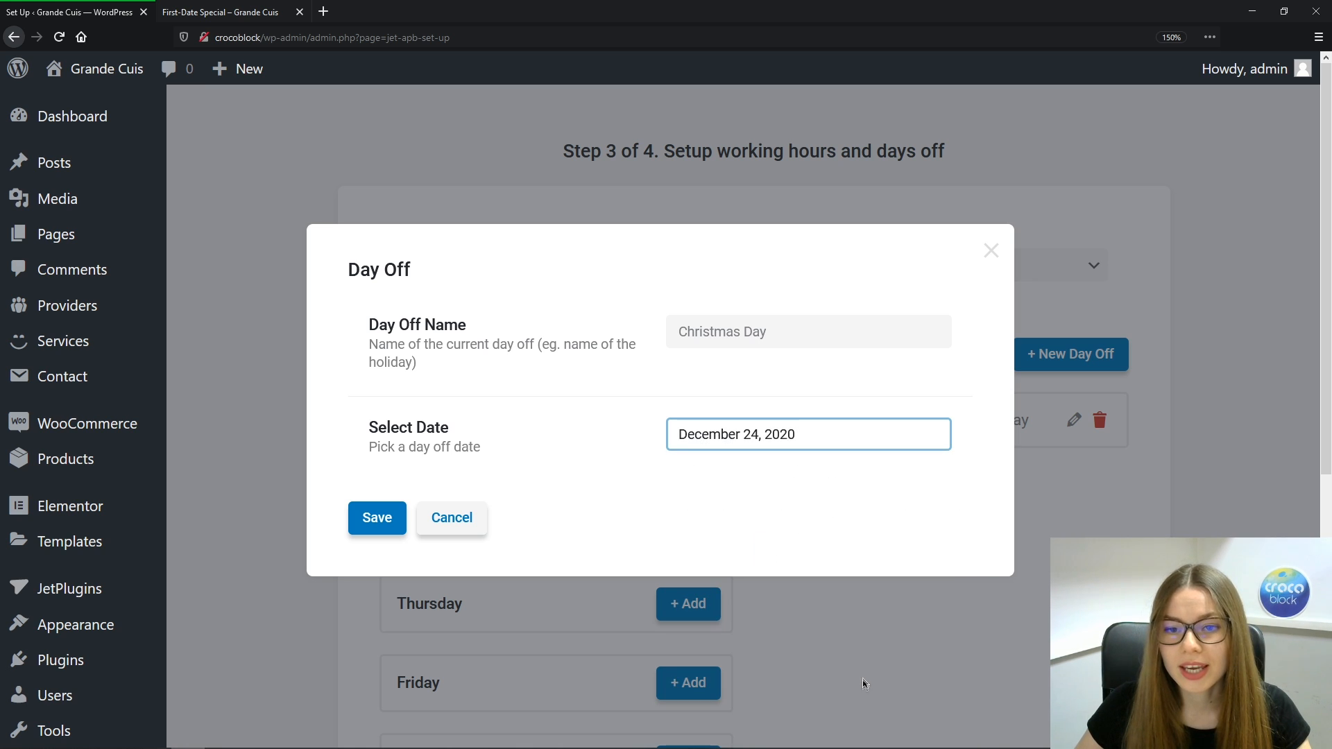
pyautogui.click(377, 517)
# Add a second Christmas Day day off dated December 25, 2020
pyautogui.click(1072, 352)
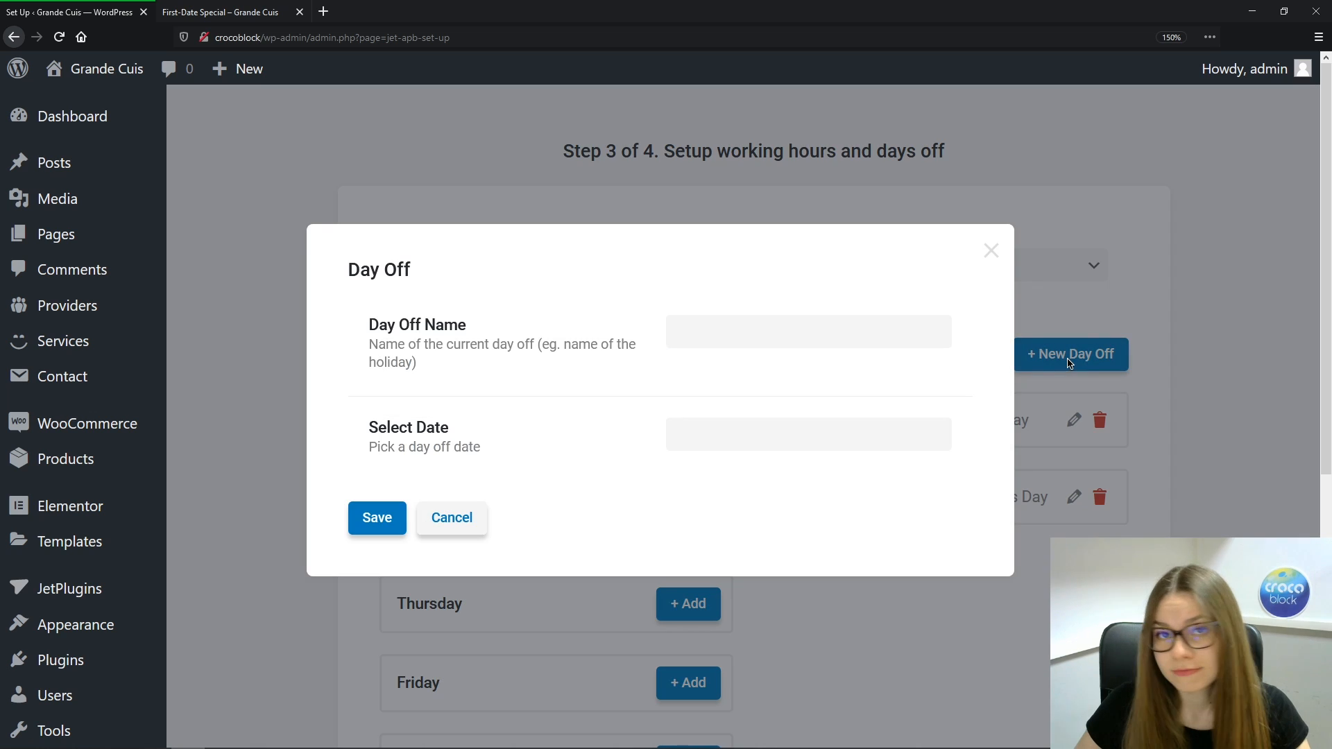
pyautogui.click(717, 323)
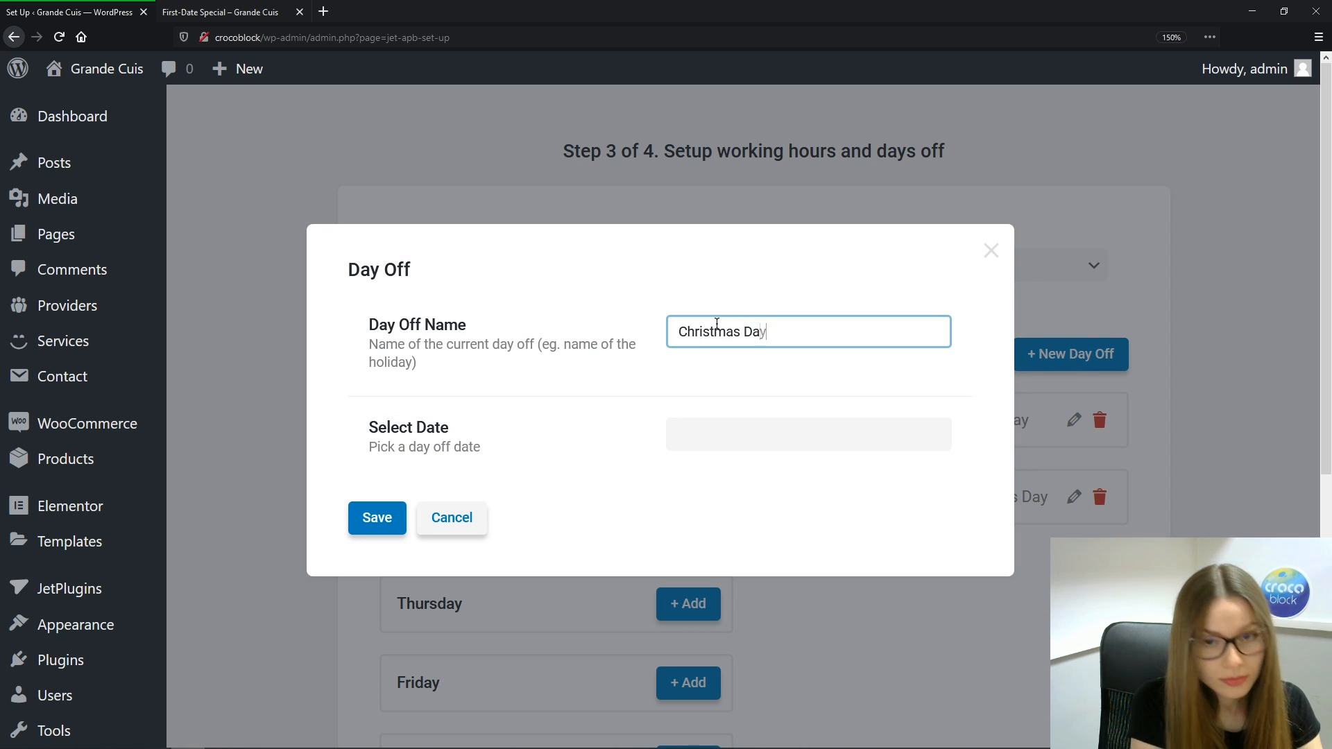
pyautogui.click(734, 439)
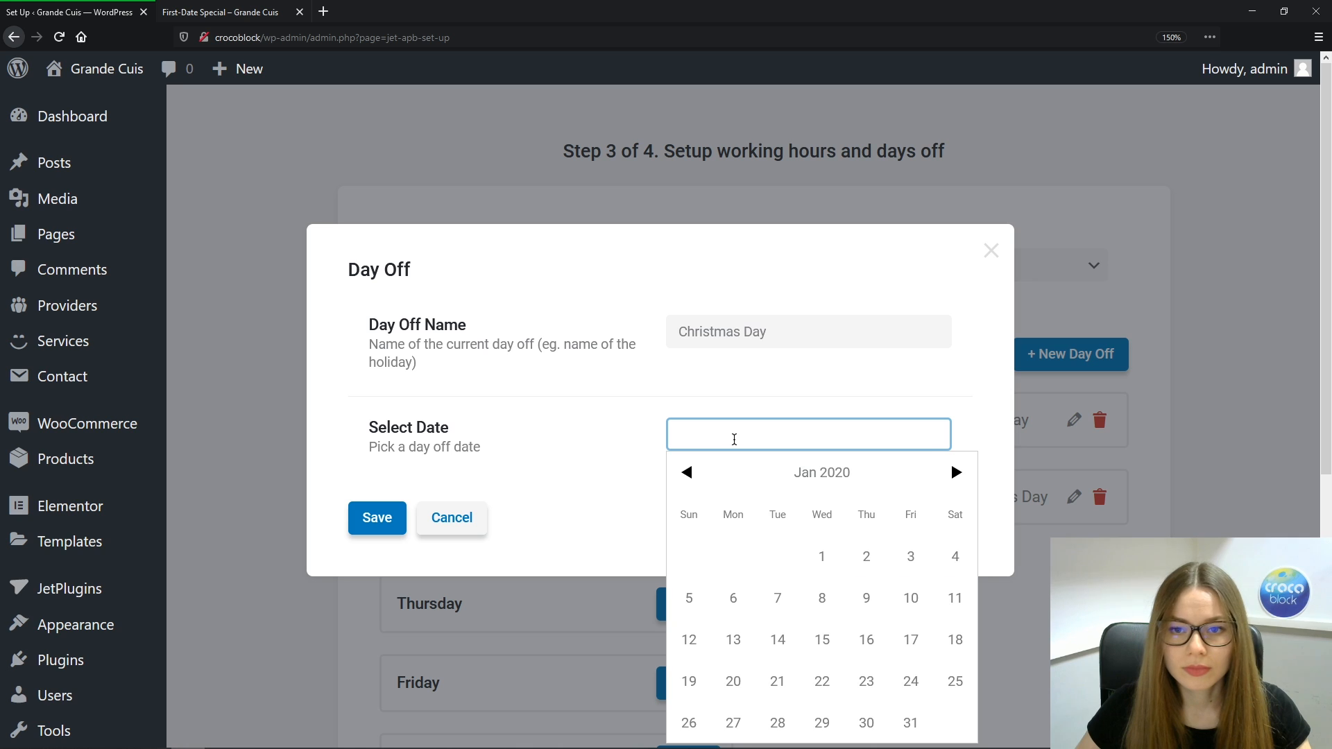
pyautogui.click(954, 472)
pyautogui.click(954, 472)
pyautogui.click(954, 472)
pyautogui.click(954, 471)
pyautogui.click(954, 472)
pyautogui.click(954, 472)
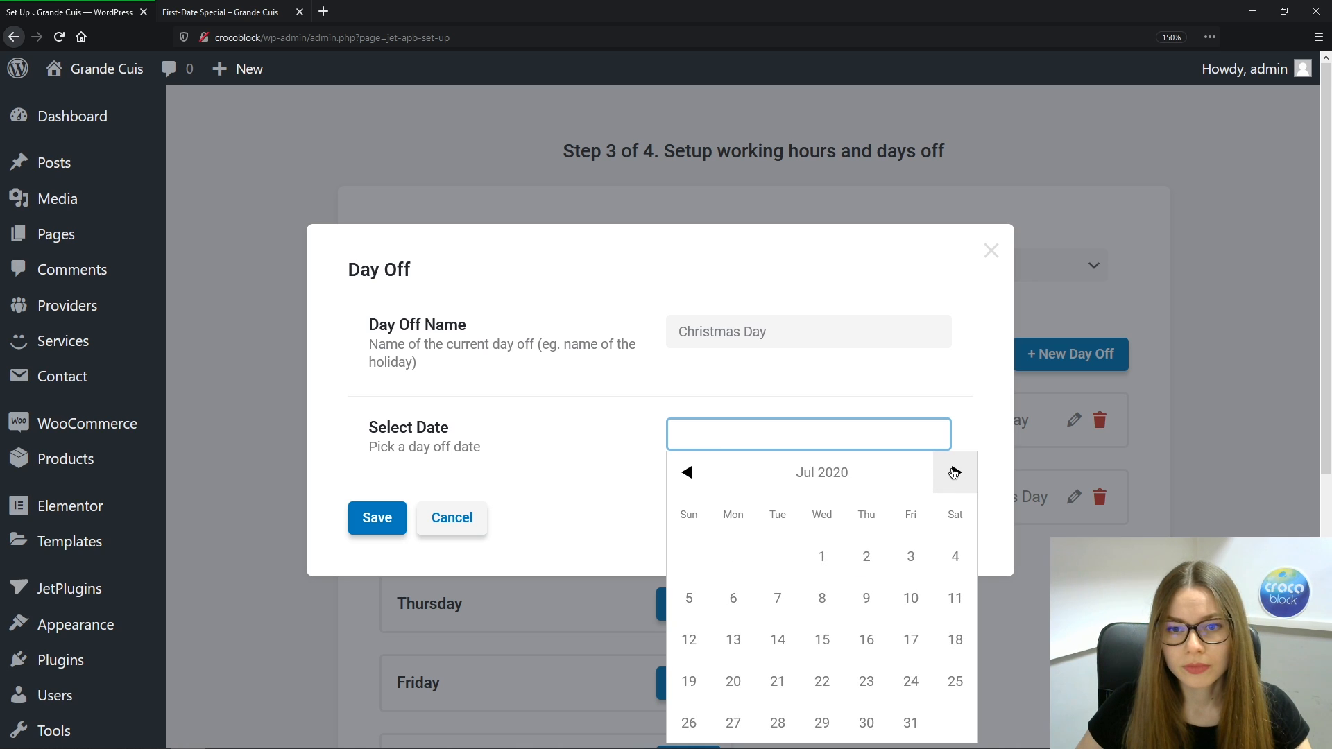
pyautogui.click(953, 471)
pyautogui.click(954, 472)
pyautogui.click(954, 472)
pyautogui.click(954, 472)
pyautogui.click(954, 472)
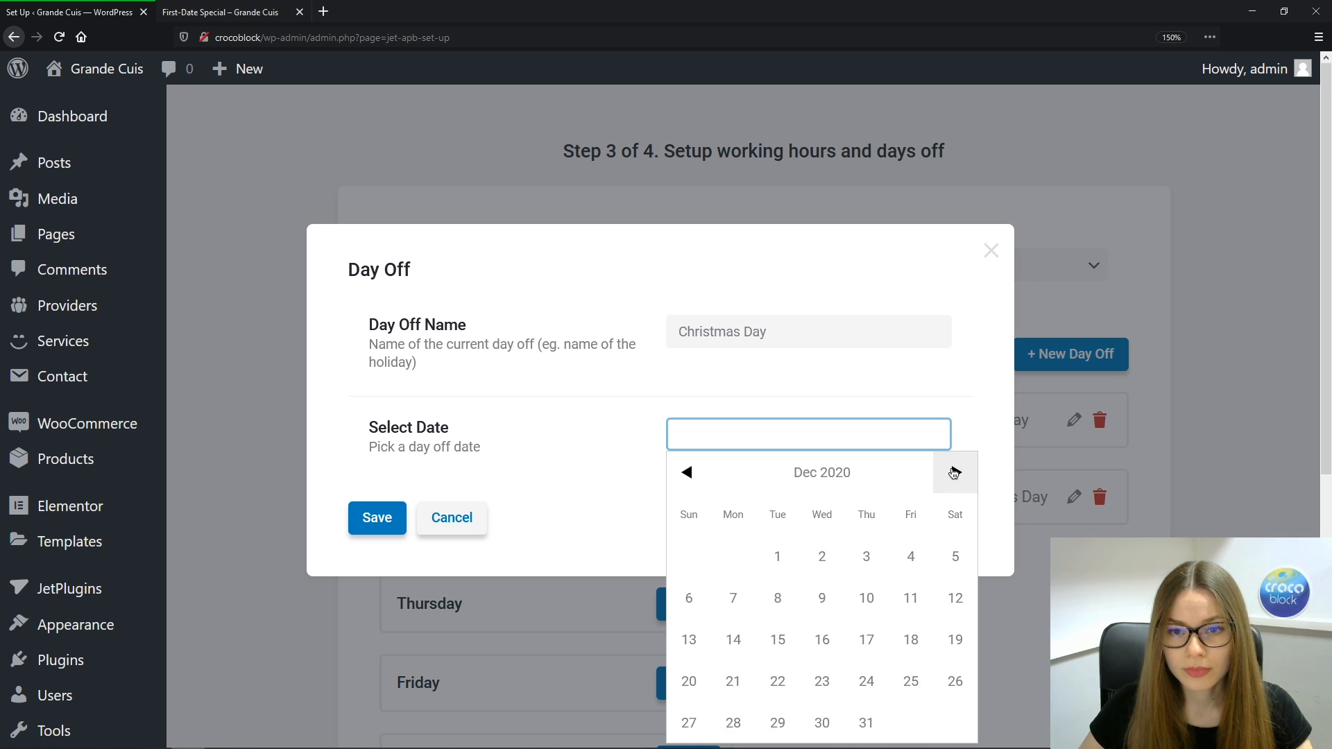
pyautogui.click(910, 681)
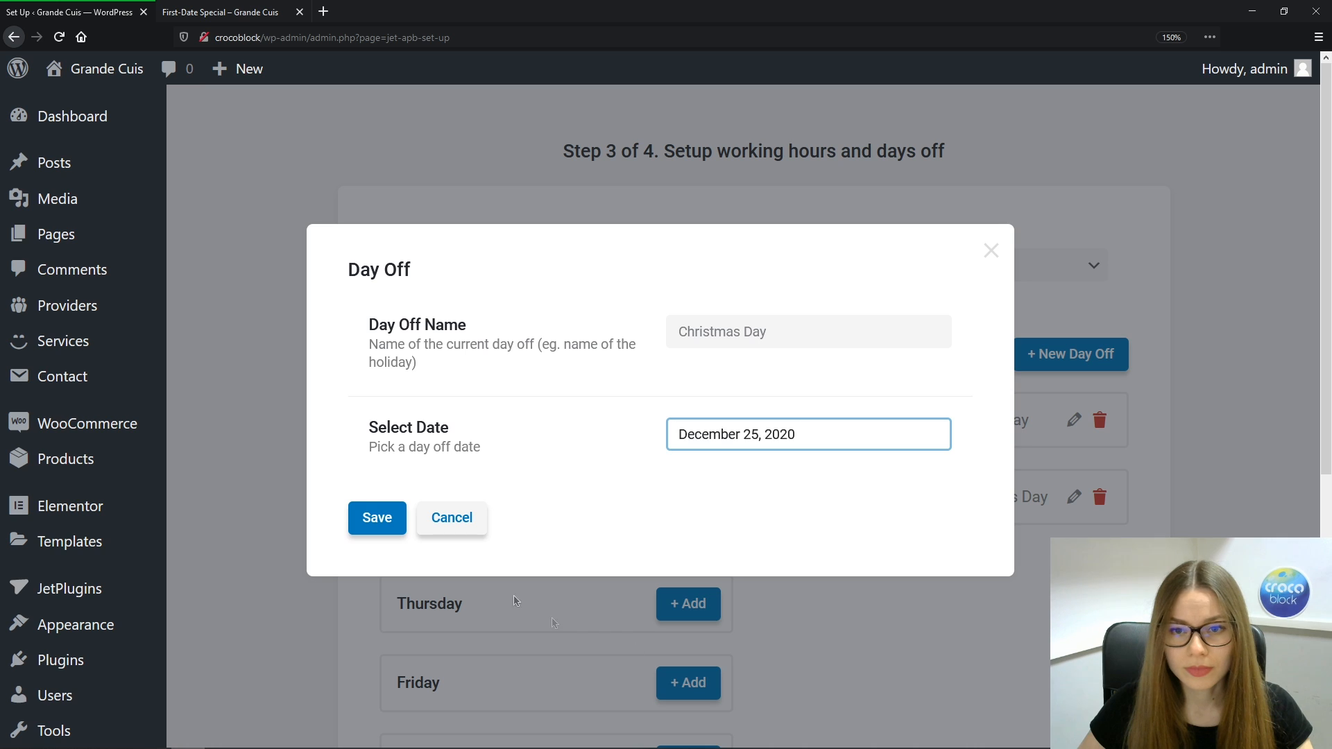
pyautogui.click(377, 517)
pyautogui.moveTo(1326, 271); pyautogui.dragTo(1326, 414)
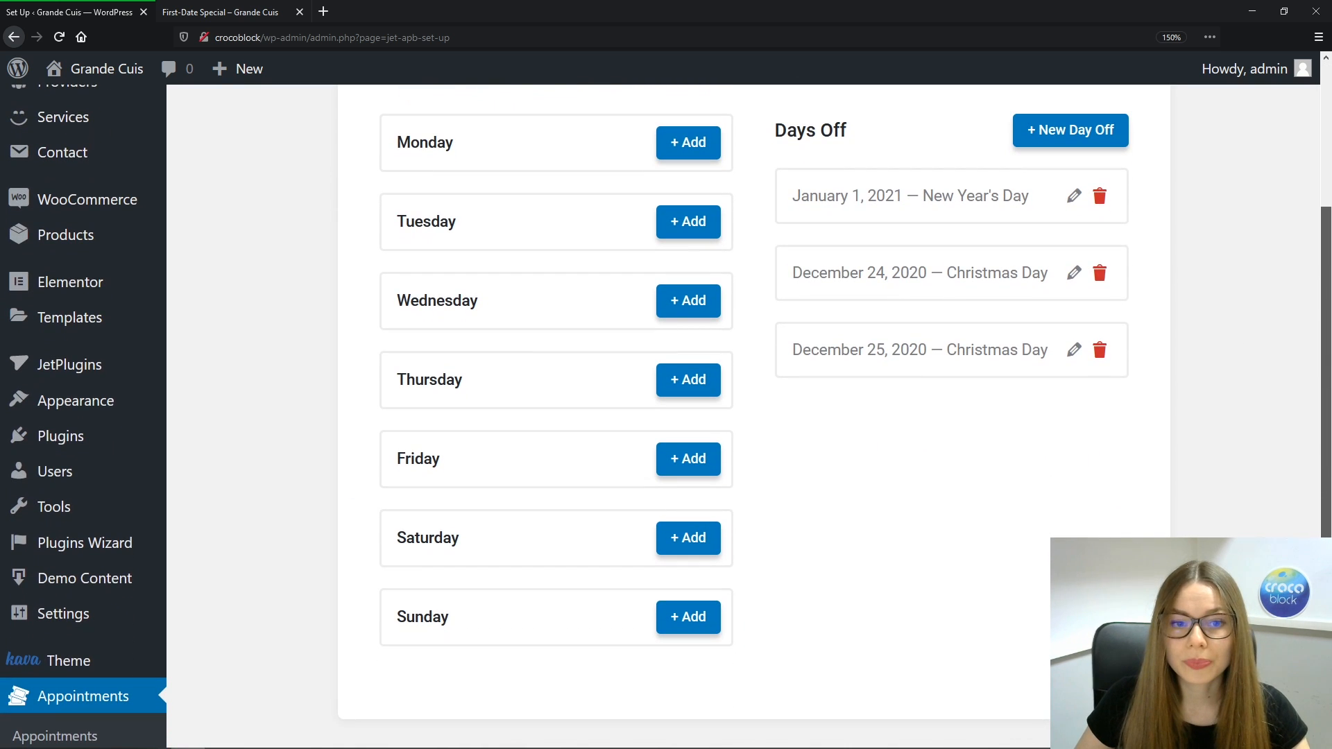
# Add a Monday Work Hours range from 10:00 to 14:00 and save it
pyautogui.click(700, 153)
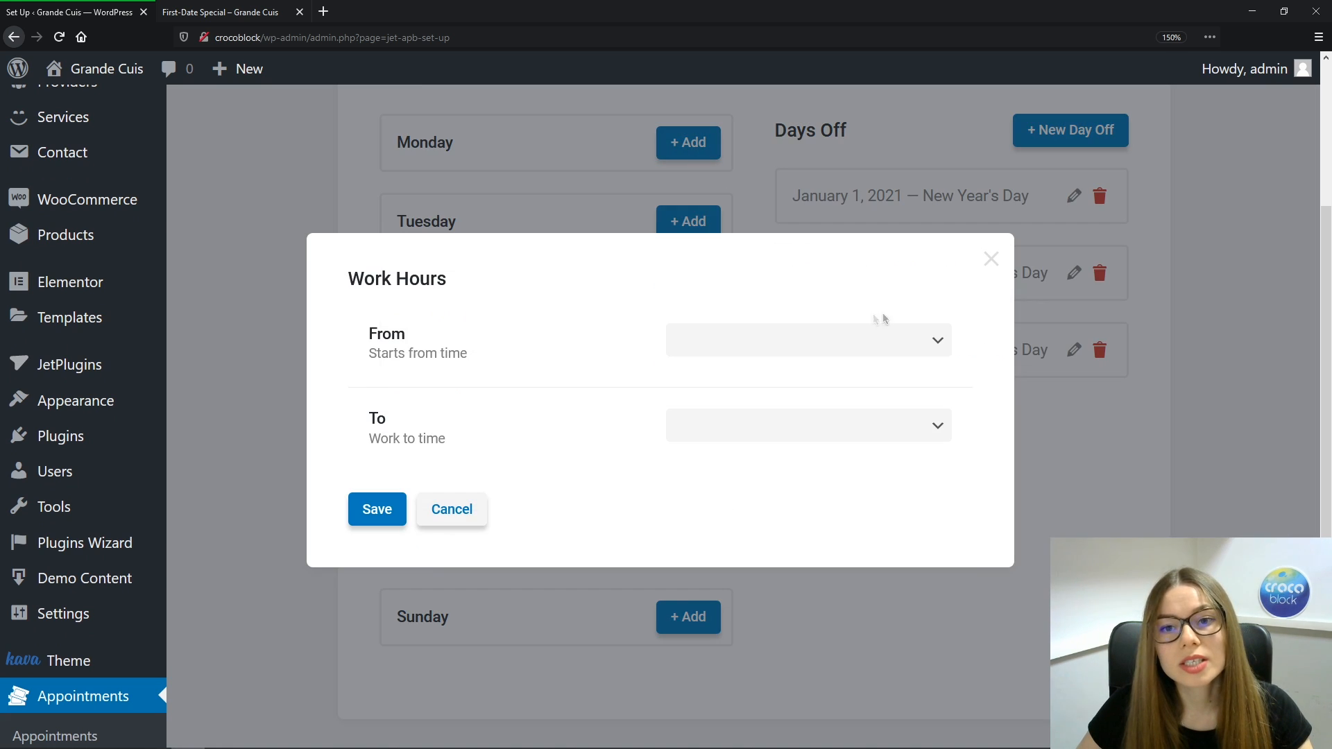
pyautogui.click(939, 345)
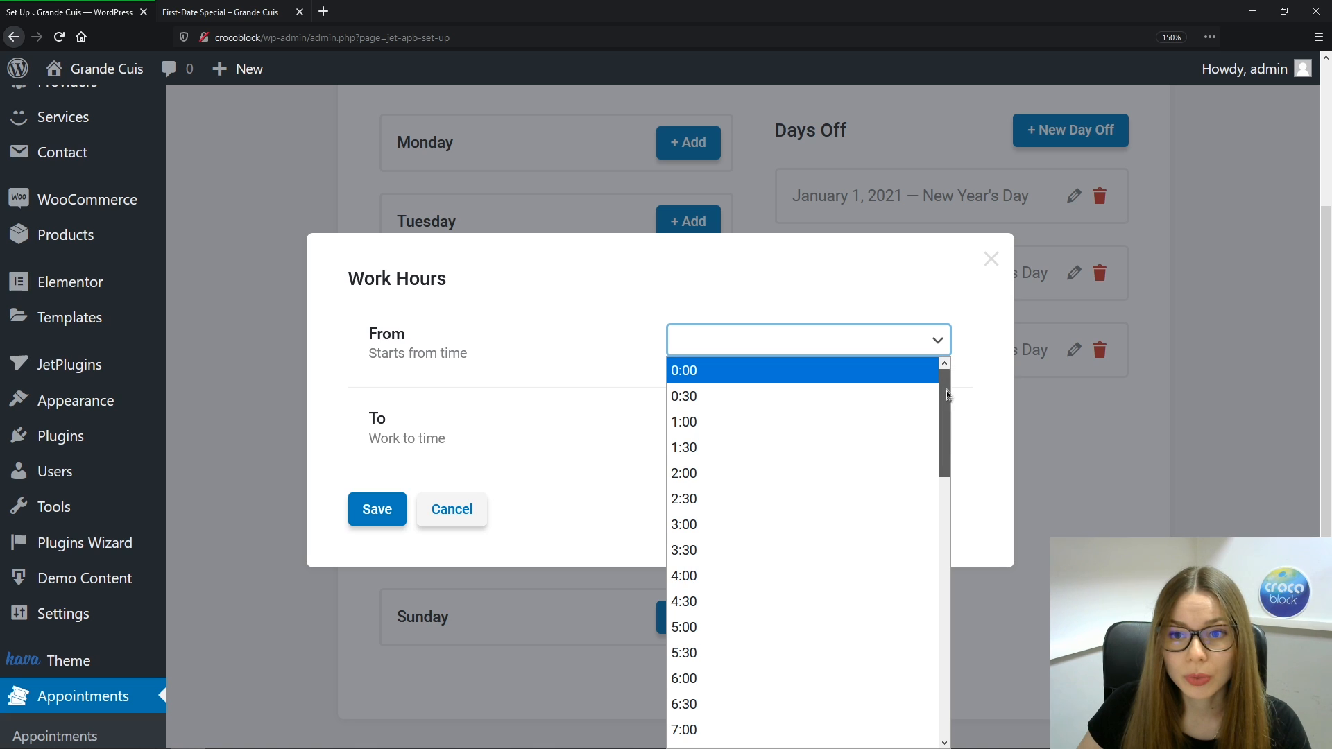
pyautogui.moveTo(947, 401); pyautogui.dragTo(951, 522)
pyautogui.click(790, 440)
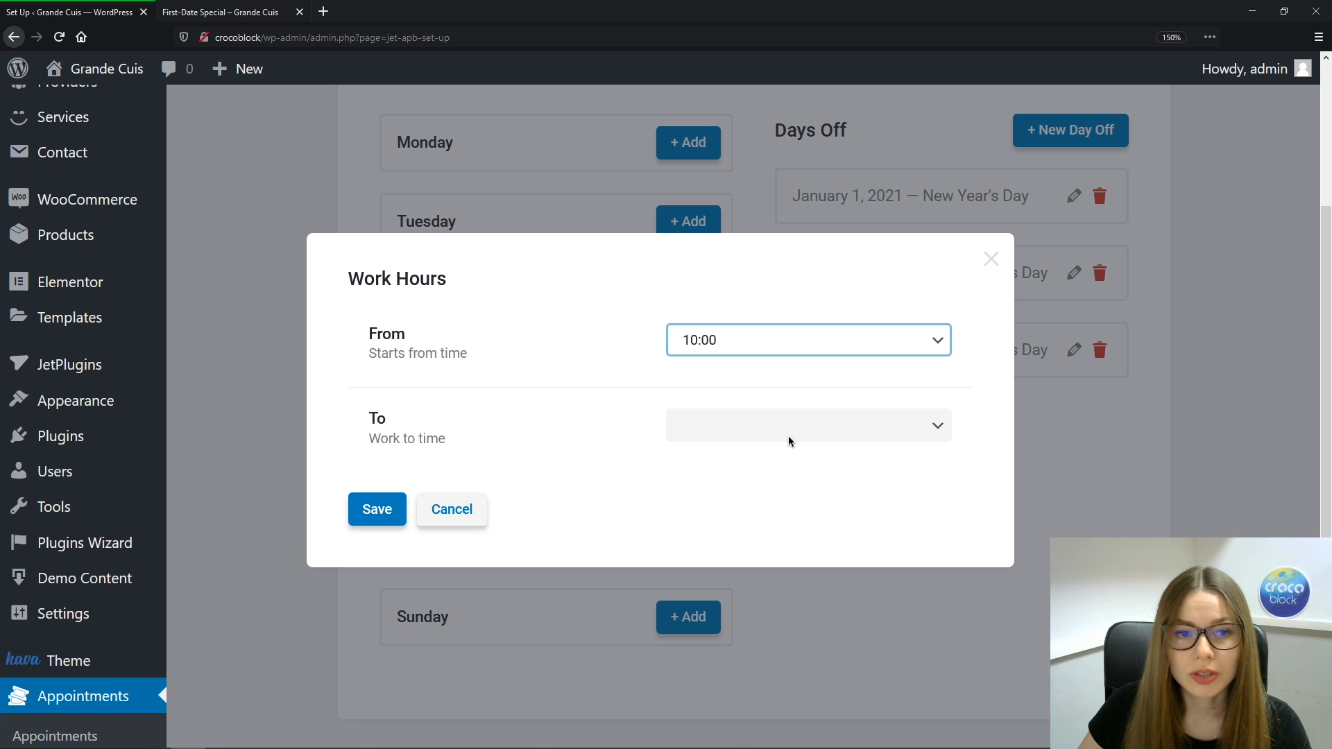
pyautogui.click(942, 429)
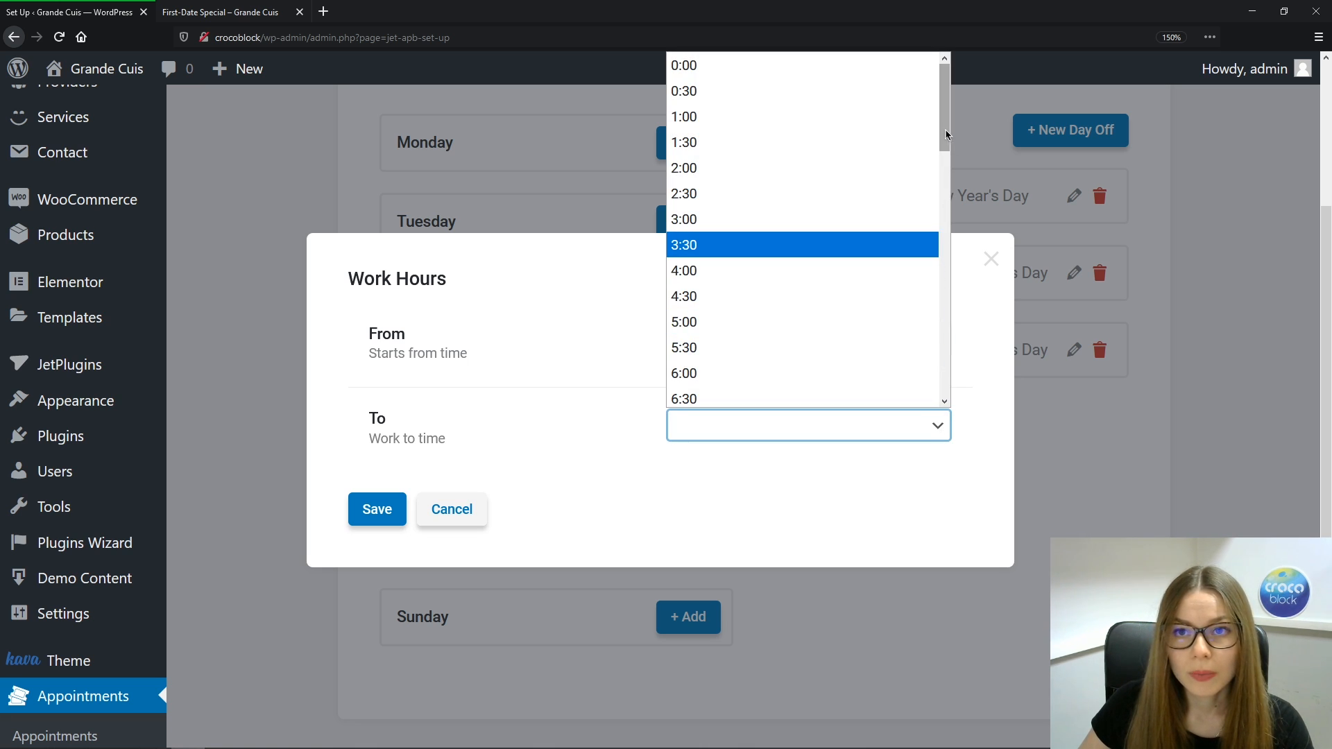
pyautogui.moveTo(944, 139); pyautogui.dragTo(945, 290)
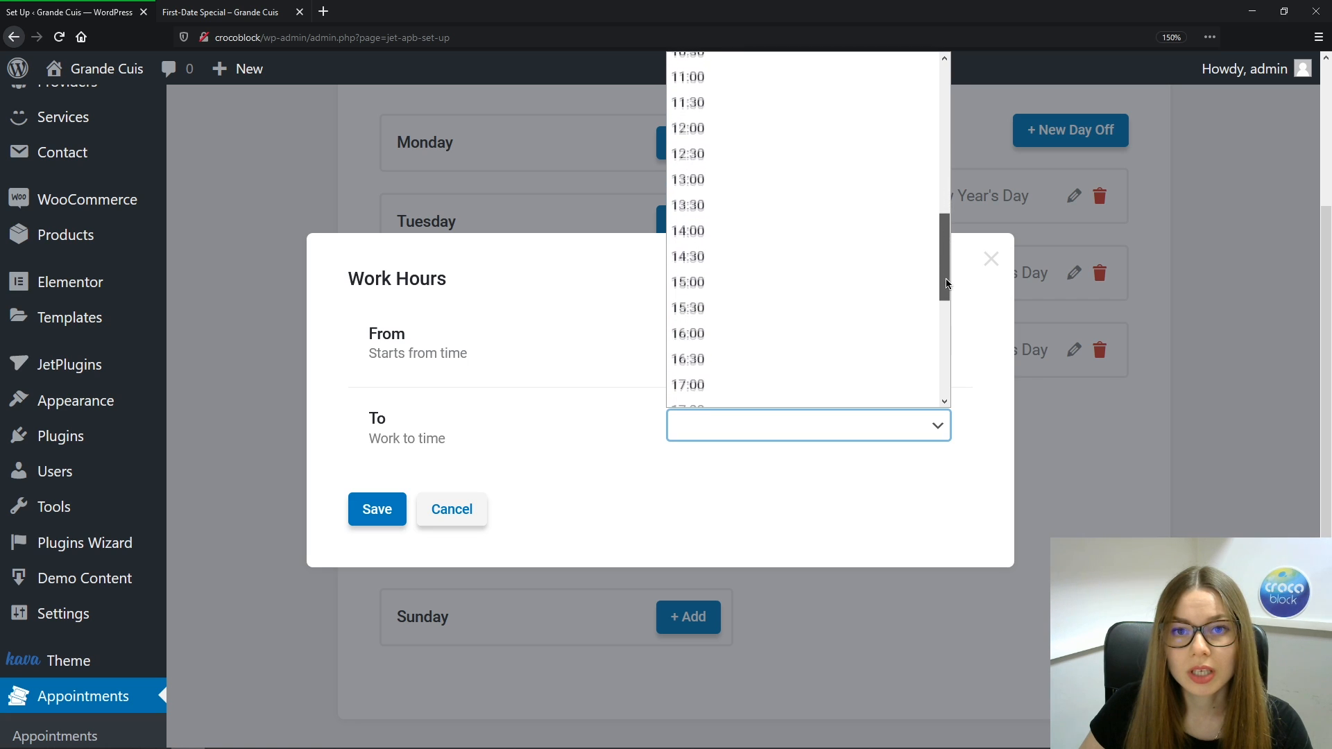
pyautogui.click(825, 236)
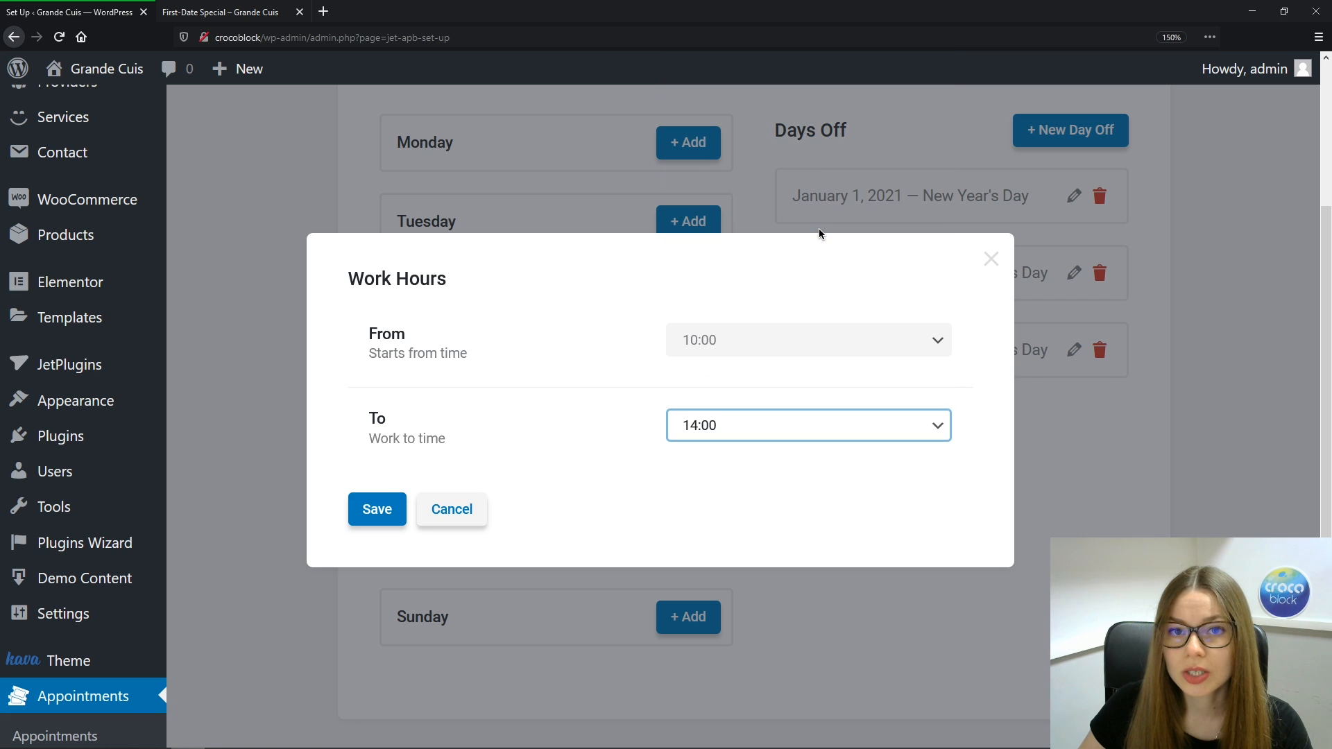
pyautogui.click(377, 512)
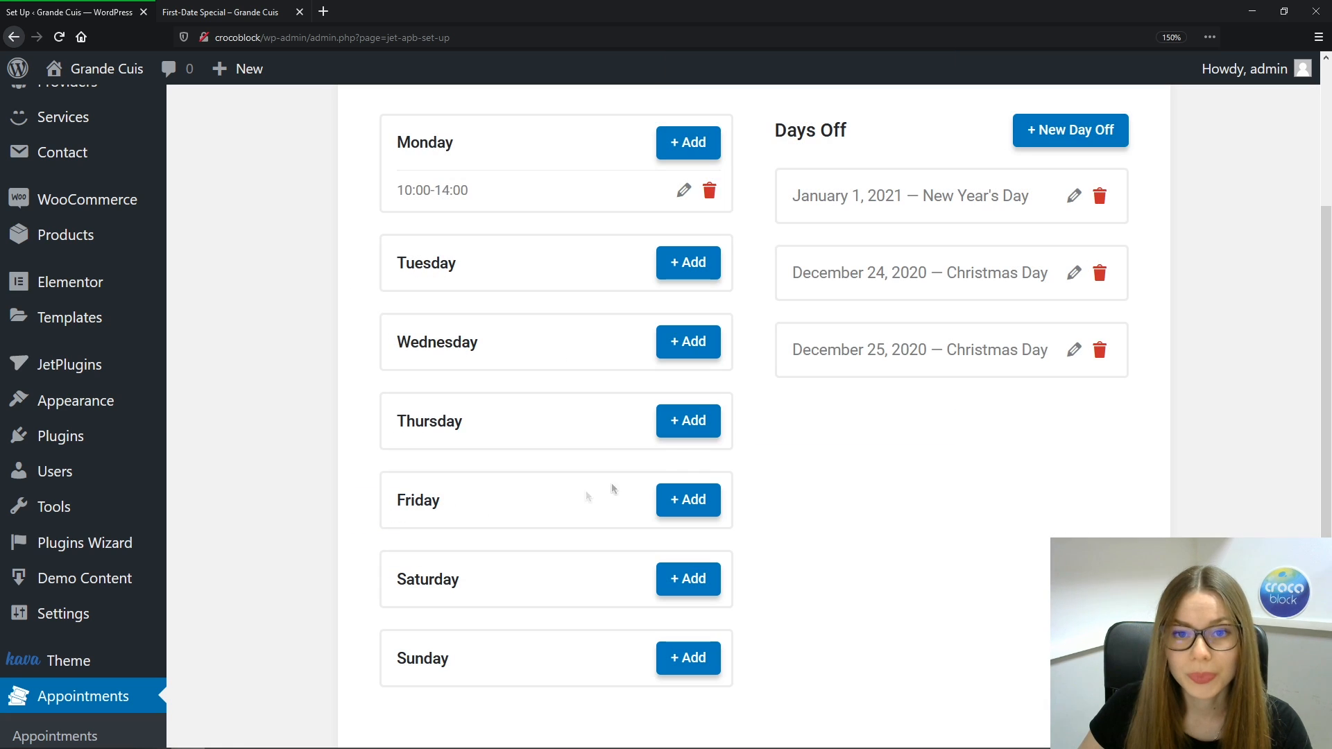
pyautogui.click(691, 143)
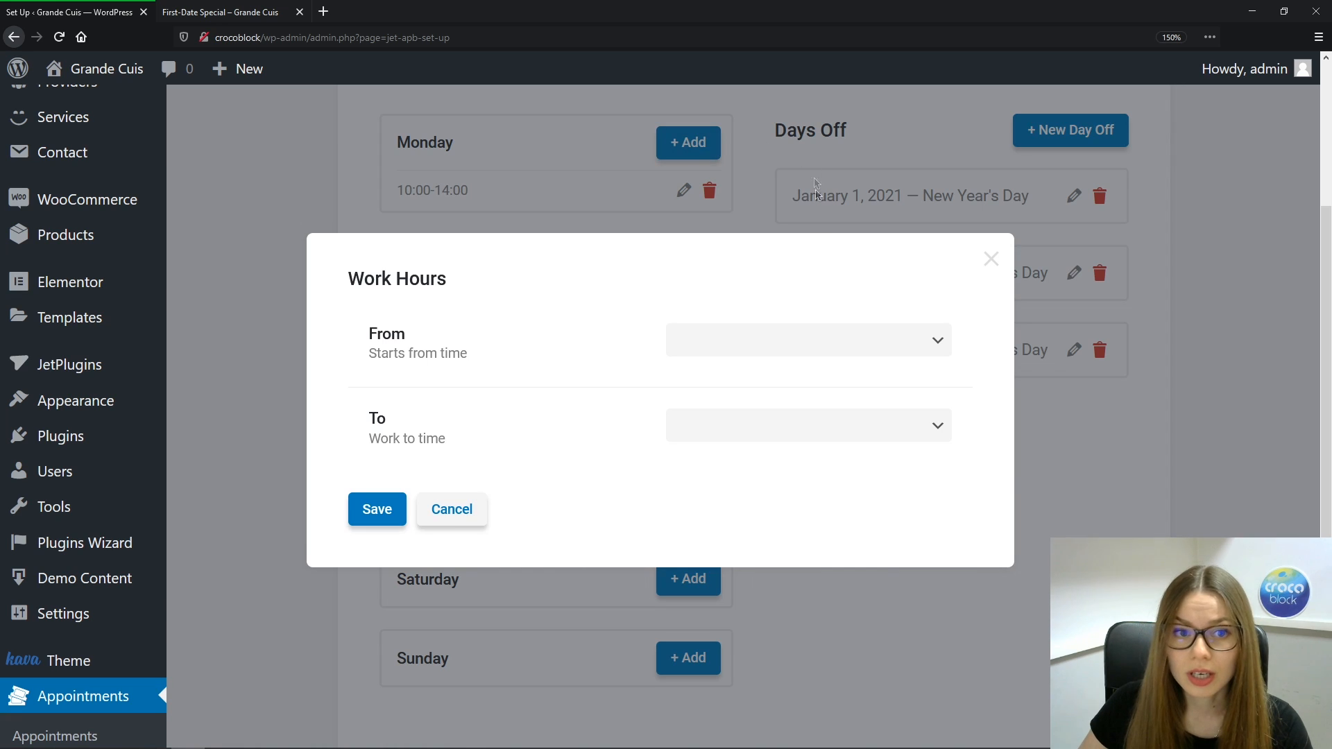
# Set the new Monday range to 15:00–23:00 and save it
pyautogui.click(940, 343)
pyautogui.moveTo(944, 396); pyautogui.dragTo(949, 607)
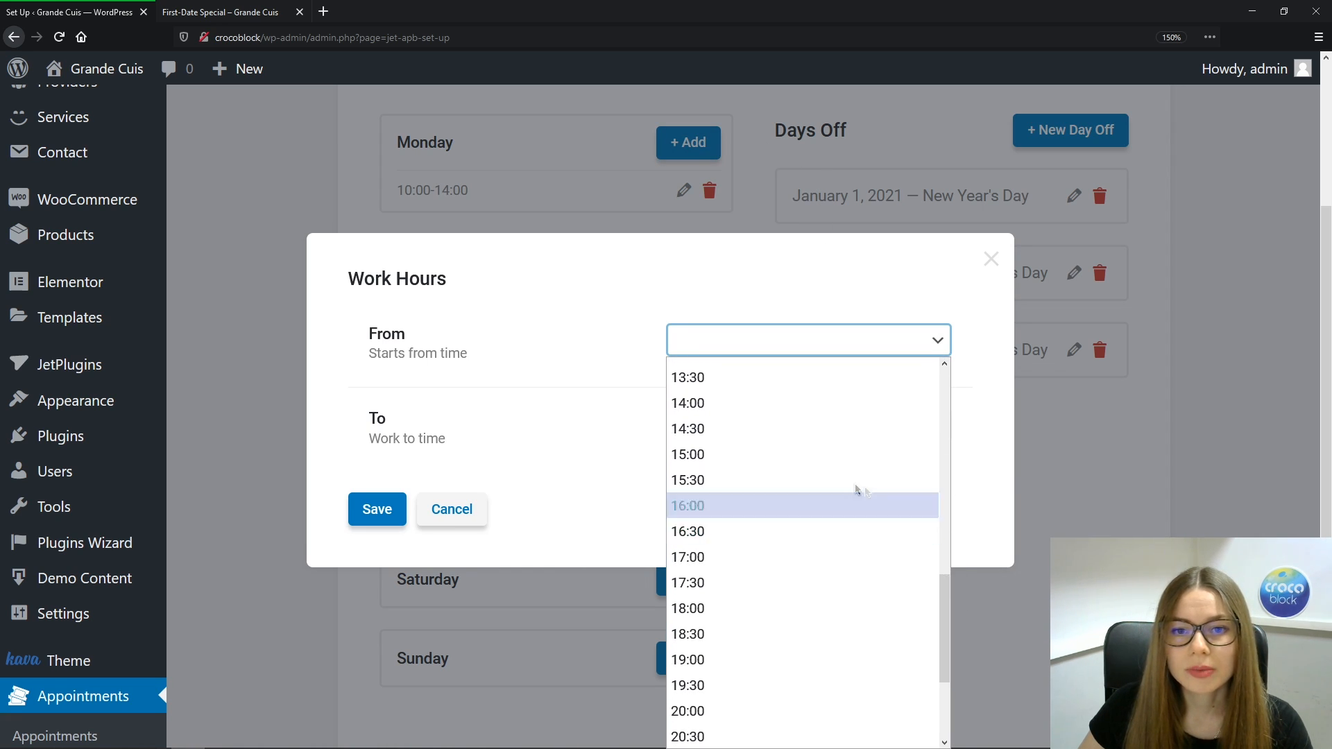
pyautogui.click(737, 458)
pyautogui.click(926, 433)
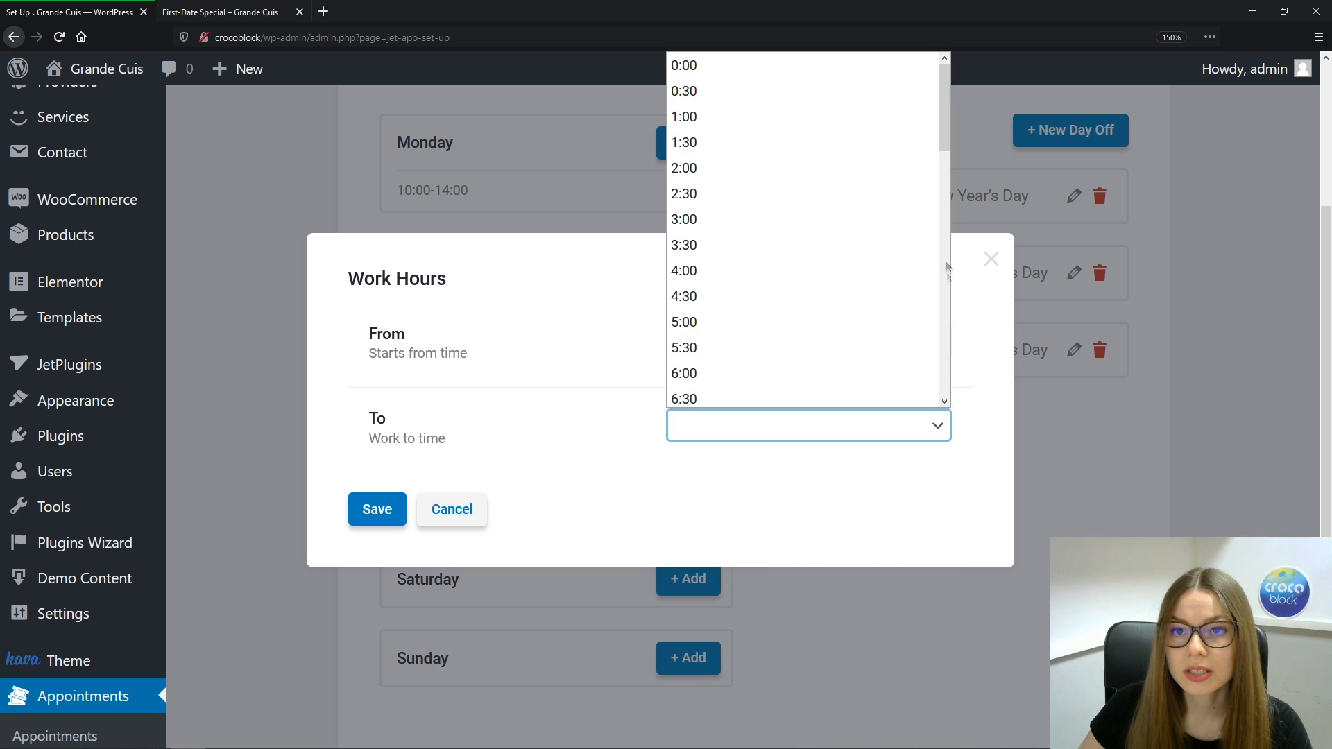
pyautogui.moveTo(945, 125); pyautogui.dragTo(948, 343)
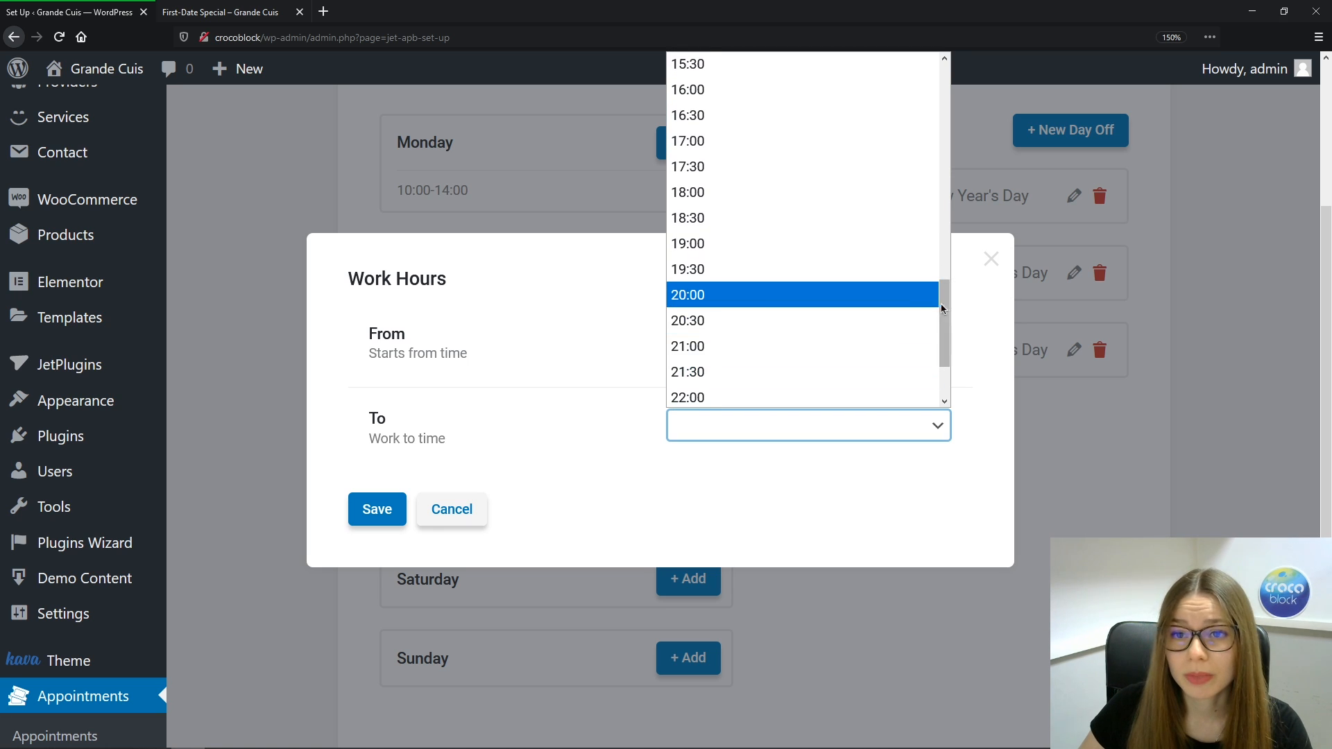
pyautogui.moveTo(944, 312); pyautogui.dragTo(945, 341)
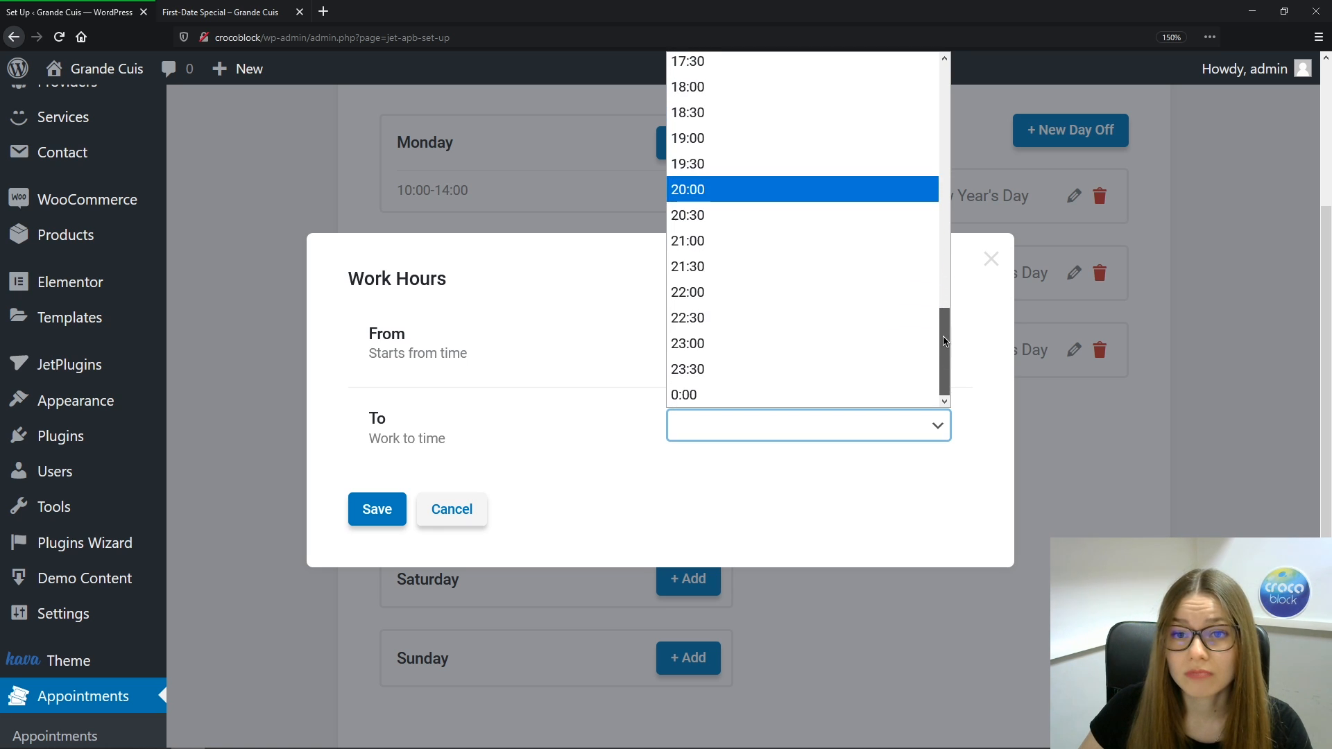
pyautogui.click(762, 352)
pyautogui.click(373, 507)
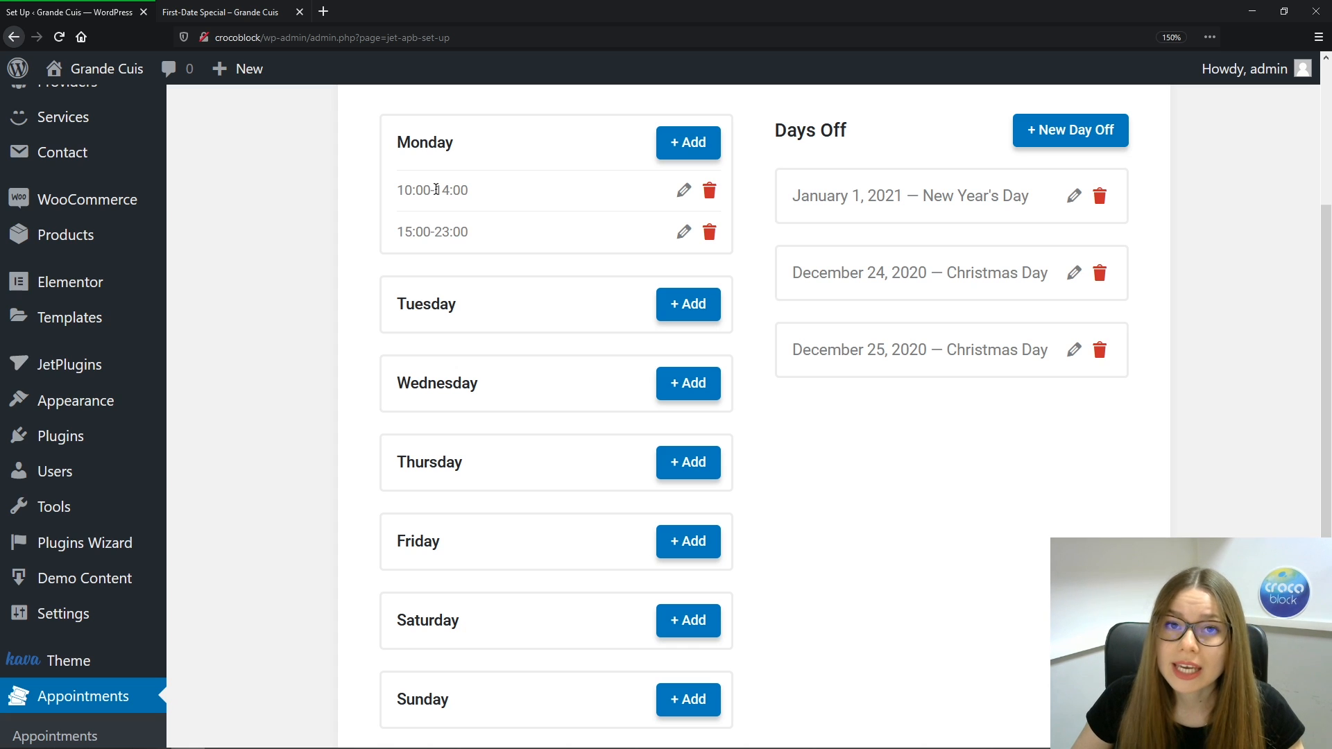
pyautogui.click(688, 142)
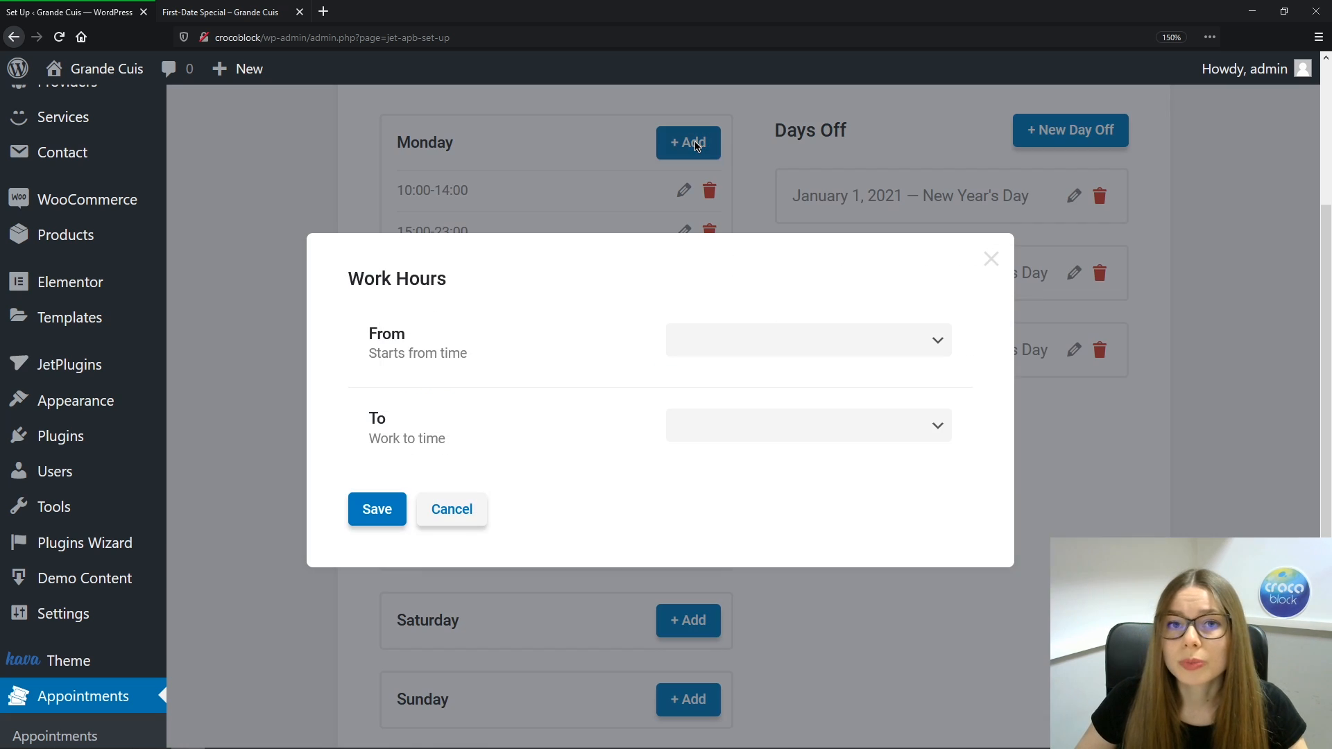
# Add a Monday range from 10:00 to 23:00 and save it
pyautogui.click(938, 339)
pyautogui.moveTo(945, 389); pyautogui.dragTo(953, 534)
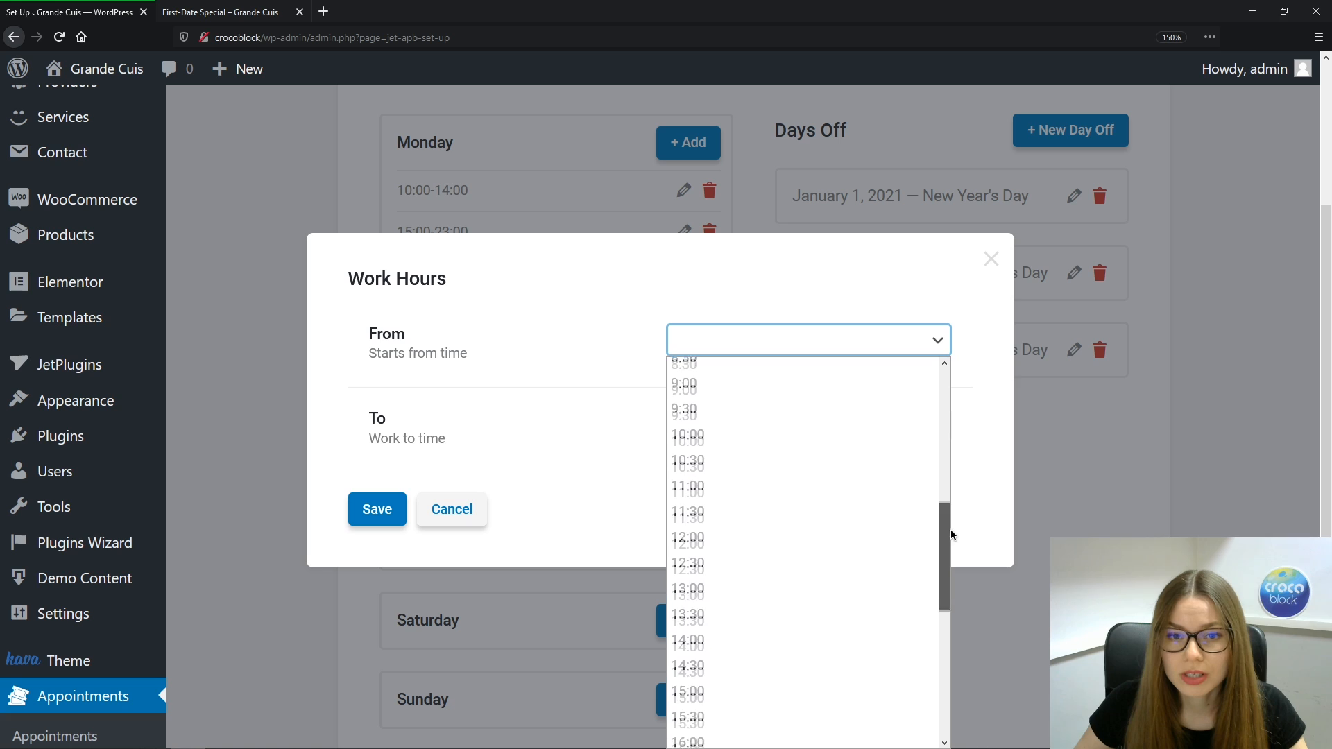
pyautogui.click(763, 427)
pyautogui.click(937, 425)
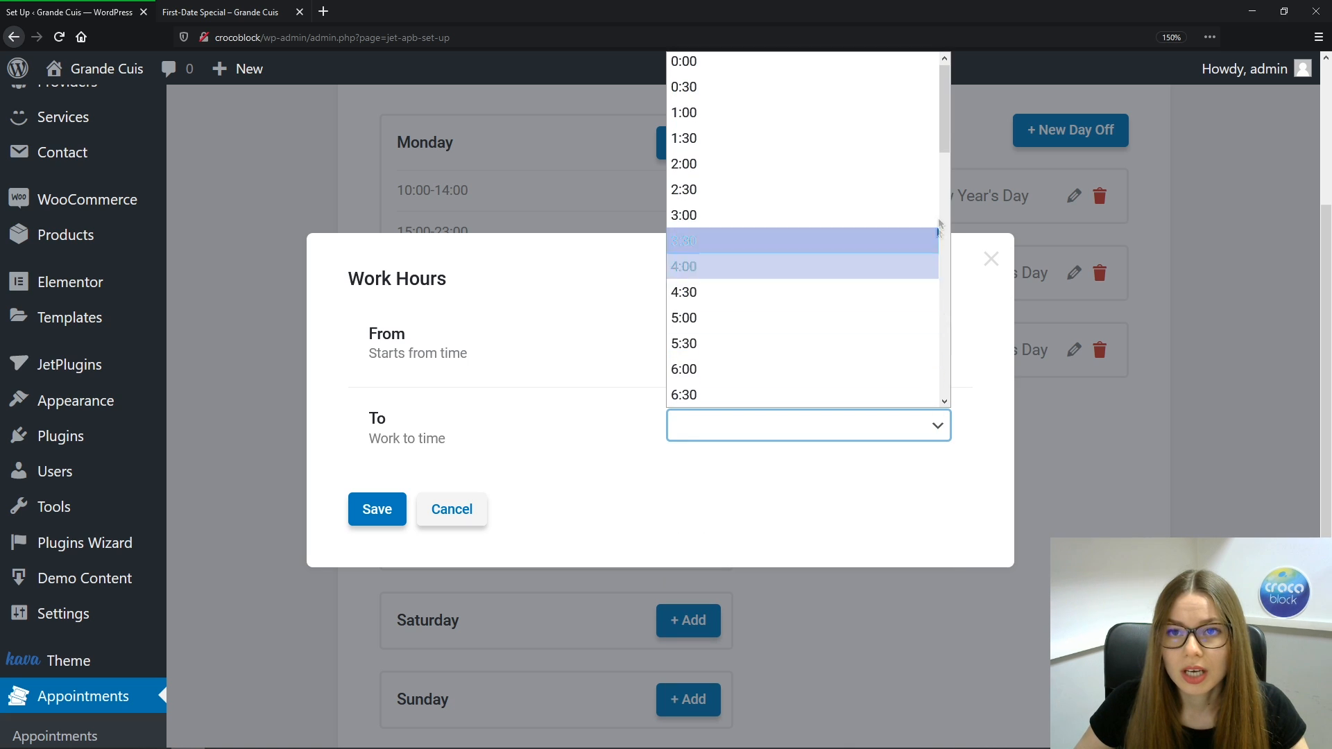
pyautogui.moveTo(944, 134); pyautogui.dragTo(949, 372)
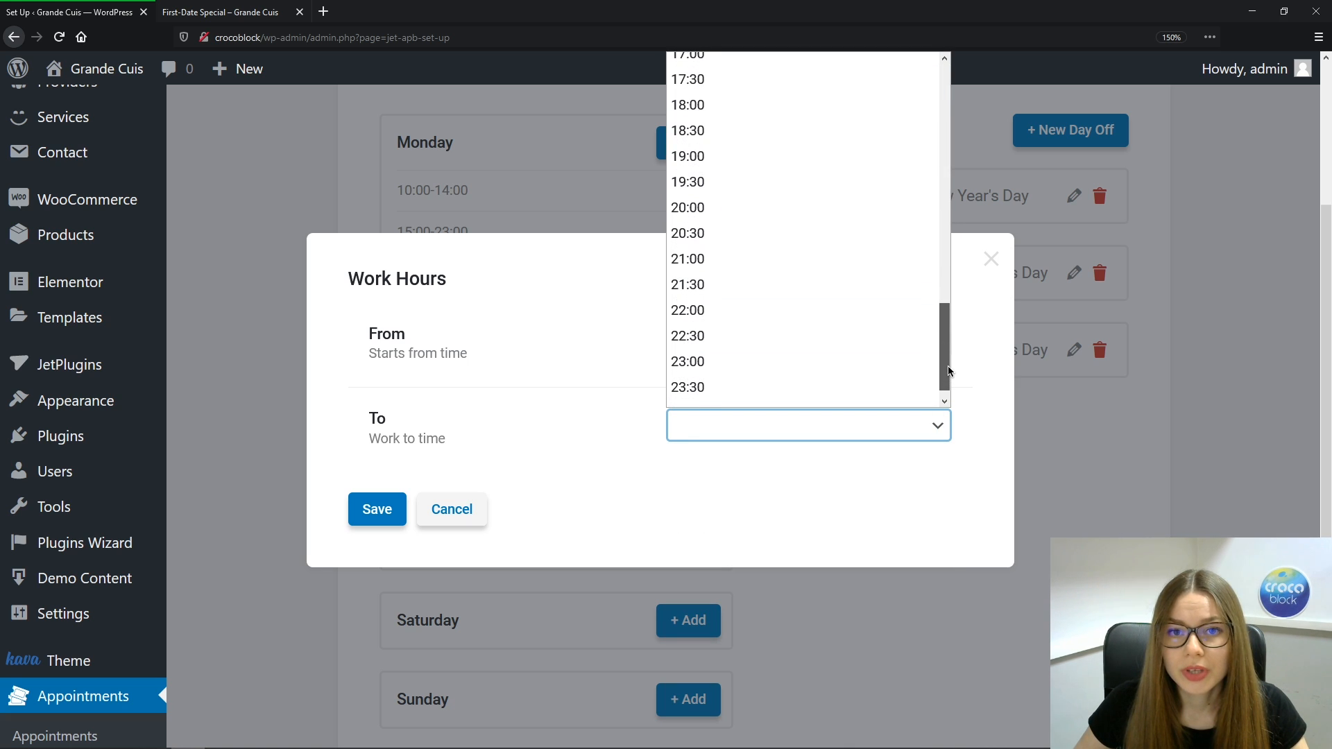
pyautogui.click(814, 369)
pyautogui.click(356, 509)
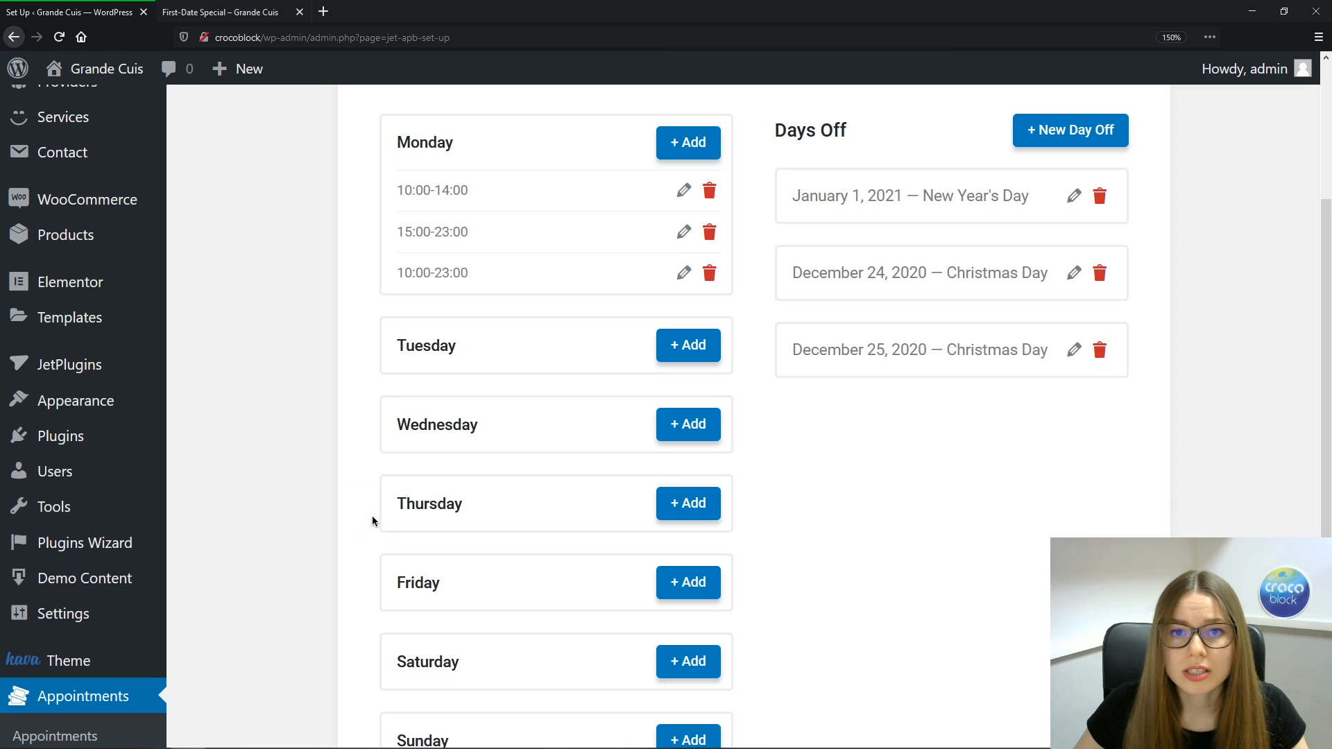
# Delete Monday's old 10:00–14:00 and 15:00–23:00 ranges, confirming each removal
pyautogui.click(710, 192)
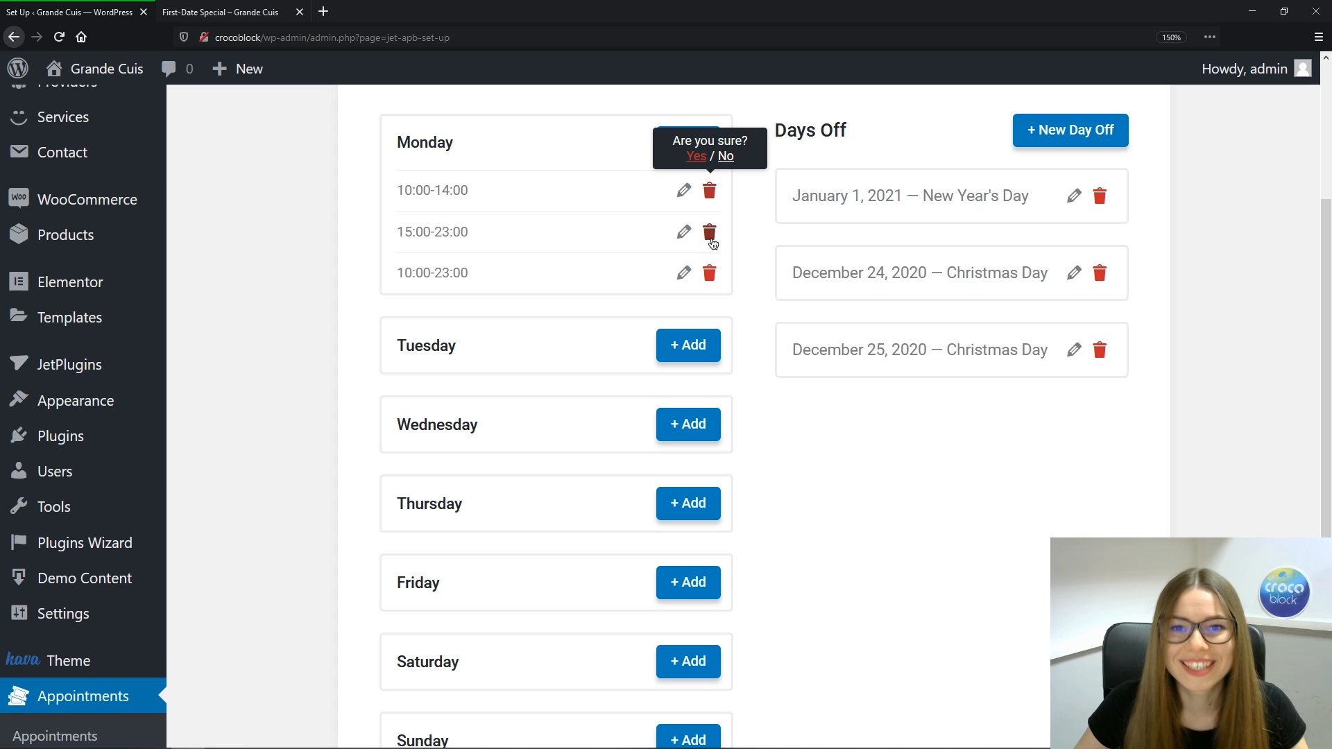
pyautogui.click(696, 158)
pyautogui.click(710, 191)
pyautogui.click(696, 159)
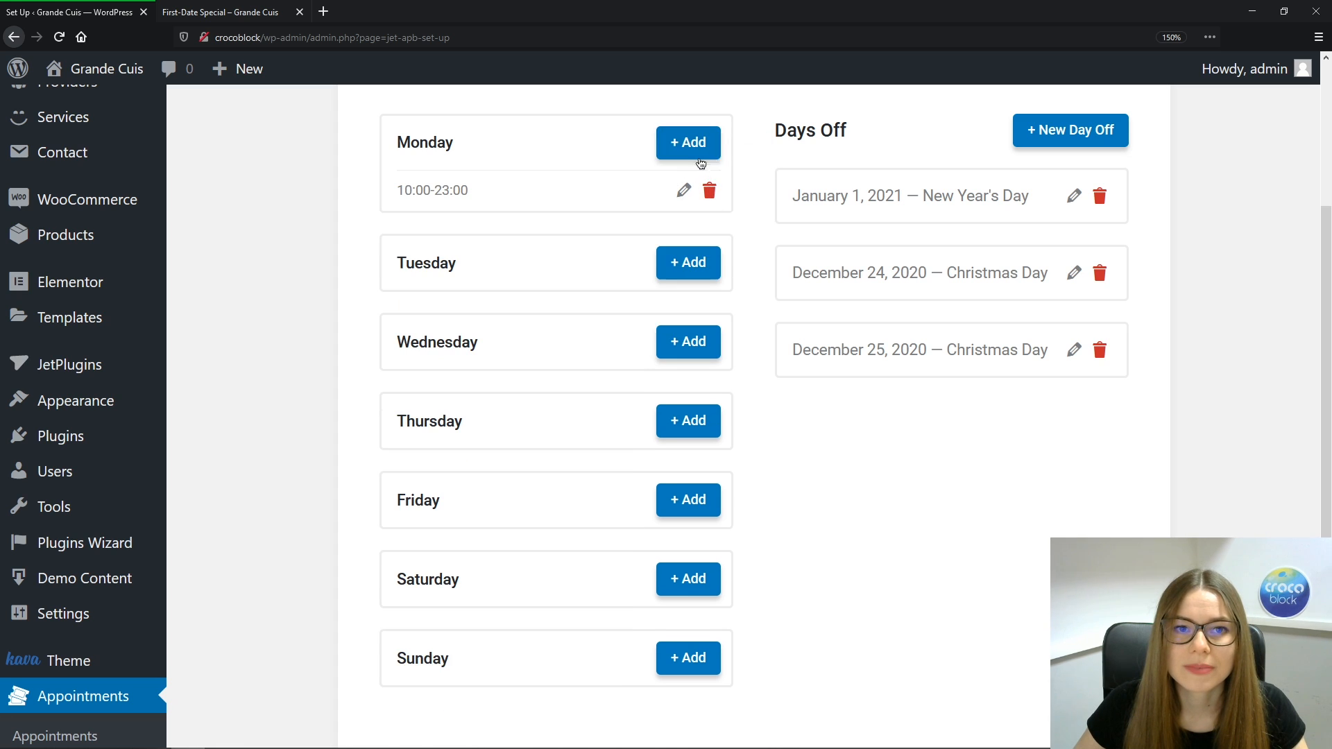
pyautogui.click(689, 263)
# Give Tuesday working hours of 10:00–23:00 and save
pyautogui.click(938, 340)
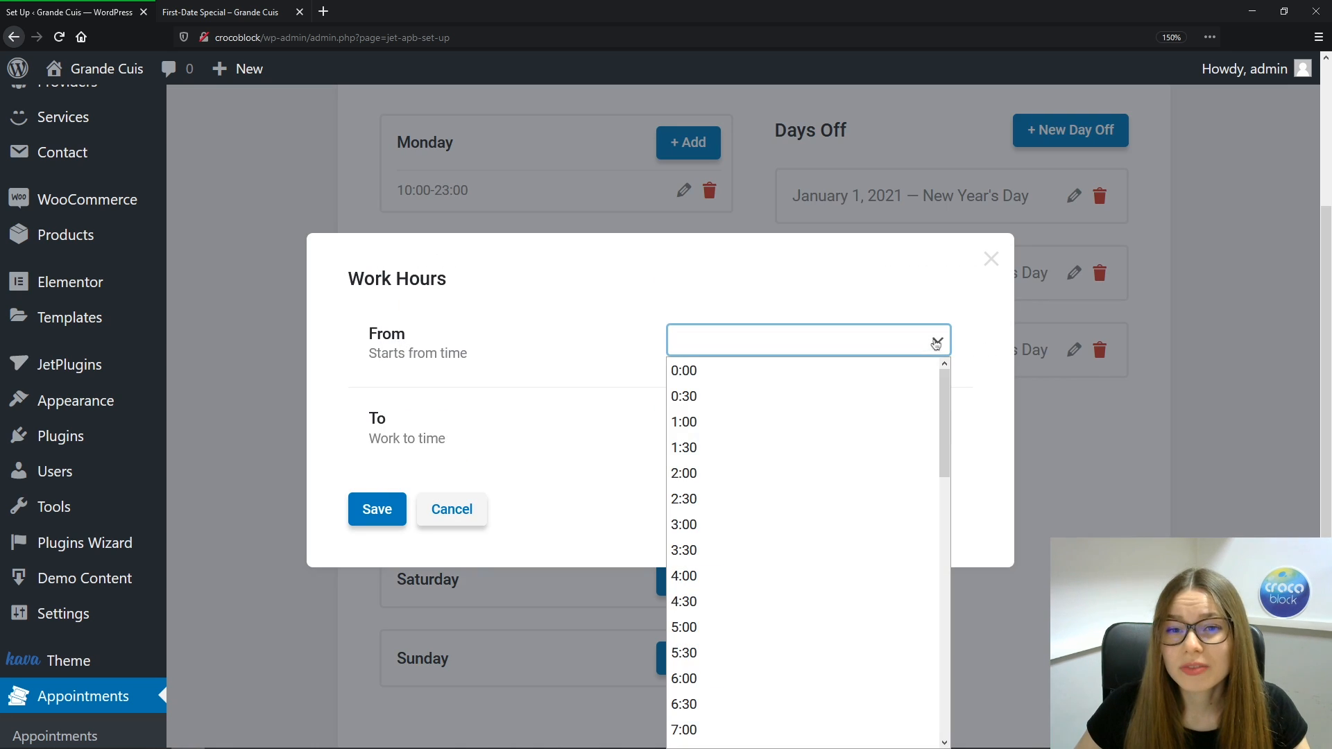
pyautogui.moveTo(945, 407); pyautogui.dragTo(958, 535)
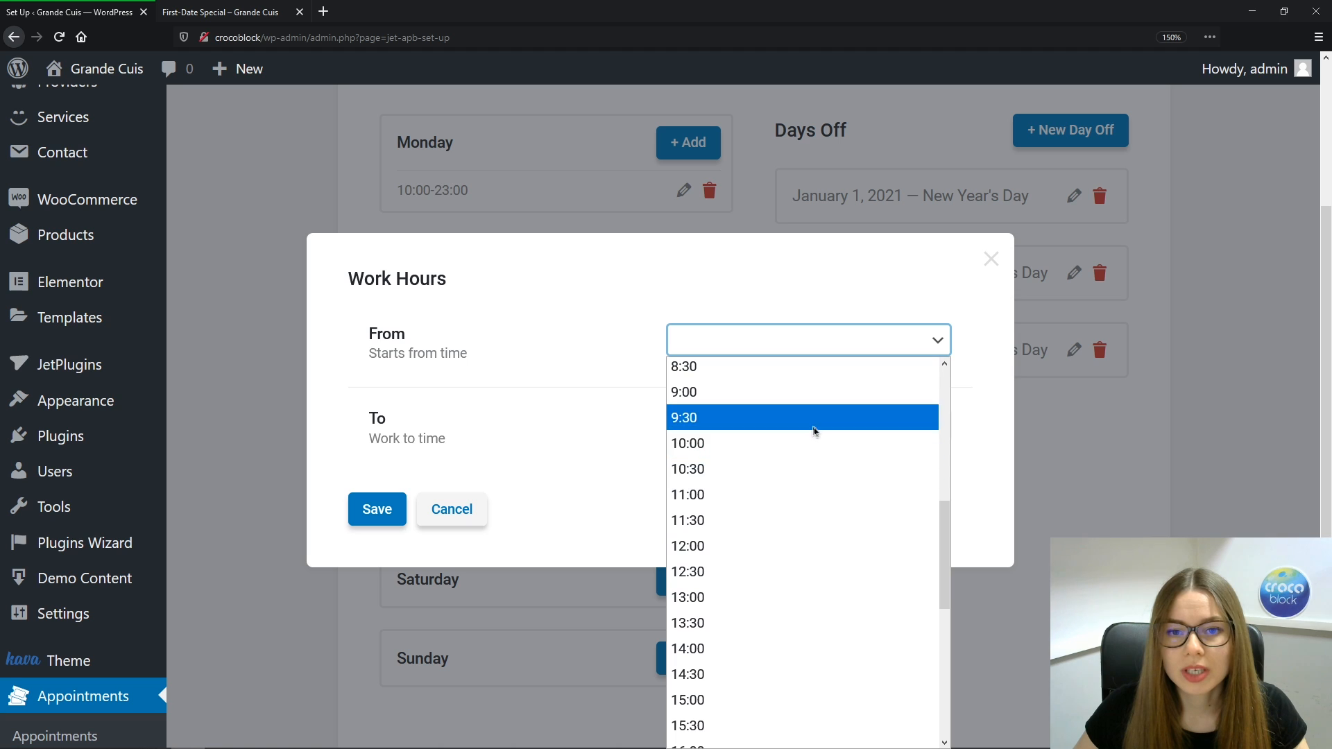
pyautogui.click(763, 443)
pyautogui.click(935, 426)
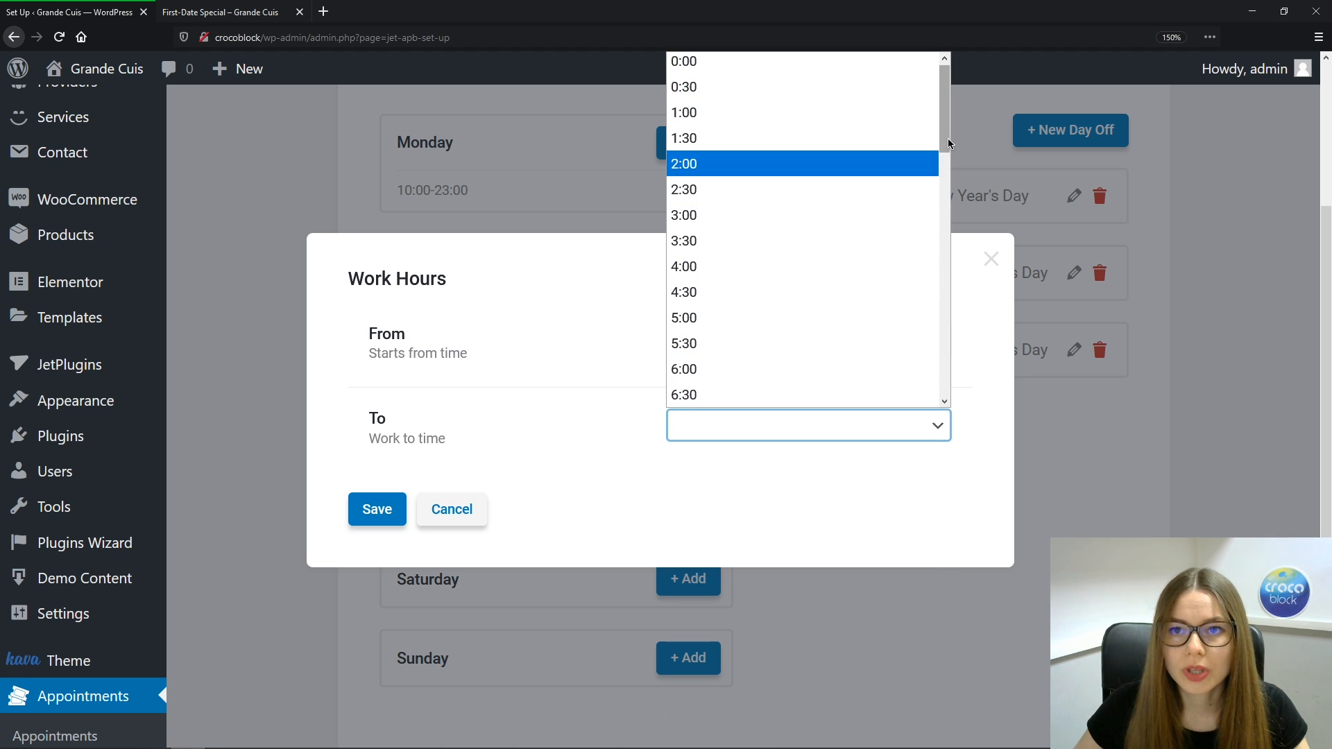
pyautogui.moveTo(947, 139); pyautogui.dragTo(955, 384)
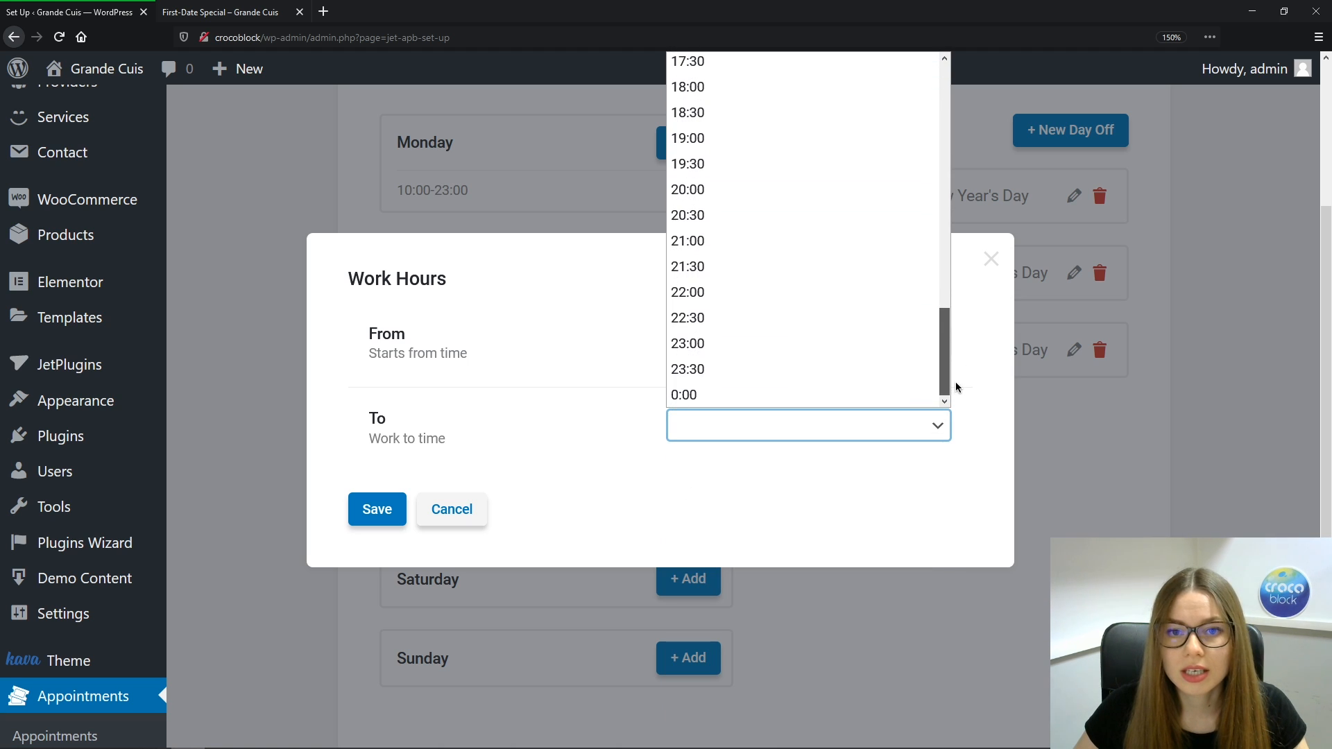
pyautogui.click(827, 345)
pyautogui.click(388, 513)
# Add Wednesday working hours from 10:00 to 22:00 and save
pyautogui.click(694, 382)
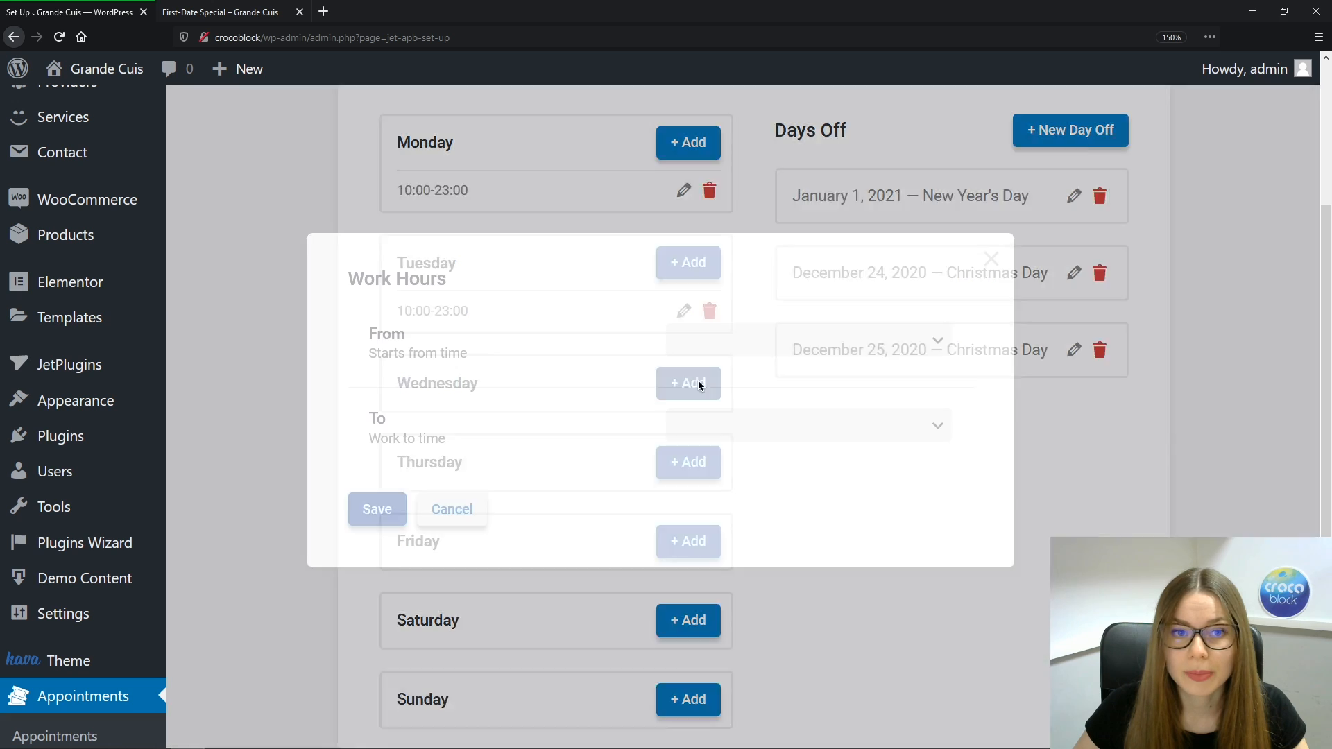
pyautogui.click(938, 340)
pyautogui.moveTo(948, 403); pyautogui.dragTo(948, 547)
pyautogui.click(846, 406)
pyautogui.click(937, 425)
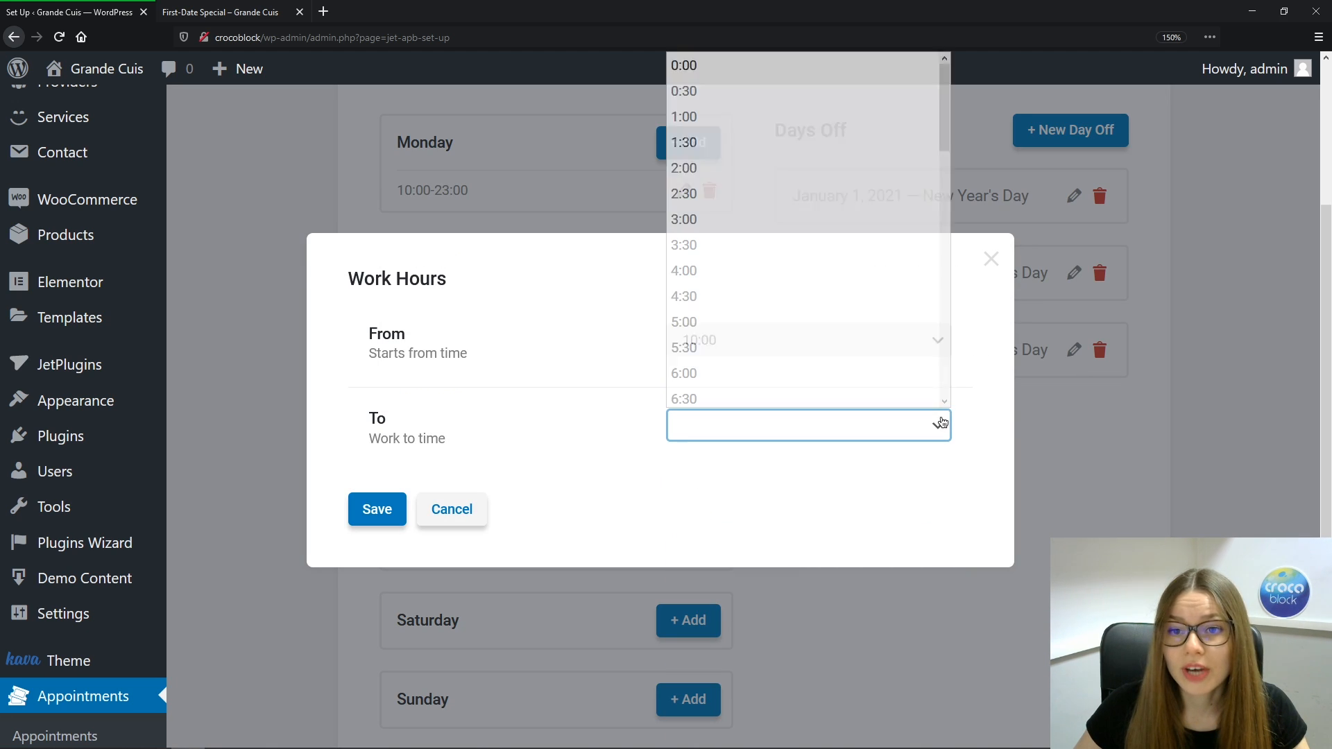
pyautogui.moveTo(947, 134); pyautogui.dragTo(947, 362)
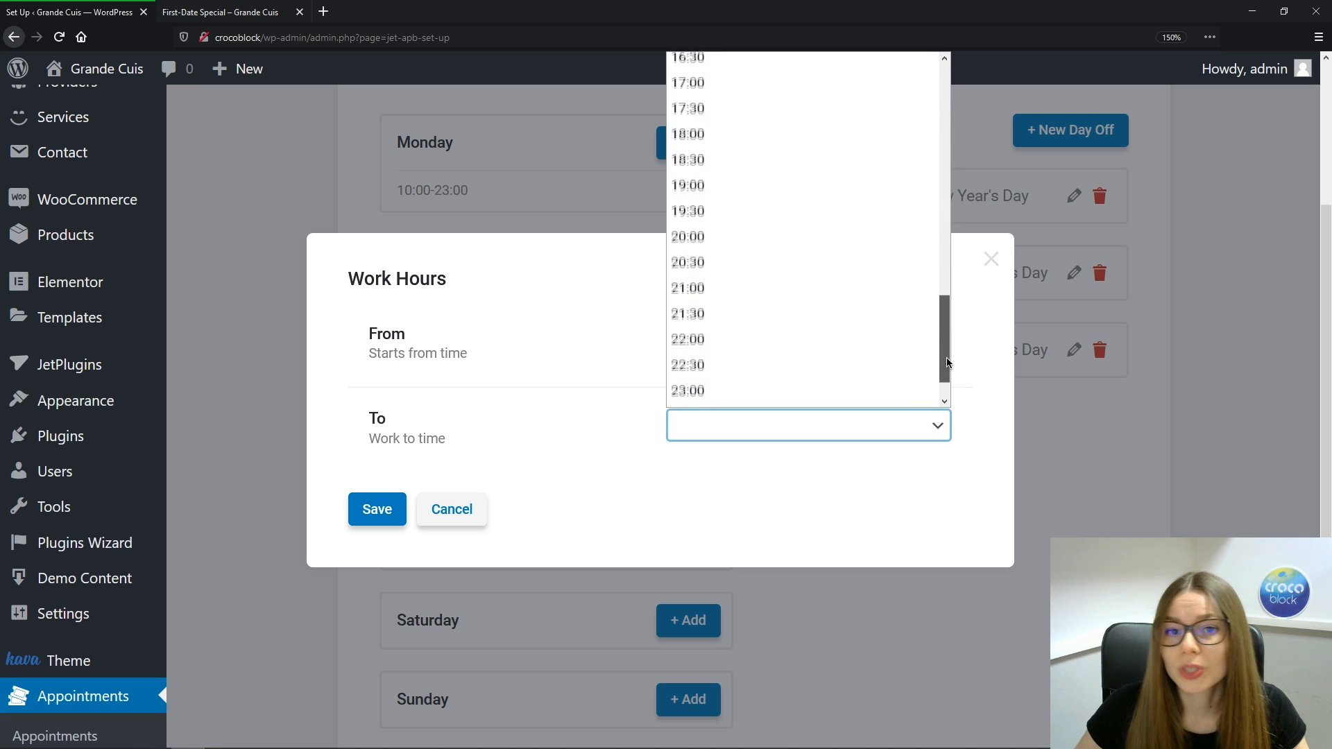
pyautogui.click(872, 339)
pyautogui.click(380, 519)
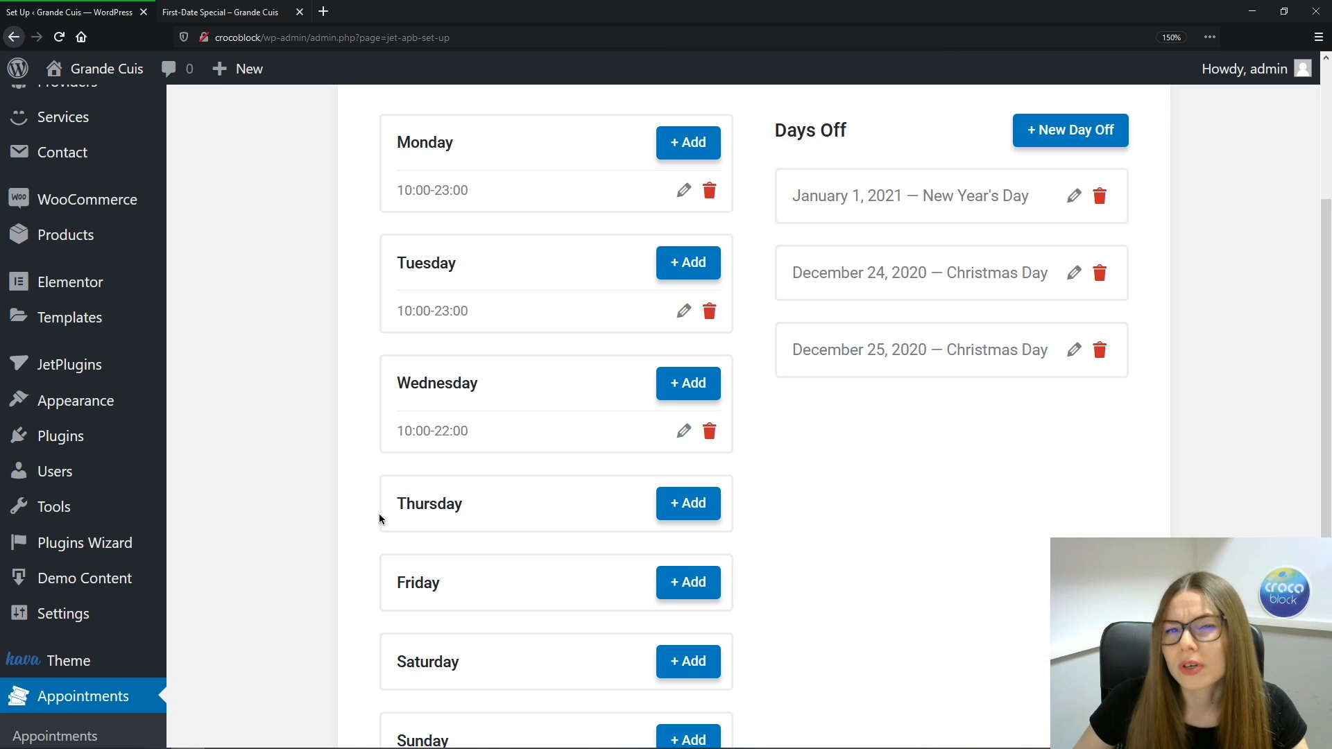
# Edit Wednesday's range so it ends at 23:00 instead of 22:00
pyautogui.click(684, 431)
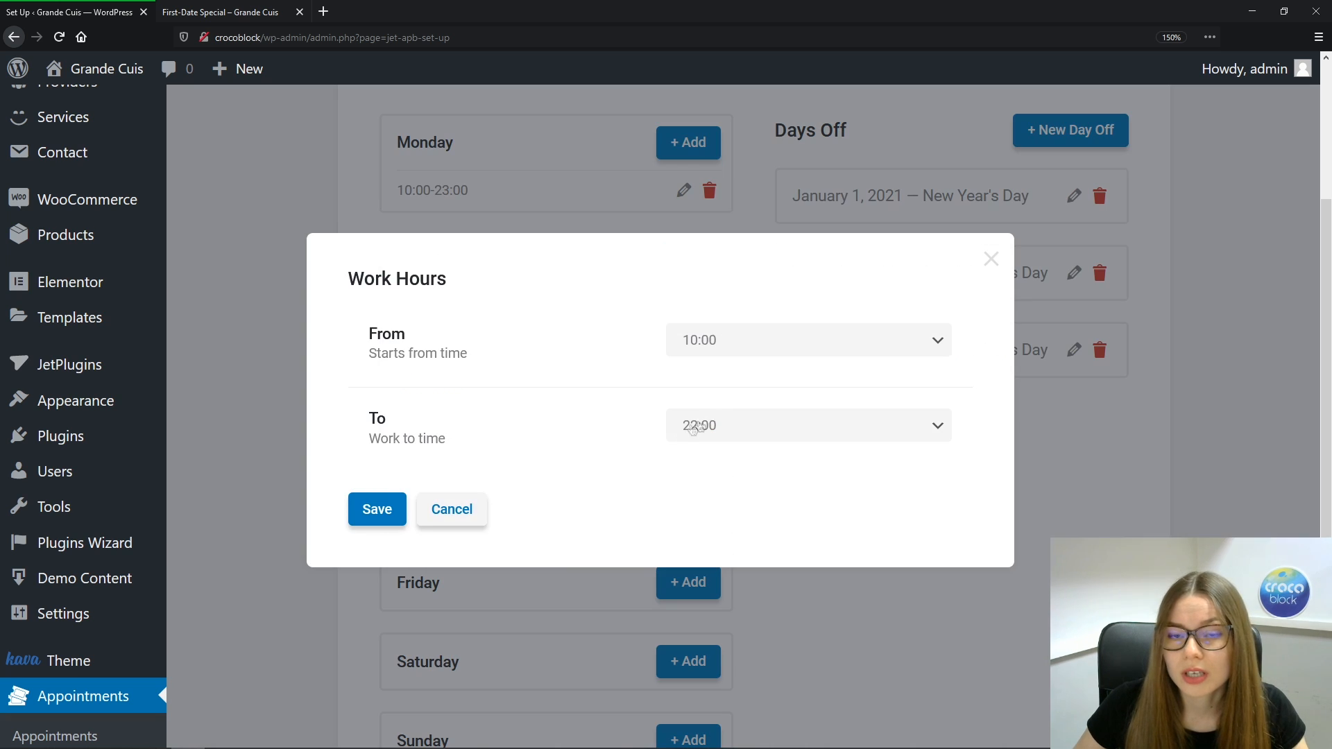
pyautogui.click(926, 431)
pyautogui.scroll(-2, 945, 326)
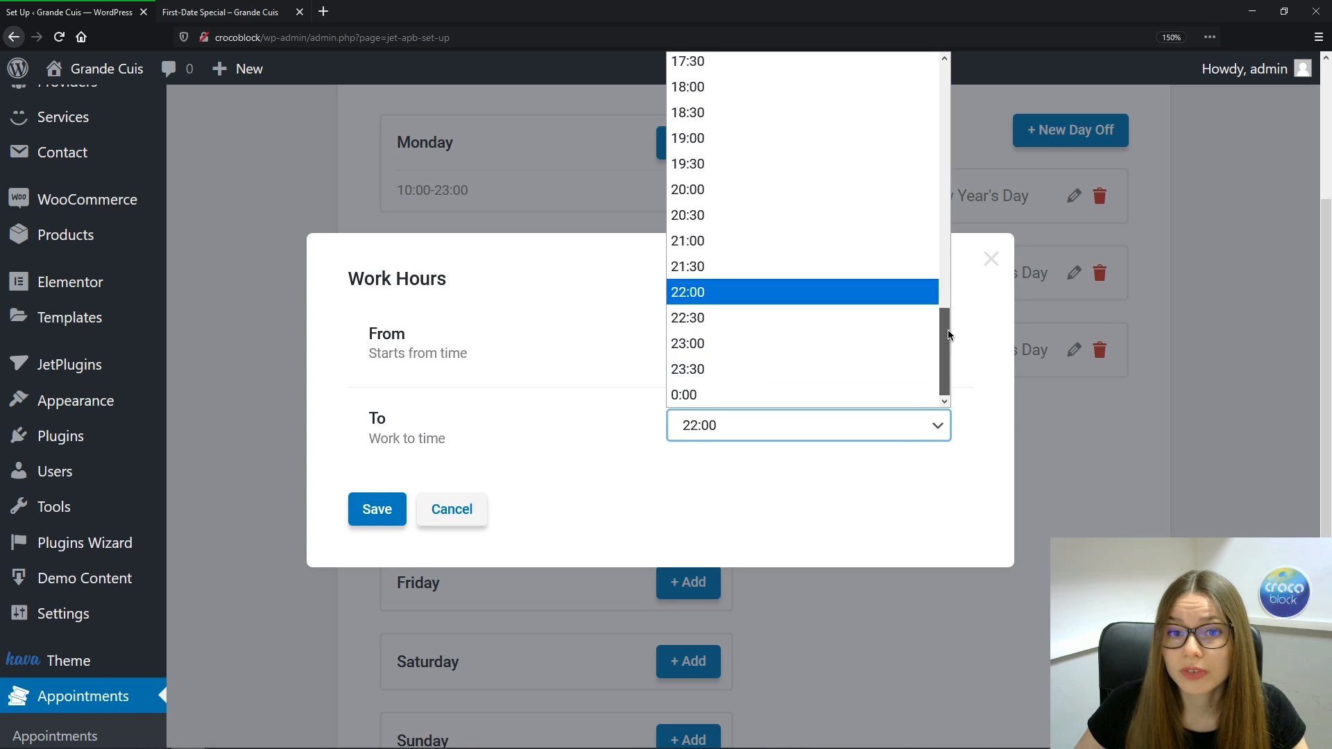
pyautogui.click(810, 349)
pyautogui.click(380, 511)
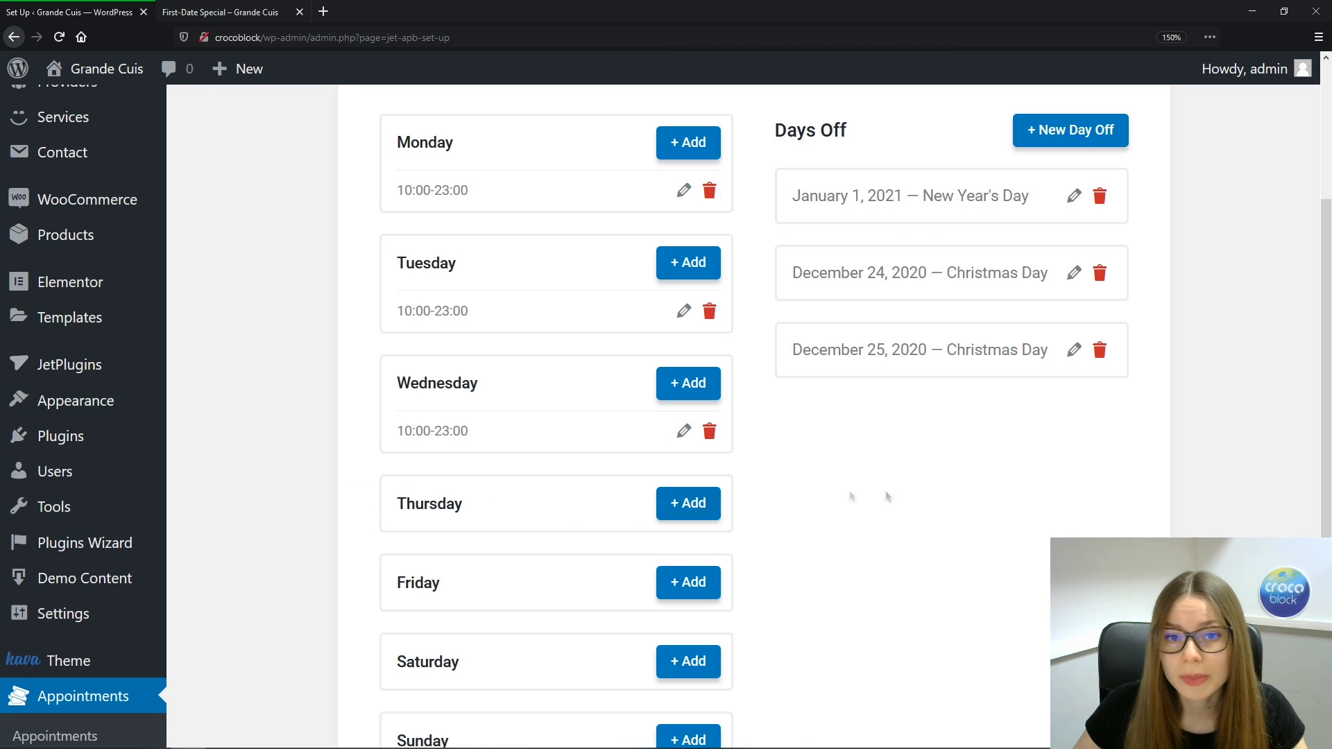
pyautogui.scroll(-2, 974, 493)
# Add 10:00–23:00 working hours for Thursday
pyautogui.click(702, 395)
pyautogui.click(938, 340)
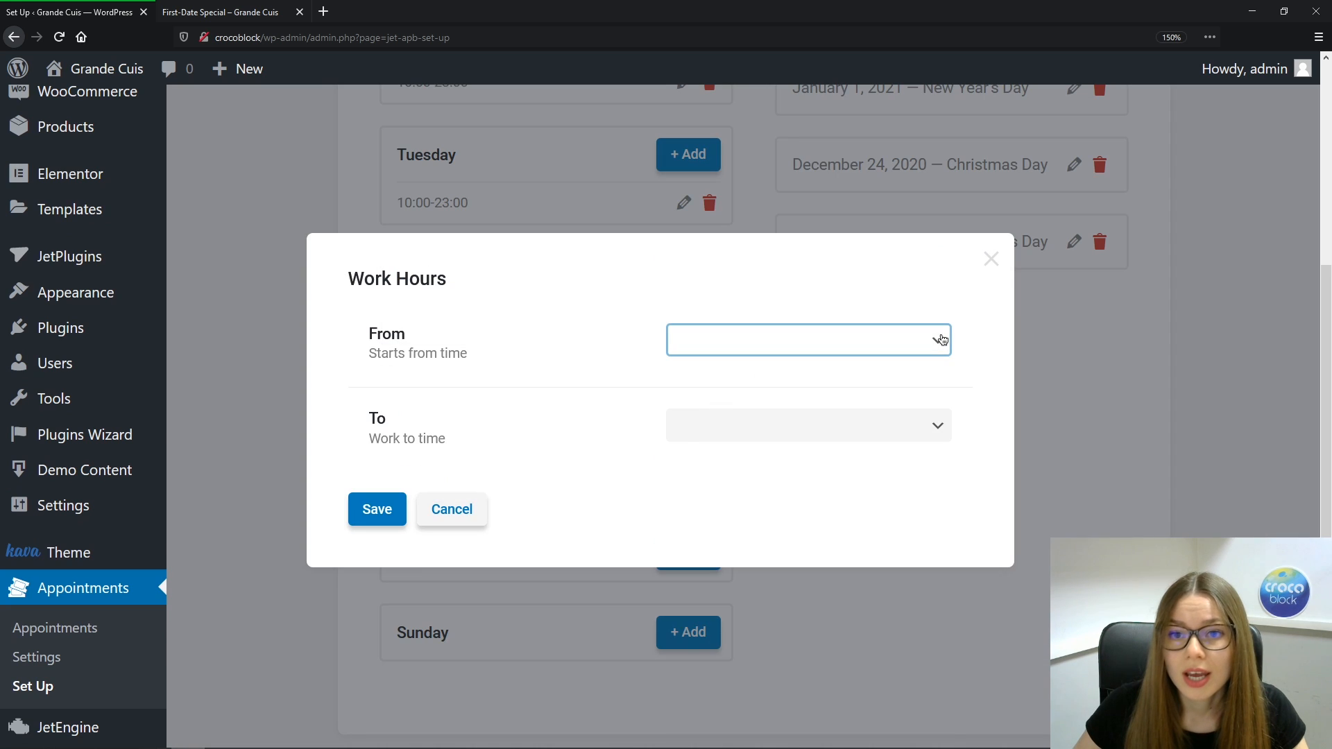
pyautogui.moveTo(943, 404); pyautogui.dragTo(943, 526)
pyautogui.click(842, 509)
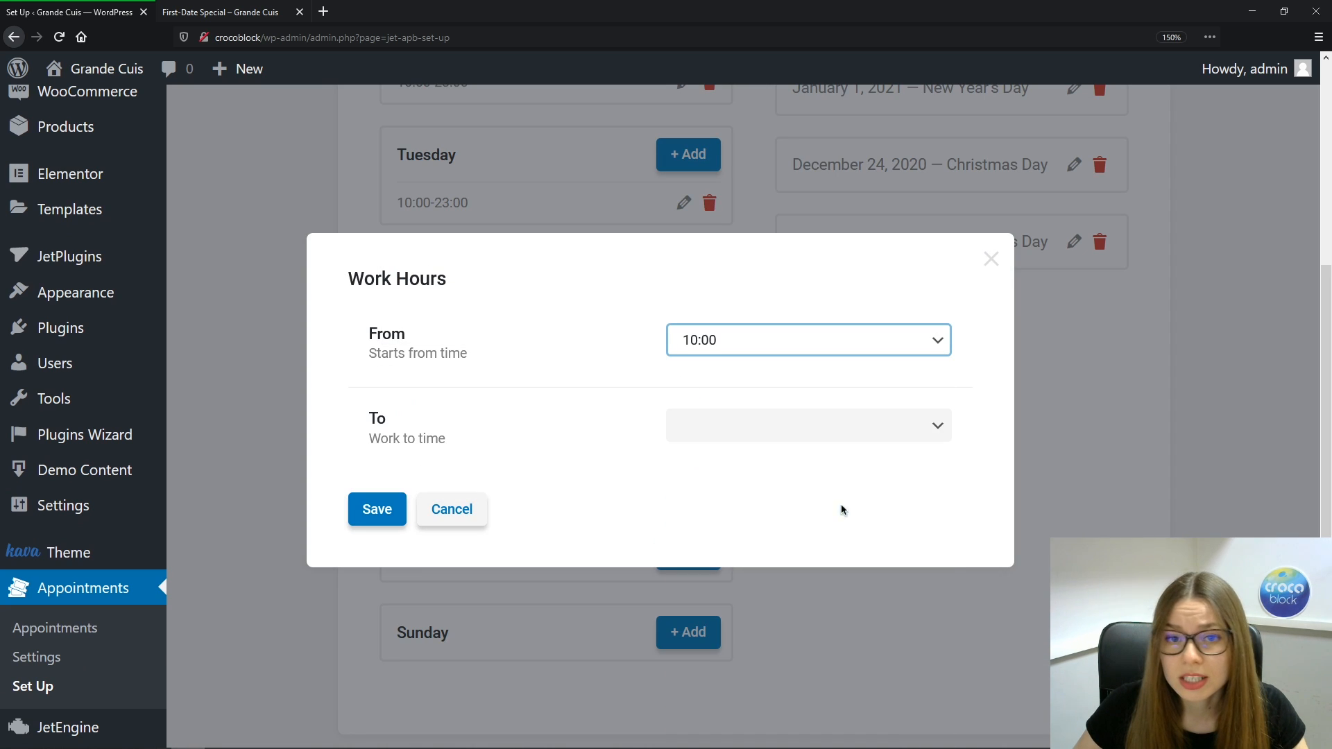
pyautogui.click(945, 431)
pyautogui.moveTo(944, 134); pyautogui.dragTo(942, 381)
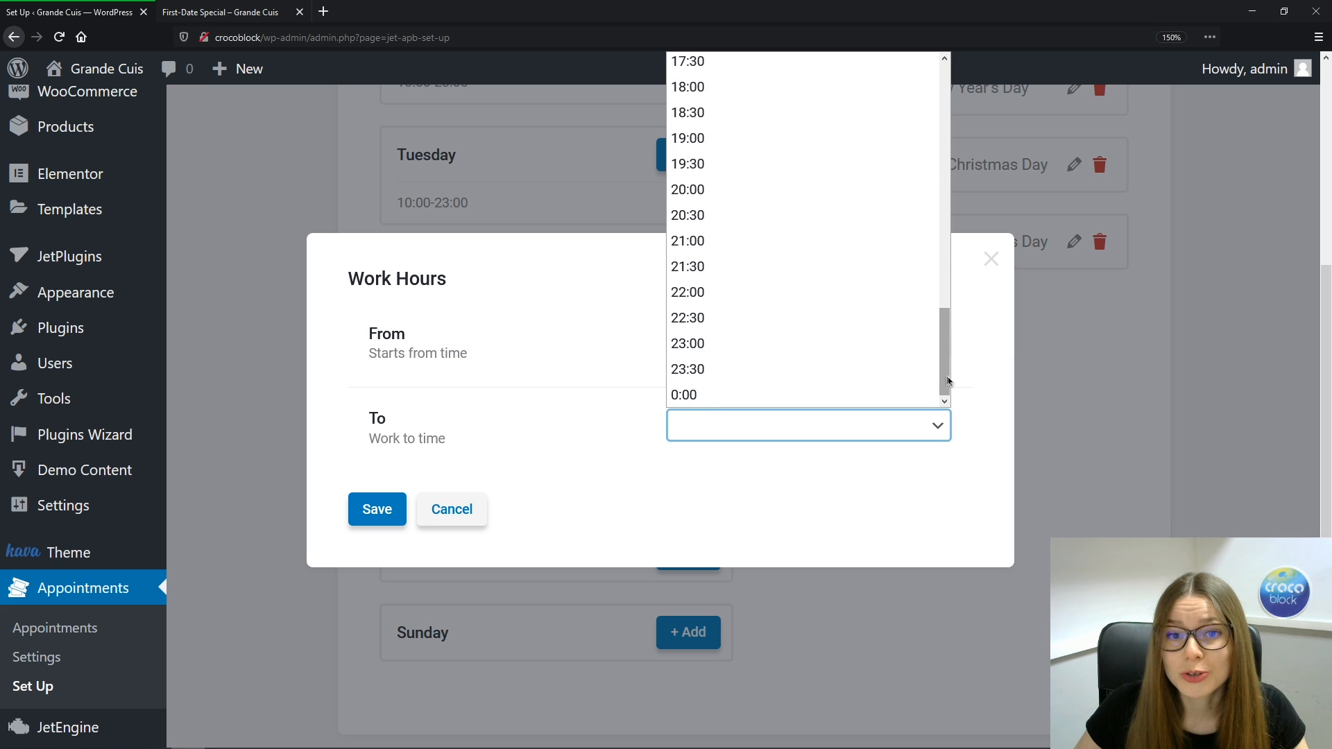
pyautogui.click(845, 351)
pyautogui.click(374, 512)
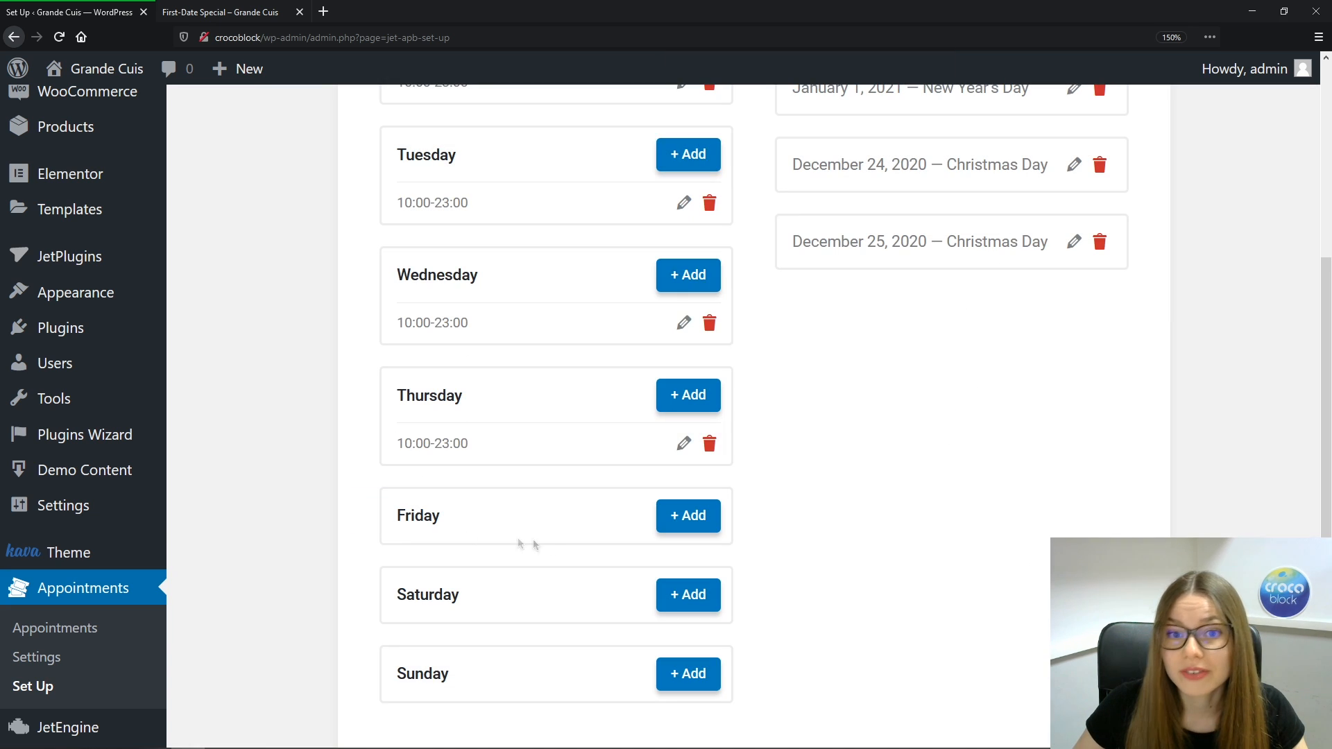
# Give Friday working hours of 10:00 to 23:00
pyautogui.scroll(-3, 1316, 318)
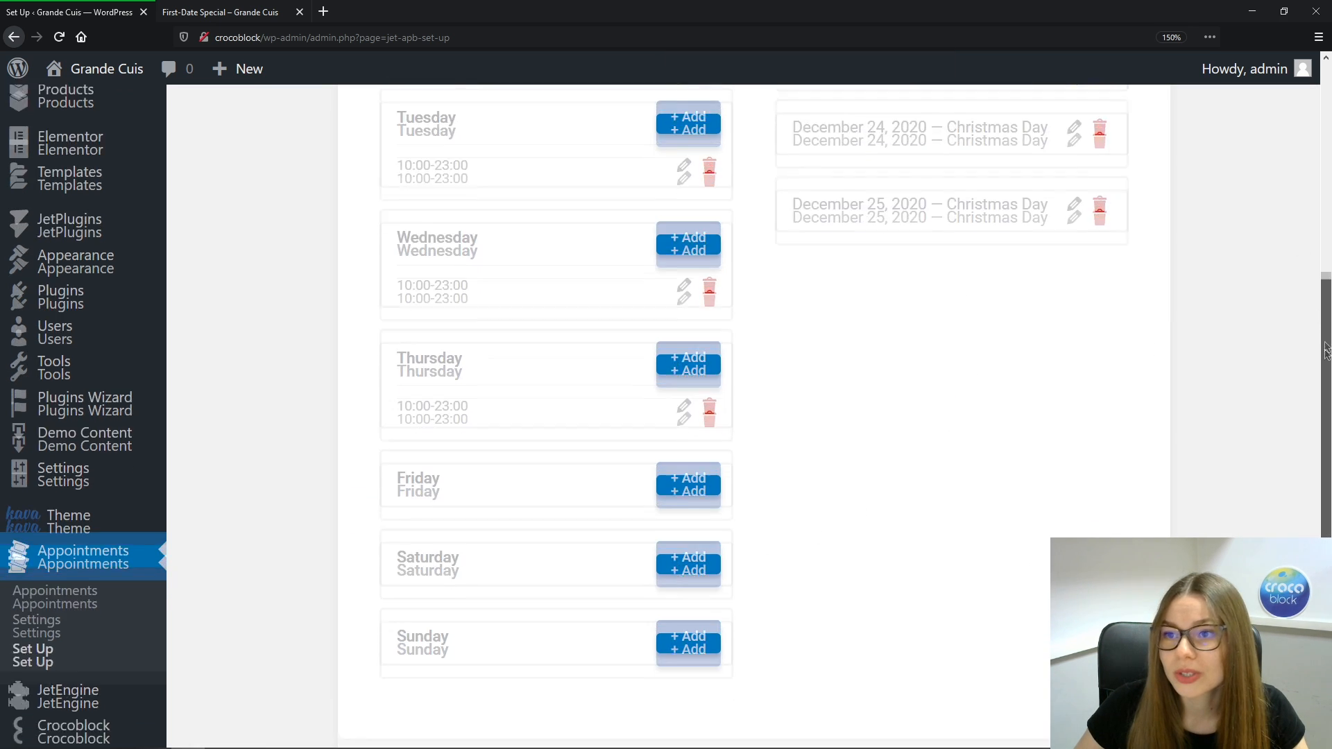
pyautogui.click(697, 344)
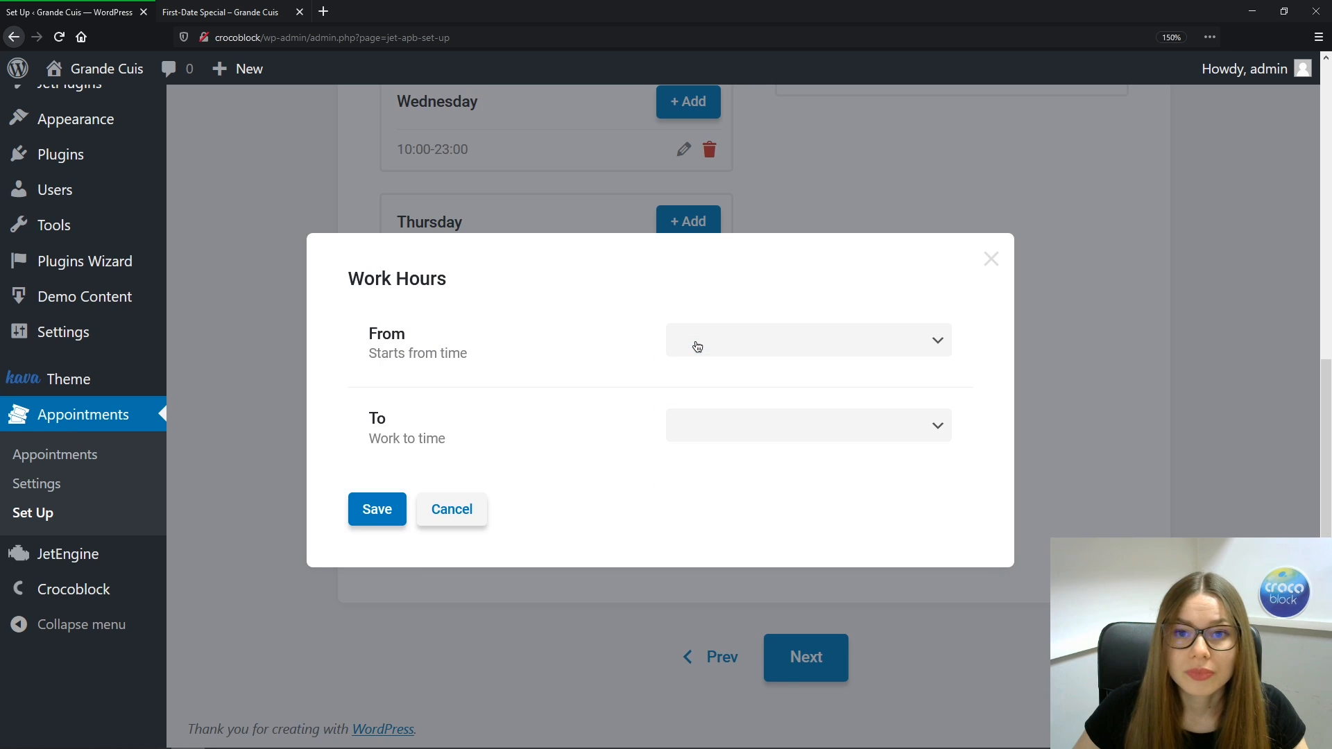
pyautogui.click(938, 342)
pyautogui.scroll(-3, 942, 449)
pyautogui.scroll(-5, 942, 450)
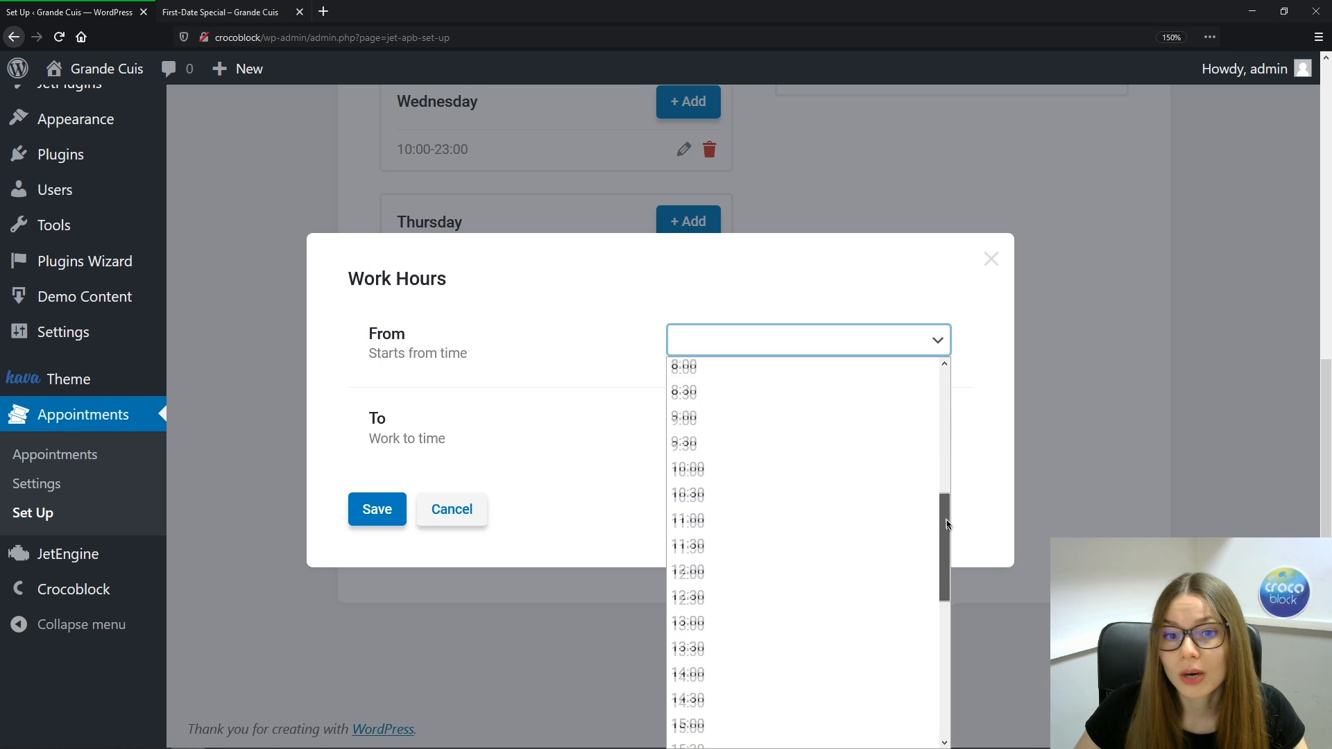
pyautogui.click(810, 415)
pyautogui.click(942, 435)
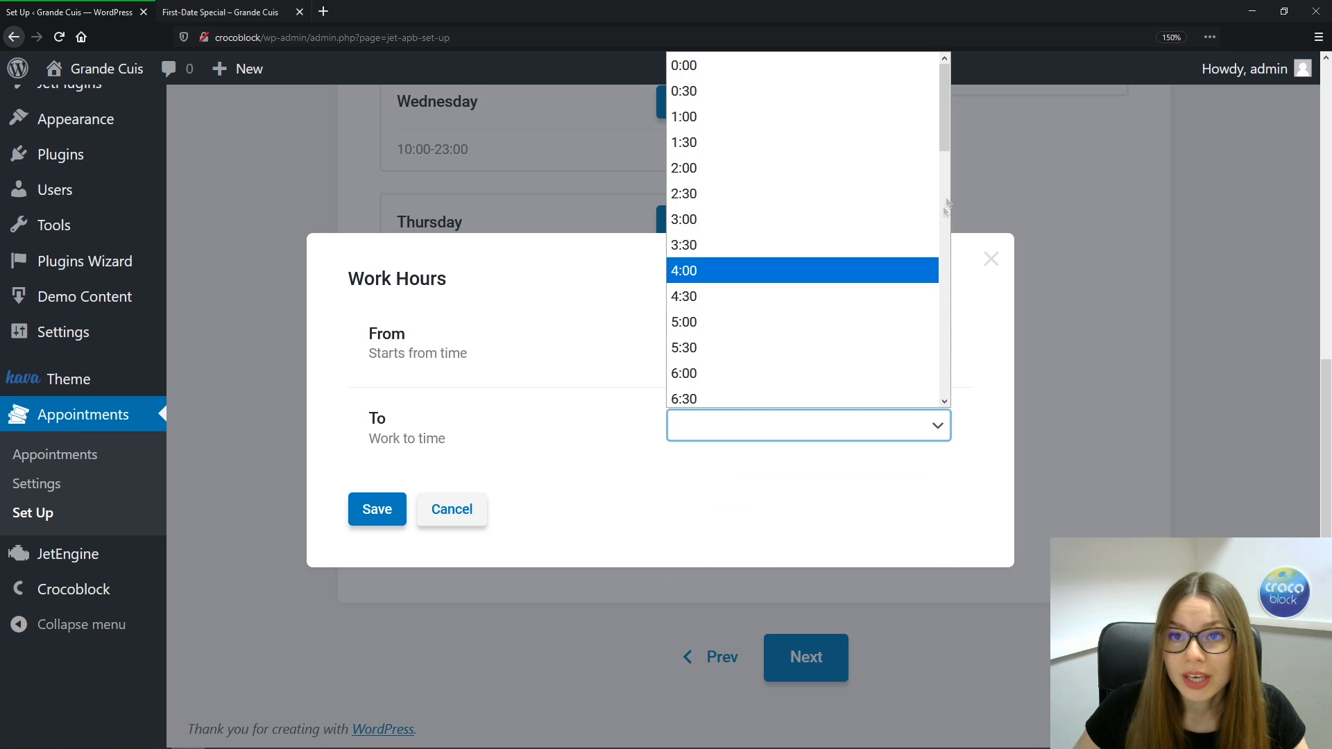
pyautogui.moveTo(945, 139); pyautogui.dragTo(946, 382)
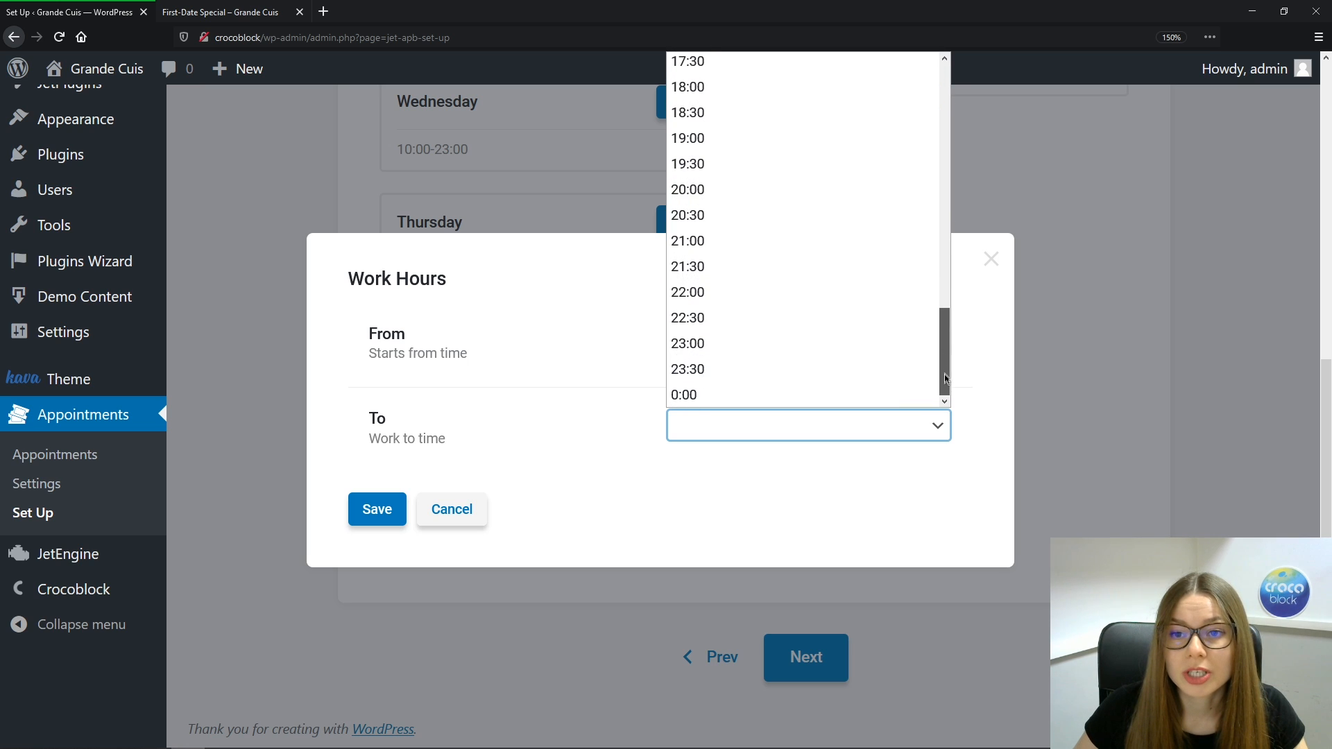
pyautogui.click(810, 341)
pyautogui.click(378, 510)
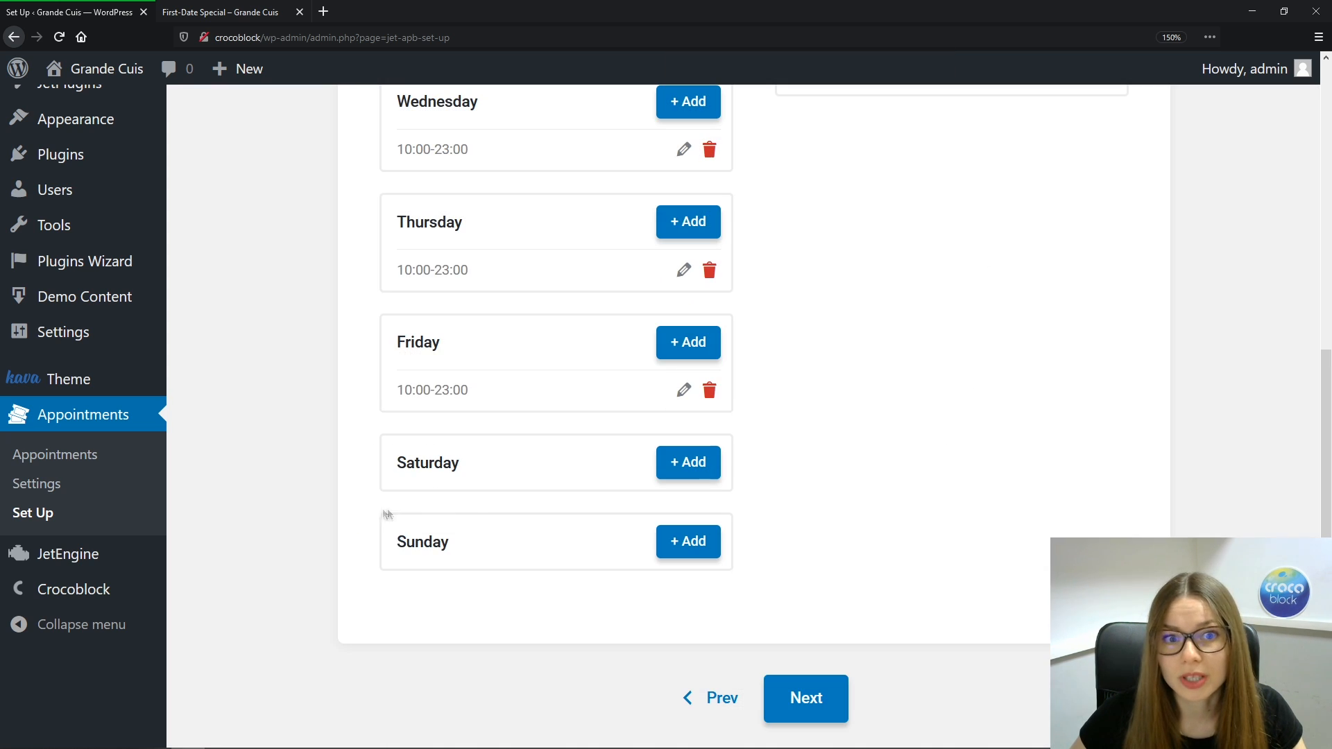
# Set Saturday's working hours to 10:00–23:00
pyautogui.click(694, 463)
pyautogui.click(916, 349)
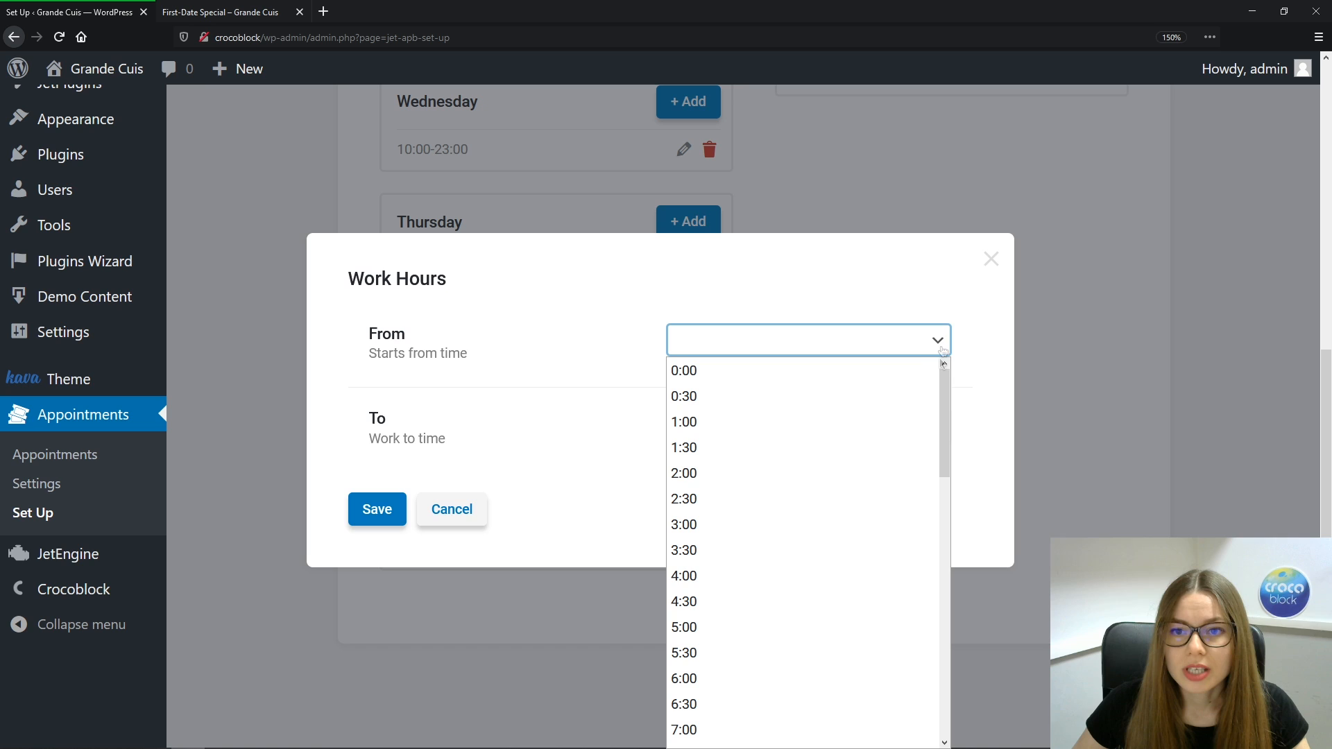
pyautogui.scroll(-6, 813, 421)
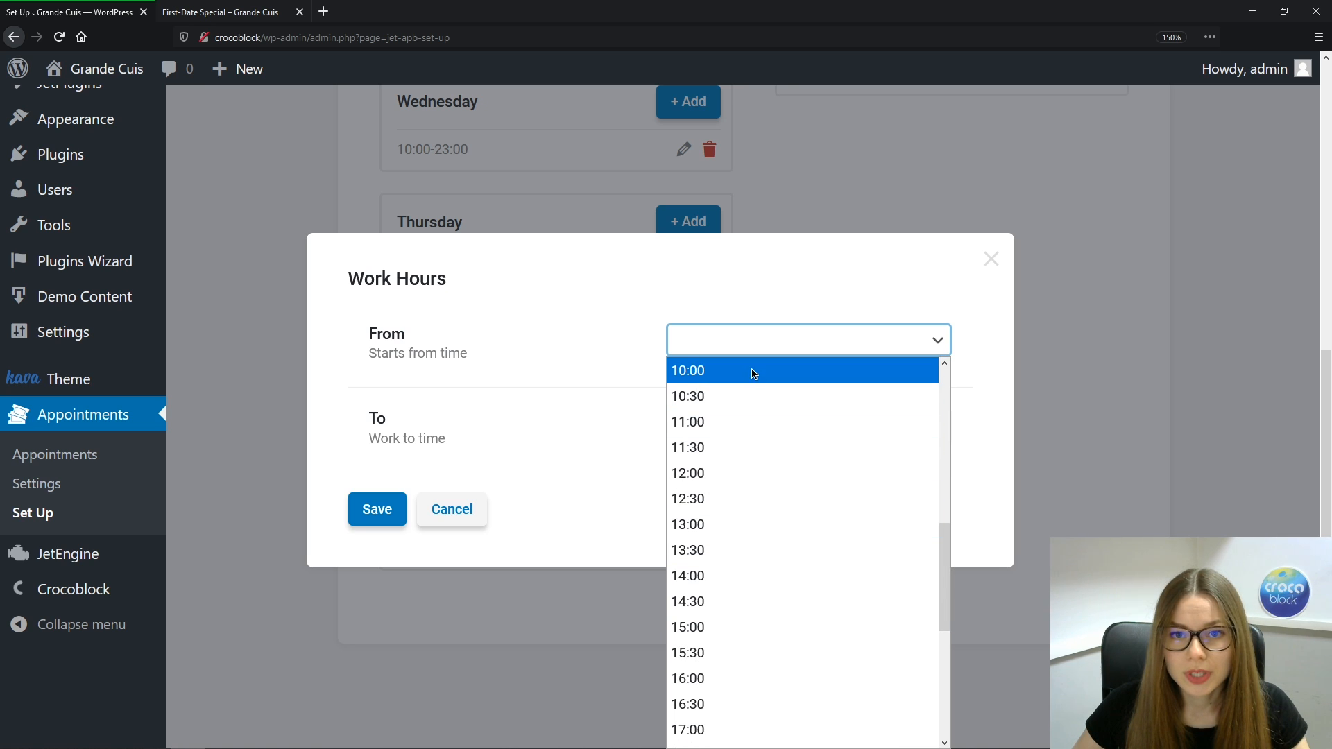
pyautogui.click(752, 368)
pyautogui.click(923, 426)
pyautogui.moveTo(941, 125); pyautogui.dragTo(946, 361)
pyautogui.click(804, 347)
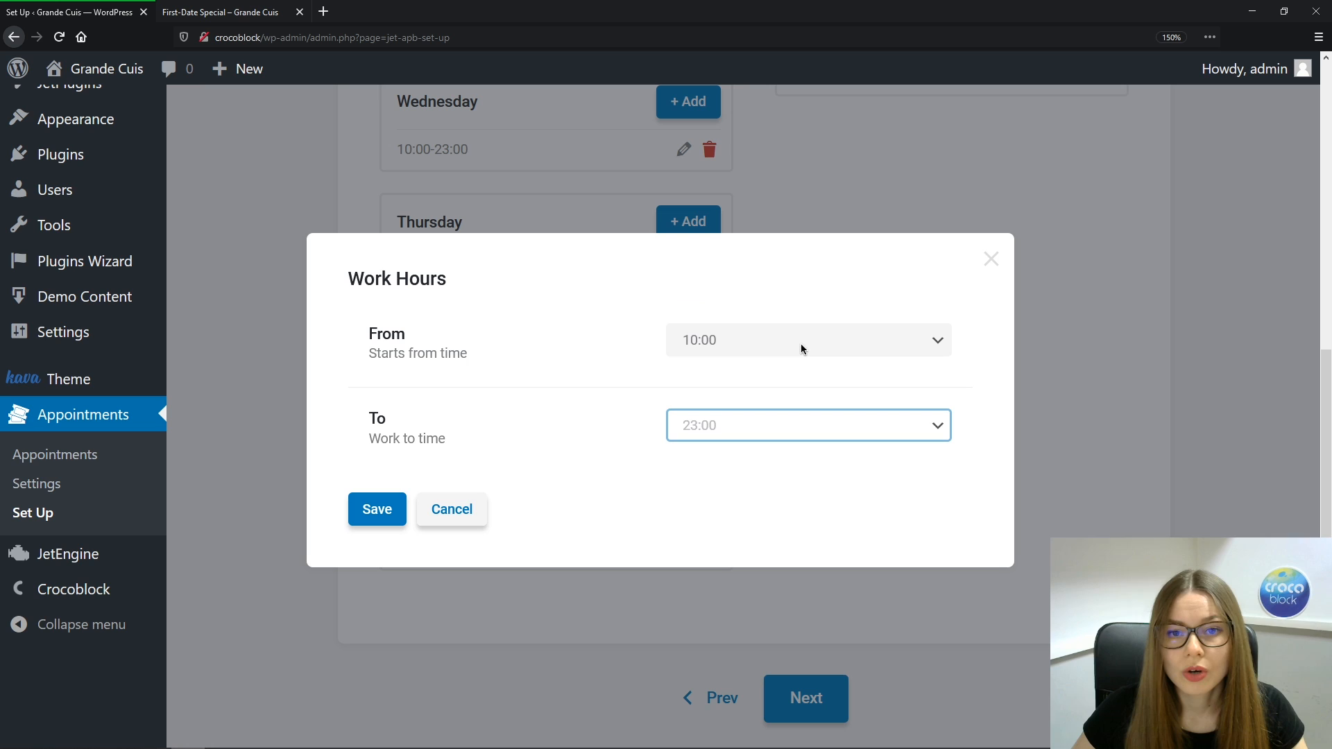
pyautogui.click(378, 512)
# Add Sunday's working hours from 10:00 to 23:00
pyautogui.click(673, 590)
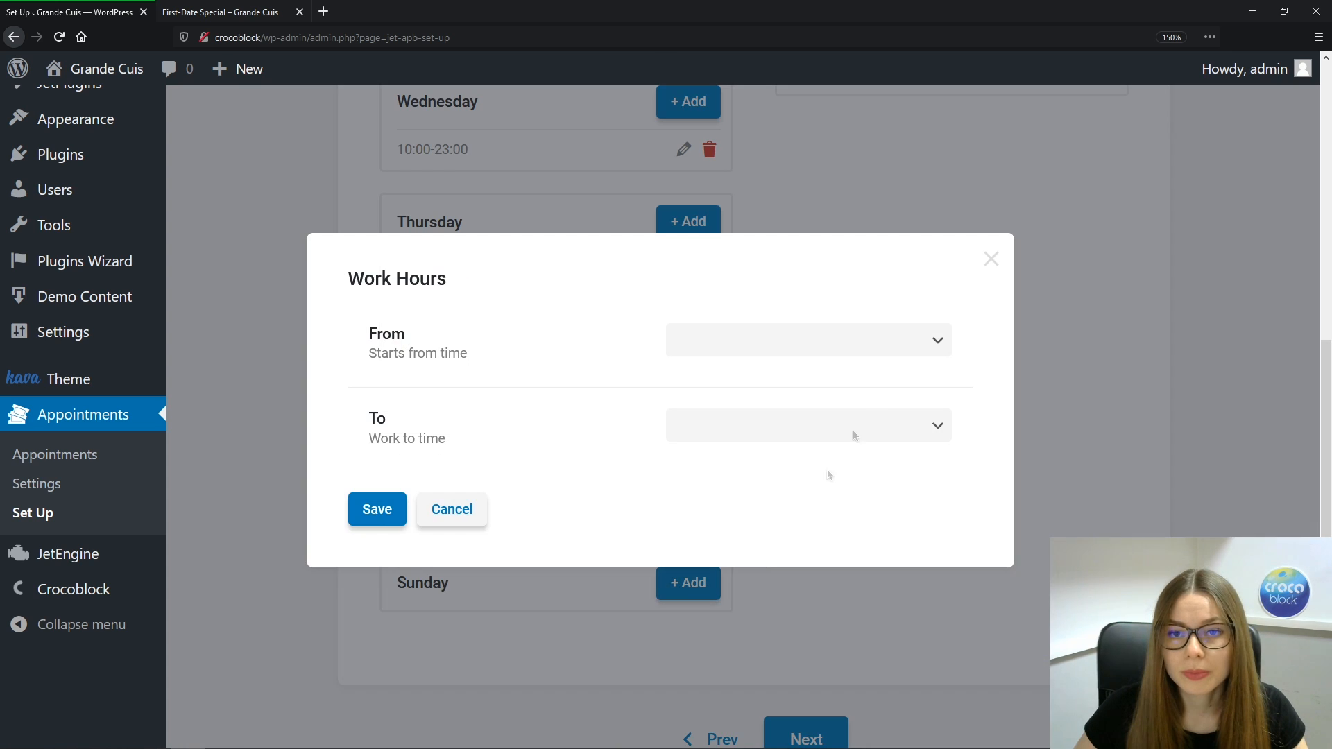
pyautogui.click(937, 340)
pyautogui.moveTo(945, 392); pyautogui.dragTo(862, 482)
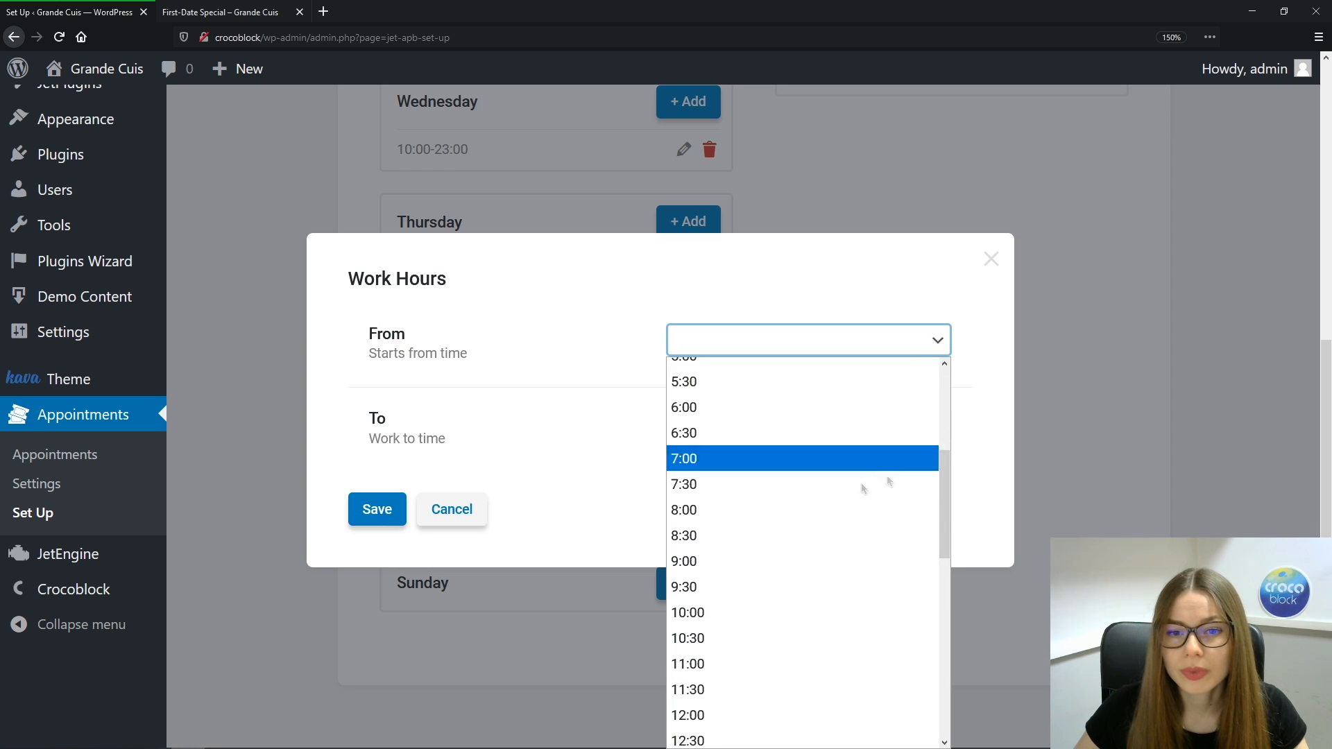
pyautogui.click(746, 613)
pyautogui.click(937, 426)
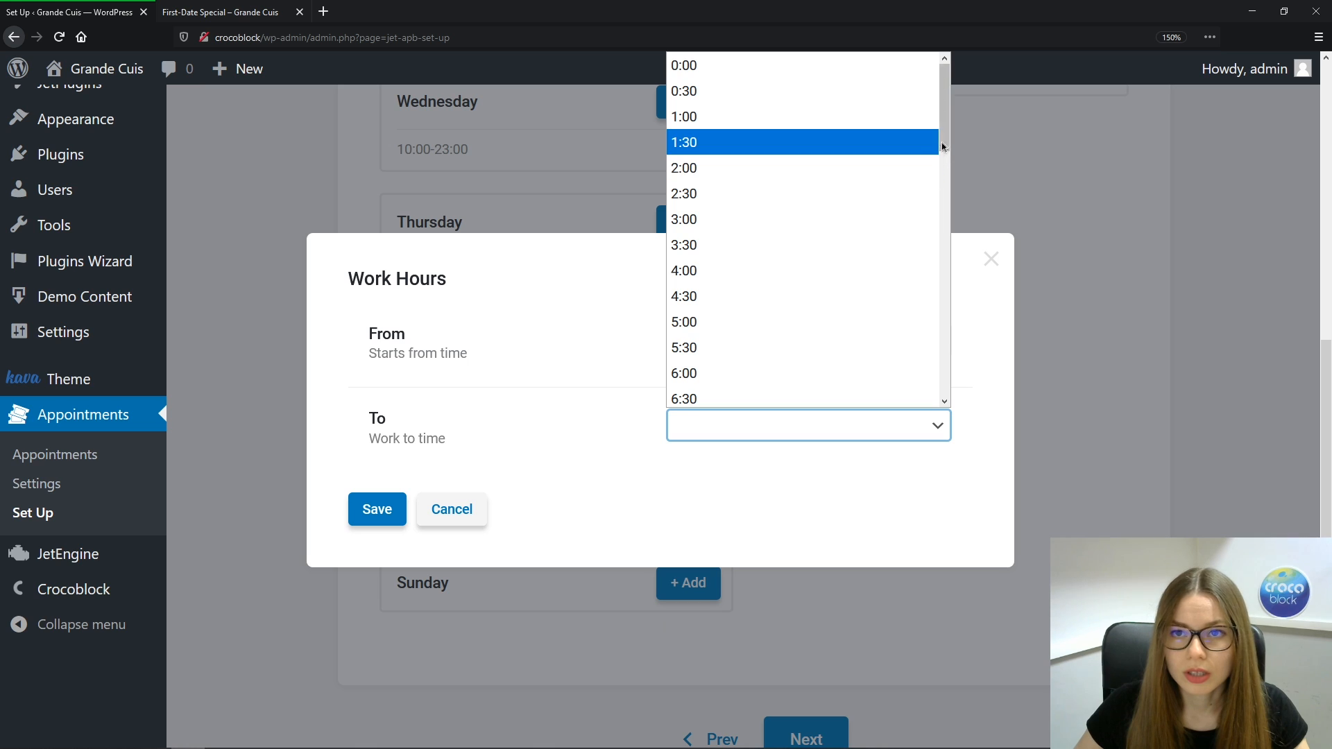
pyautogui.click(942, 350)
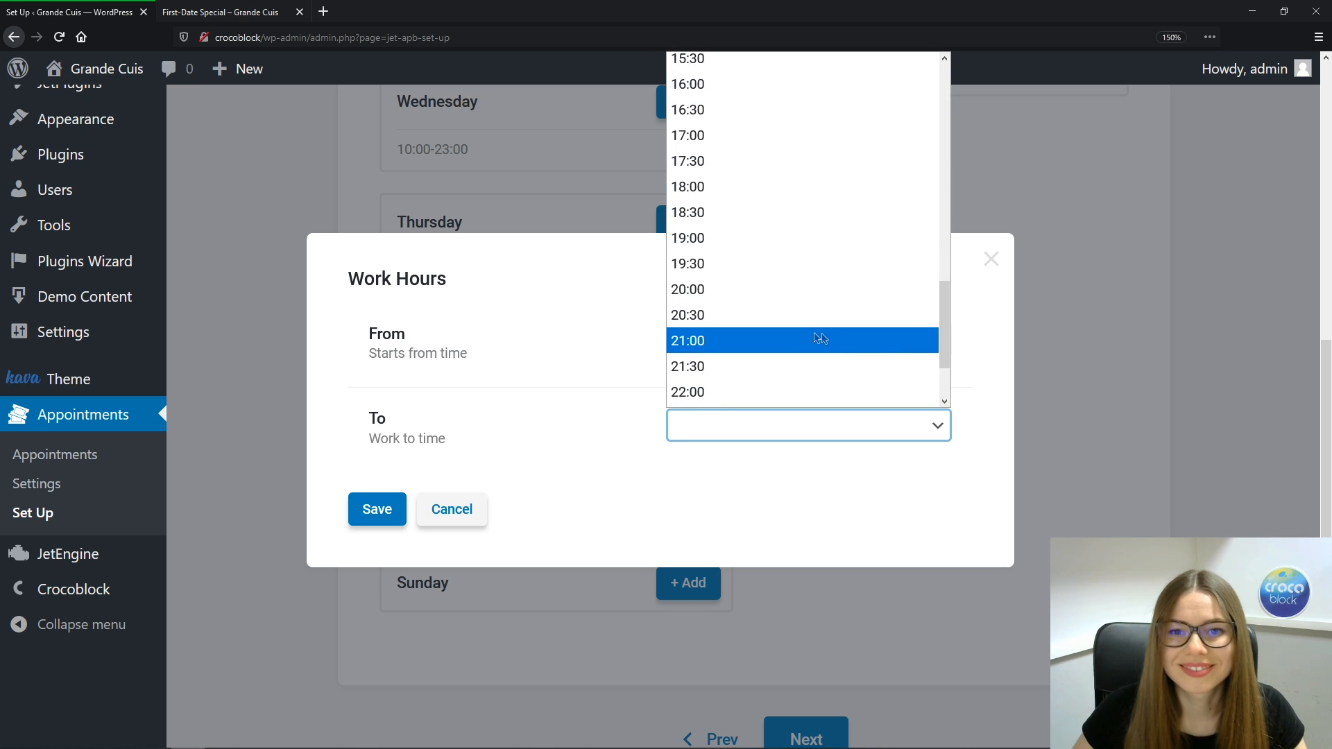
pyautogui.scroll(-2, 922, 296)
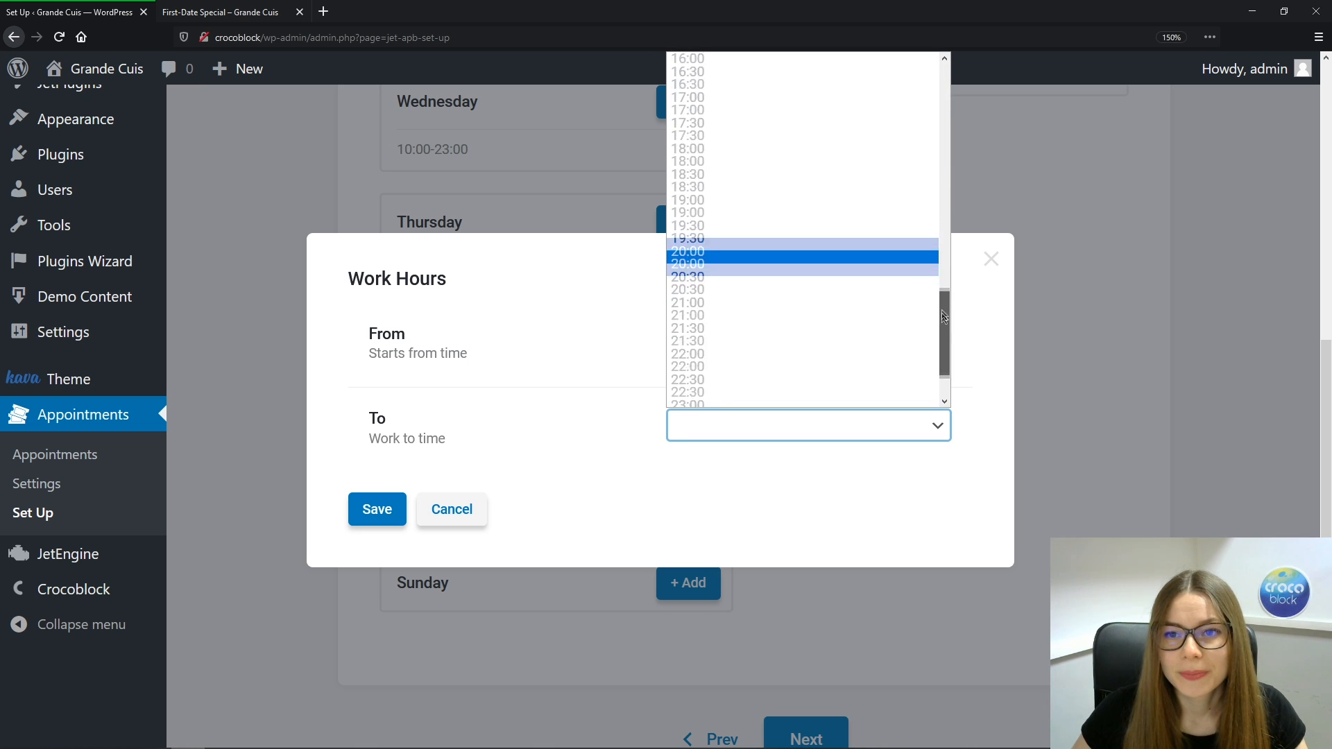
pyautogui.click(764, 352)
pyautogui.click(384, 512)
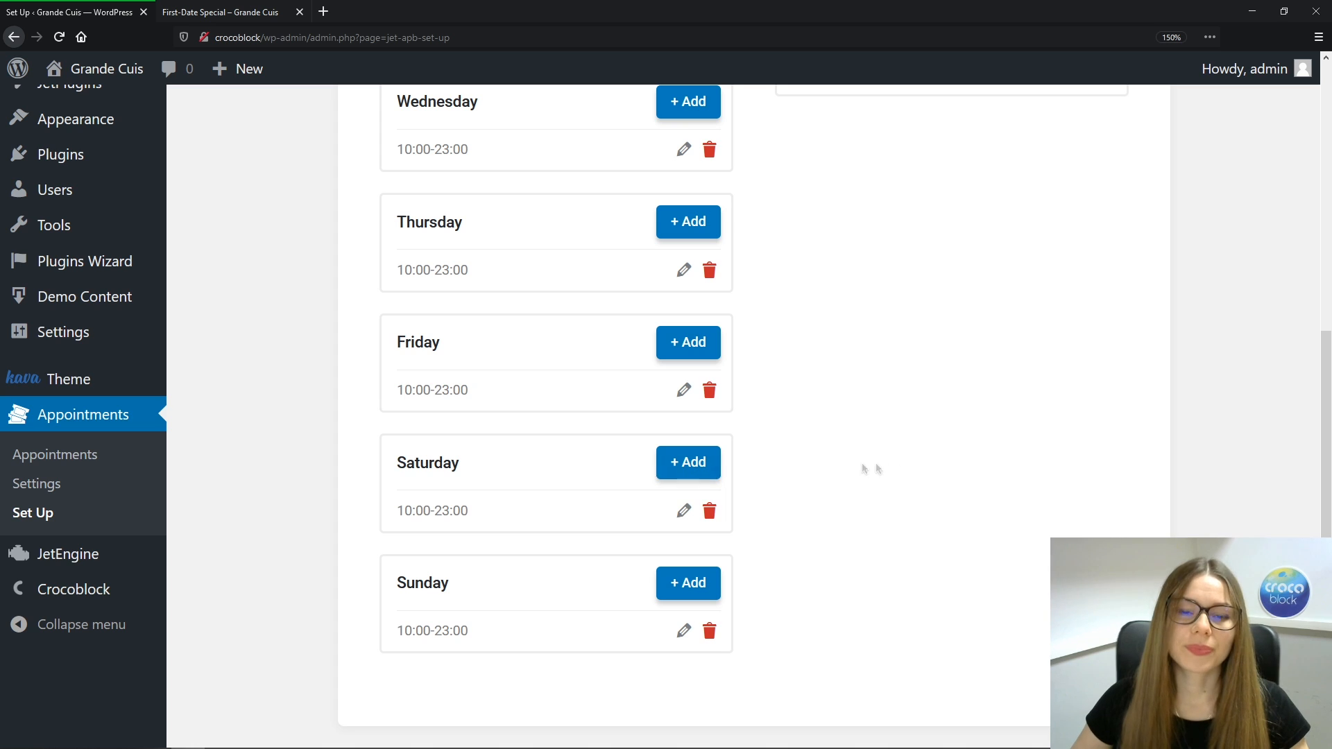
pyautogui.scroll(5, 933, 475)
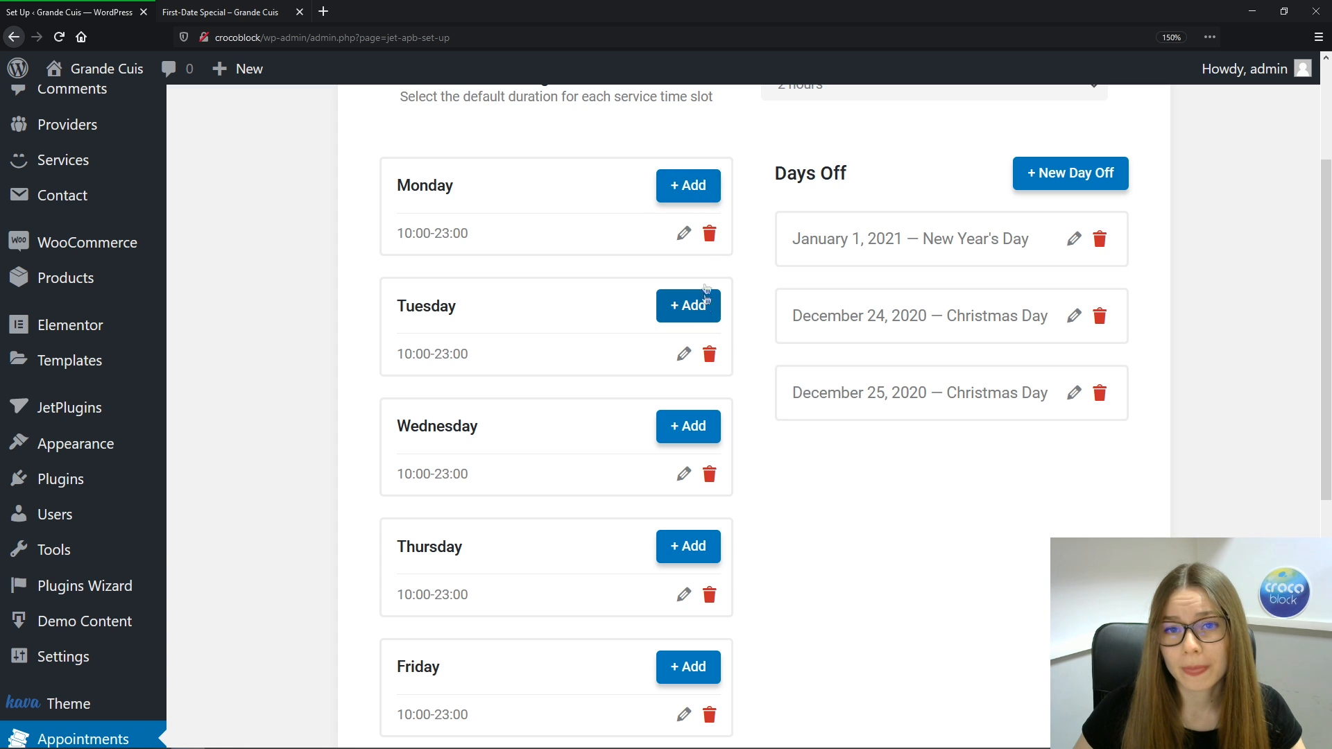
# Delete Monday's 10:00–23:00 hours to make it a day off, then advance to Step 4
pyautogui.click(709, 234)
pyautogui.click(692, 202)
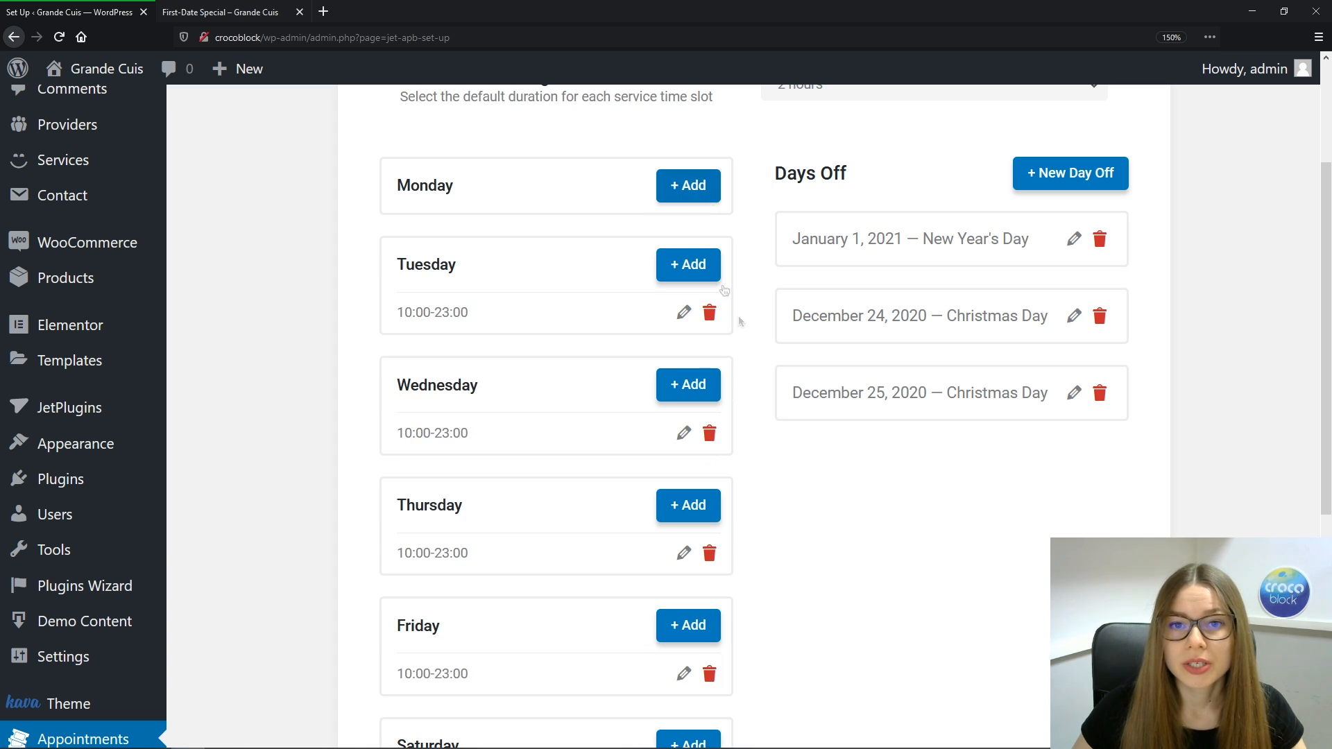
pyautogui.moveTo(1326, 259); pyautogui.dragTo(1311, 497)
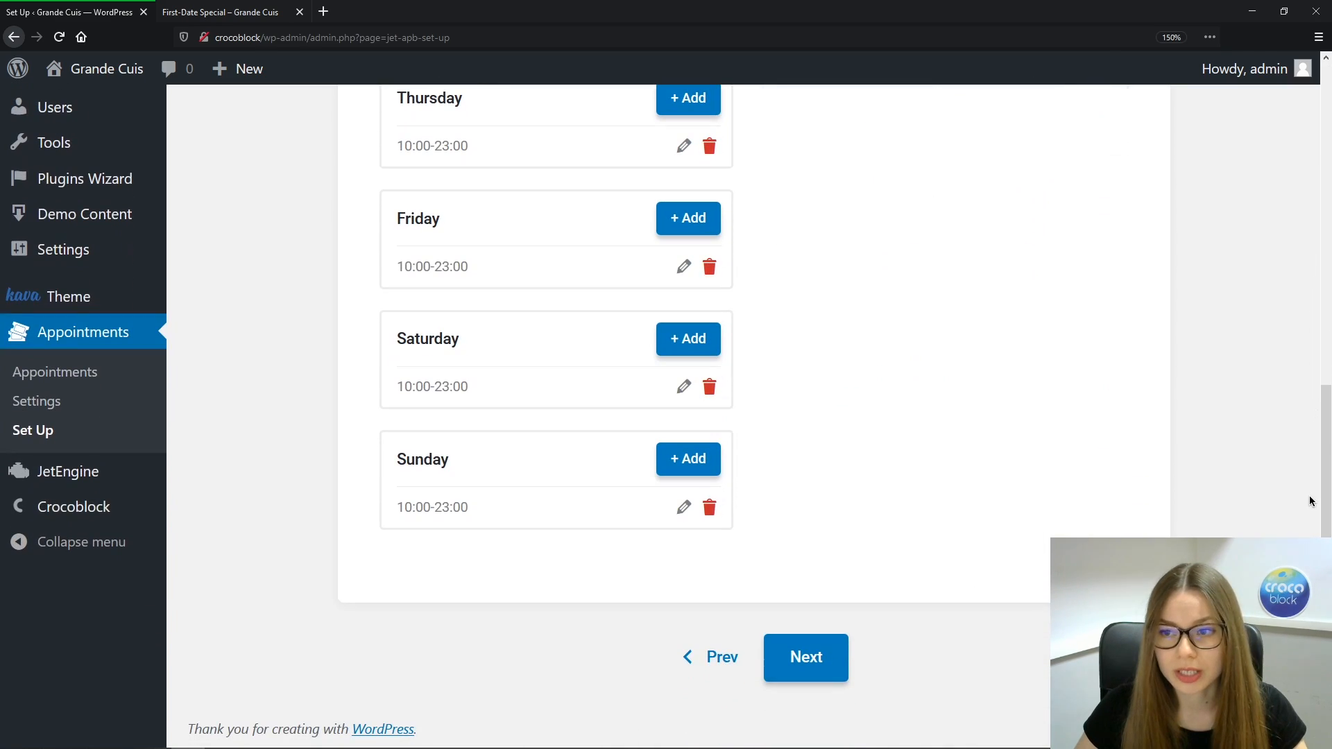
pyautogui.click(805, 657)
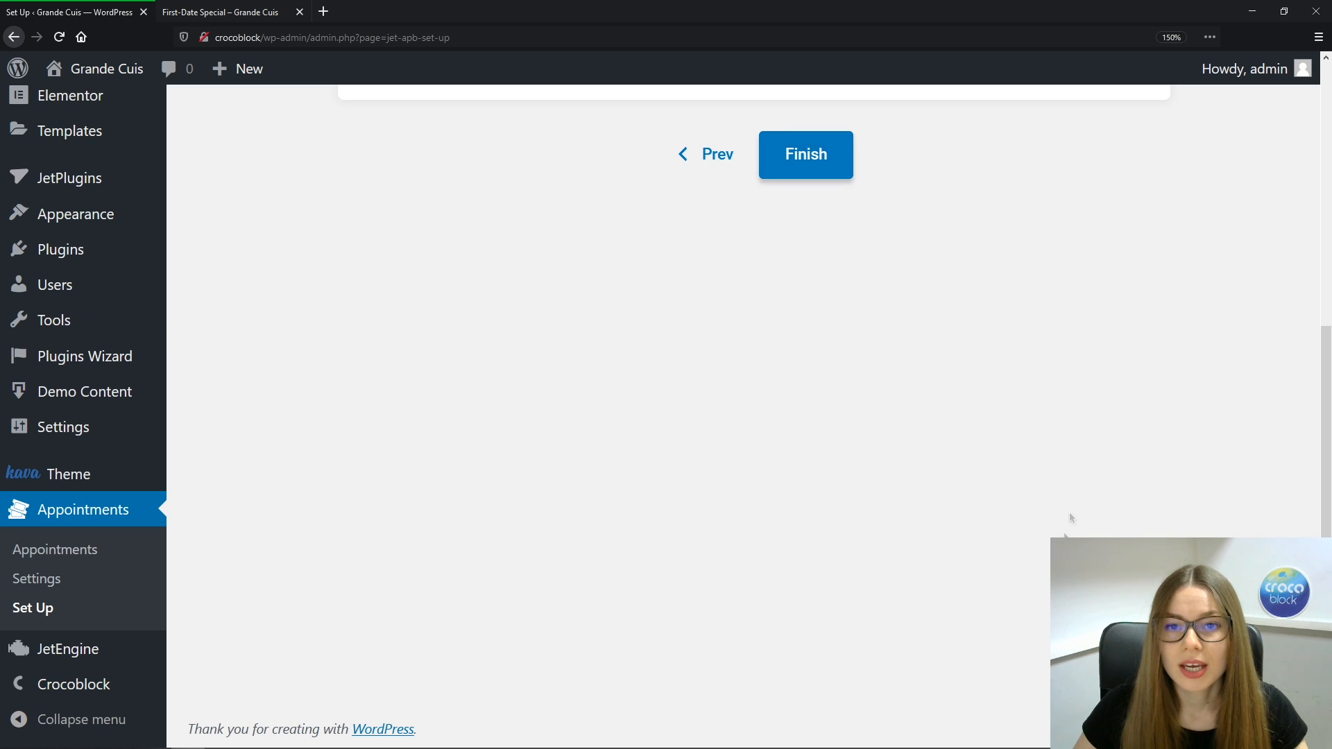
pyautogui.moveTo(1322, 440); pyautogui.dragTo(1327, 133)
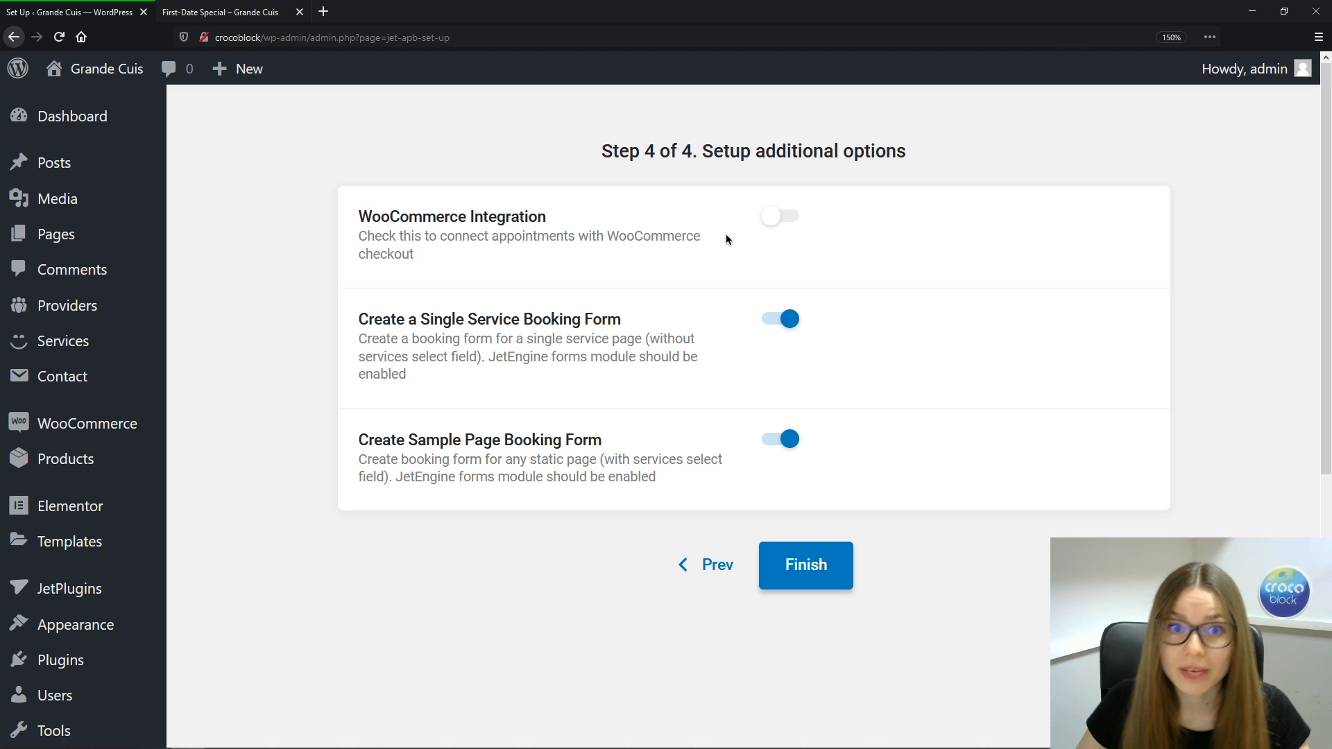
pyautogui.click(795, 216)
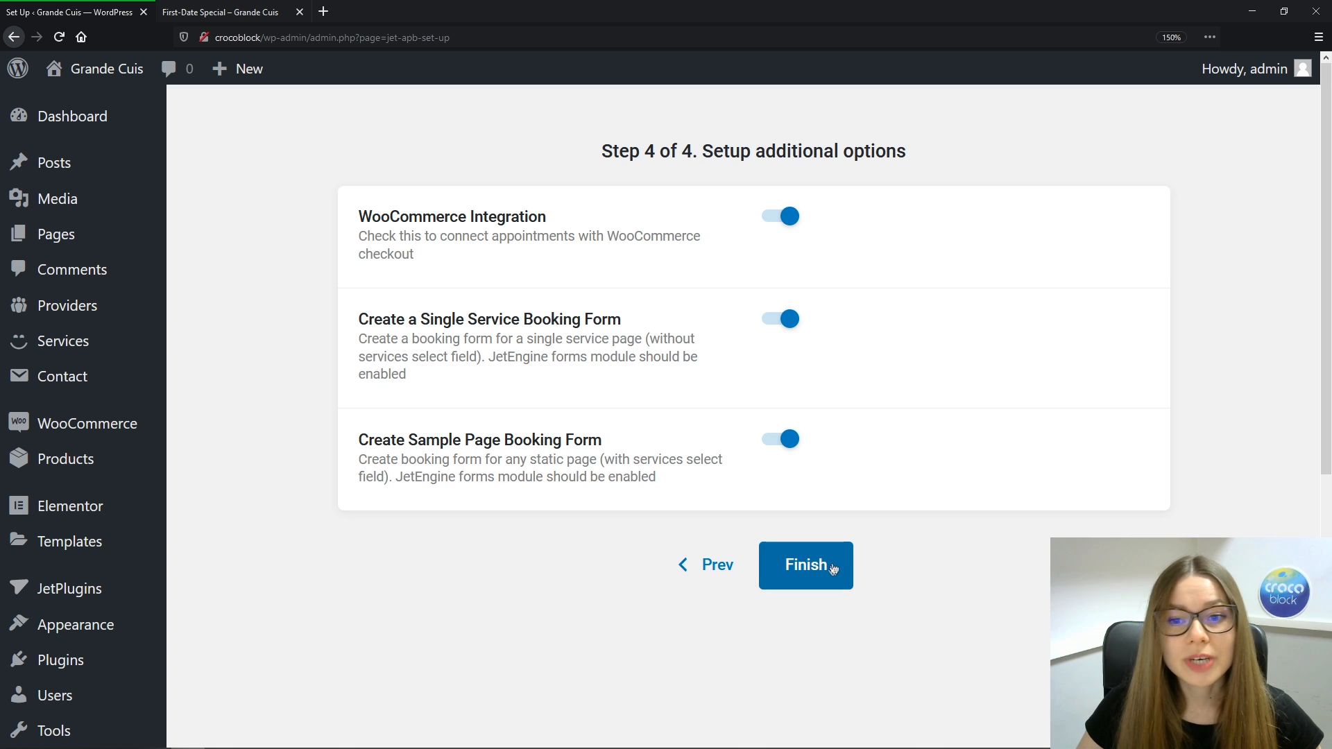
# Finish the setup wizard with the WooCommerce Integration switched on
pyautogui.click(845, 573)
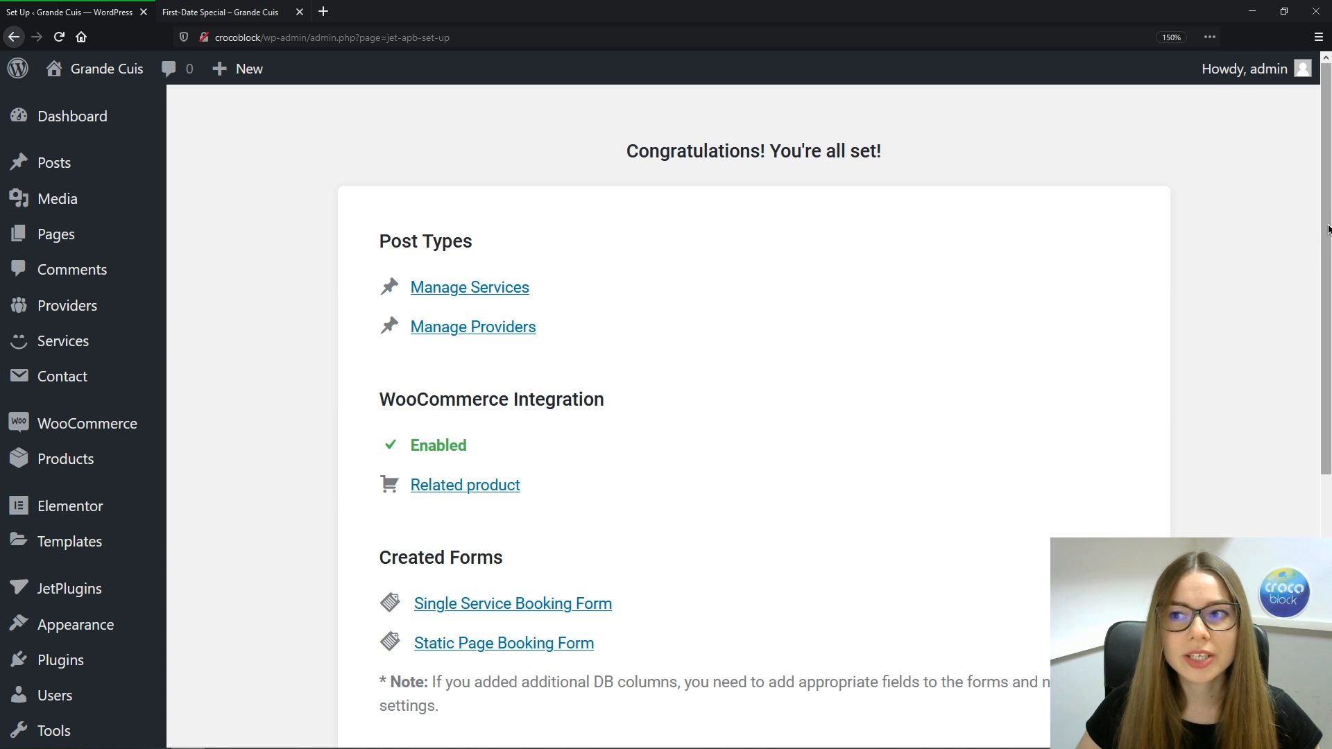
pyautogui.moveTo(1328, 229)
pyautogui.mouseDown()
pyautogui.moveTo(1328, 402)
pyautogui.moveTo(1328, 243)
pyautogui.mouseUp()
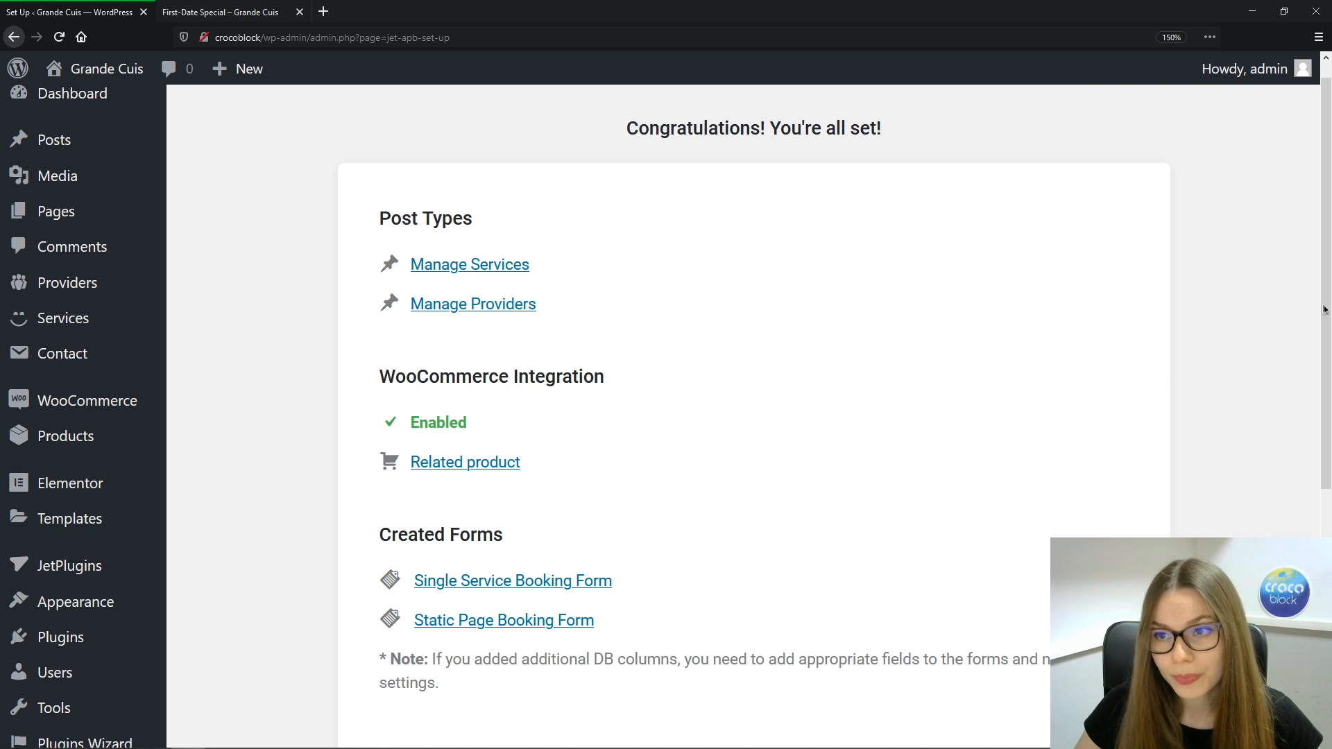
pyautogui.moveTo(1326, 315); pyautogui.dragTo(1327, 424)
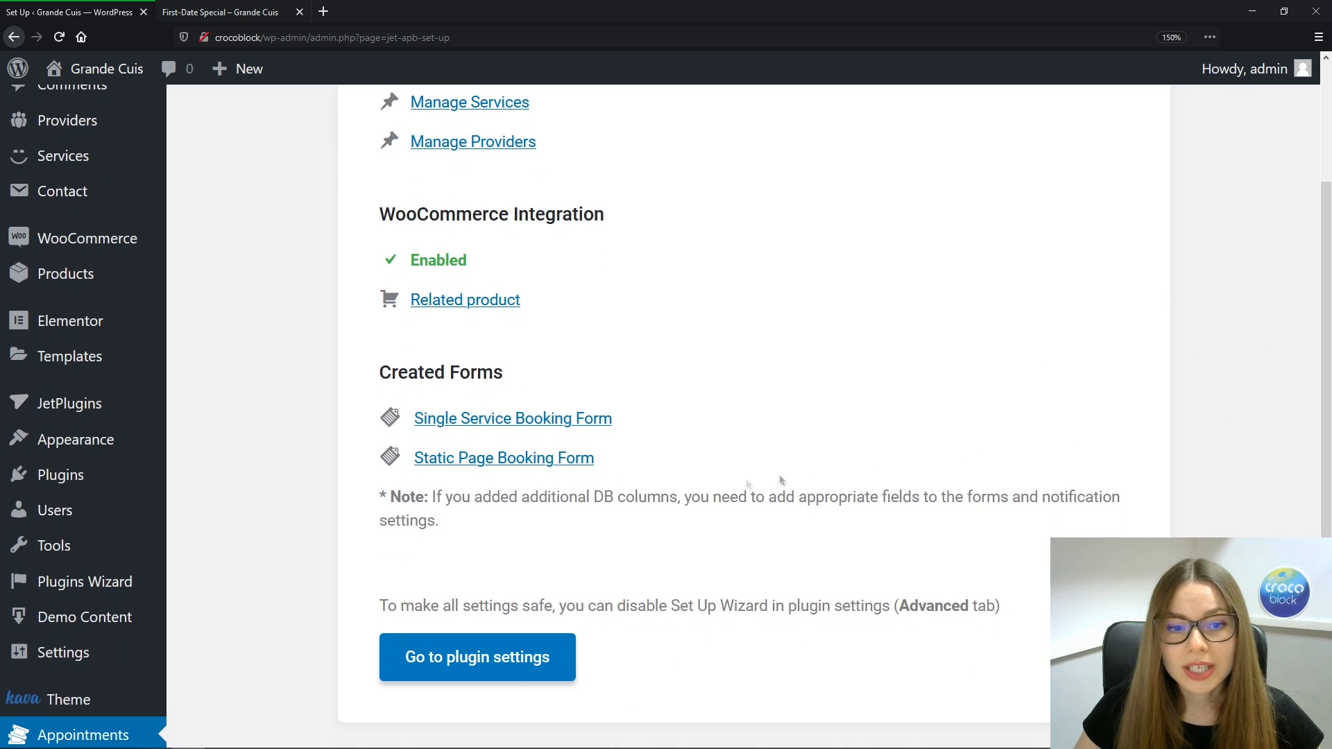
# Open the plugin settings' Working Hours tab showing 2-hour slots, Tuesday–Sunday 10:00–23:00 and three days off
pyautogui.click(455, 673)
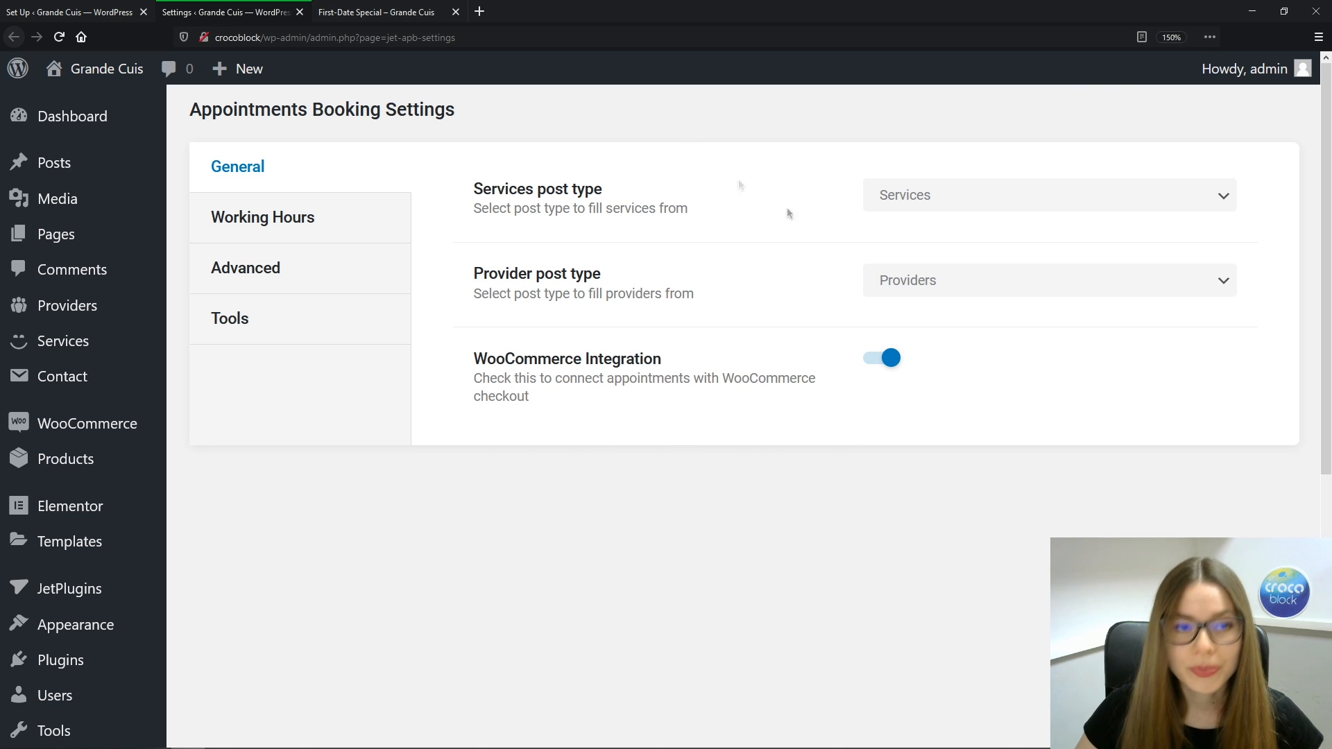
pyautogui.click(338, 216)
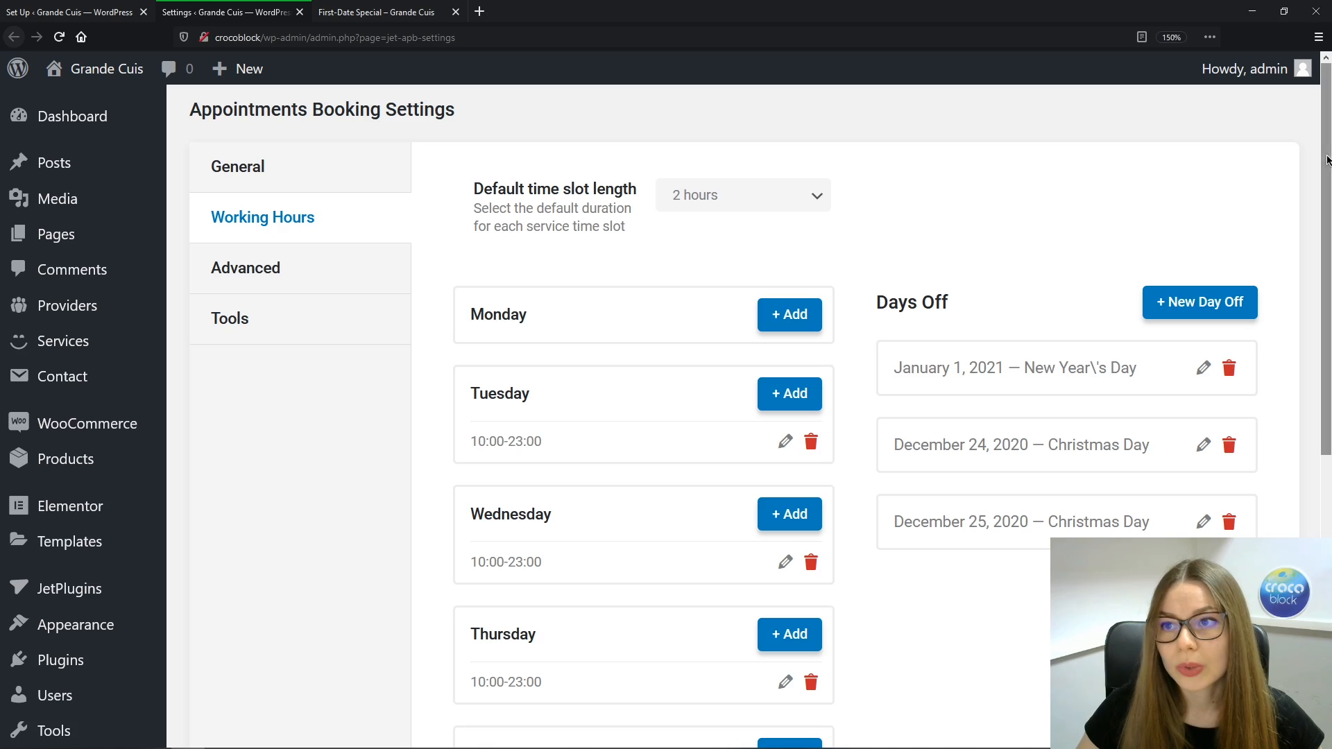
pyautogui.scroll(-2, 1326, 199)
pyautogui.scroll(-5, 1326, 199)
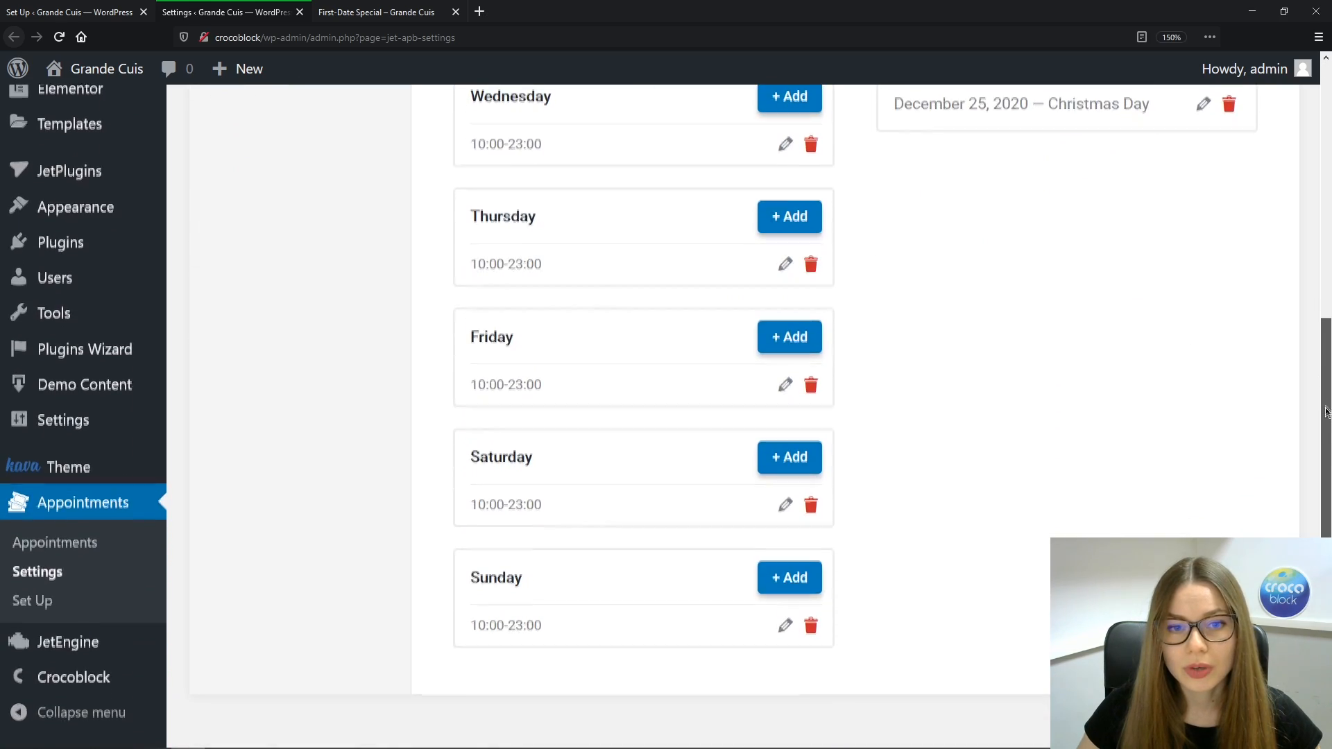
pyautogui.scroll(3, 1326, 199)
pyautogui.scroll(3, 1326, 199)
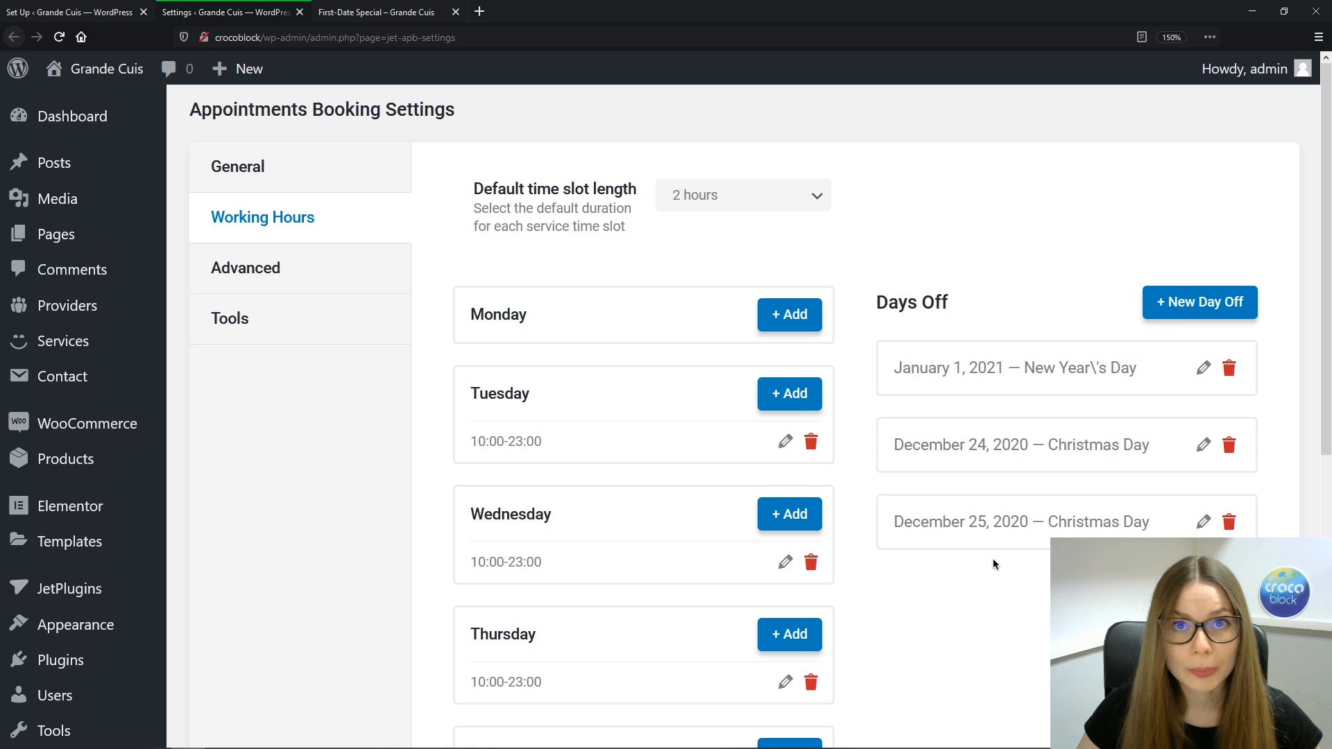
# Create a day off named 'Woman's Day' dated March 8, 2020 and save it
pyautogui.click(1186, 310)
pyautogui.click(816, 335)
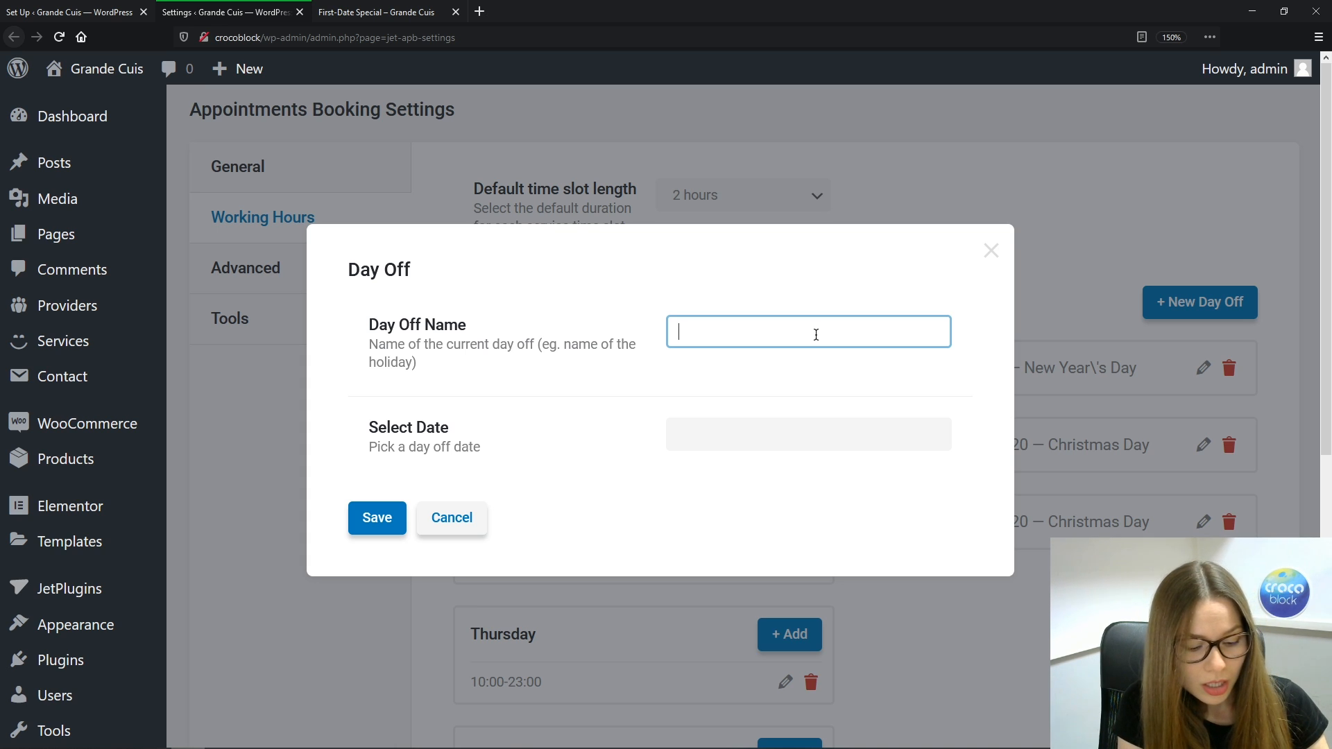
pyautogui.write('Wo')
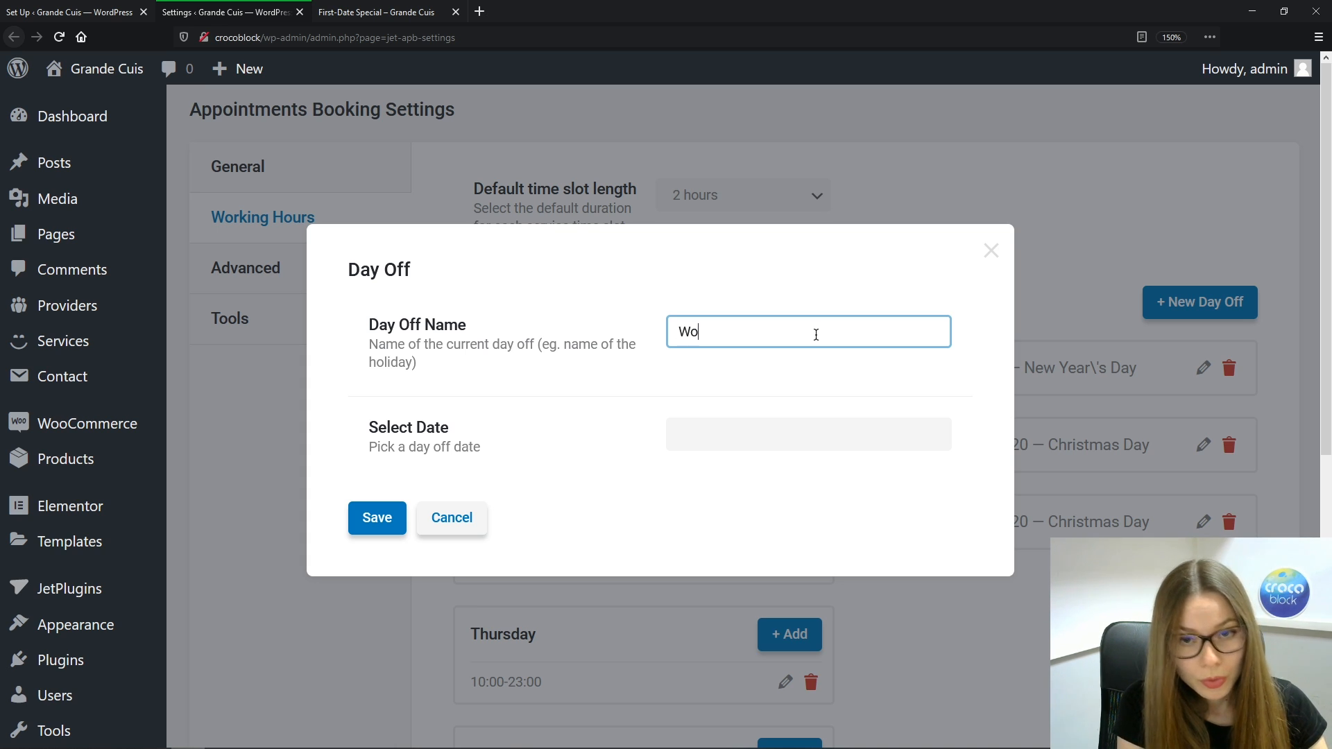
pyautogui.write('man')
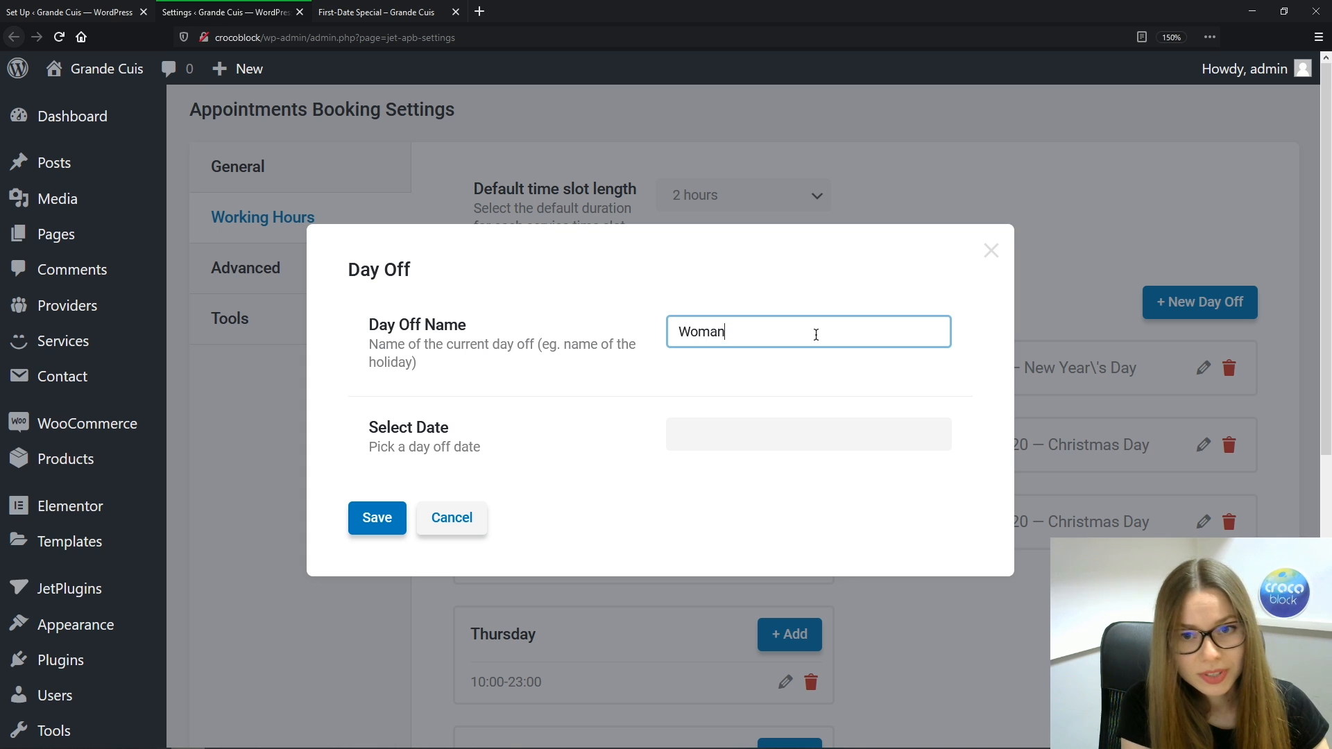
pyautogui.write("'s Day")
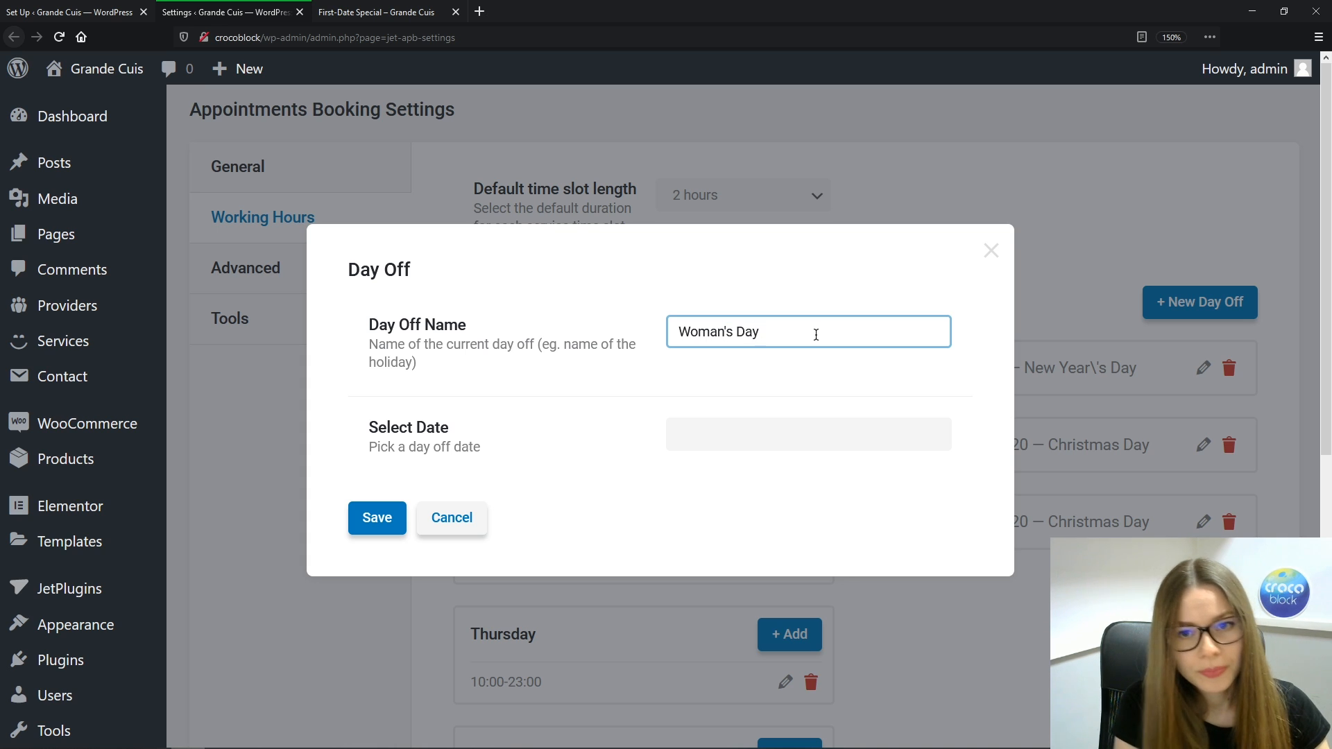
pyautogui.click(809, 437)
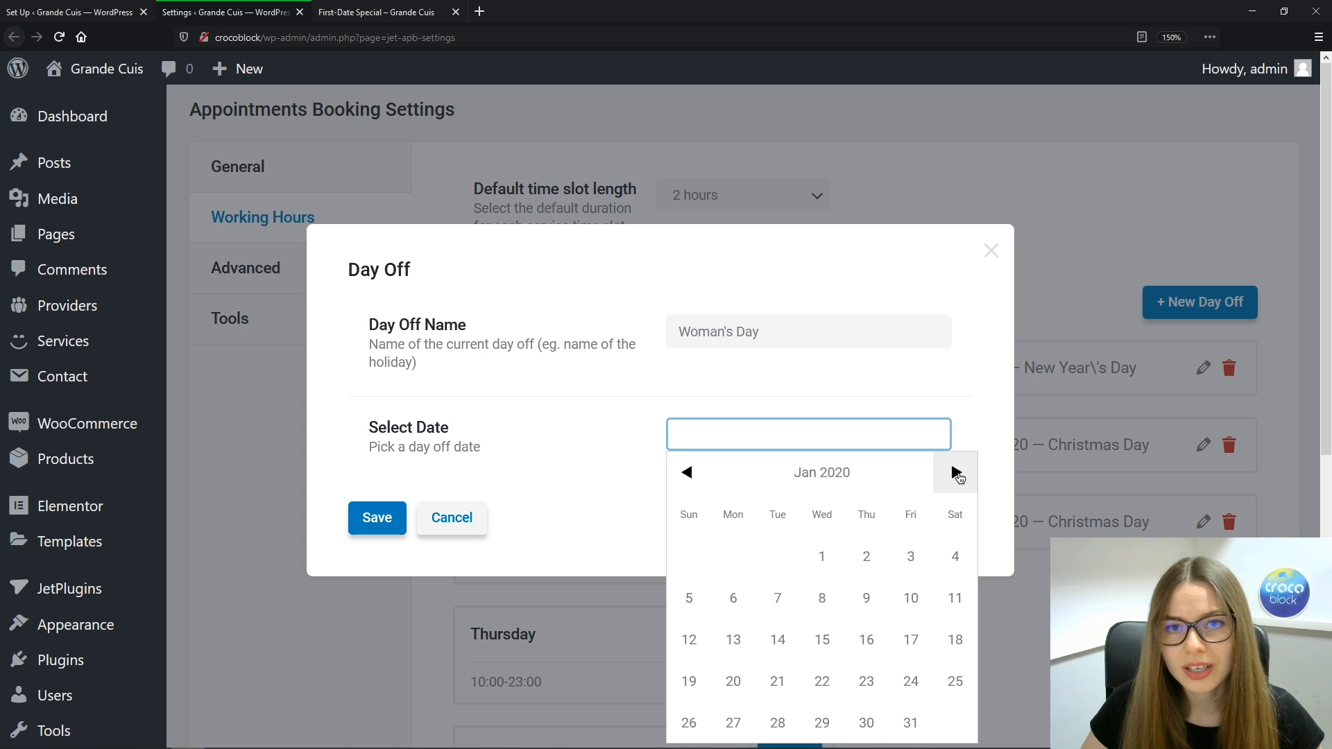
pyautogui.click(957, 475)
pyautogui.click(956, 475)
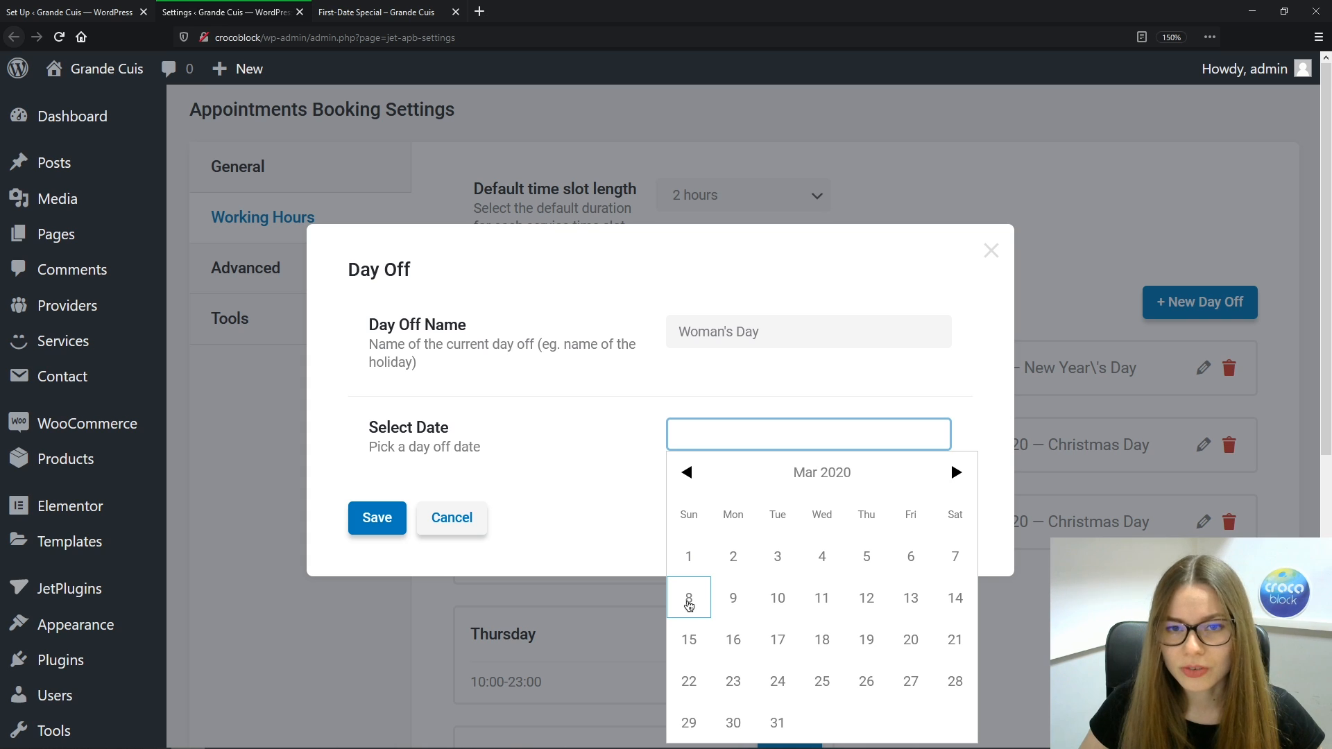
pyautogui.click(689, 601)
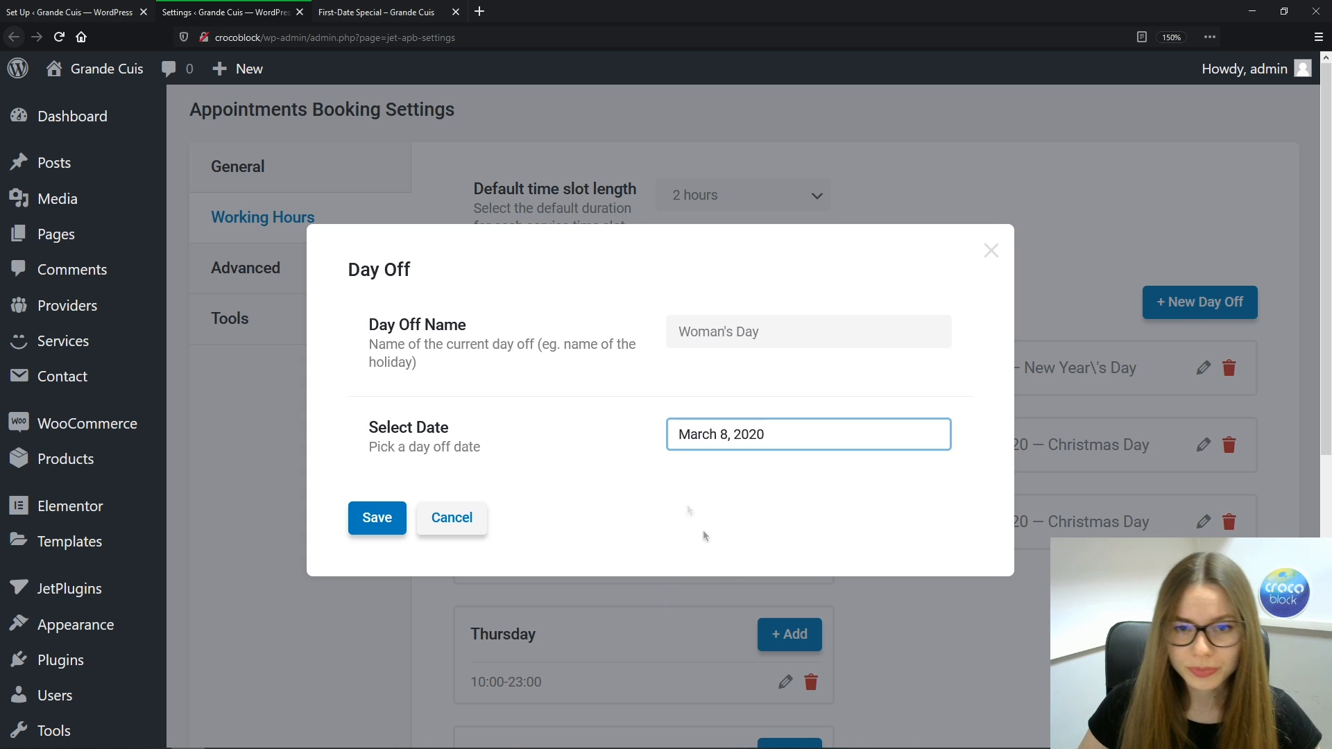
pyautogui.click(376, 520)
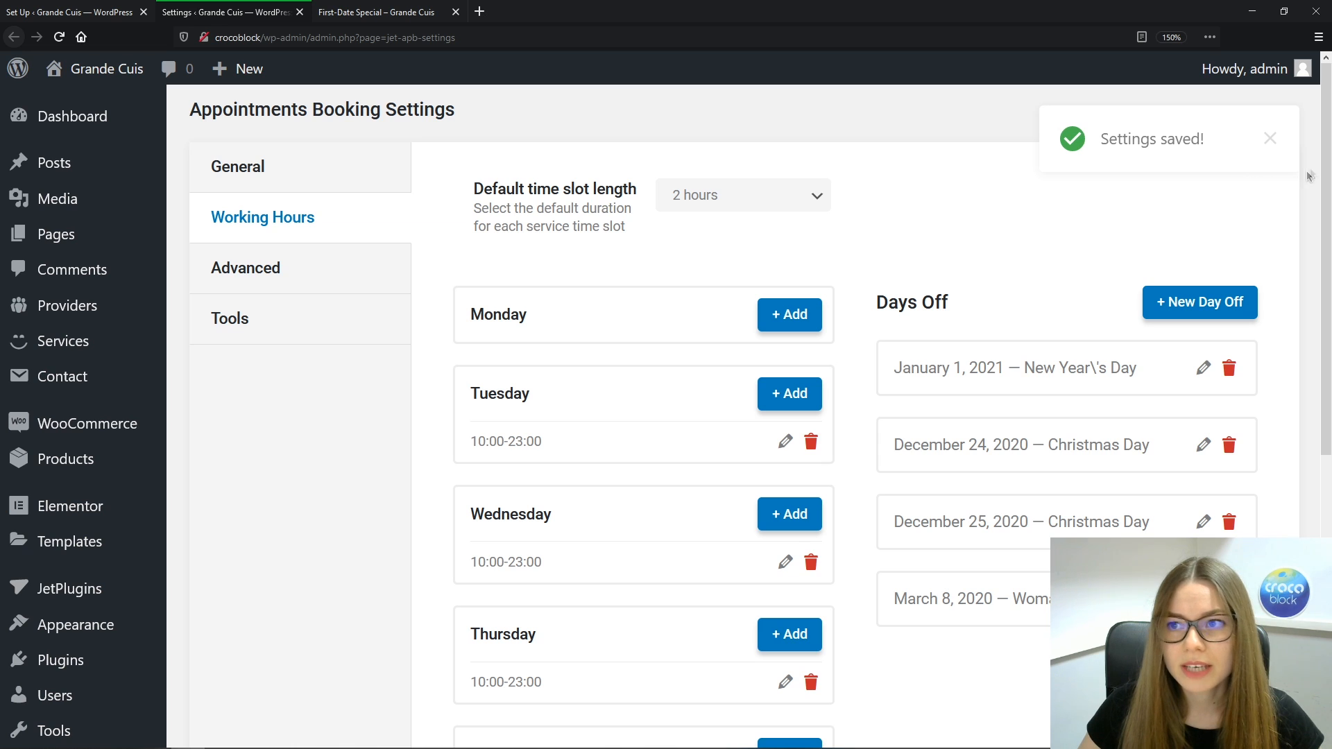
pyautogui.scroll(-4, 1309, 176)
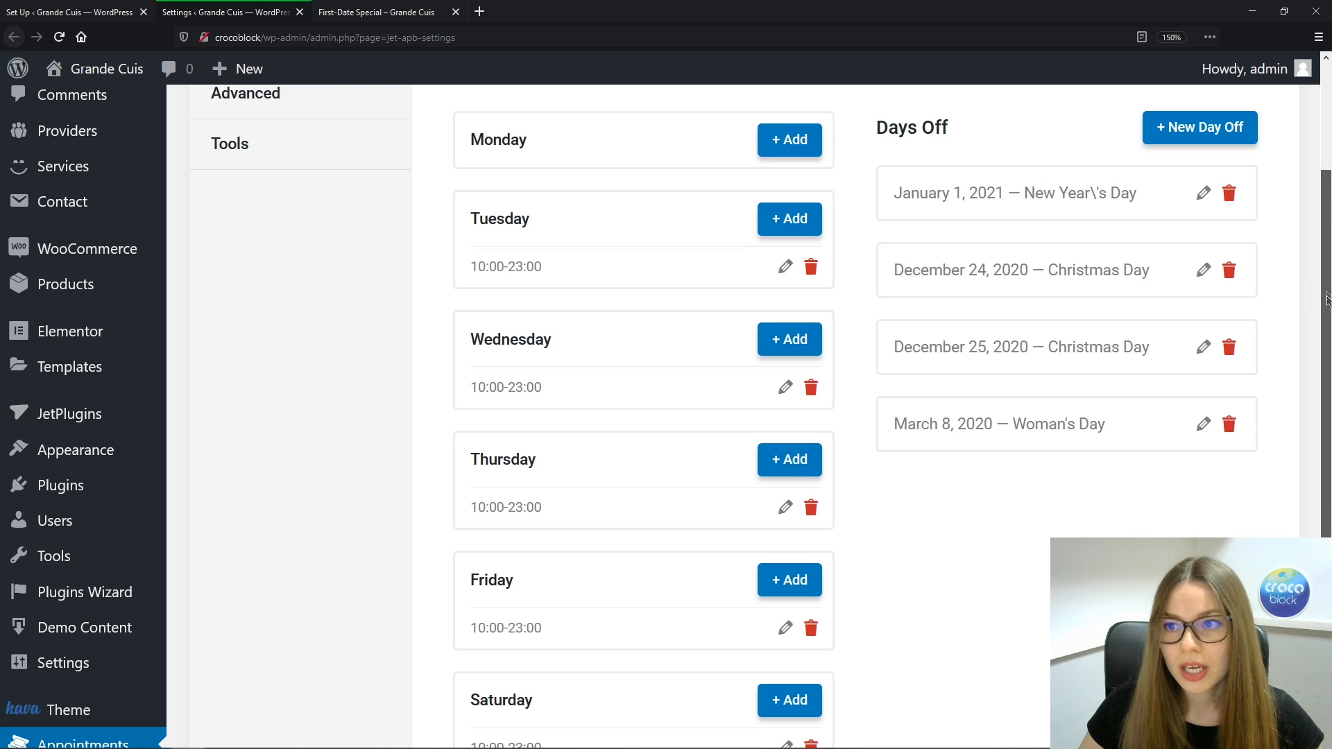
pyautogui.moveTo(1326, 299); pyautogui.dragTo(1326, 173)
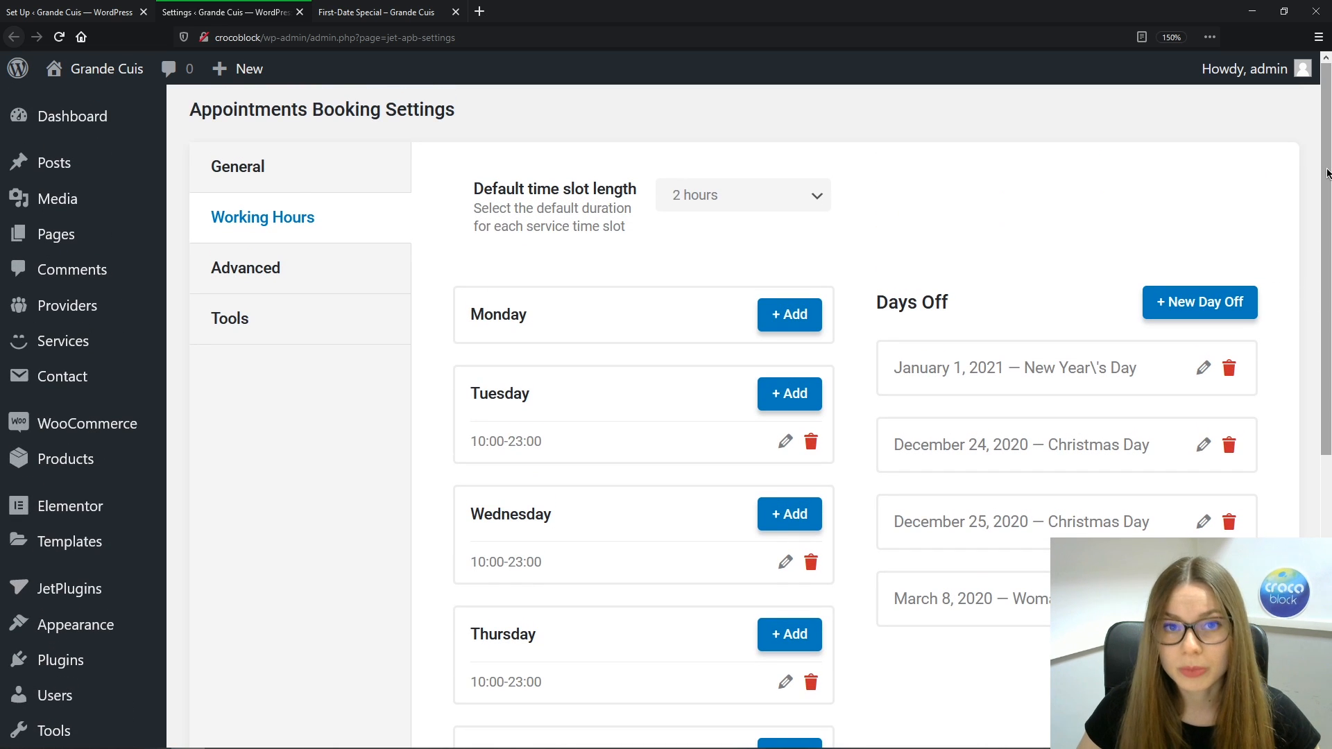
# In Advanced settings, leave the availability check at Through all services and switch on Hide Set Up Wizard
pyautogui.click(311, 276)
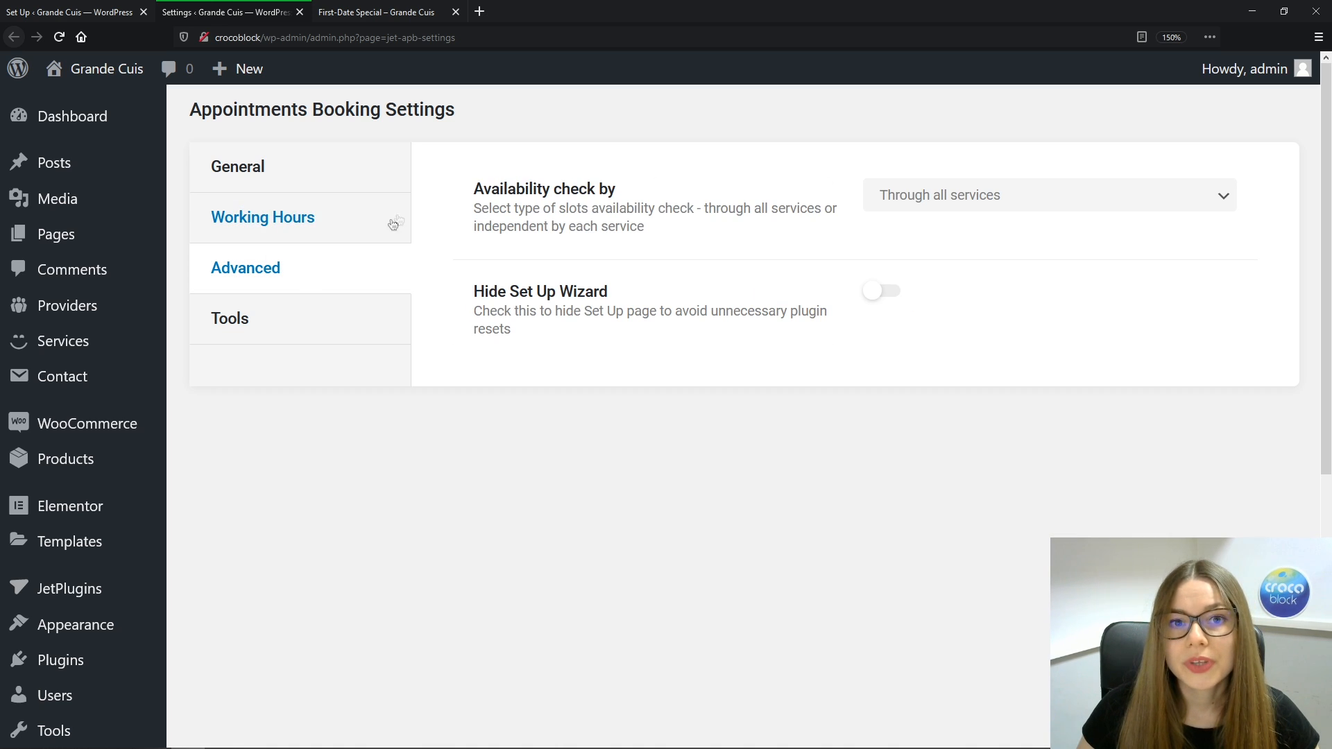
pyautogui.click(1231, 200)
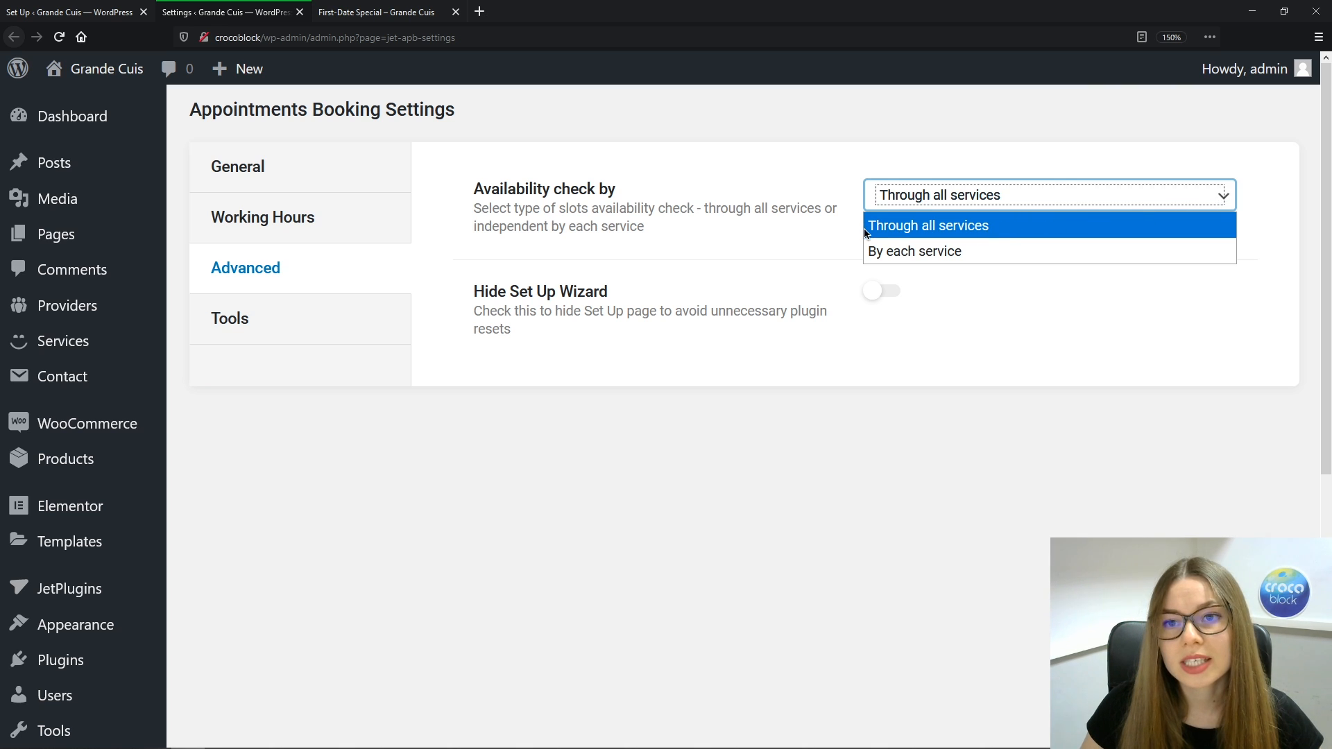
pyautogui.click(1033, 234)
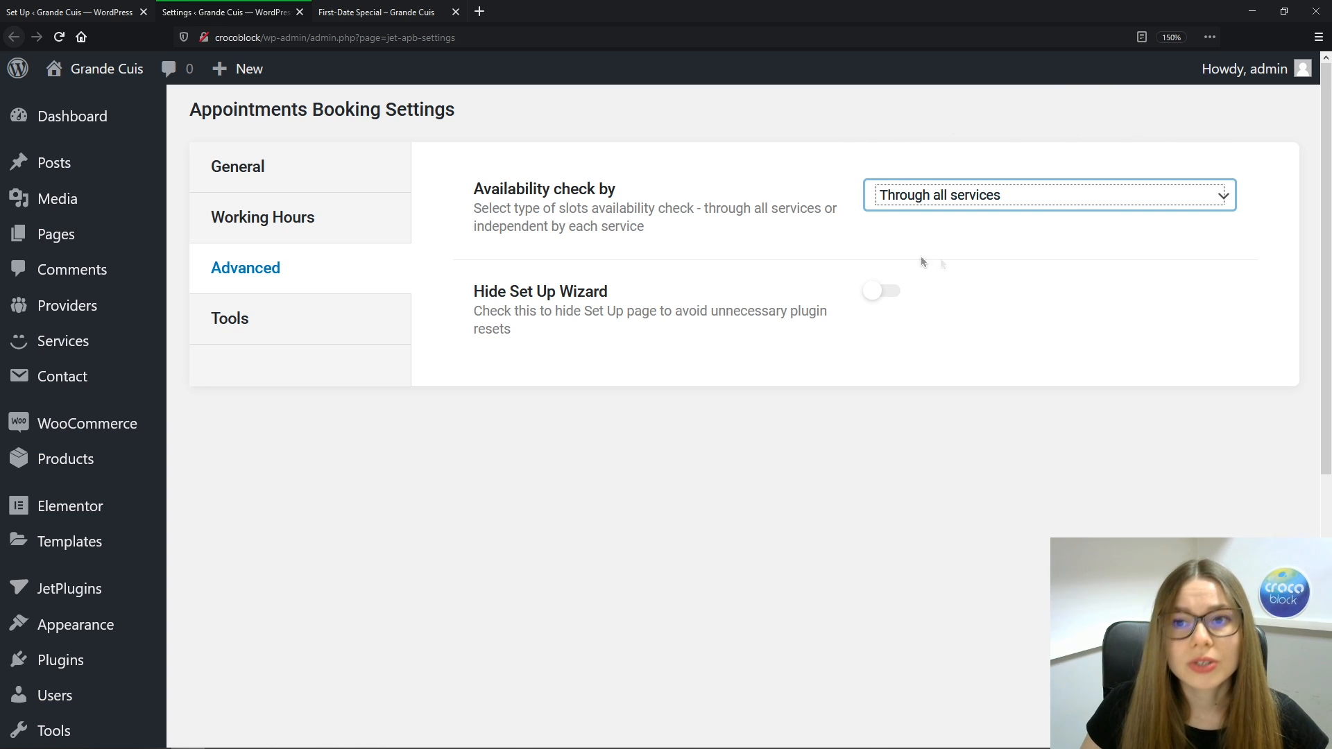
pyautogui.click(1182, 237)
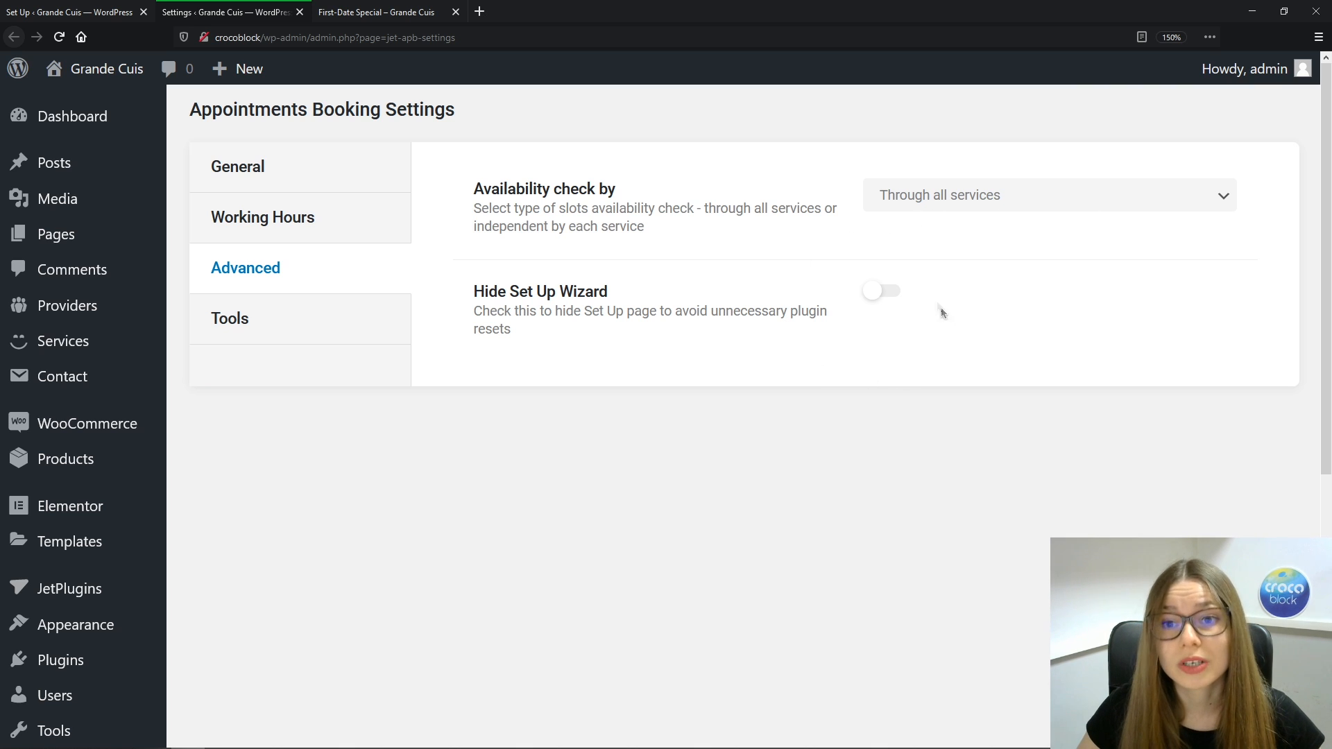
pyautogui.click(894, 300)
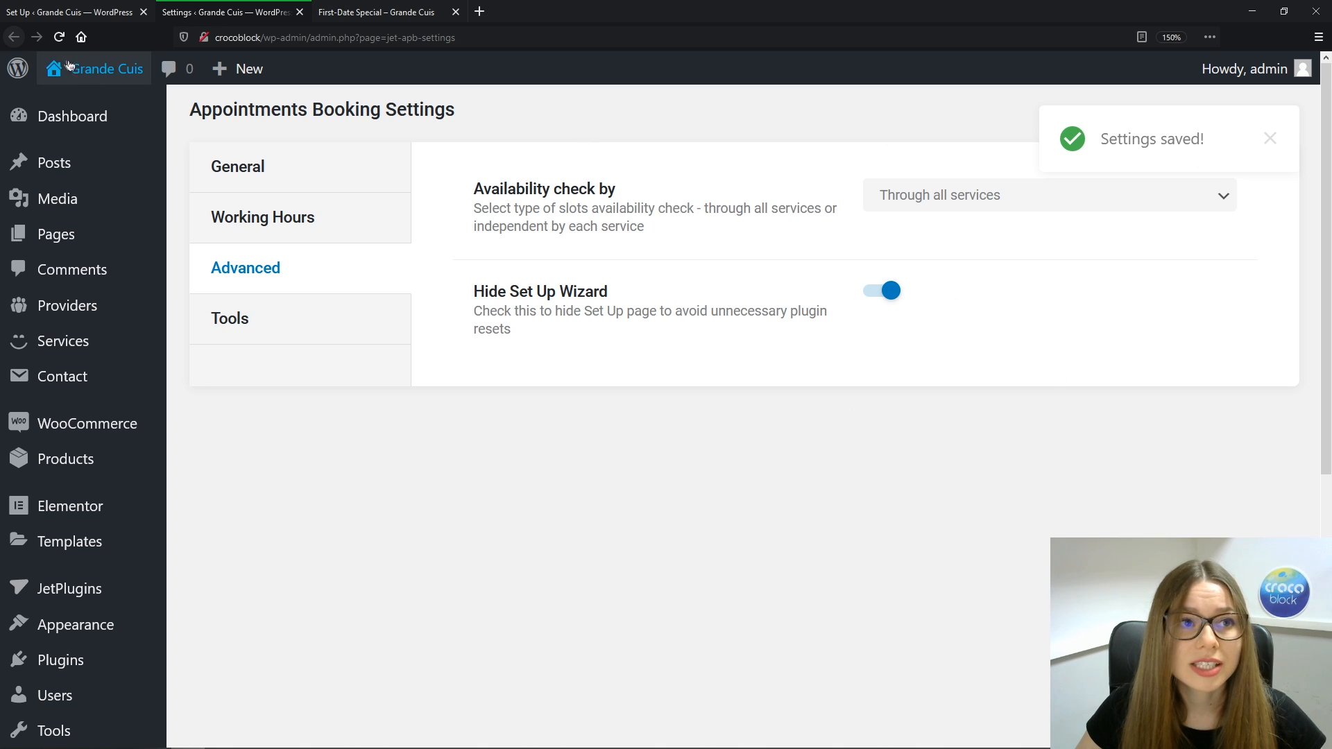
# Turn Hide Set Up Wizard back off in Advanced settings, reload, and open Appointments > Set Up
pyautogui.click(59, 37)
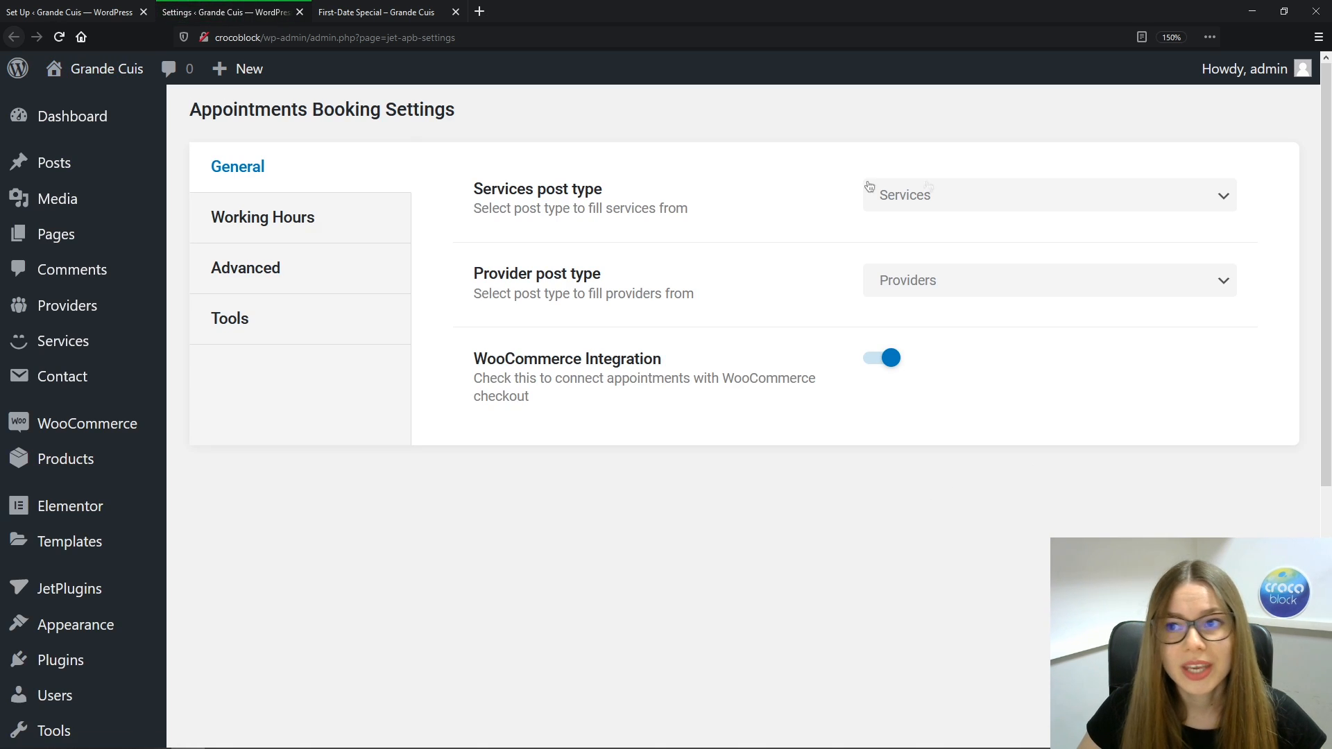
pyautogui.scroll(-6, 1329, 144)
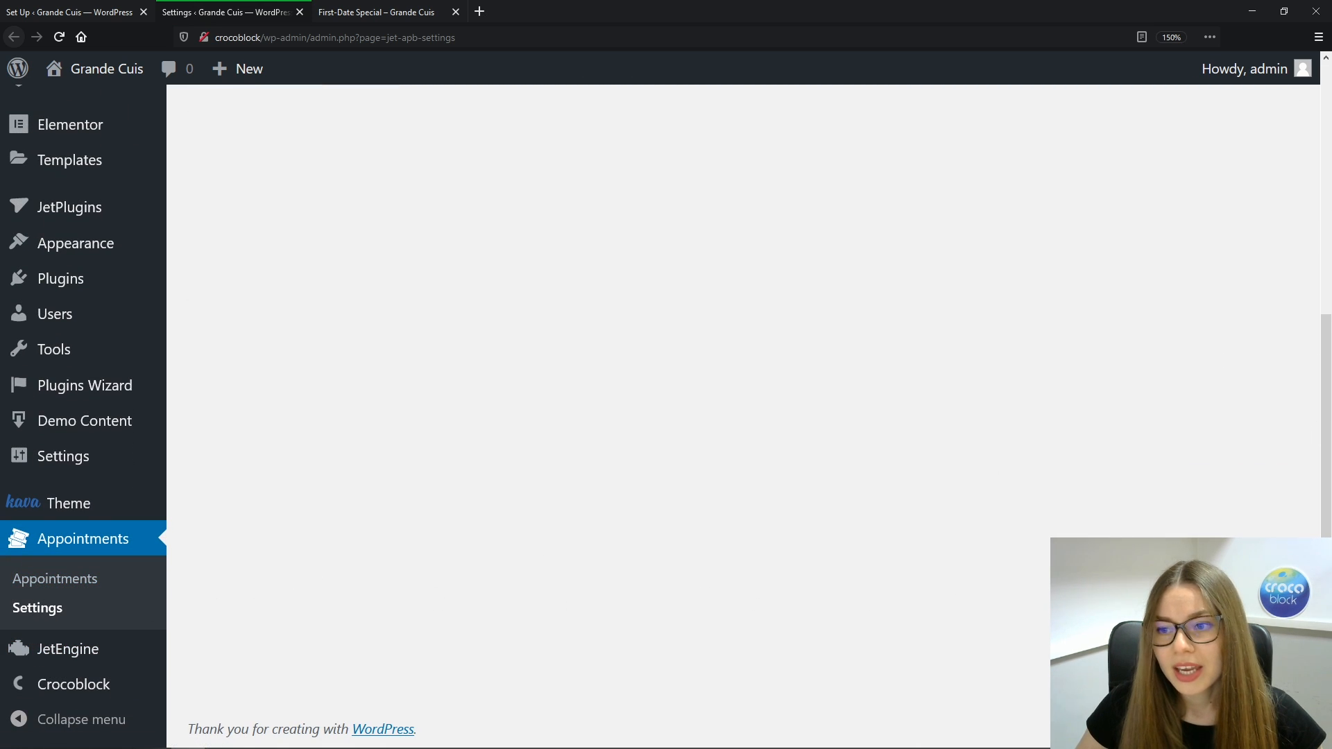
pyautogui.moveTo(1326, 541); pyautogui.dragTo(1297, 288)
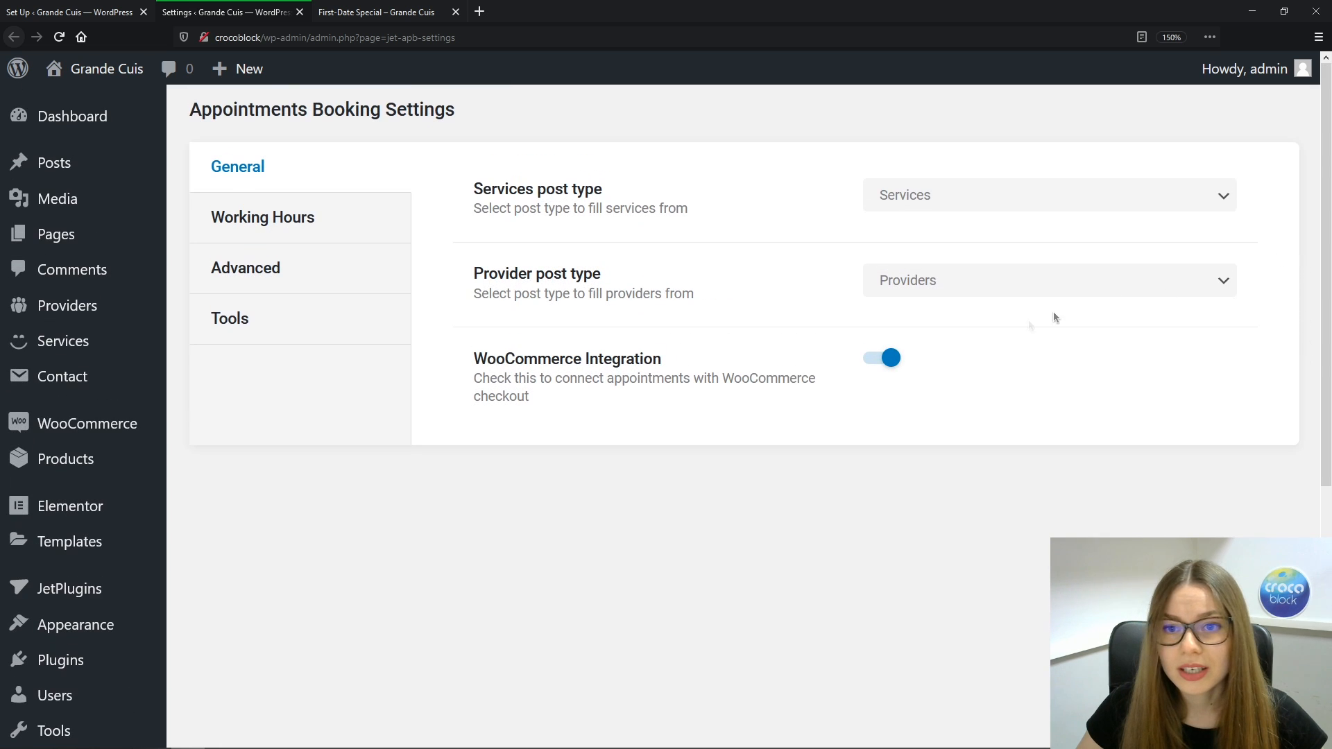
pyautogui.click(271, 285)
pyautogui.click(876, 293)
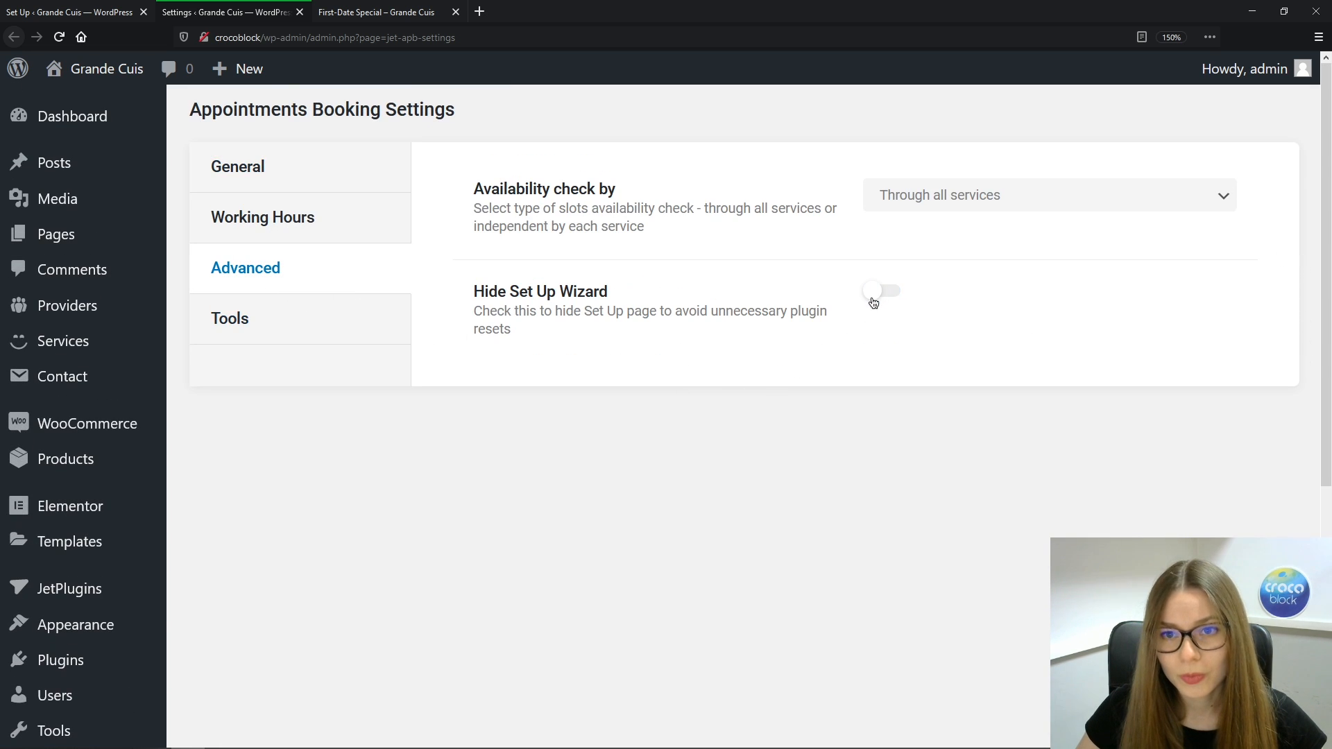
pyautogui.press('F5')
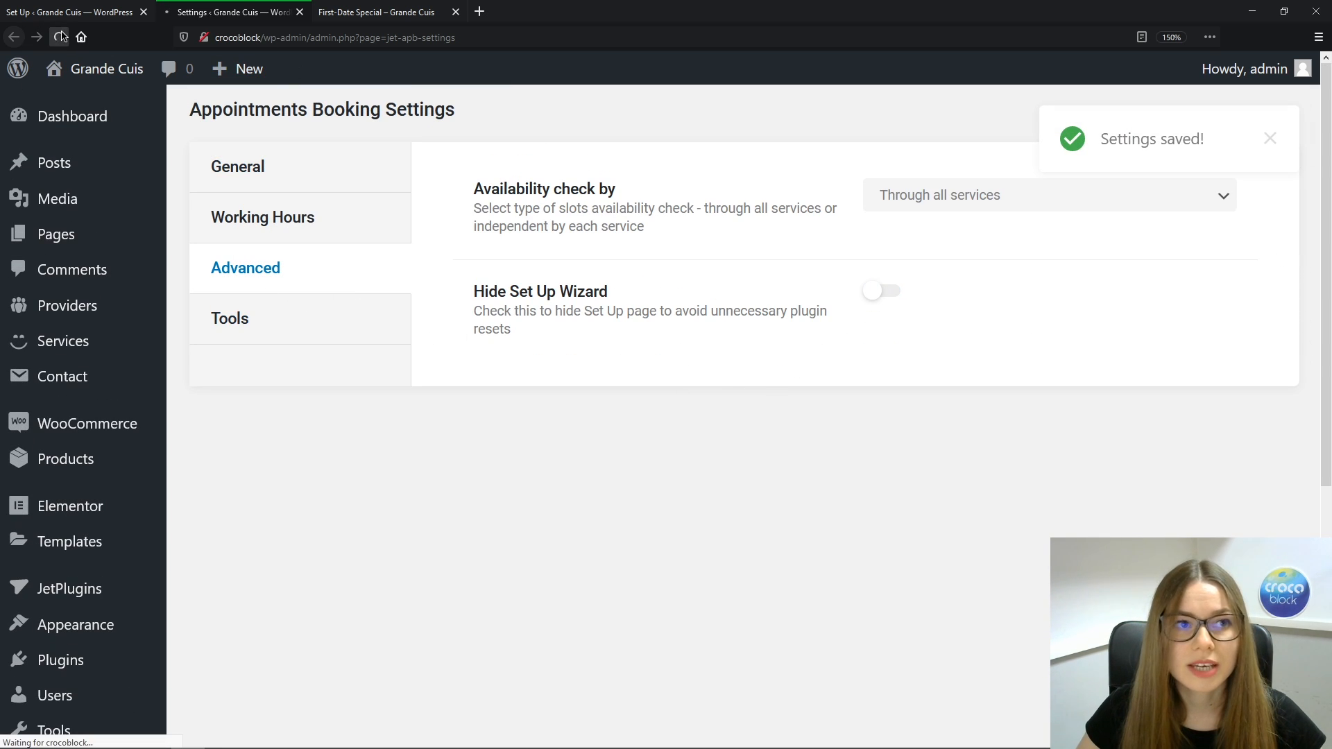
pyautogui.moveTo(1328, 181); pyautogui.dragTo(1328, 465)
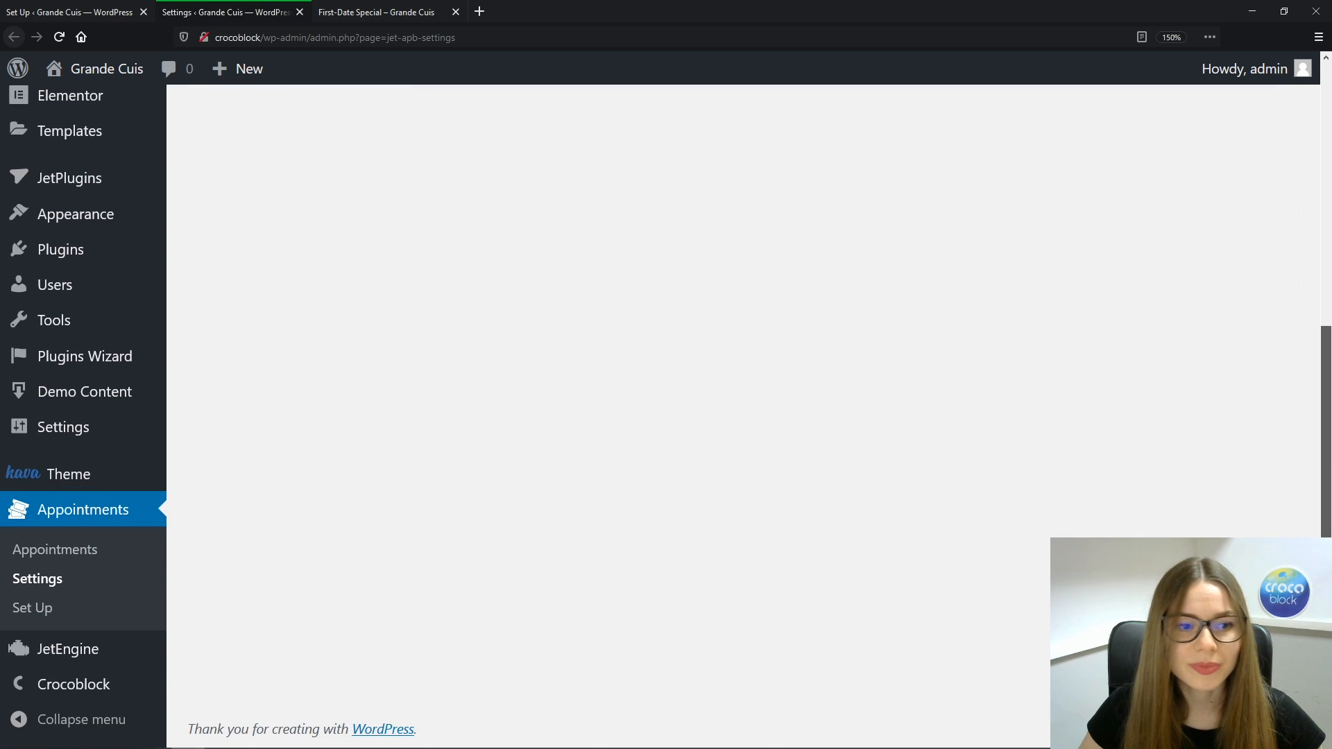
pyautogui.click(39, 619)
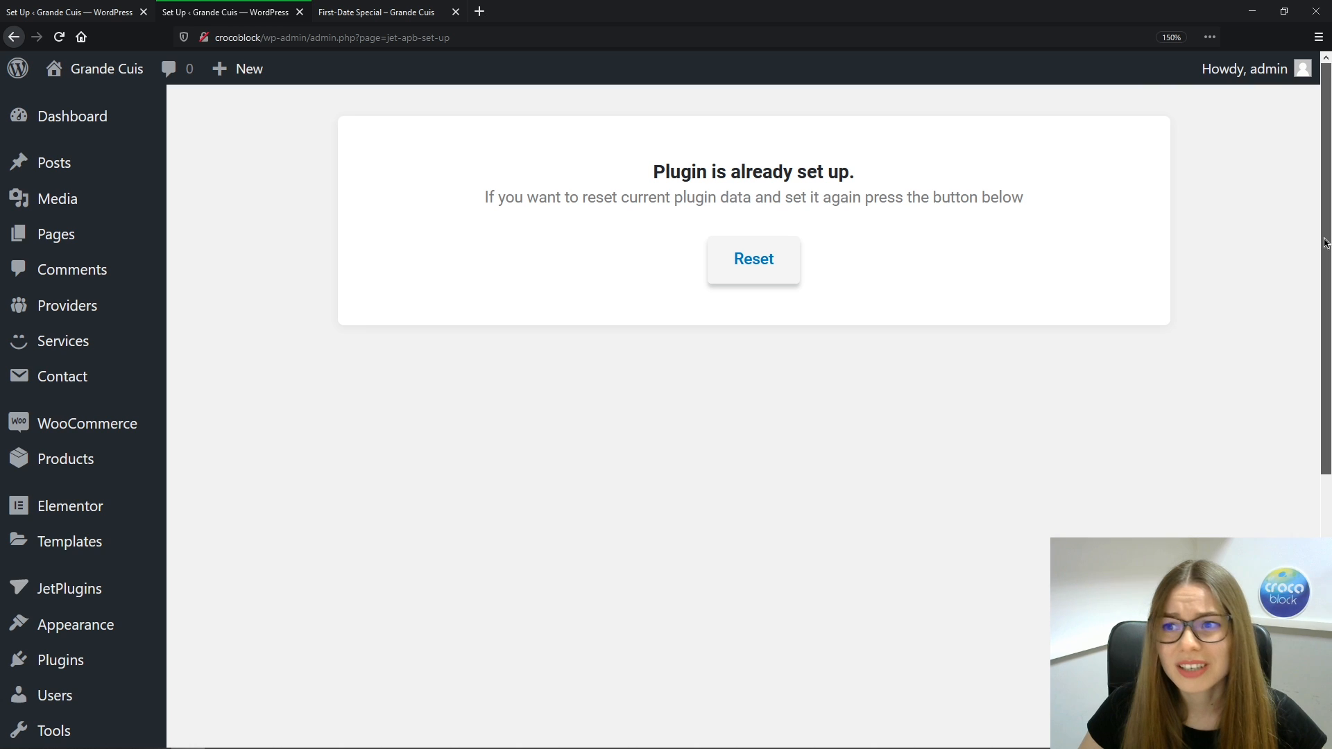
# View the 'Plugin is already set up' card with its Reset button
pyautogui.moveTo(1325, 238); pyautogui.dragTo(1326, 462)
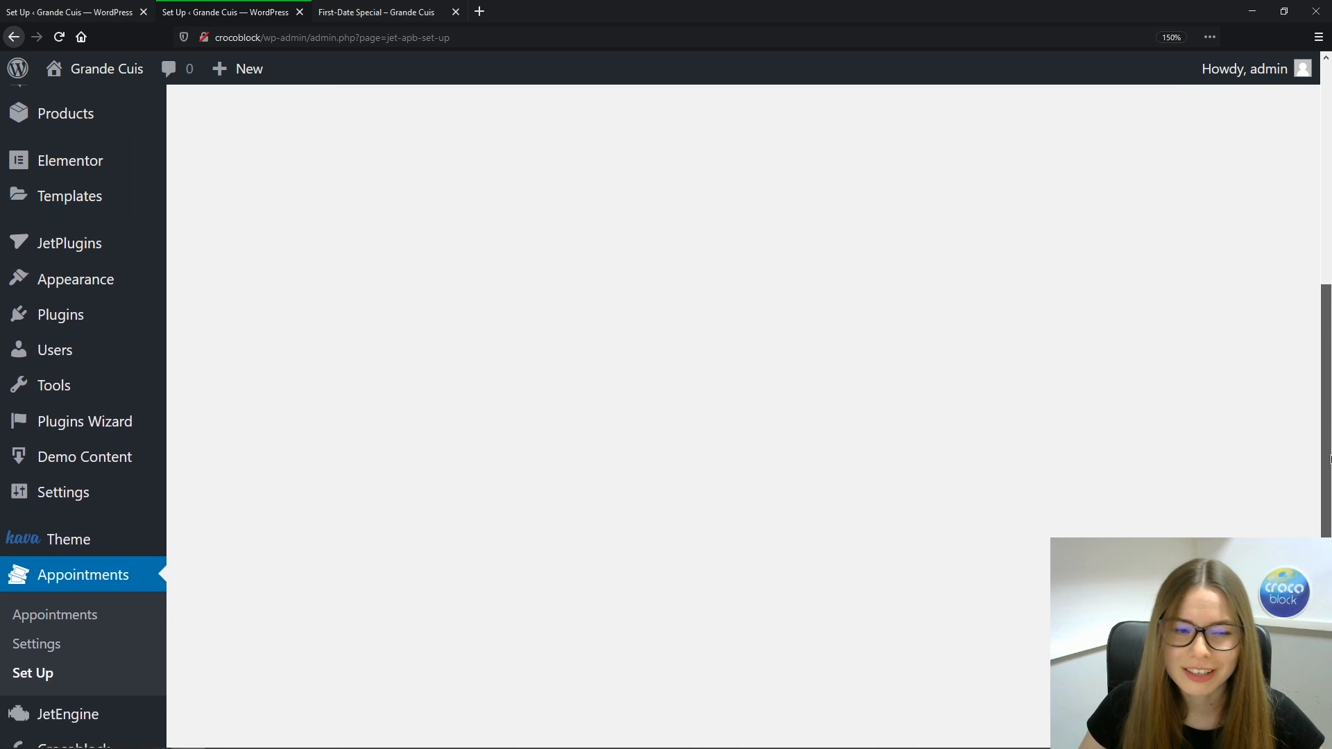
# Review the Advanced and Tools tabs of Appointments Settings, then open the Appointments list
pyautogui.click(43, 645)
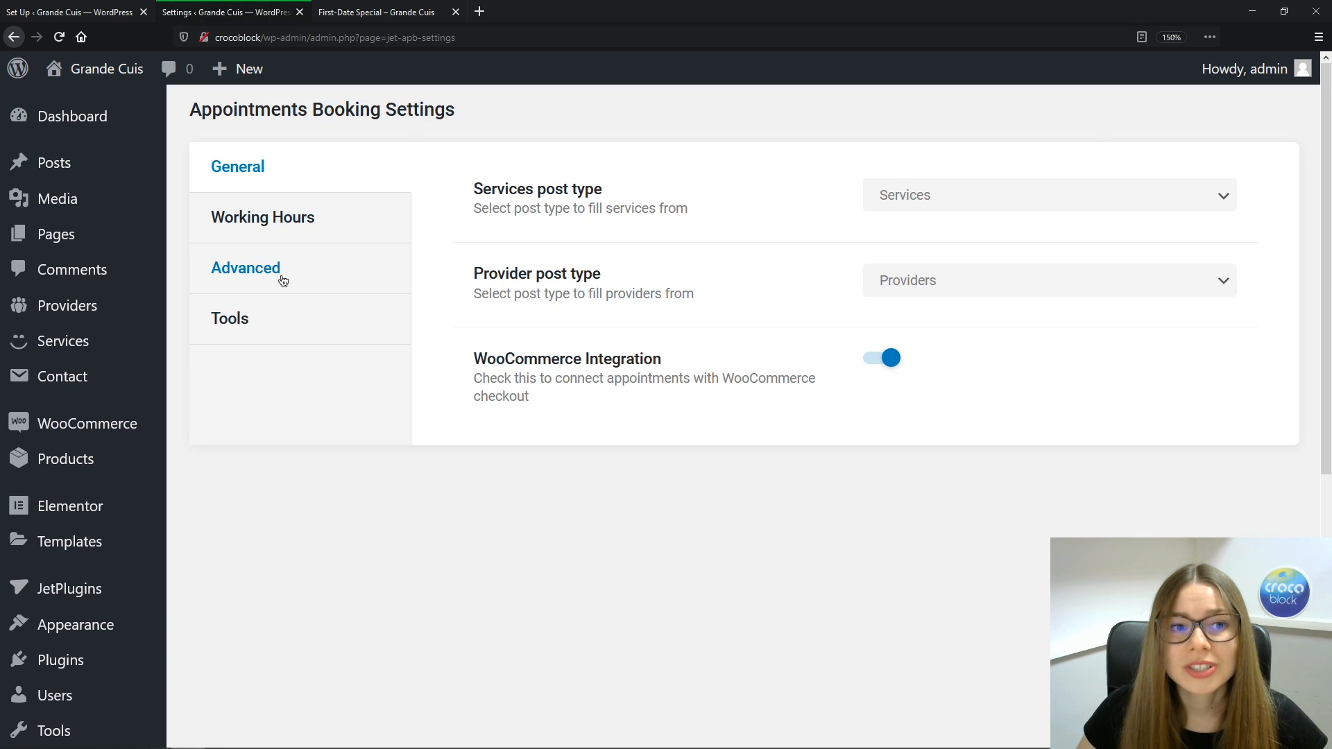
pyautogui.click(283, 280)
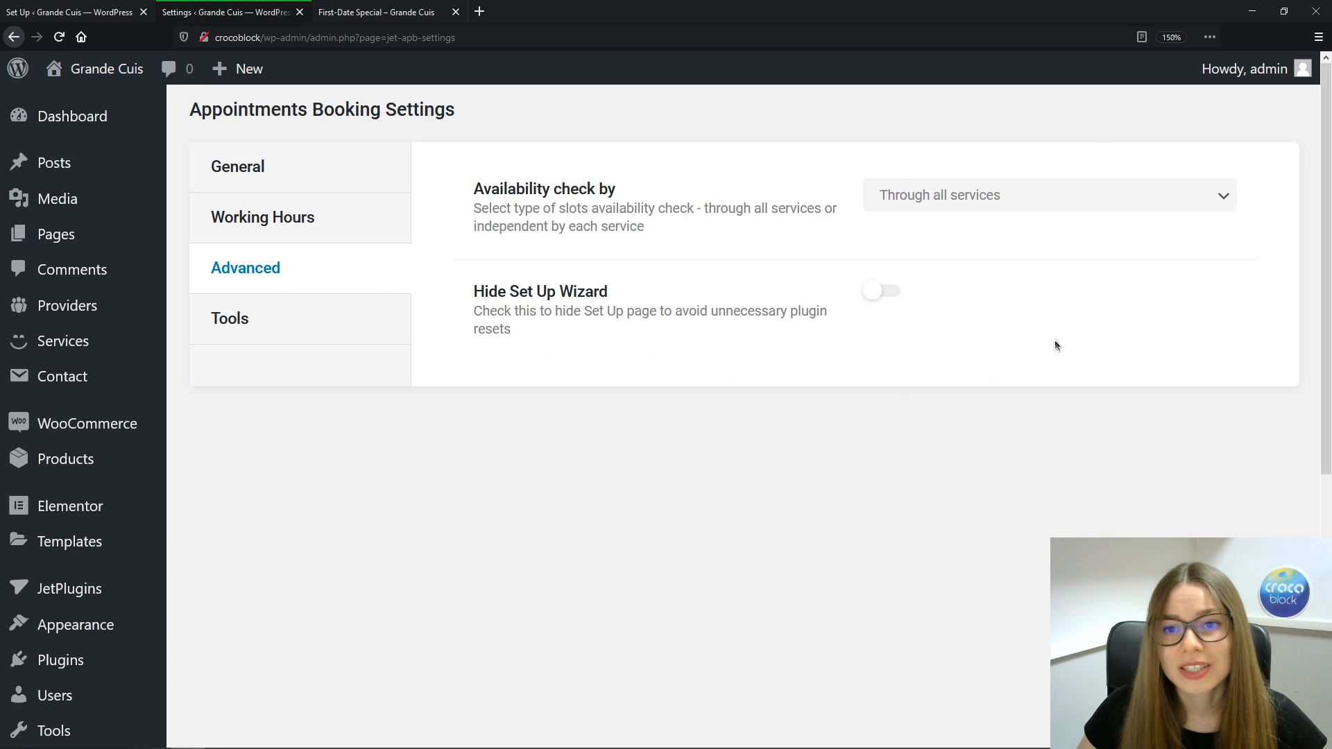
pyautogui.click(285, 331)
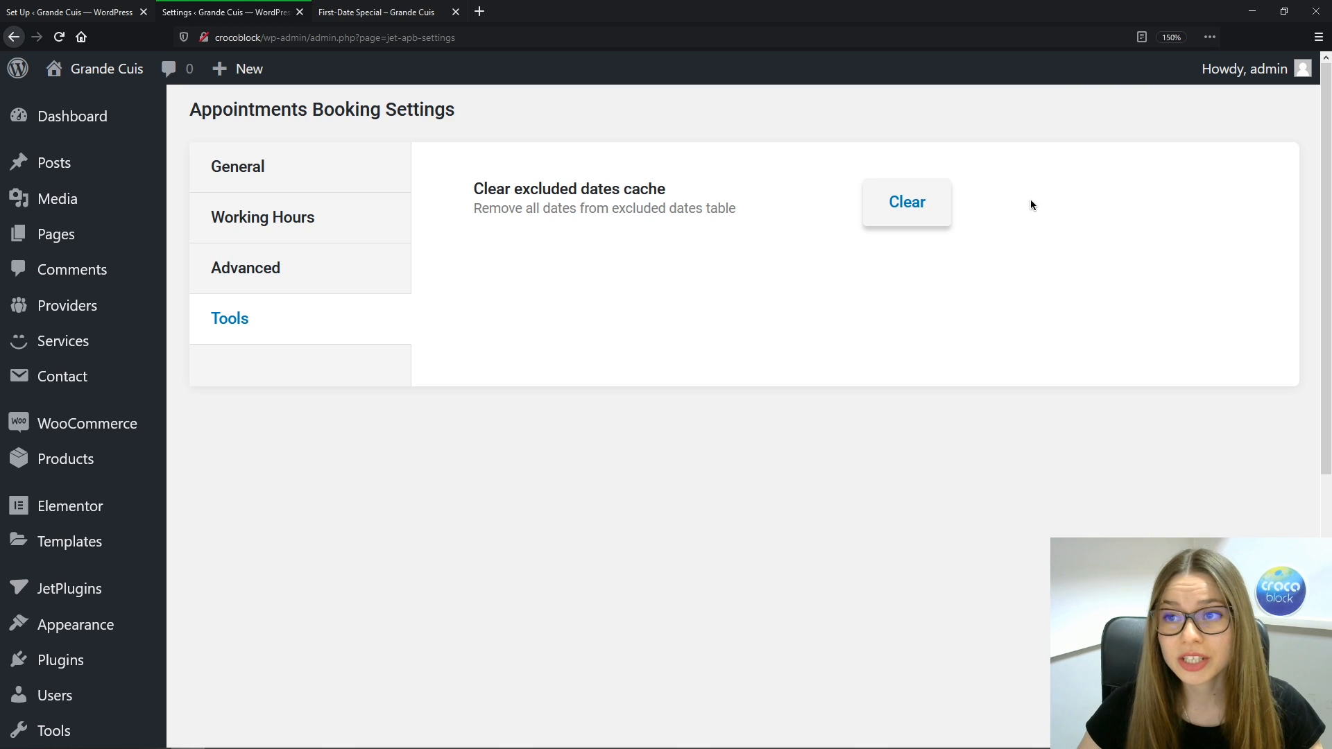
pyautogui.scroll(-5, 1322, 194)
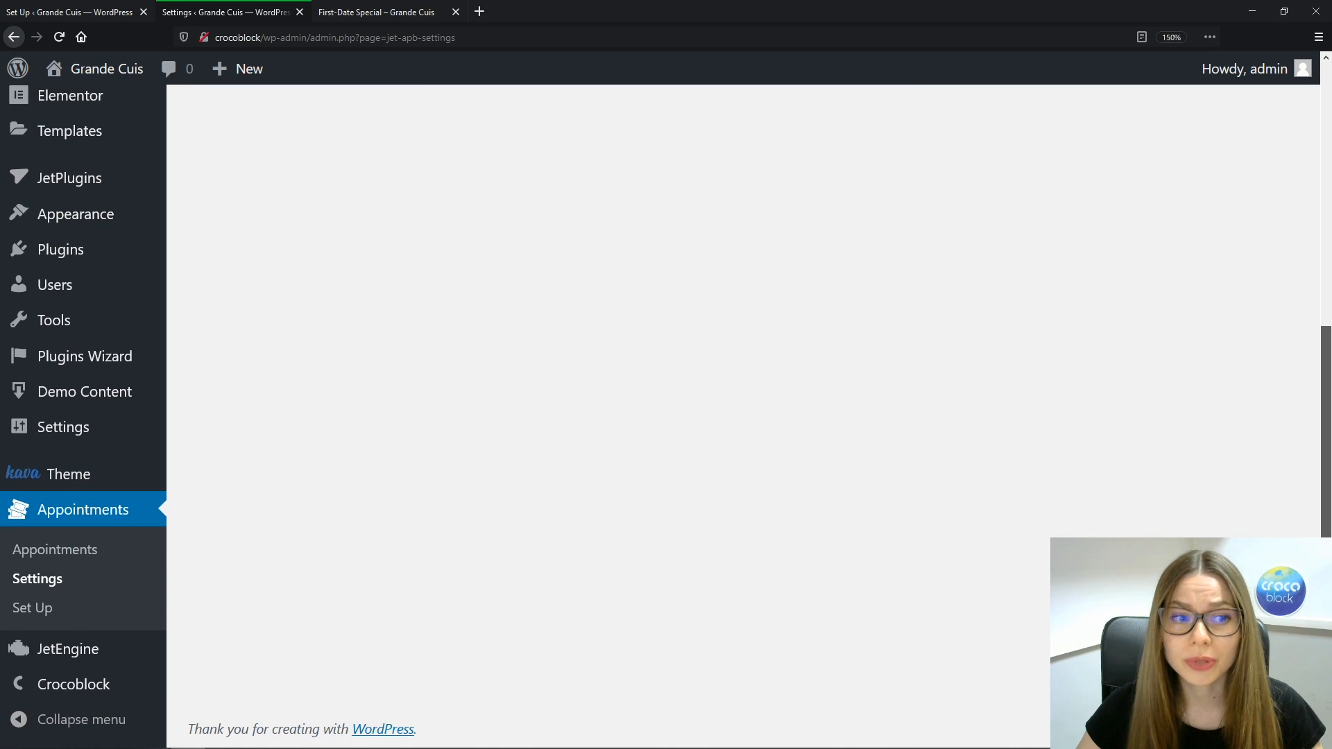
pyautogui.click(69, 517)
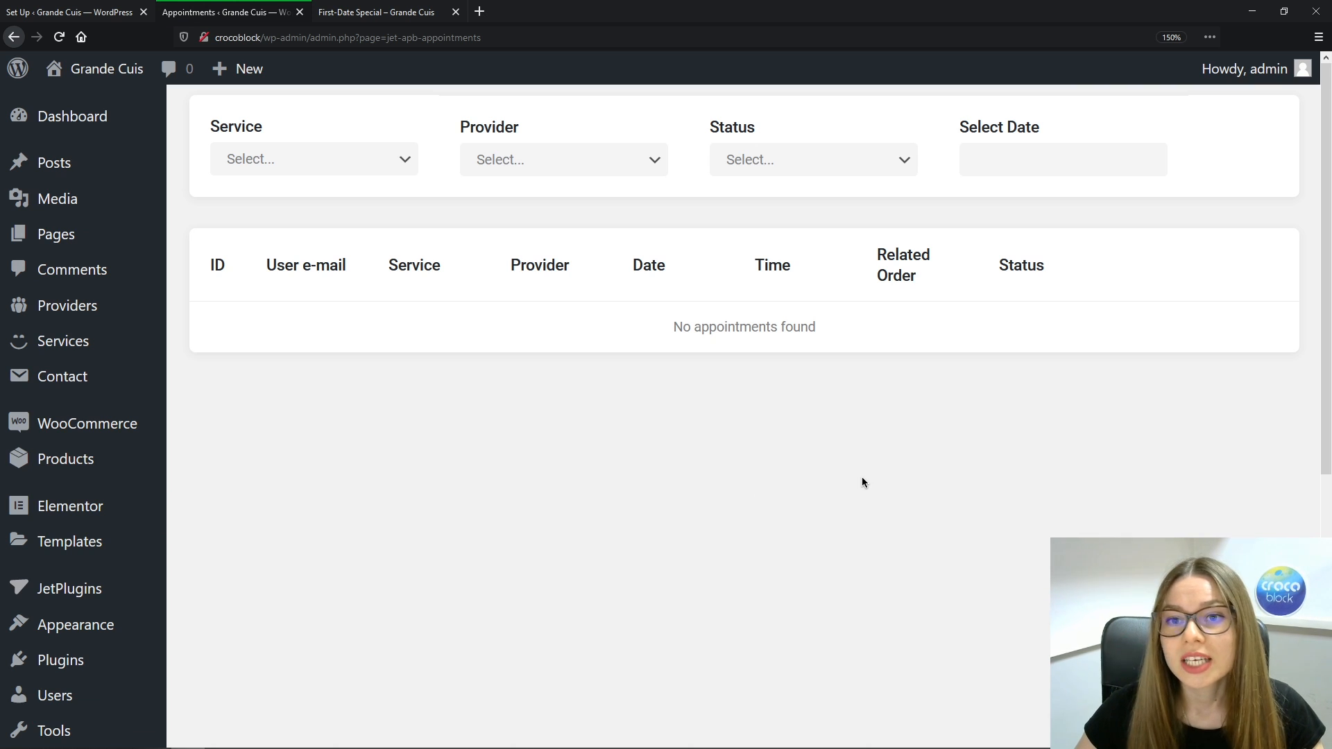
# Go to JetEngine Forms and open the Static Page Booking Form in the form editor
pyautogui.moveTo(1324, 187); pyautogui.dragTo(1323, 441)
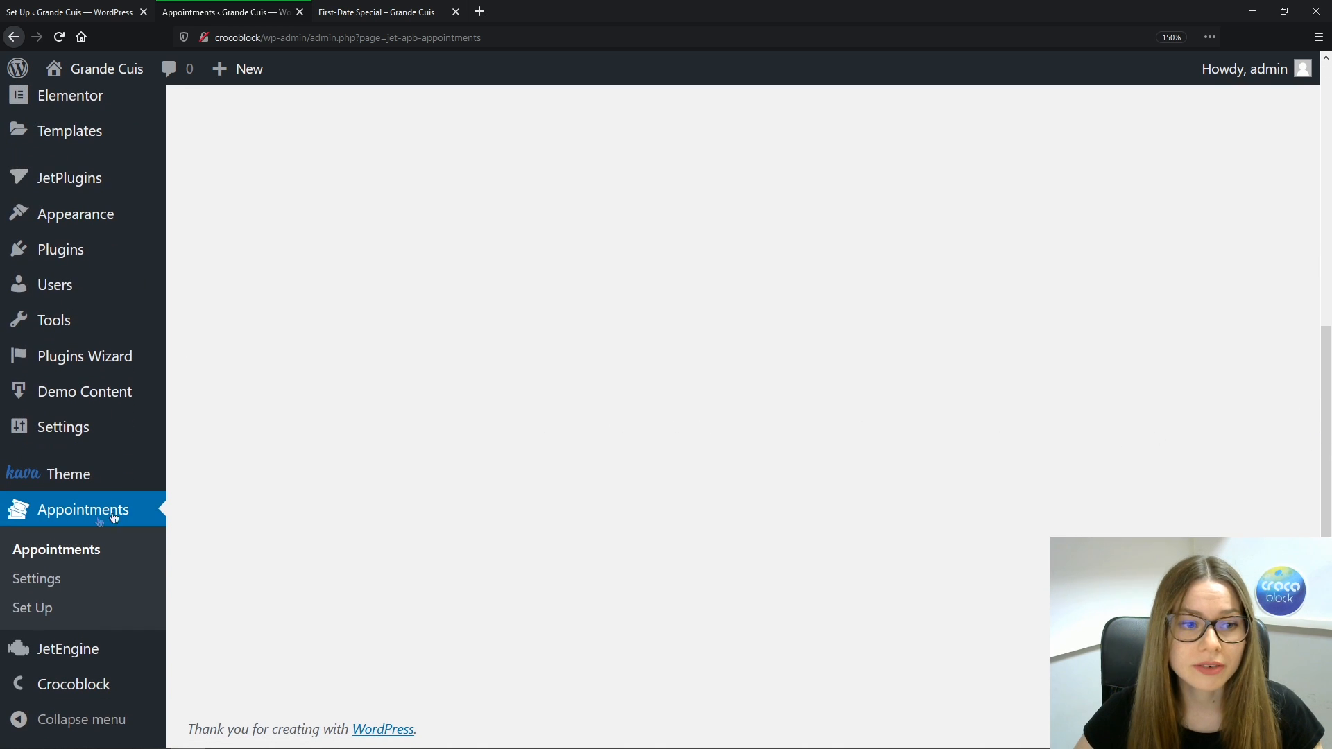
pyautogui.moveTo(69, 664)
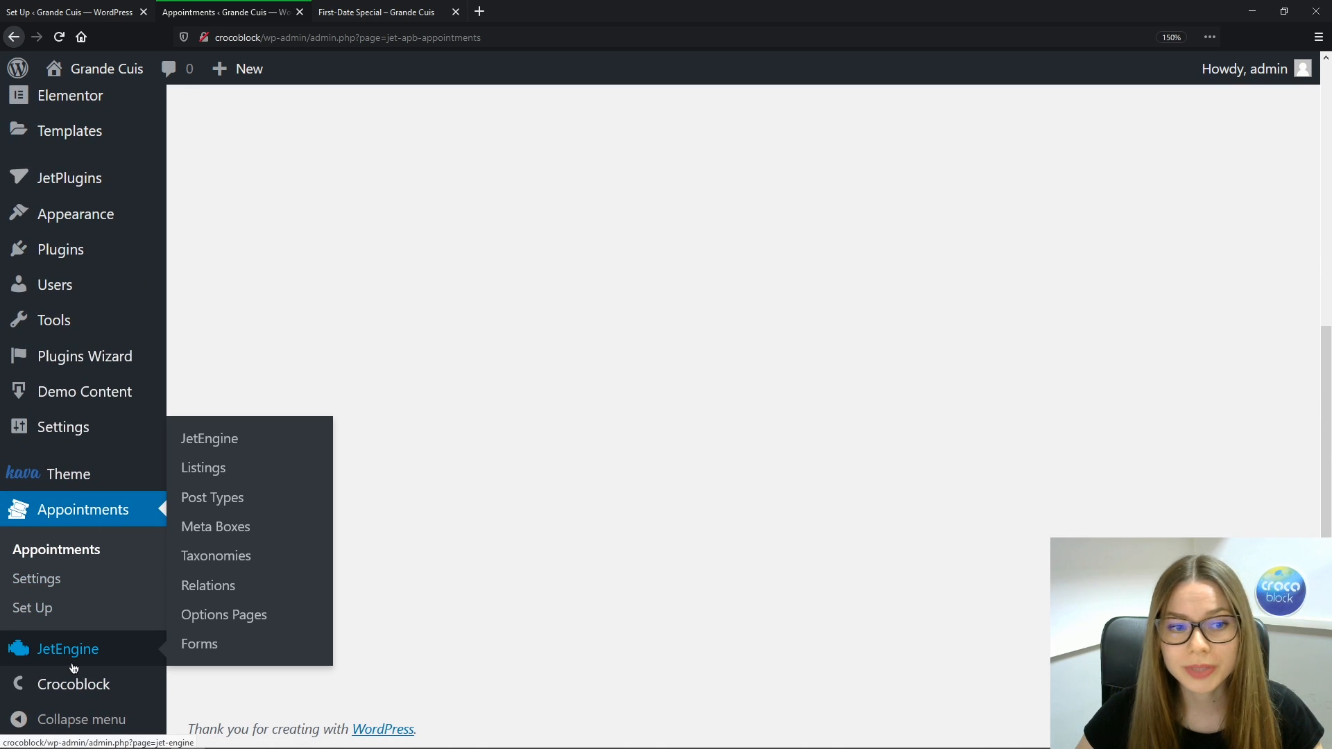
pyautogui.click(227, 652)
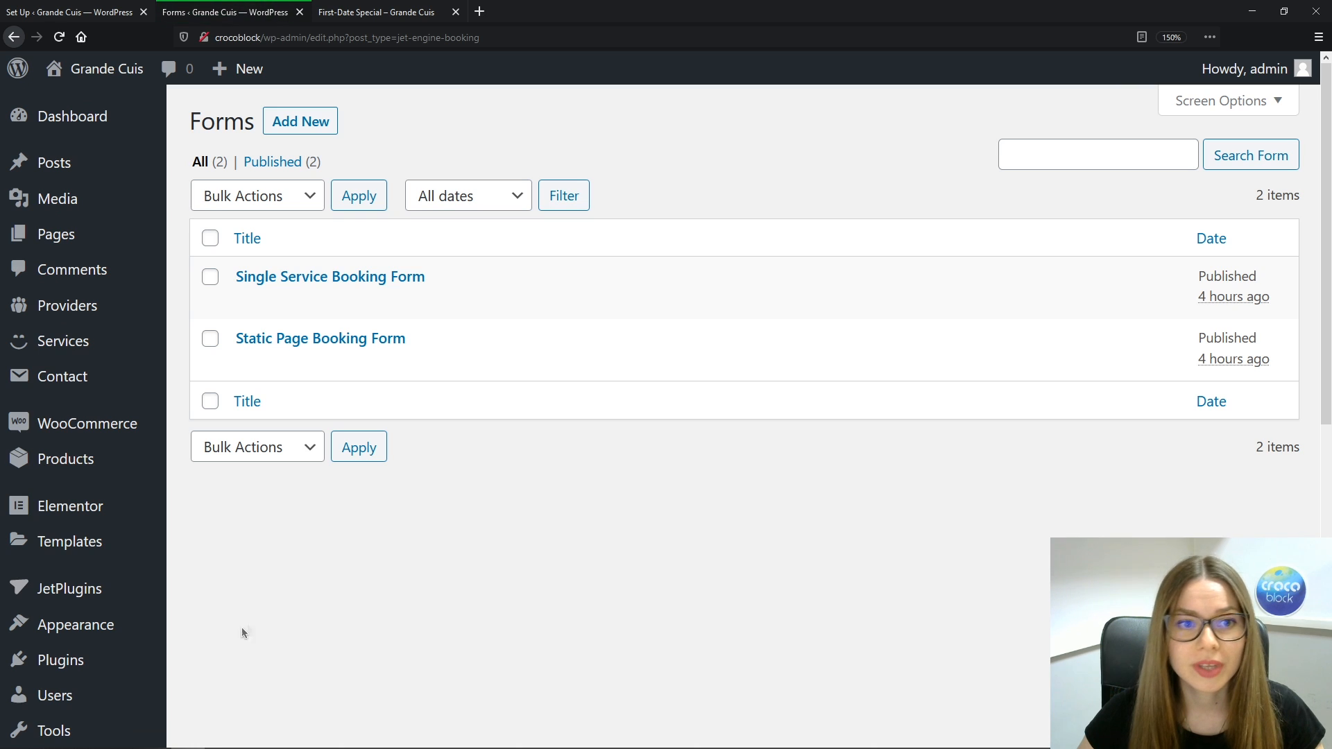
pyautogui.click(292, 339)
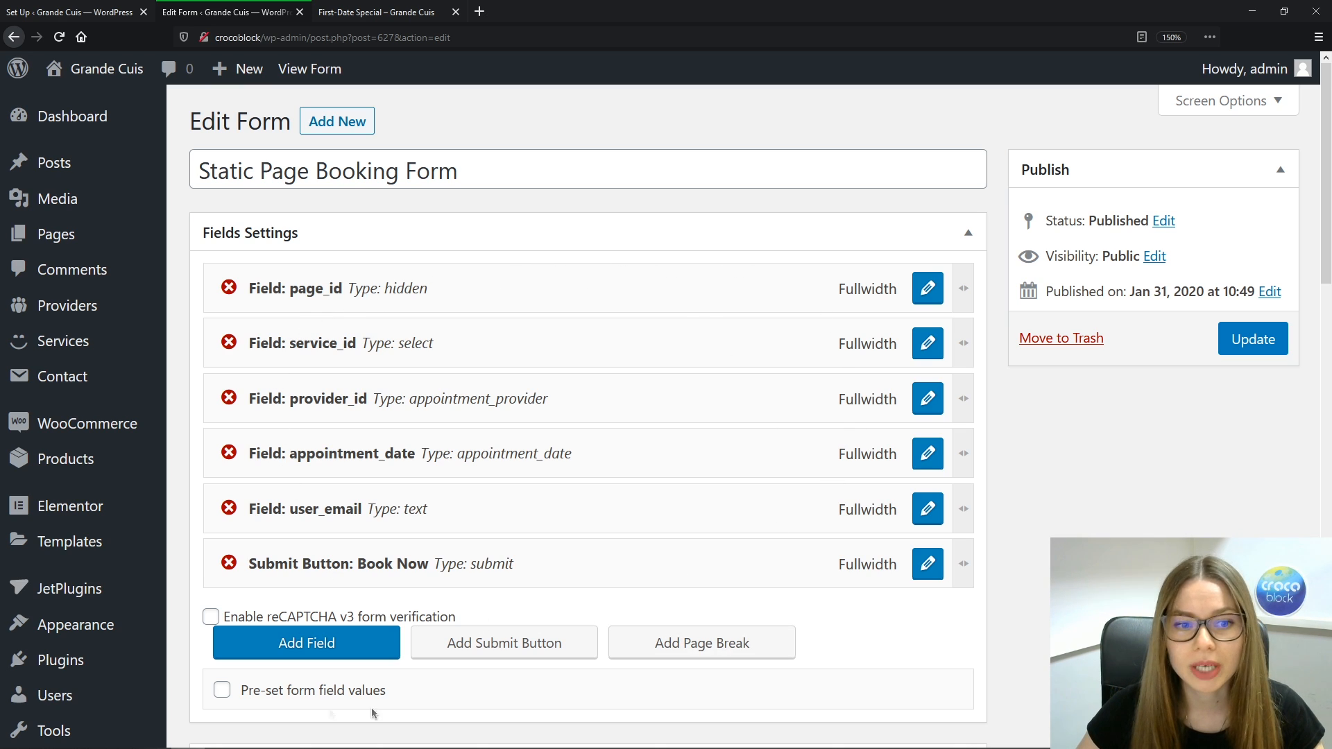
# Add a Number field named phone_number, labelled Phone Number, and apply its settings
pyautogui.click(292, 645)
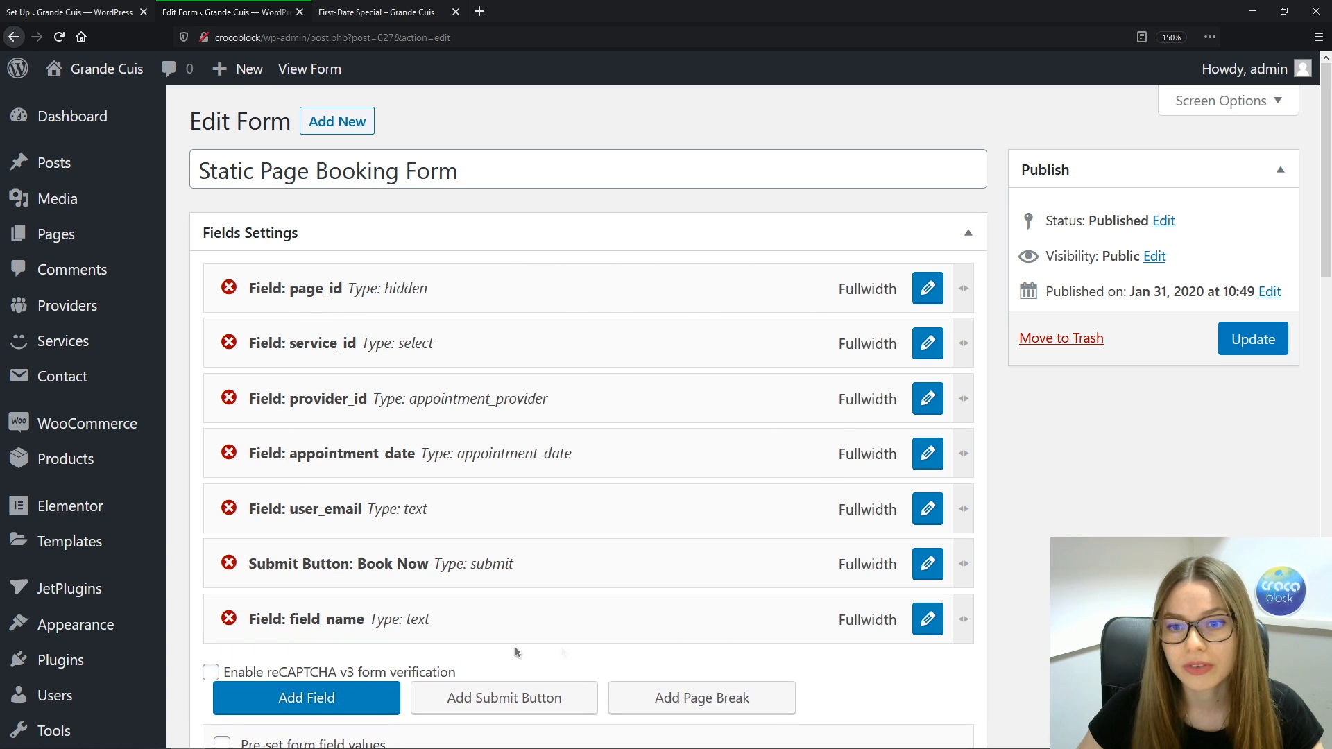
pyautogui.click(929, 620)
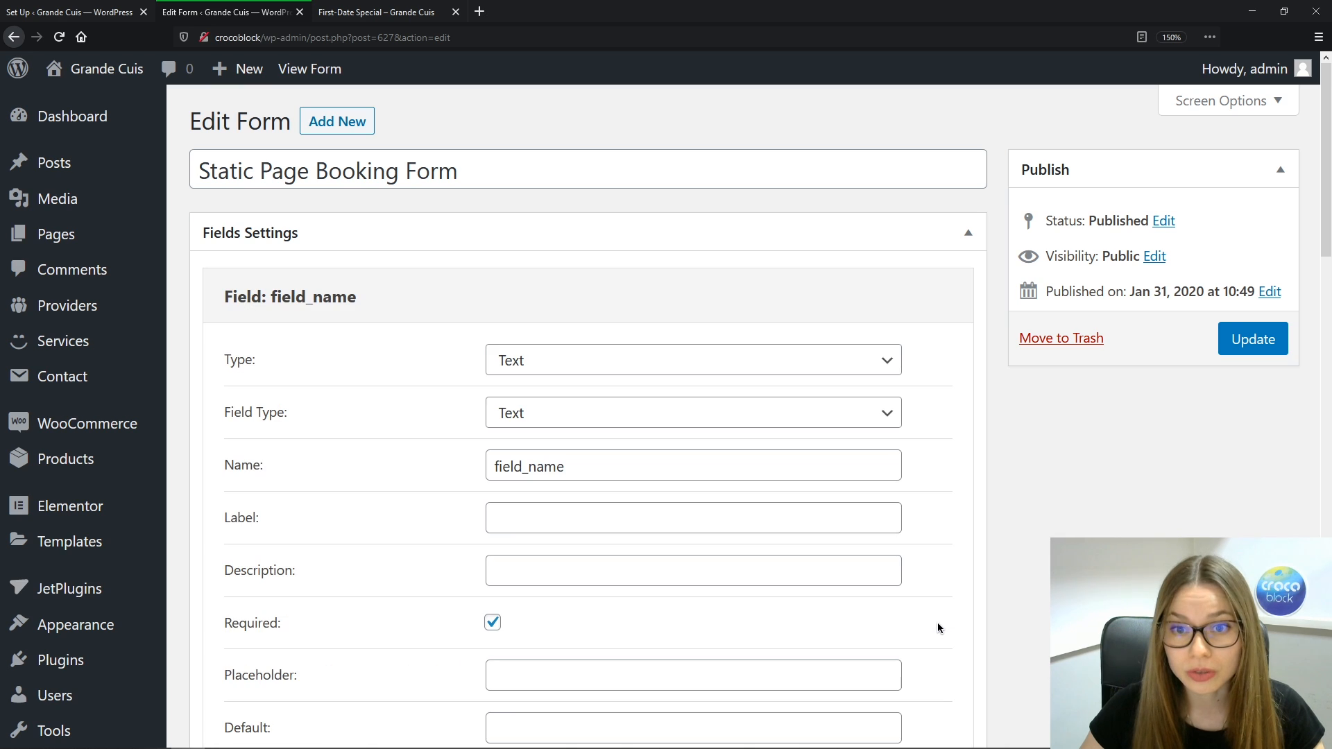
pyautogui.click(886, 360)
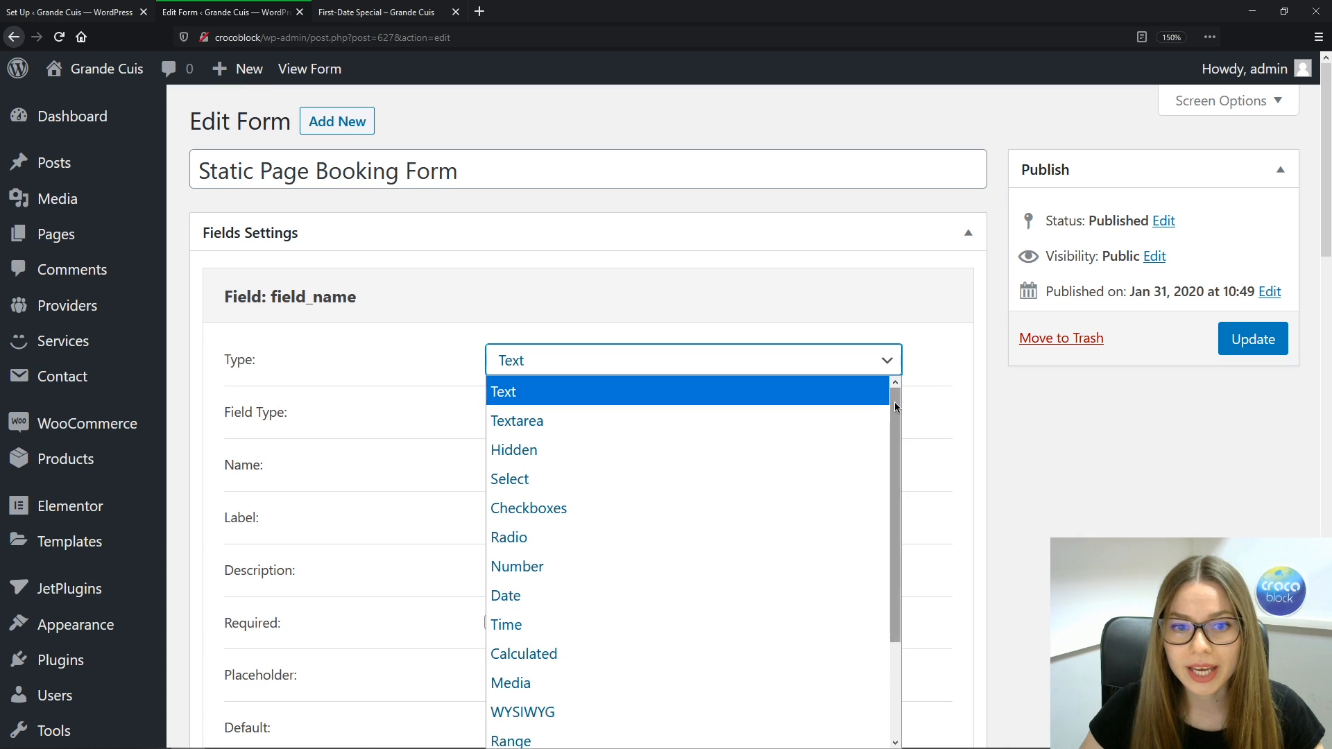
pyautogui.scroll(-1, 759, 512)
pyautogui.click(715, 527)
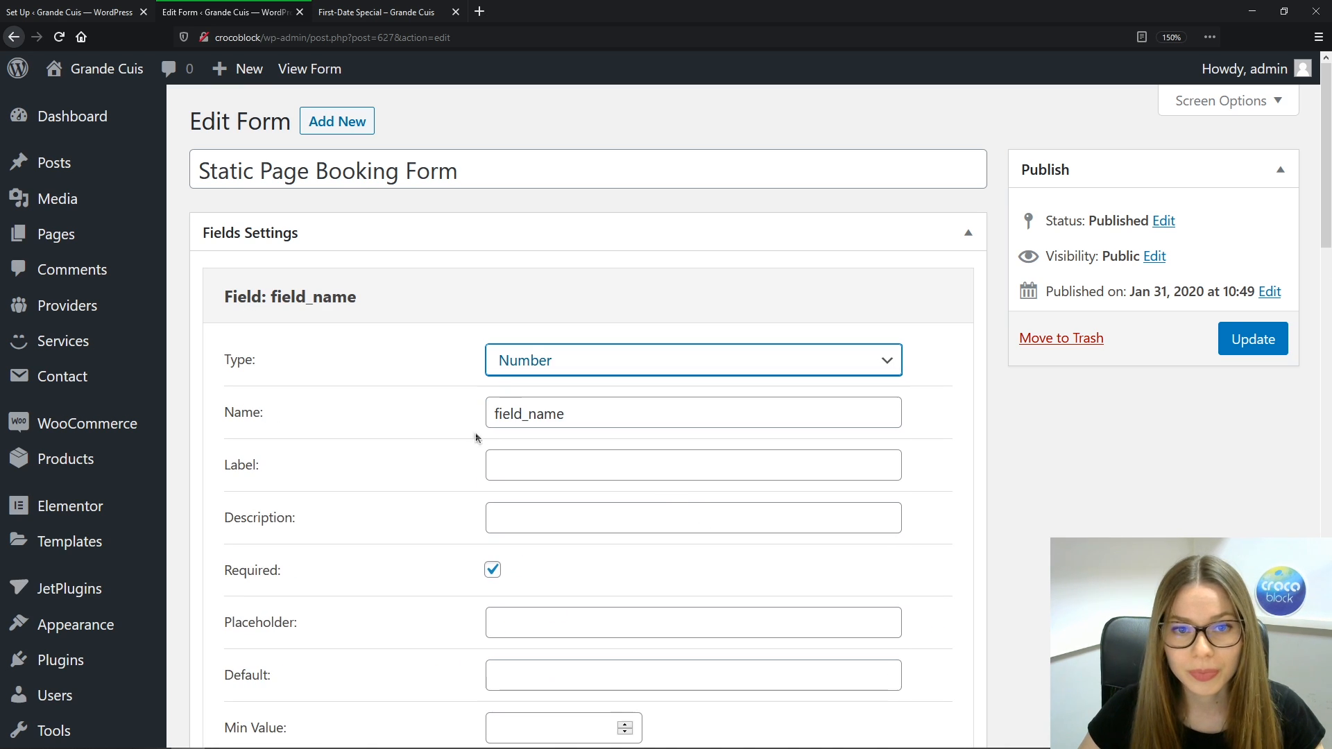
pyautogui.moveTo(590, 408); pyautogui.dragTo(428, 415)
pyautogui.write('p')
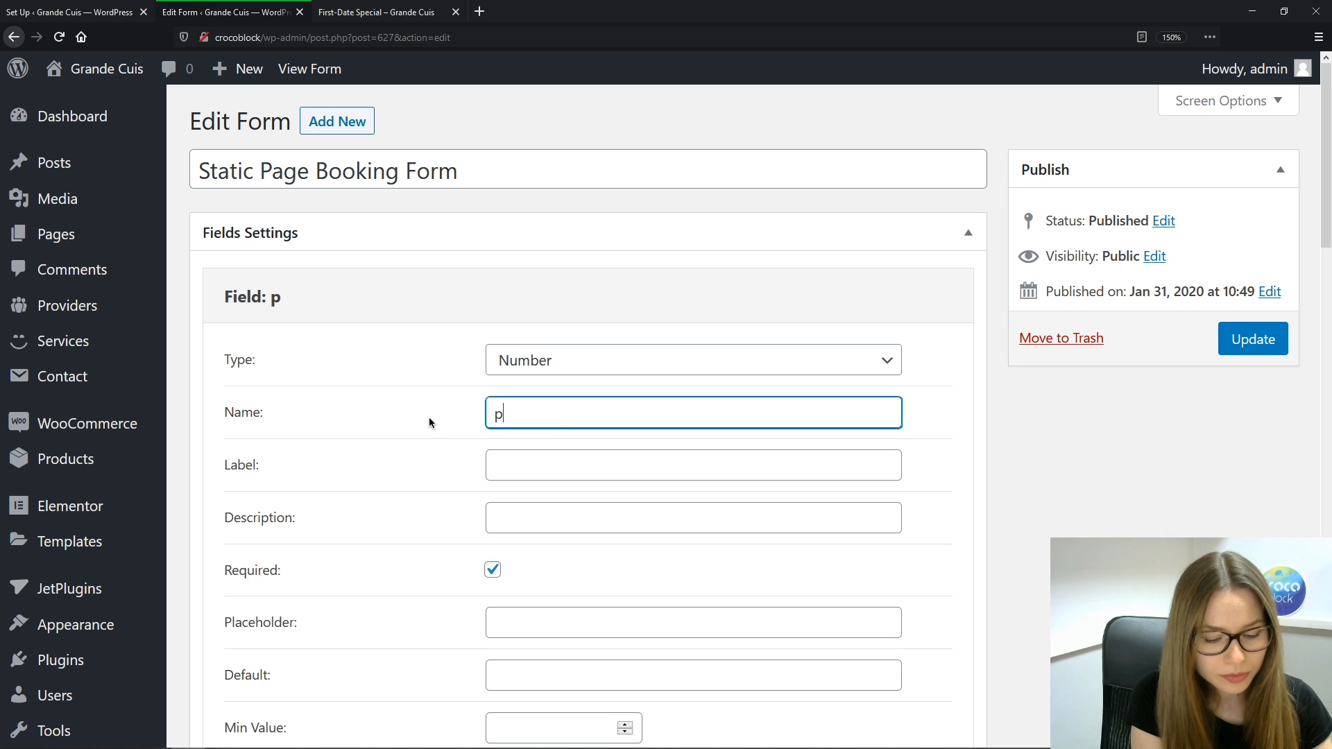
pyautogui.write('hone_nu')
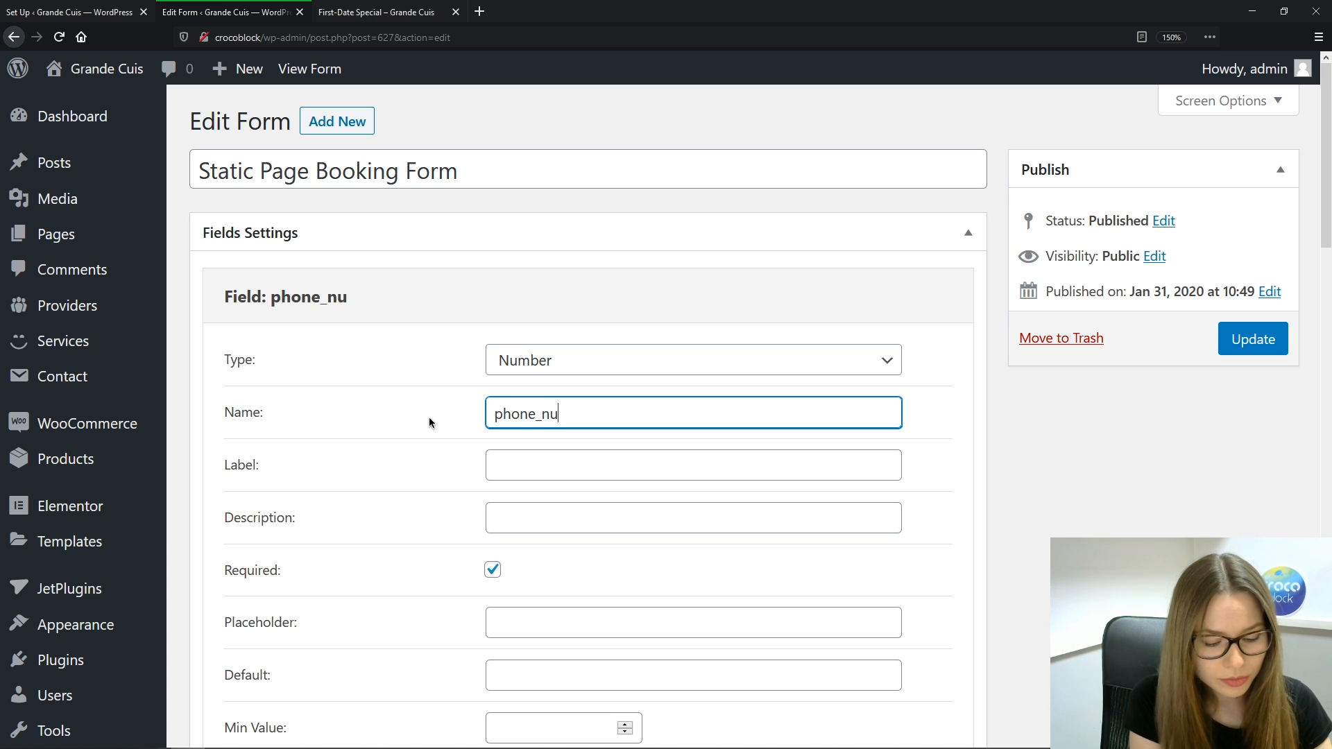
pyautogui.write('mber')
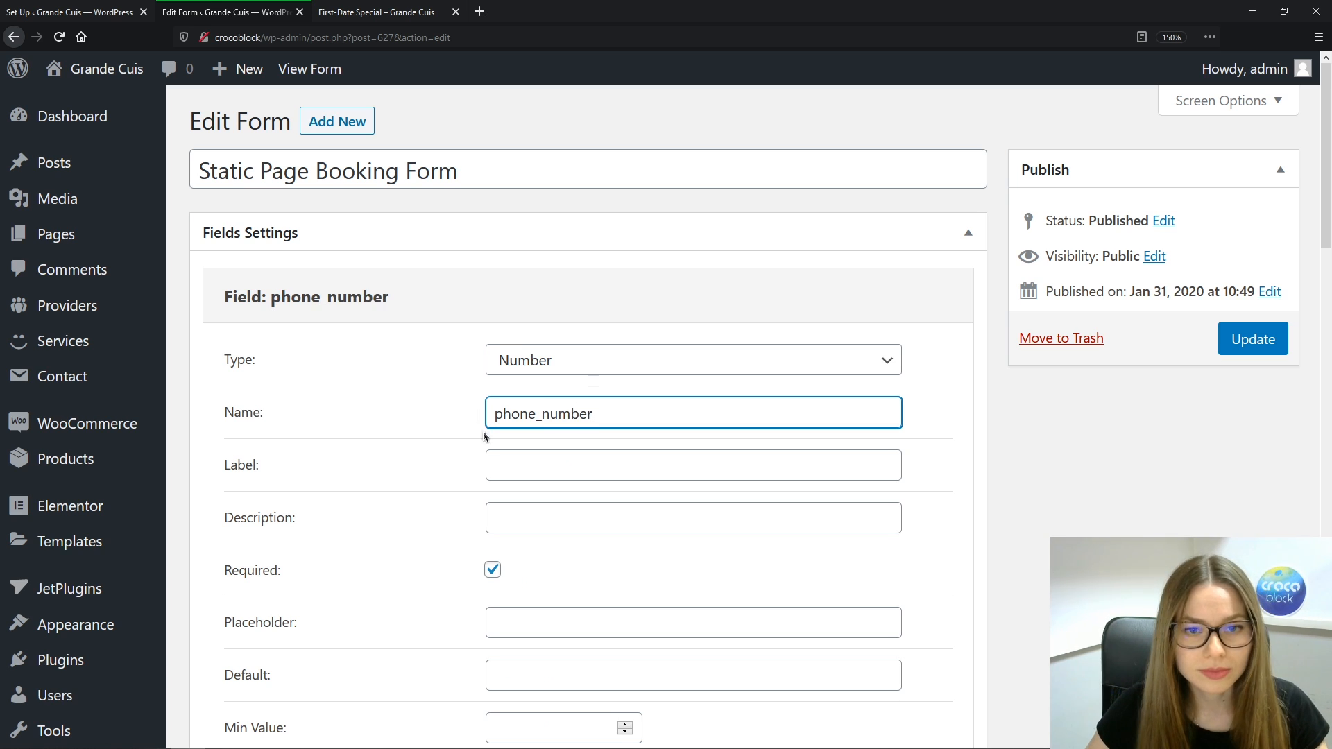
pyautogui.click(504, 455)
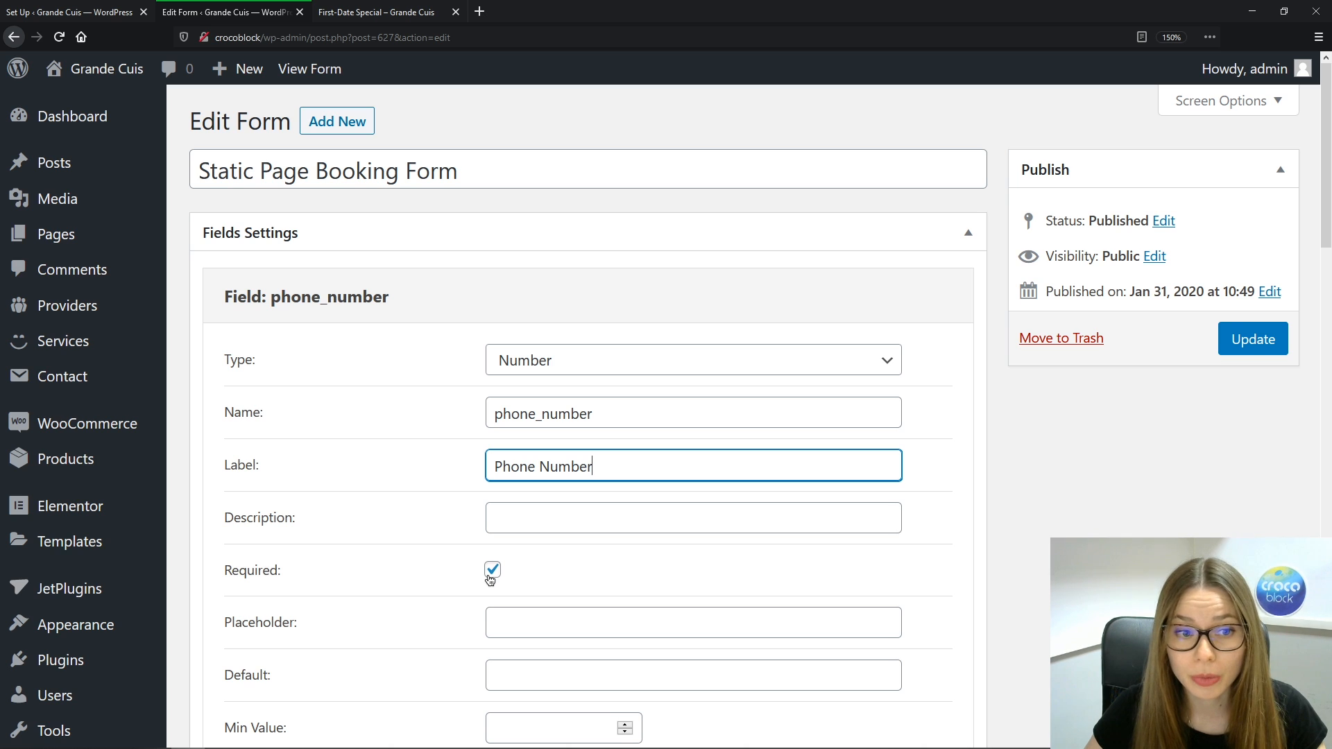
pyautogui.moveTo(1326, 229); pyautogui.dragTo(1326, 405)
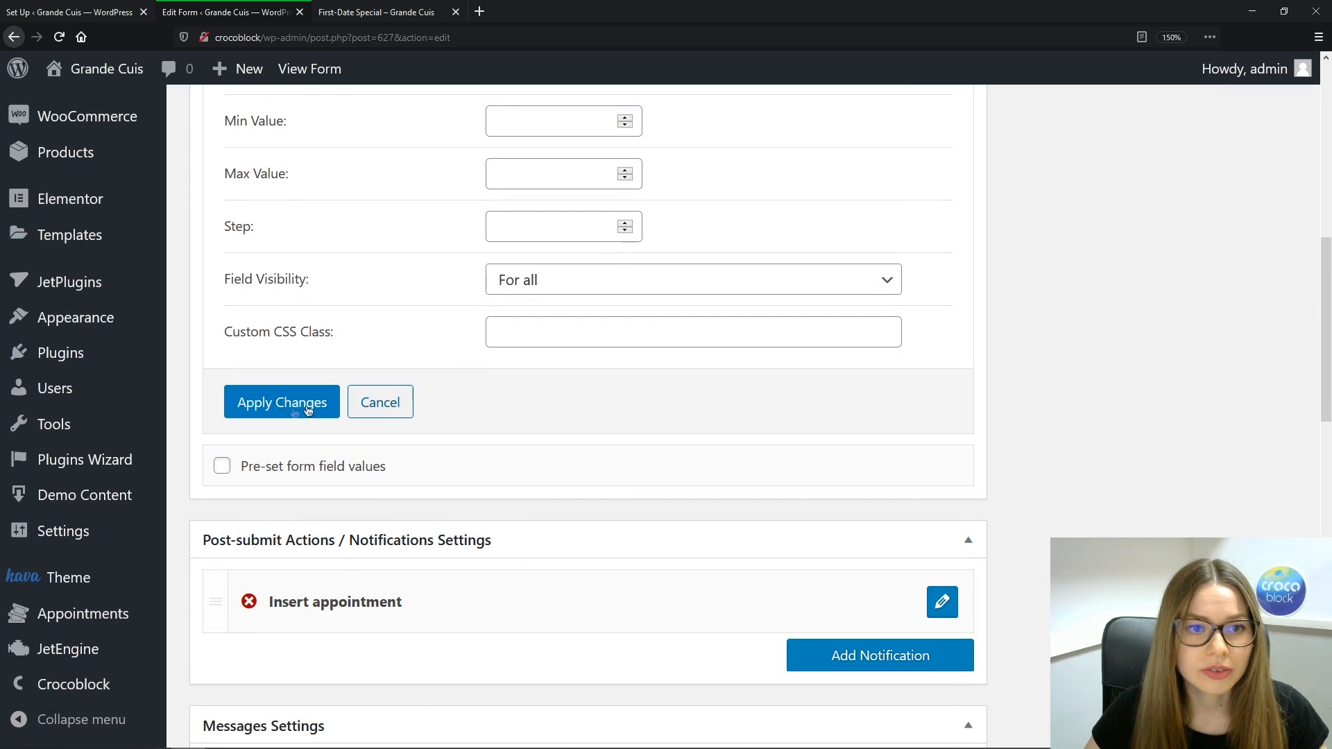
pyautogui.click(276, 407)
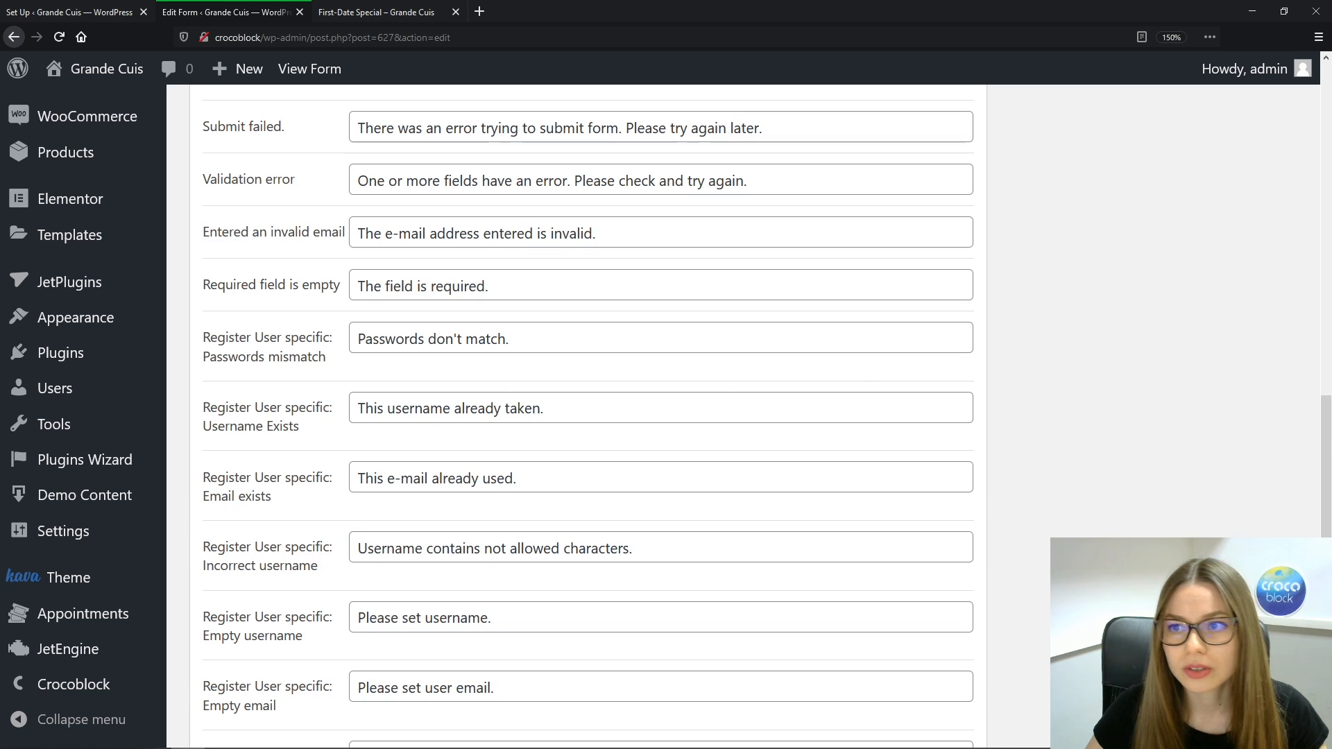
pyautogui.moveTo(1326, 439); pyautogui.dragTo(1326, 218)
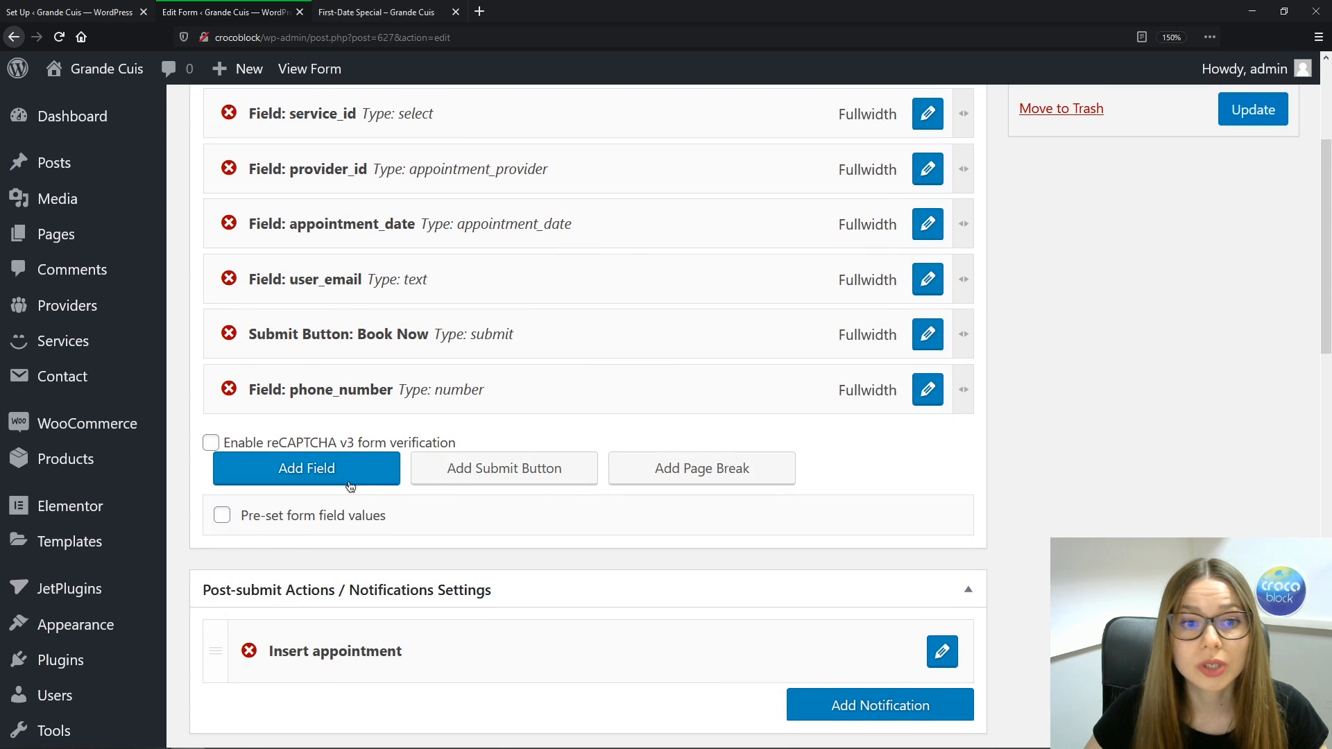
# Add a field named comments, labelled Comments, with description 'Enter your comment...'
pyautogui.click(351, 485)
pyautogui.click(927, 456)
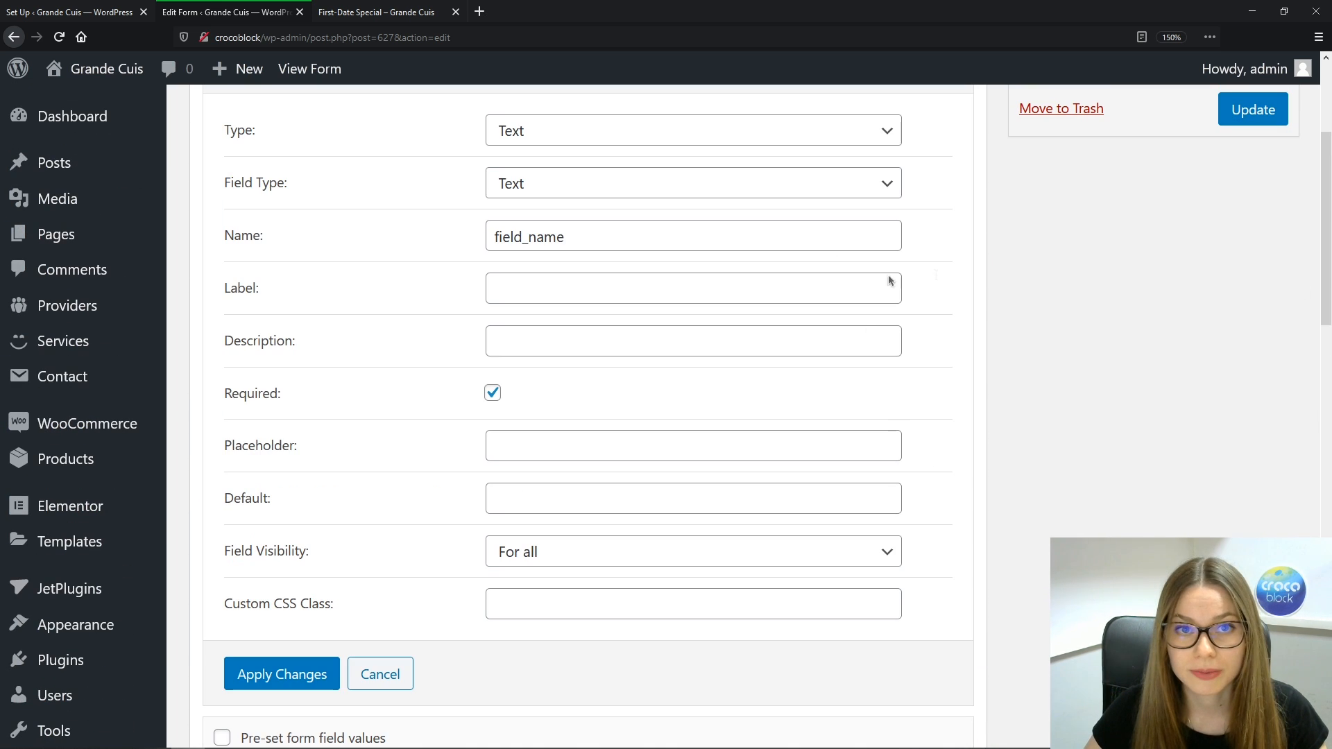
pyautogui.moveTo(863, 225); pyautogui.dragTo(450, 218)
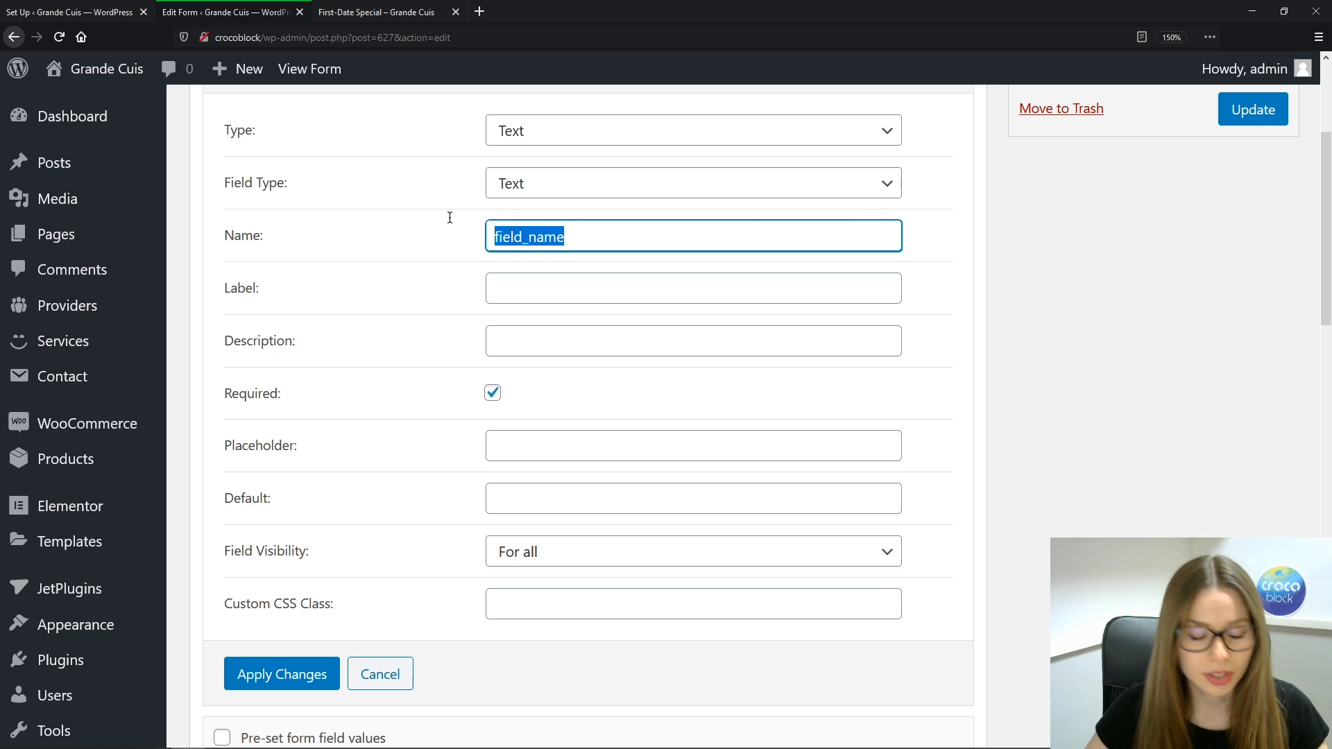
pyautogui.write('comments')
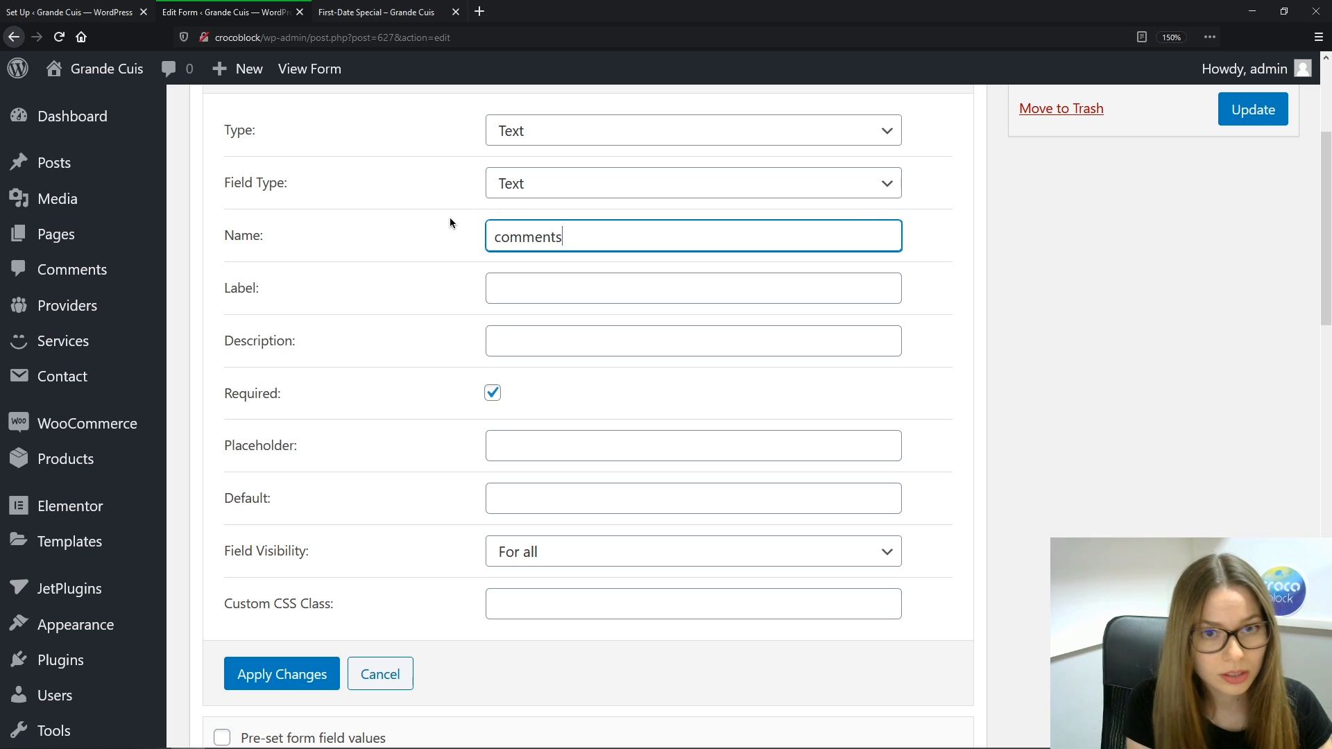
pyautogui.press('Tab')
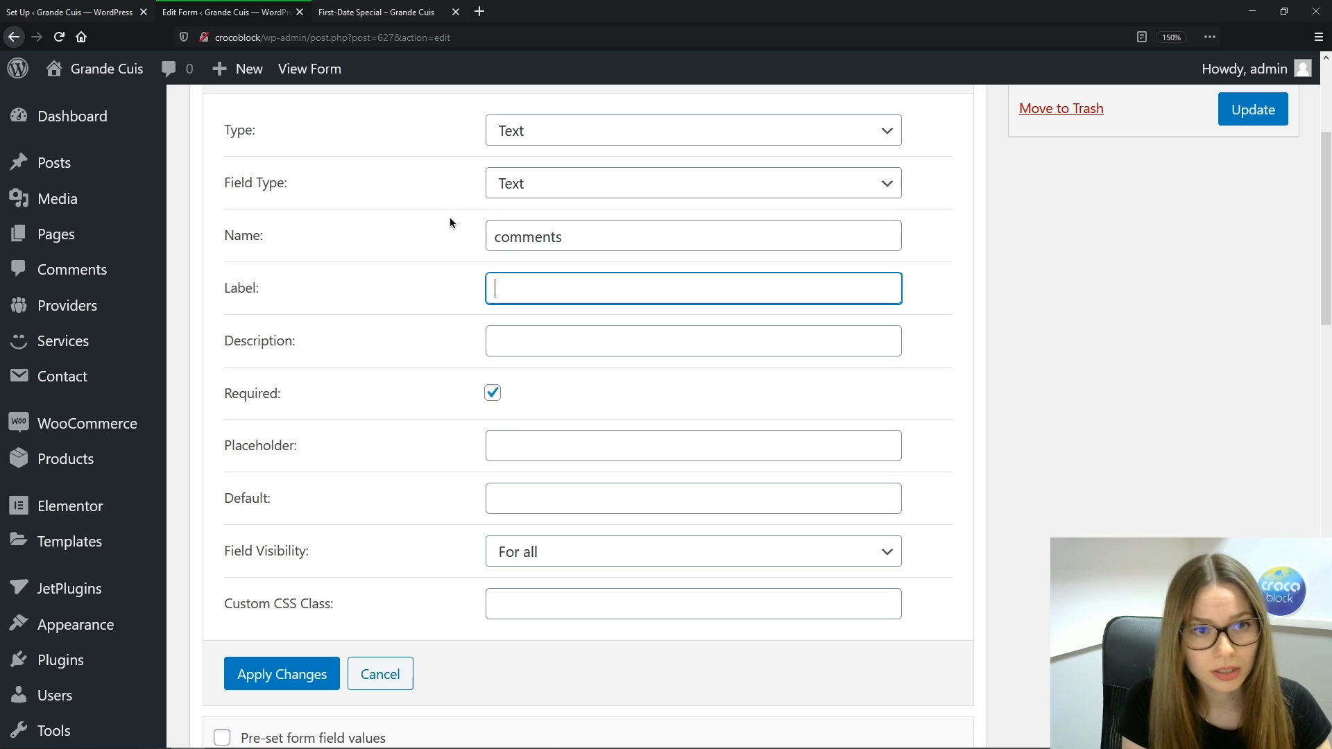
pyautogui.write('Comments')
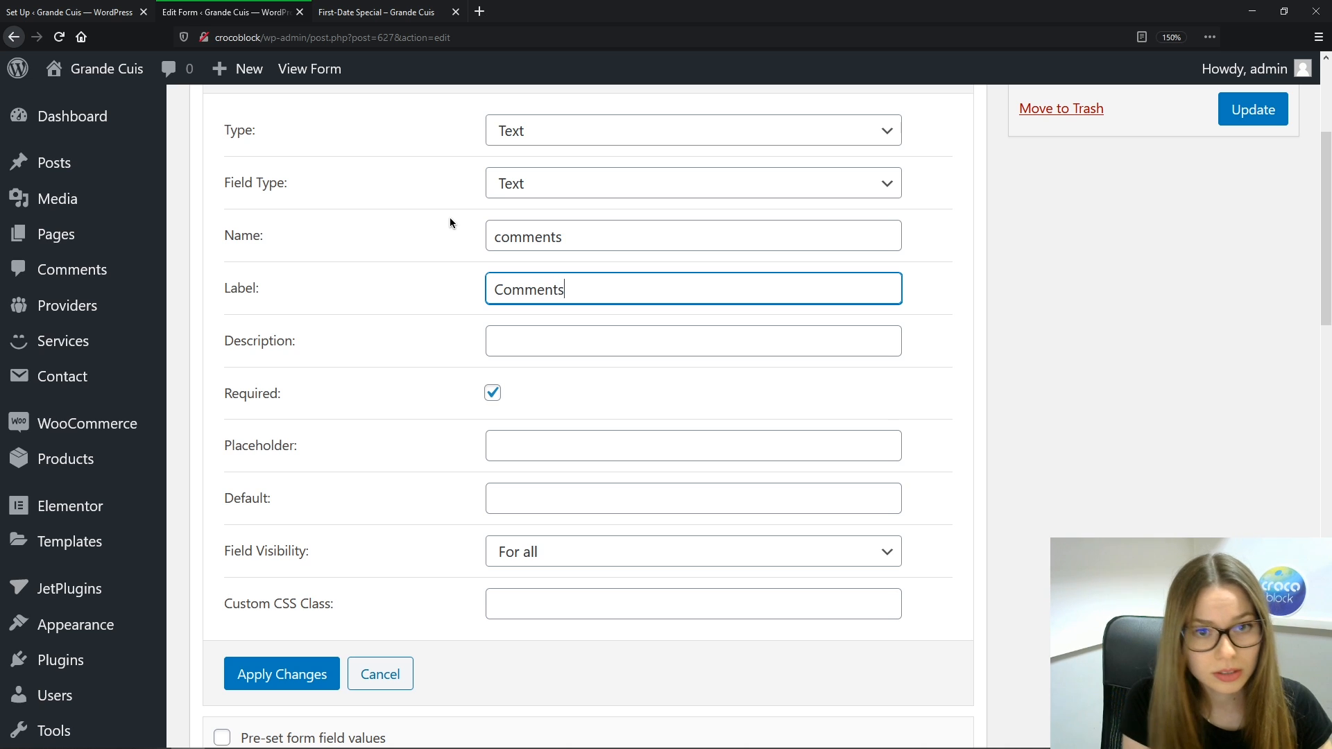
pyautogui.press('Tab')
pyautogui.write('Enter ')
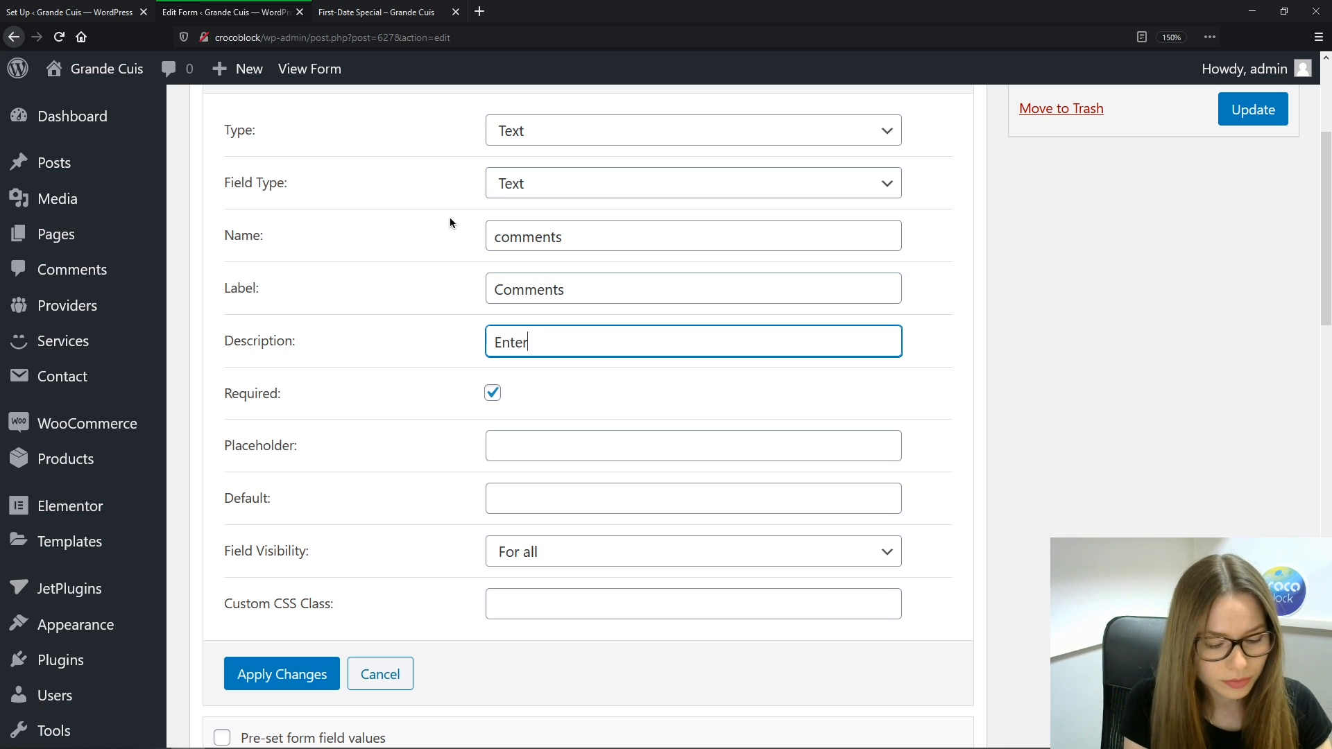
pyautogui.write('you')
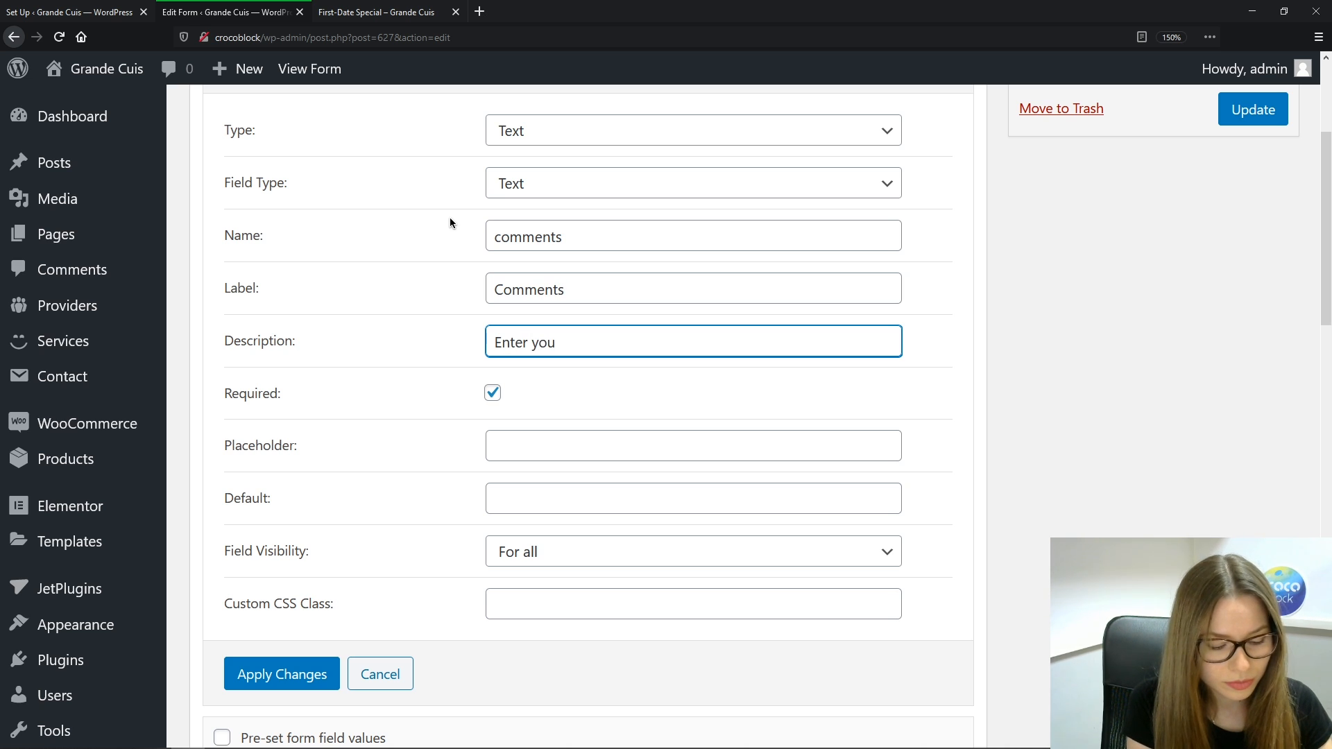
pyautogui.write('r comment')
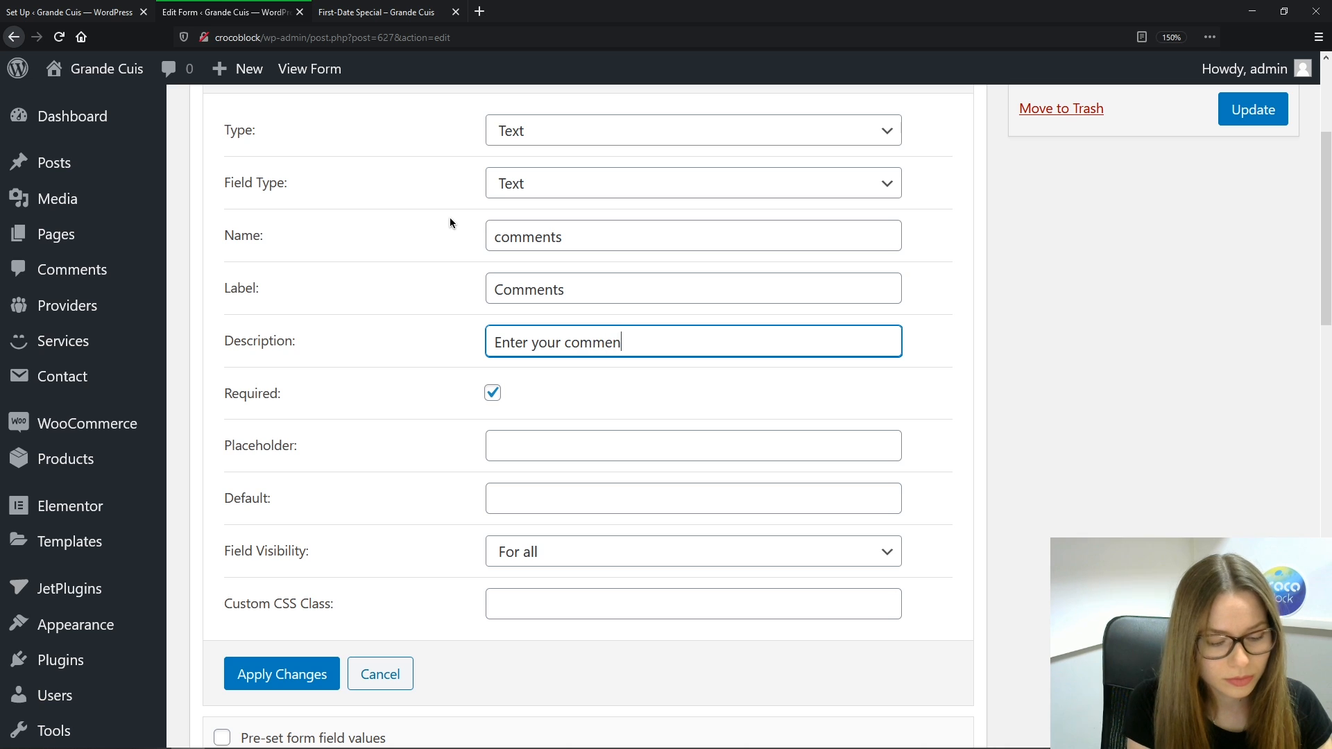
pyautogui.write('...')
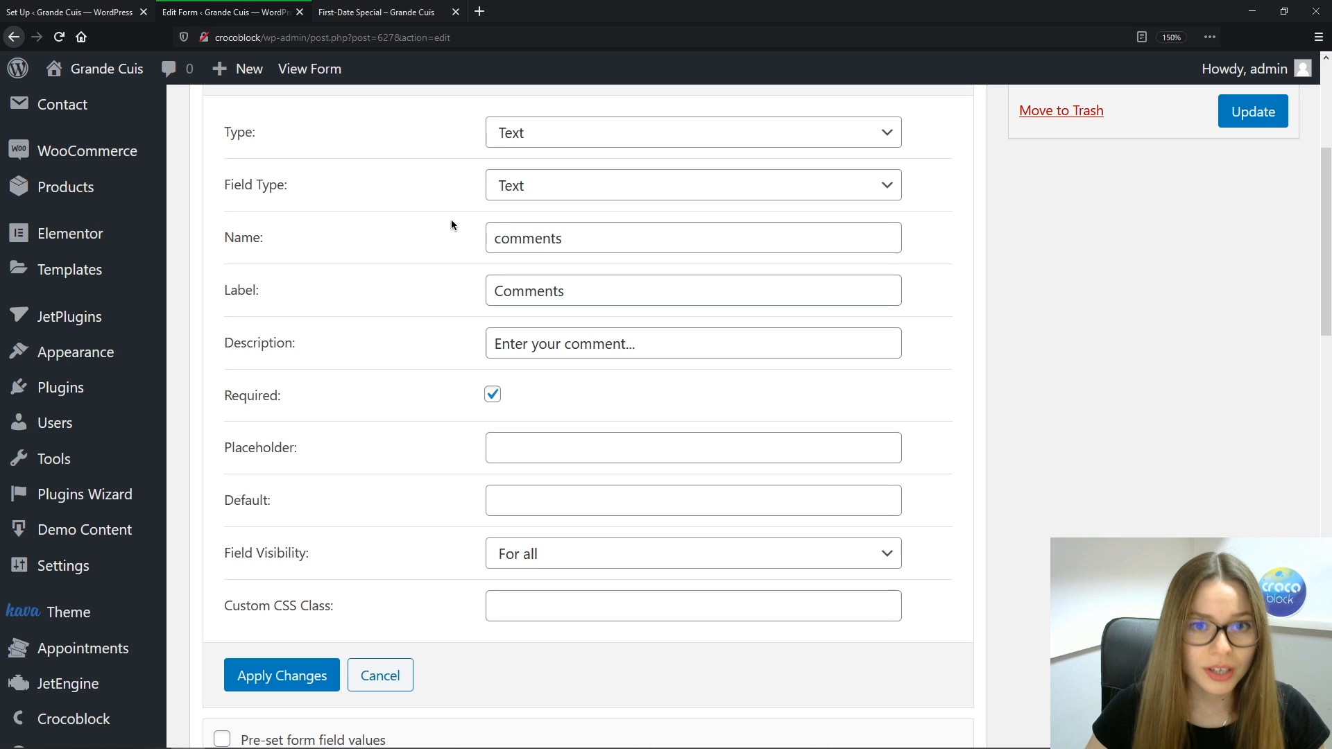
# Make the comments field optional, apply it, and move Book Now below it
pyautogui.click(493, 395)
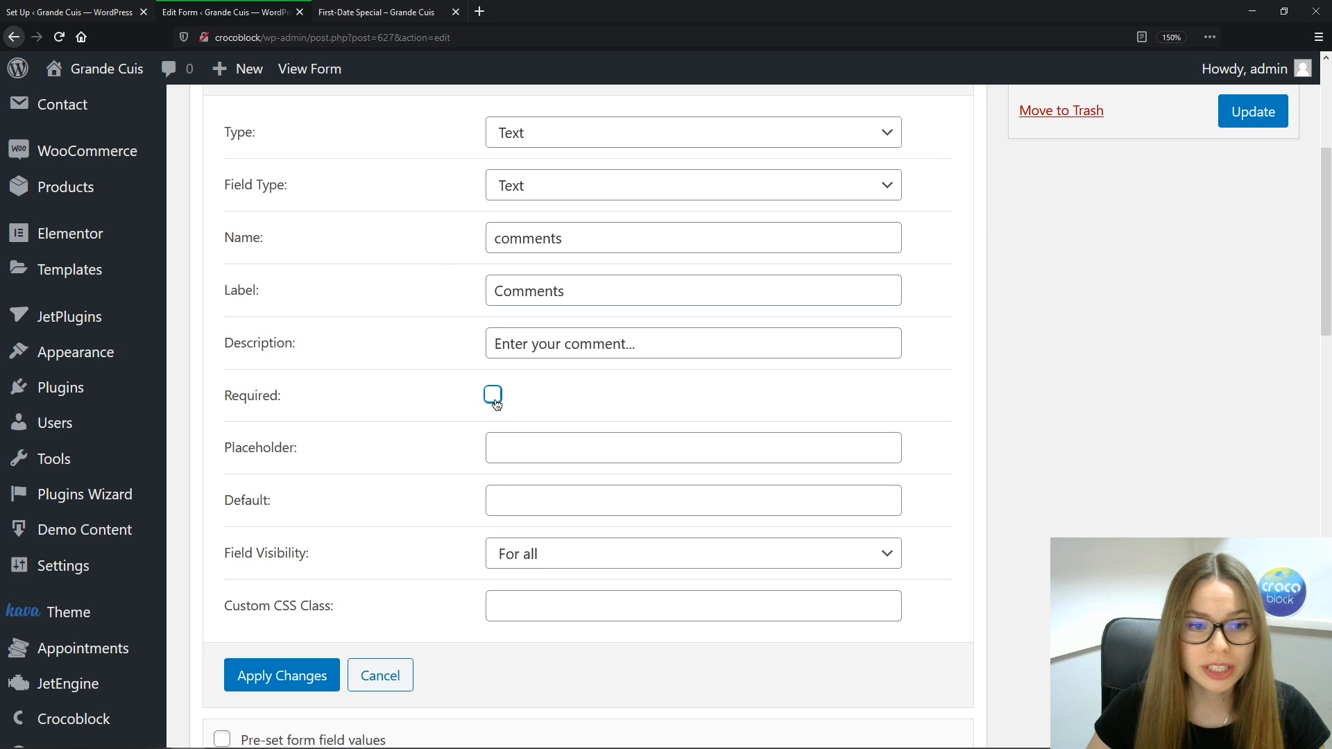
pyautogui.click(282, 675)
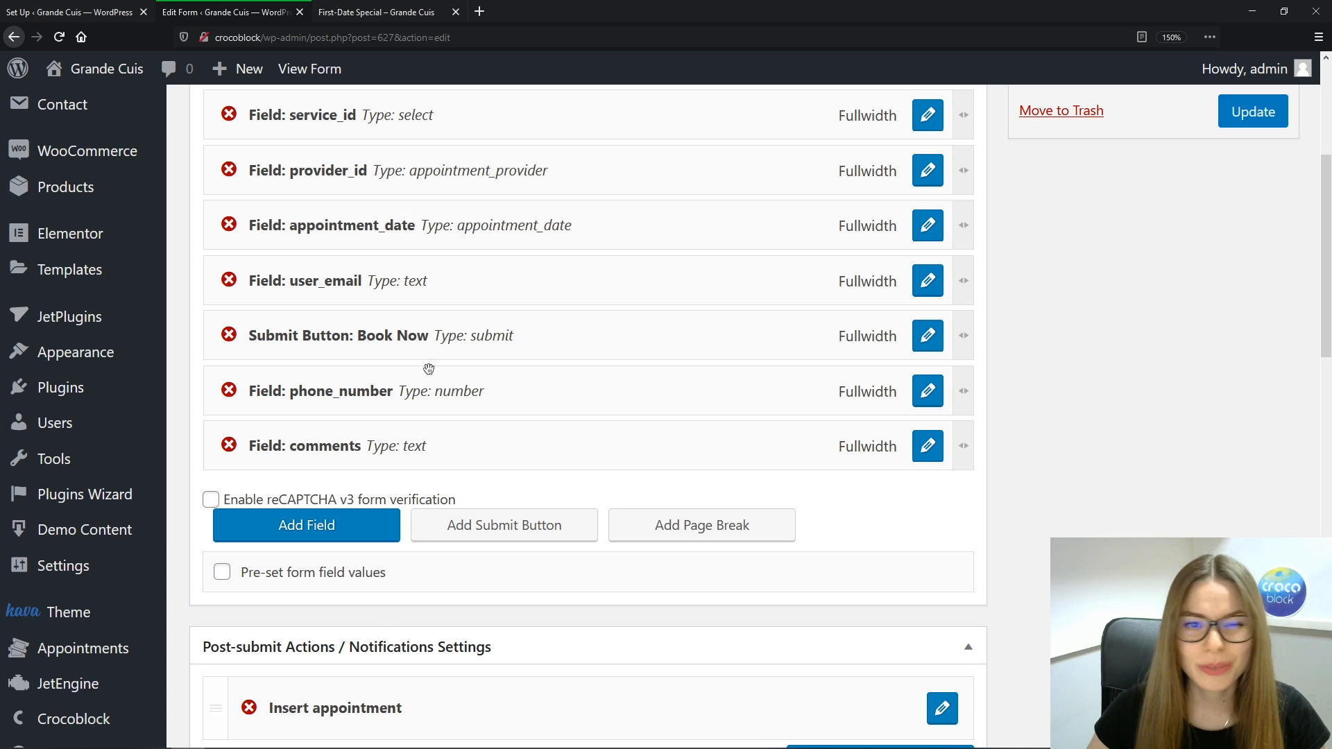
pyautogui.moveTo(437, 333); pyautogui.dragTo(452, 448)
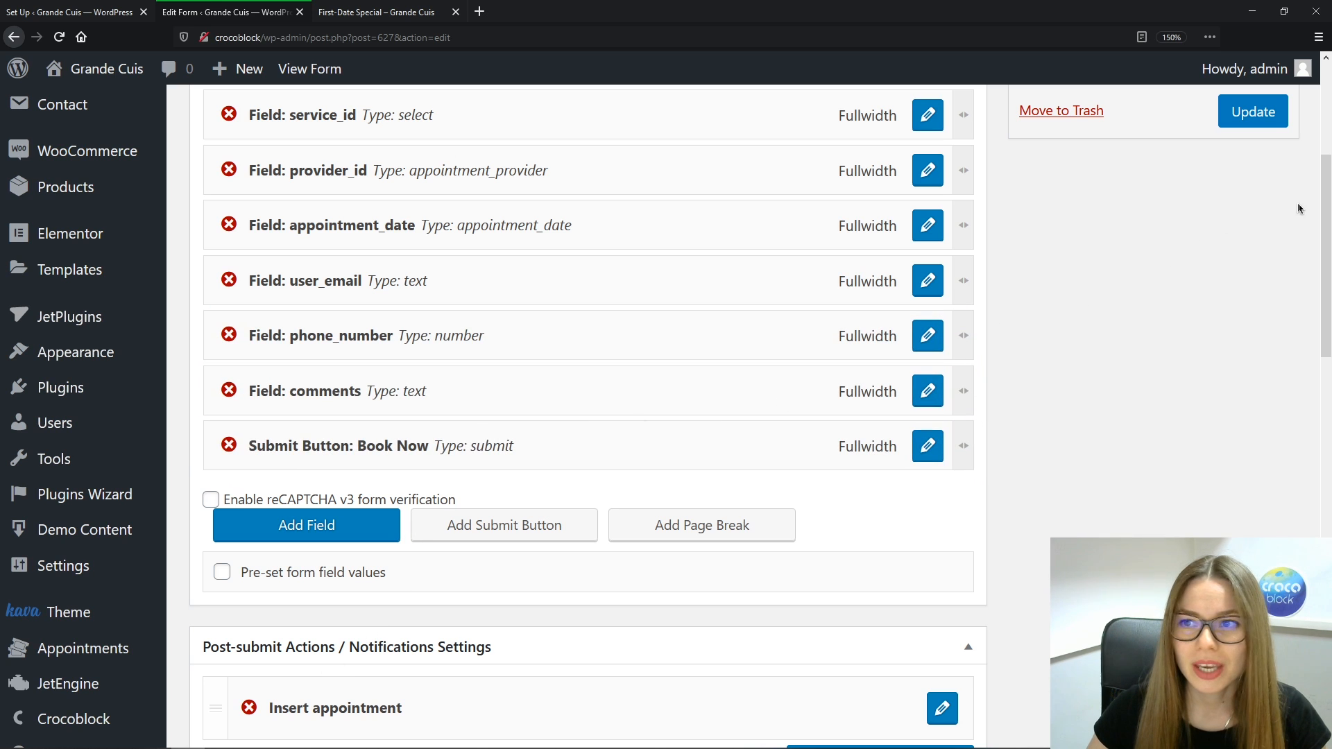
# In the Insert appointment action, map phone to phone_number and comments to comments
pyautogui.scroll(-4, 453, 448)
pyautogui.moveTo(1323, 268); pyautogui.dragTo(1323, 309)
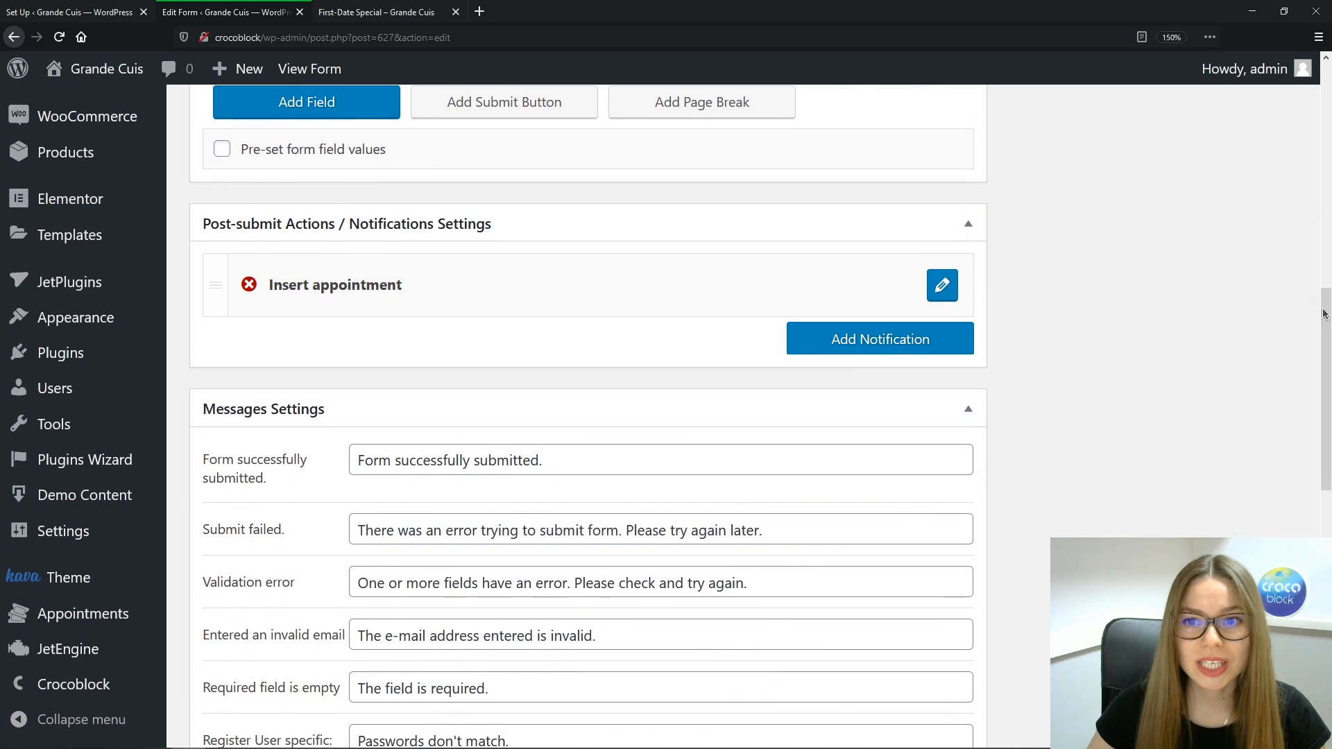
pyautogui.click(937, 287)
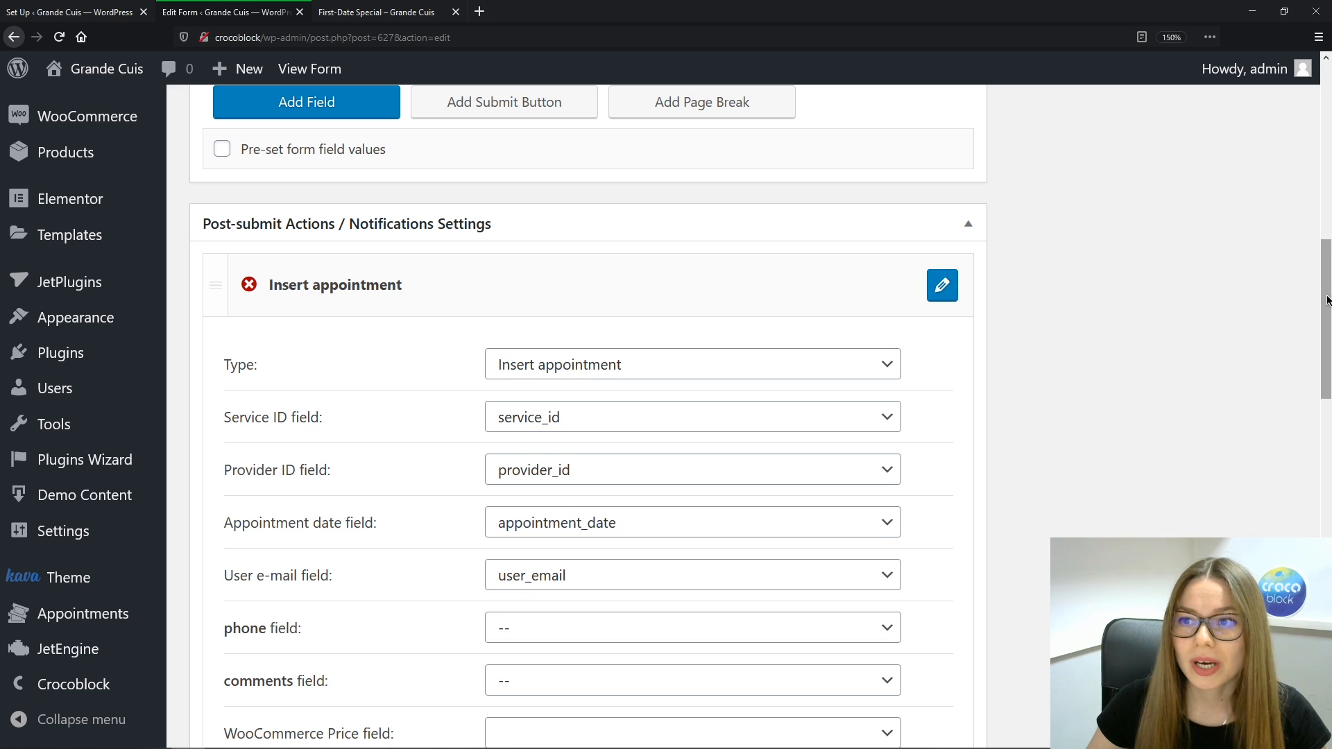
pyautogui.scroll(-5, 1069, 320)
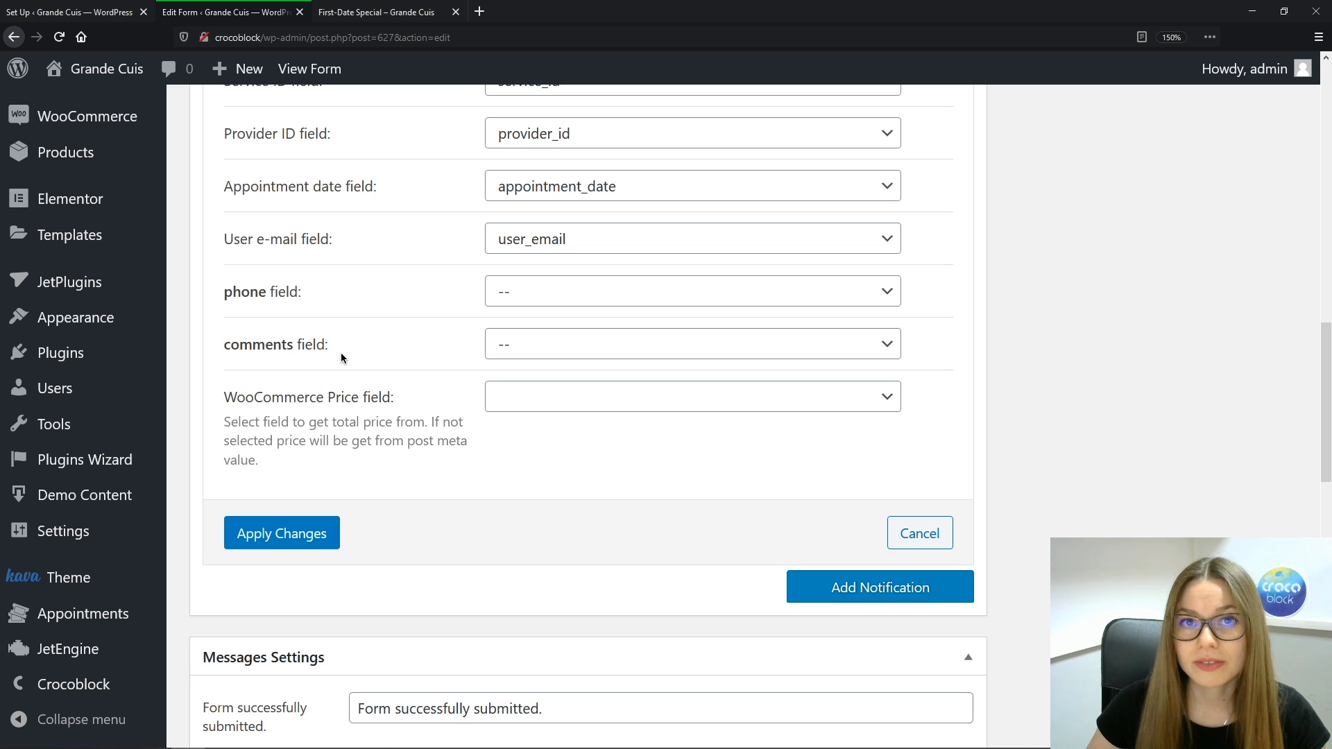
pyautogui.click(886, 297)
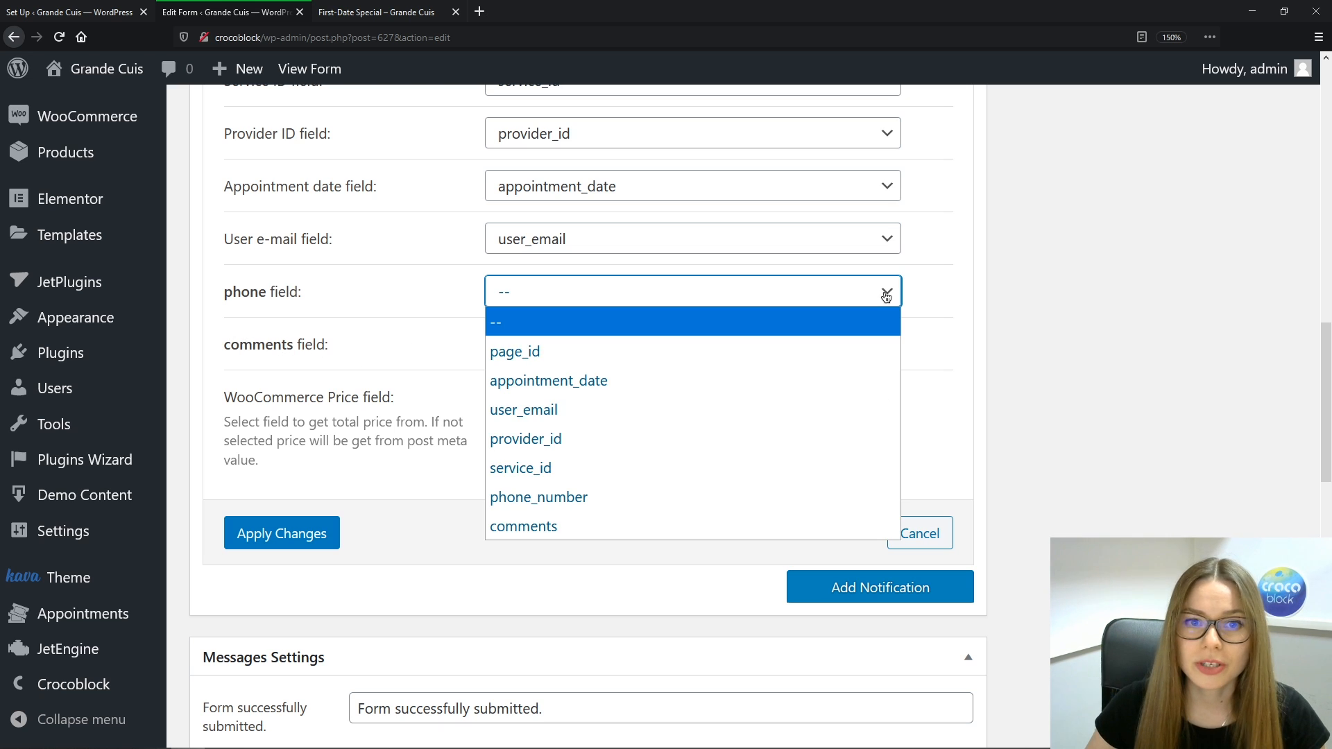
pyautogui.click(693, 496)
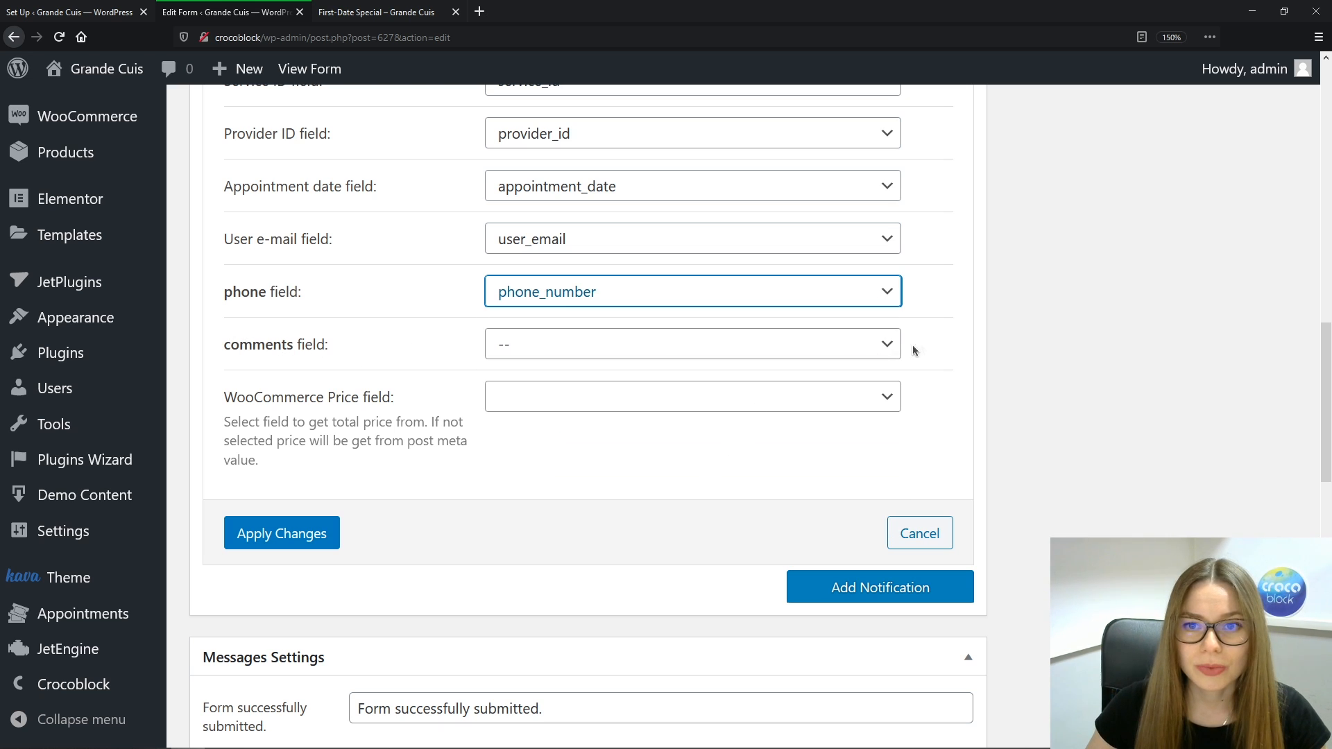
pyautogui.click(883, 346)
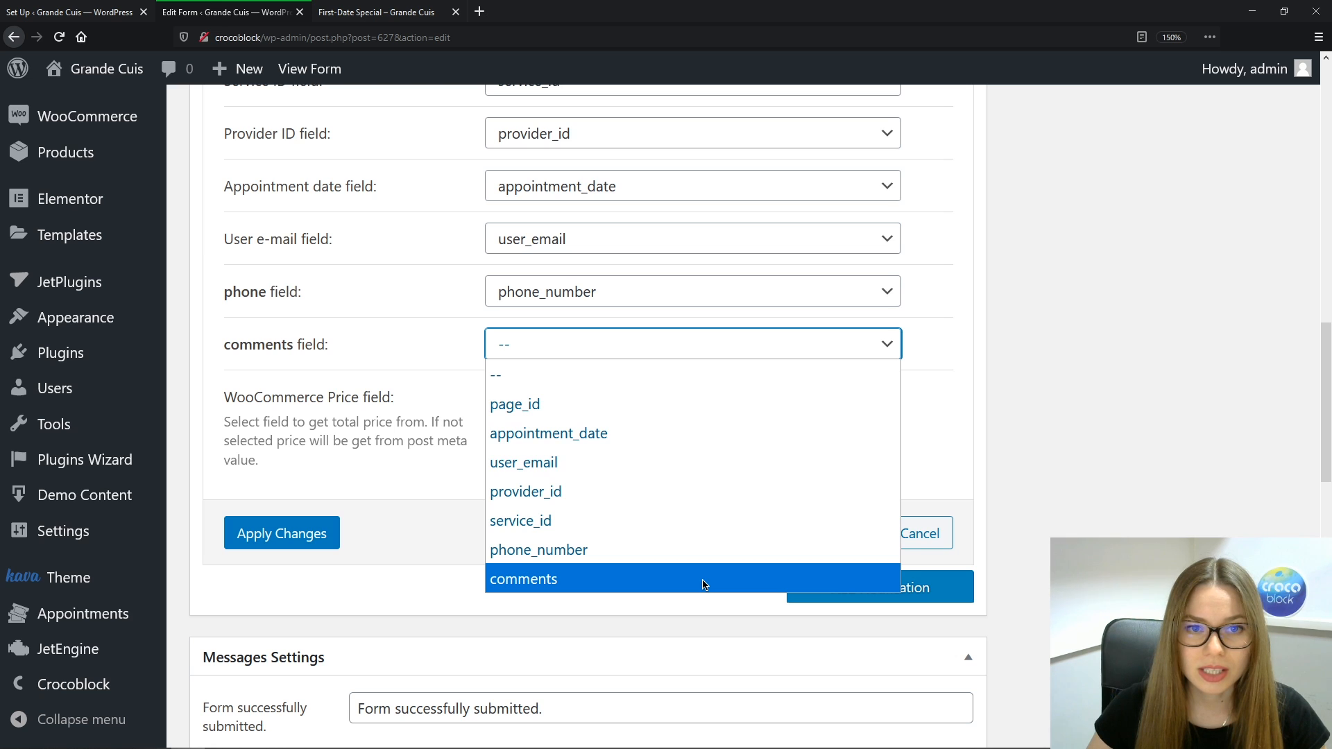
pyautogui.click(702, 584)
# Apply the action changes, update the Static Page Booking Form, and return to the Forms list
pyautogui.click(290, 540)
pyautogui.scroll(5, 1088, 514)
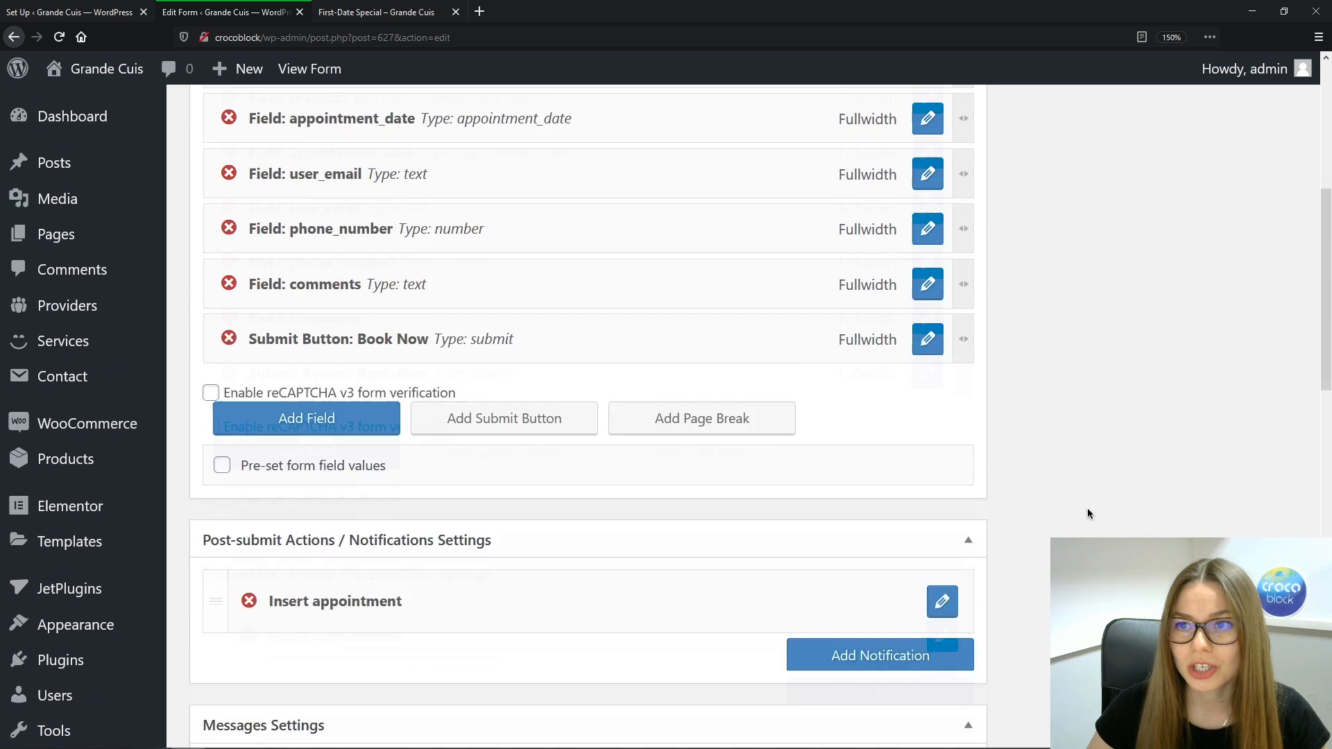
pyautogui.scroll(5, 1088, 513)
pyautogui.click(1256, 405)
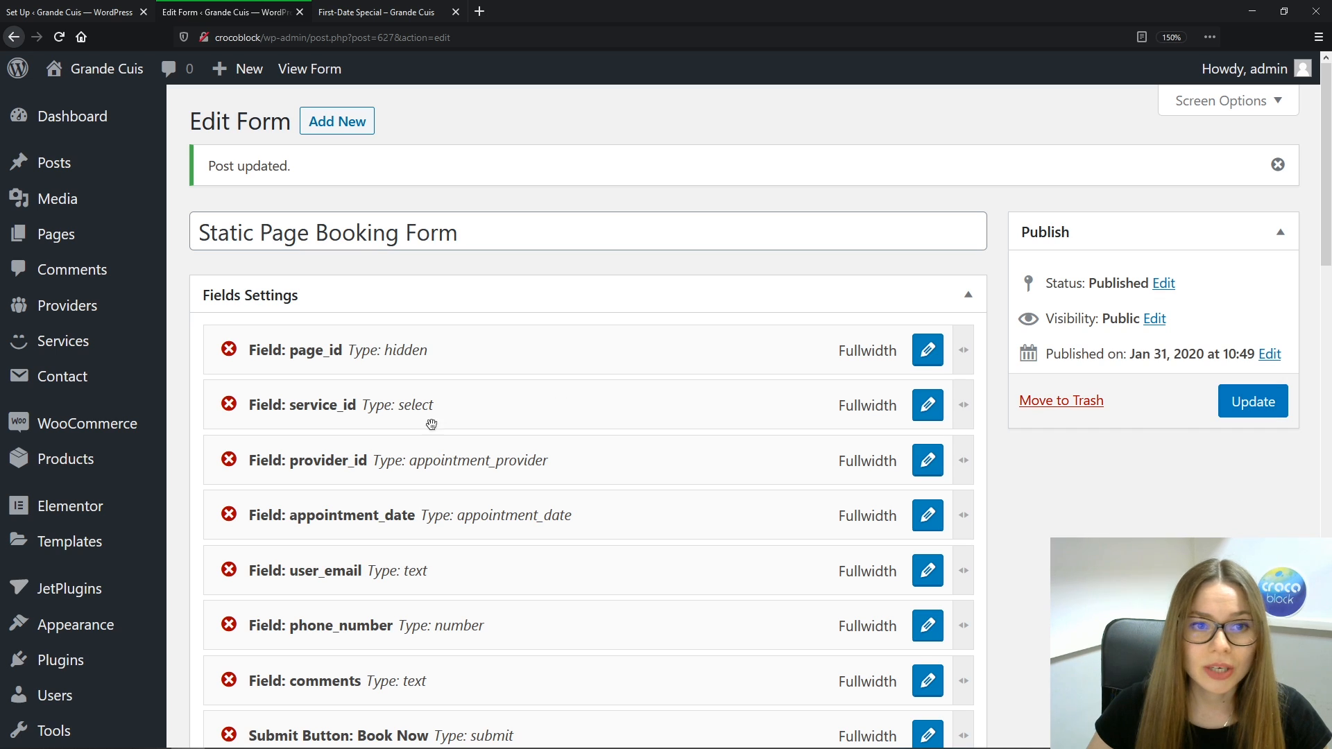
pyautogui.scroll(-5, 431, 422)
pyautogui.moveTo(90, 650)
pyautogui.click(201, 690)
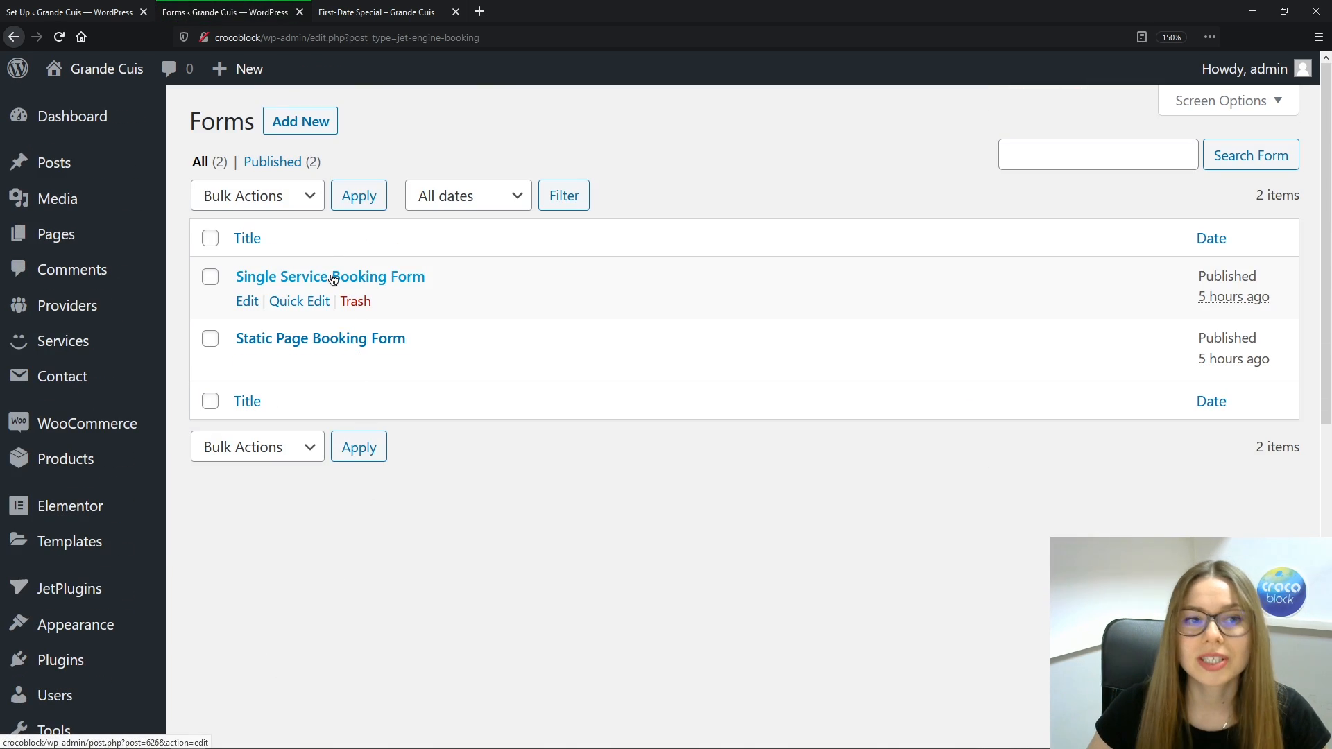
# In the Single Service Booking Form, add a Number field phone_number labelled Phone Number
pyautogui.click(332, 277)
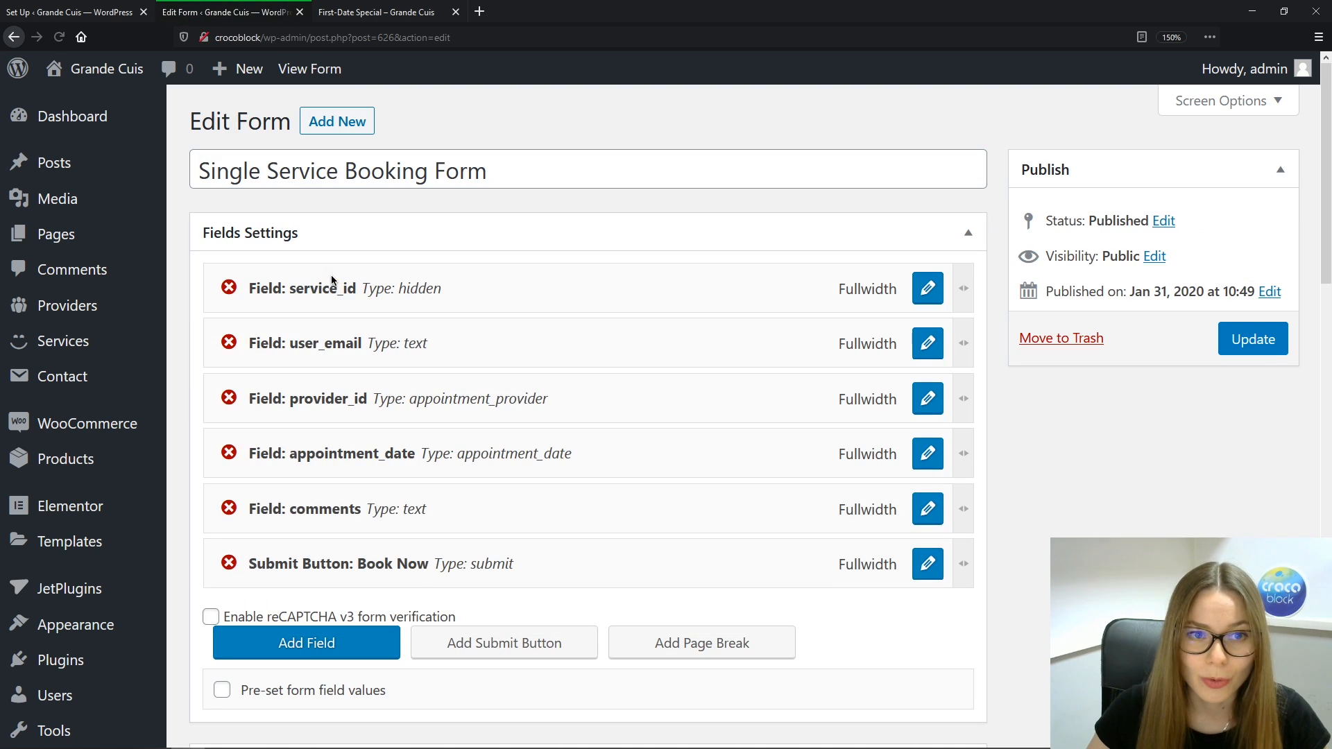
pyautogui.click(326, 656)
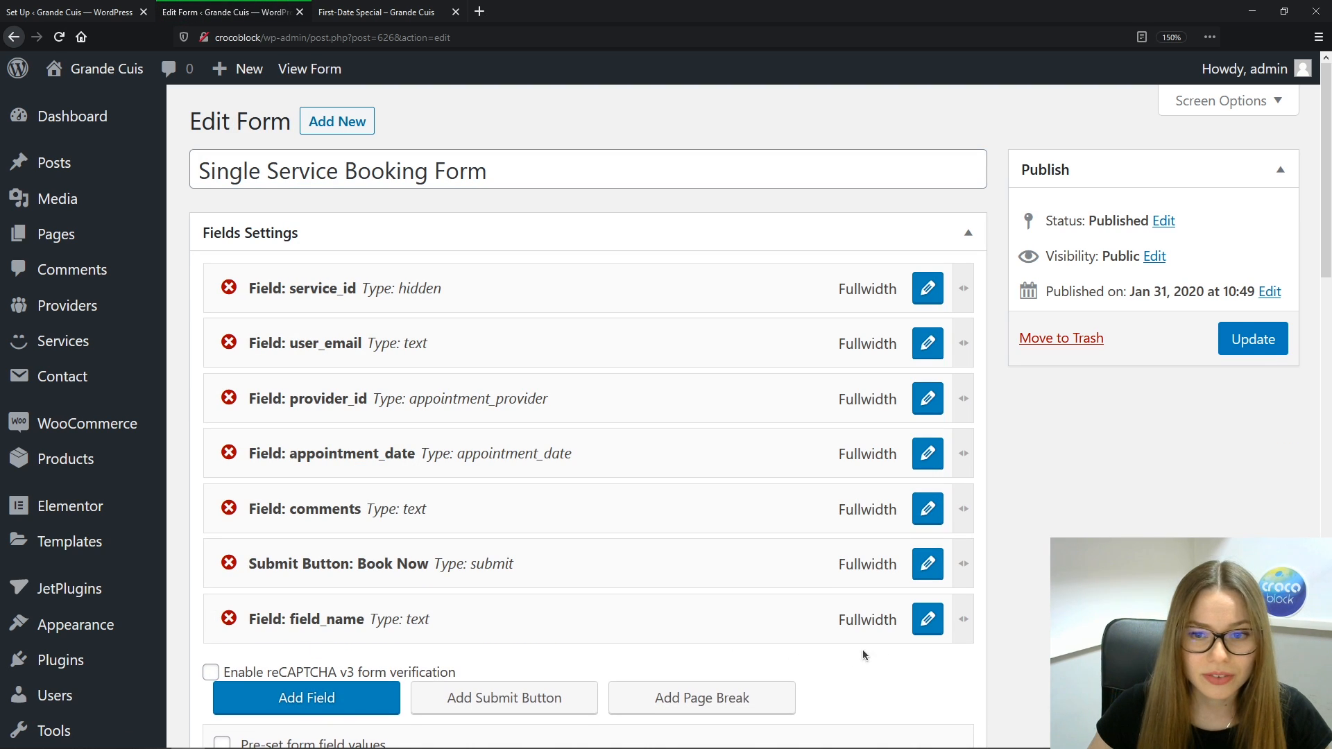
pyautogui.click(929, 620)
pyautogui.click(674, 366)
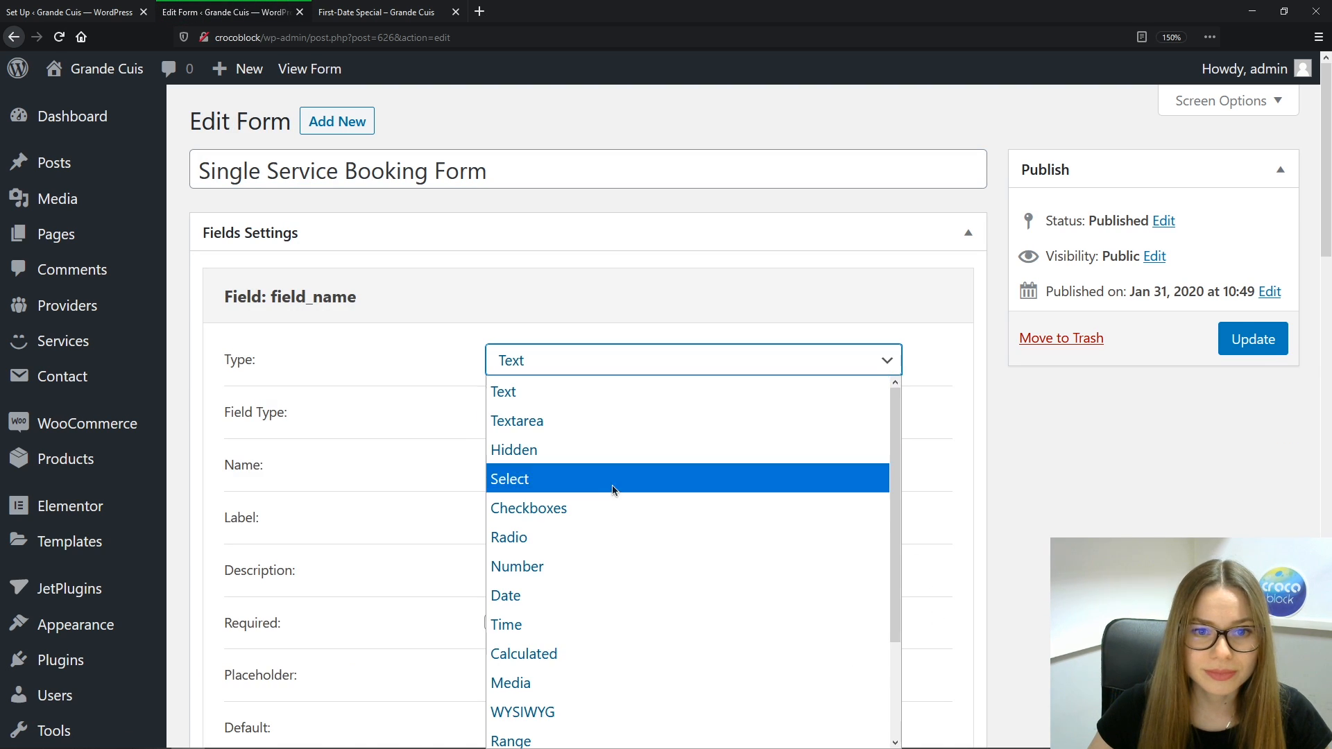
pyautogui.click(593, 570)
pyautogui.moveTo(573, 413); pyautogui.dragTo(494, 414)
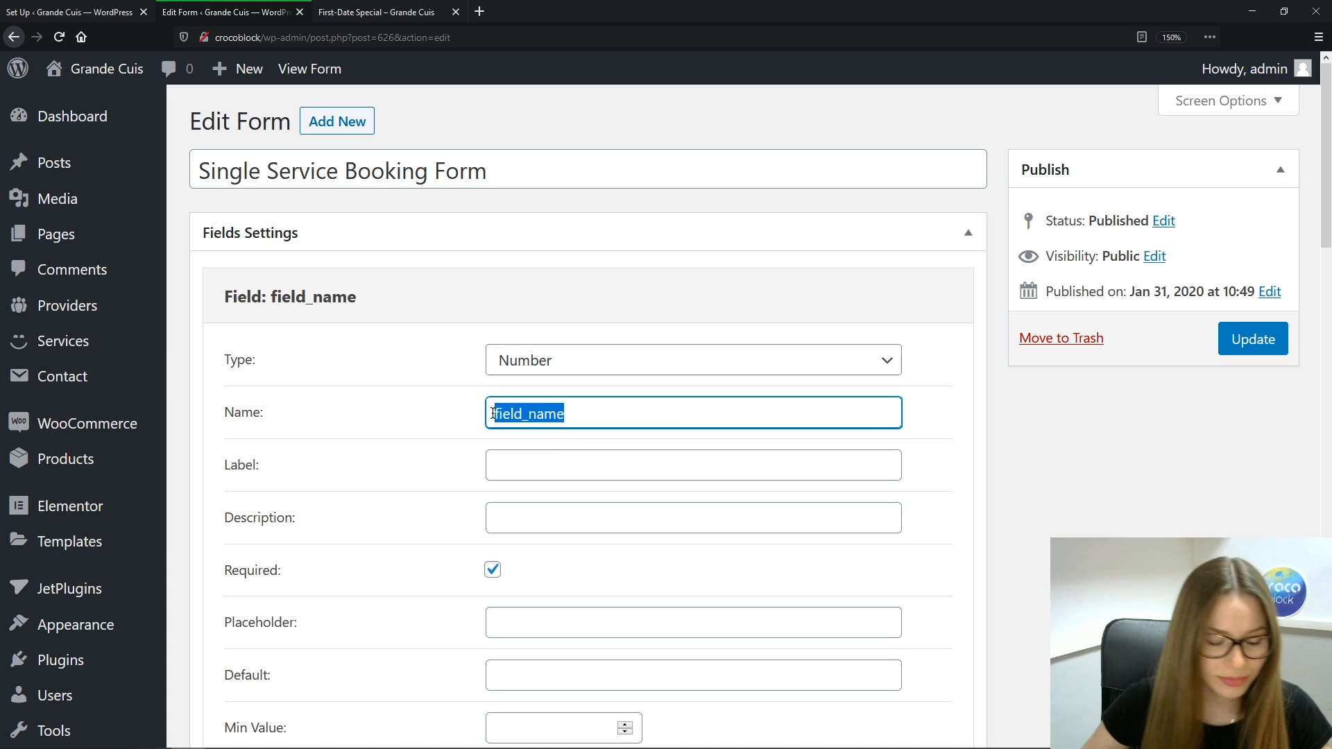
pyautogui.write('phon')
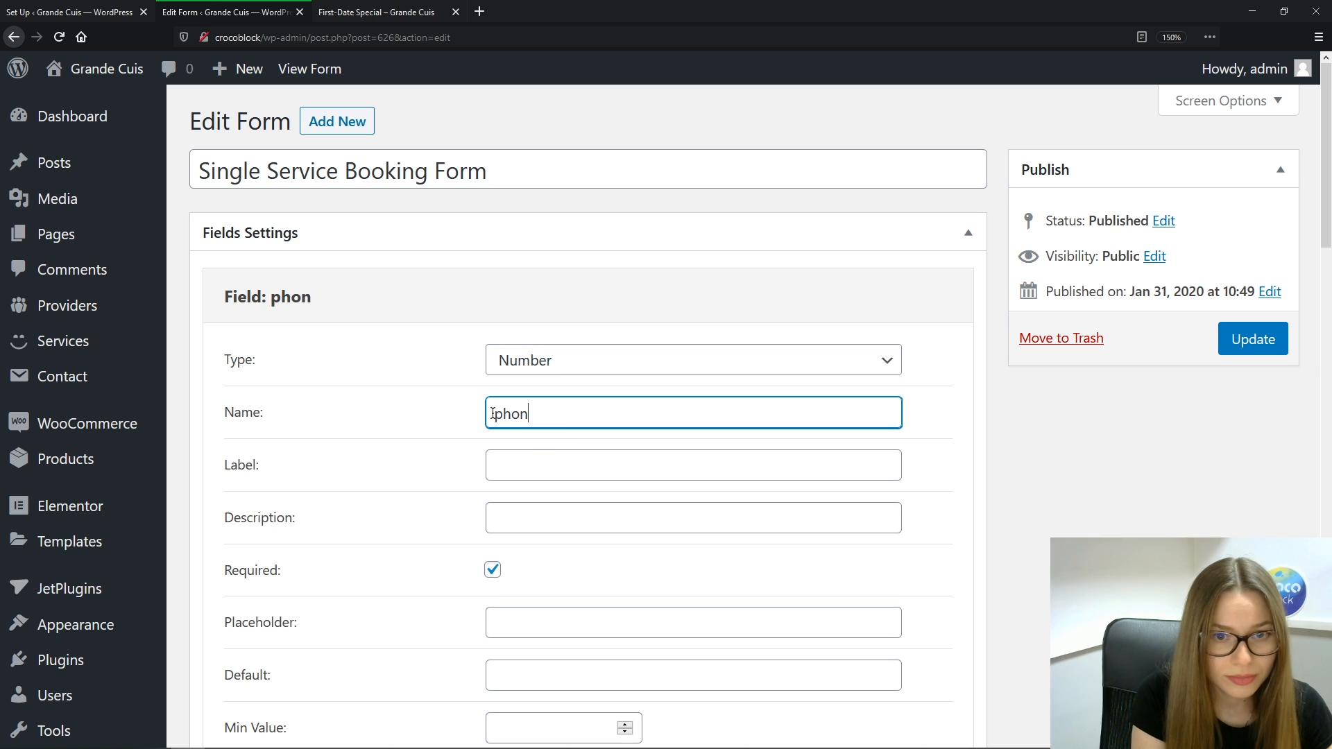
pyautogui.write('e_number')
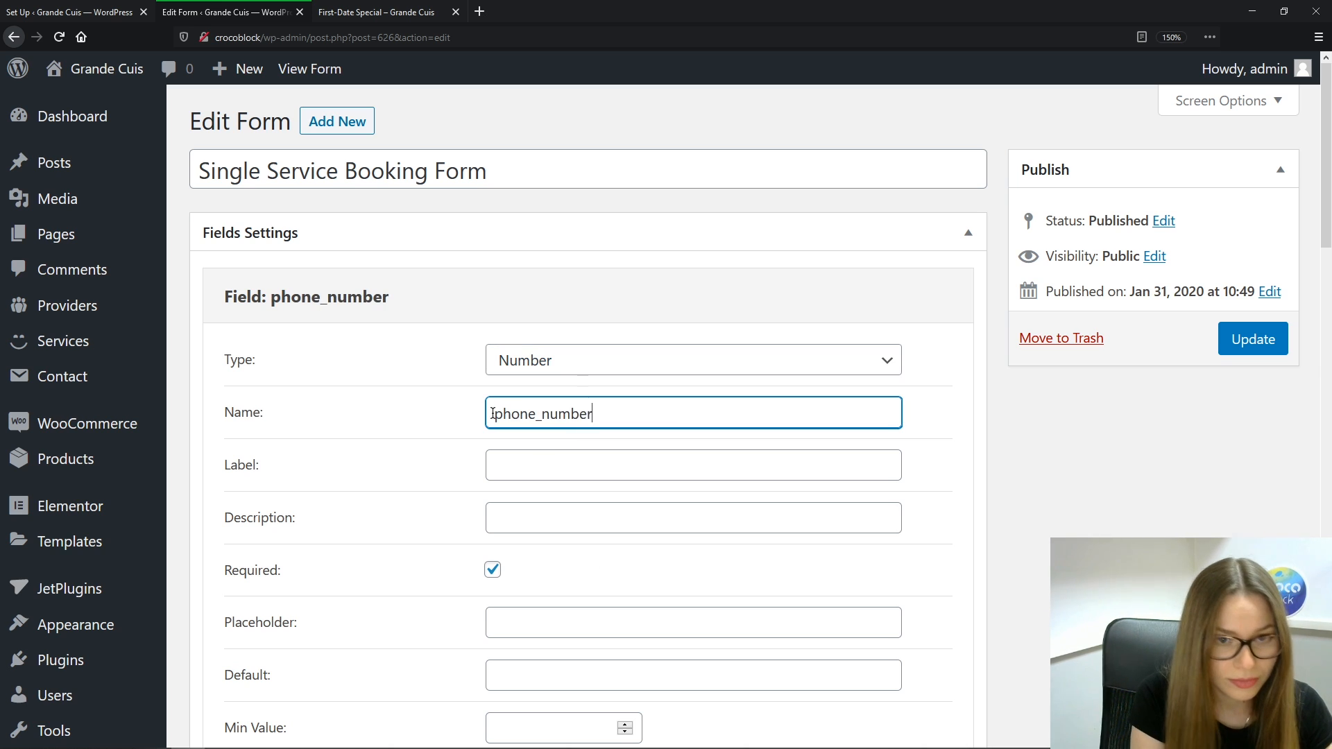
pyautogui.press('Tab')
pyautogui.write('P')
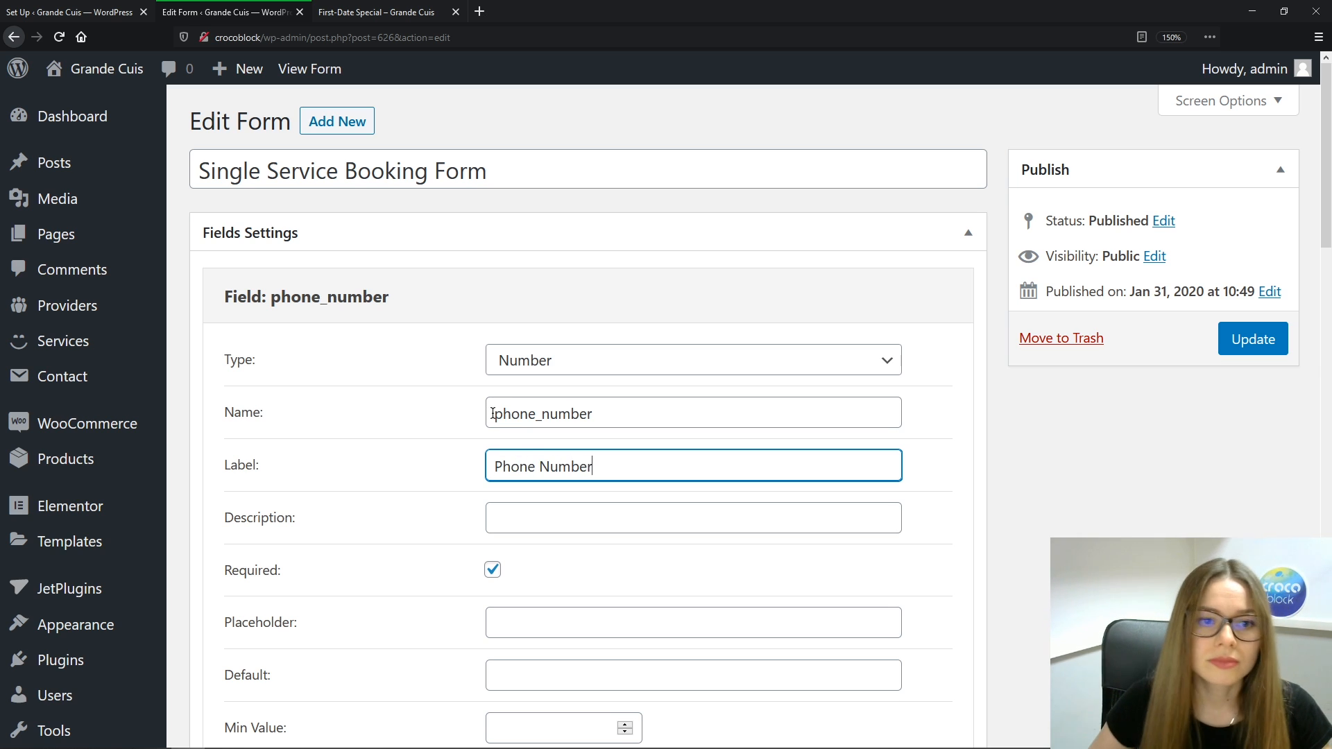
pyautogui.scroll(-6, 665, 497)
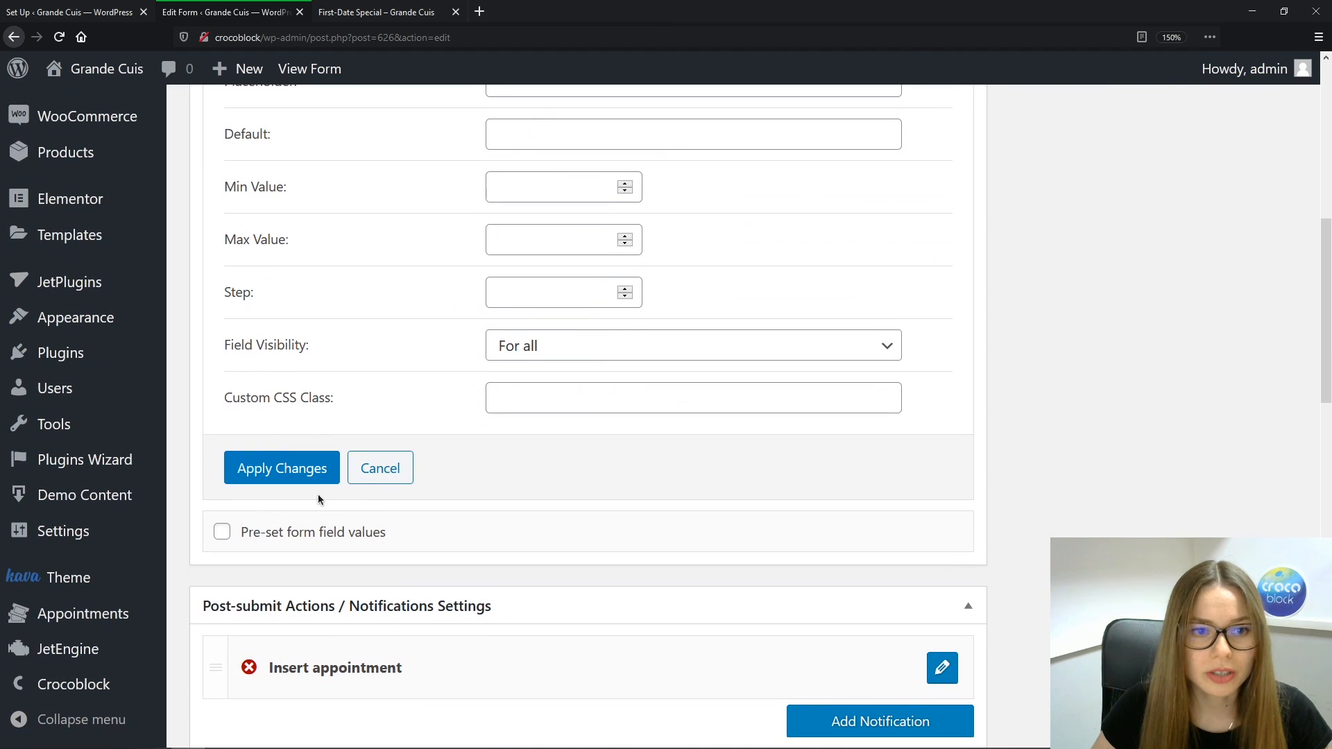
pyautogui.click(278, 467)
# Add an optional comments field labelled Comments and move Book Now below the new fields
pyautogui.click(345, 163)
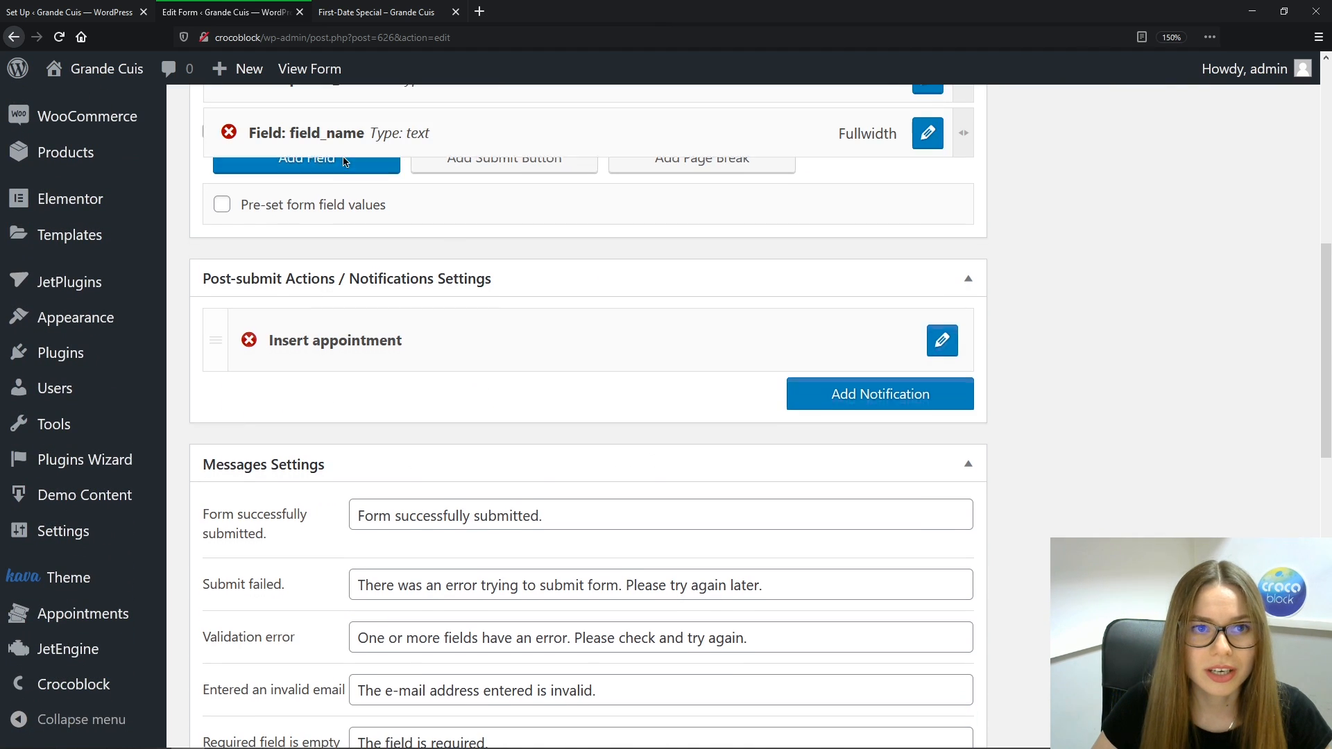
pyautogui.click(928, 133)
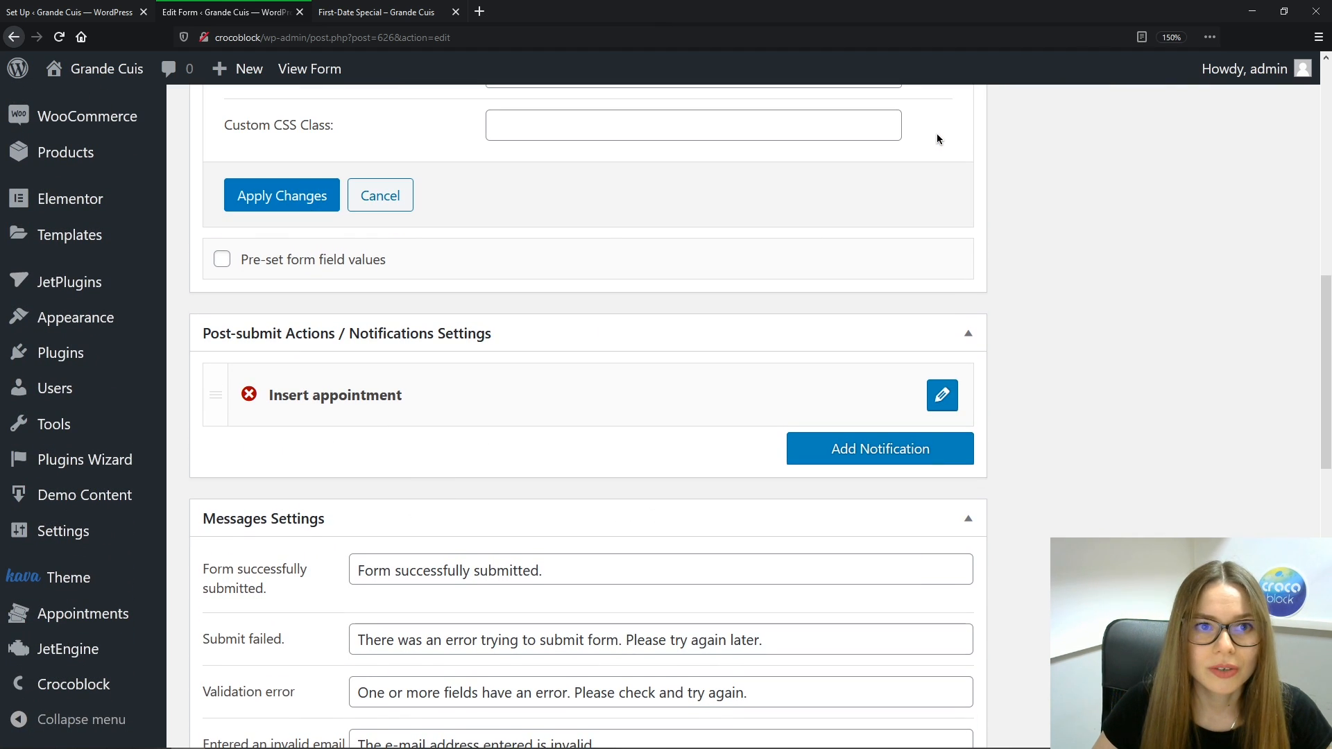
pyautogui.scroll(15, 902, 402)
pyautogui.scroll(-2, 913, 435)
pyautogui.moveTo(566, 358); pyautogui.dragTo(421, 361)
pyautogui.write('comments')
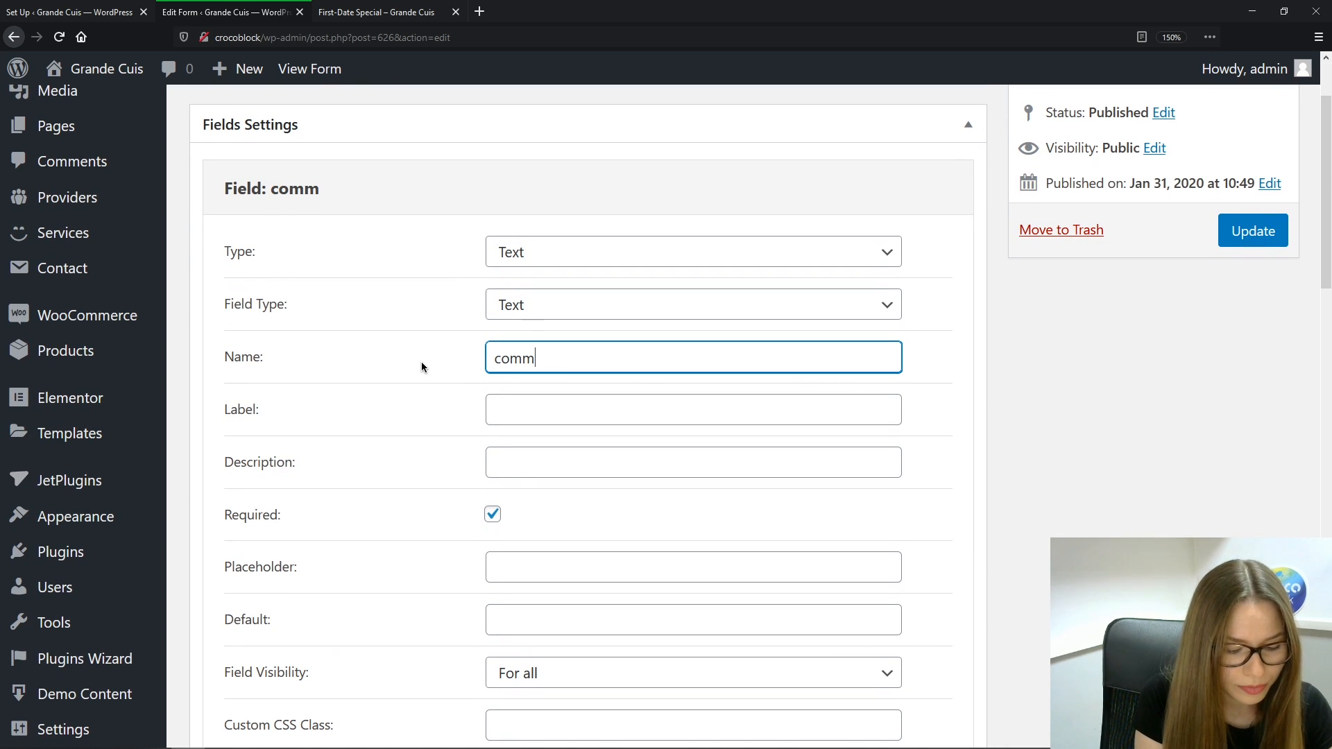
pyautogui.press('Tab')
pyautogui.write('Com')
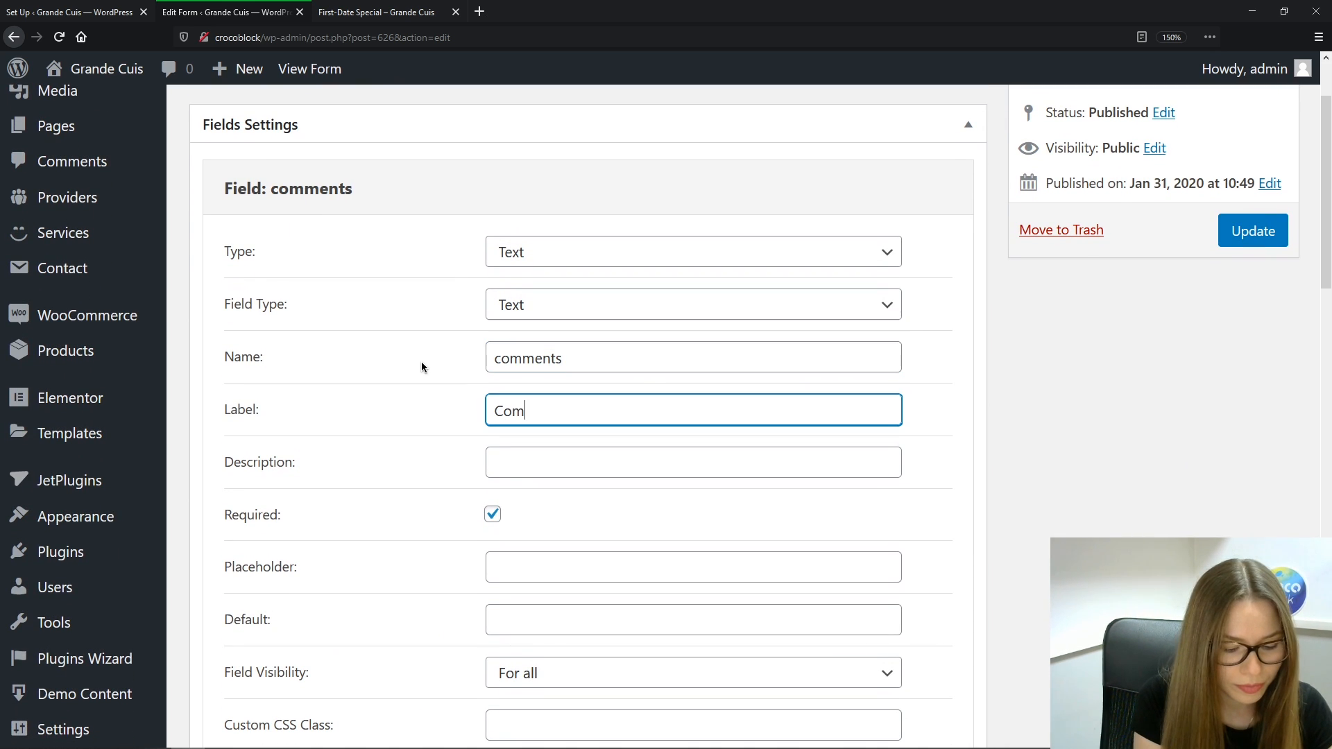
pyautogui.write('ments')
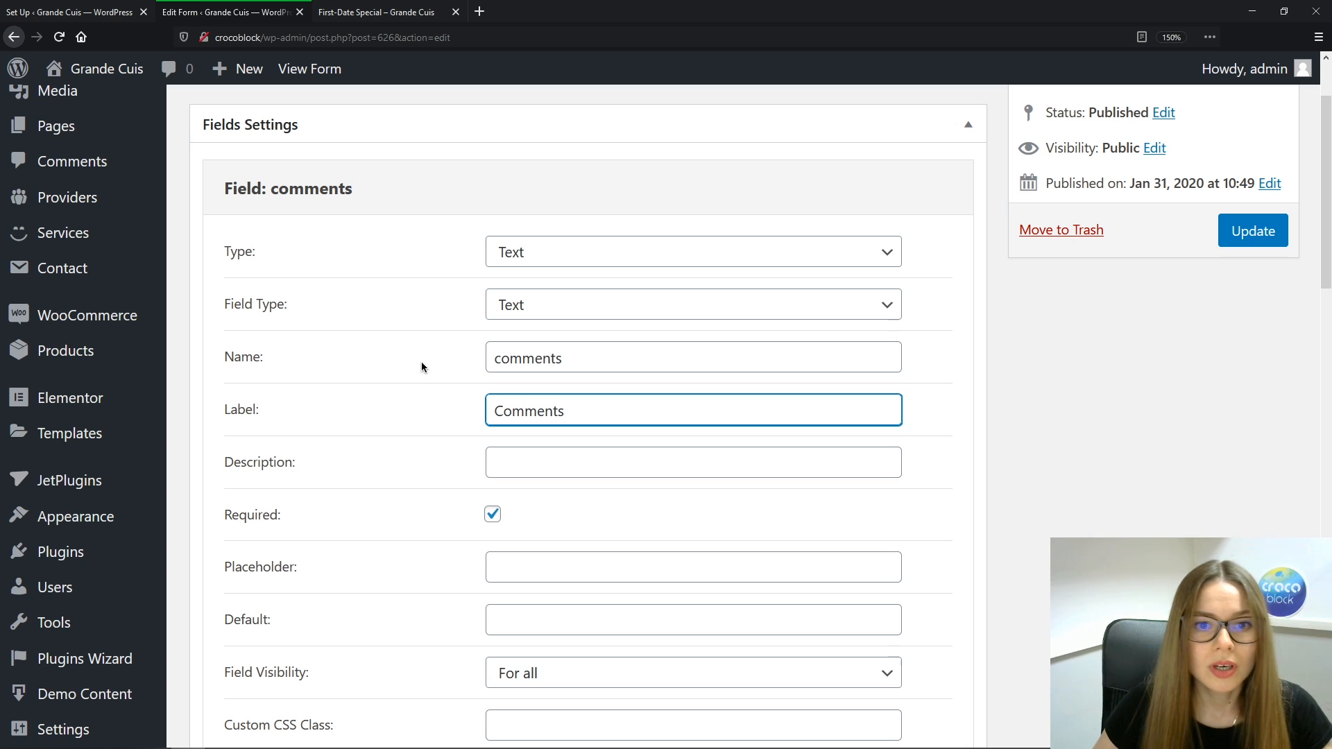
pyautogui.click(494, 514)
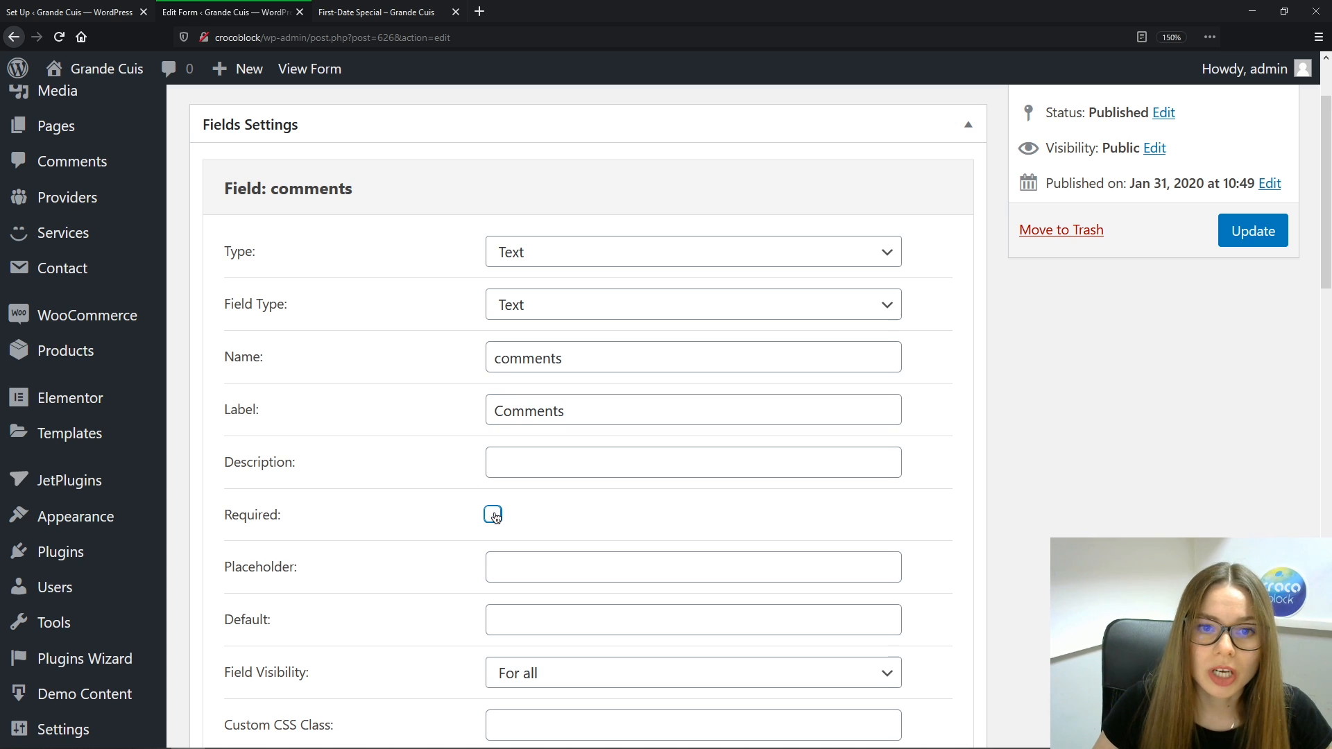
pyautogui.scroll(-3, 367, 562)
pyautogui.click(308, 575)
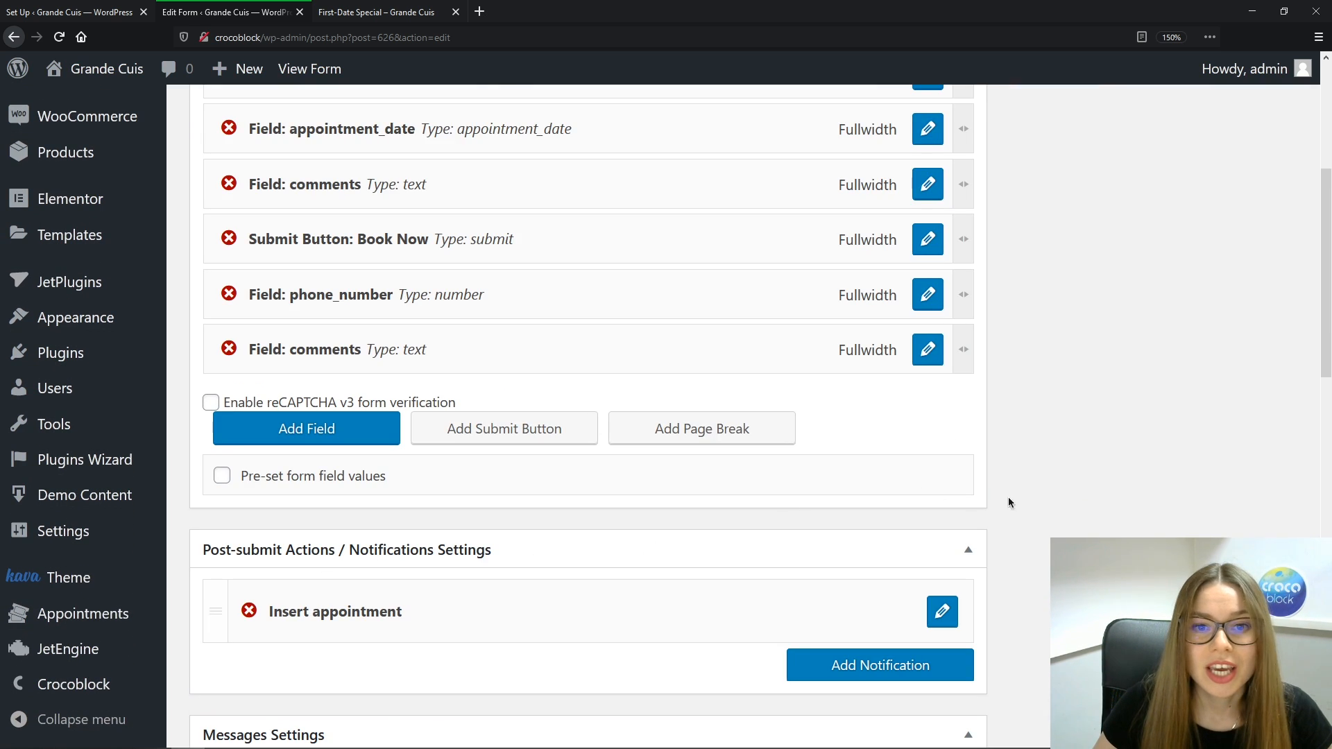
pyautogui.moveTo(423, 231); pyautogui.dragTo(528, 357)
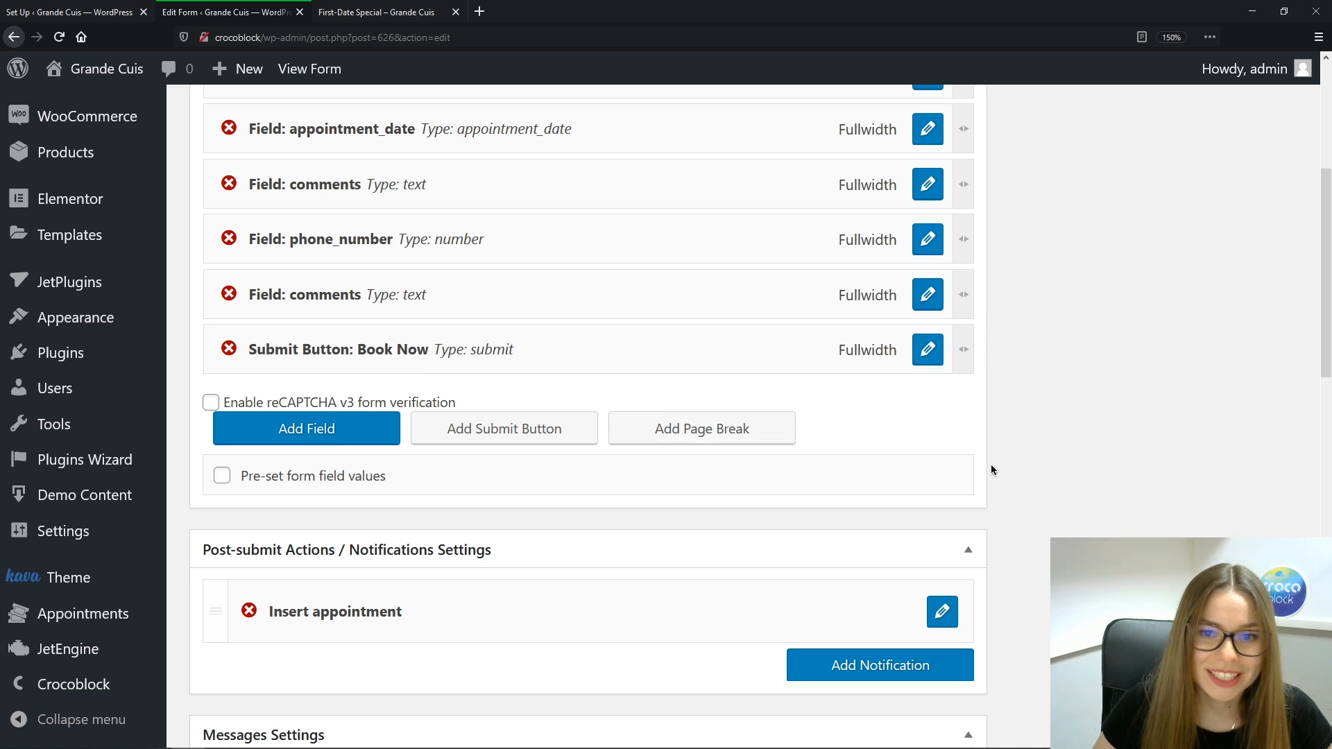
# In Insert appointment, map the phone field to phone_number and the comments field to comments
pyautogui.scroll(-3, 991, 464)
pyautogui.click(942, 395)
pyautogui.scroll(-4, 1038, 407)
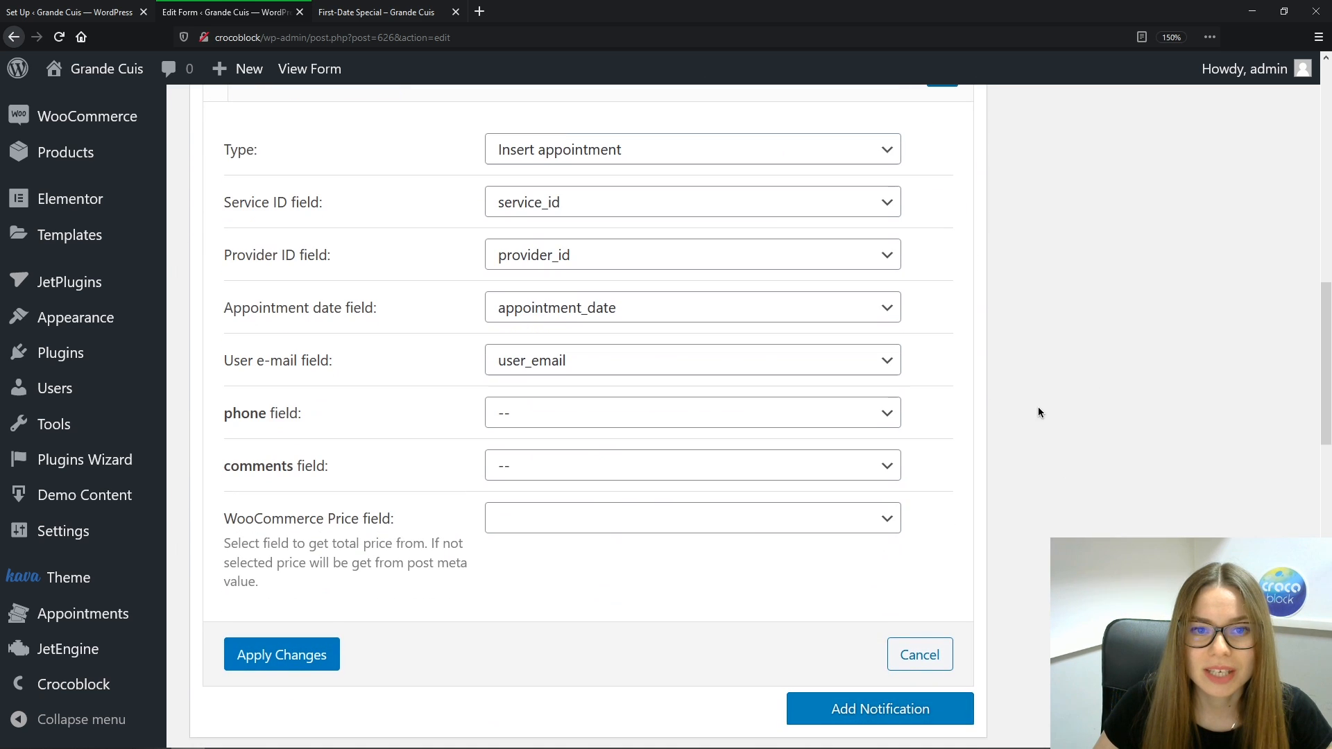
pyautogui.click(888, 415)
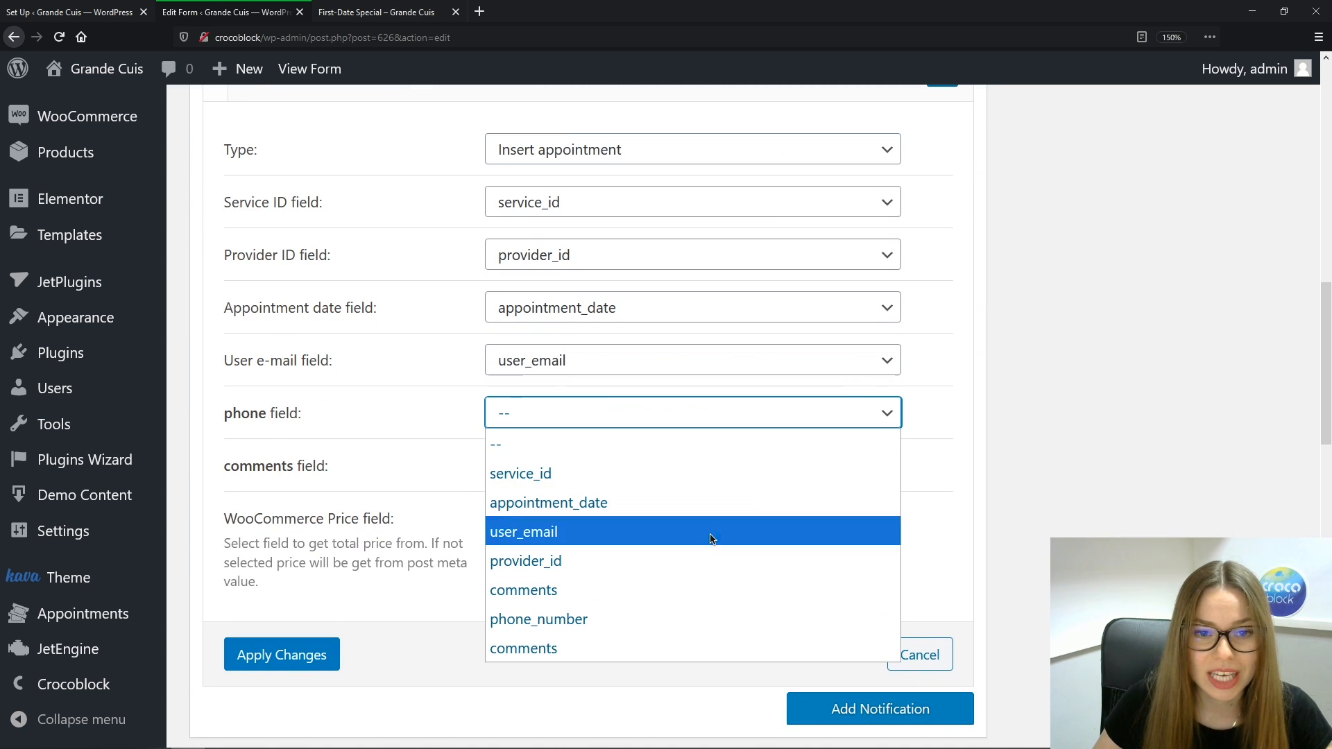
pyautogui.click(679, 619)
pyautogui.click(853, 466)
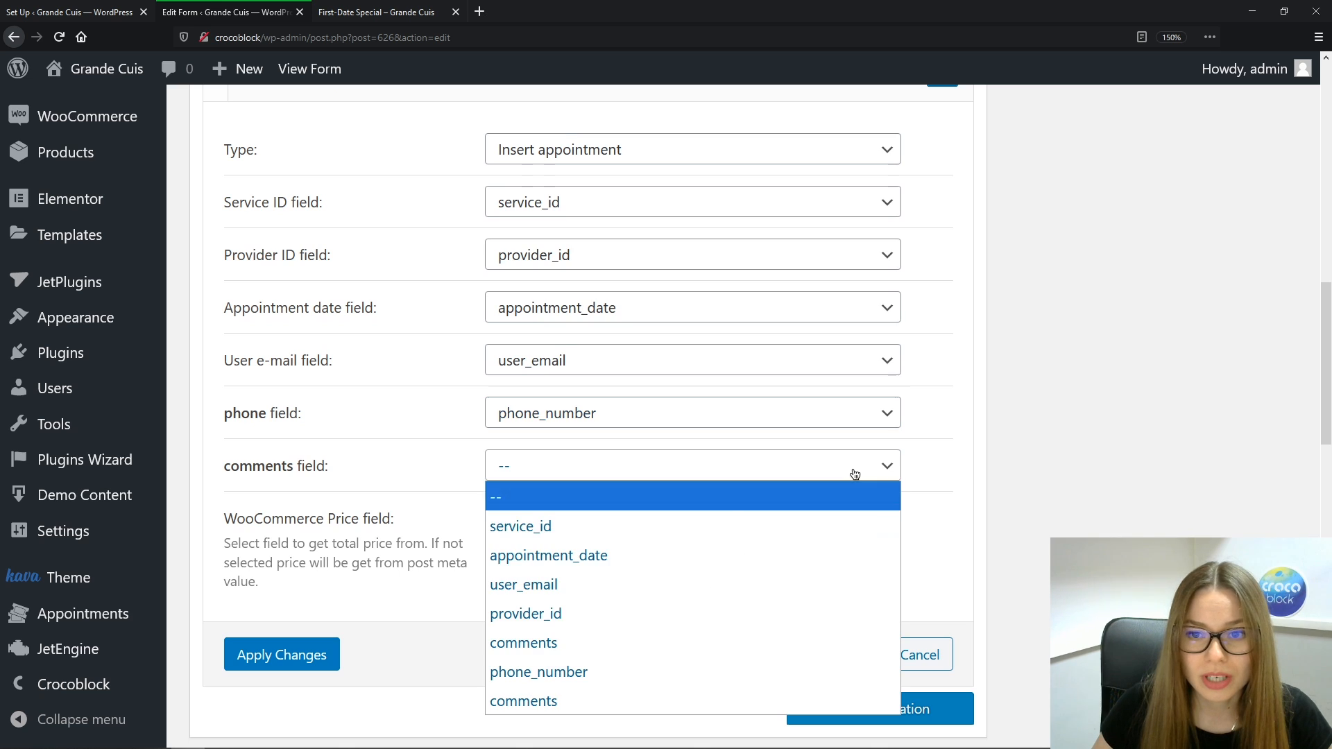
pyautogui.click(616, 702)
# Apply the action changes, update the Single Service Booking Form, and go to the Dashboard
pyautogui.click(282, 655)
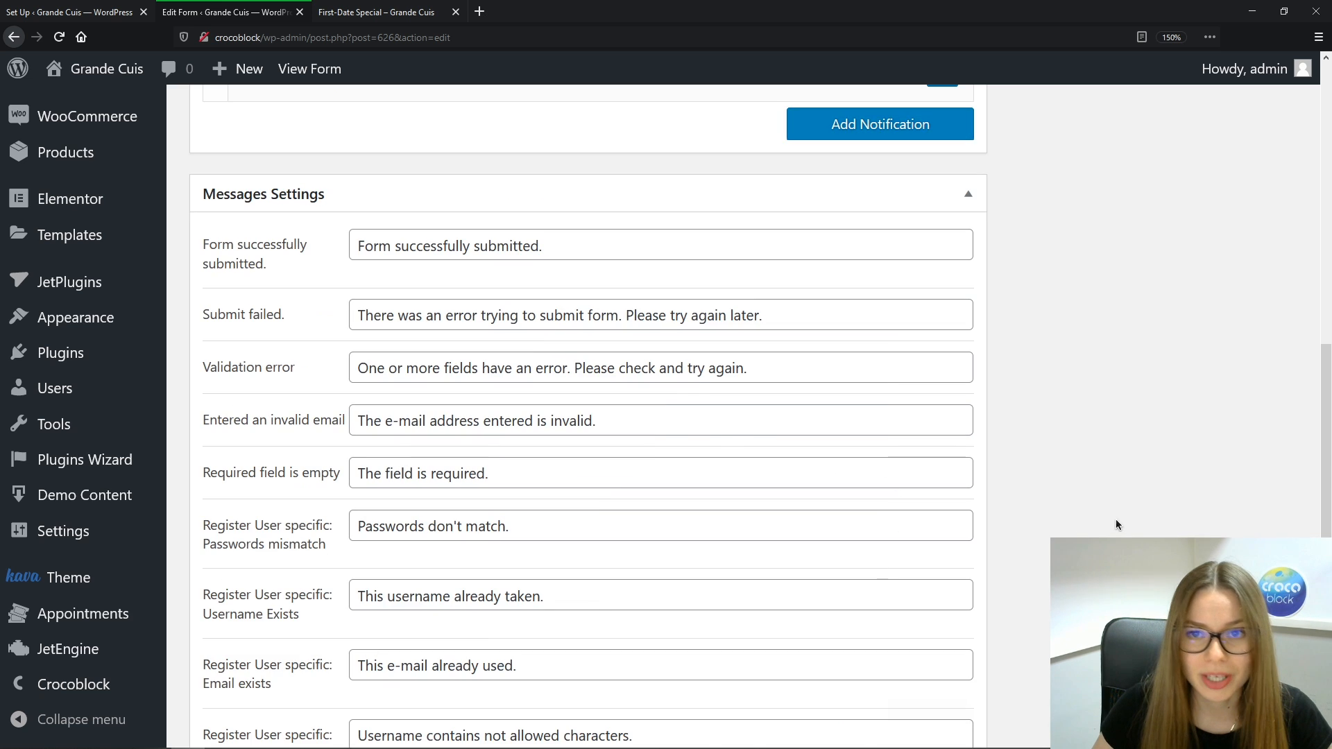
pyautogui.scroll(15, 1115, 519)
pyautogui.click(1251, 339)
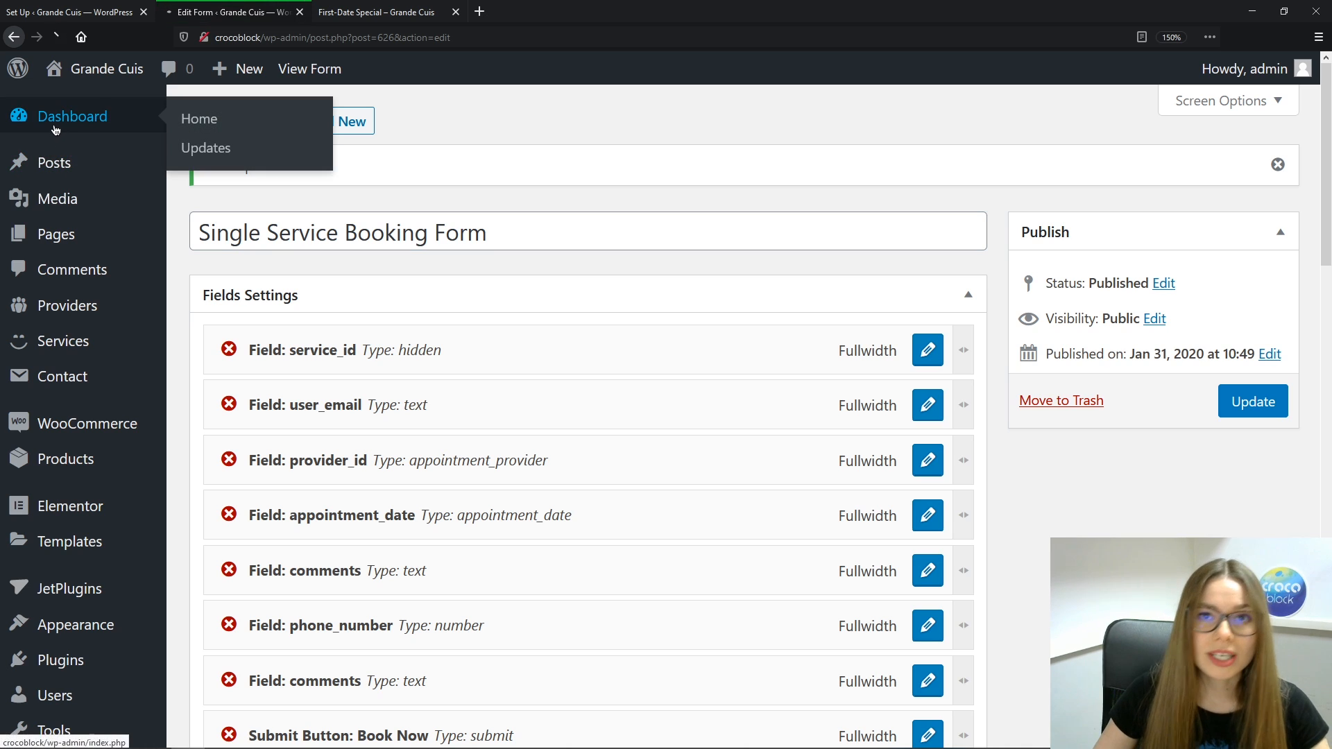
pyautogui.click(57, 119)
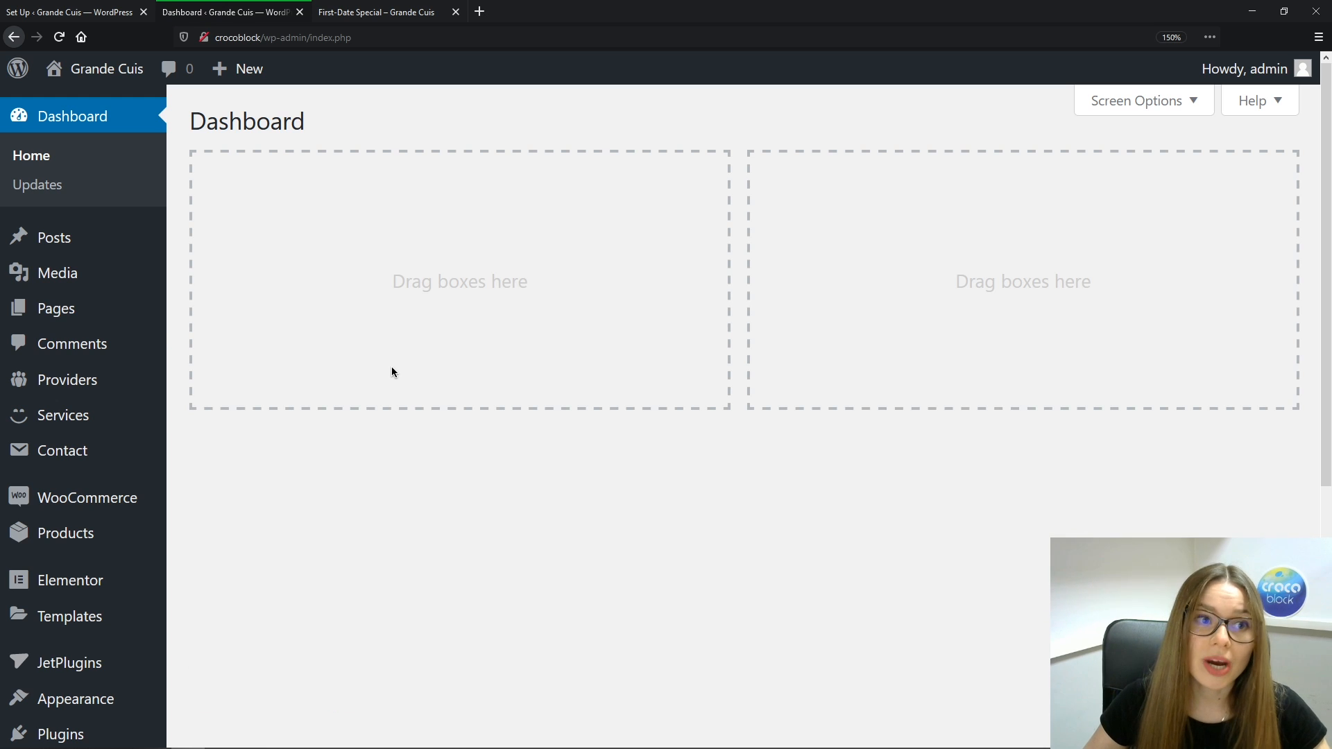
# Open the Our Services page in Elementor and scroll to the services cards
pyautogui.click(97, 313)
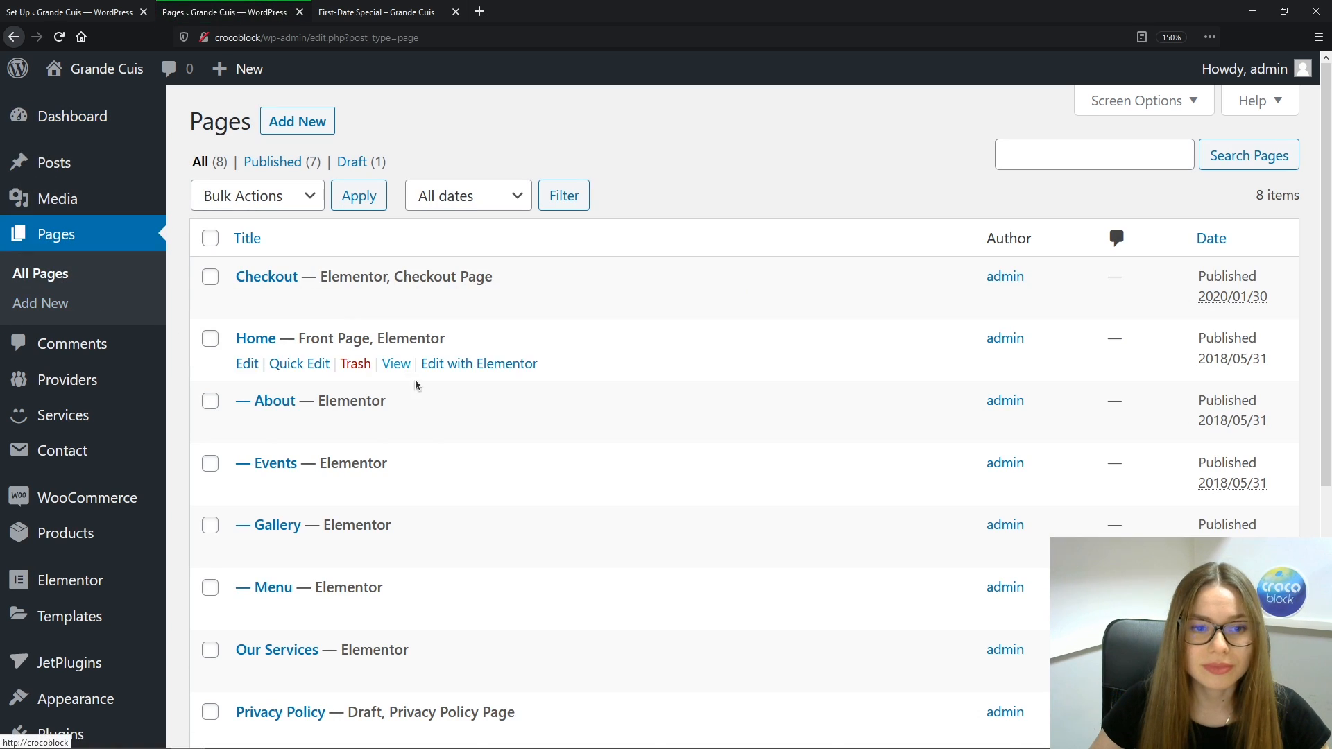
pyautogui.moveTo(452, 648)
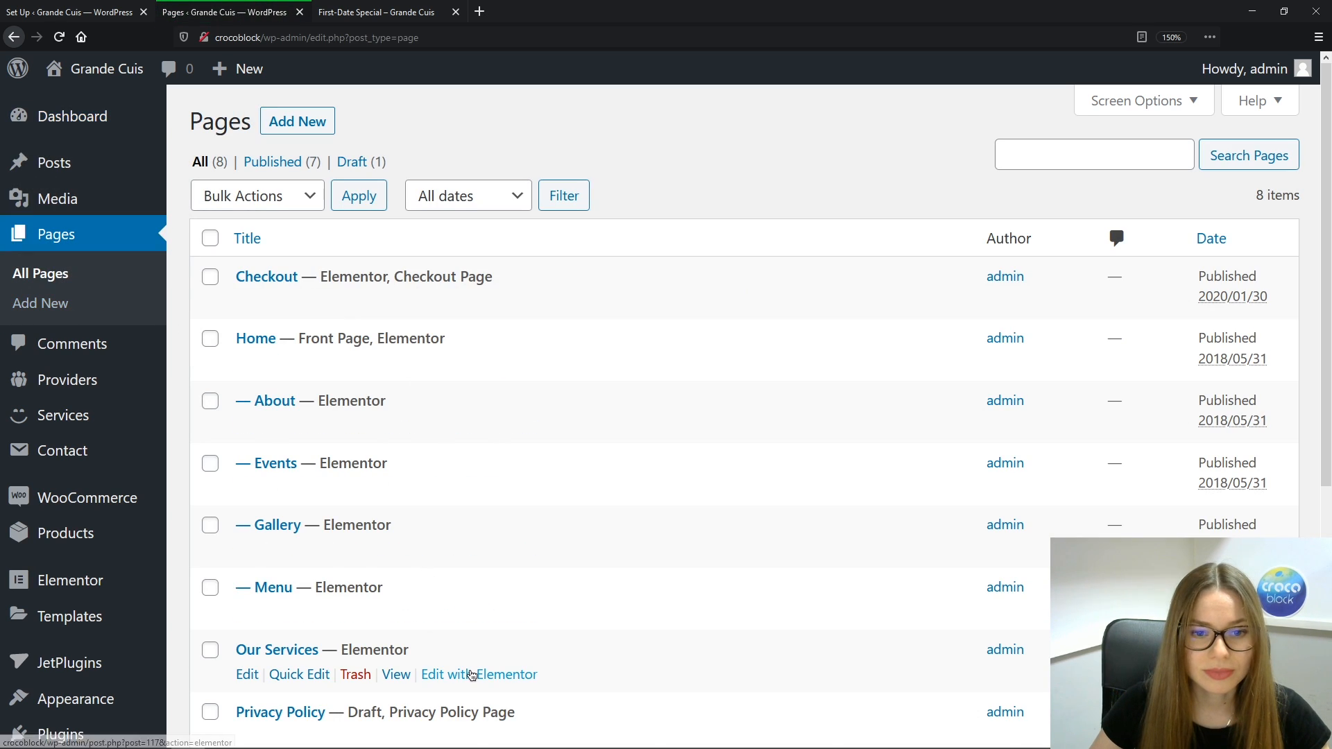
pyautogui.click(471, 676)
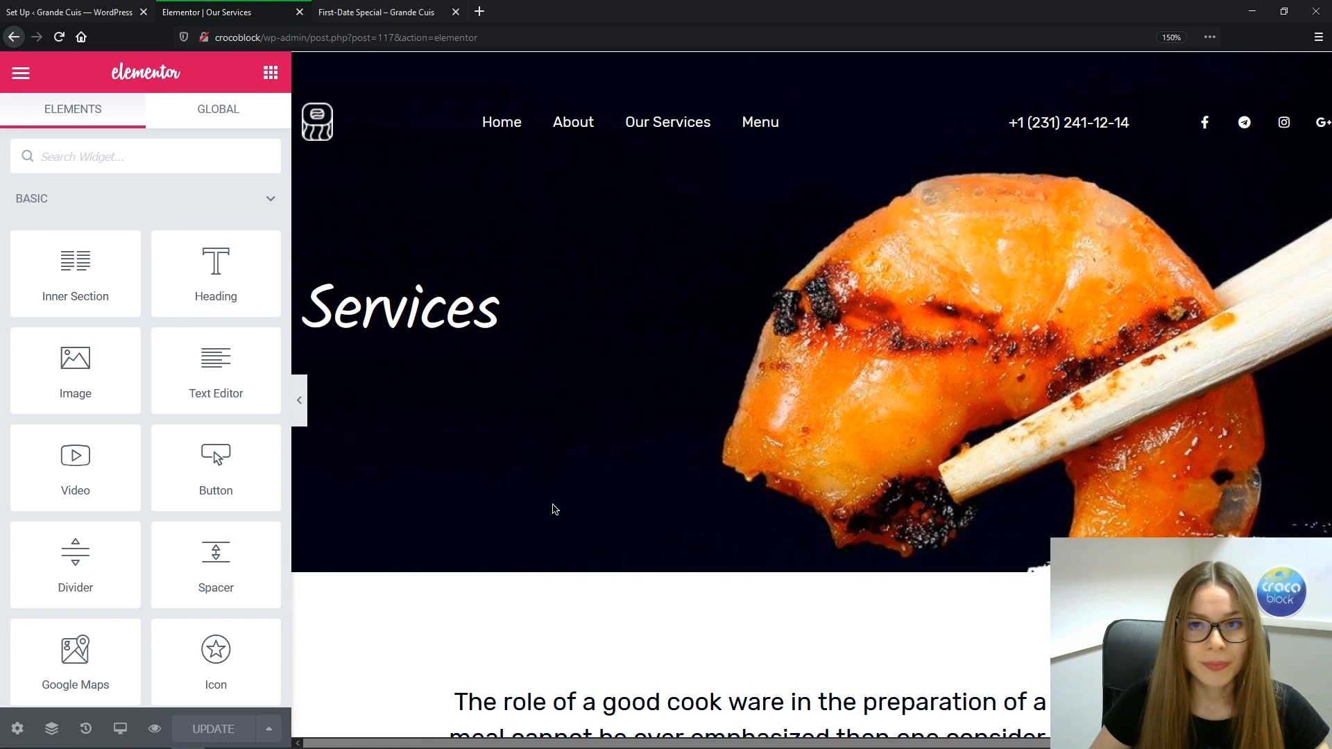
pyautogui.scroll(-5, 1221, 396)
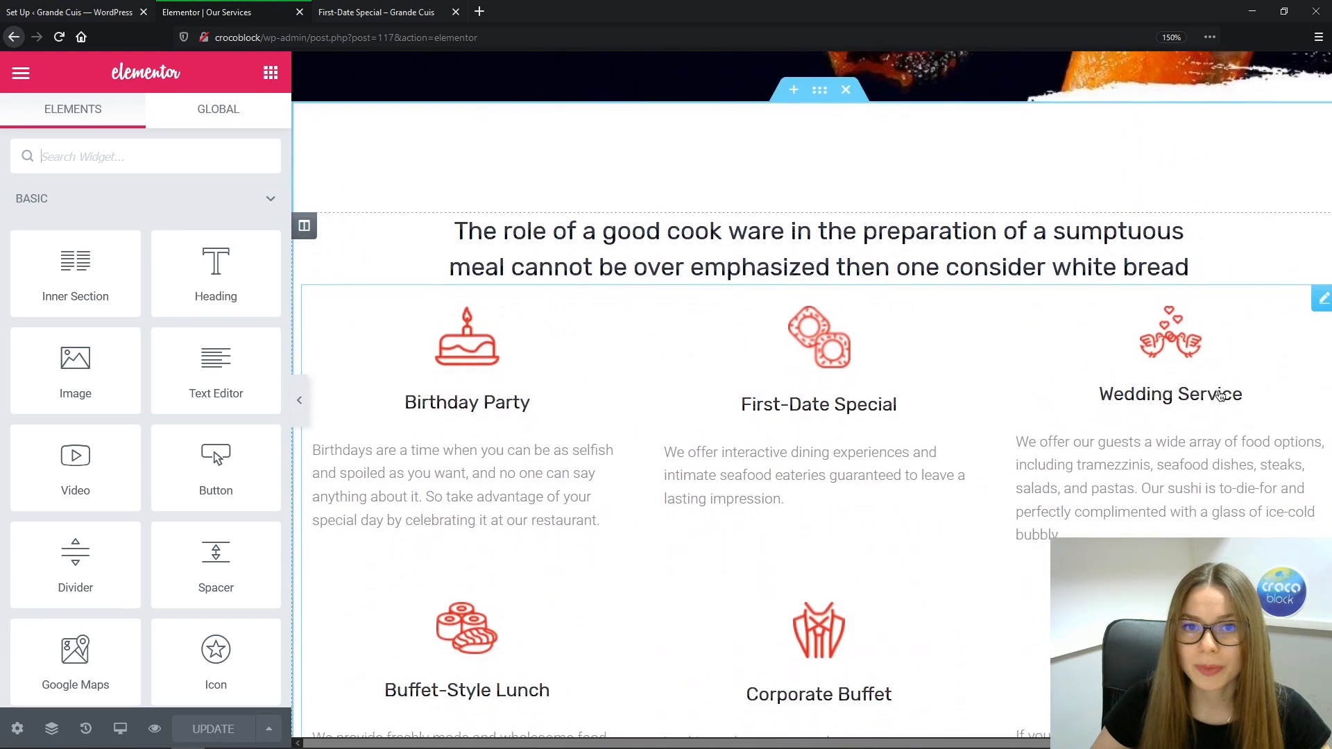
pyautogui.scroll(-2, 1221, 396)
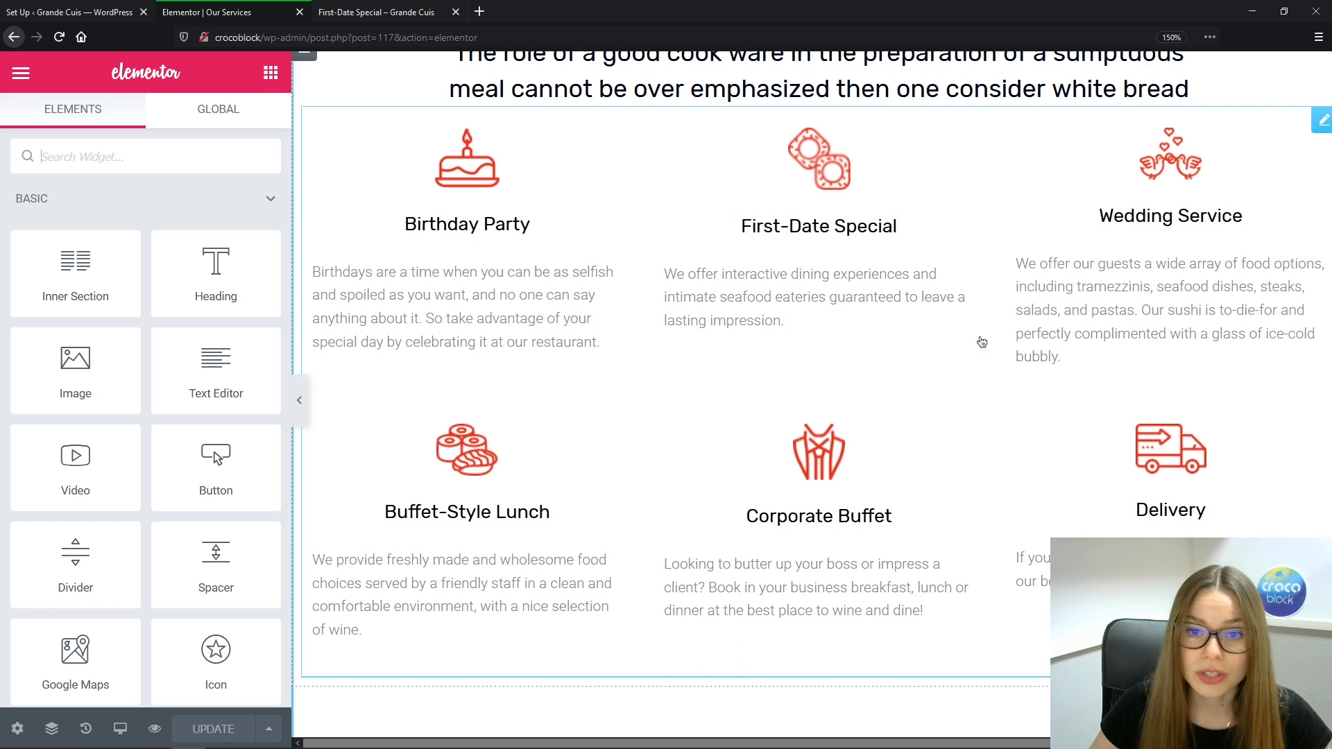
pyautogui.scroll(-5, 982, 342)
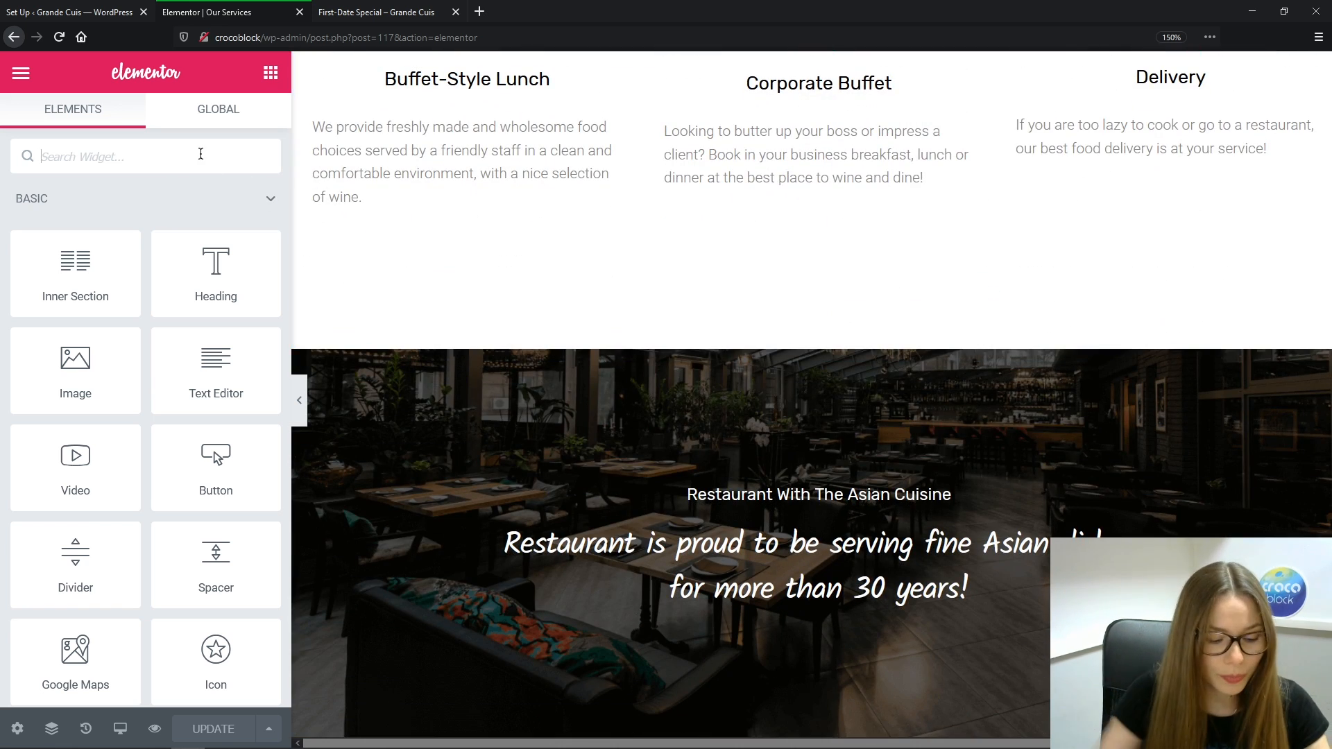
# Drag a Form widget below the services cards and select the Static Page Booking Form
pyautogui.write('form')
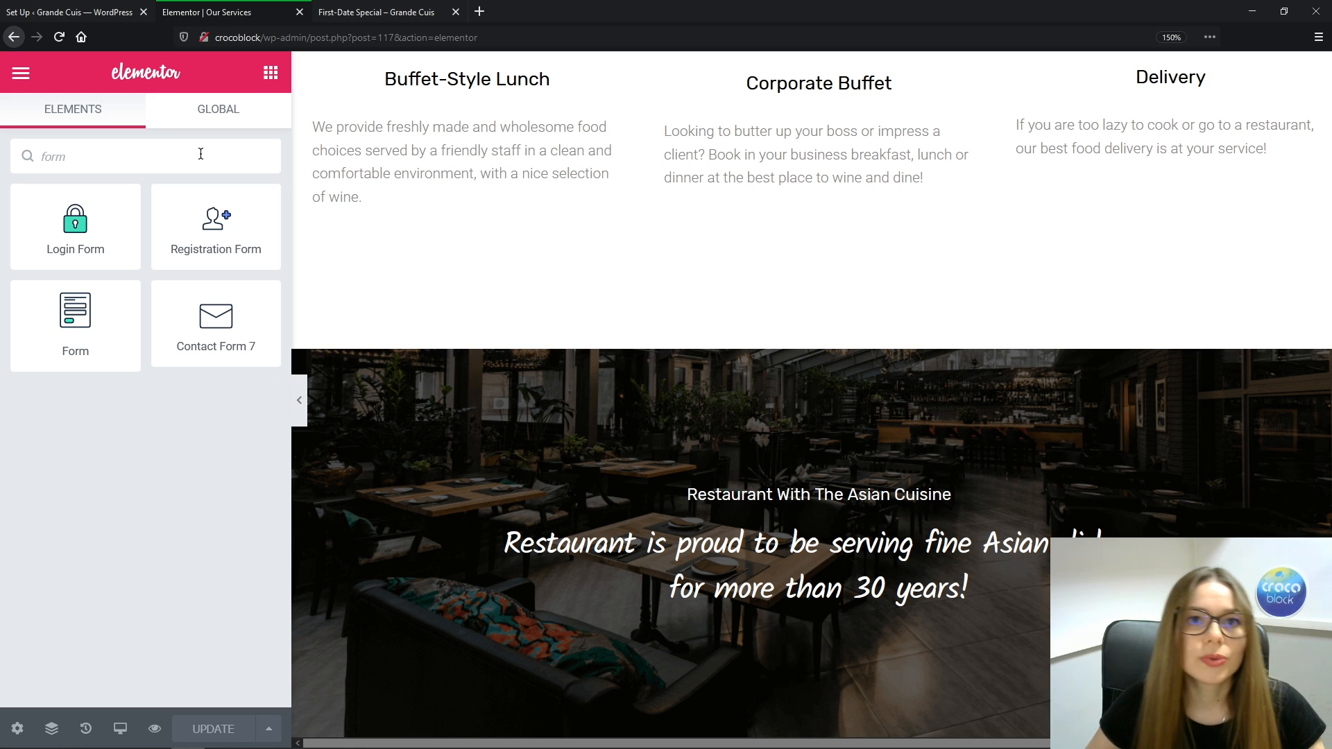
pyautogui.moveTo(75, 315); pyautogui.dragTo(828, 216)
pyautogui.click(258, 235)
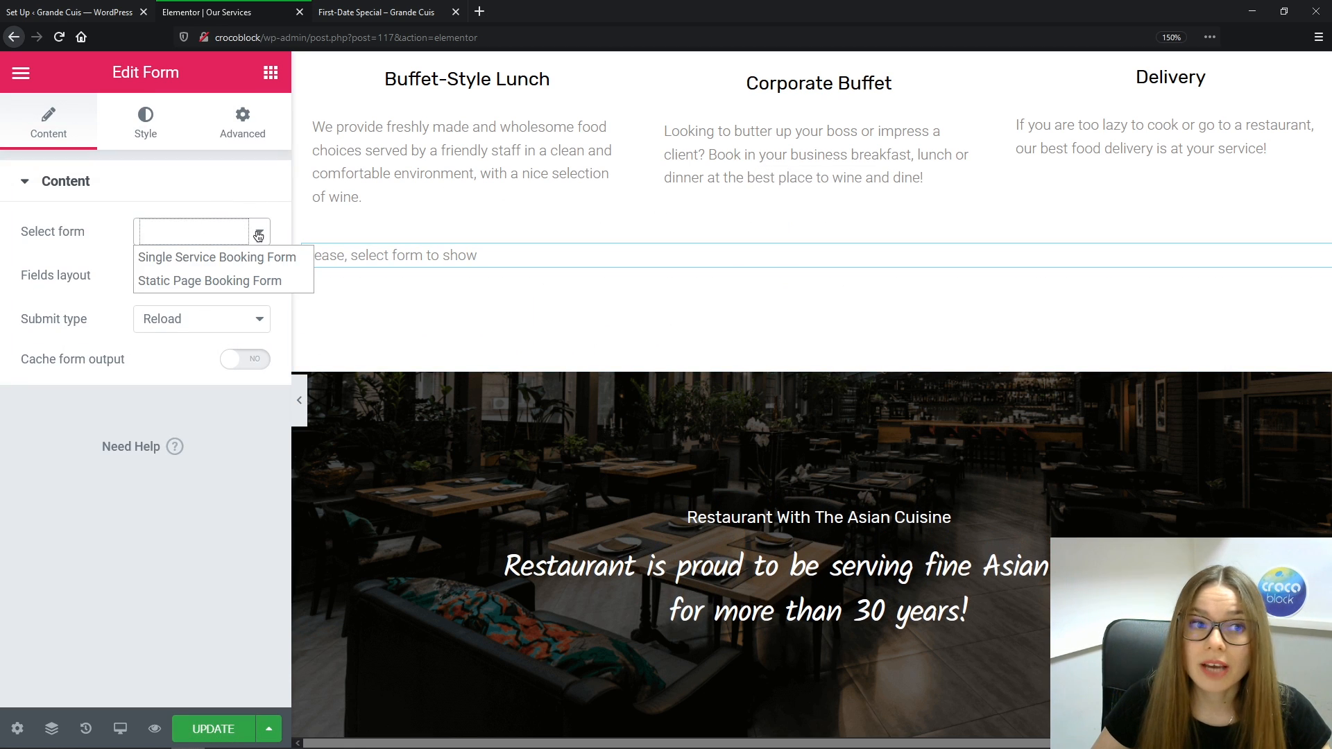
pyautogui.click(246, 280)
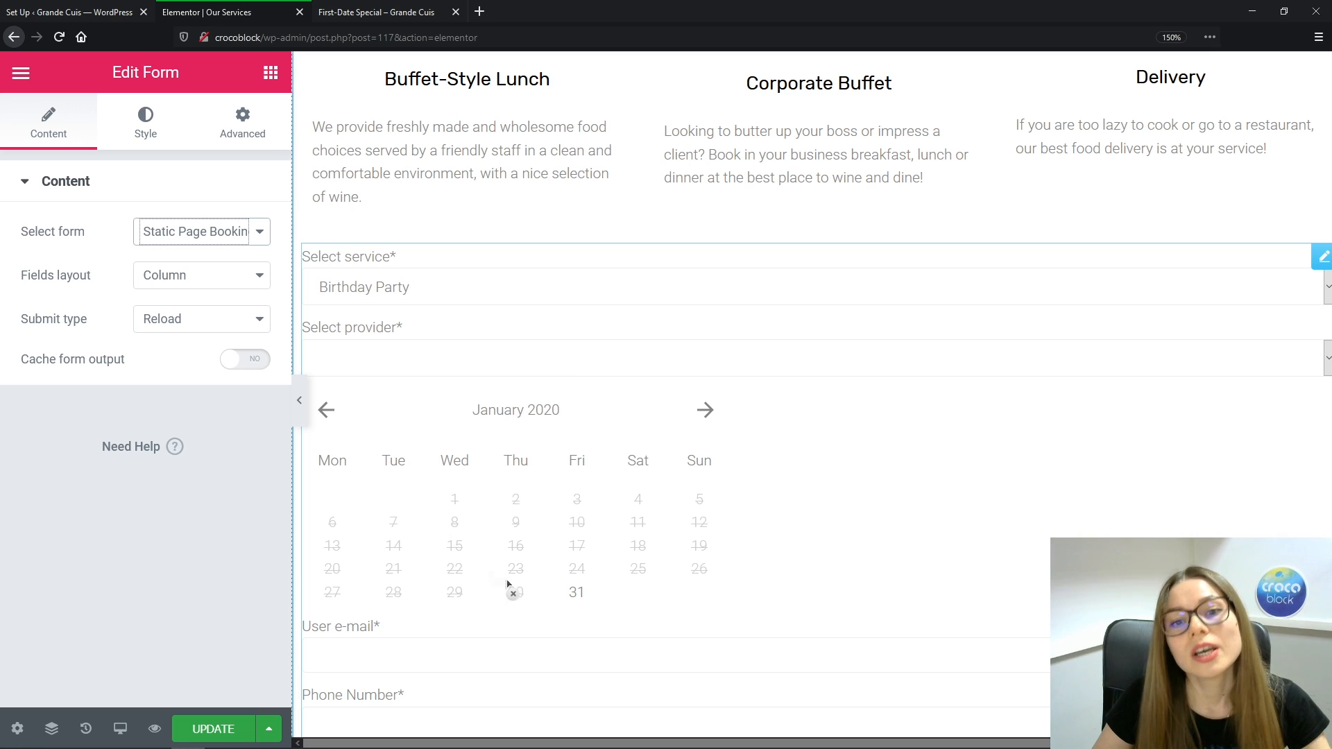
pyautogui.scroll(-3, 826, 416)
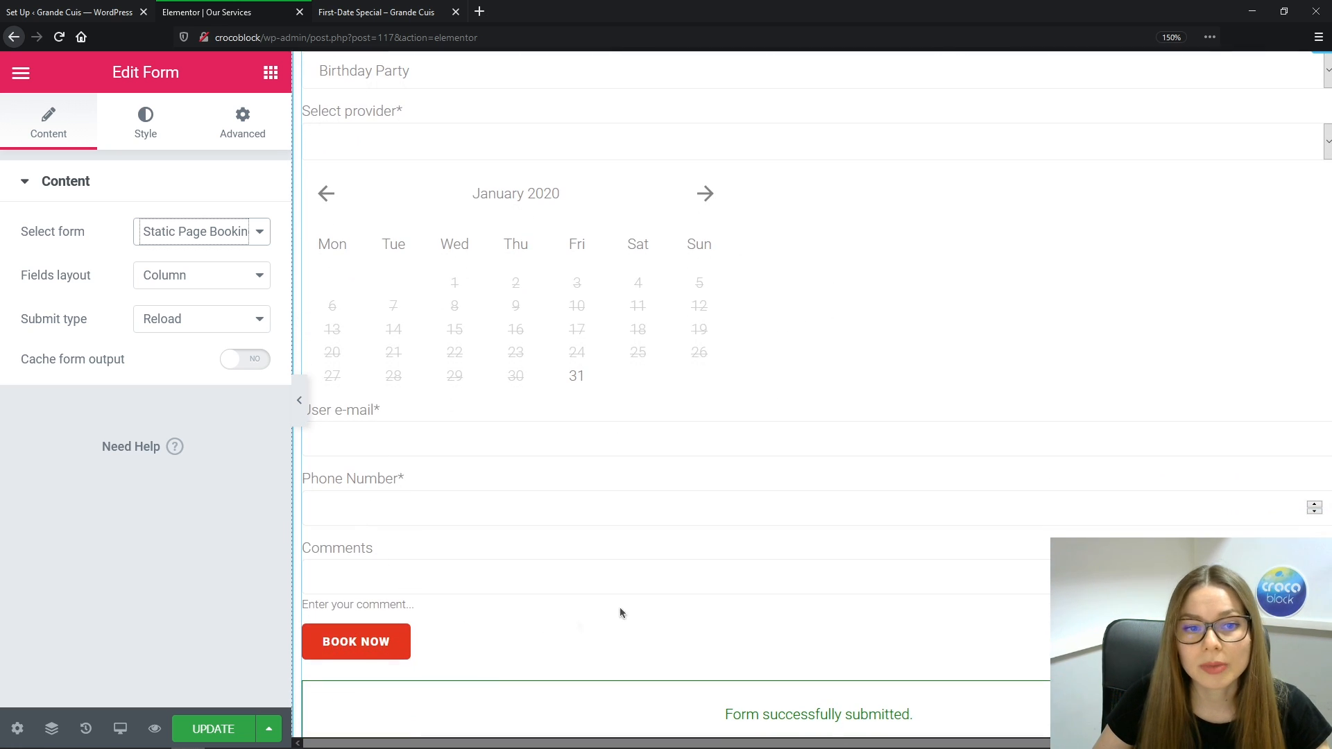
# In the form's Style settings, make the required mark color red
pyautogui.click(146, 122)
pyautogui.click(213, 202)
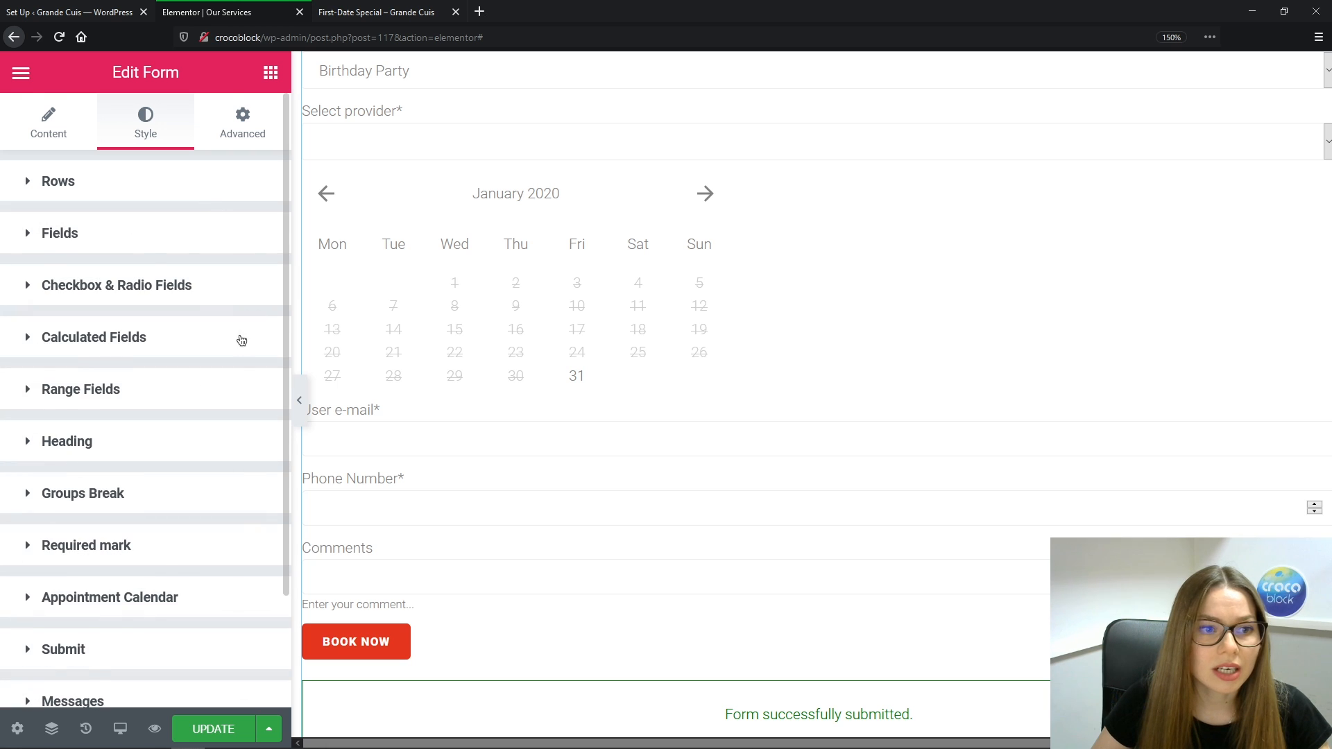
pyautogui.scroll(-1, 39, 496)
pyautogui.click(56, 512)
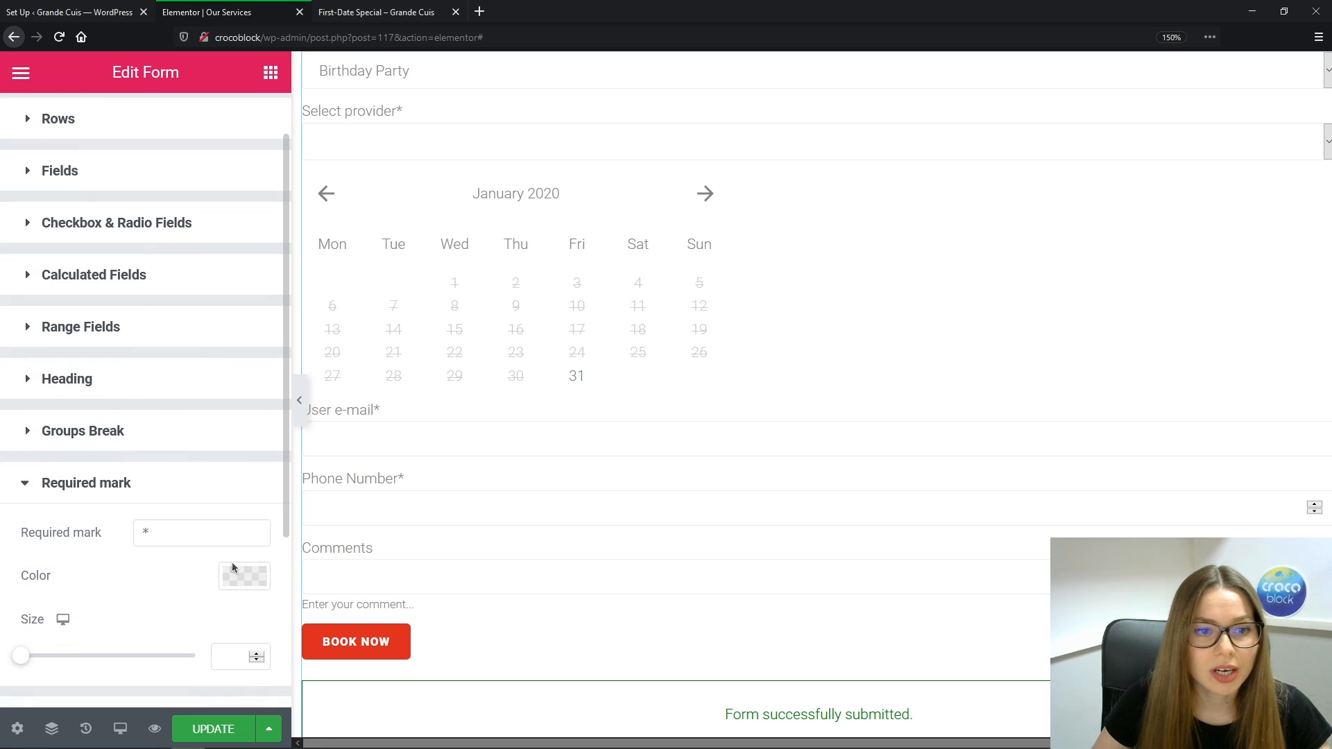
pyautogui.click(243, 576)
pyautogui.click(227, 250)
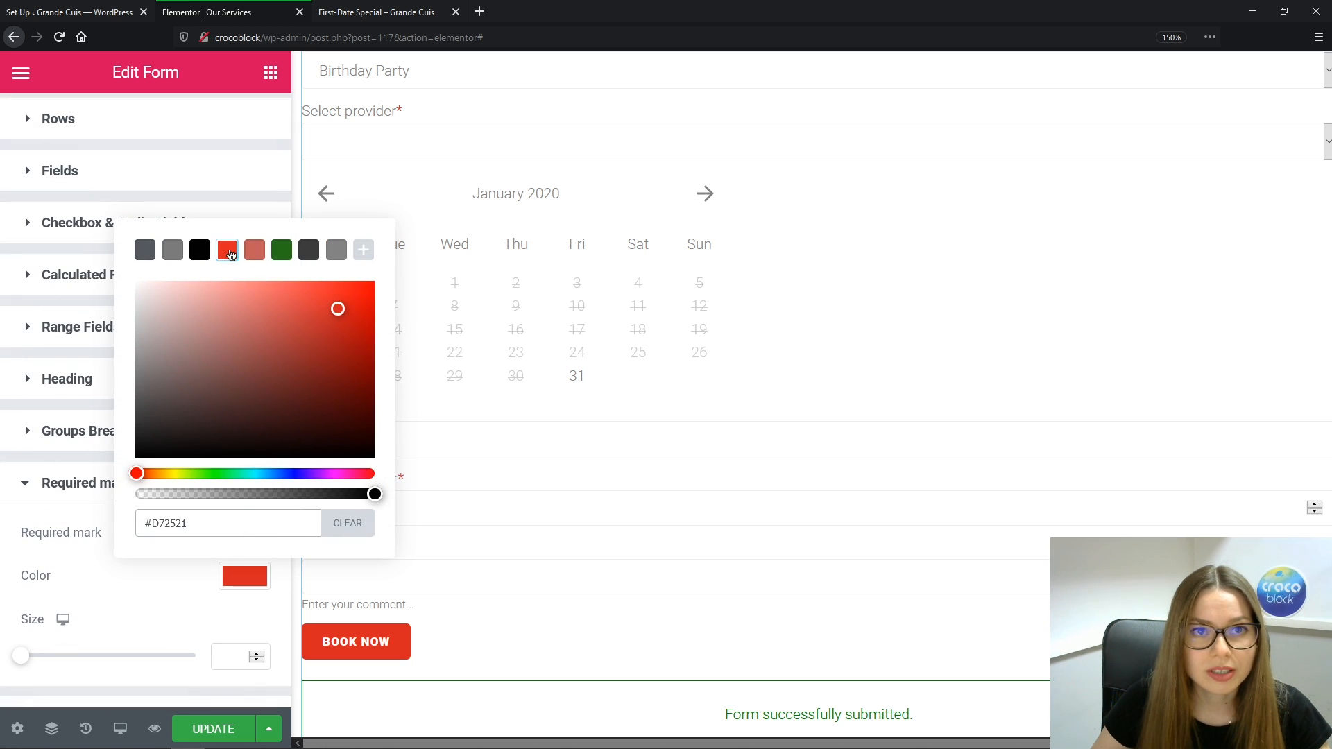
pyautogui.click(156, 591)
pyautogui.click(40, 494)
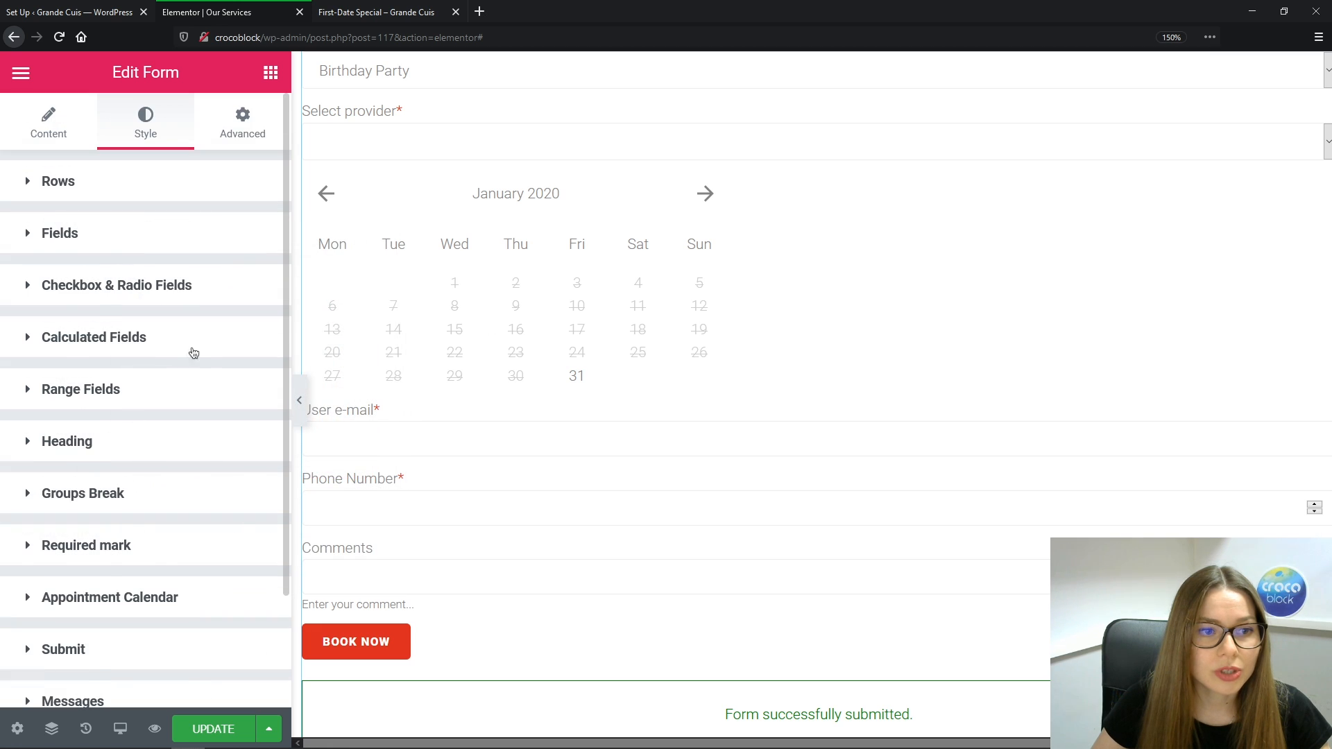
# Set the appointment calendar's weekdays/dates hover color to #C25C5A
pyautogui.scroll(-2, 159, 388)
pyautogui.click(38, 473)
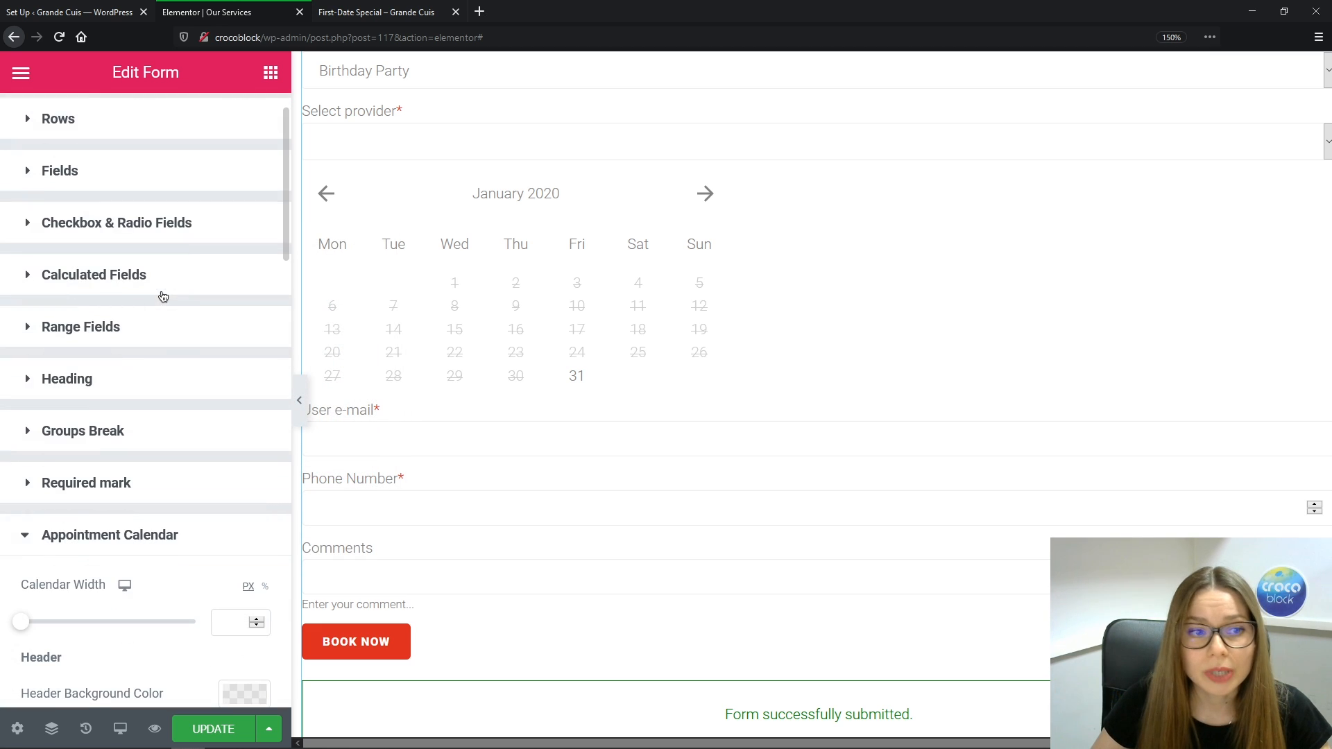
pyautogui.scroll(-6, 177, 337)
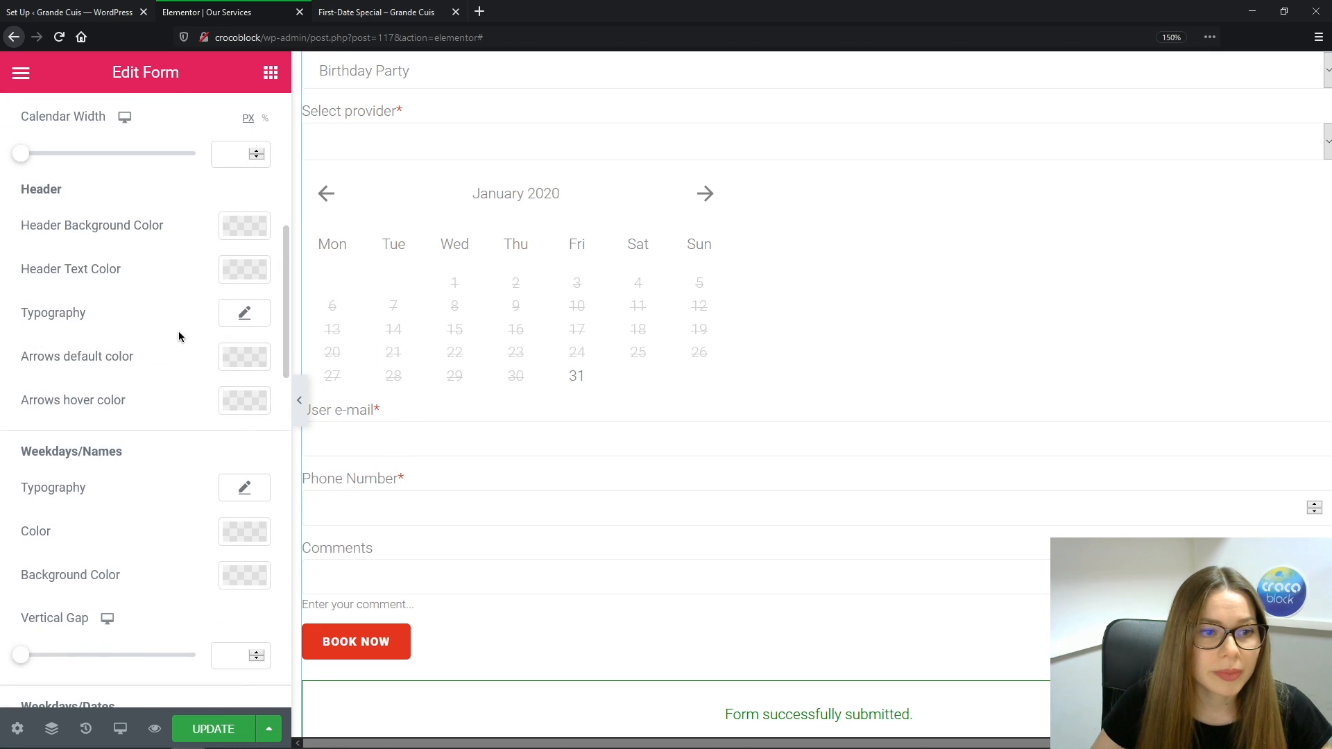
pyautogui.scroll(-2, 179, 337)
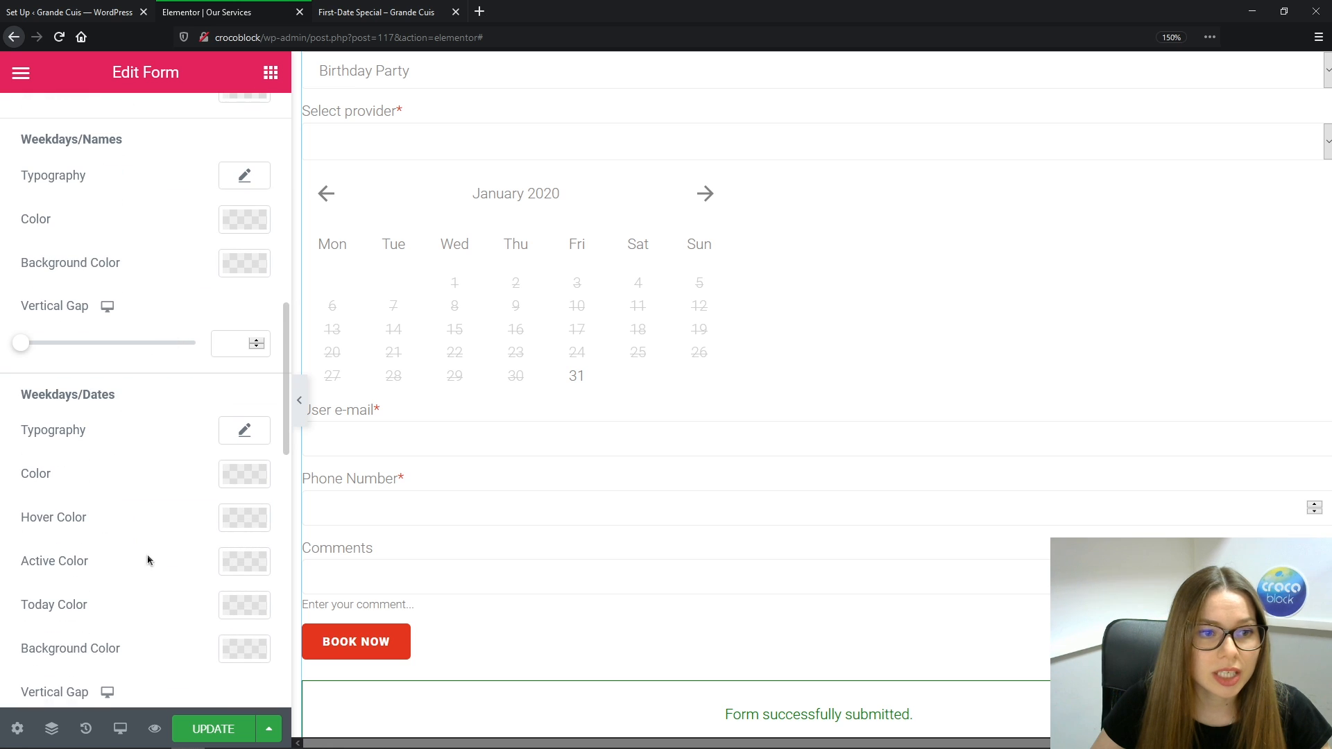
pyautogui.click(238, 522)
pyautogui.click(255, 192)
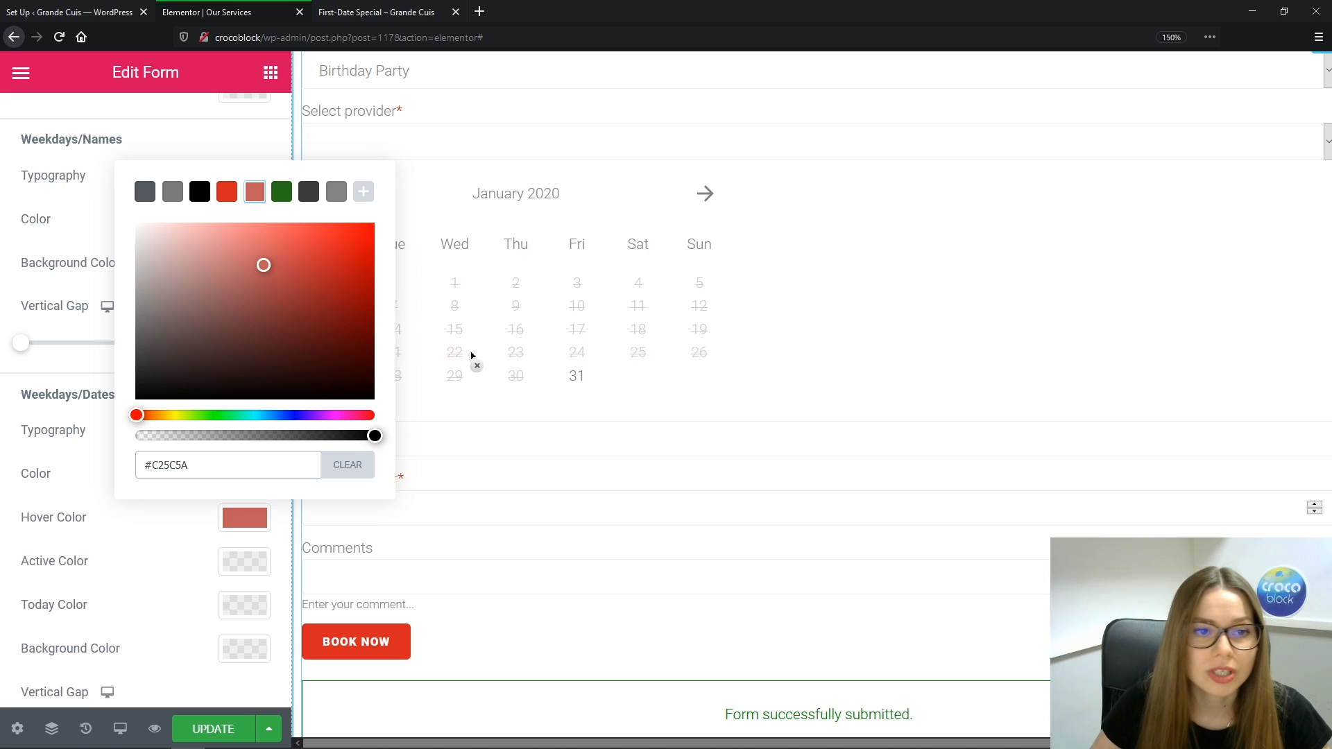
pyautogui.click(161, 533)
# Make time slots red and active slots green (#267319), then update the page
pyautogui.scroll(-5, 150, 410)
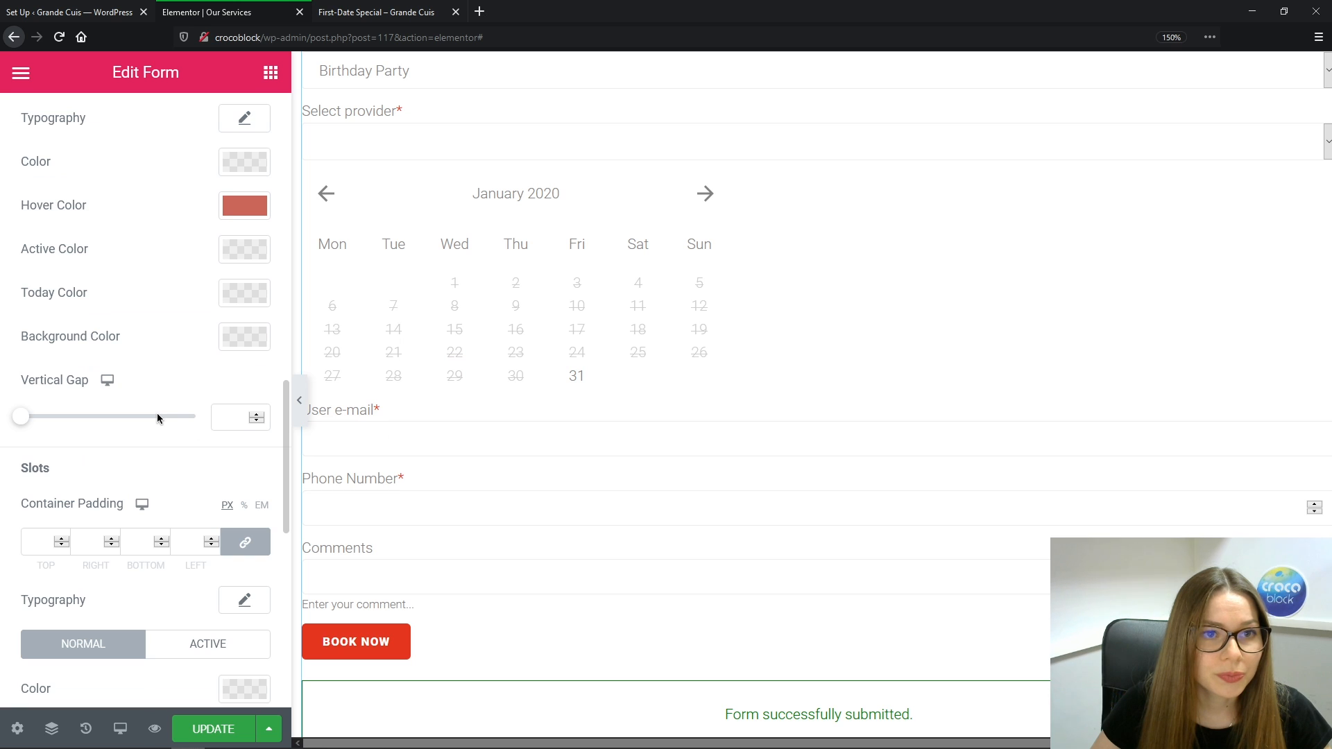
pyautogui.scroll(-4, 152, 416)
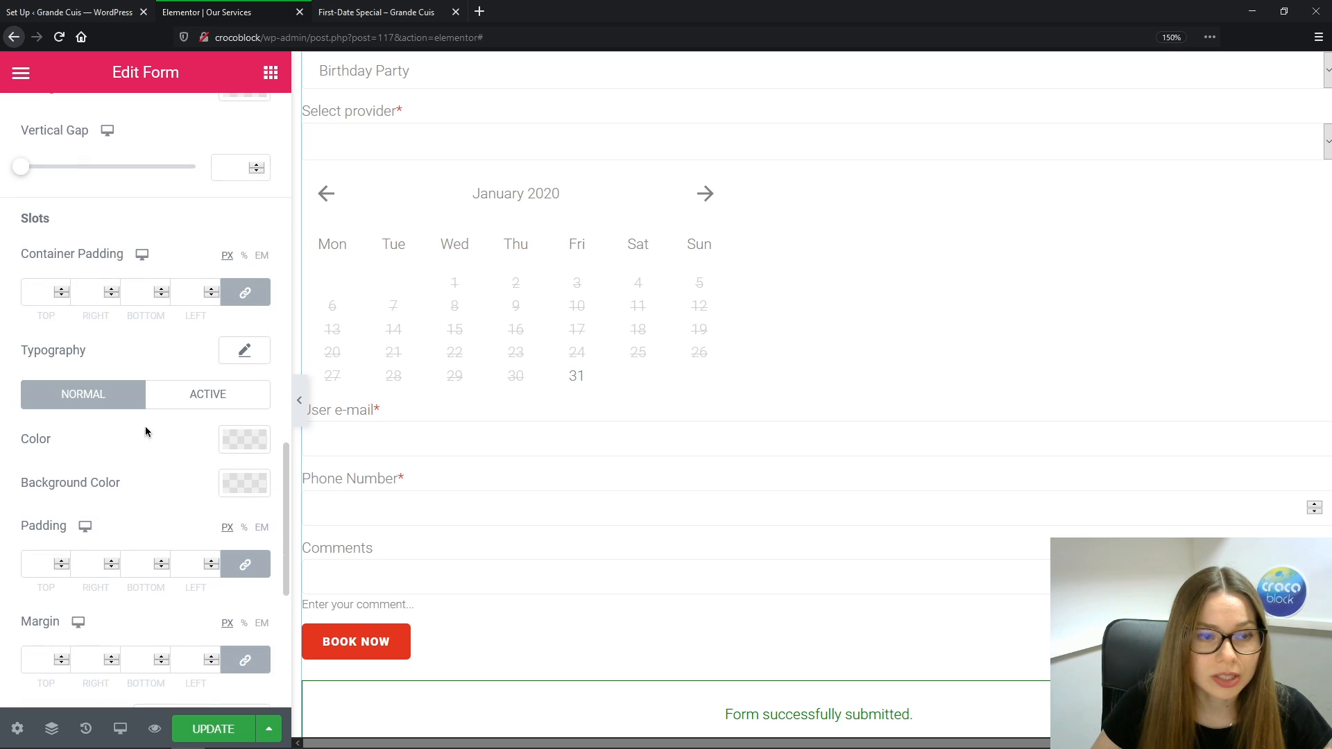
pyautogui.click(245, 450)
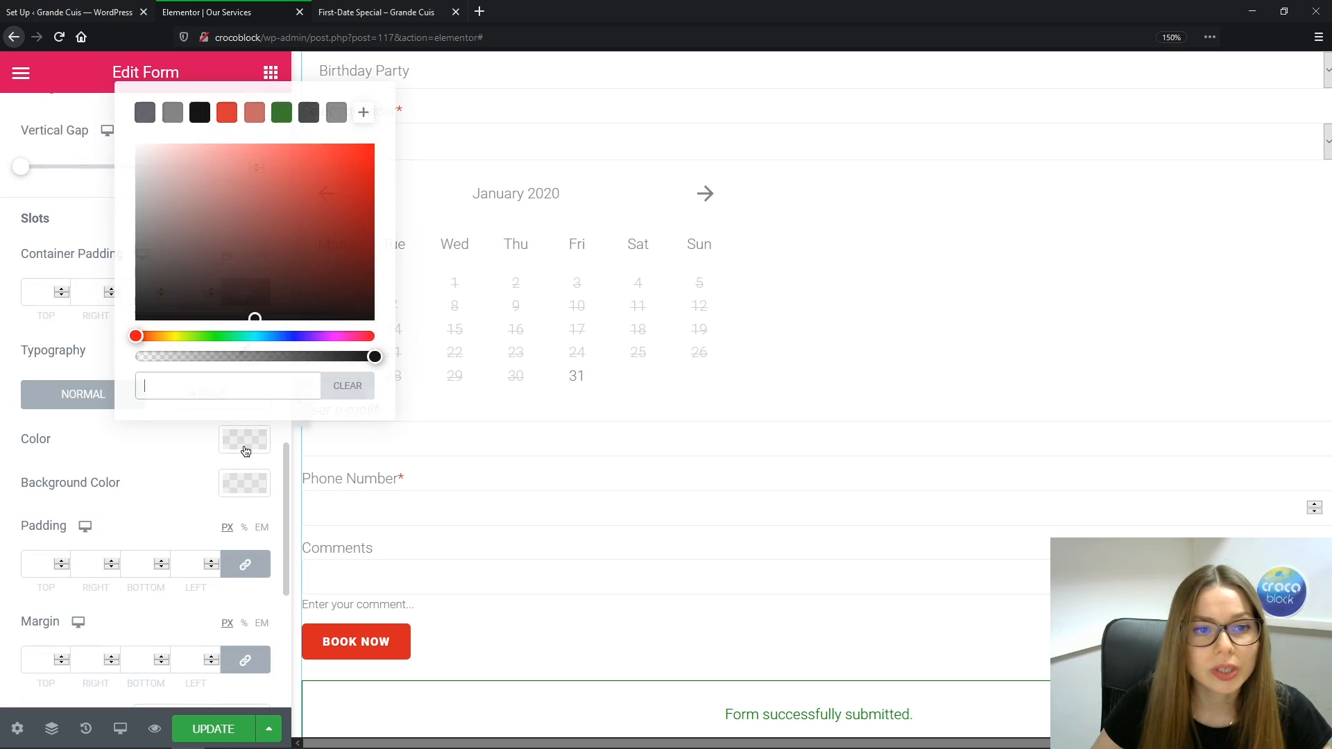
pyautogui.click(284, 120)
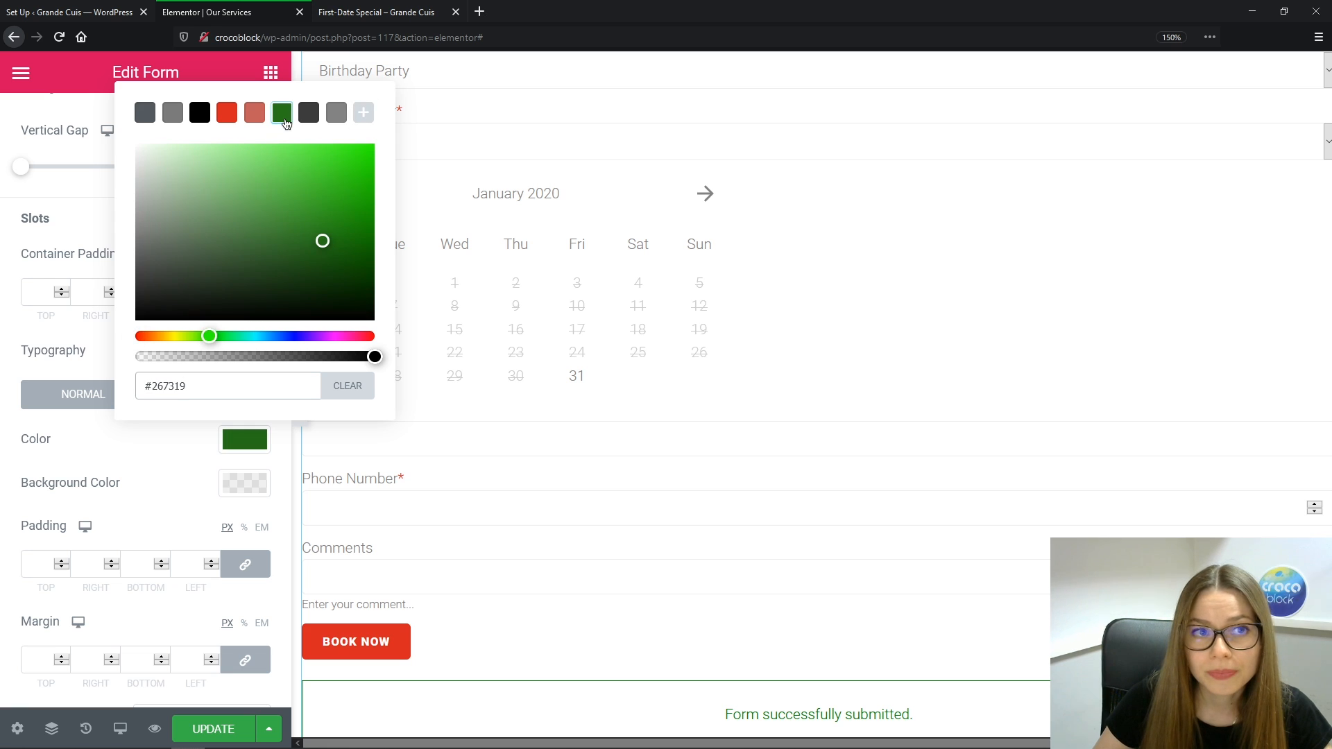
pyautogui.click(227, 115)
pyautogui.click(92, 467)
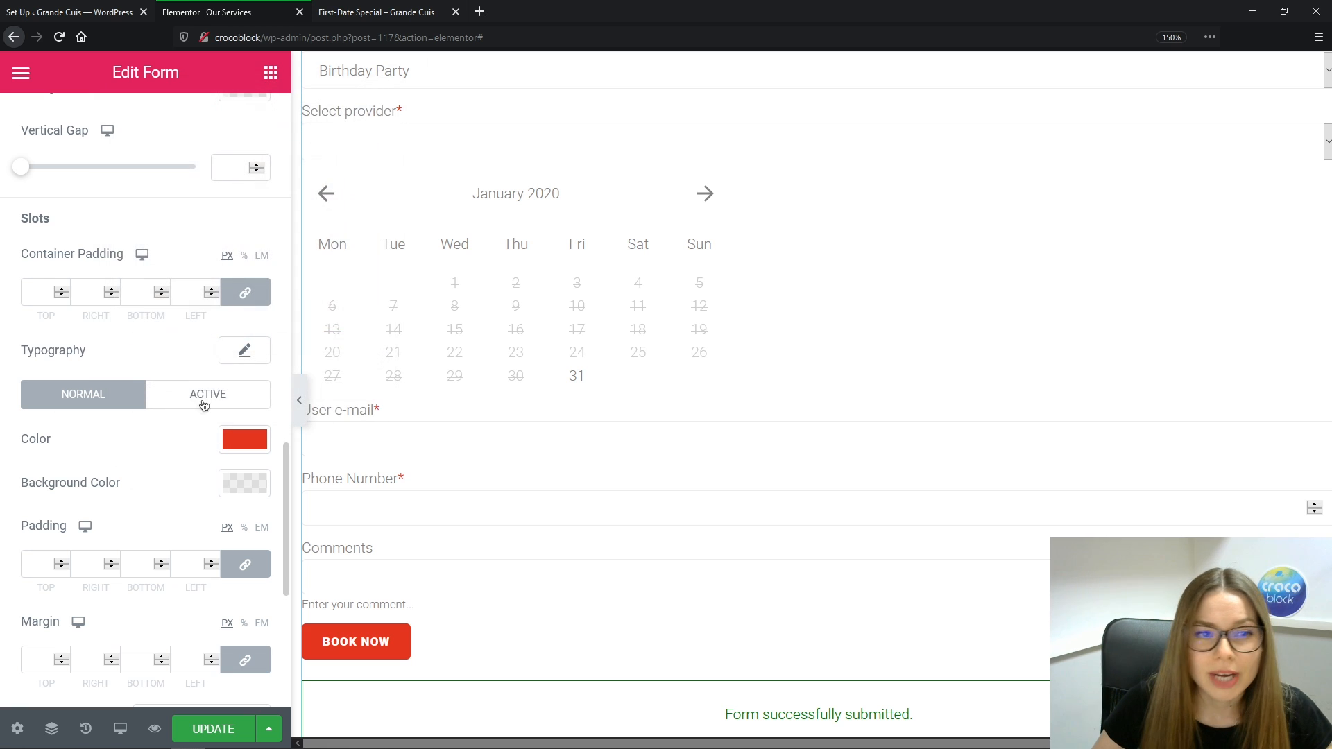
pyautogui.click(204, 402)
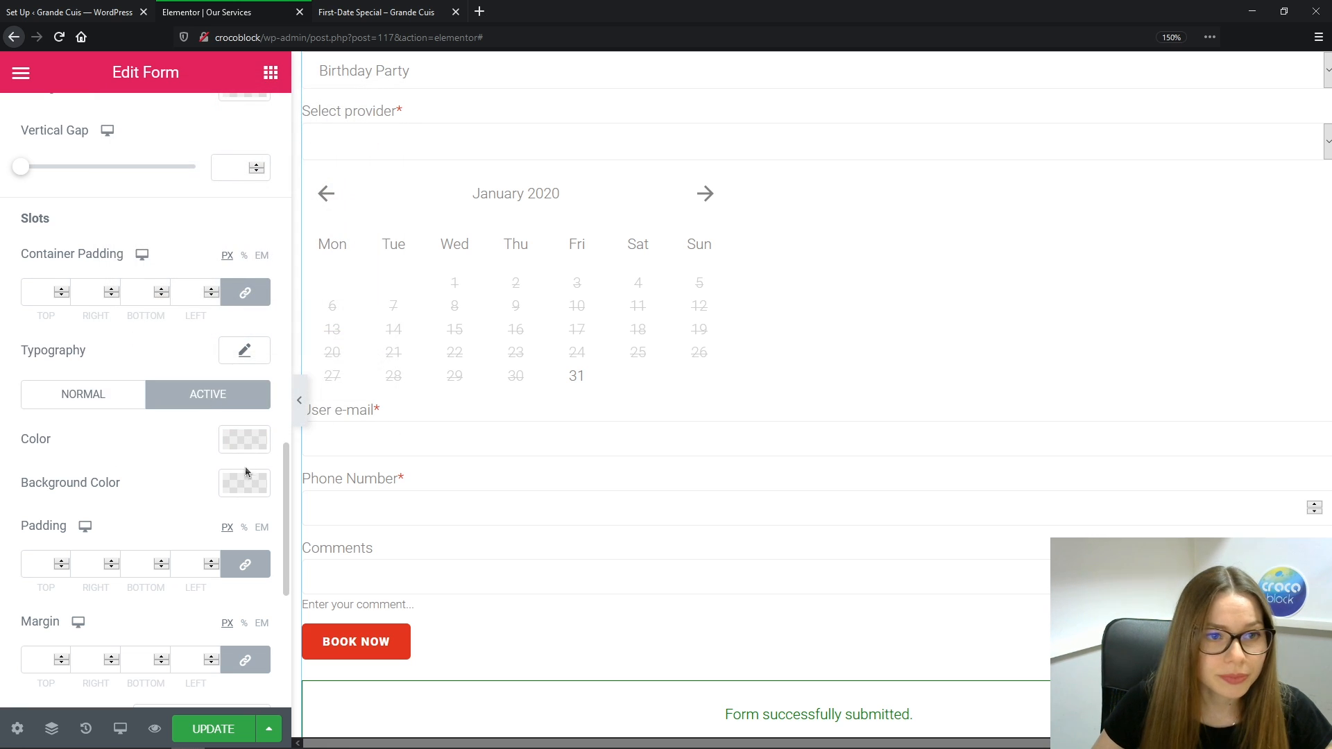
pyautogui.click(251, 449)
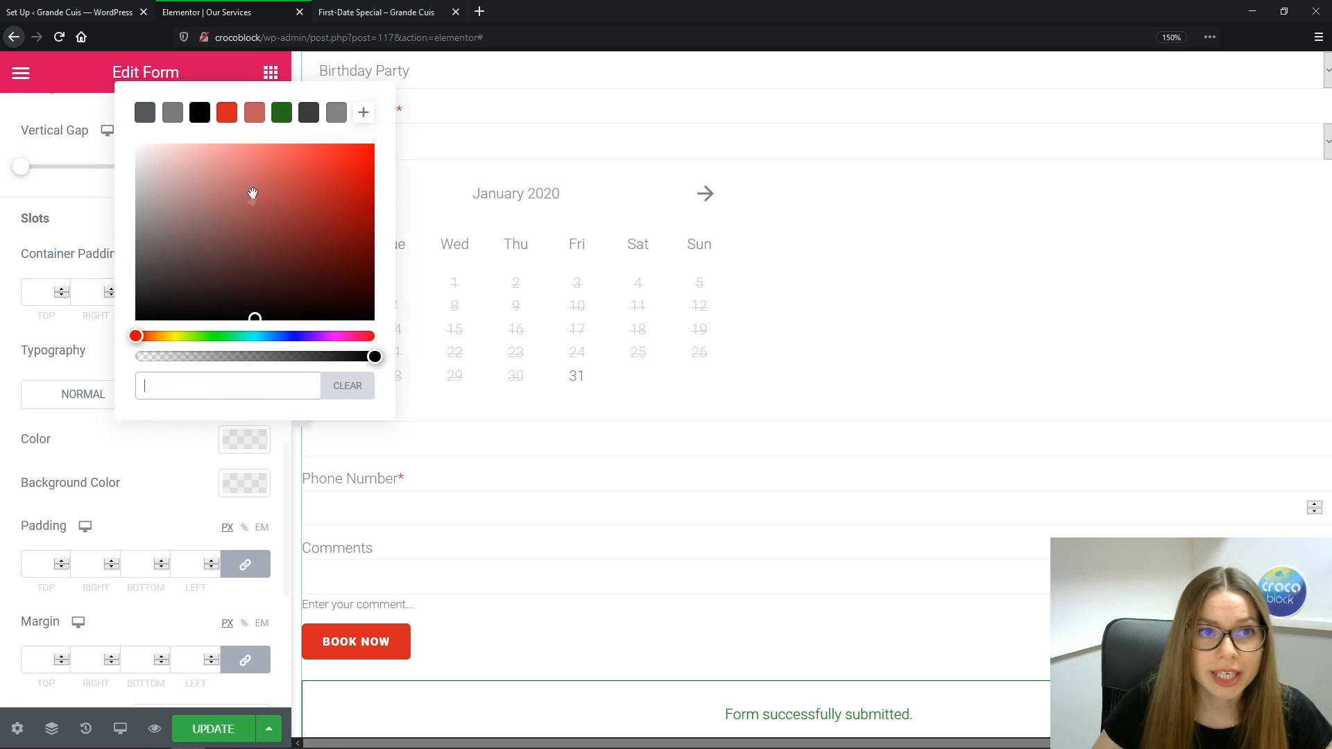
pyautogui.click(282, 113)
pyautogui.click(147, 472)
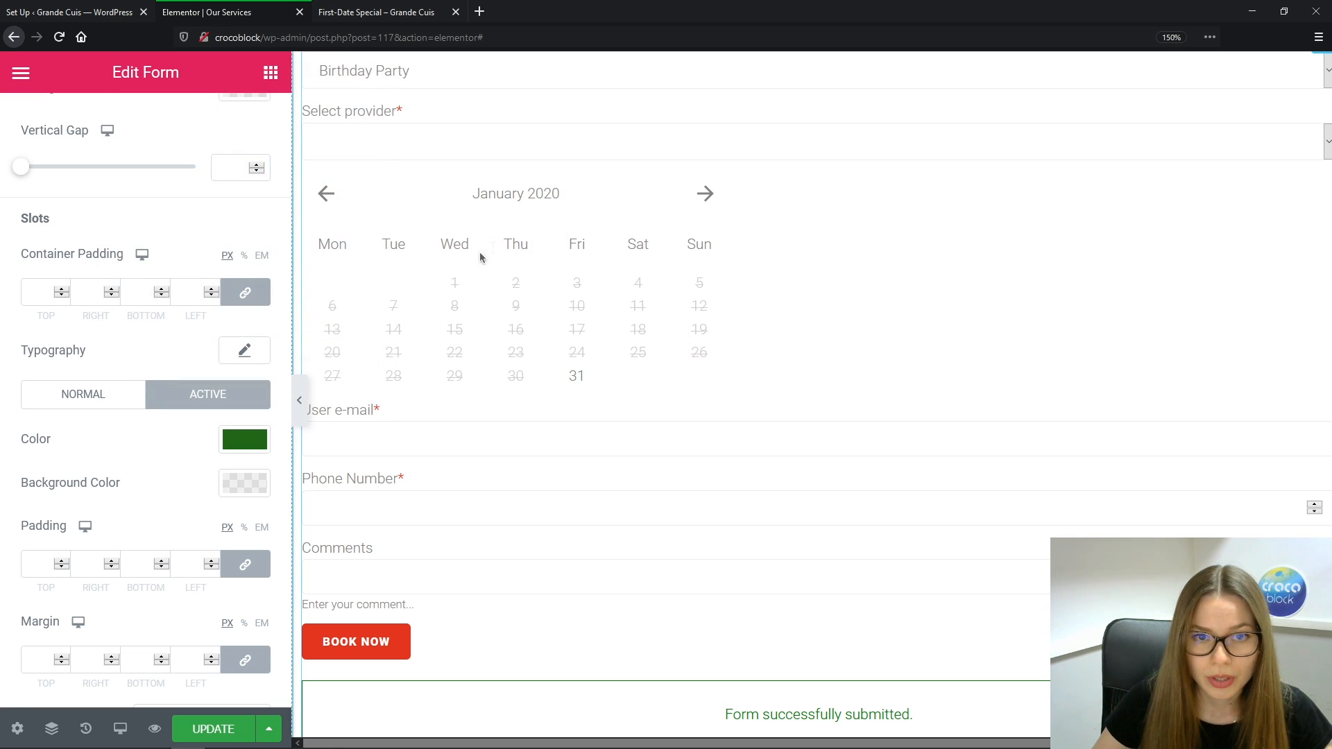
pyautogui.click(214, 729)
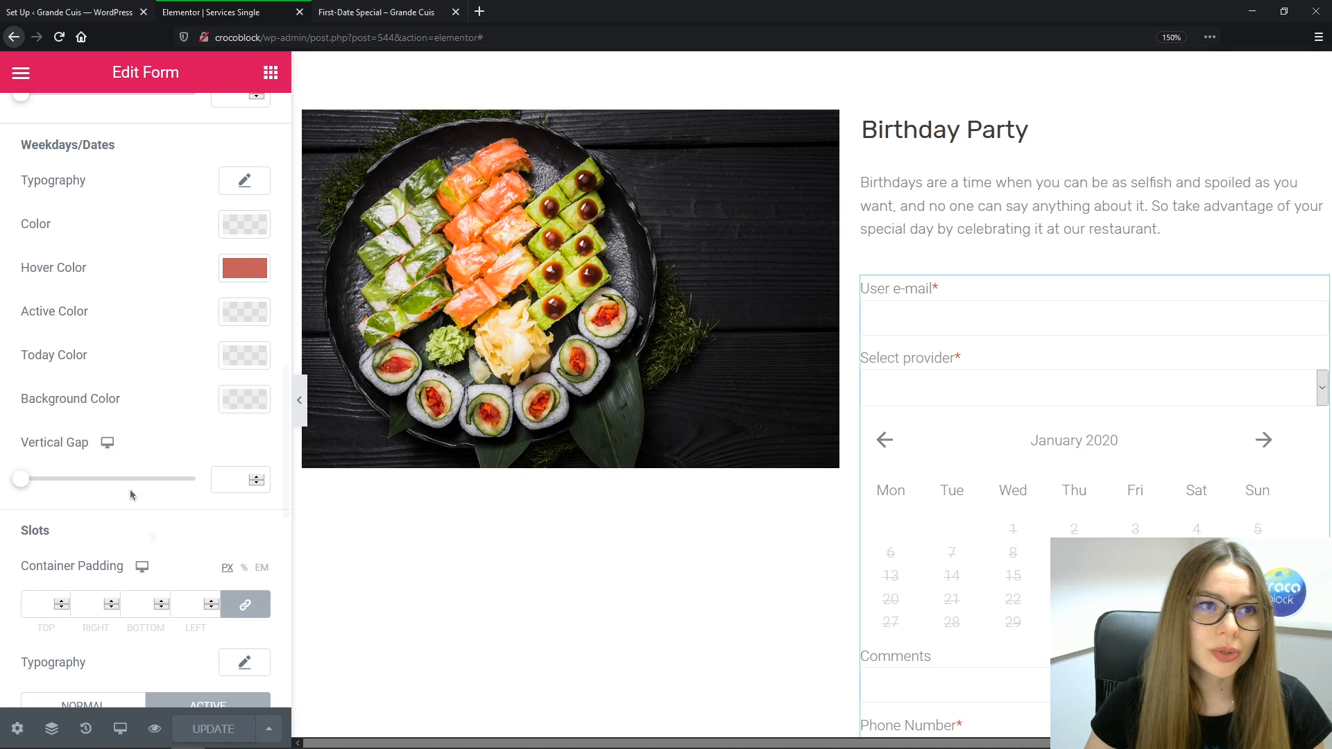
# Exit the Elementor editor to the WordPress dashboard and close the old setup tab
pyautogui.click(20, 72)
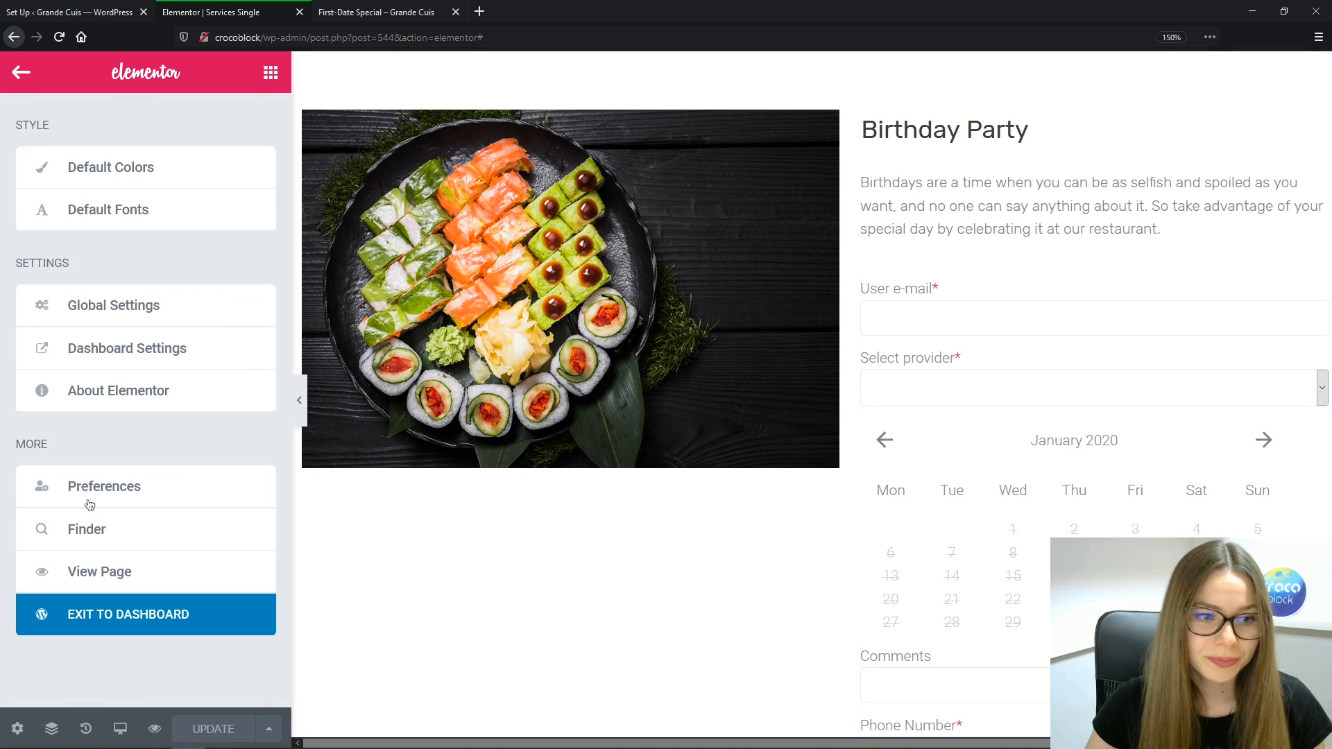
pyautogui.click(141, 626)
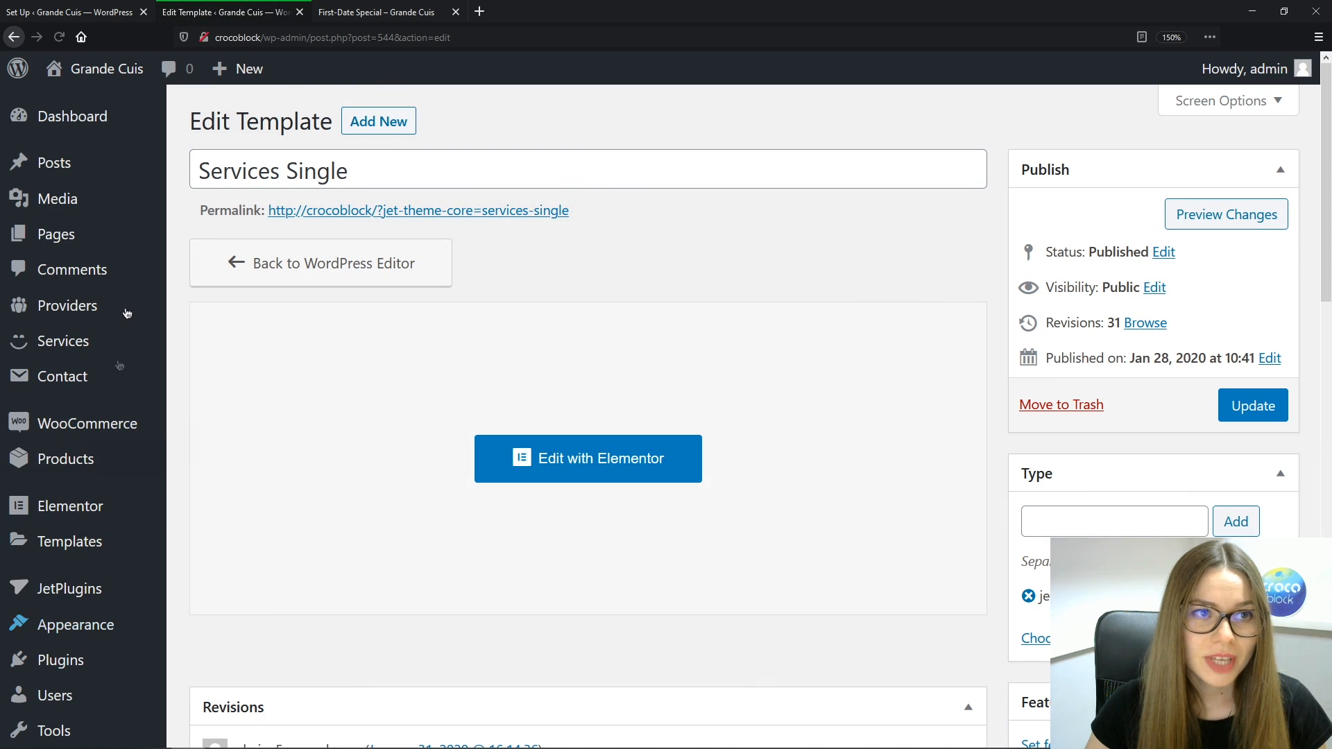
pyautogui.click(144, 12)
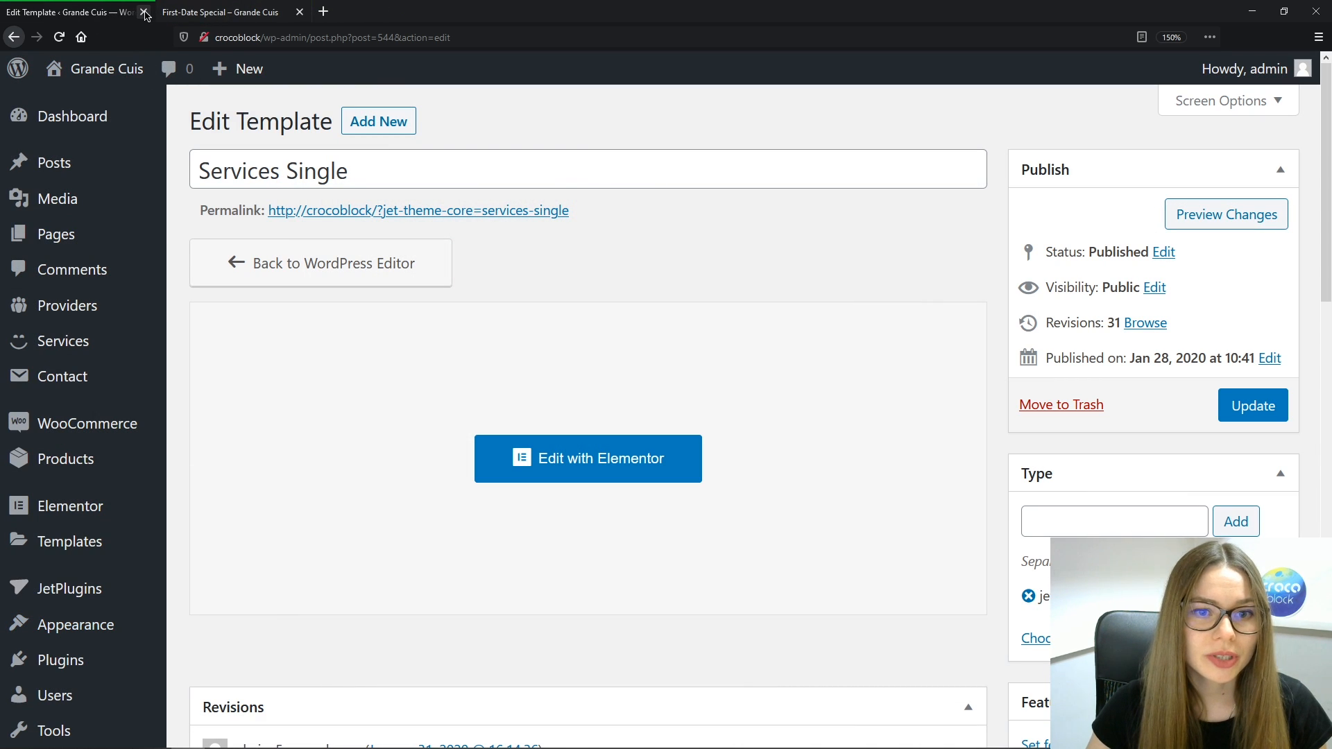
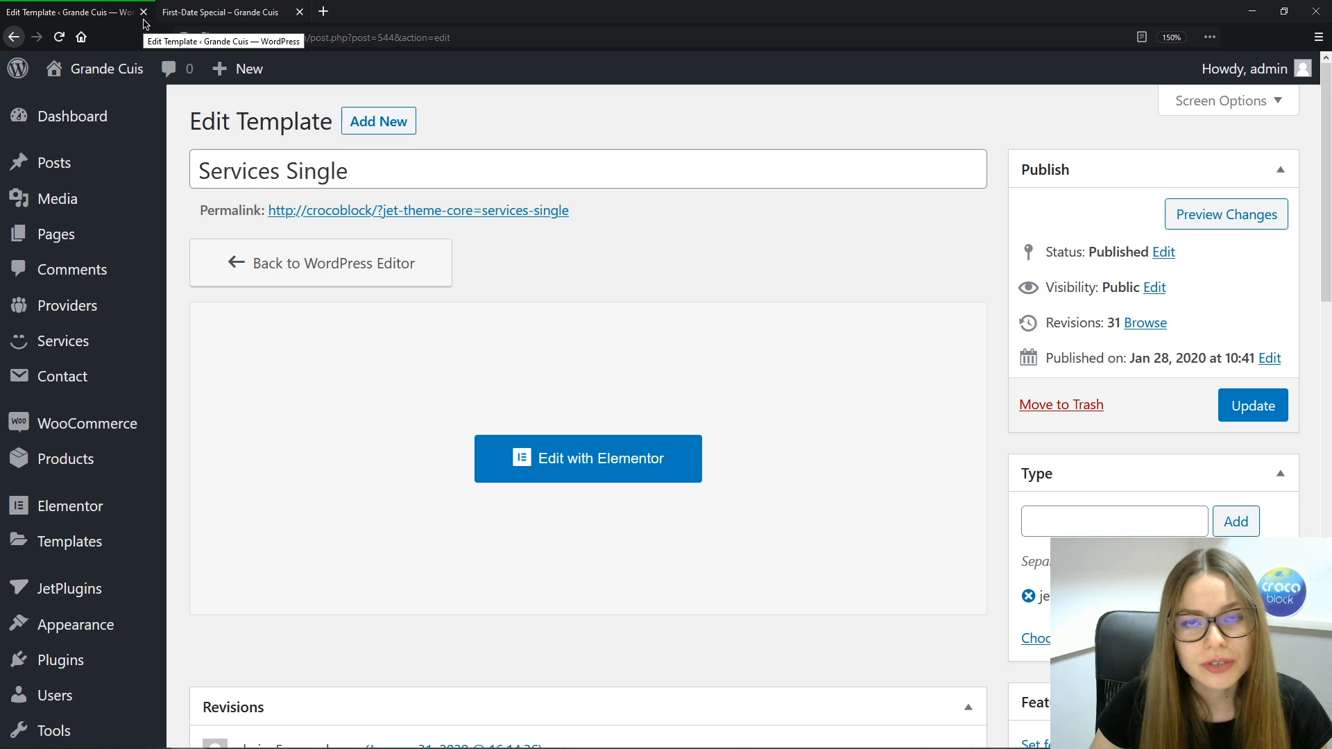
# Open the Services list and start editing the Birthday Party service
pyautogui.moveTo(78, 342)
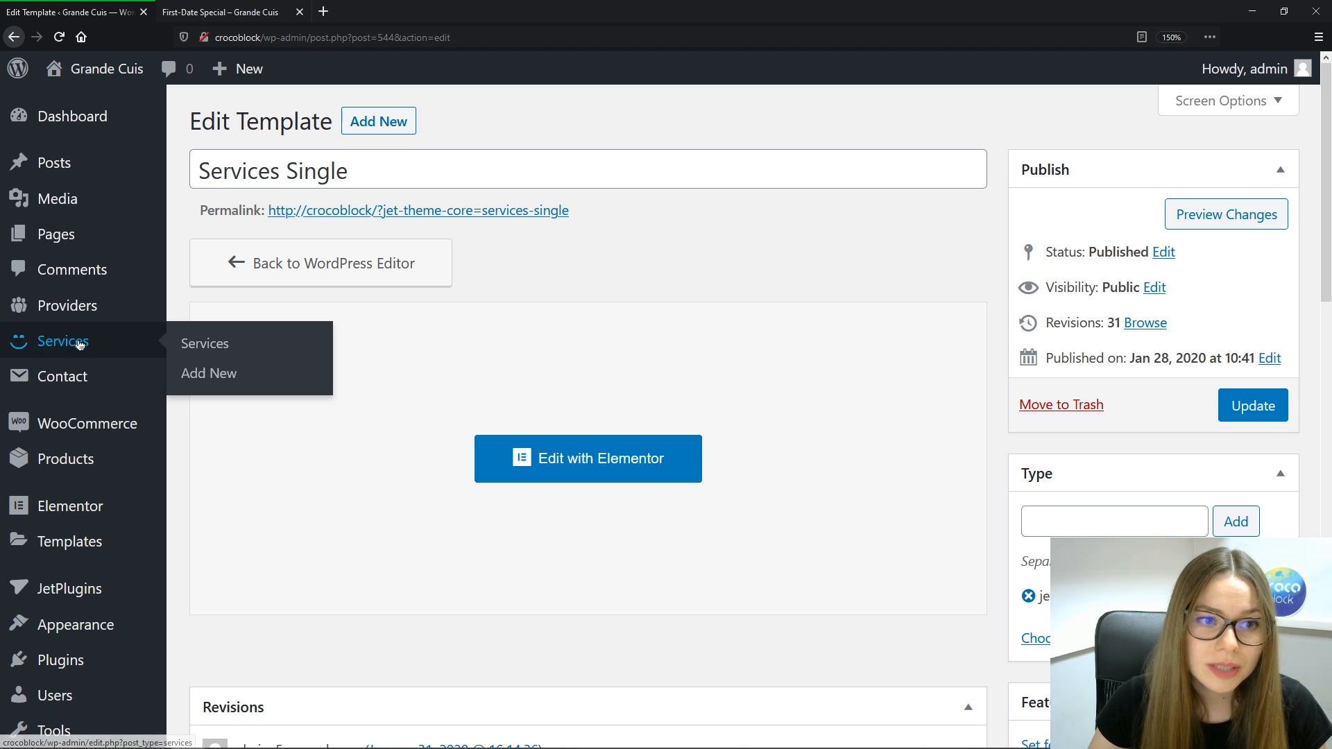
pyautogui.click(197, 354)
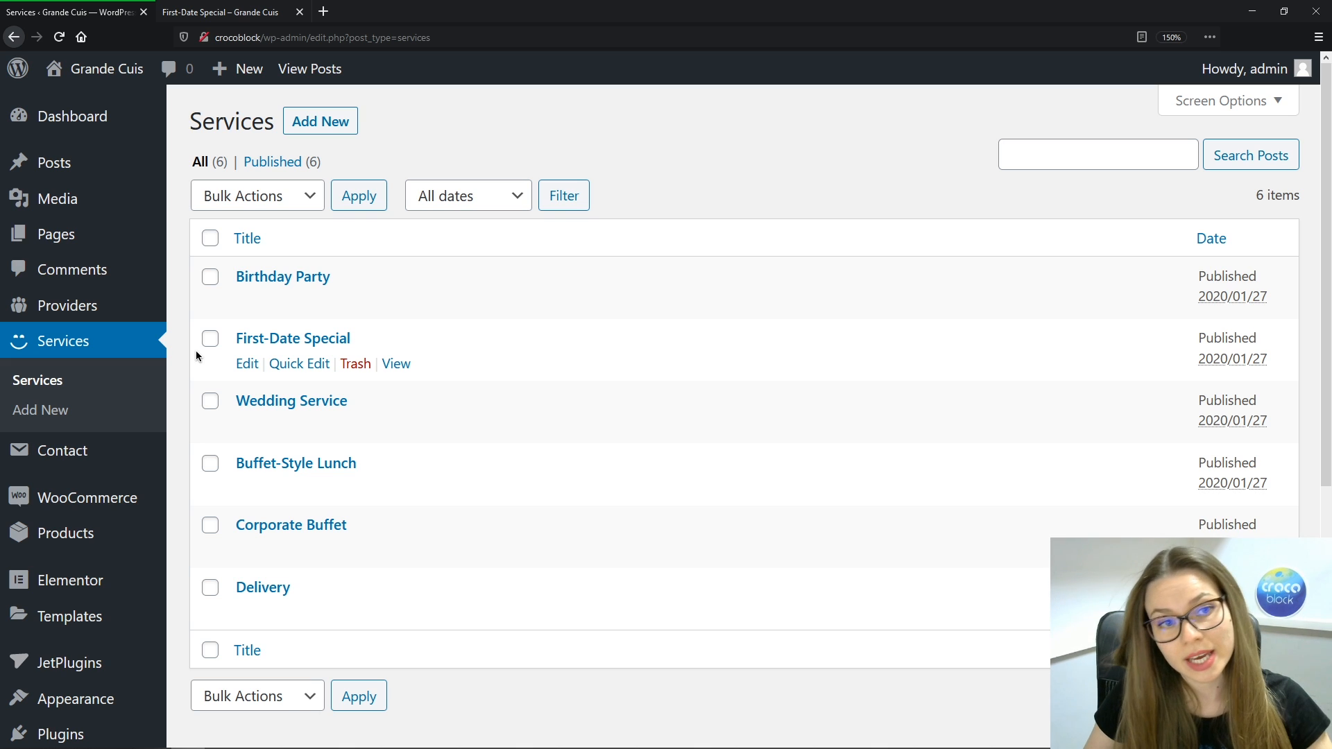
pyautogui.click(279, 277)
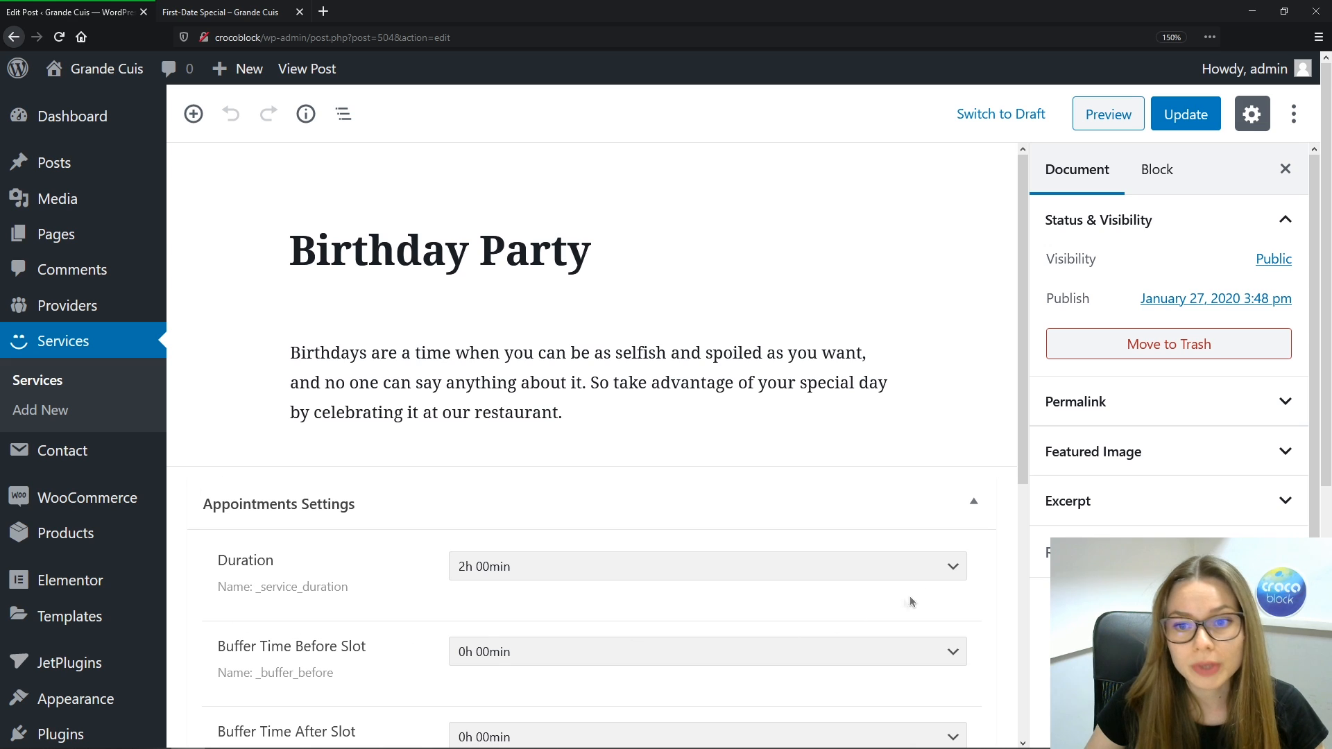
# Give Birthday Party a 4h 00min duration with 0h 30min buffer before and 0h 45min after
pyautogui.click(953, 573)
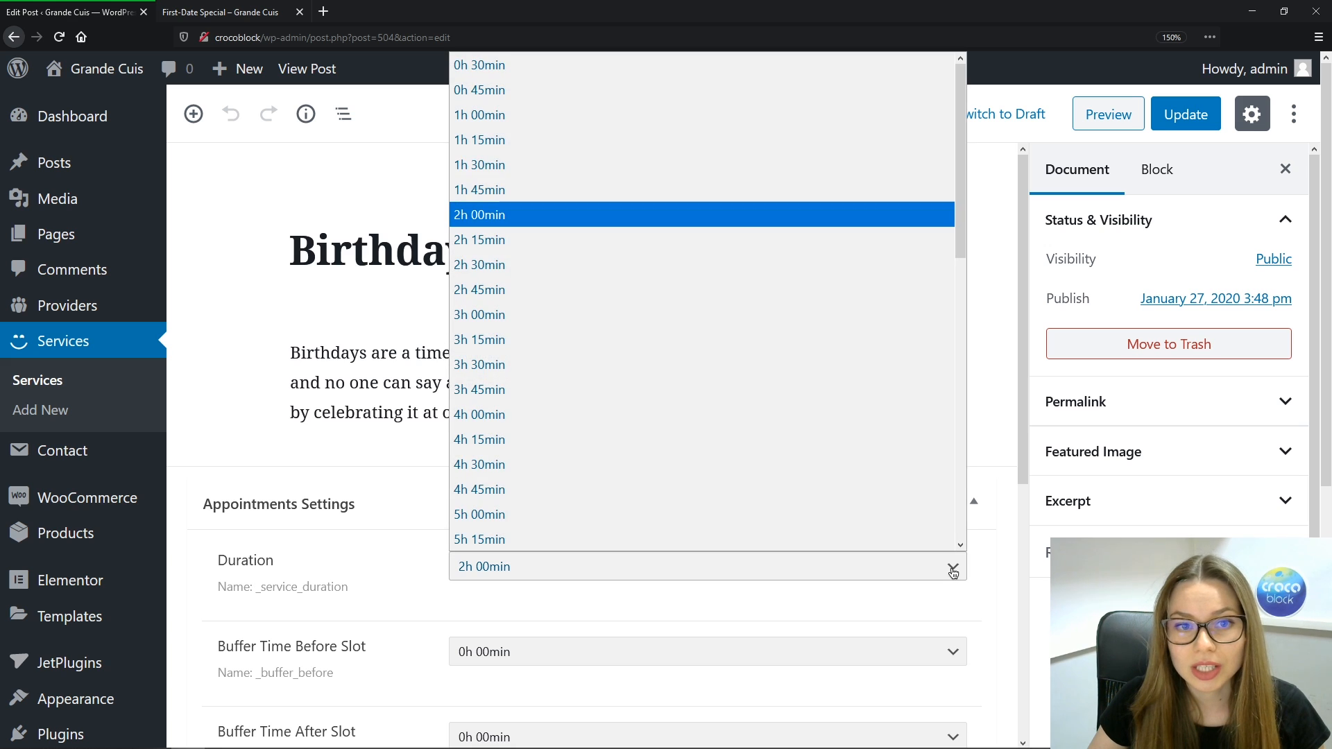
pyautogui.scroll(-1, 835, 166)
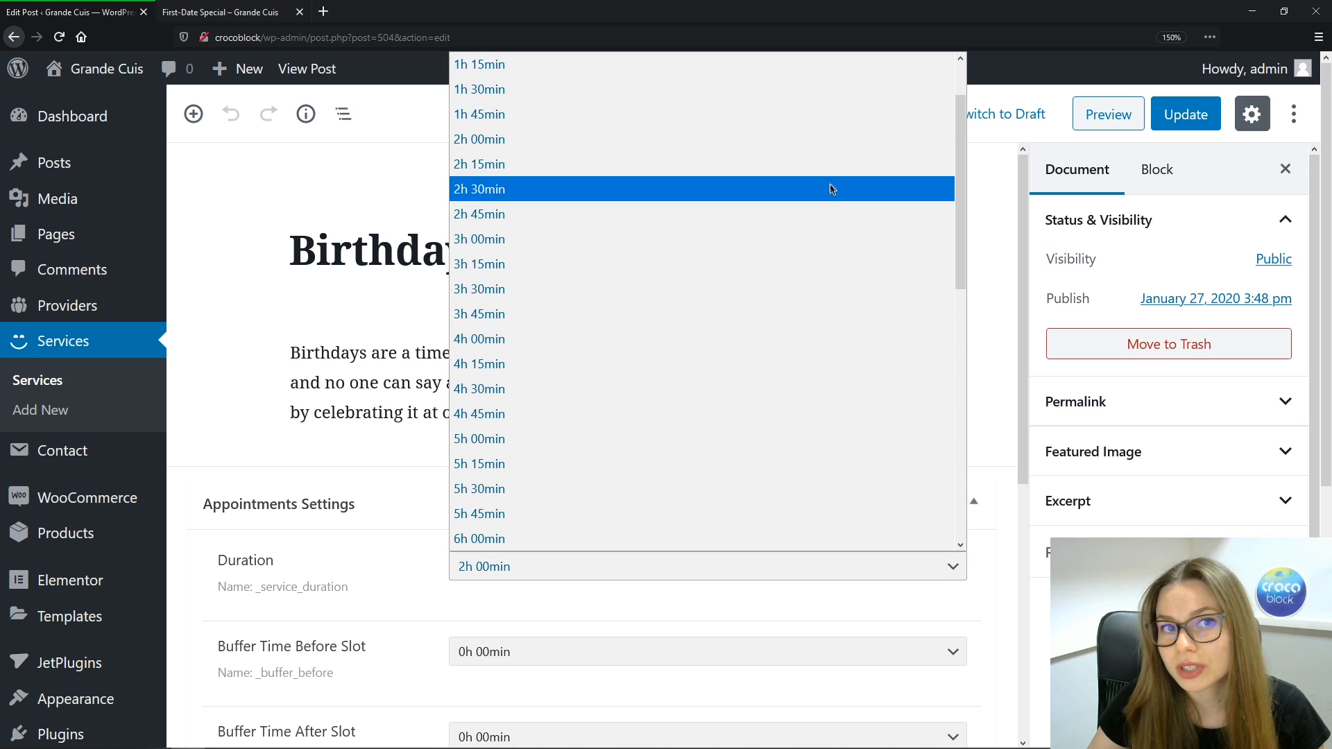
pyautogui.scroll(-8, 828, 226)
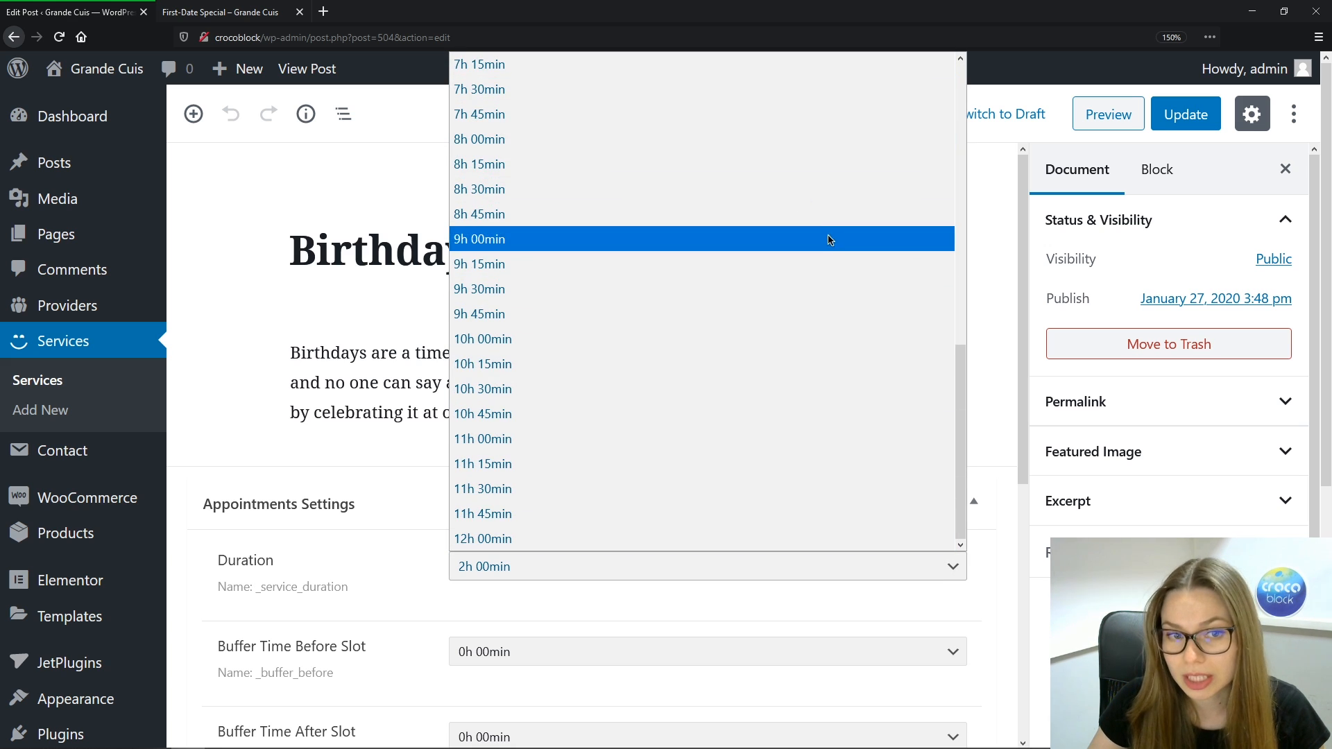
pyautogui.scroll(2, 773, 493)
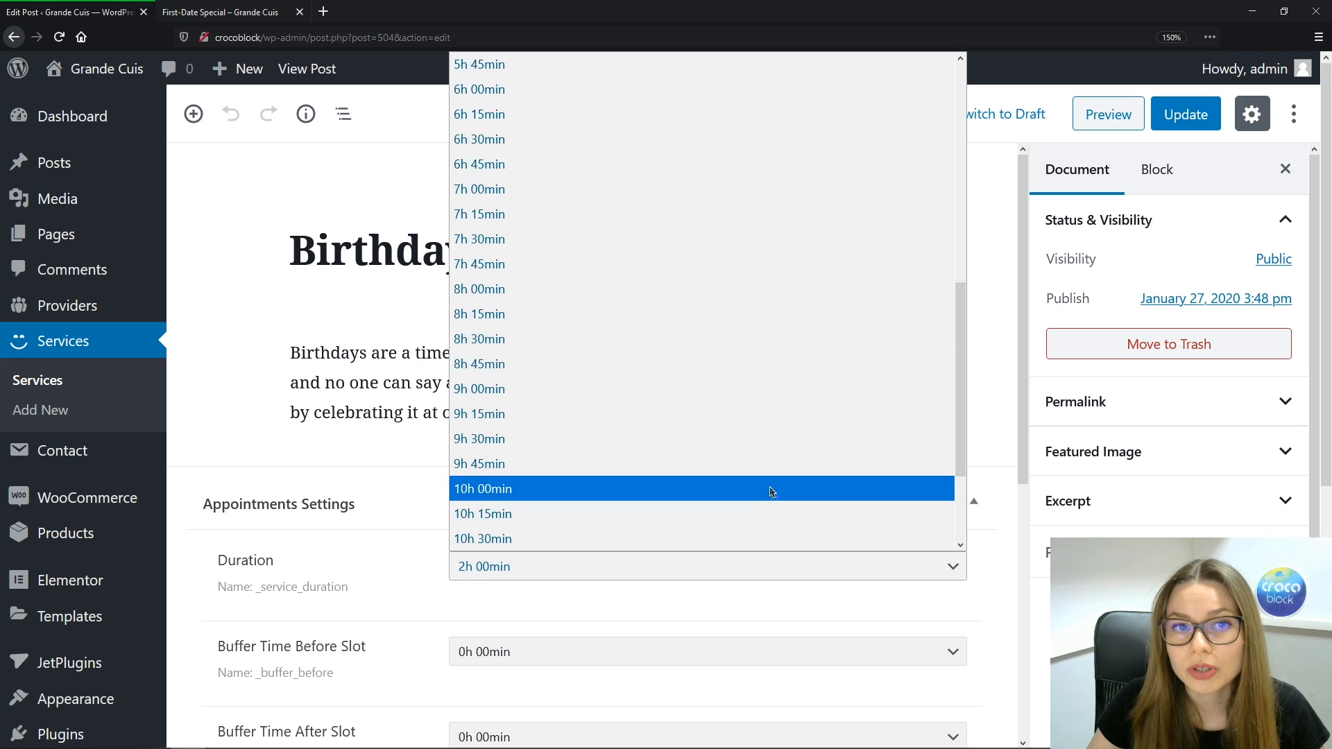
pyautogui.scroll(6, 772, 491)
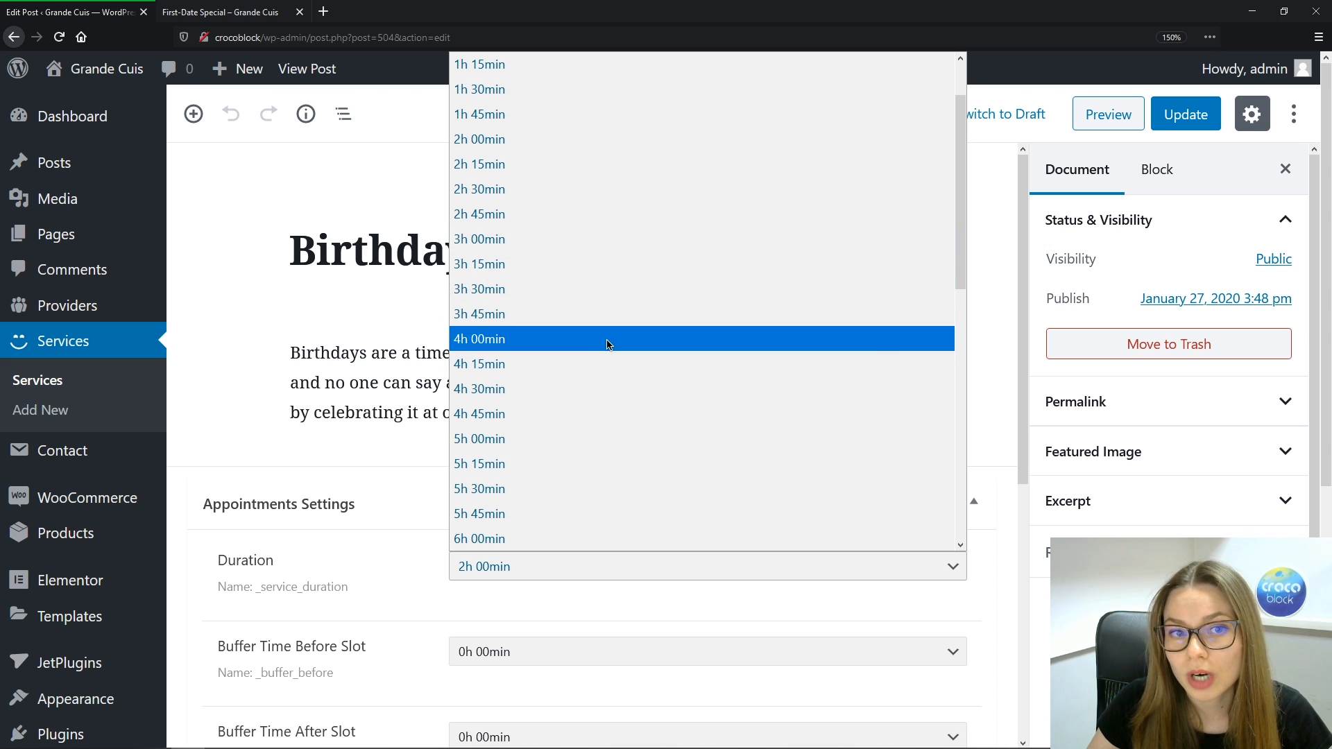
pyautogui.click(608, 339)
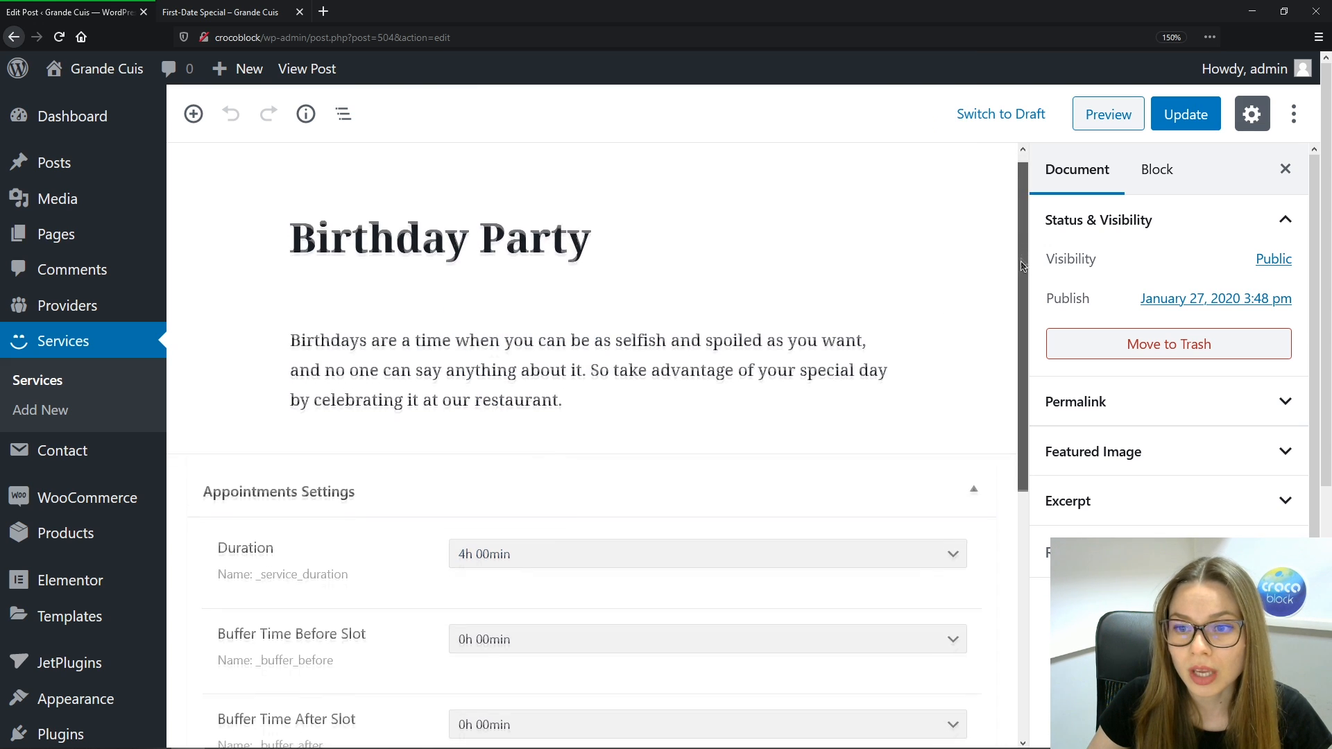
pyautogui.scroll(-4, 361, 321)
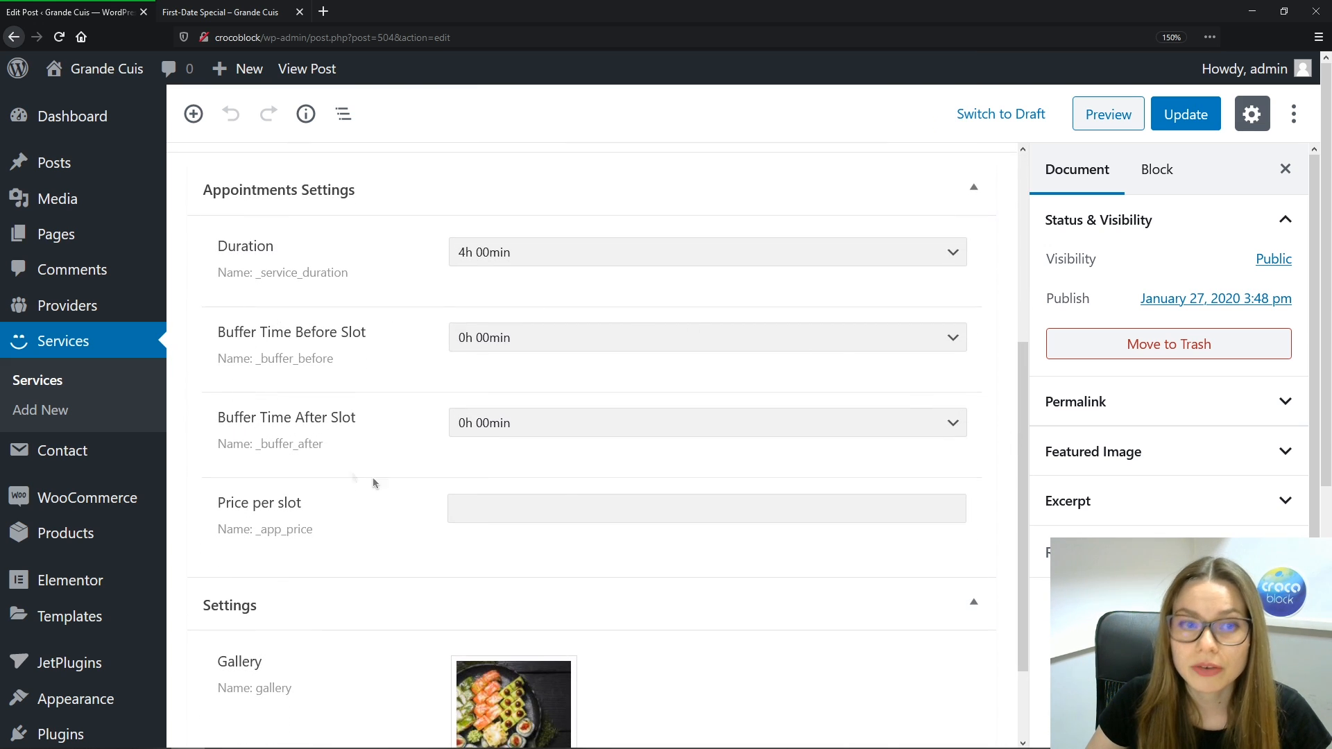
pyautogui.click(957, 344)
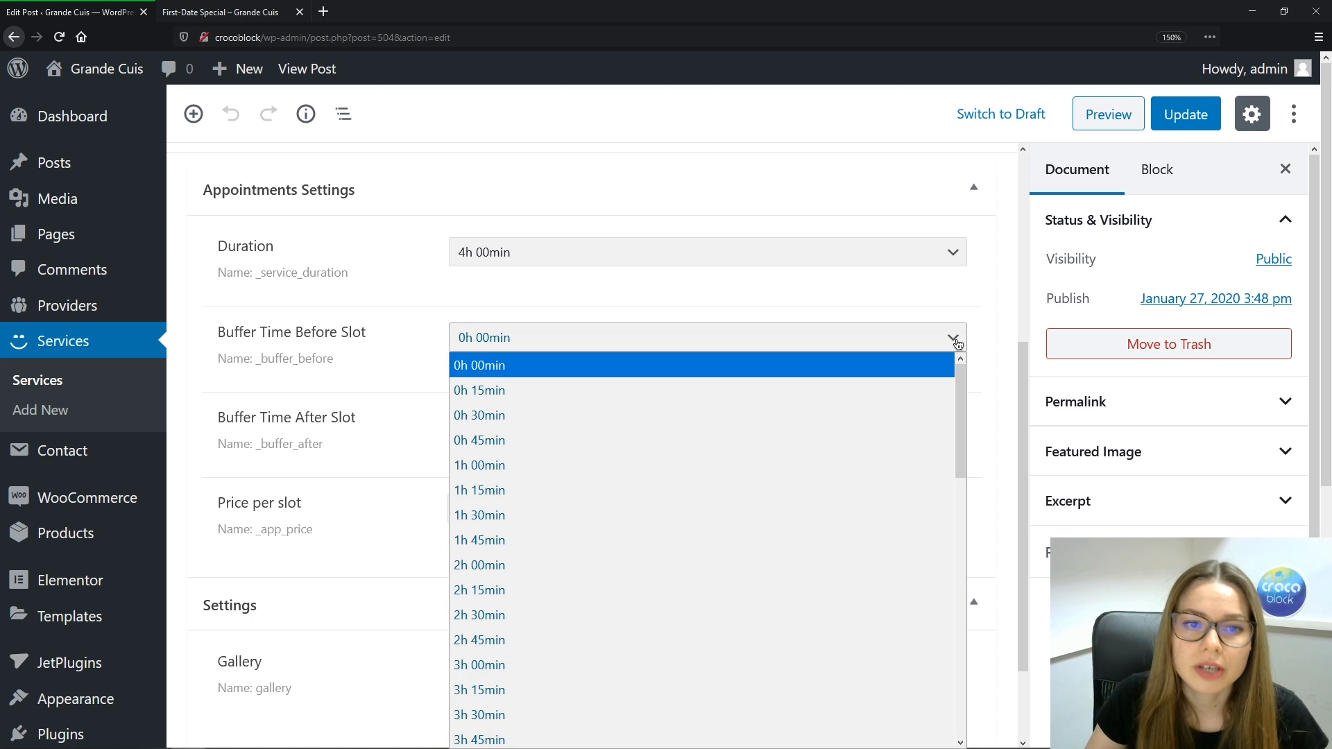
pyautogui.click(654, 420)
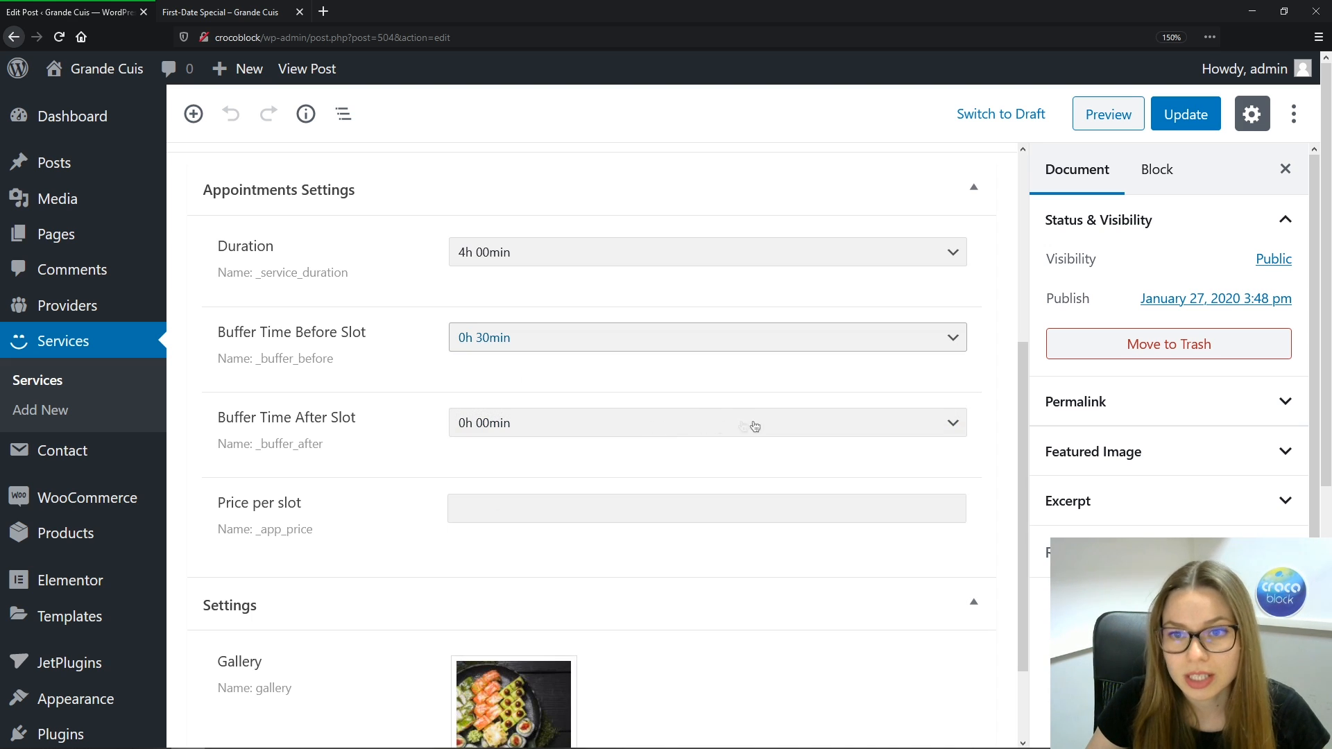
pyautogui.click(950, 425)
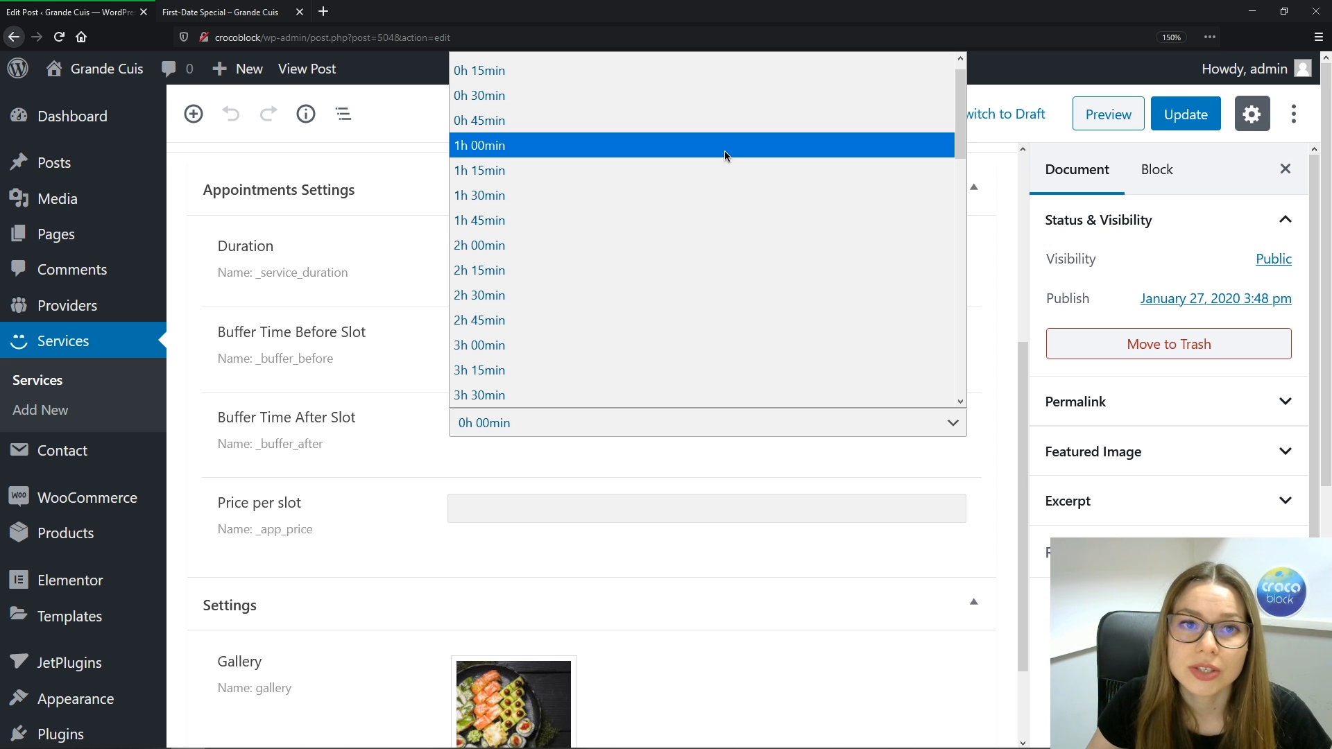
pyautogui.click(534, 127)
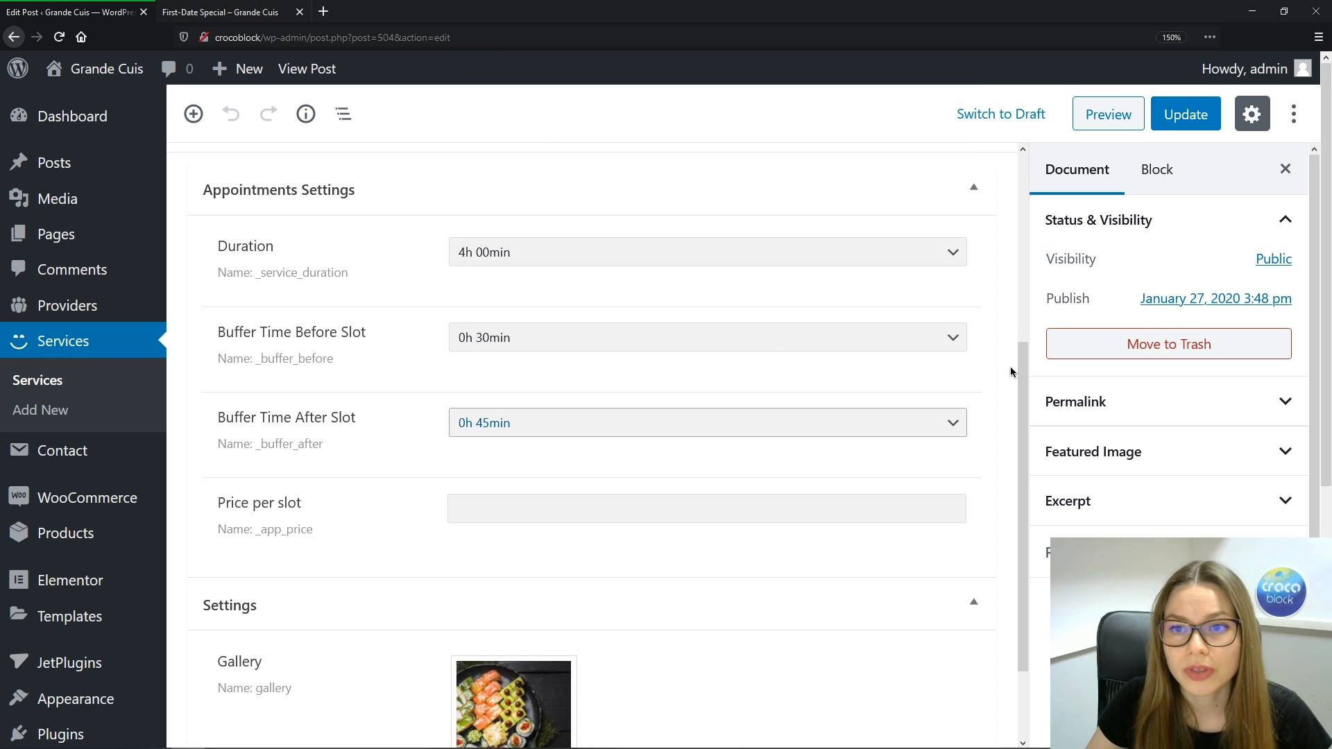
pyautogui.scroll(-2, 581, 414)
# Set Birthday Party's price per slot to 150
pyautogui.click(520, 418)
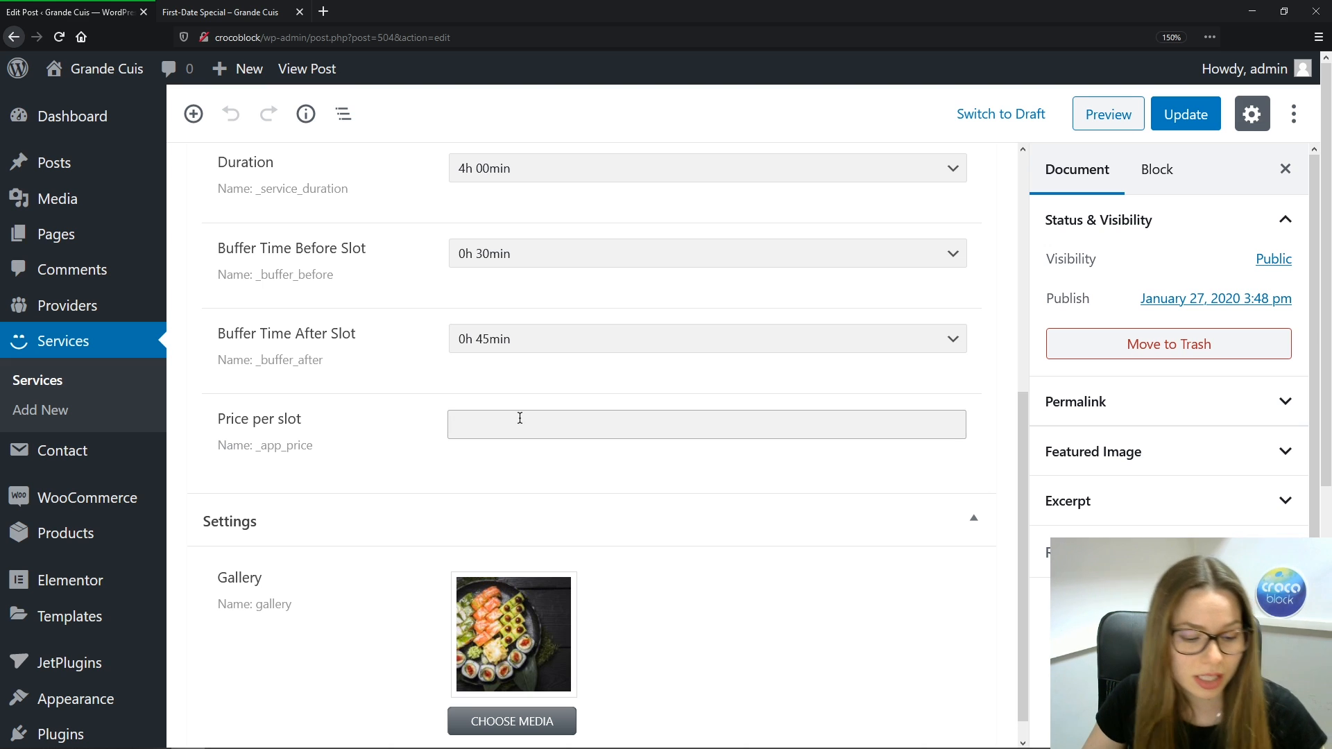
pyautogui.write('150')
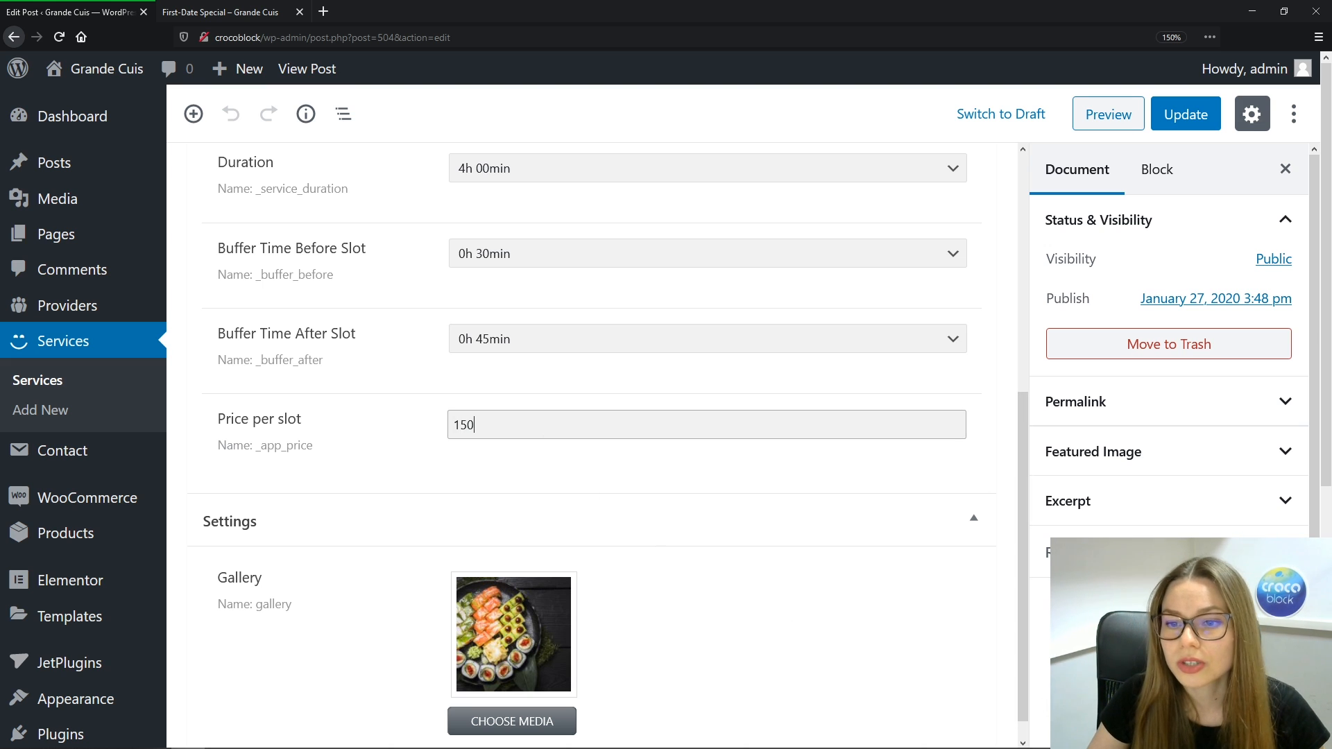
pyautogui.click(1110, 708)
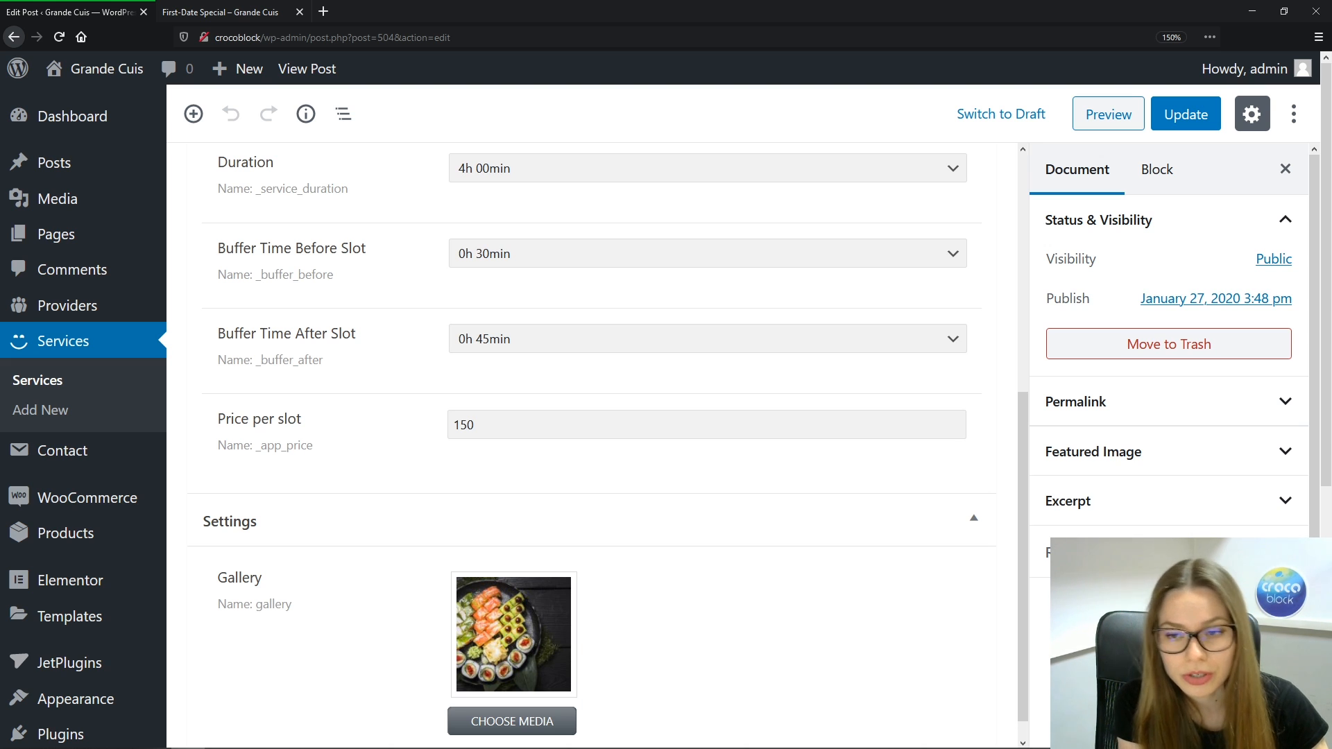
# Link four providers to Birthday Party in Select Providers
pyautogui.click(807, 640)
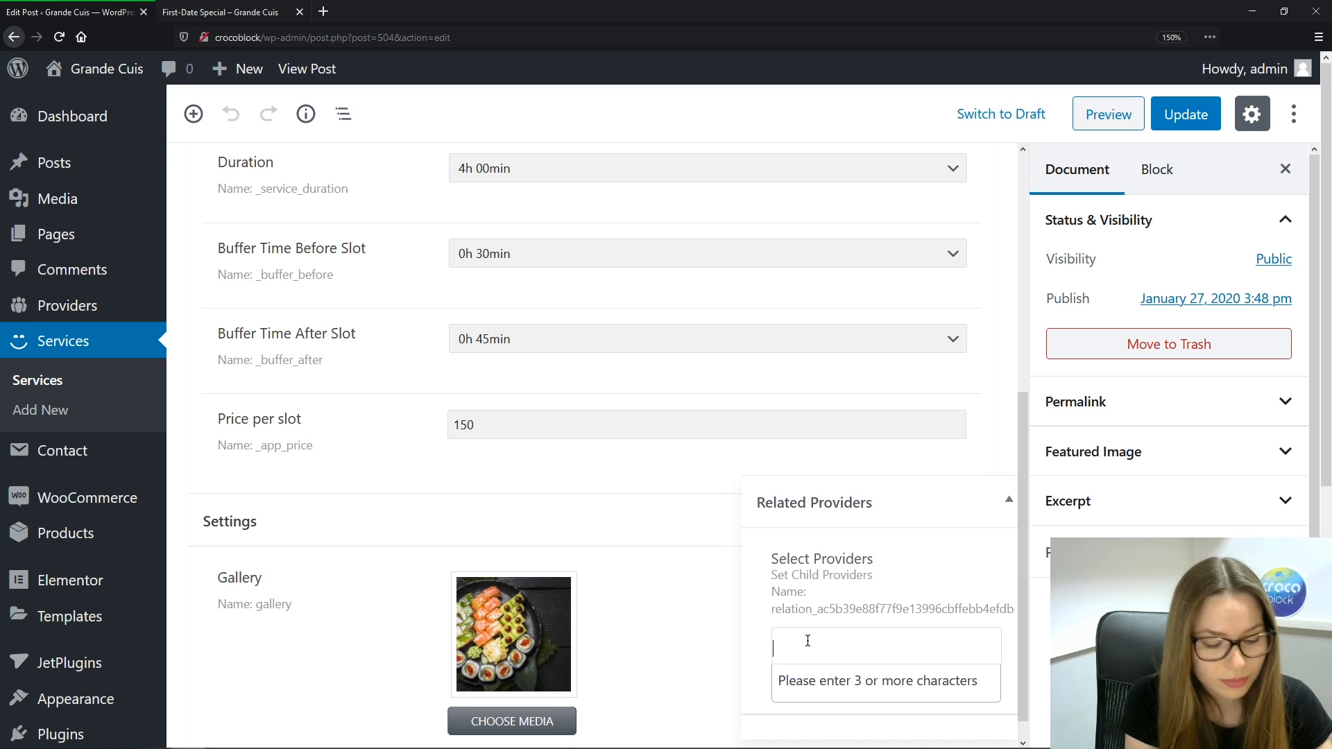
pyautogui.write('Bran')
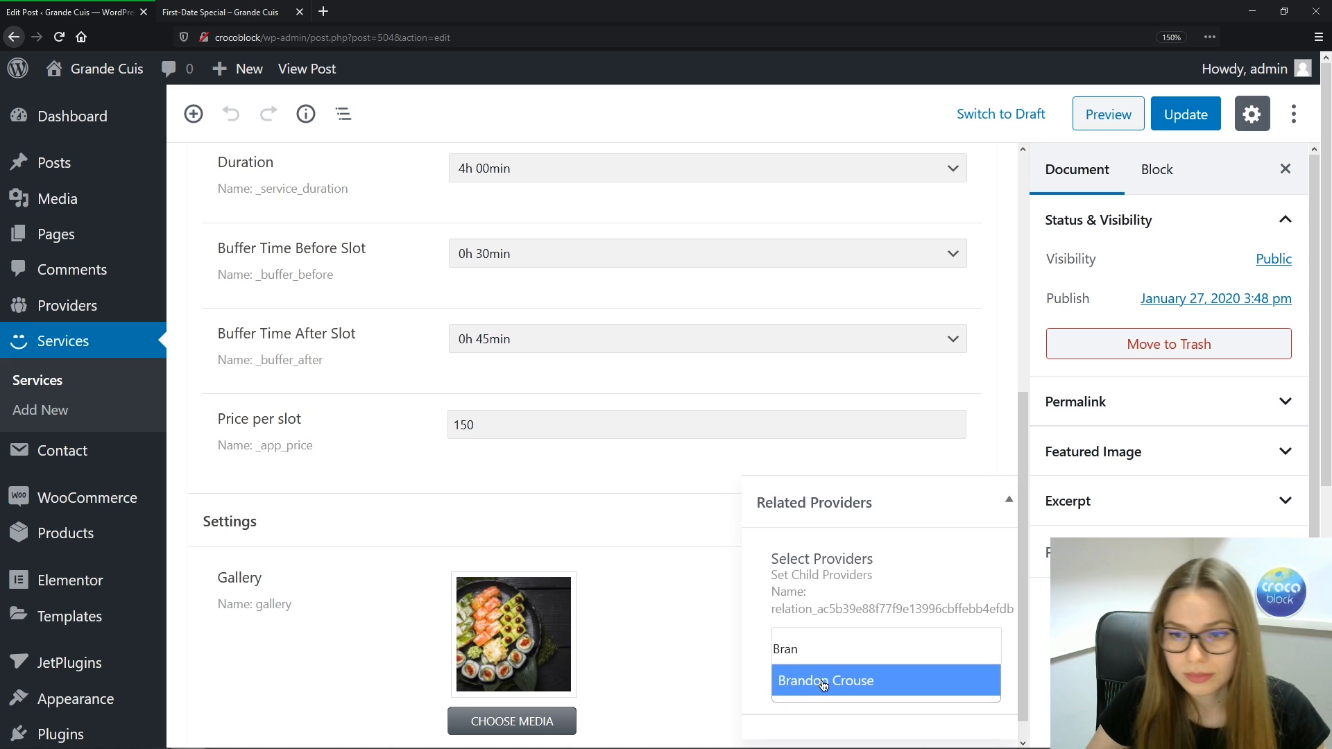
pyautogui.click(824, 682)
pyautogui.write('Lee')
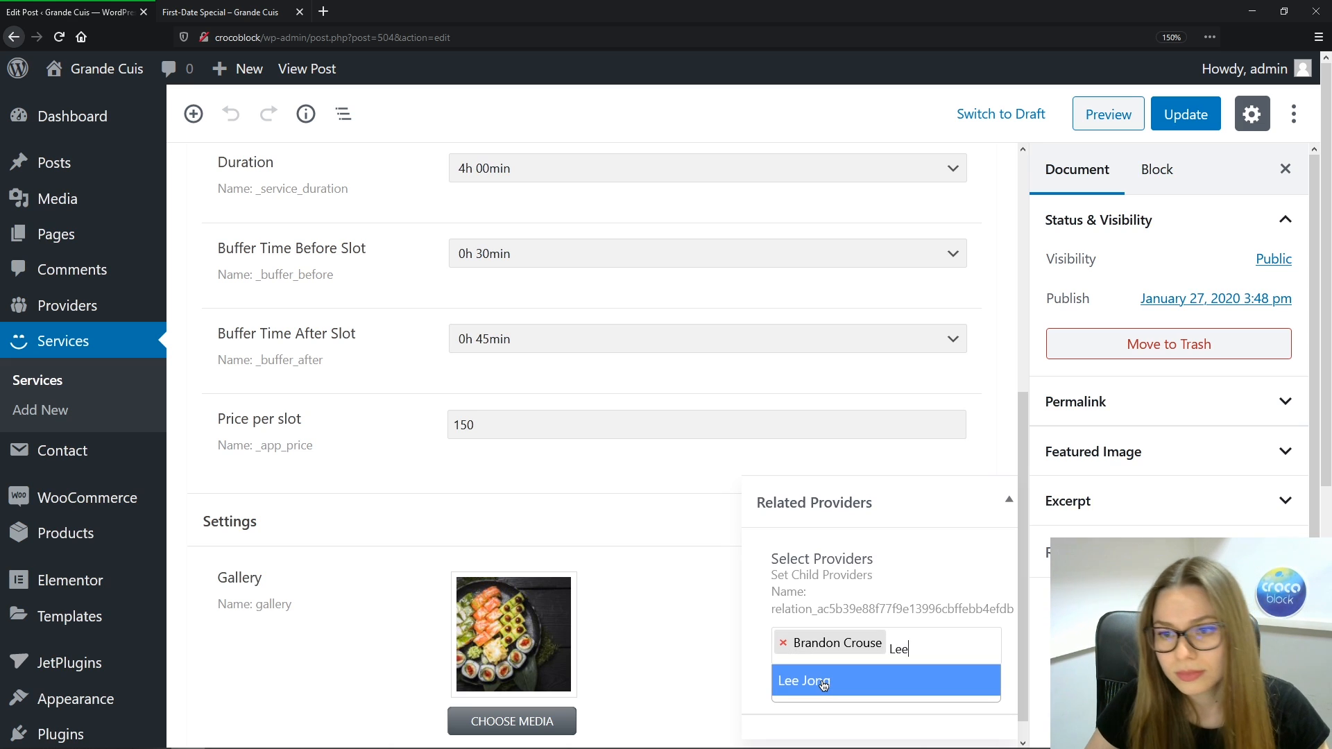
pyautogui.click(824, 682)
pyautogui.write('Tasha')
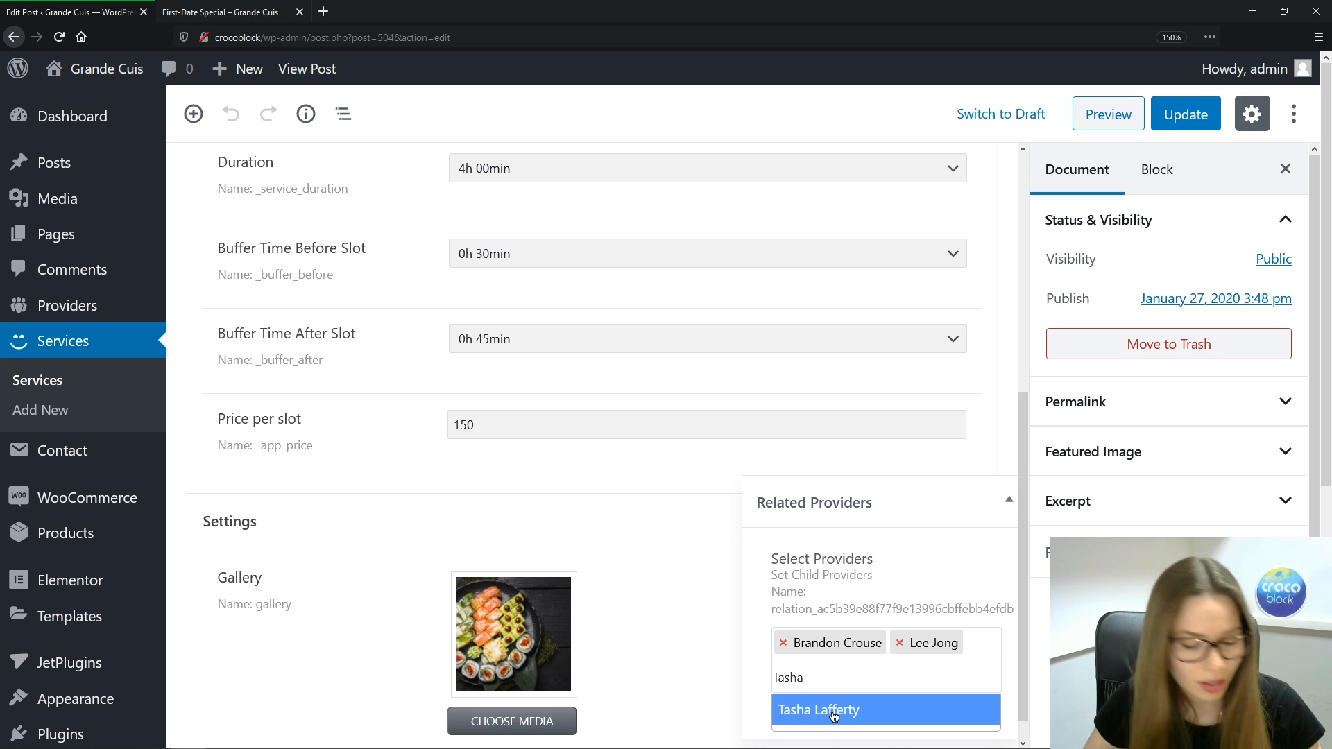
pyautogui.click(834, 713)
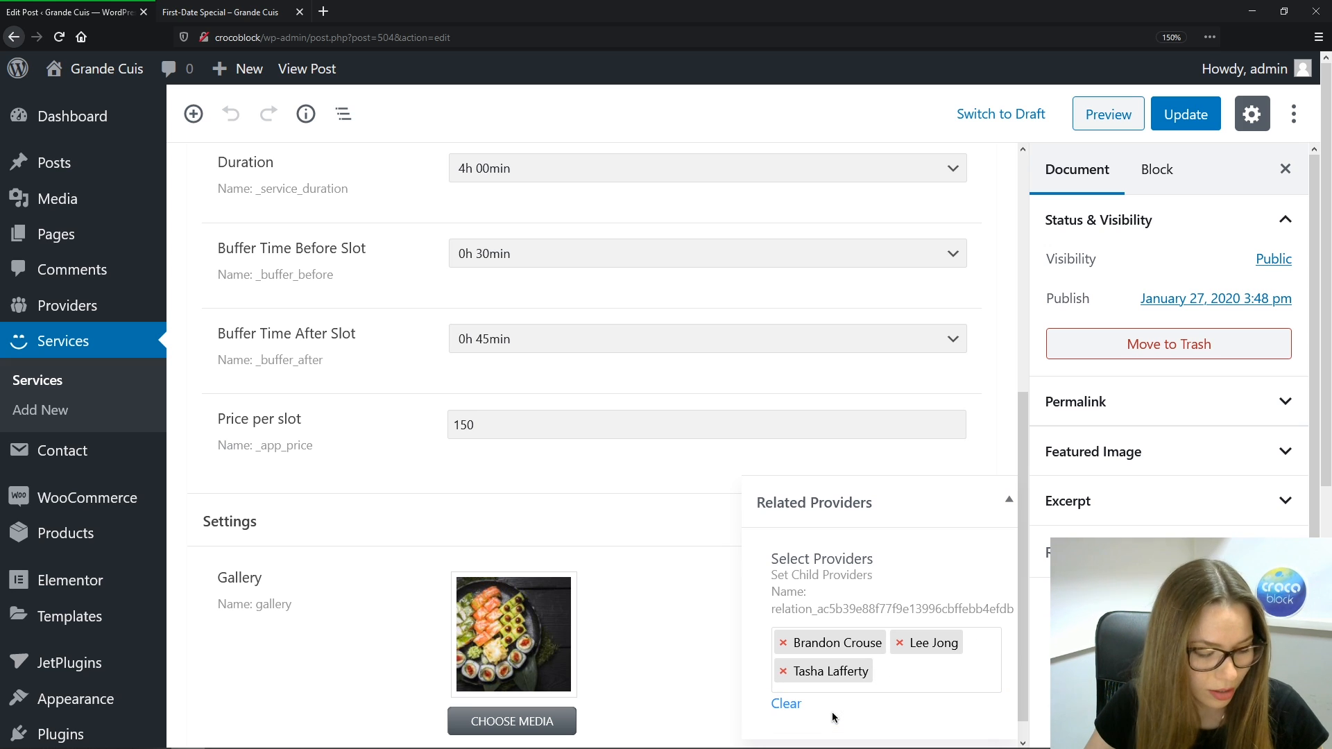
pyautogui.write('Sanch')
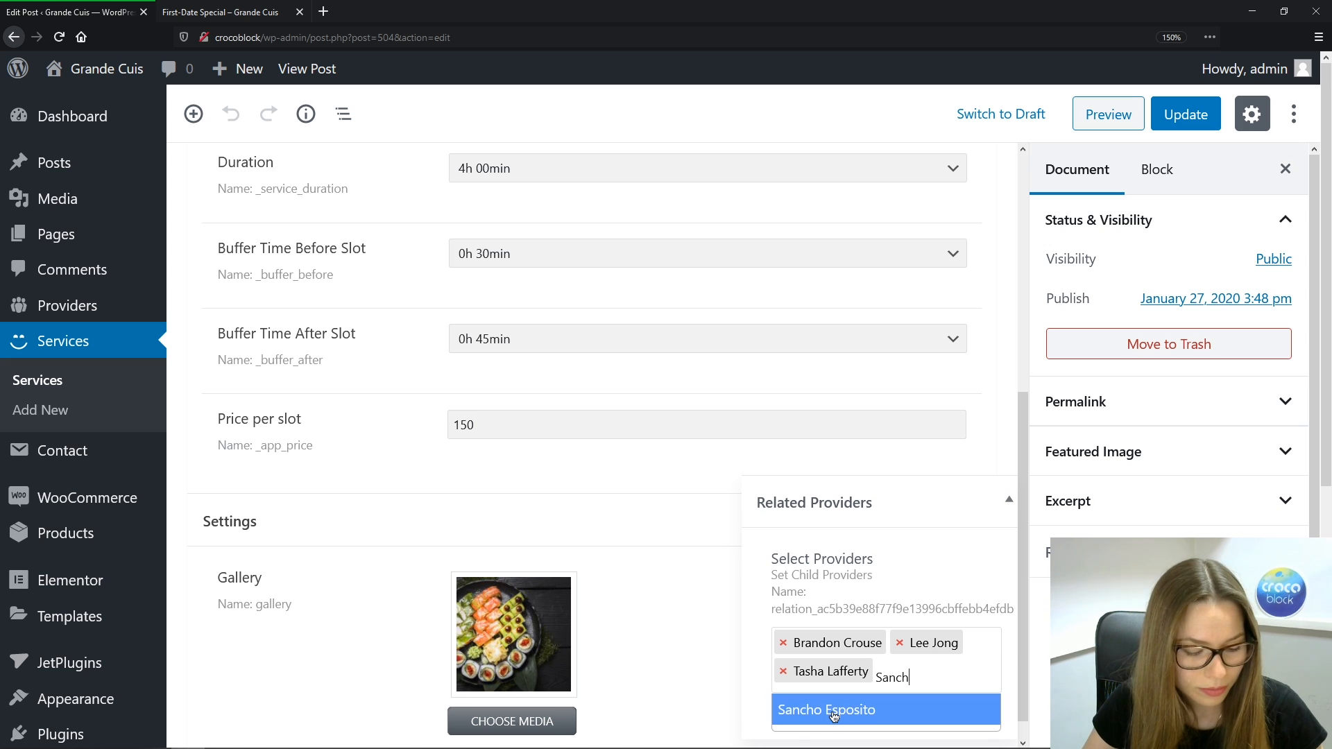
pyautogui.click(834, 713)
# Save Birthday Party and return to the Services list
pyautogui.scroll(-1, 1169, 444)
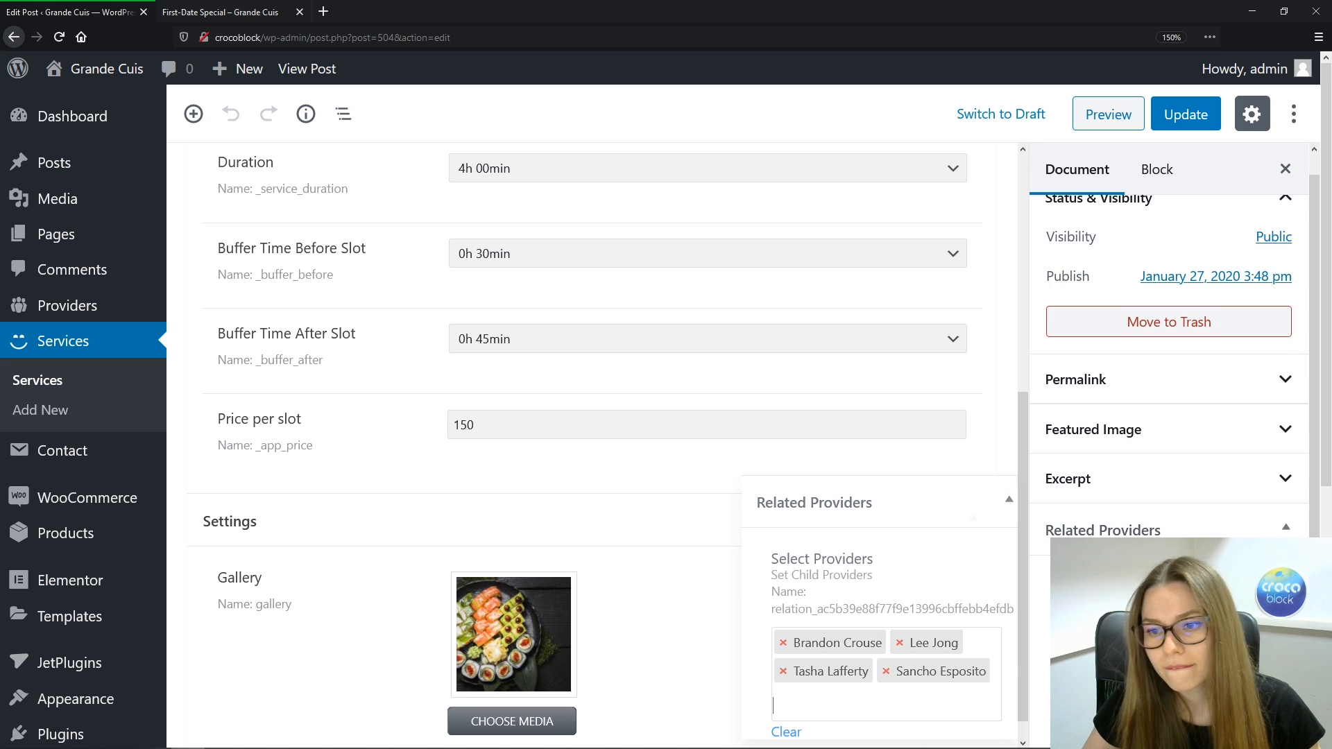
pyautogui.scroll(1, 1160, 332)
pyautogui.click(1186, 125)
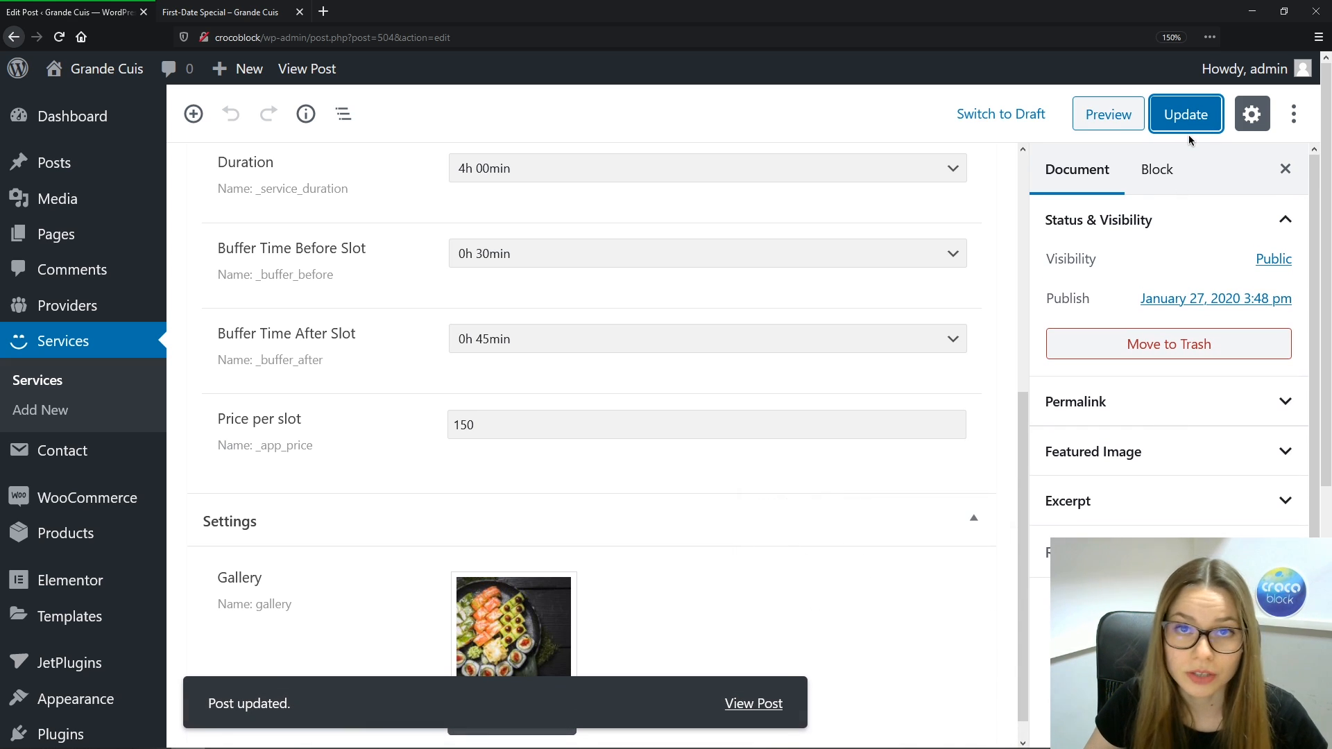
pyautogui.click(91, 379)
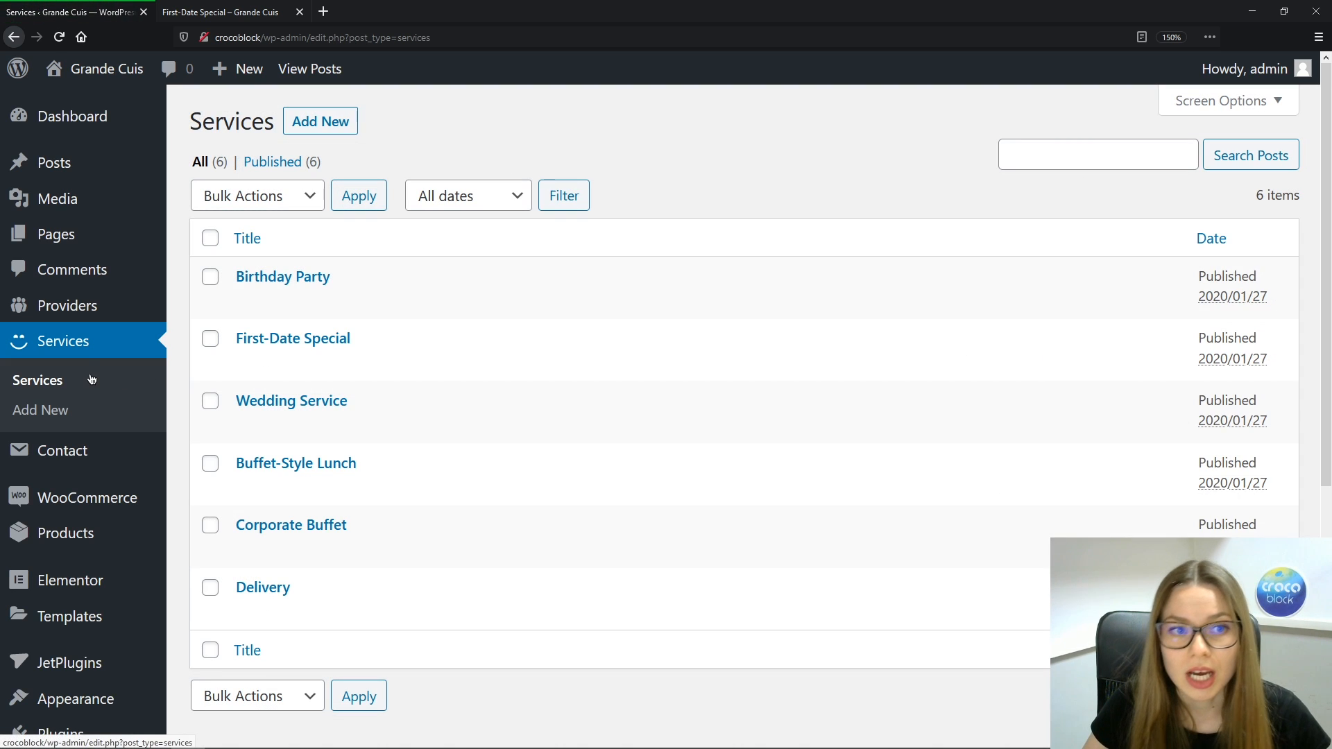
# Give First-Date Special a 2h 00min duration with 0h 15min buffers before and after
pyautogui.click(271, 344)
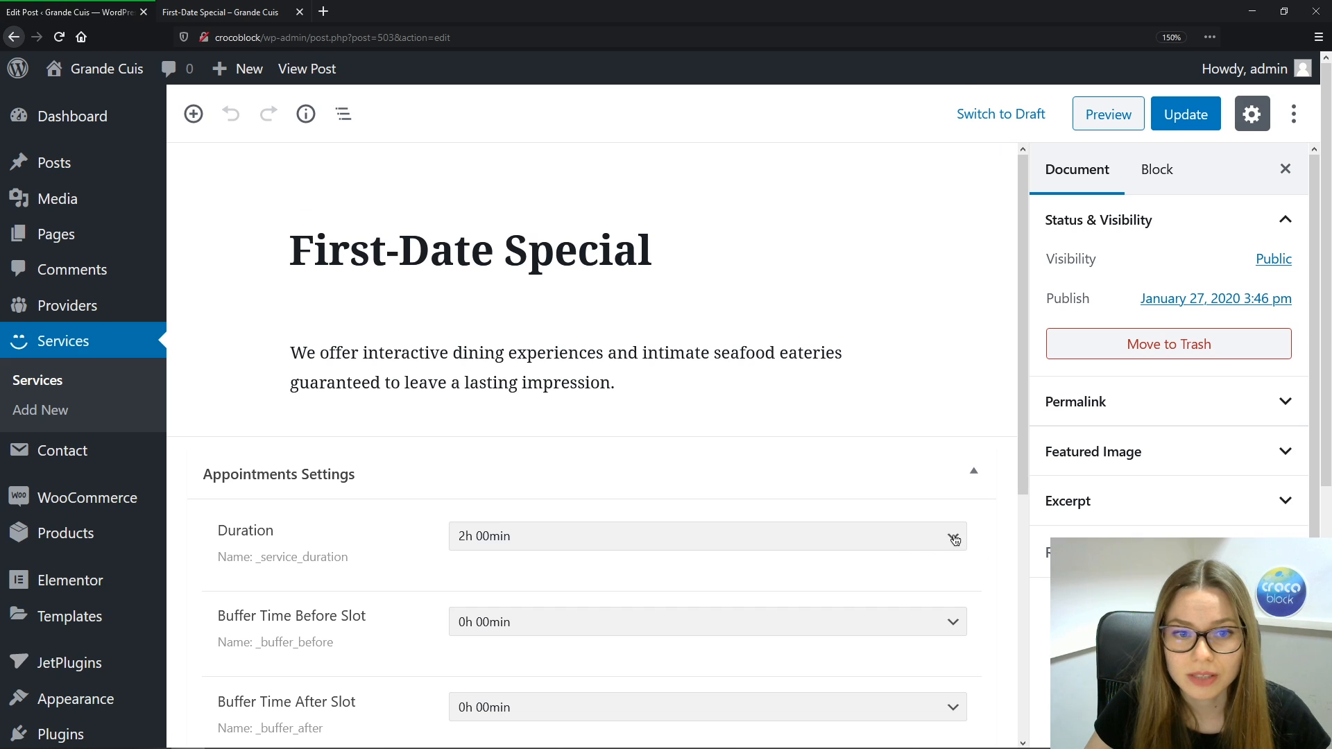
pyautogui.click(955, 538)
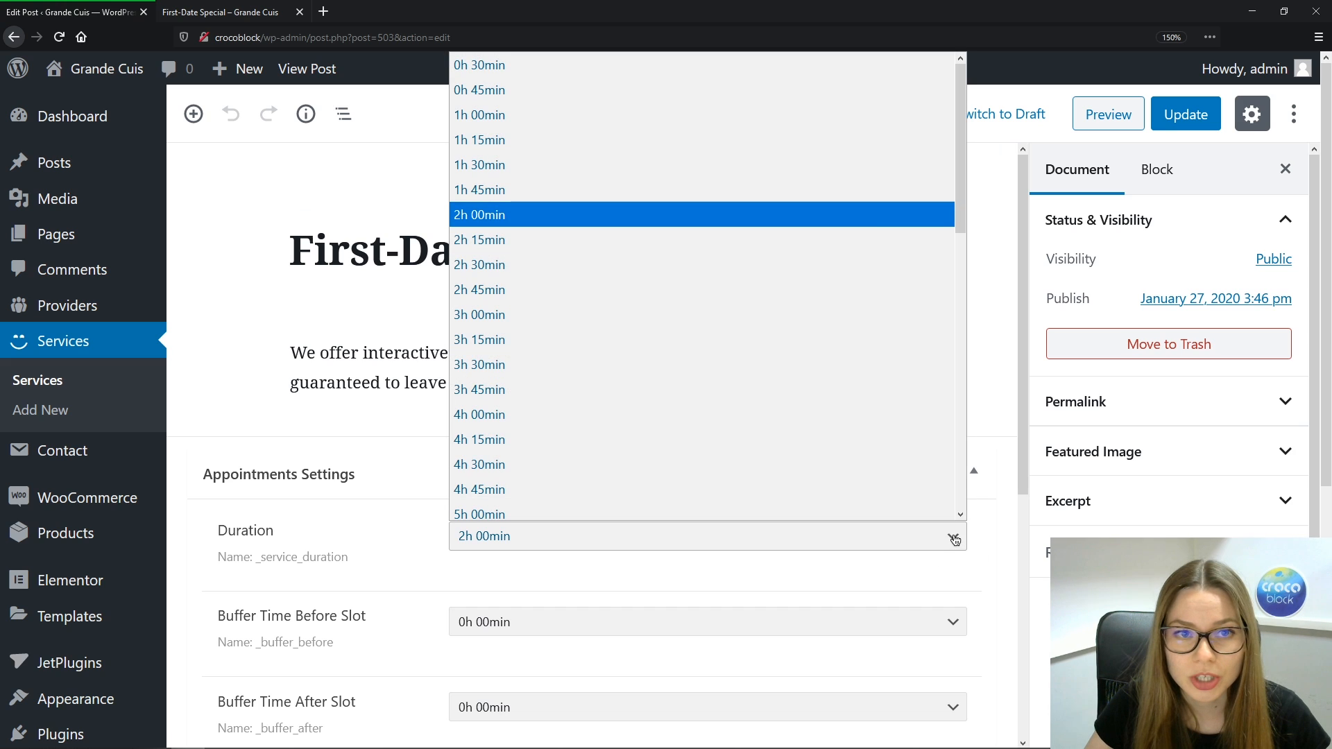
pyautogui.click(695, 210)
pyautogui.click(477, 625)
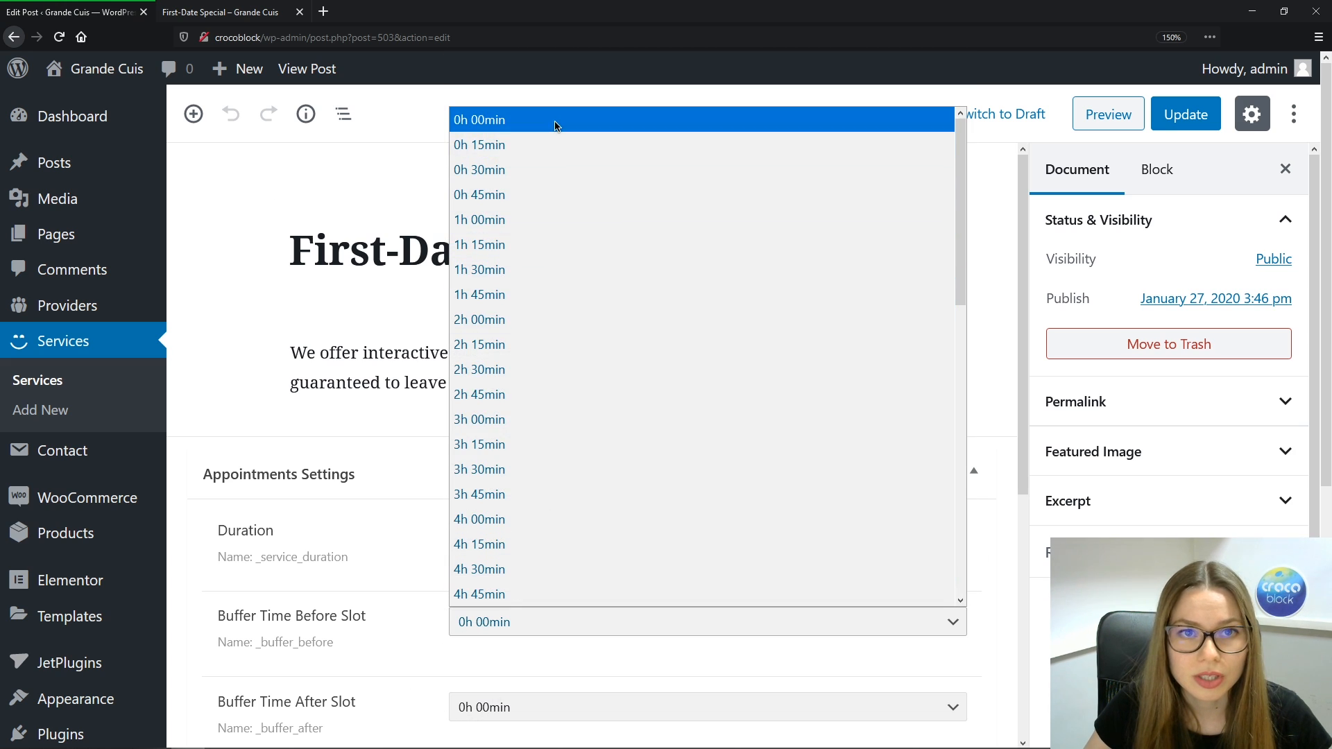
pyautogui.click(544, 144)
pyautogui.click(522, 714)
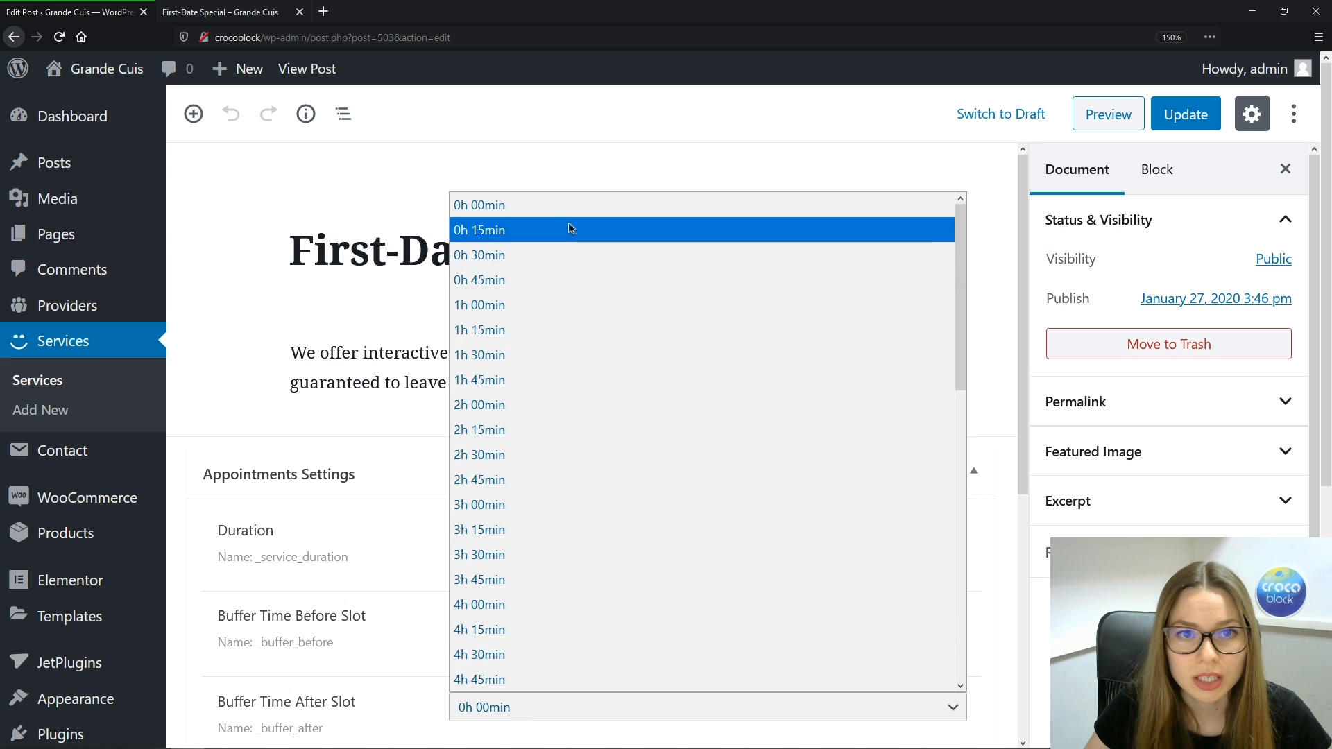
pyautogui.click(571, 226)
pyautogui.scroll(-5, 484, 538)
# Set First-Date Special's price per slot to 70 and link two providers
pyautogui.click(486, 467)
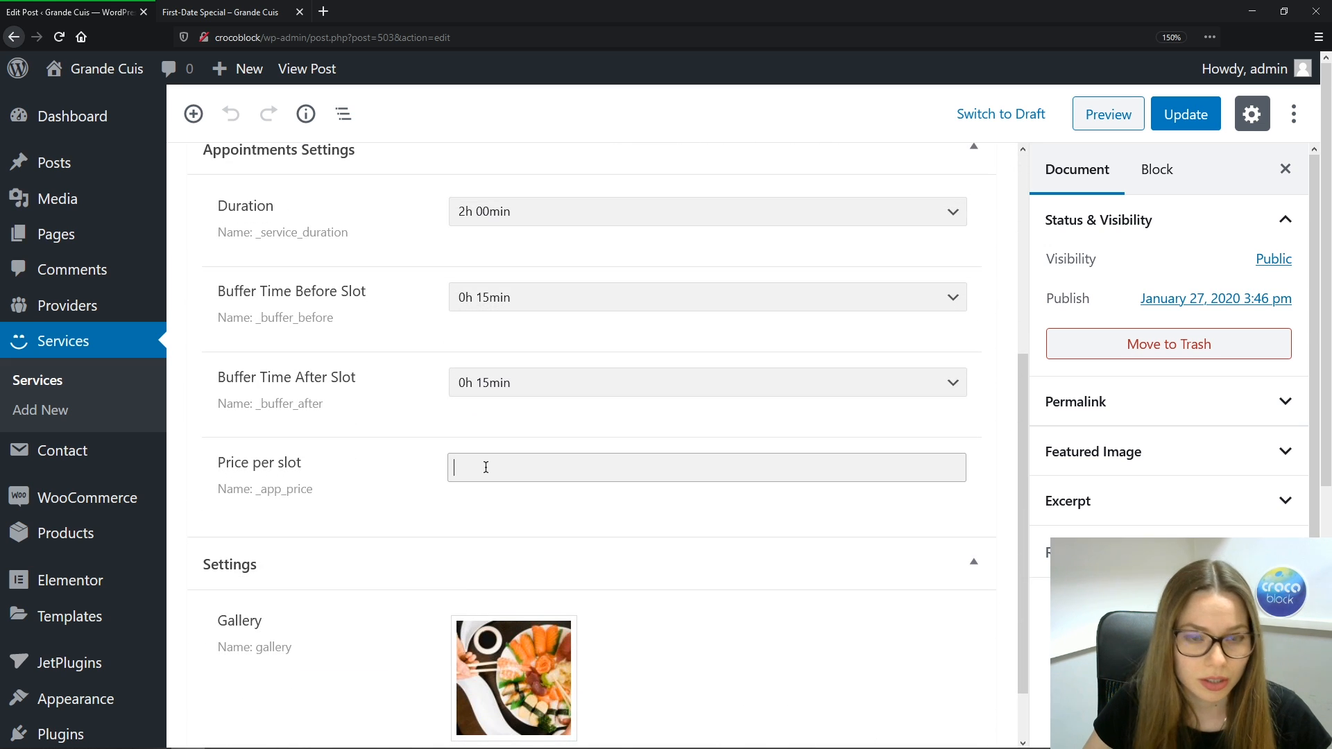
pyautogui.write('790')
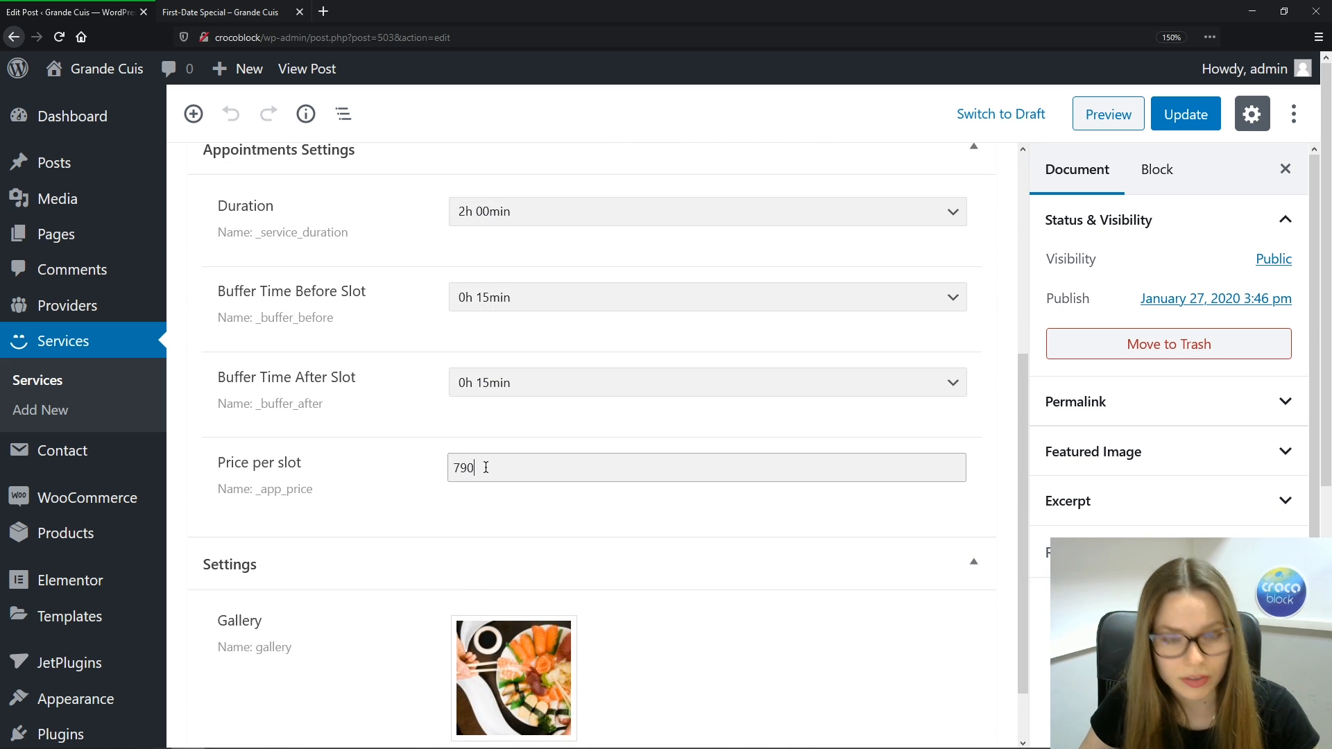
pyautogui.press('BackSpace')
pyautogui.press('BackSpace')
pyautogui.write('0')
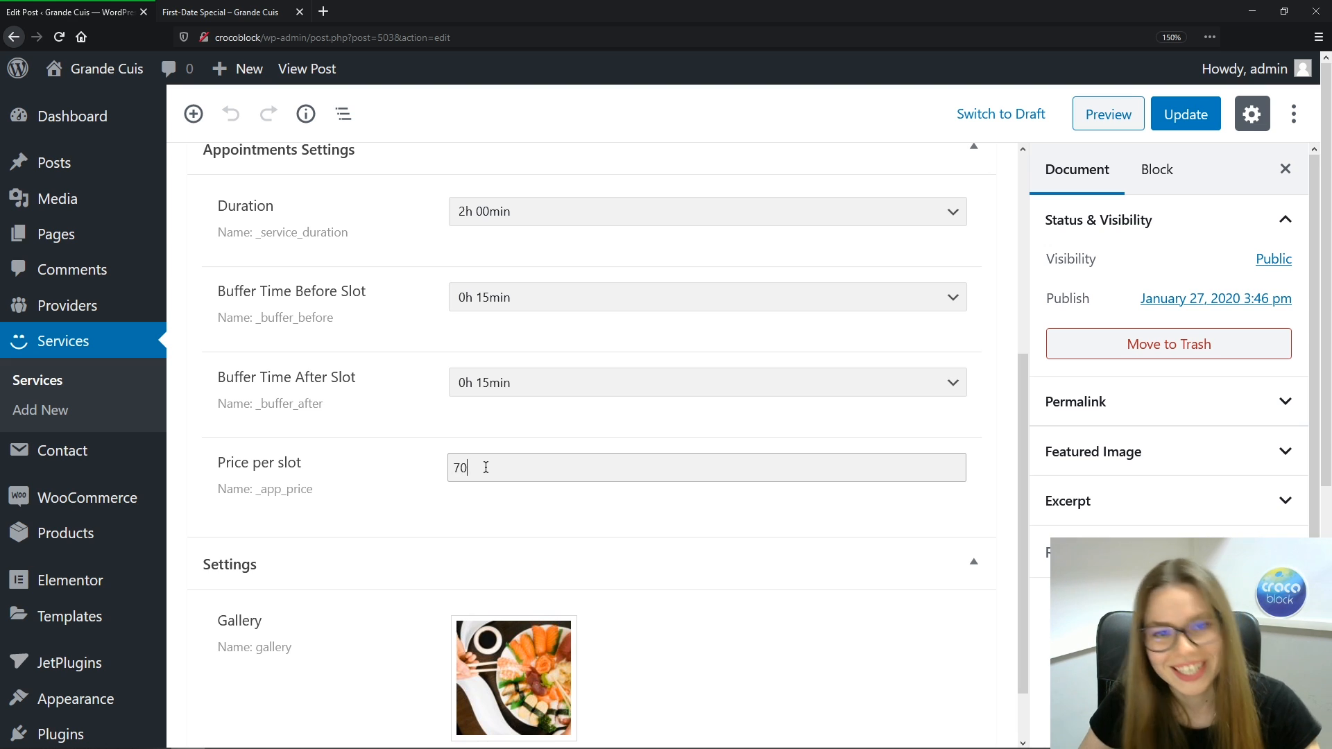
pyautogui.click(848, 650)
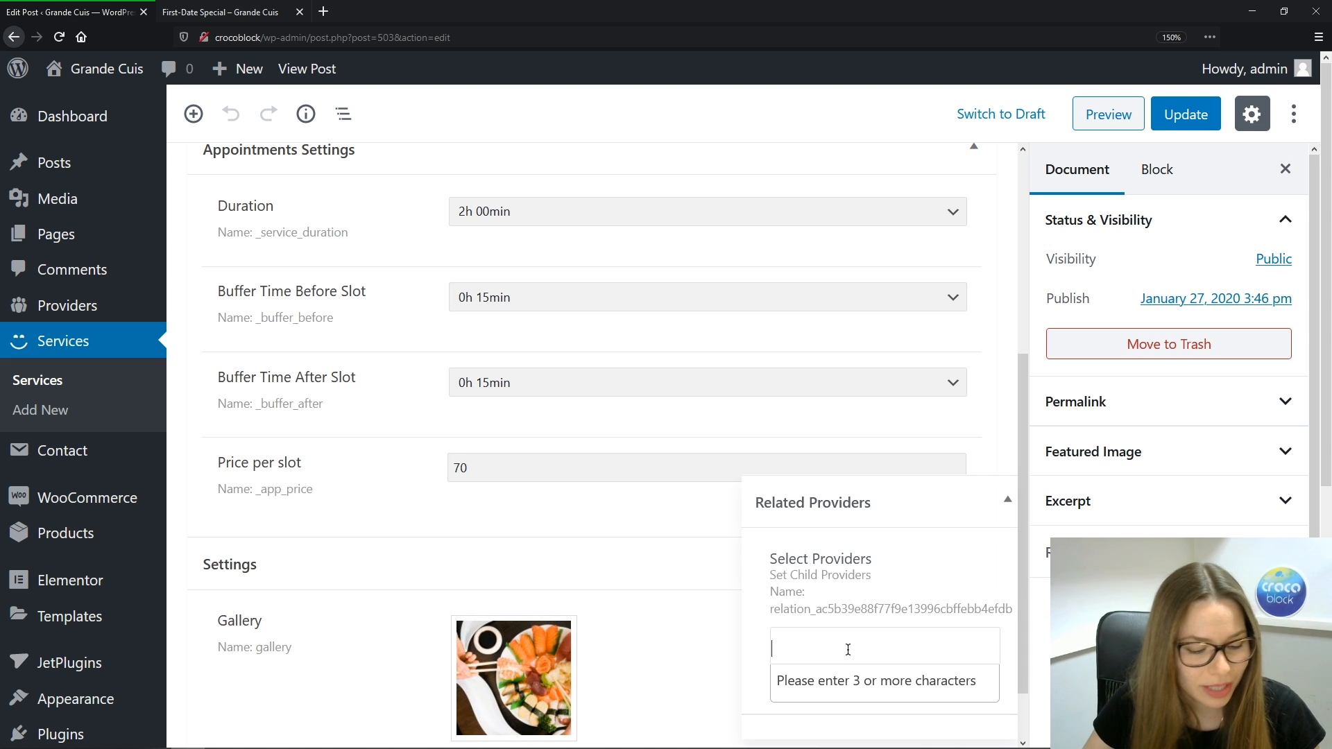
pyautogui.write('Lee')
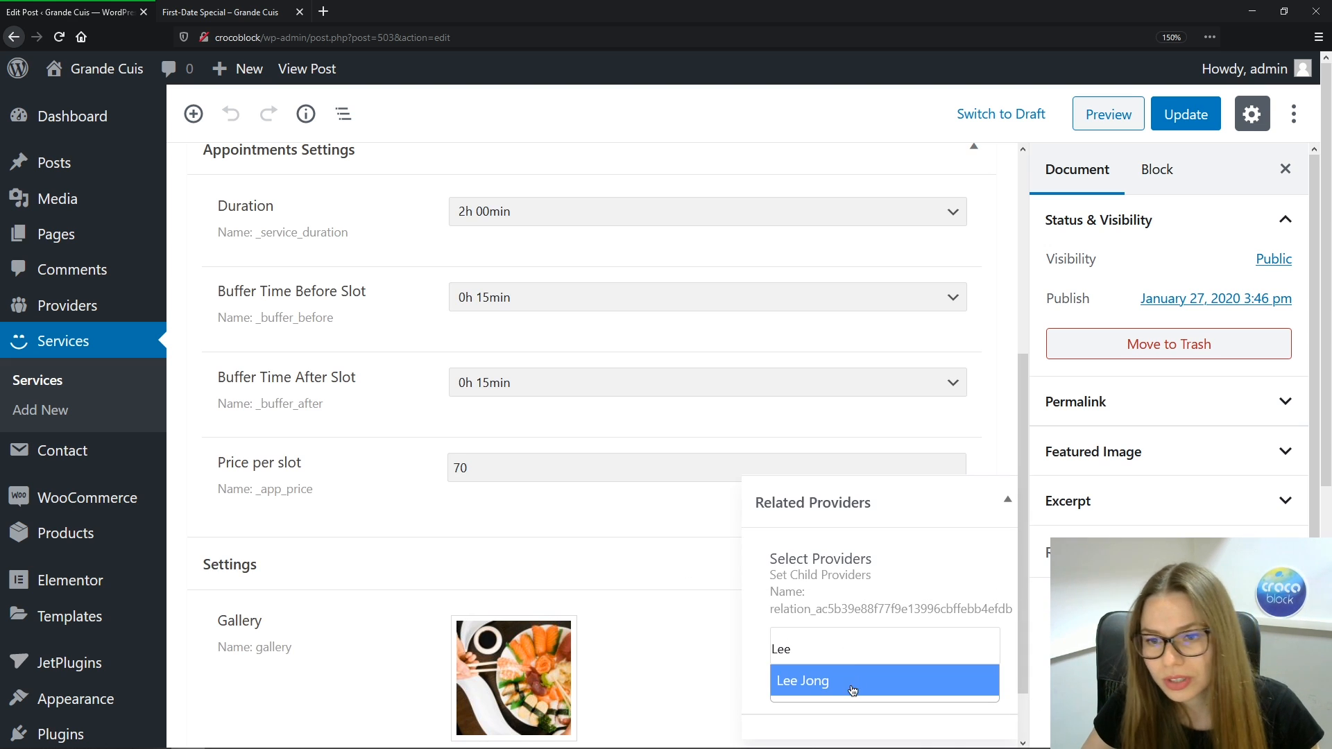
pyautogui.click(852, 687)
pyautogui.write('Tasha')
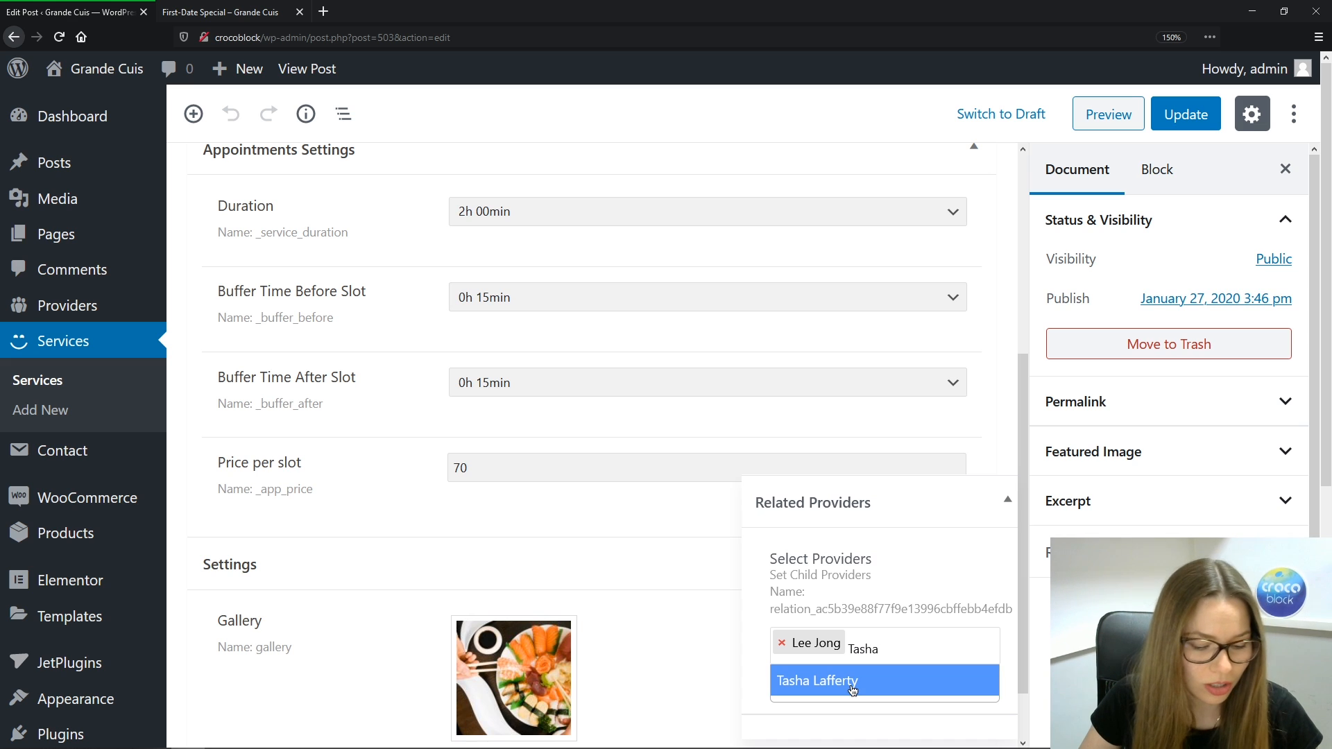
pyautogui.click(852, 687)
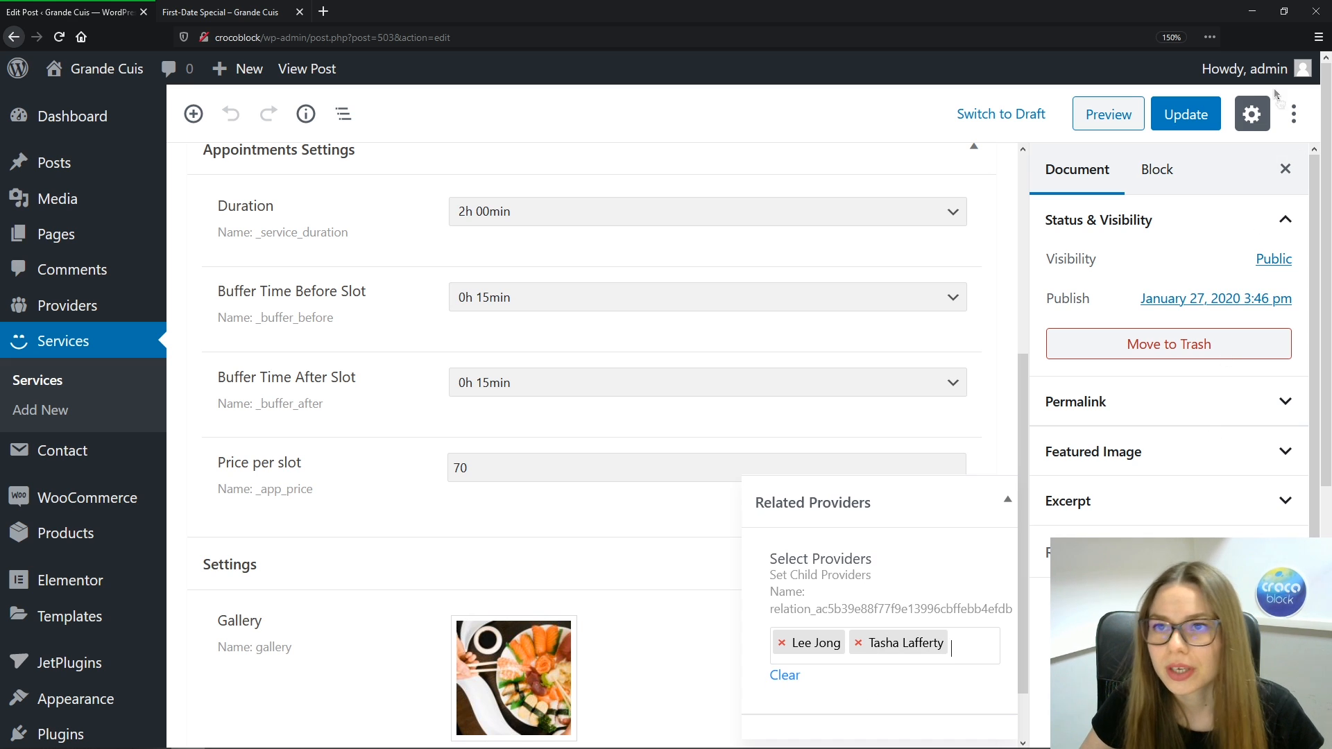
# Save First-Date Special, then open Wedding Service from the Services list
pyautogui.click(1194, 116)
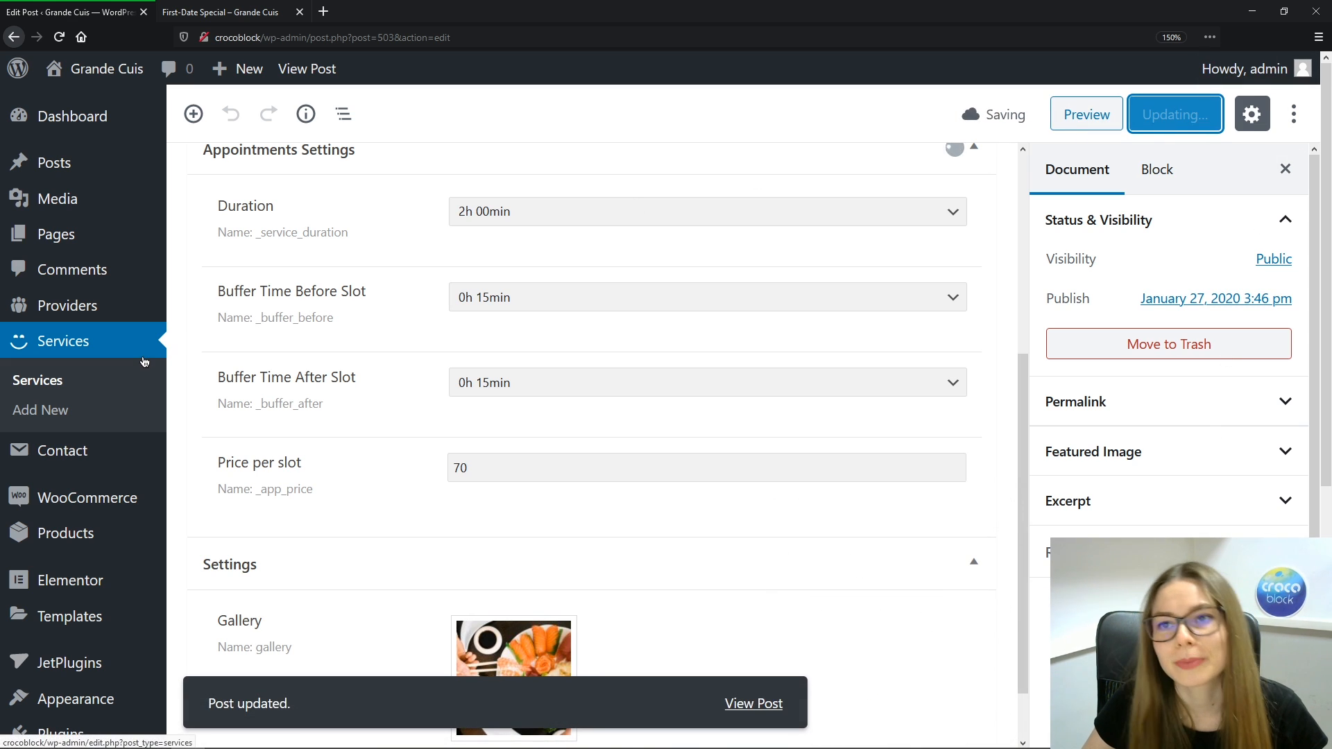
pyautogui.click(59, 386)
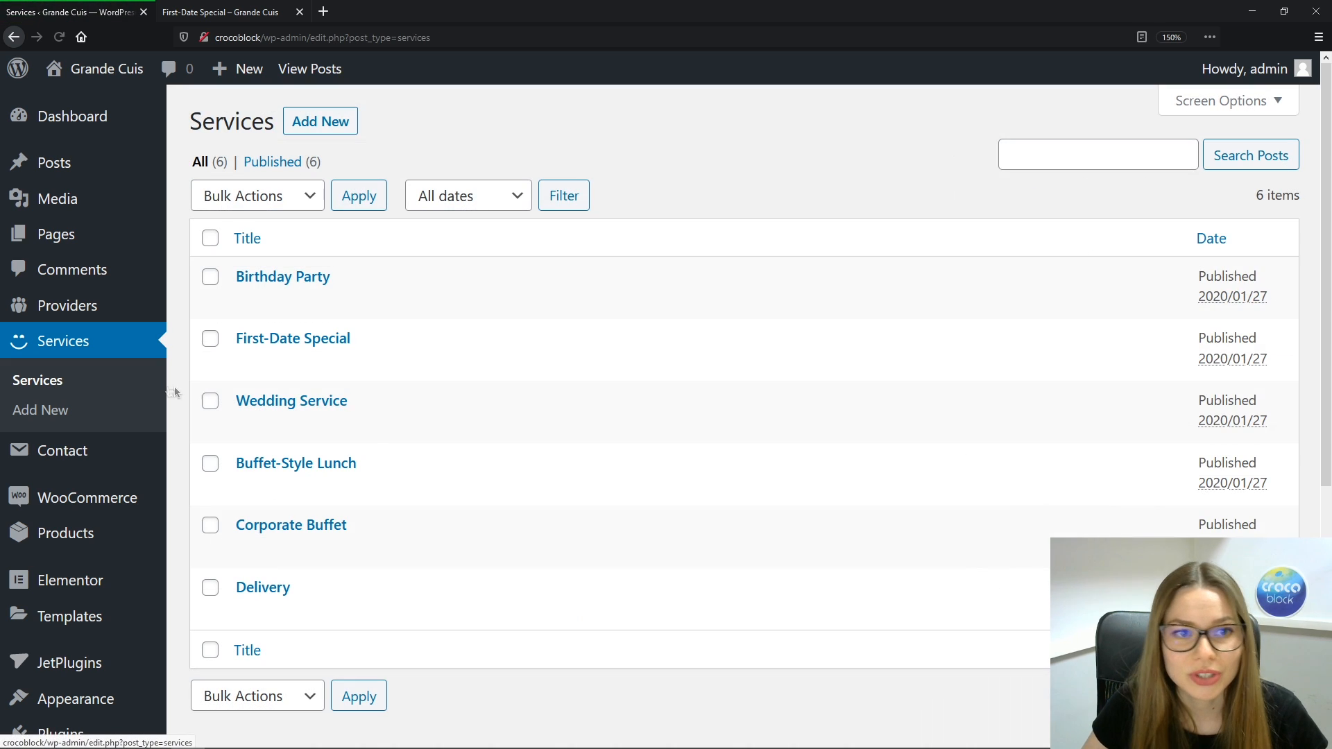
pyautogui.click(278, 401)
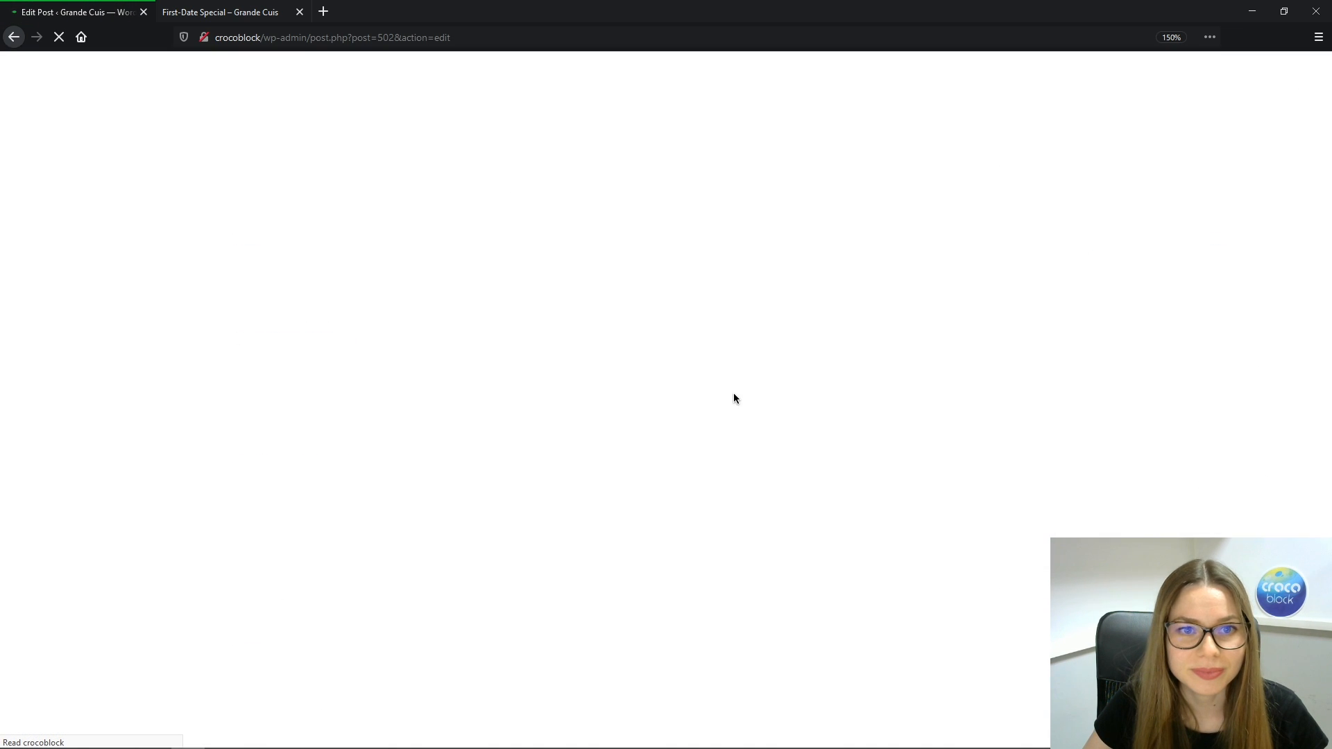
# Give Wedding Service a 7h 00min duration, 0h 30min/0h 45min buffers and a 500 price per slot
pyautogui.scroll(-5, 726, 363)
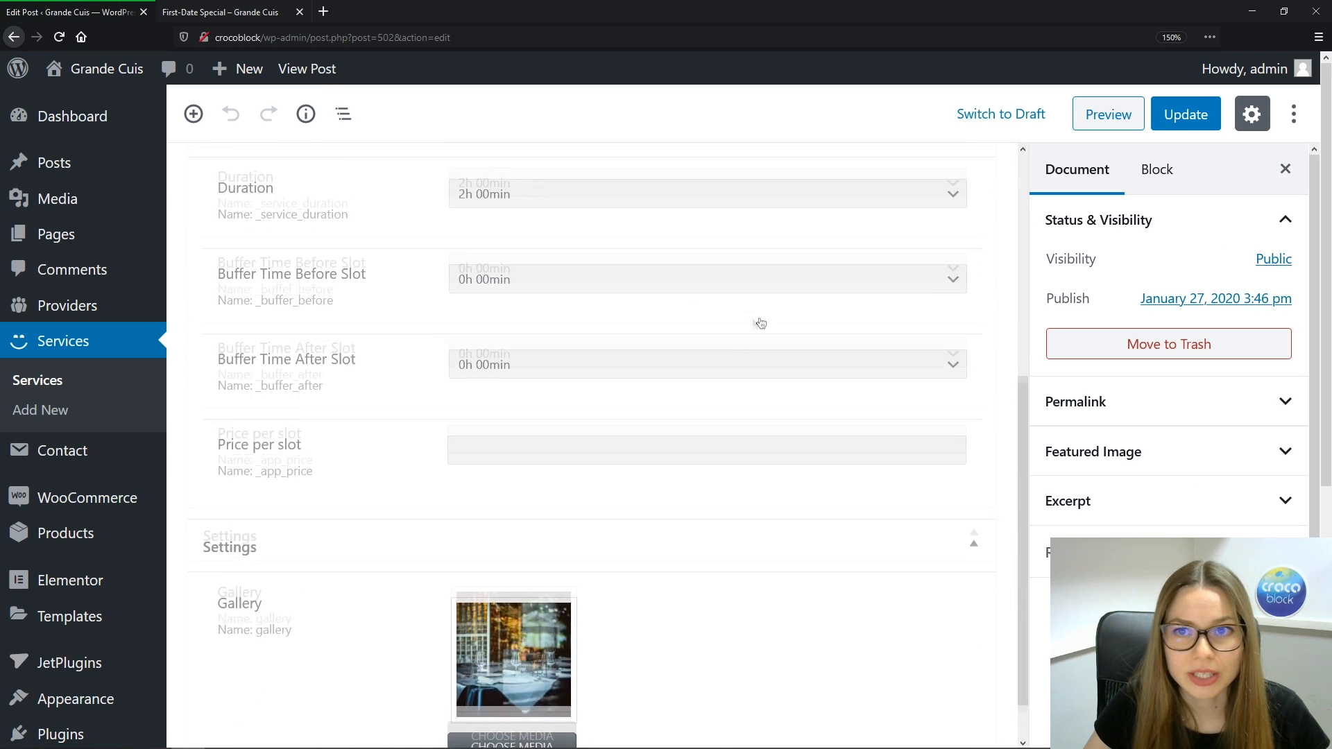
pyautogui.scroll(2, 760, 322)
pyautogui.click(951, 358)
pyautogui.scroll(-2, 692, 506)
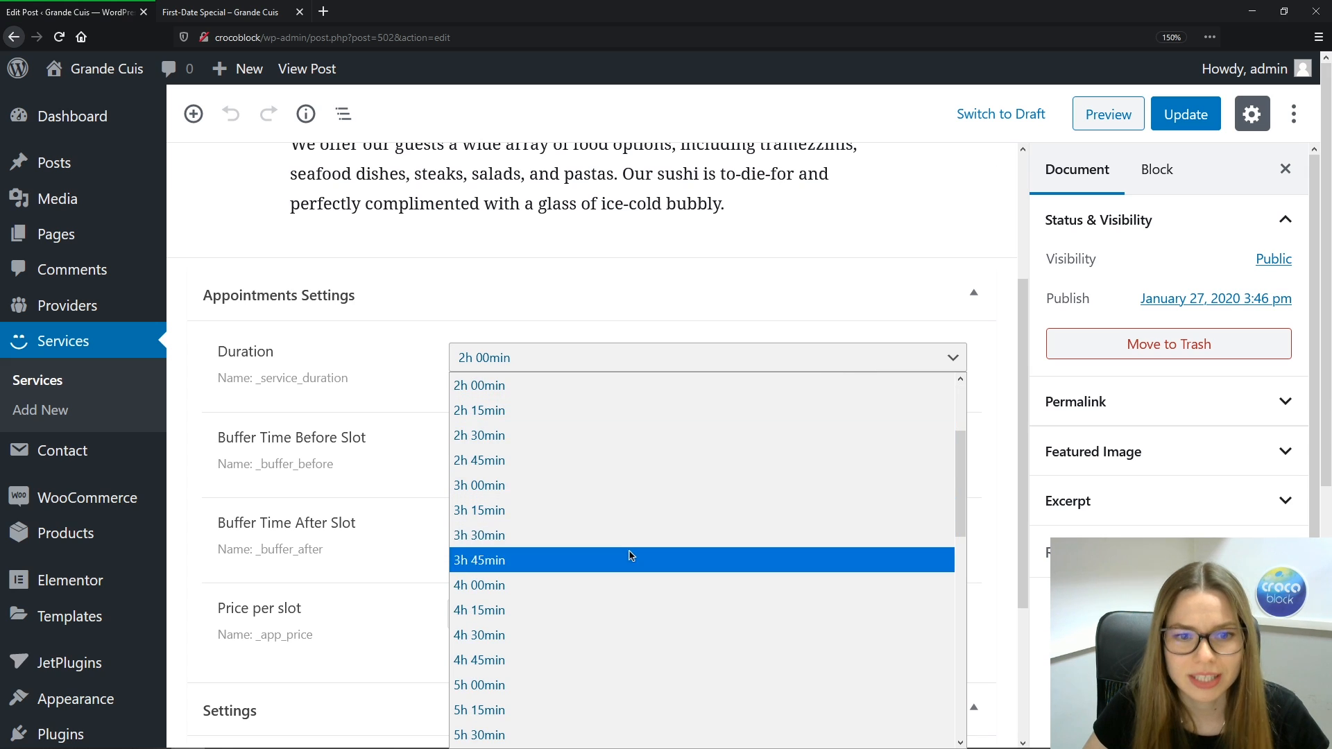
pyautogui.scroll(-3, 627, 552)
pyautogui.click(535, 665)
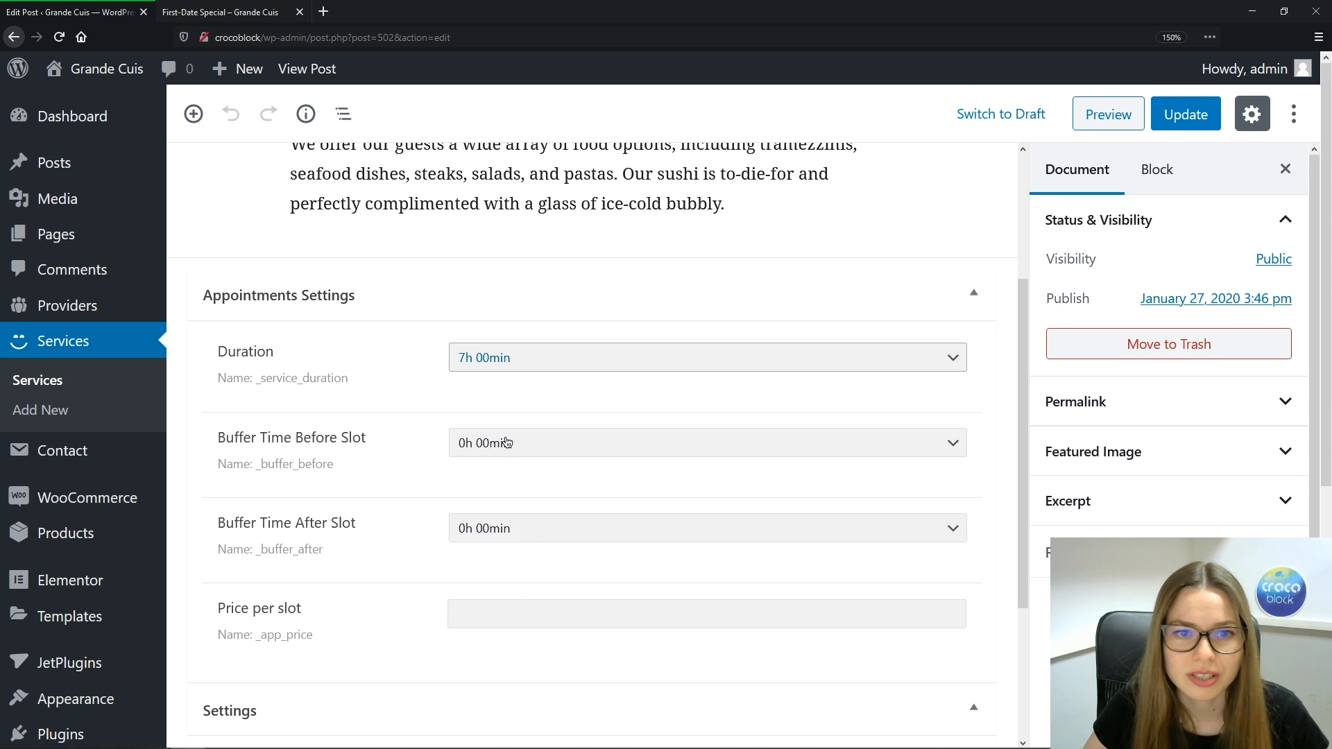
pyautogui.click(507, 442)
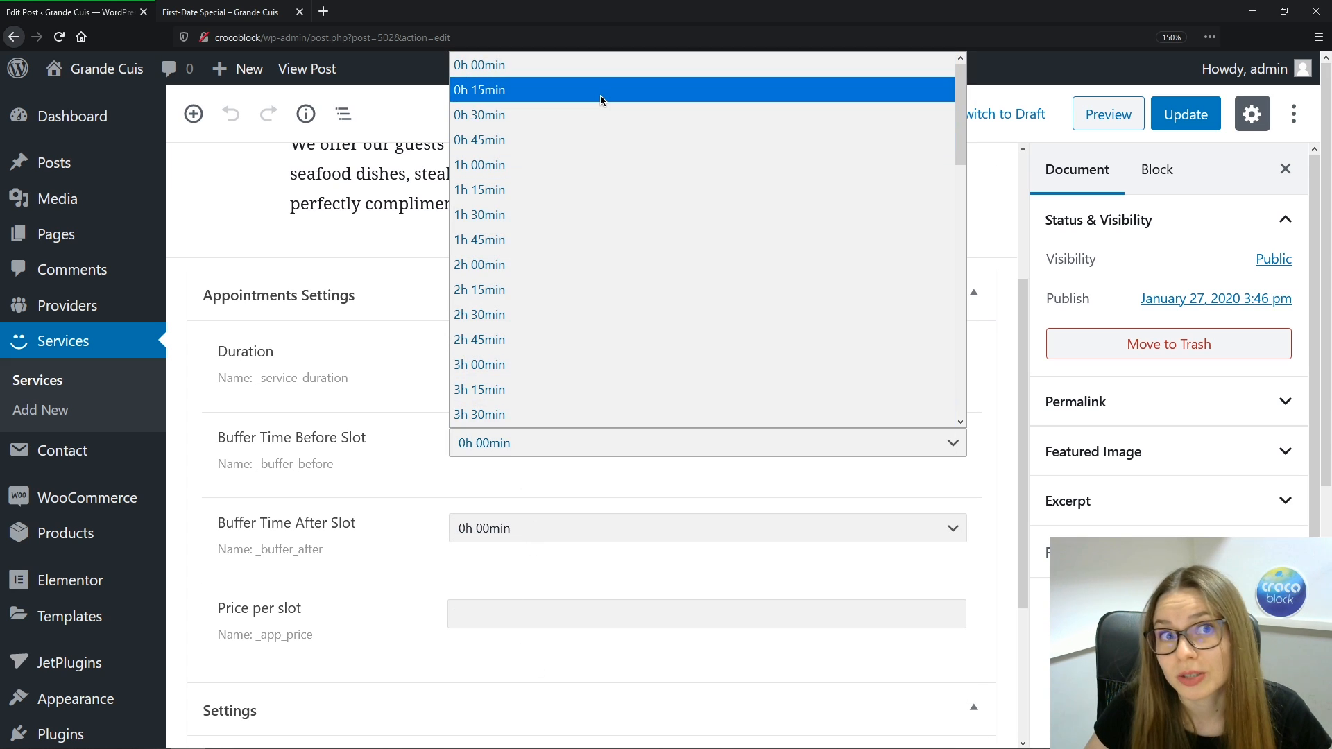
pyautogui.click(549, 122)
pyautogui.click(493, 527)
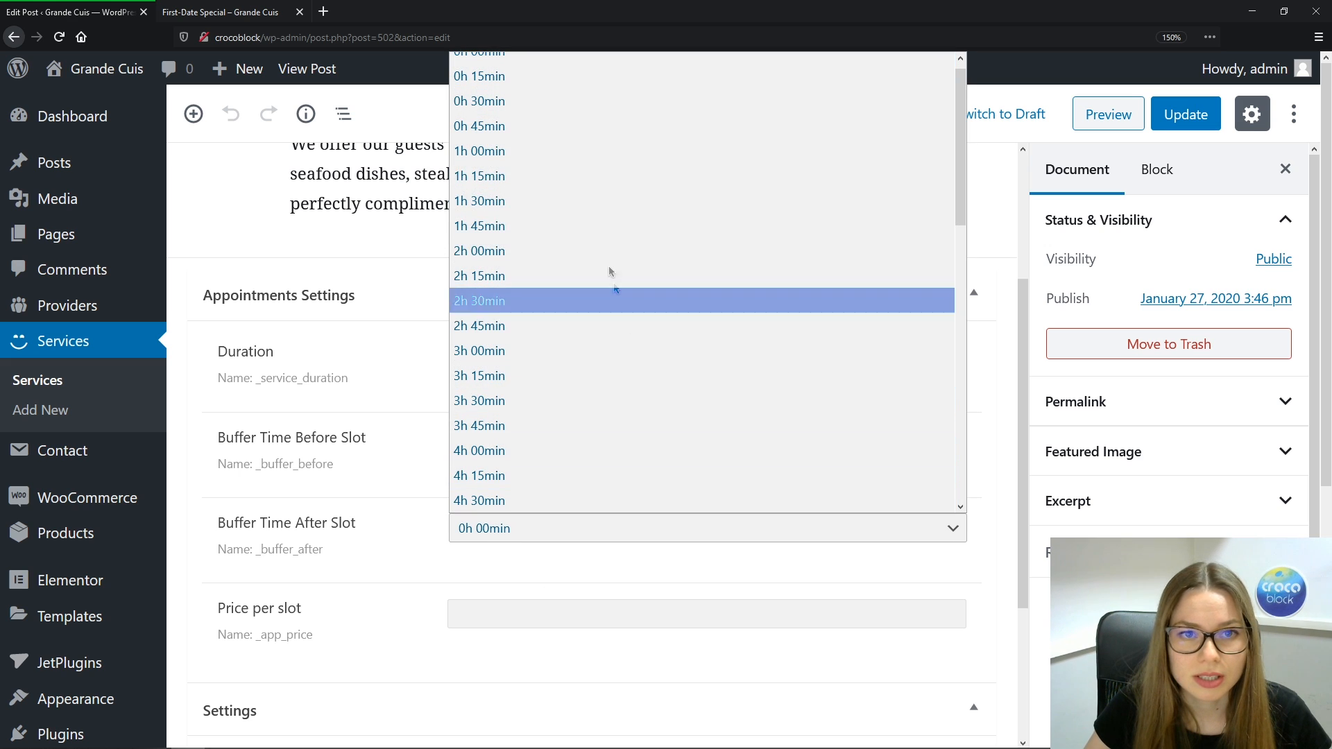
pyautogui.click(548, 126)
pyautogui.click(482, 614)
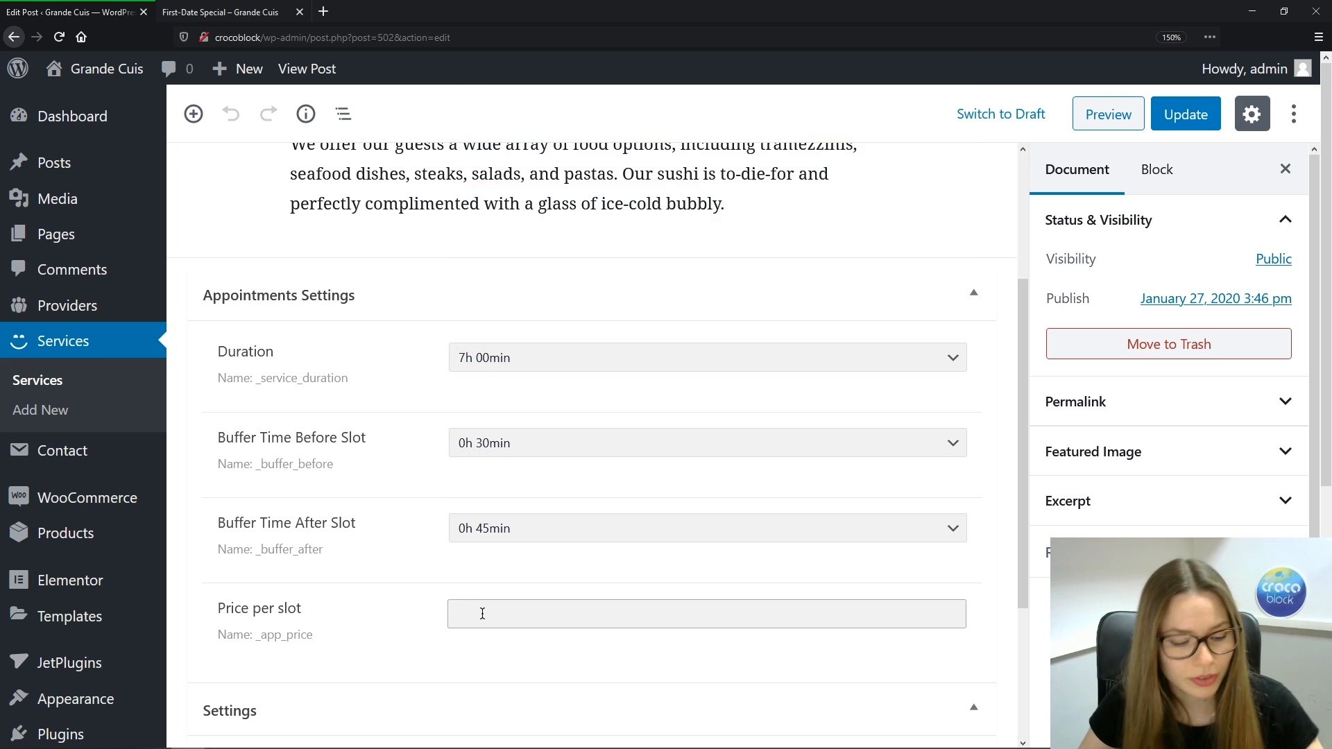
pyautogui.write('500')
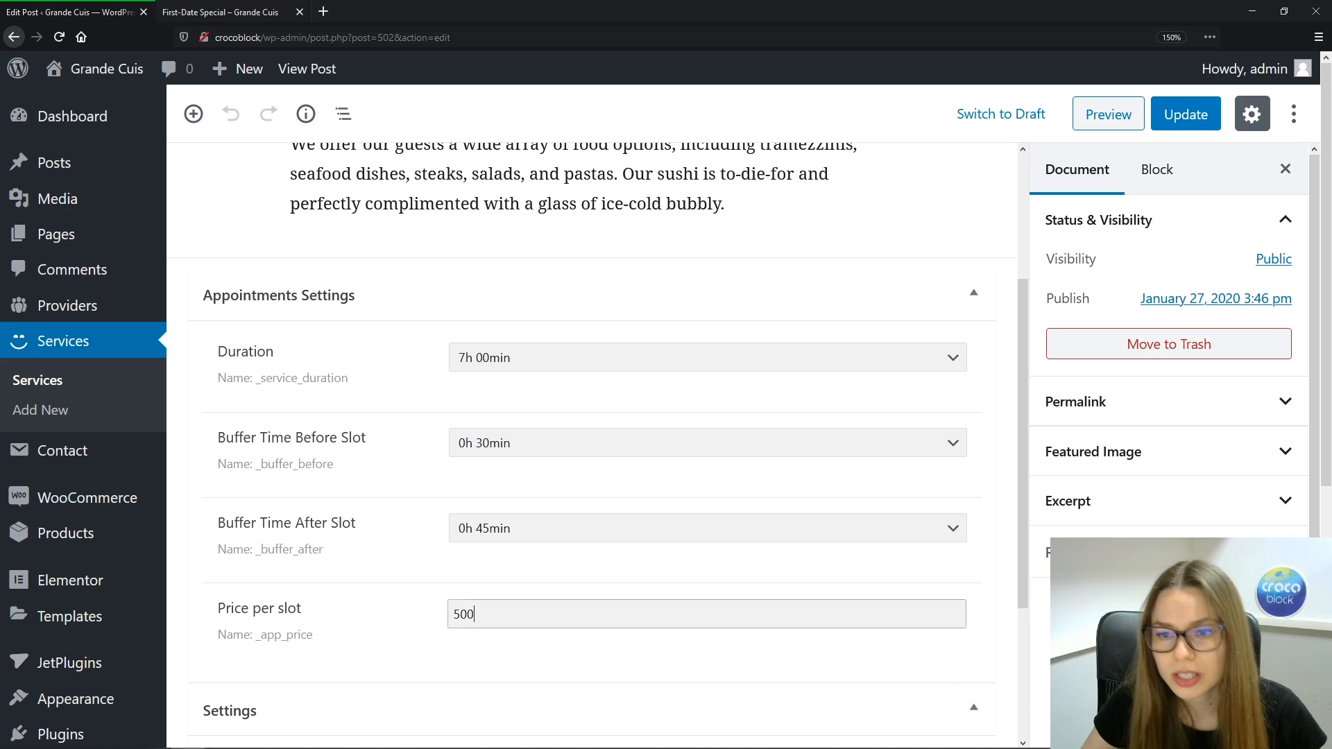
# Link four providers to Wedding Service, save it and return to Services
pyautogui.click(1172, 699)
pyautogui.write('Tasha')
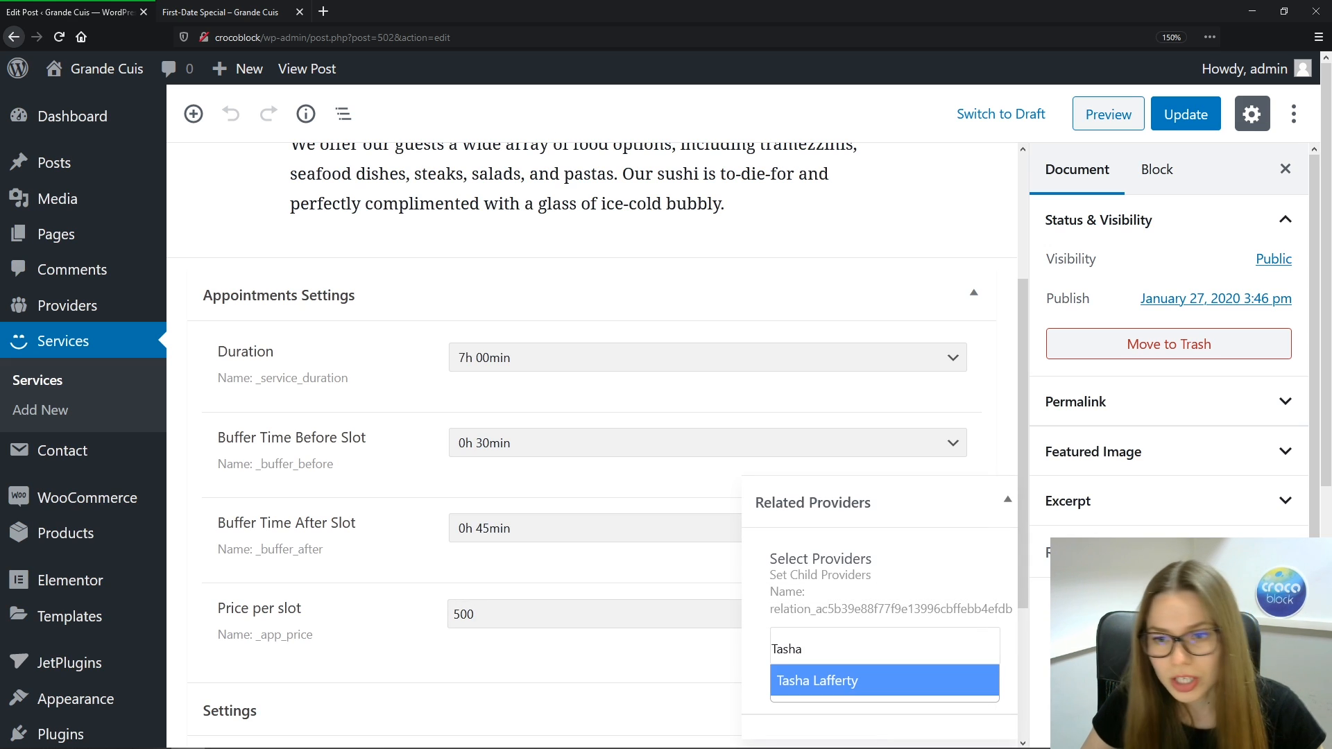
pyautogui.click(924, 679)
pyautogui.write('Bran')
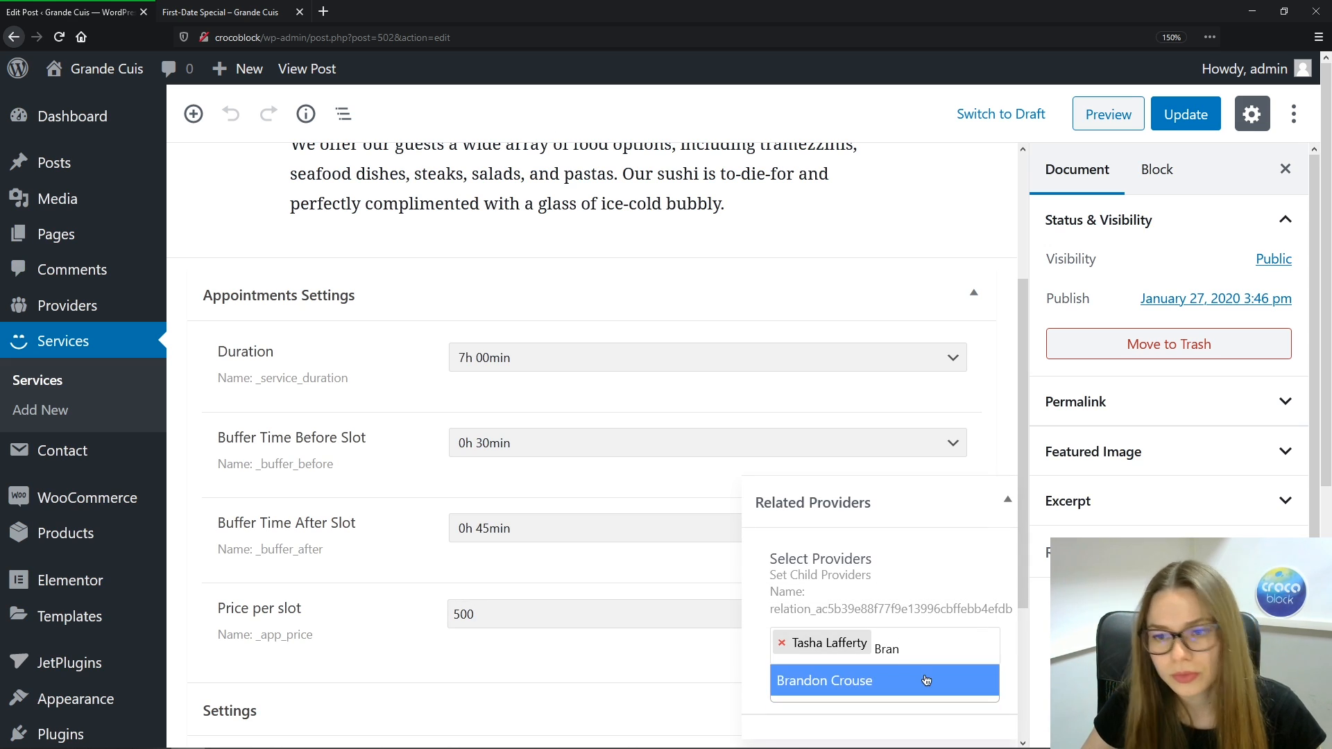
pyautogui.click(926, 680)
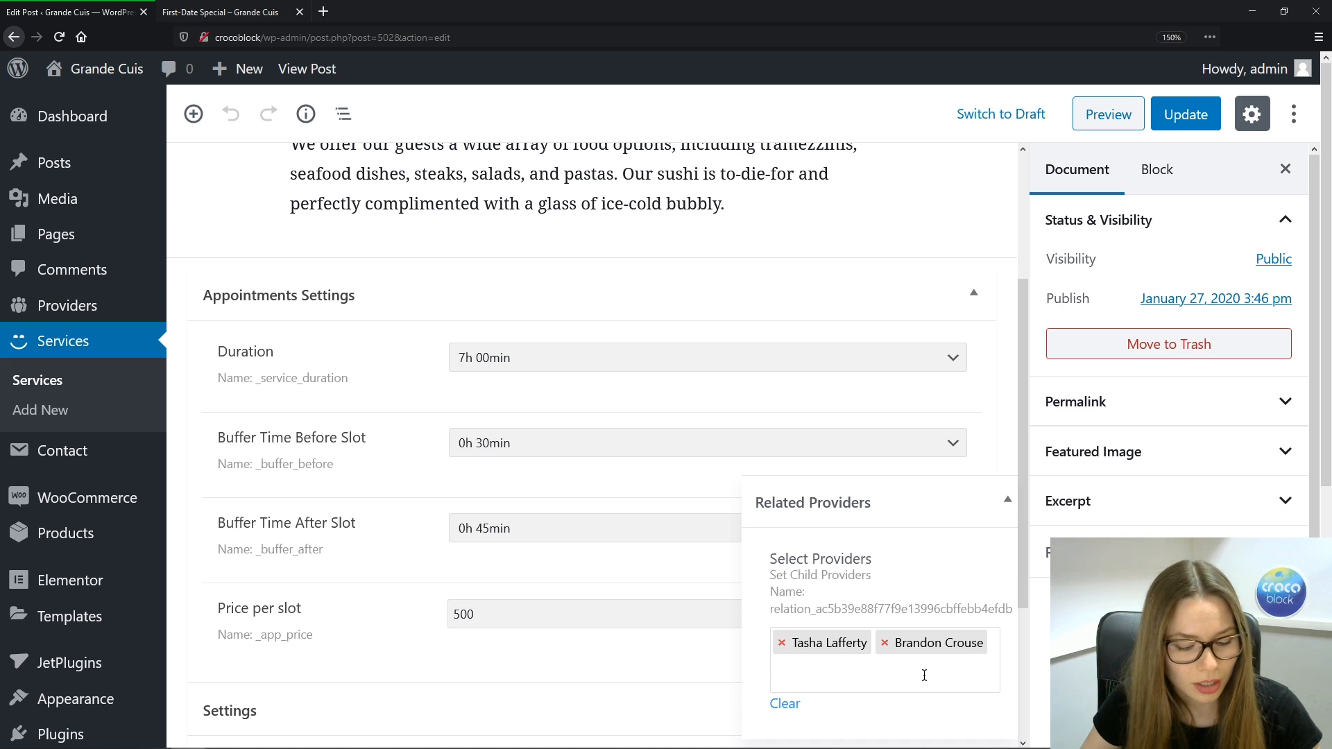
pyautogui.write('Lee')
pyautogui.click(948, 722)
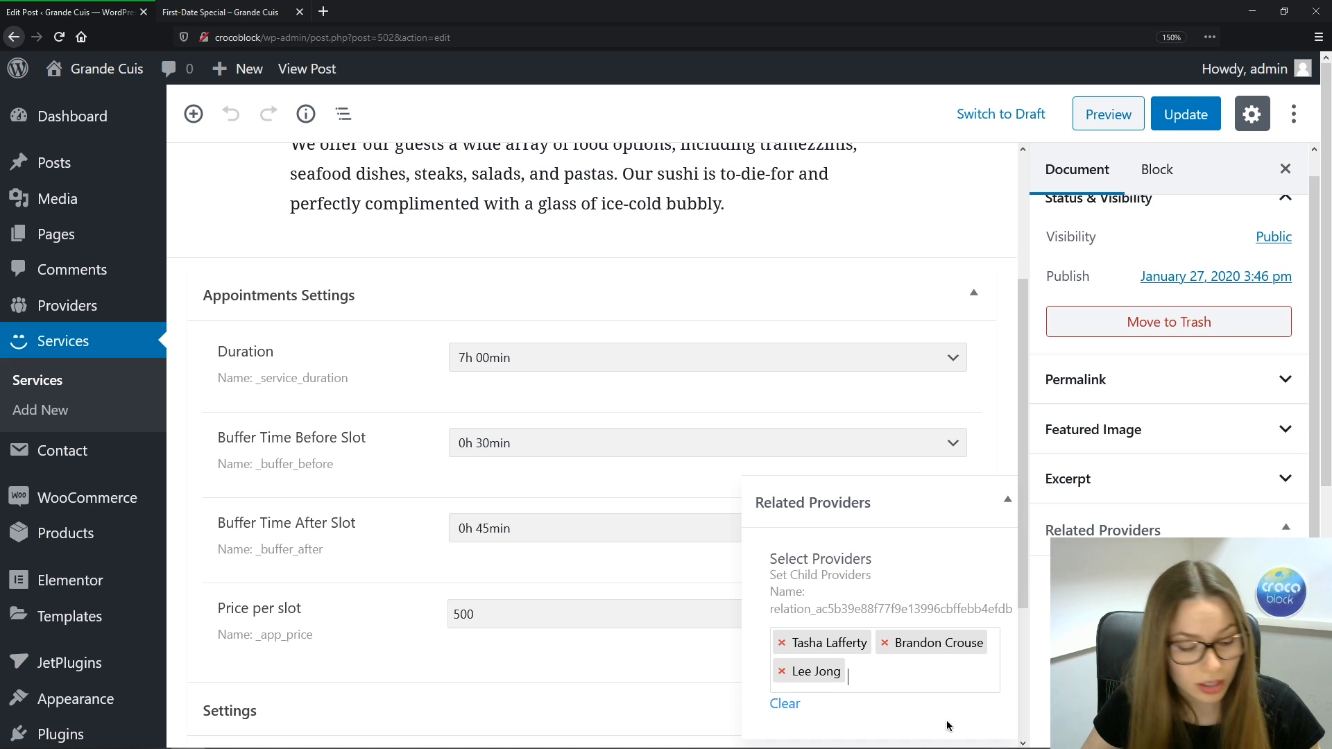
pyautogui.write('Sanch')
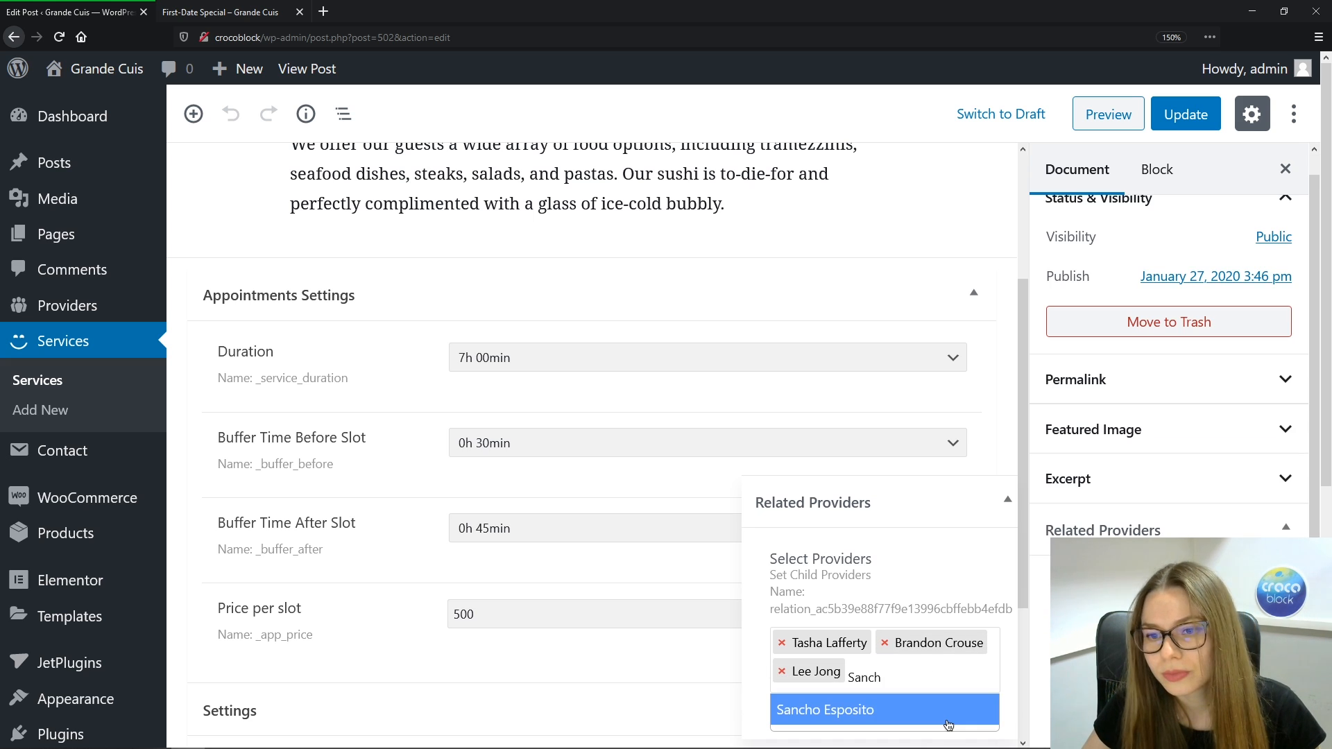
pyautogui.click(947, 722)
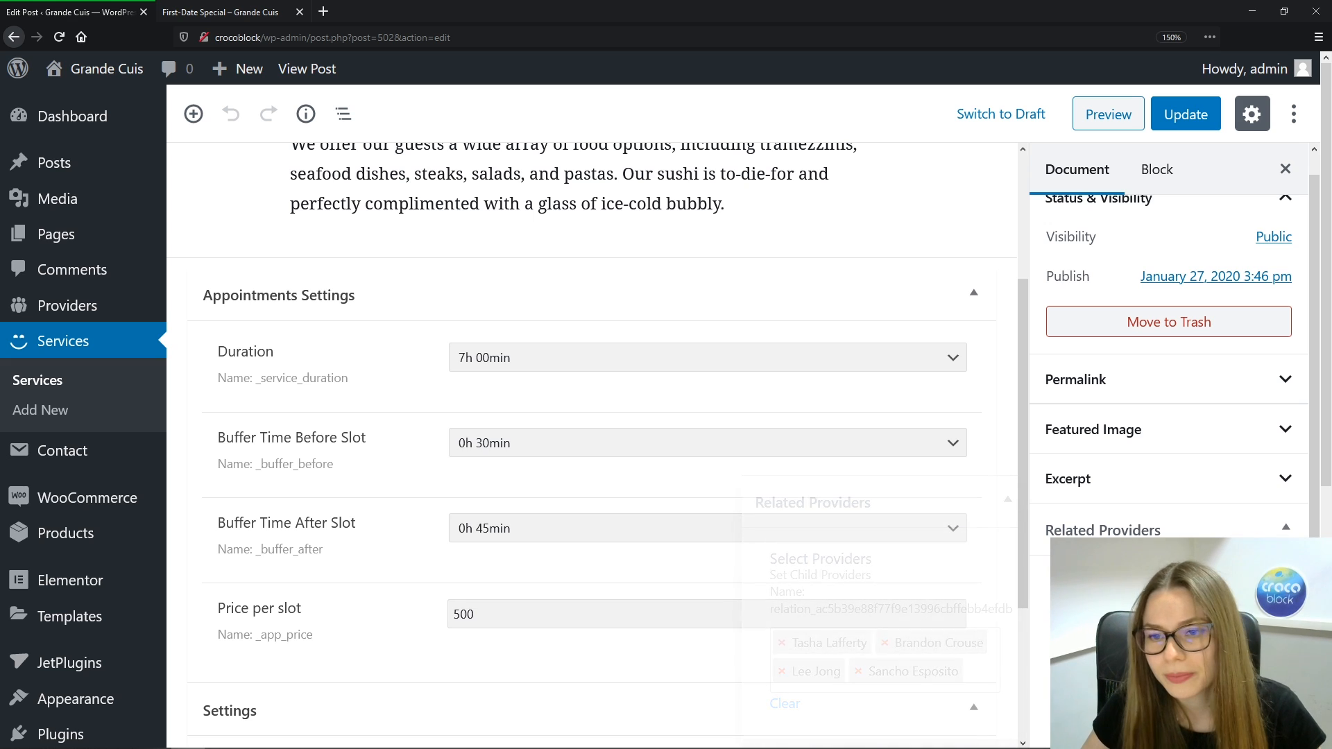
pyautogui.click(1186, 115)
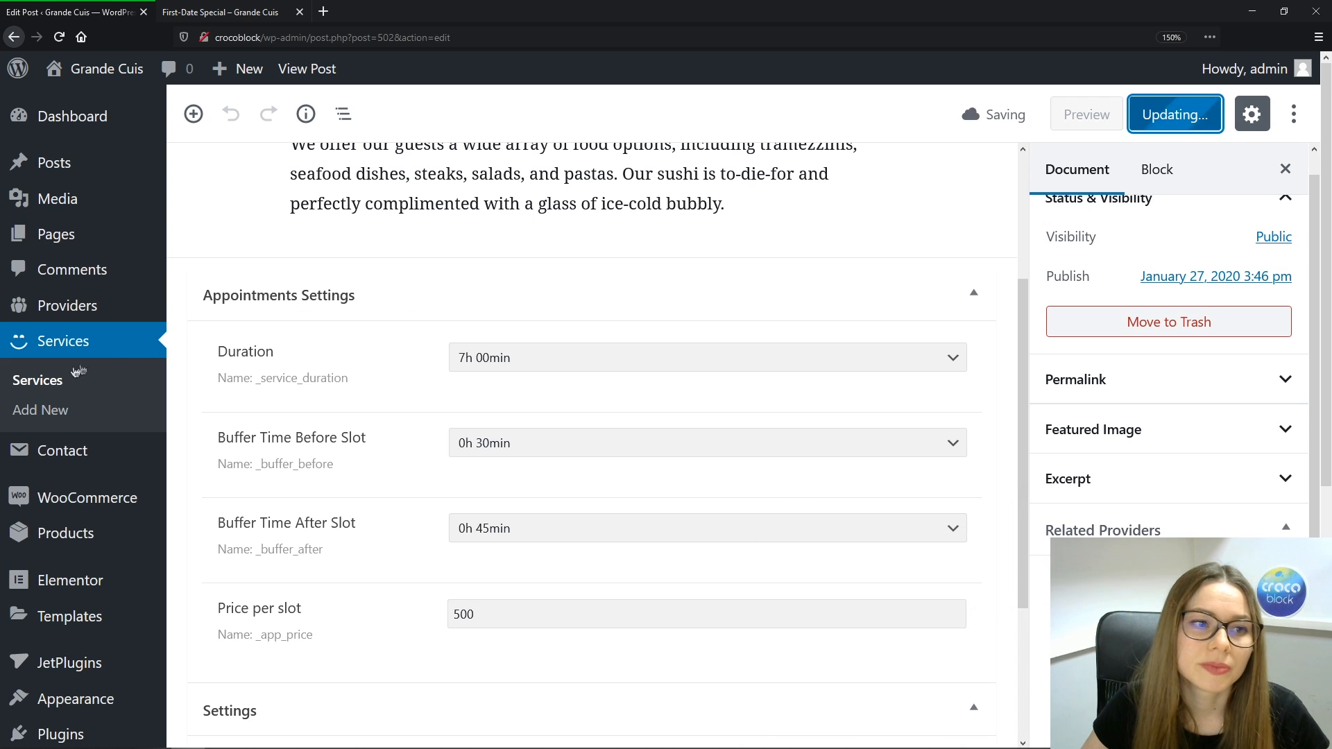
pyautogui.click(52, 382)
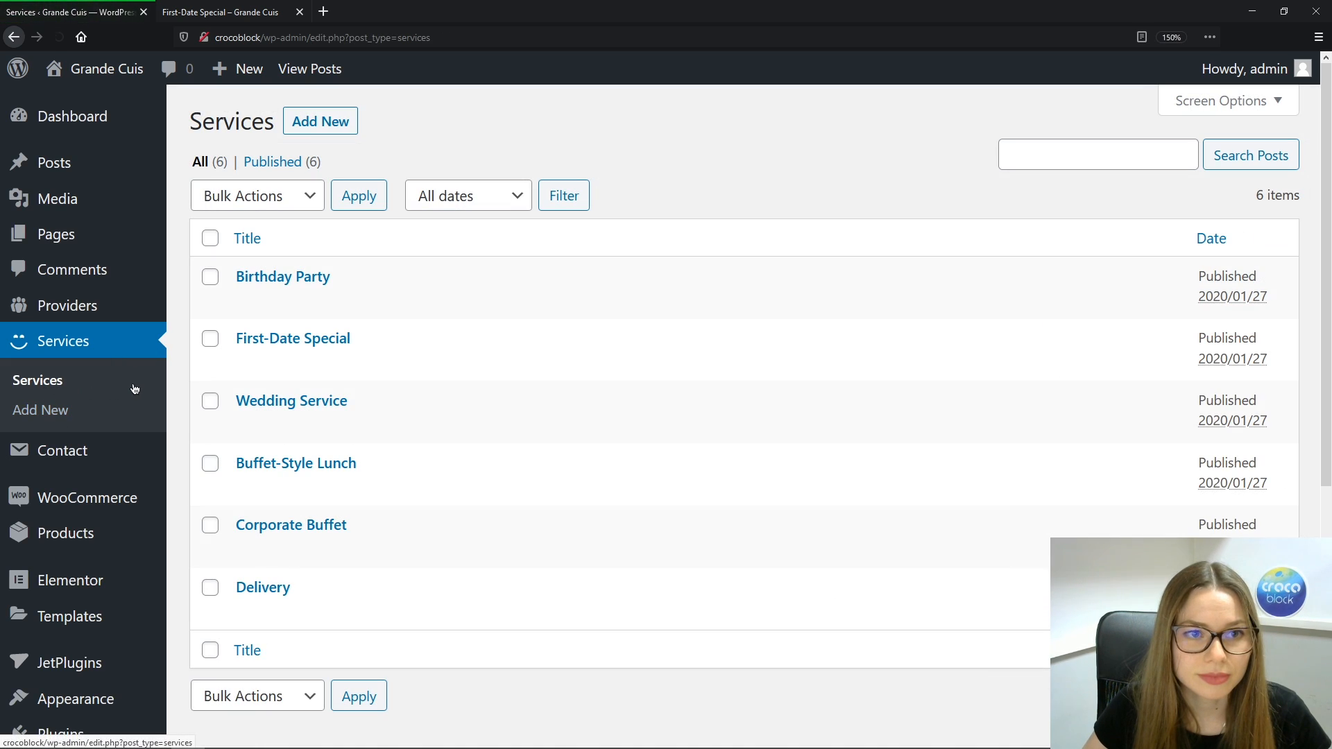
# Give Buffet-Style Lunch a 4h 00min duration with 1h 00min before and 0h 30min after buffers
pyautogui.click(296, 463)
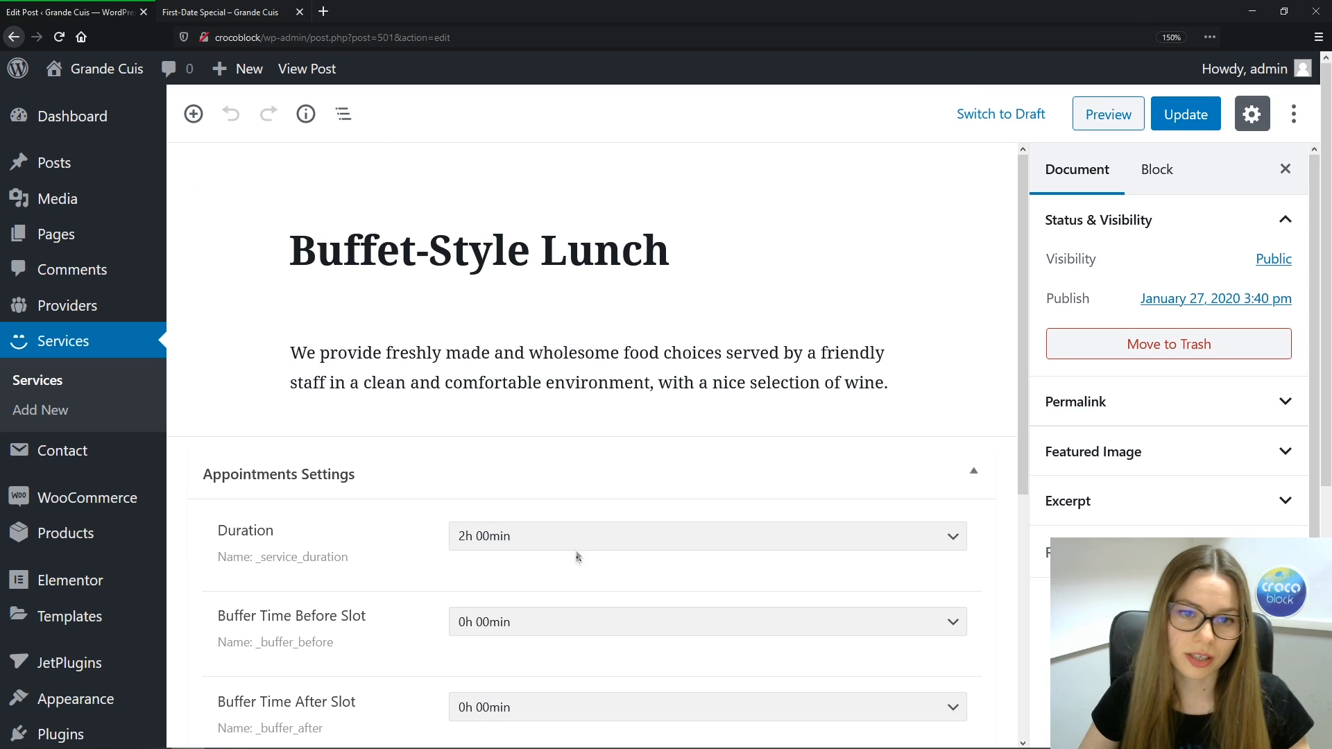
pyautogui.click(576, 538)
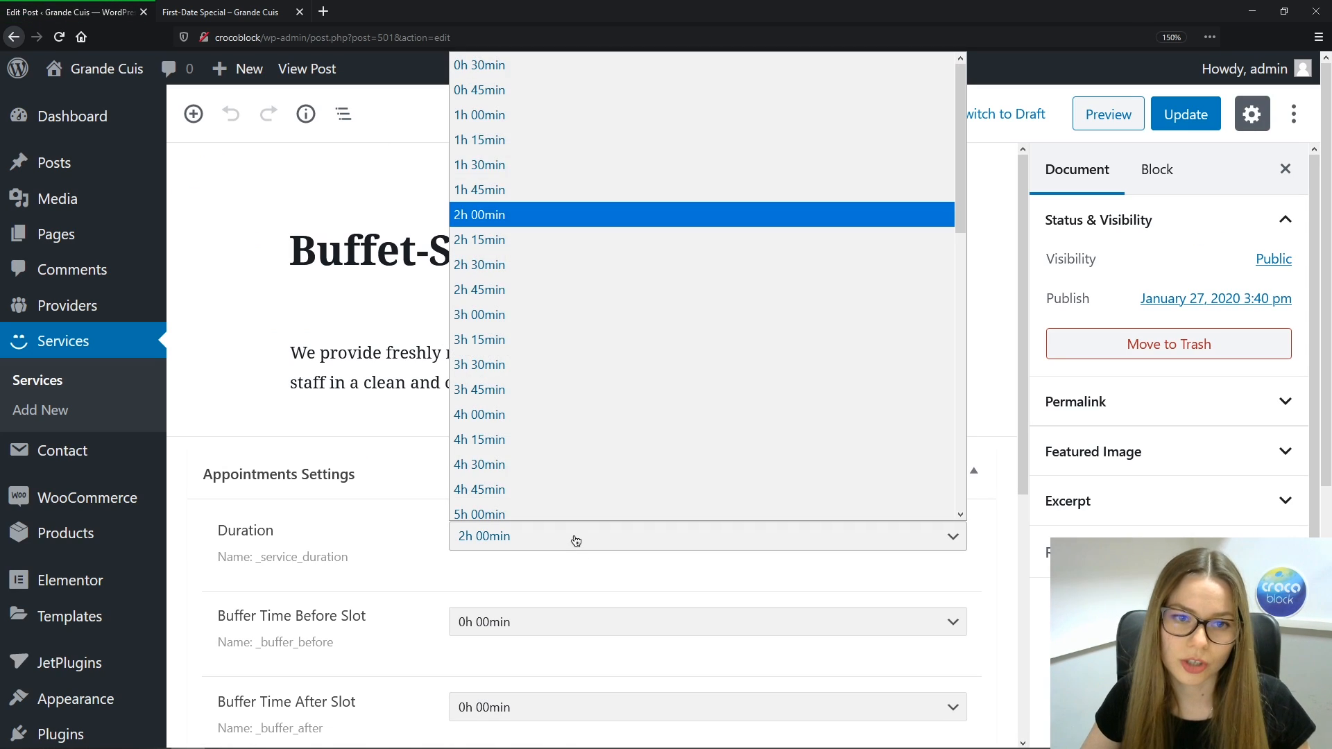
pyautogui.click(516, 412)
pyautogui.click(555, 622)
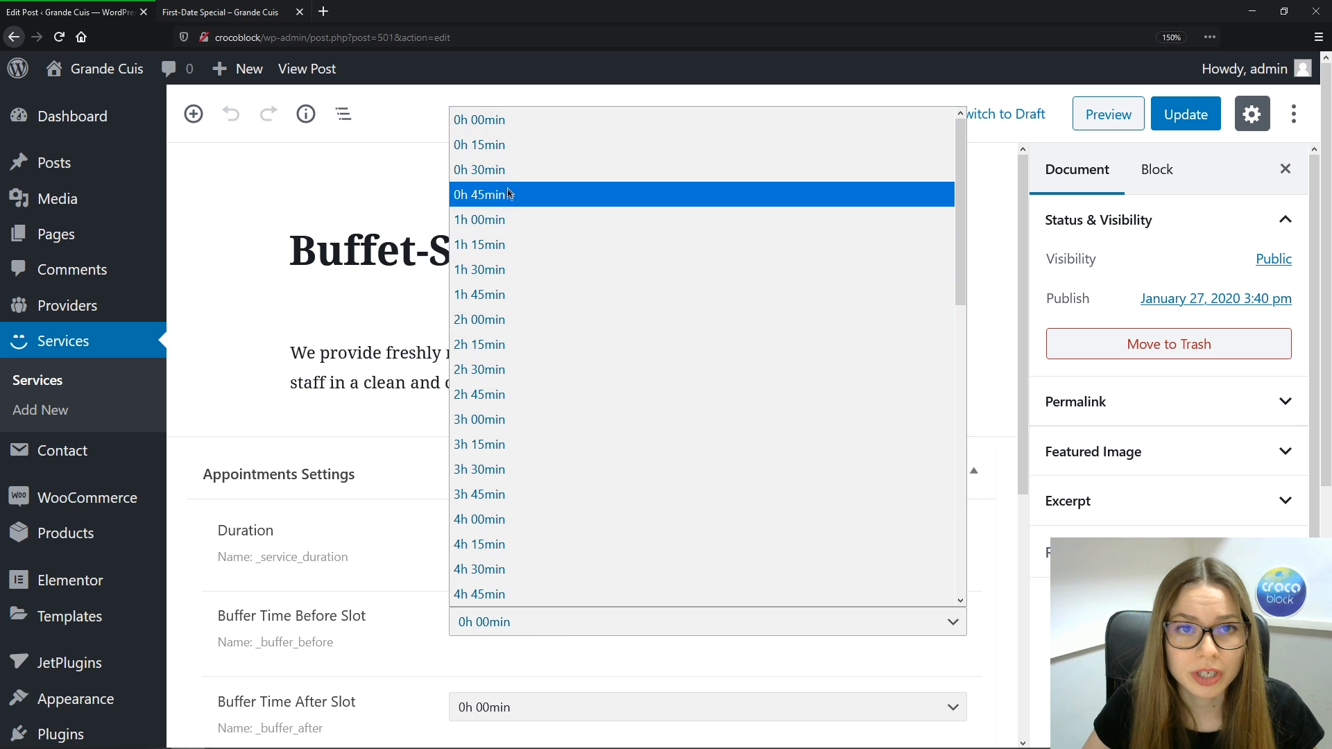
pyautogui.click(504, 233)
pyautogui.click(499, 708)
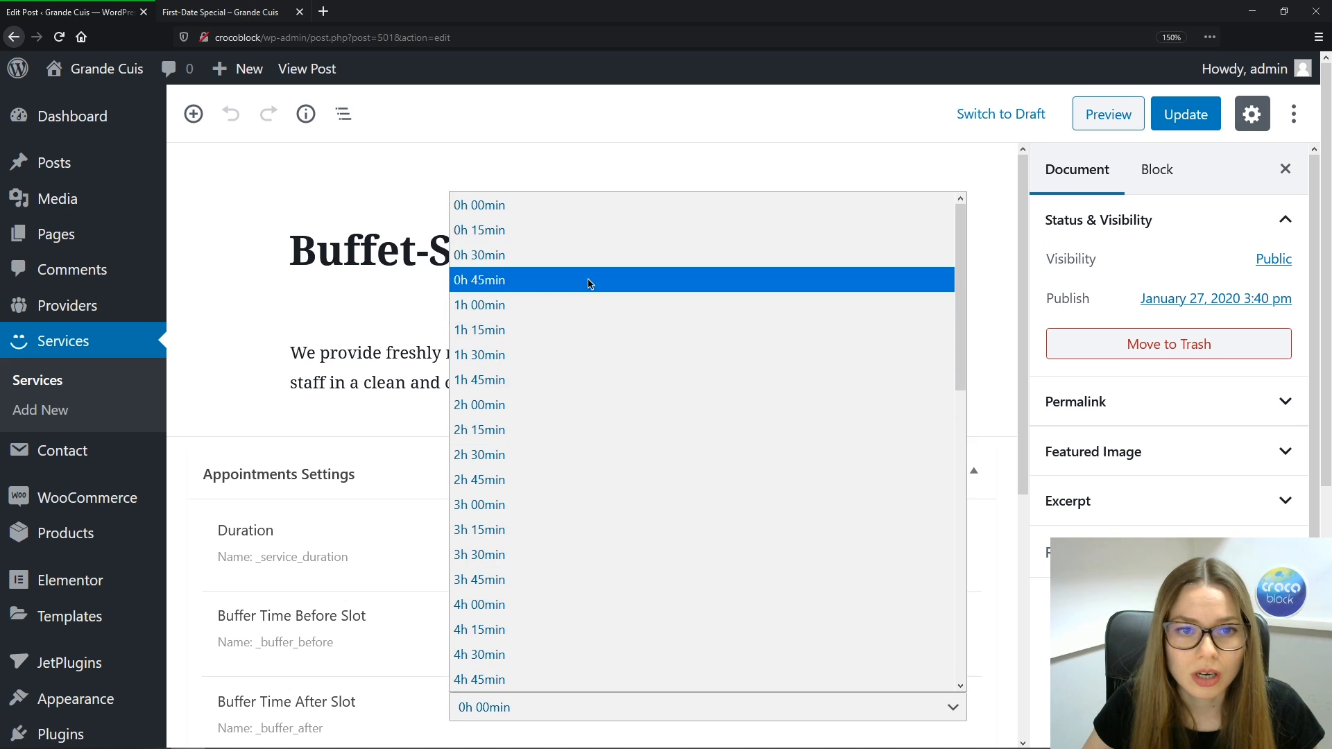
pyautogui.scroll(1, 529, 250)
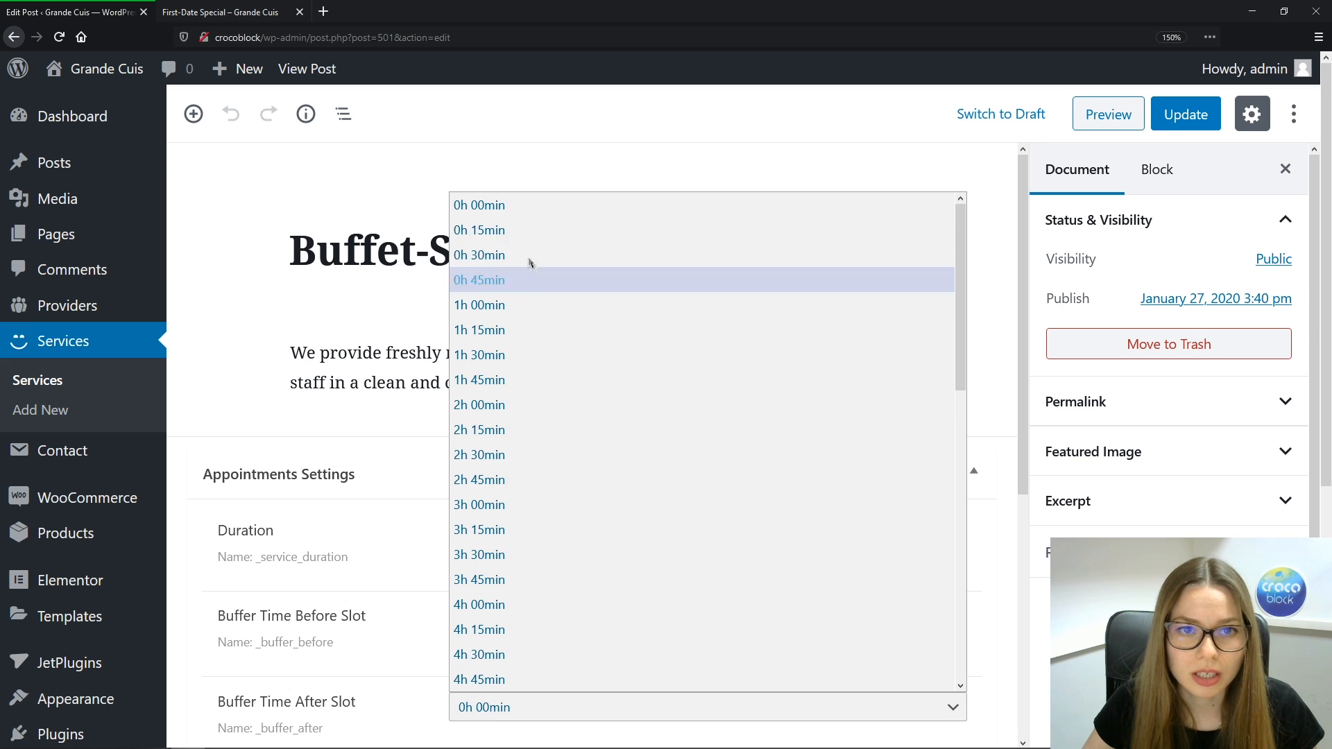
pyautogui.click(510, 264)
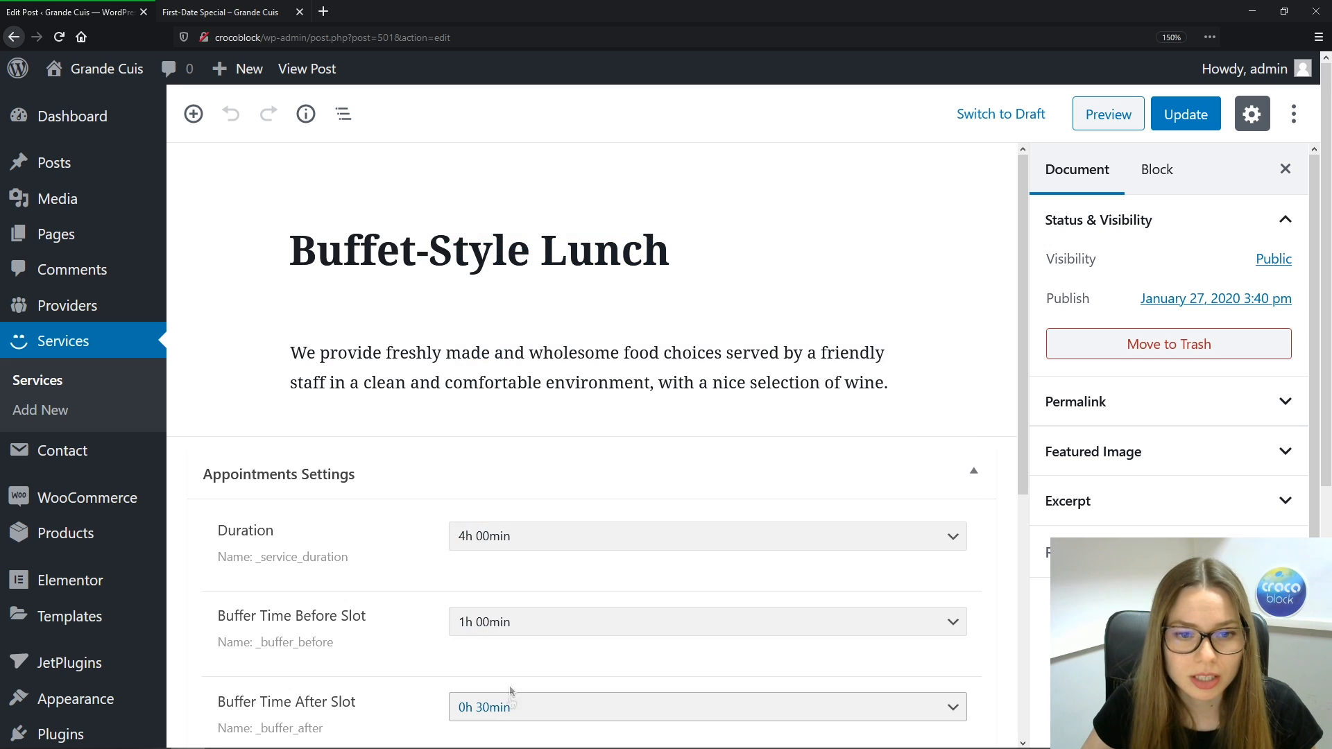
pyautogui.scroll(-3, 423, 621)
# Set Buffet-Style Lunch's price to 400, link two providers, save and return to Services
pyautogui.click(476, 463)
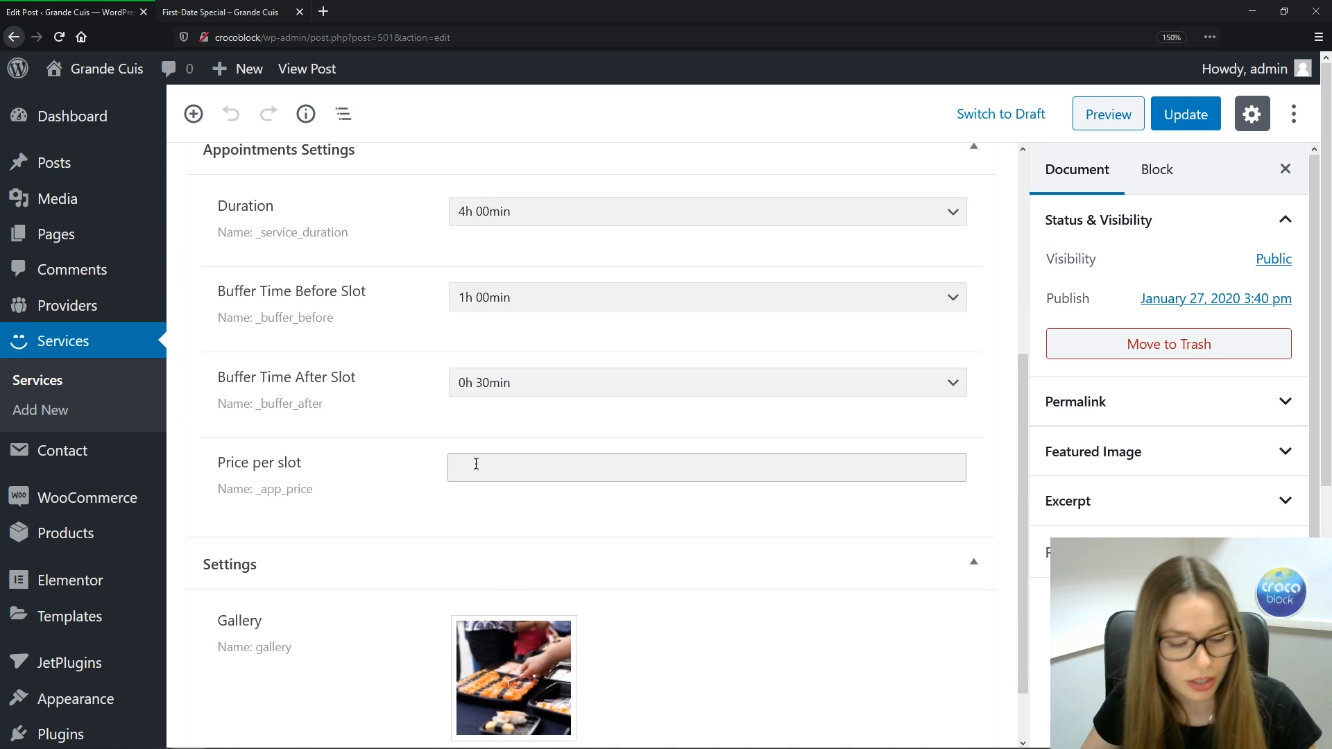
pyautogui.write('400')
pyautogui.press('Tab')
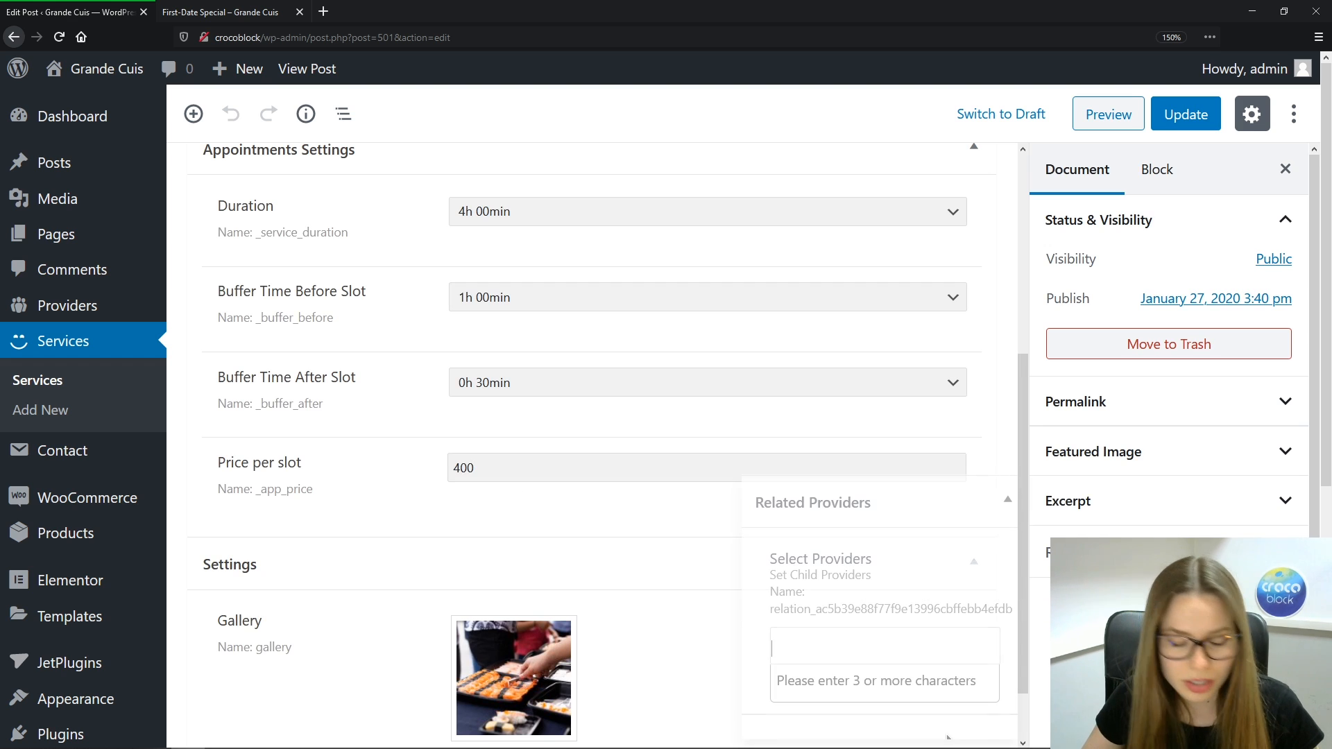
pyautogui.write('Tasha')
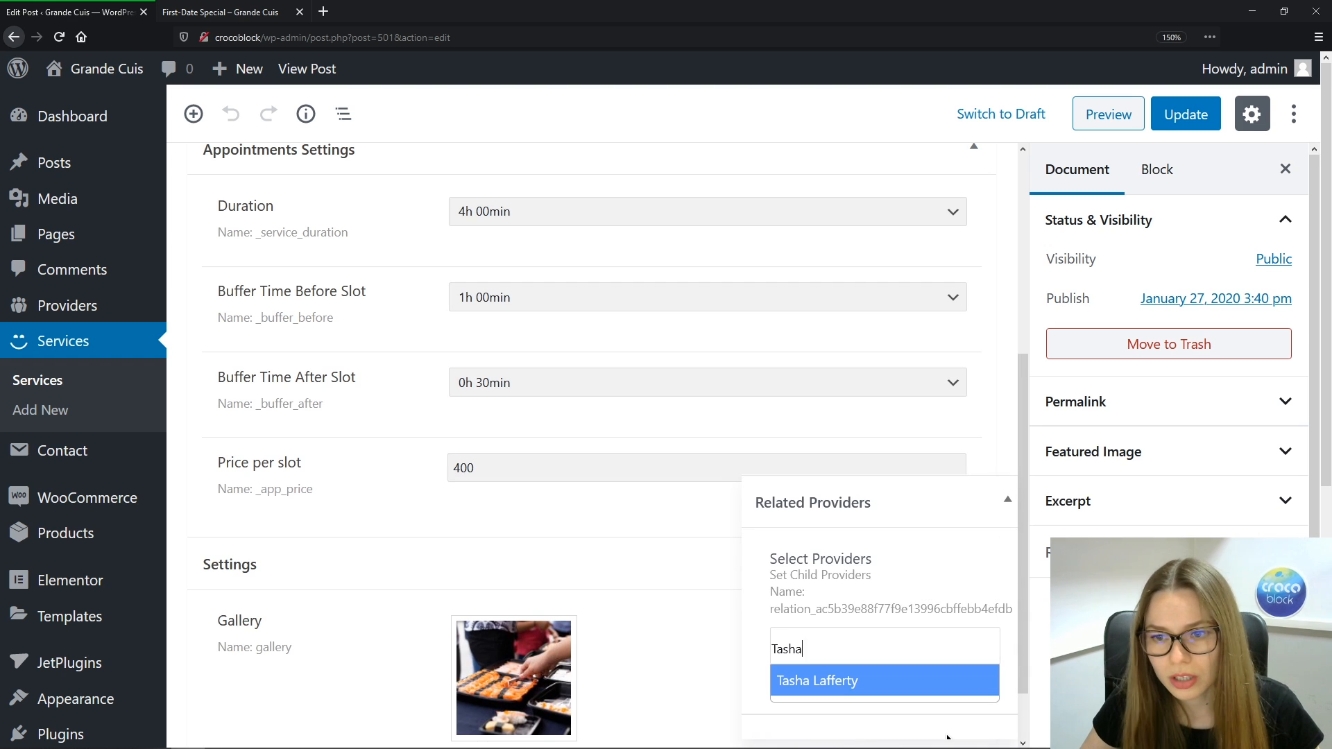
pyautogui.click(931, 682)
pyautogui.write('Sanch')
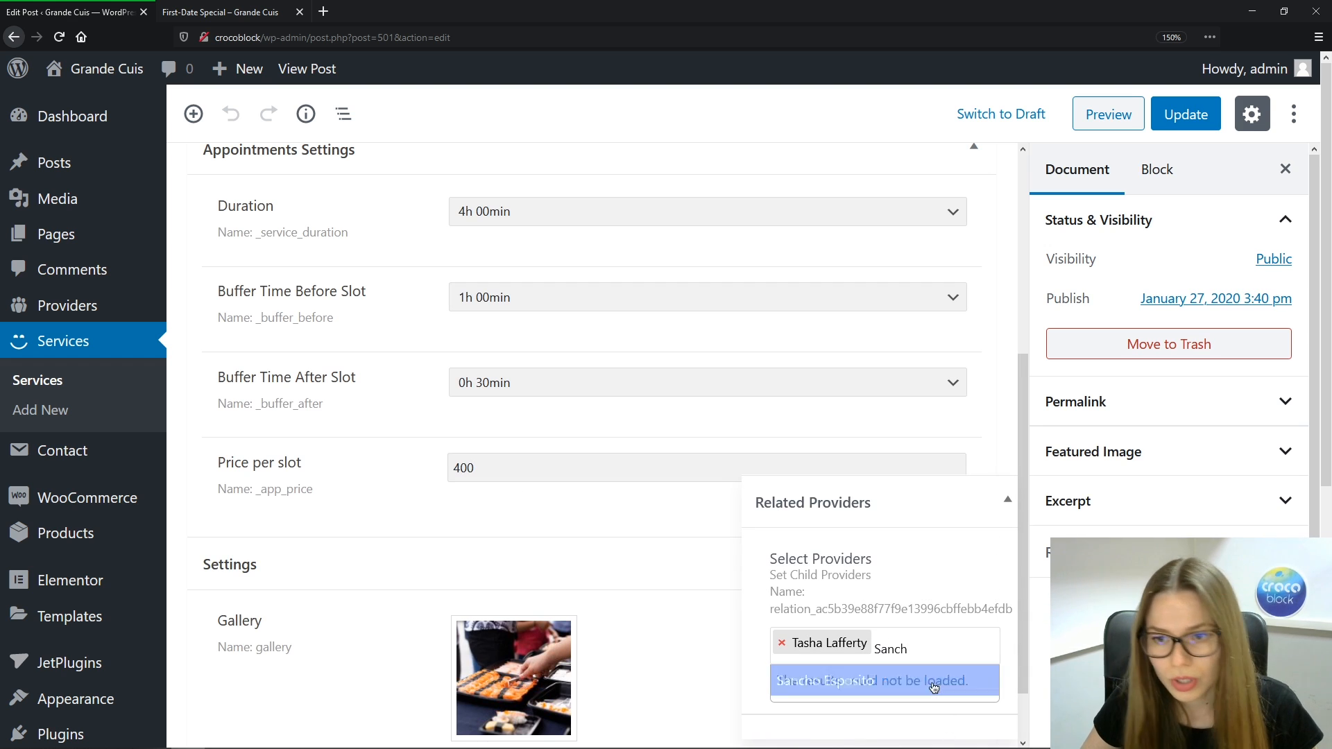
pyautogui.click(931, 683)
pyautogui.click(1186, 114)
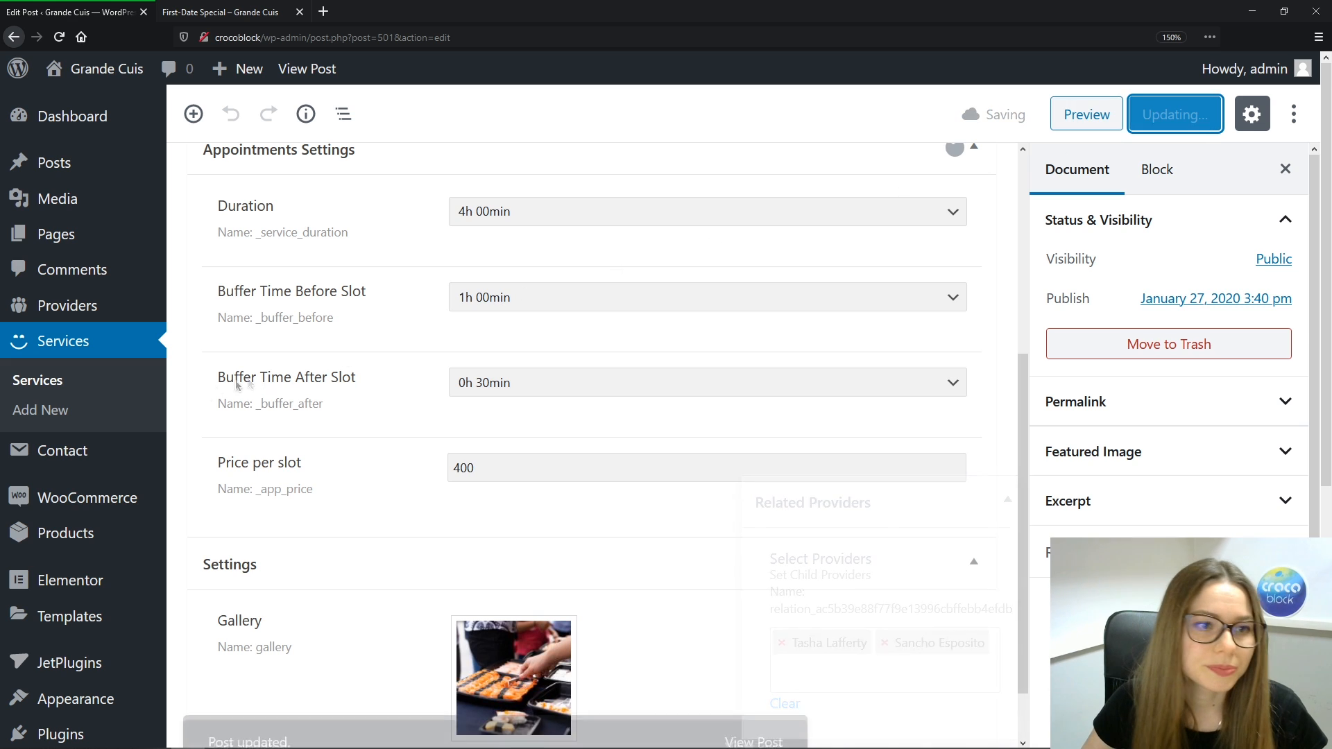
pyautogui.click(61, 383)
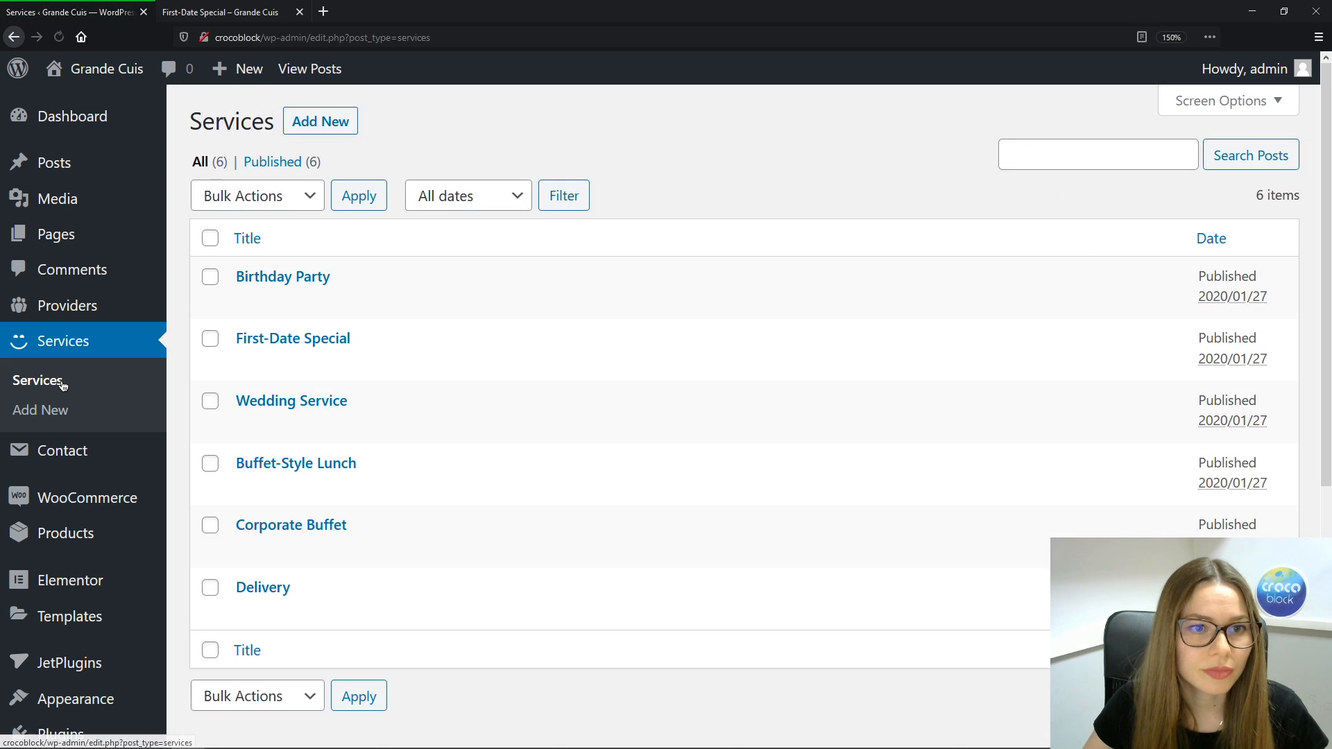
# Give Corporate Buffet a 3h 30min duration with 0h 30min before and 0h 15min after buffers
pyautogui.click(309, 525)
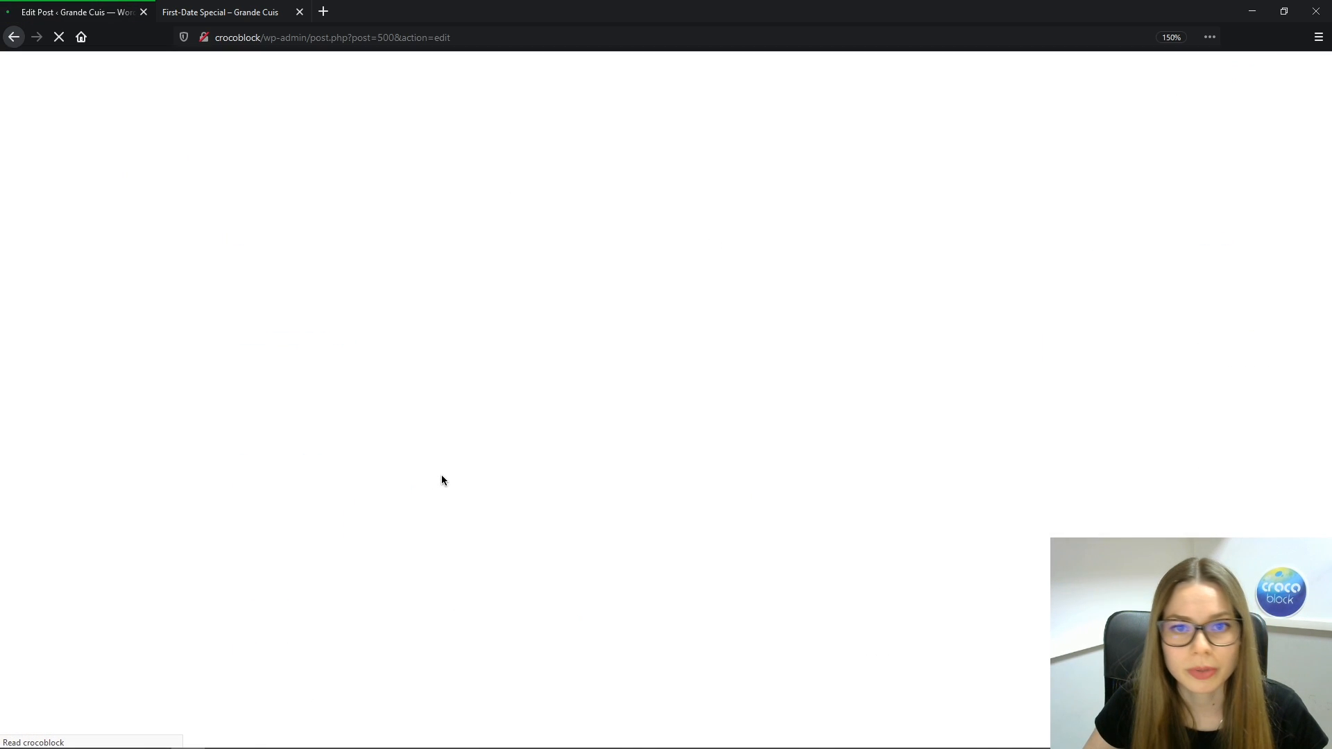
pyautogui.click(543, 538)
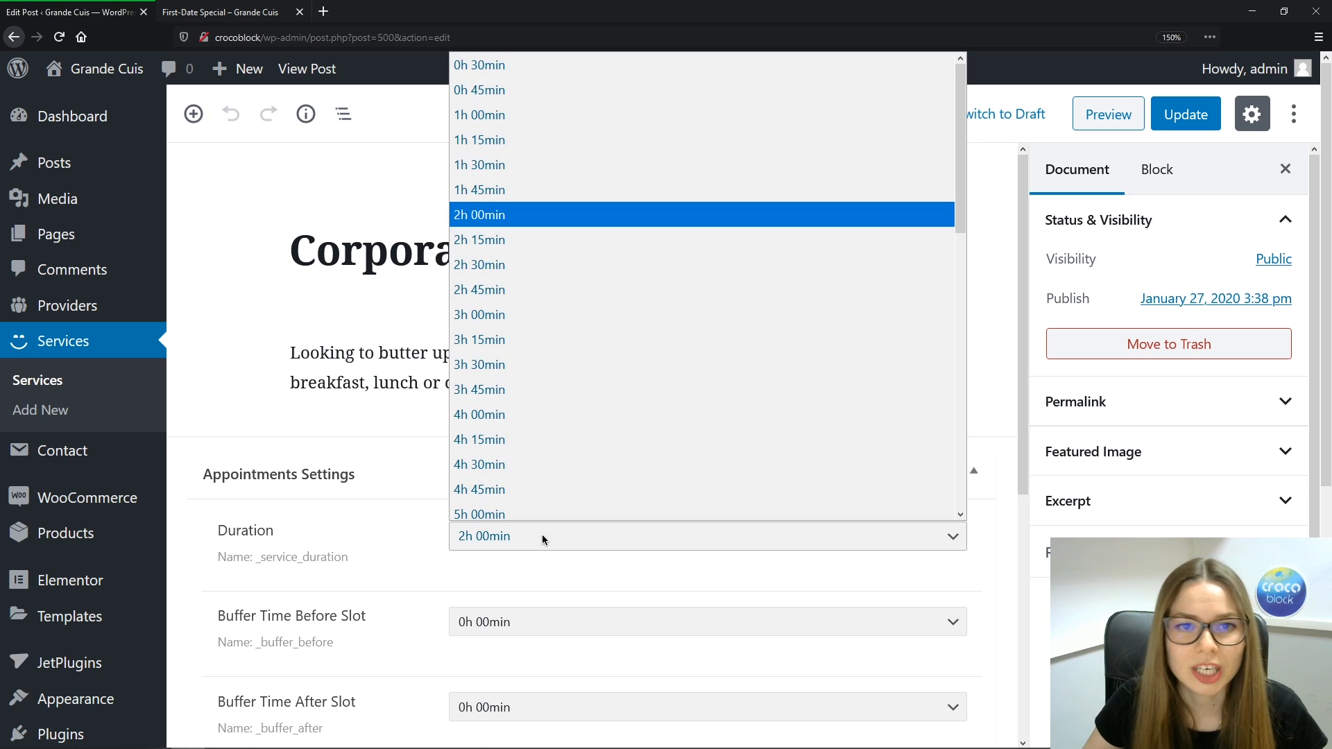
pyautogui.click(500, 358)
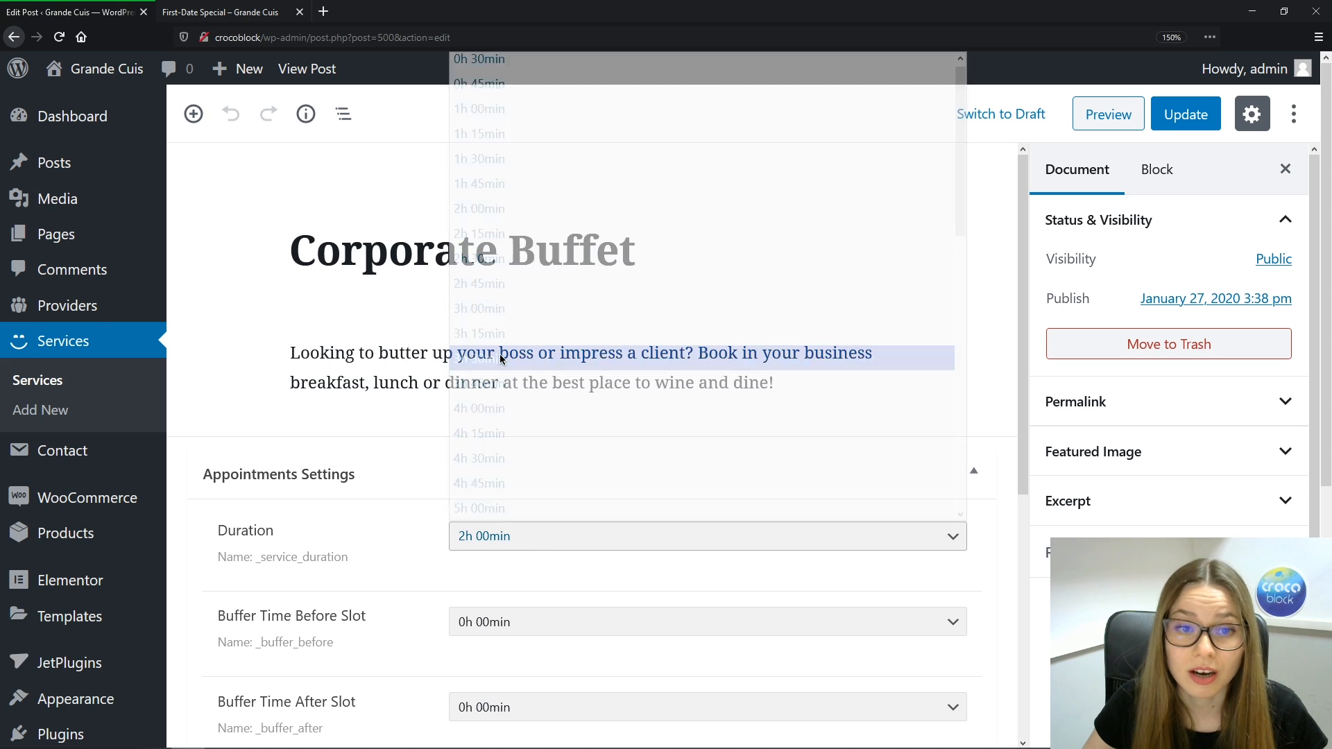
pyautogui.click(507, 622)
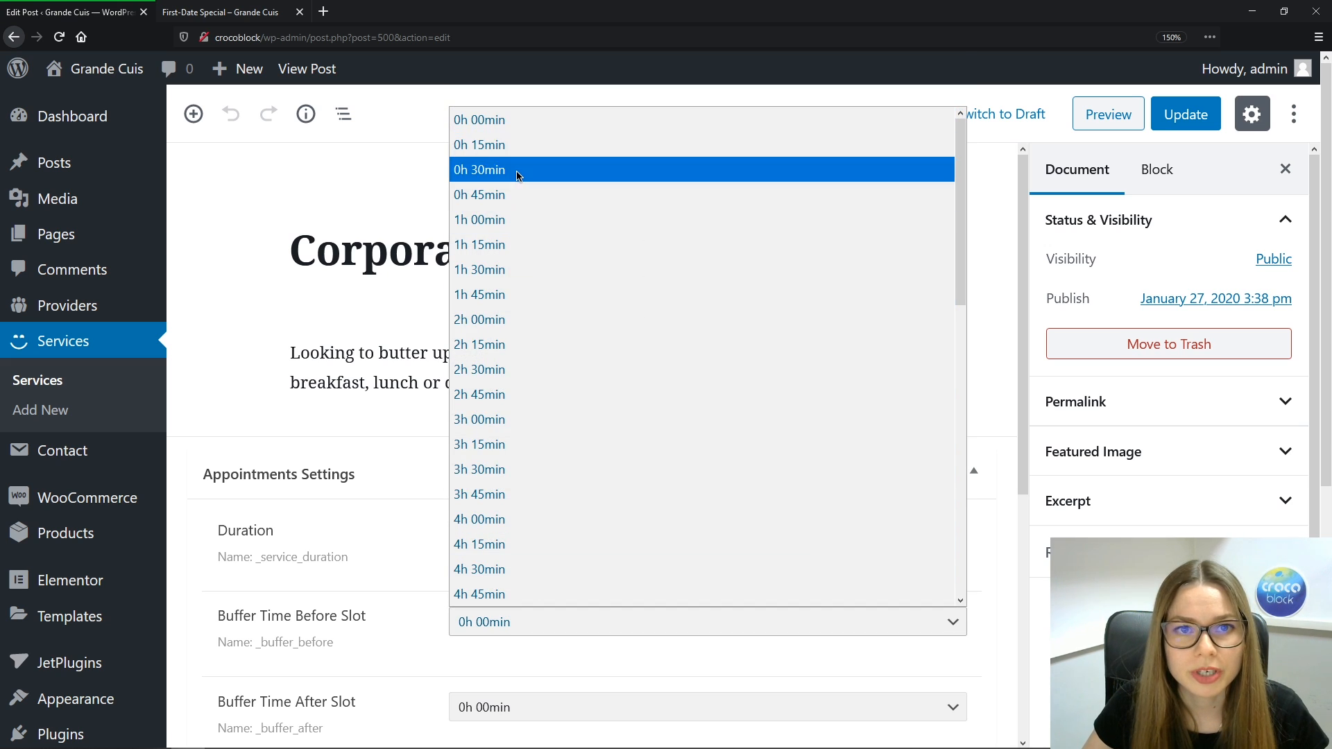
pyautogui.click(558, 170)
pyautogui.click(500, 711)
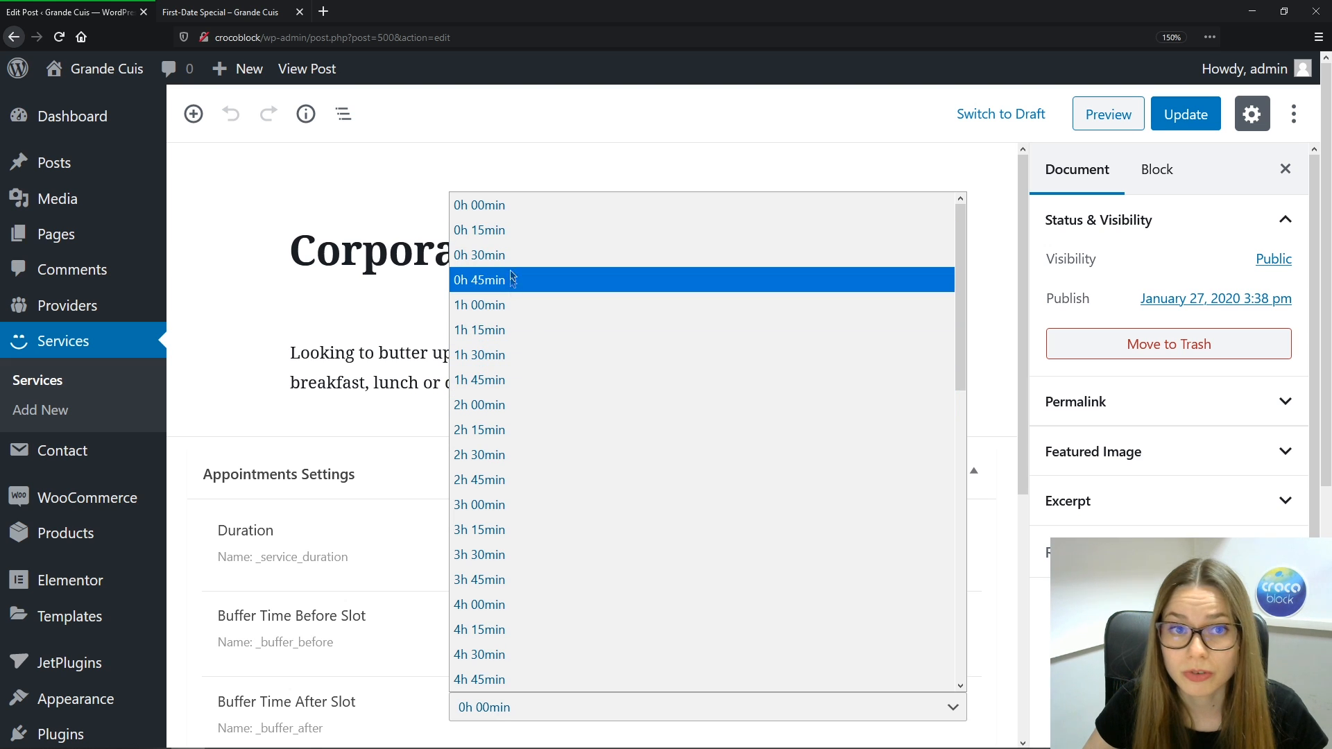
pyautogui.click(506, 230)
pyautogui.scroll(-5, 503, 416)
# Set Corporate Buffet's price to 350, link two providers, save and return to Services
pyautogui.click(499, 469)
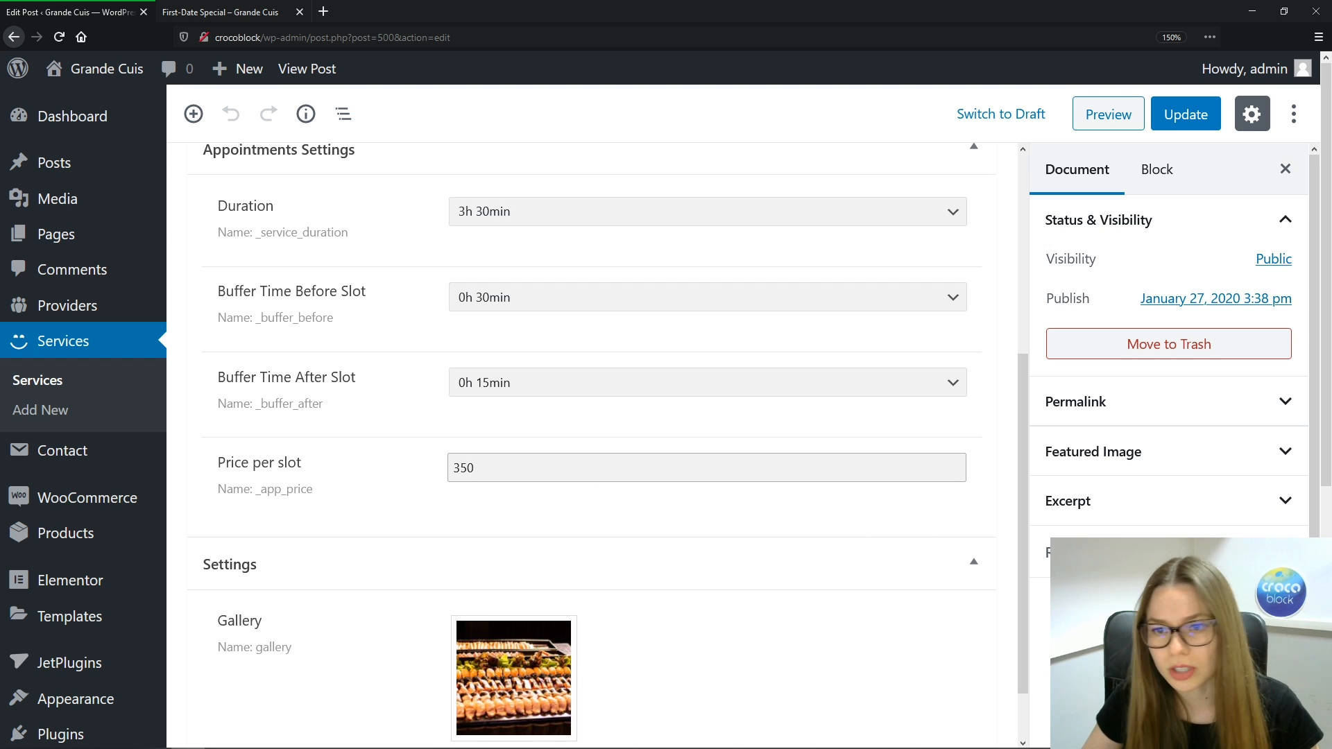
pyautogui.write('L')
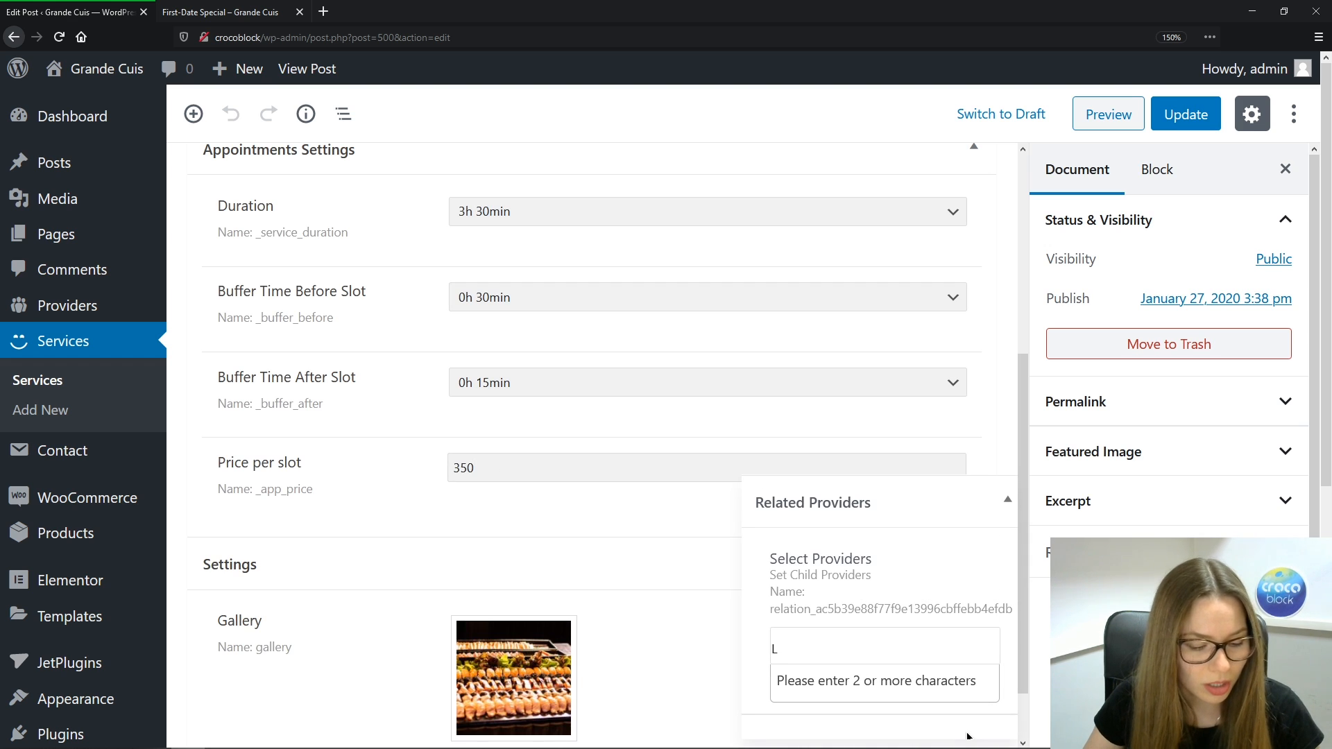
pyautogui.write('ee')
pyautogui.click(940, 697)
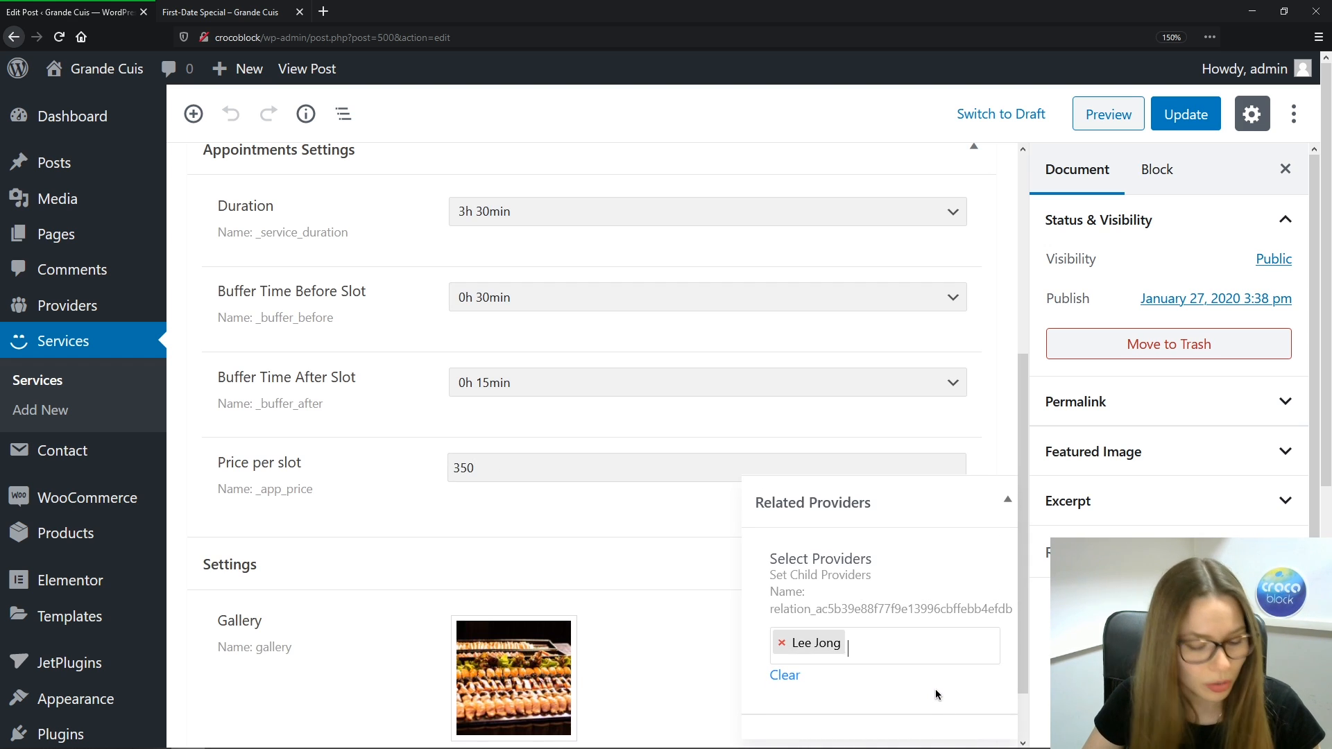
pyautogui.write('Bran')
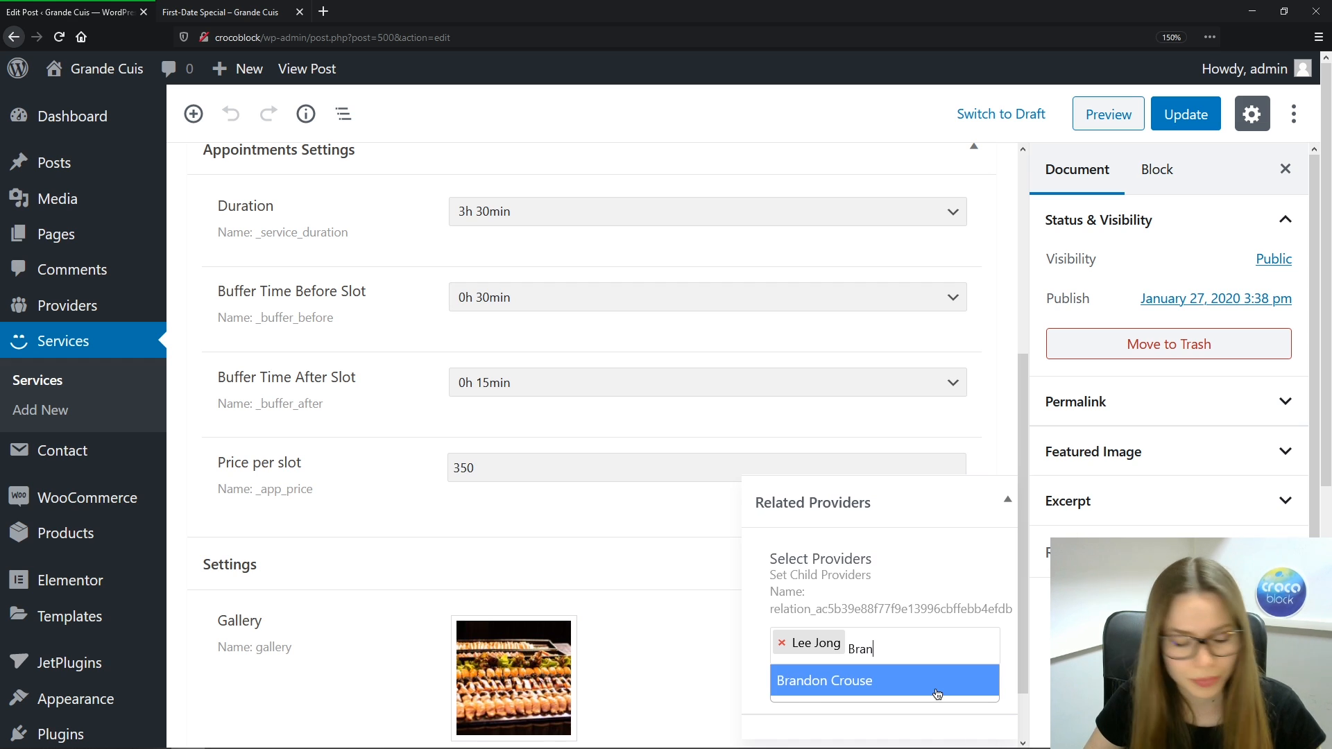
pyautogui.click(936, 690)
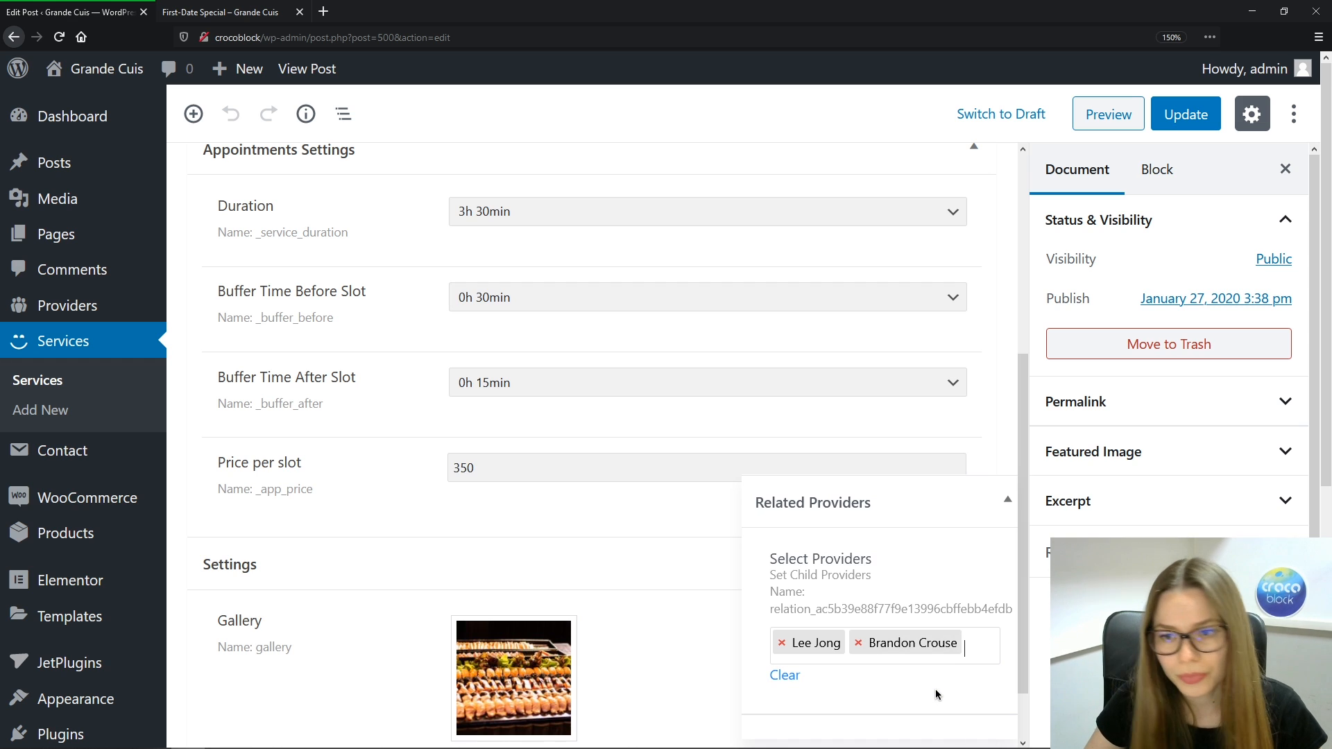
pyautogui.click(1186, 116)
pyautogui.click(45, 381)
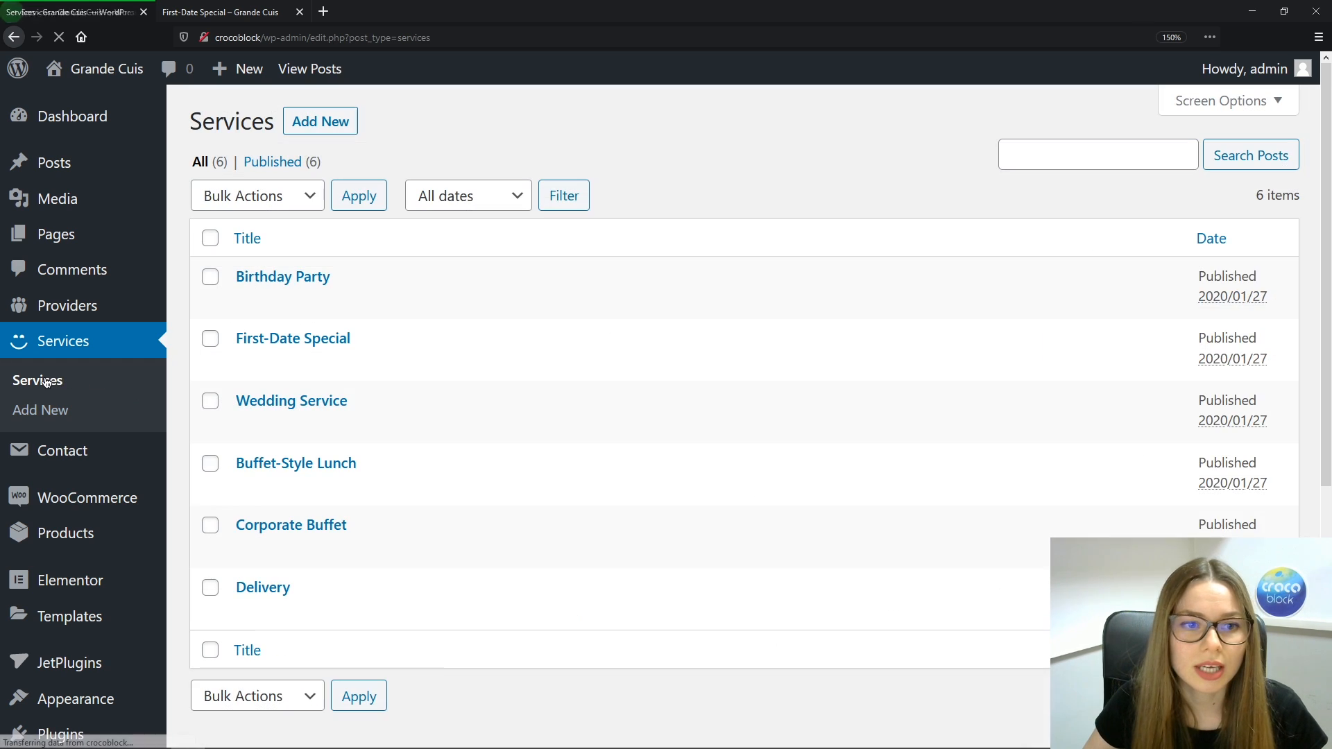
# Give Delivery a 0h 30min duration with 0h 45min before and 0h 15min after buffers
pyautogui.click(263, 587)
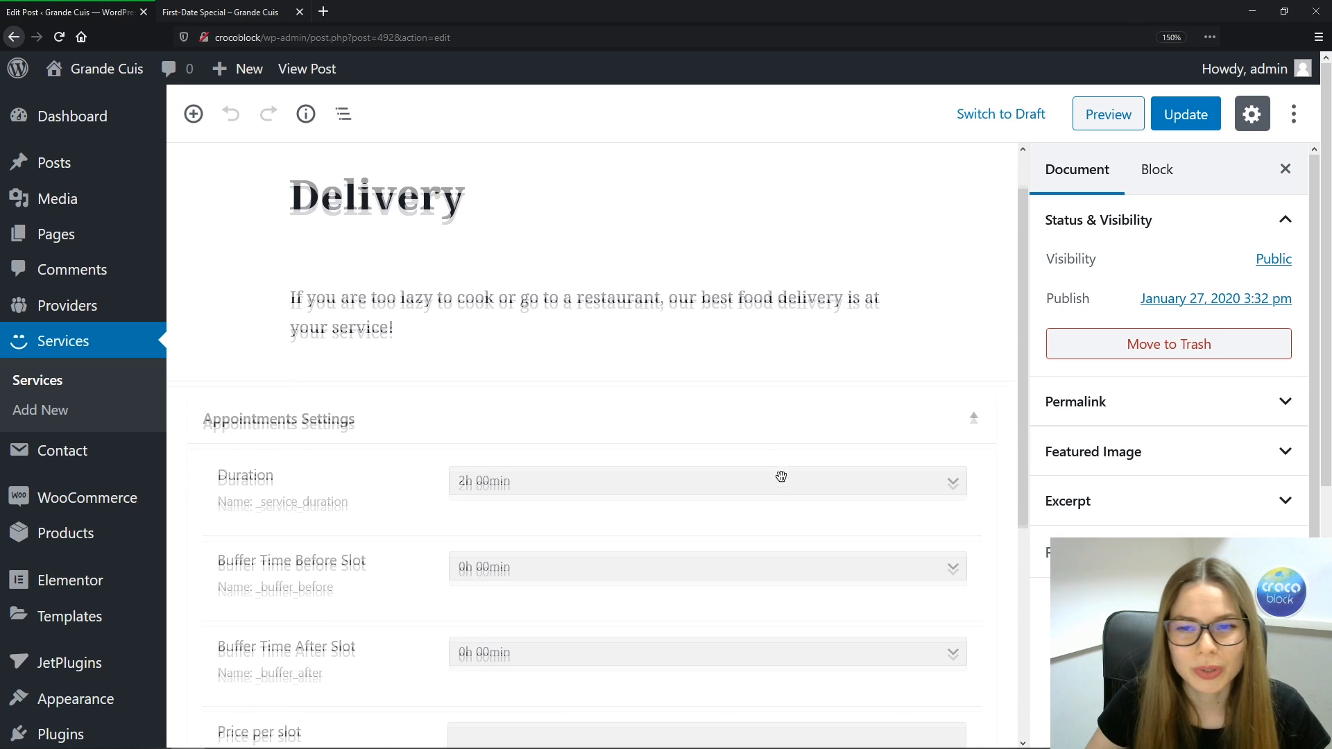
pyautogui.click(574, 428)
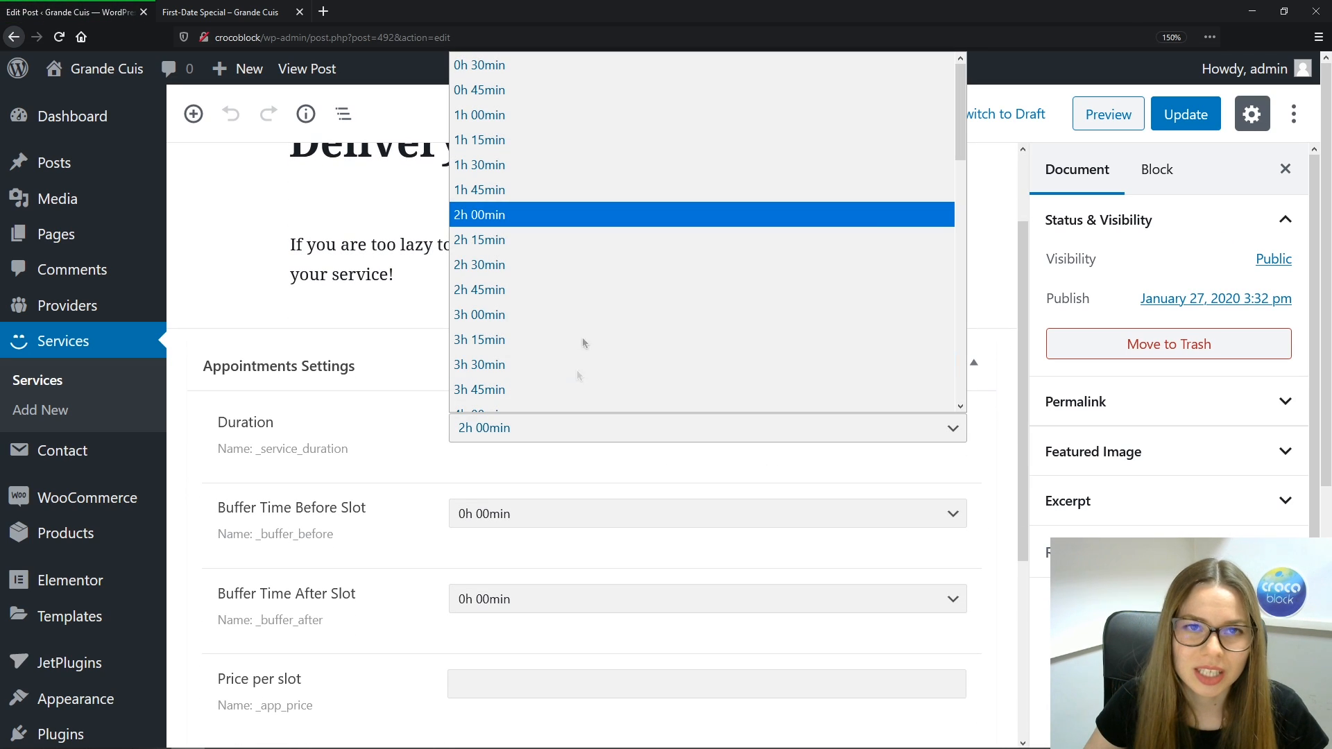
pyautogui.click(548, 73)
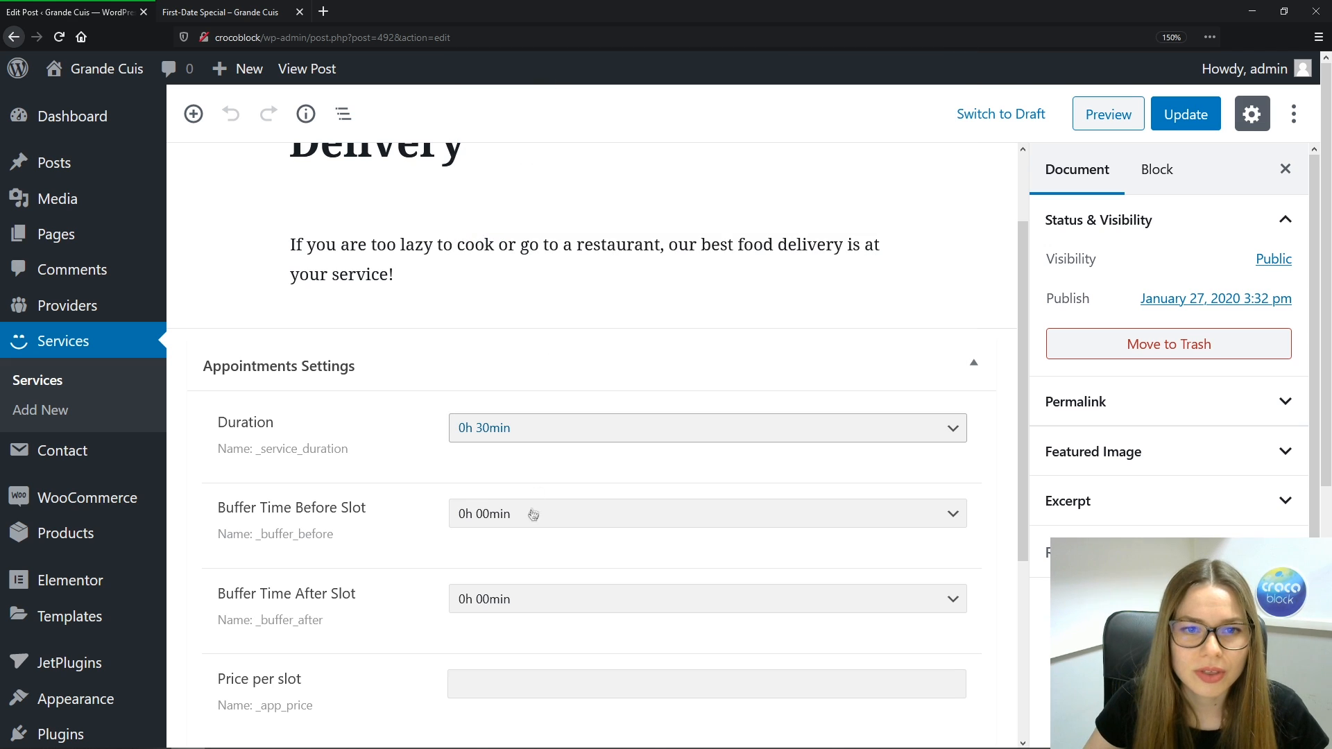
pyautogui.click(494, 517)
pyautogui.click(556, 91)
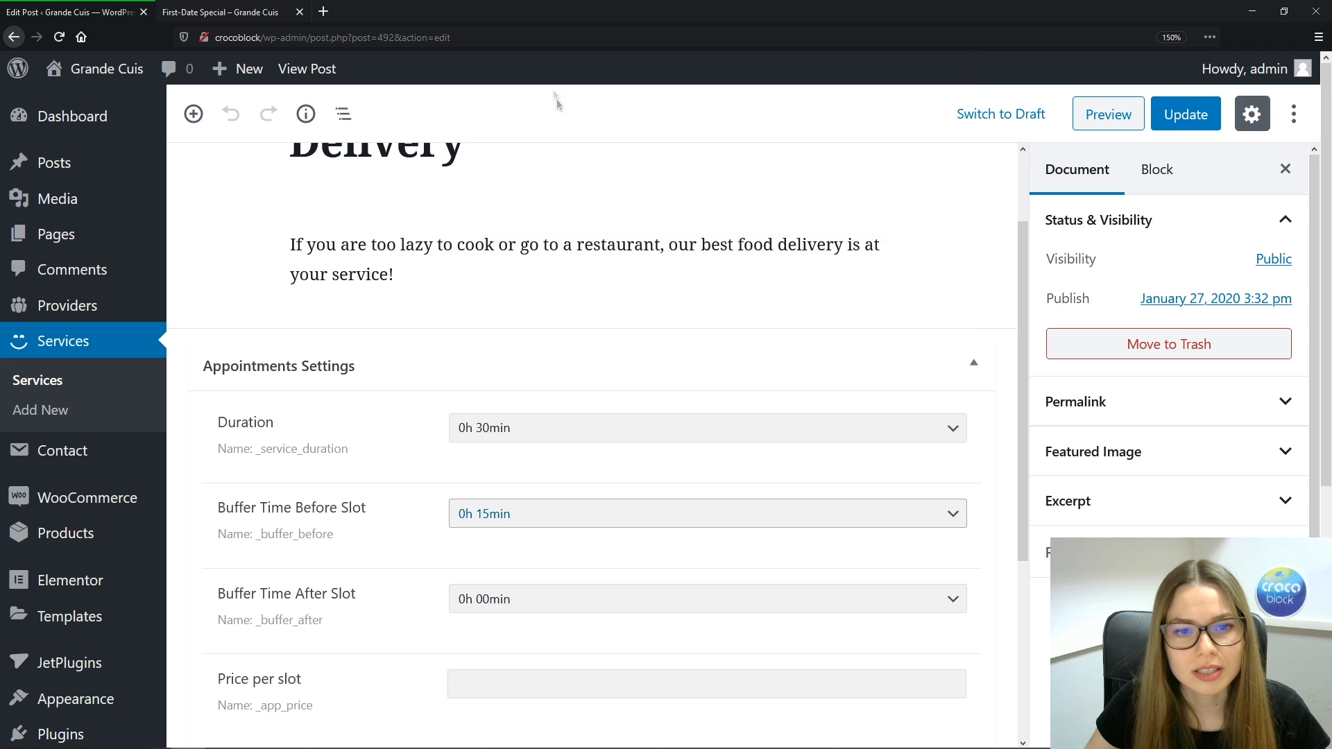
pyautogui.click(515, 594)
pyautogui.click(371, 545)
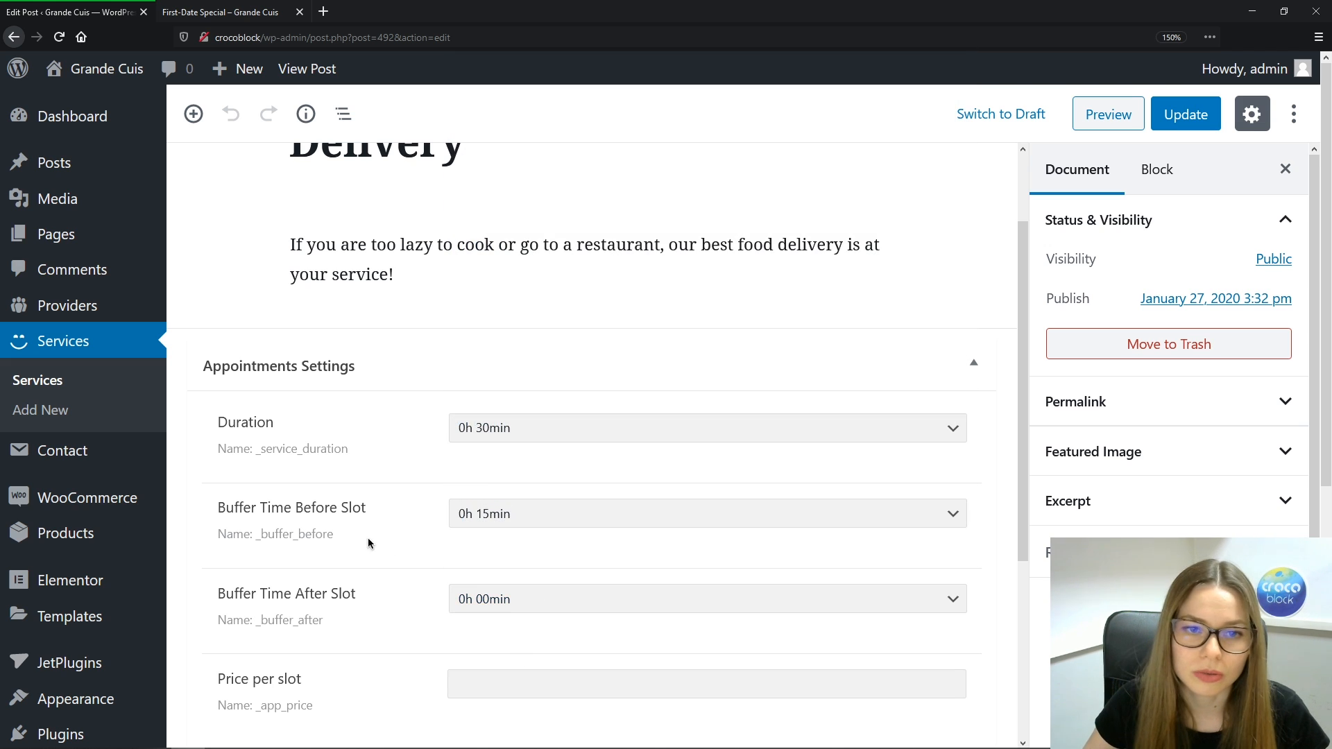
pyautogui.click(493, 514)
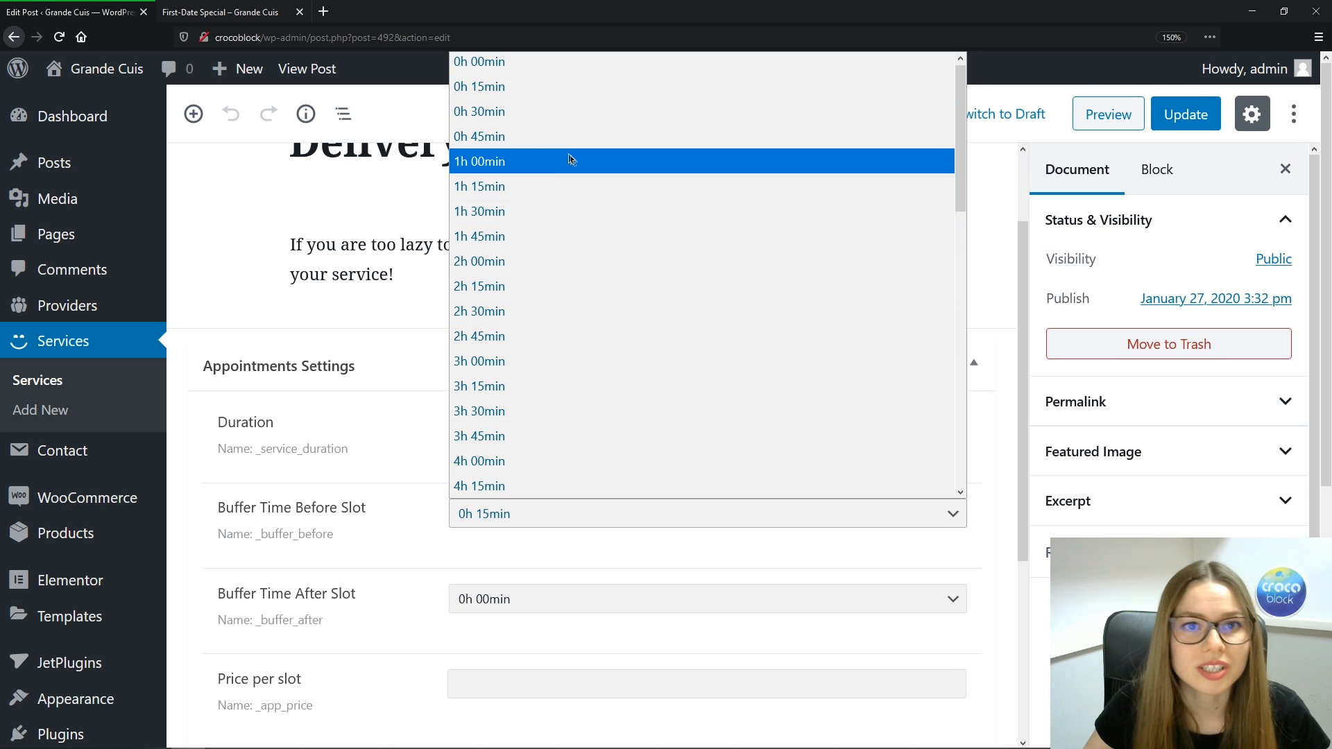
pyautogui.click(539, 137)
pyautogui.click(507, 601)
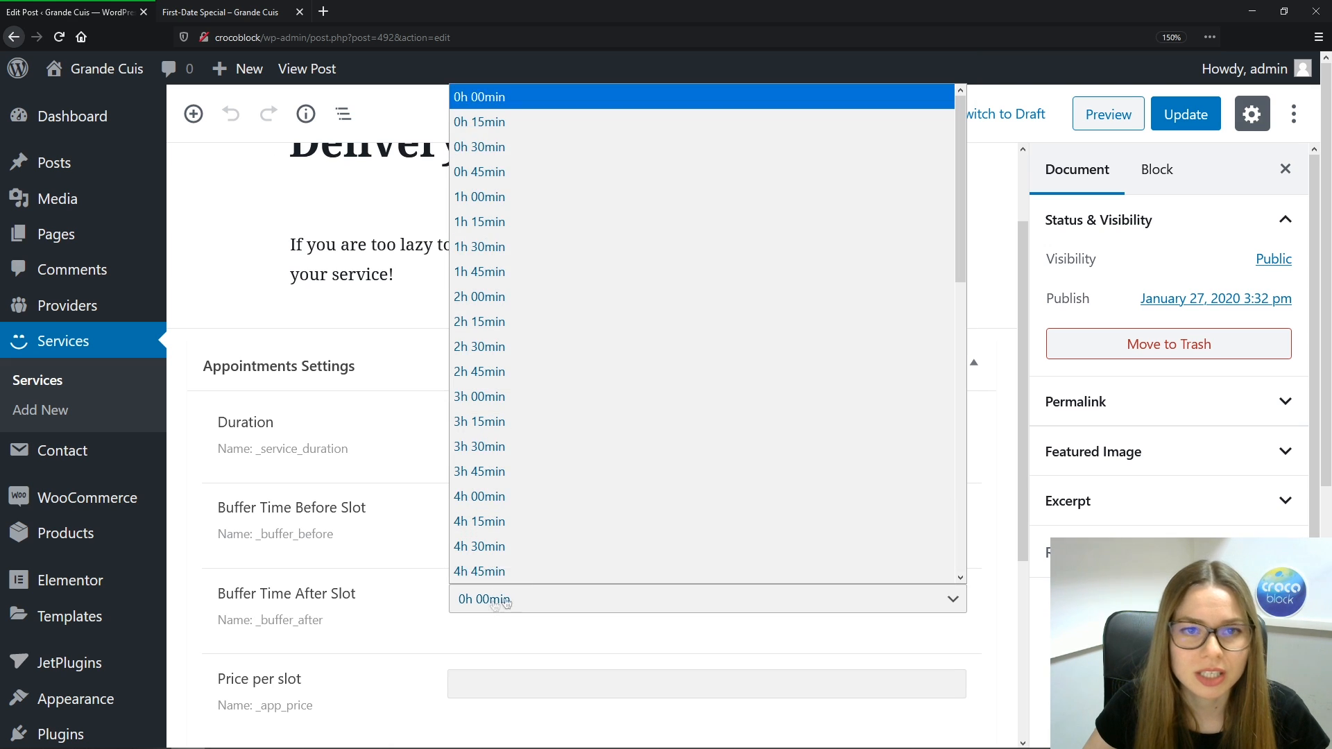
pyautogui.click(530, 123)
# Set Delivery's price per slot to 20, link one provider and save it
pyautogui.click(471, 680)
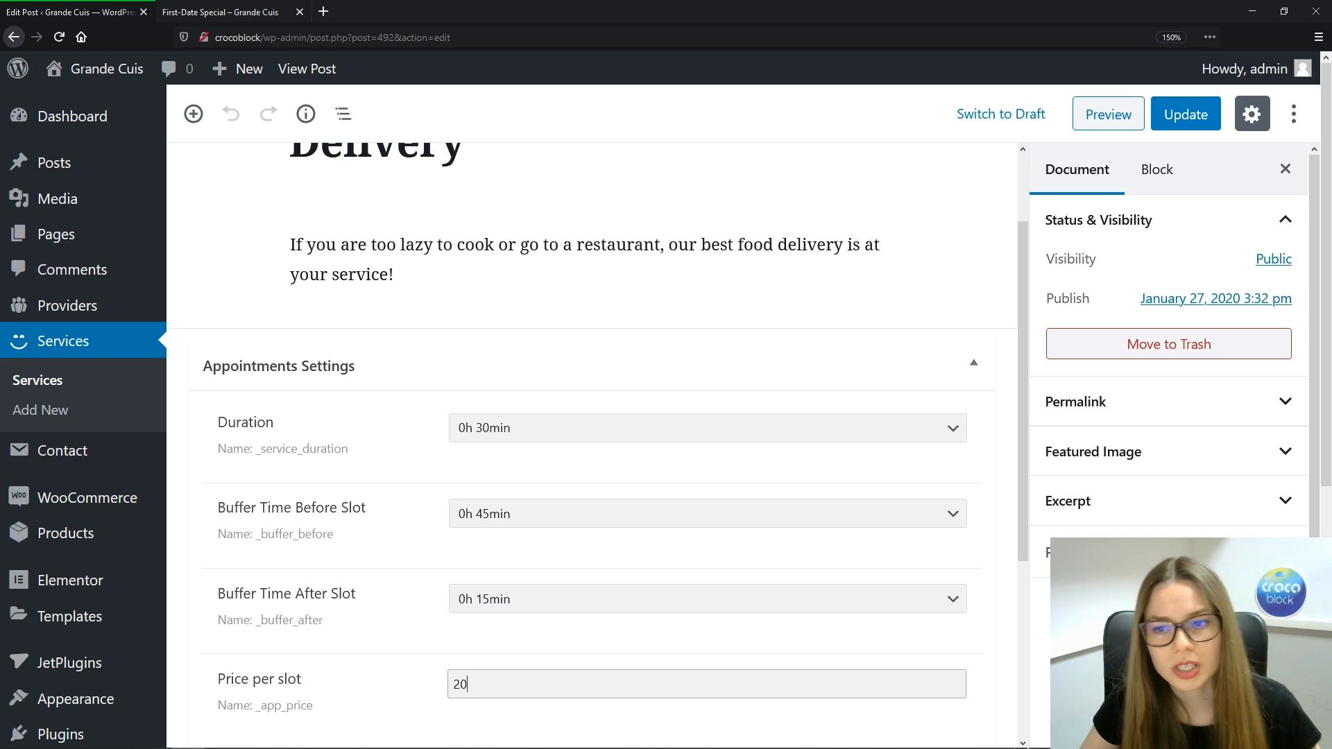
pyautogui.press('Tab')
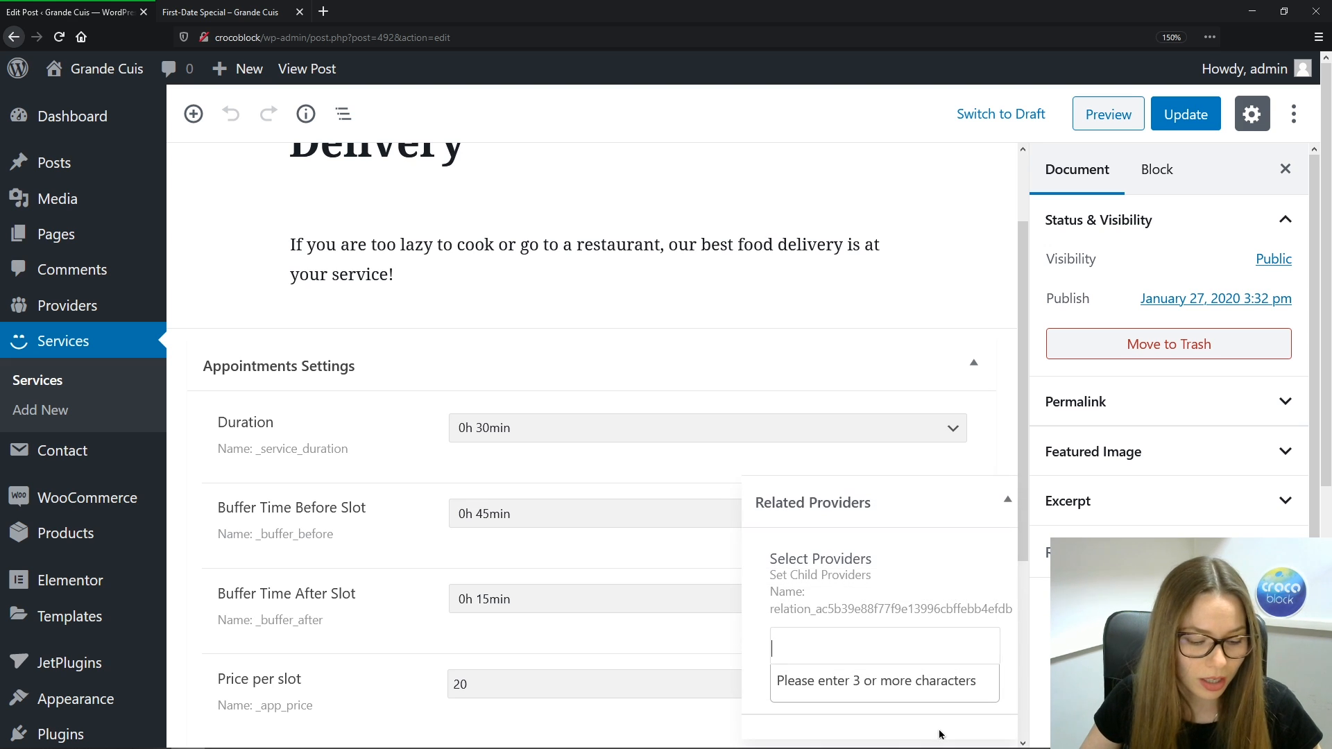
pyautogui.write('Sanch')
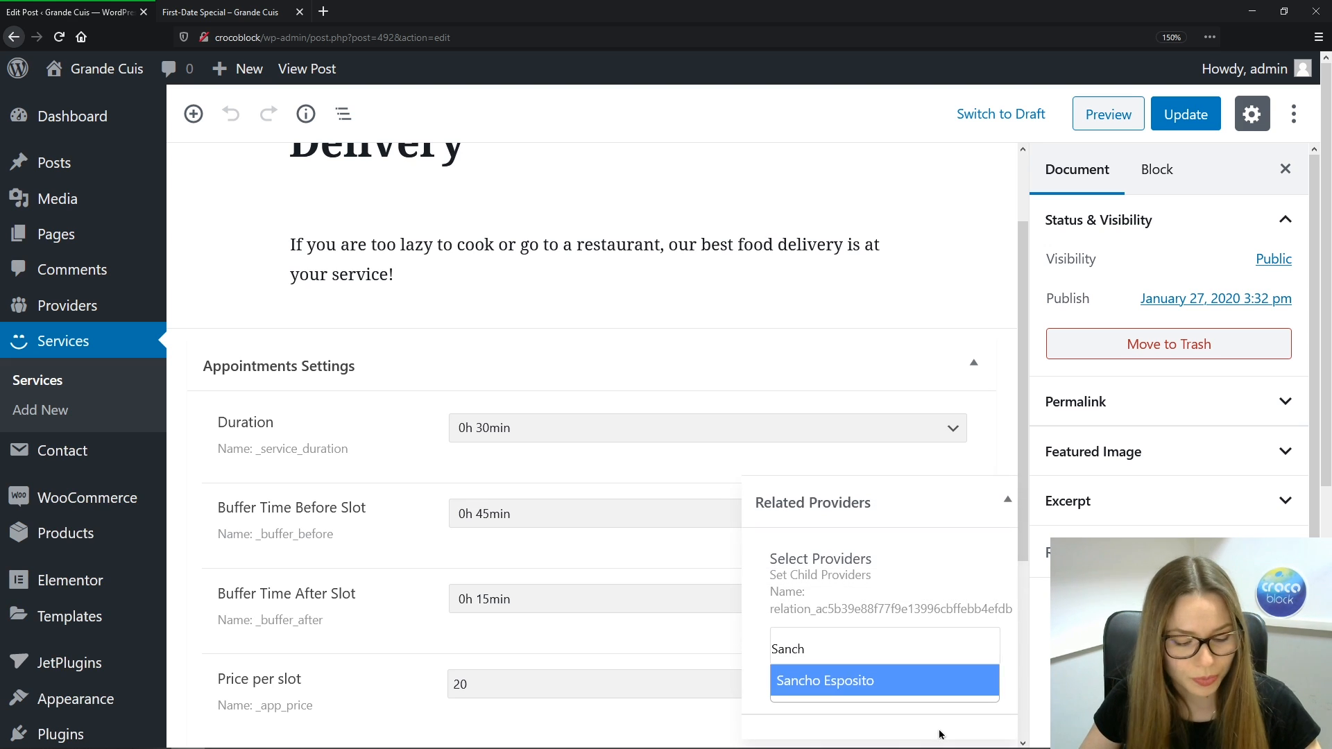
pyautogui.click(909, 682)
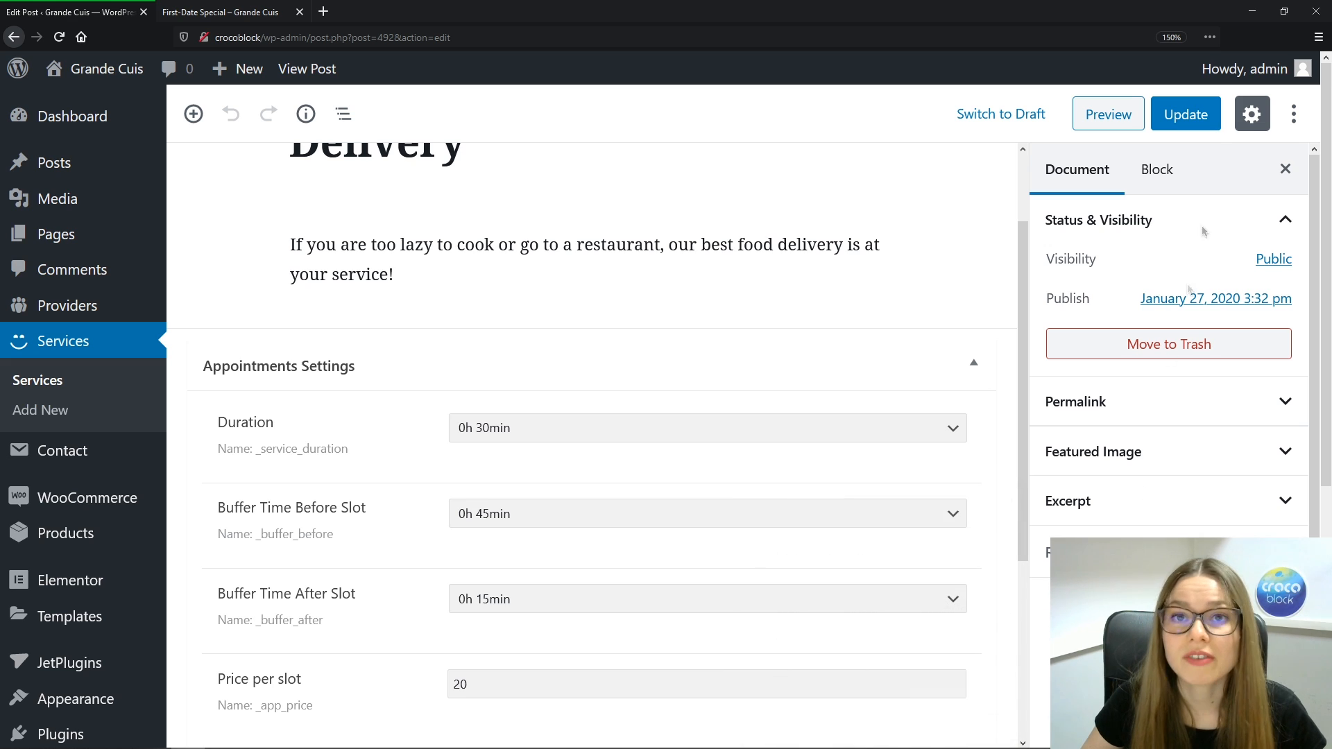
pyautogui.click(1188, 116)
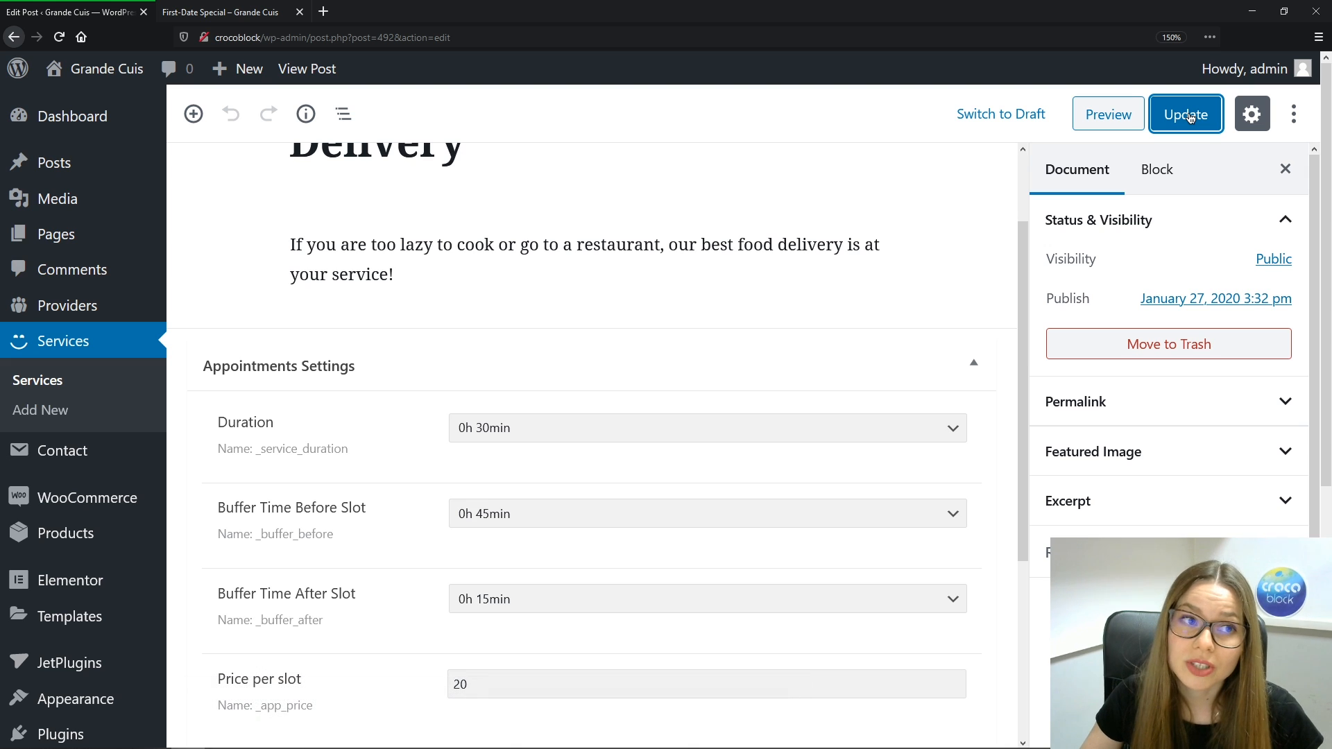
# Open the front-end Our Services page and scroll to its booking form with the January 2020 calendar
pyautogui.click(120, 125)
pyautogui.click(220, 12)
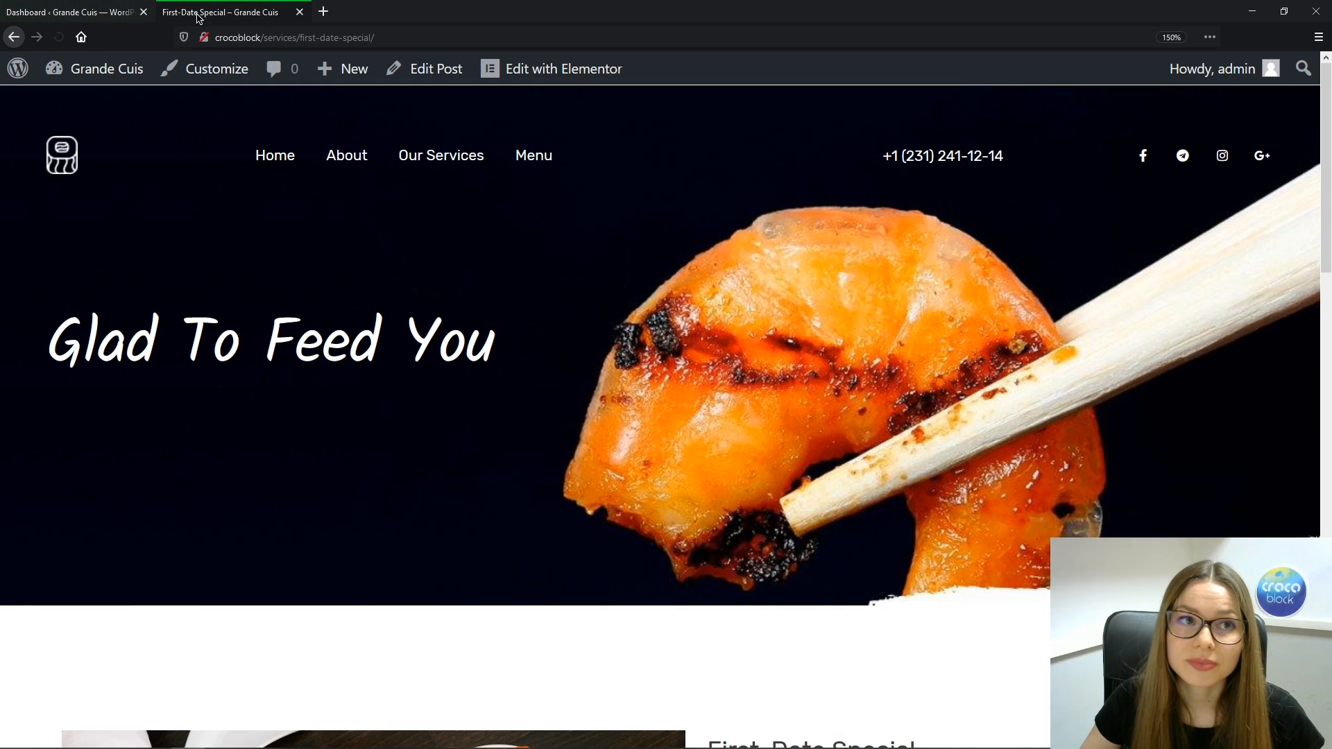
pyautogui.click(59, 42)
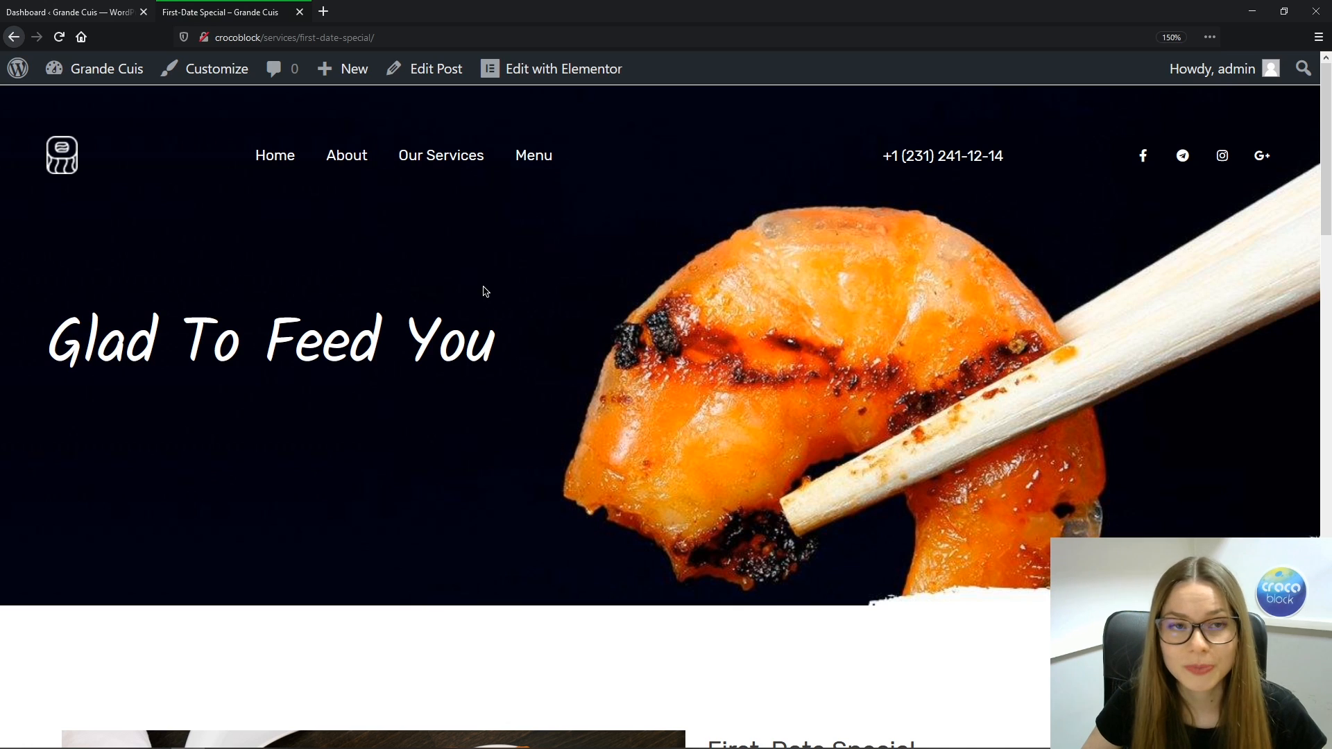
pyautogui.click(451, 163)
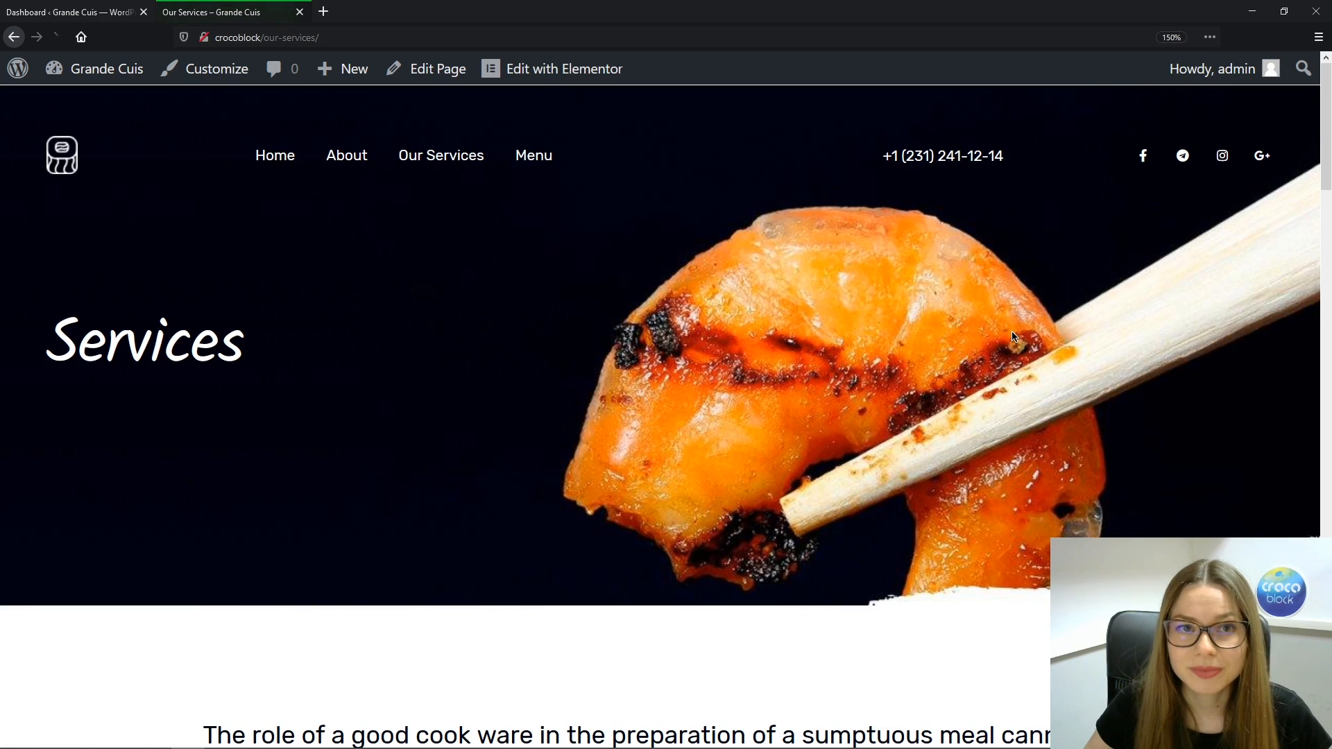
pyautogui.moveTo(1330, 120); pyautogui.dragTo(1330, 338)
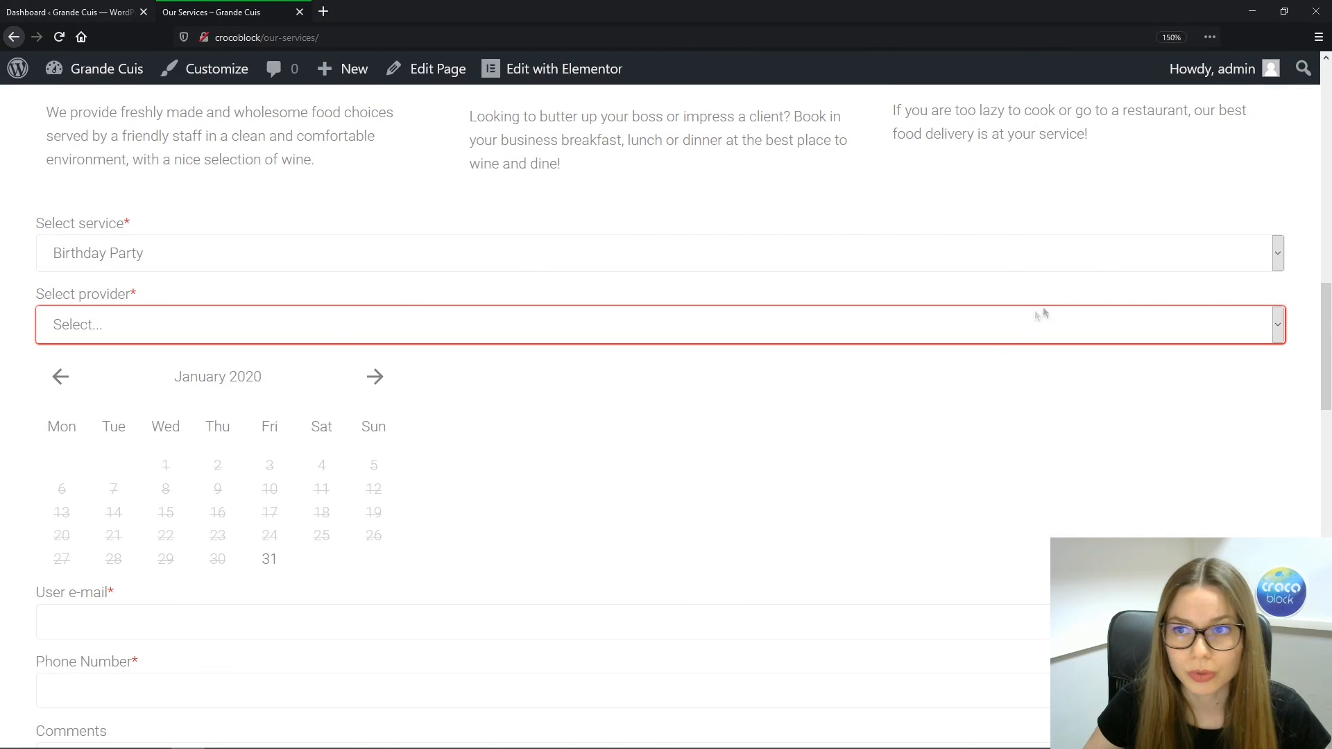
pyautogui.scroll(8, 1281, 255)
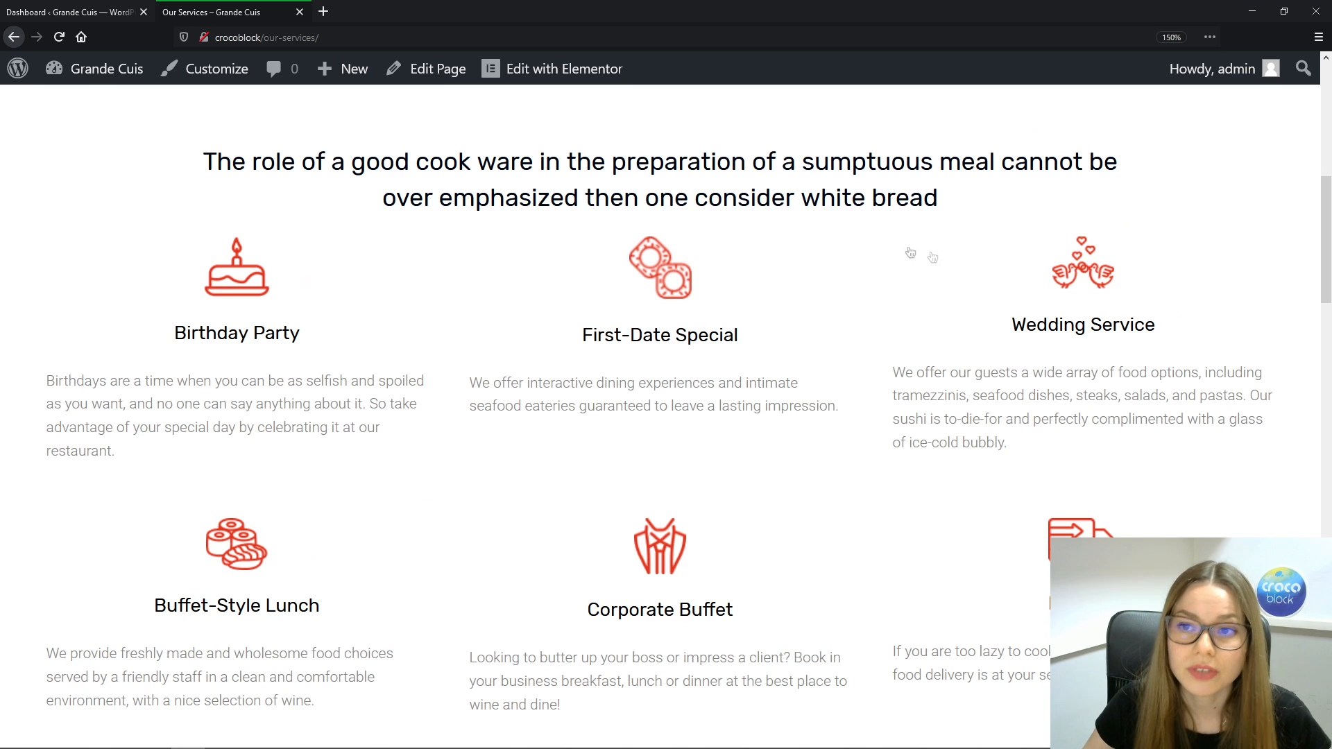
pyautogui.scroll(-8, 936, 365)
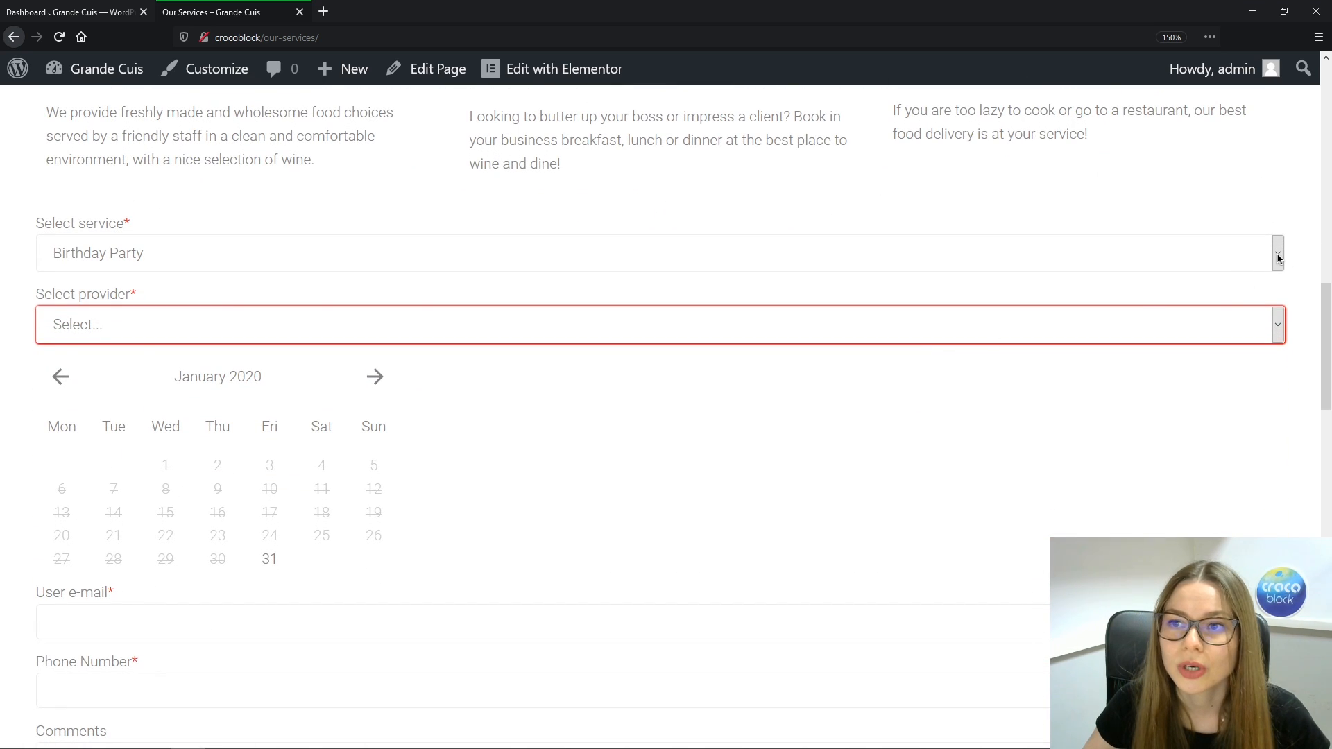
# Choose Wedding Service in the booking form and pick one of its providers
pyautogui.click(1279, 258)
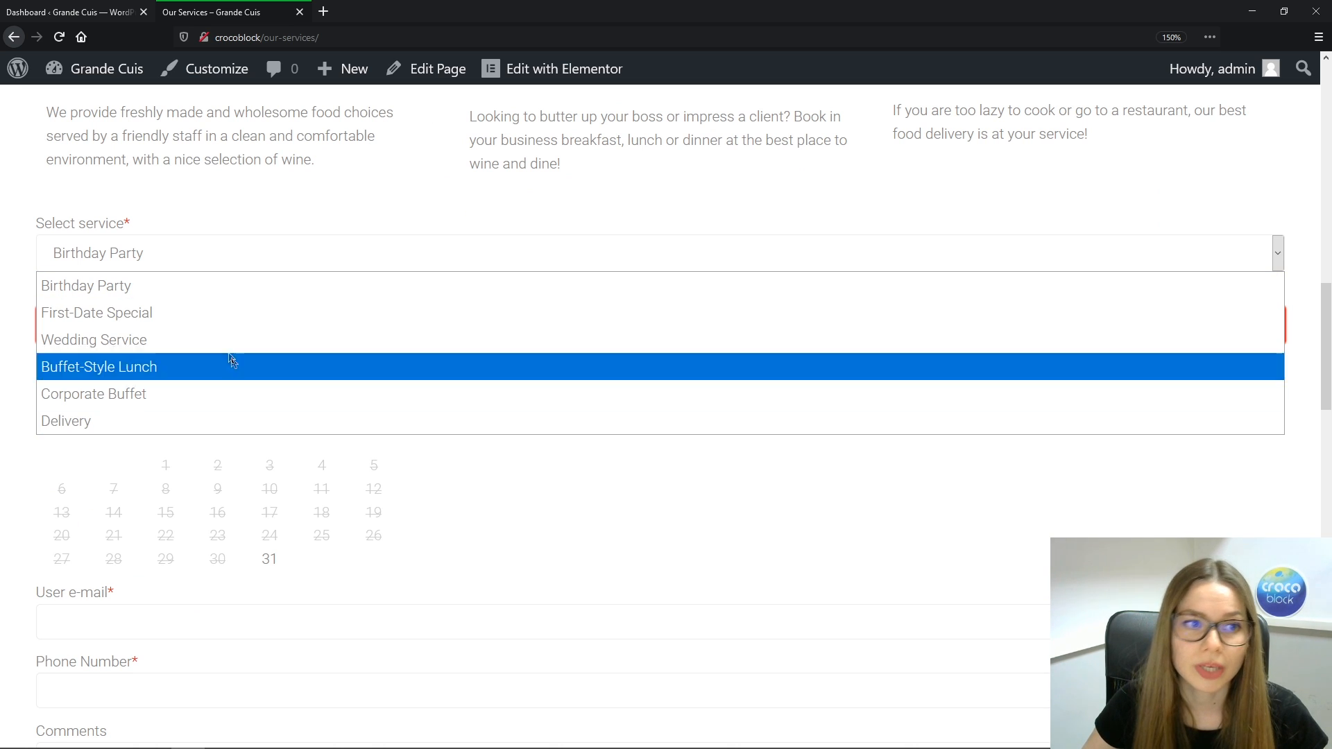
pyautogui.click(214, 339)
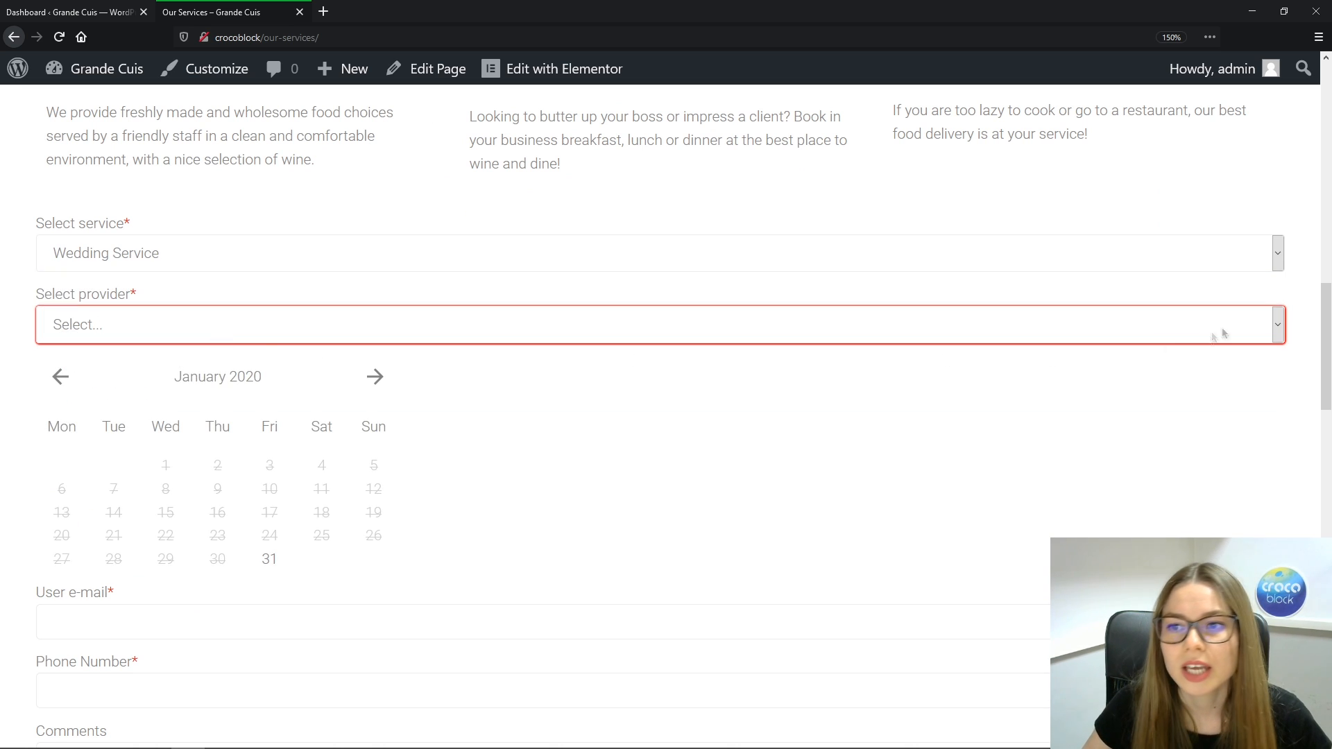
pyautogui.click(1278, 324)
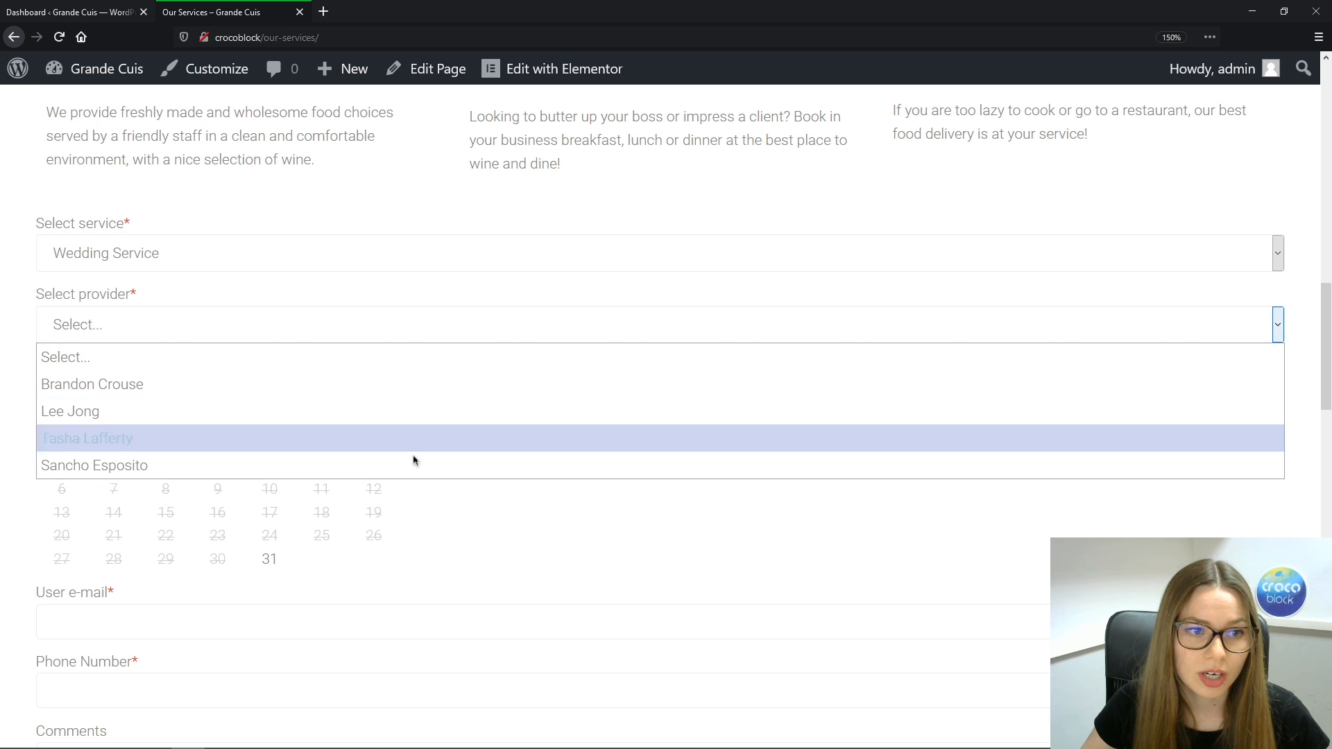
pyautogui.click(425, 439)
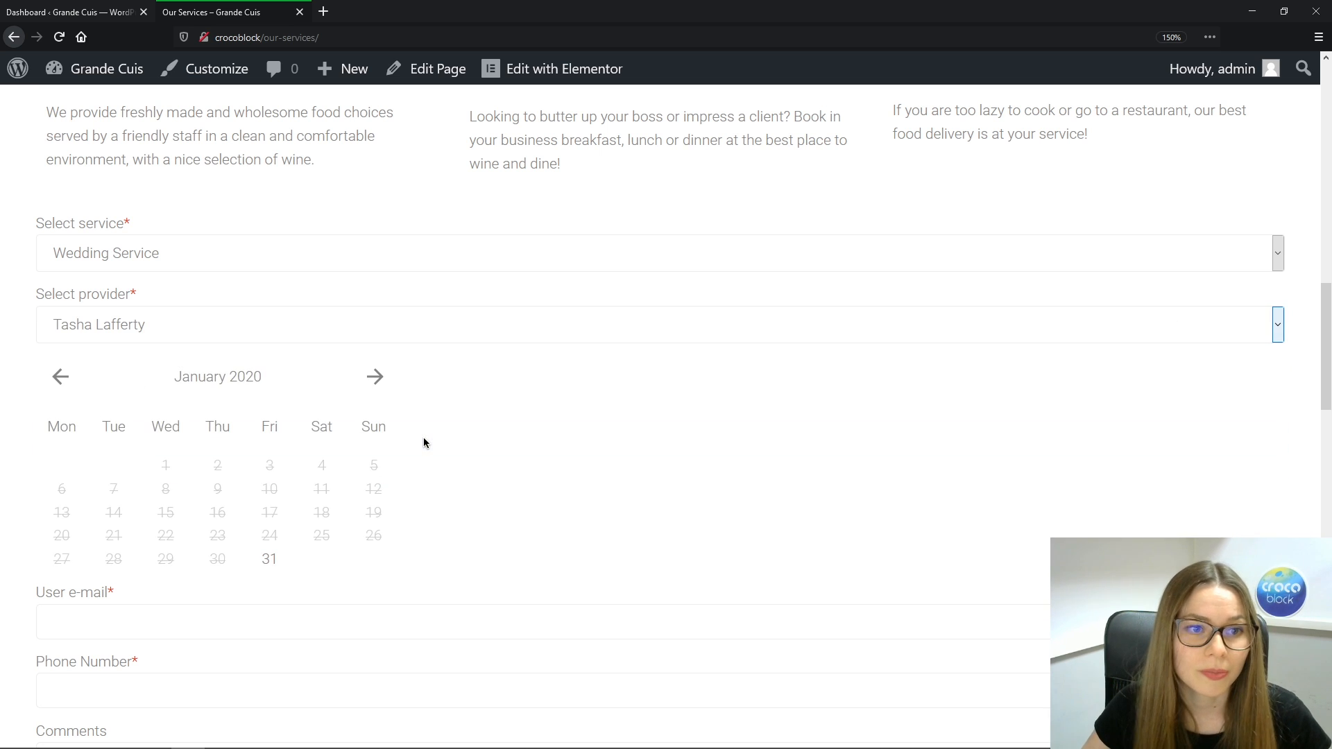
# Page the booking calendar forward to December 2020, then back to February 2020
pyautogui.click(376, 376)
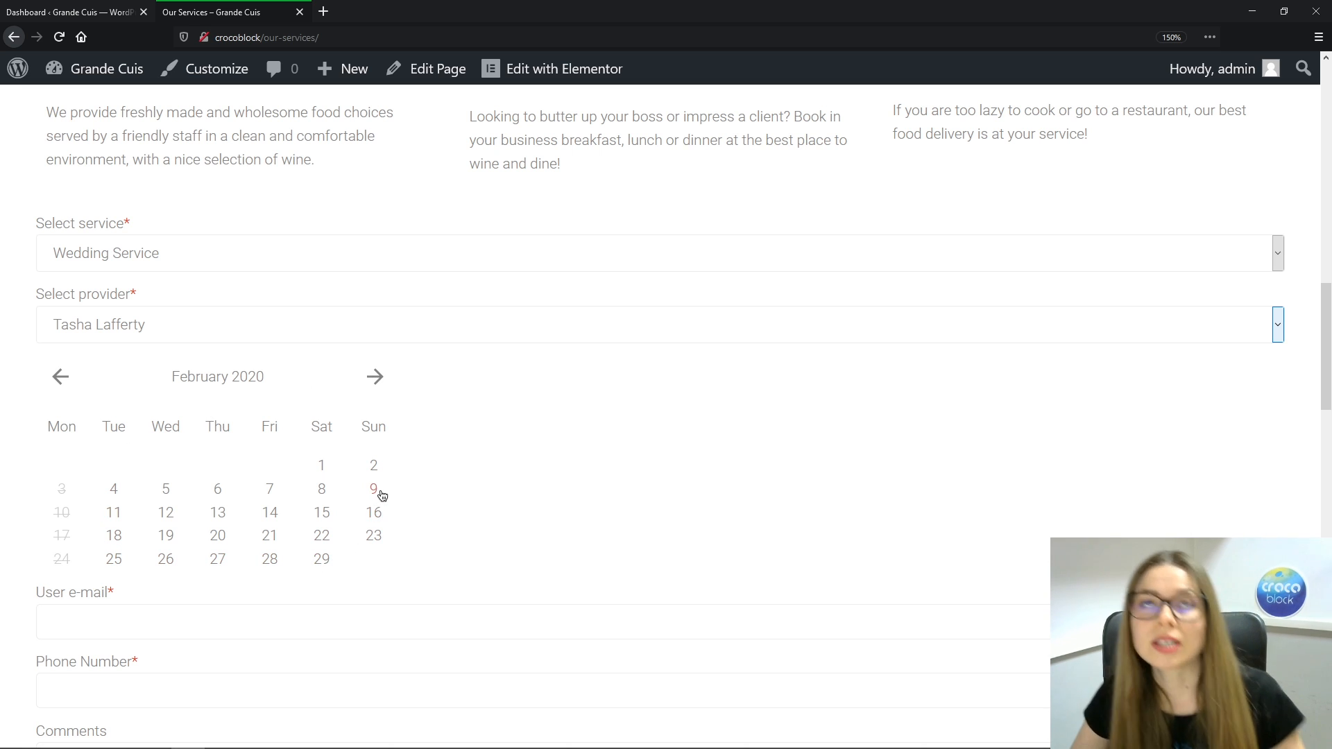
pyautogui.click(375, 377)
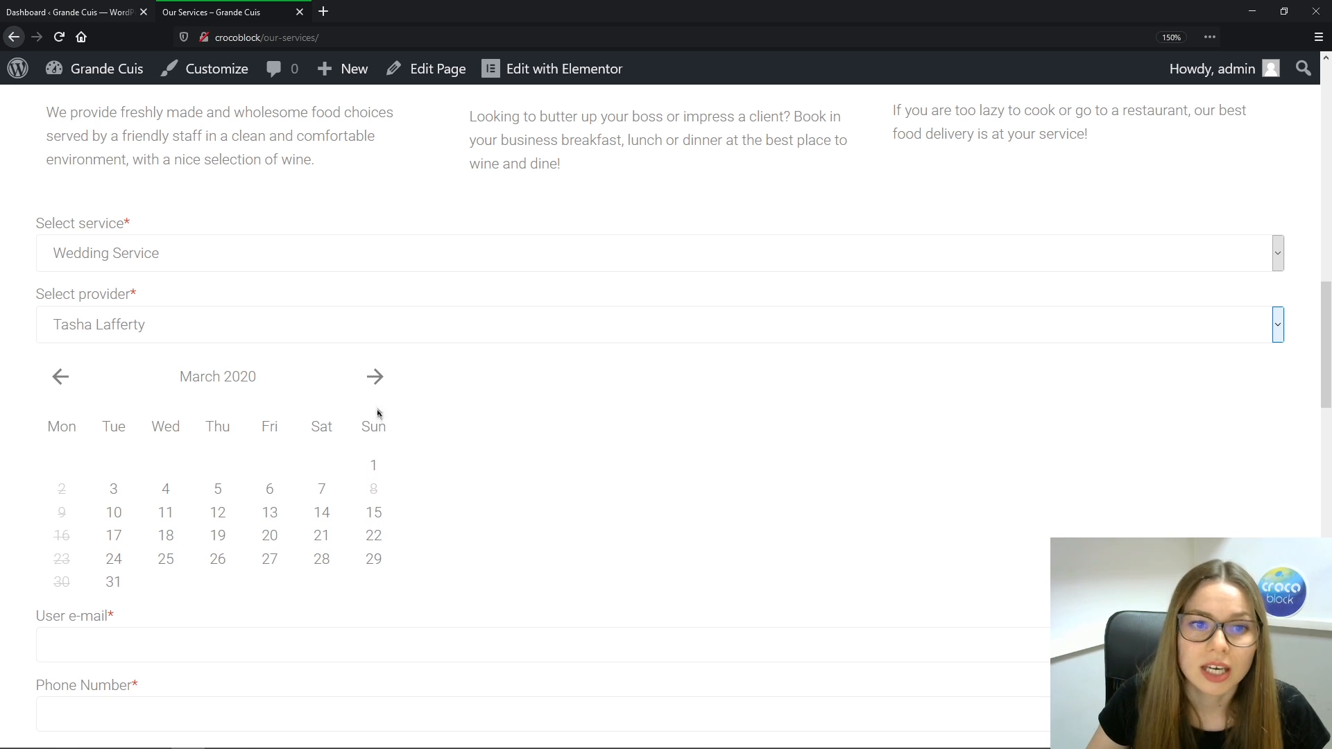
pyautogui.click(375, 378)
pyautogui.click(375, 378)
pyautogui.click(375, 378)
pyautogui.click(376, 378)
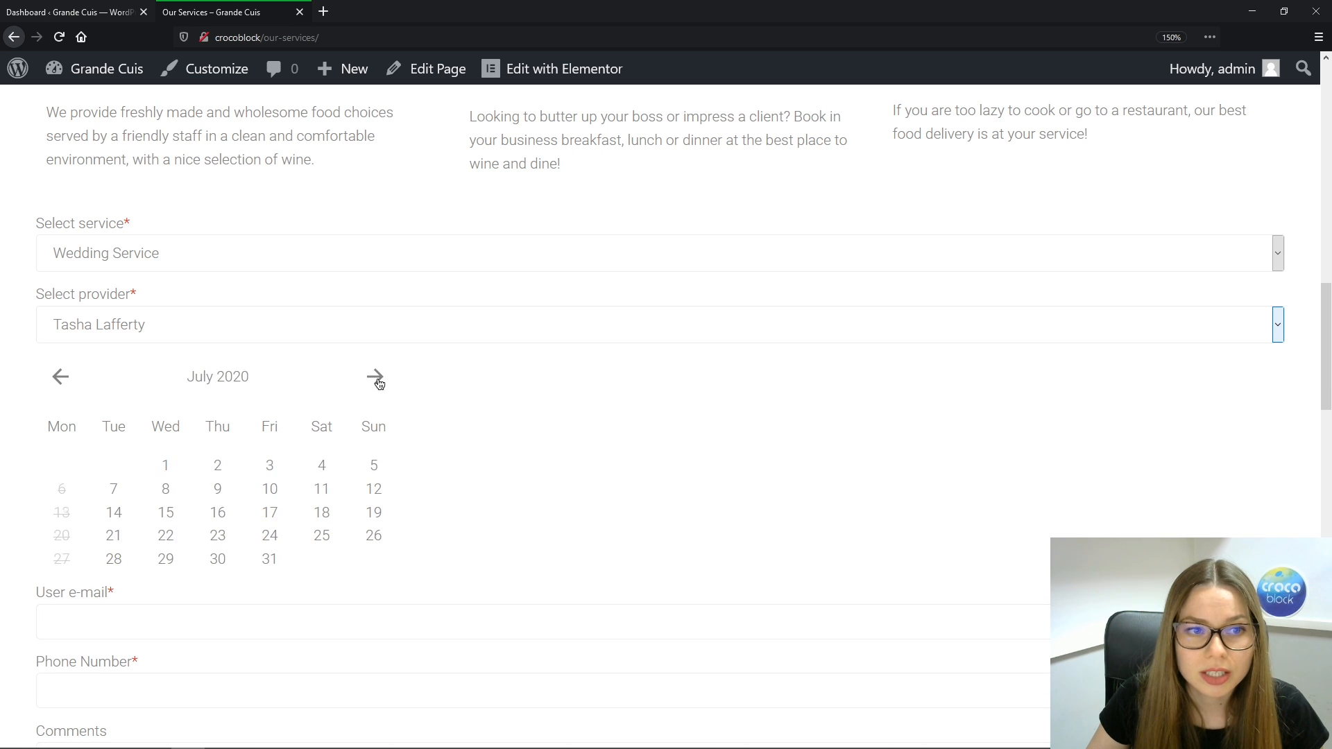
pyautogui.click(375, 378)
pyautogui.click(376, 378)
pyautogui.click(376, 379)
pyautogui.click(375, 378)
pyautogui.click(375, 378)
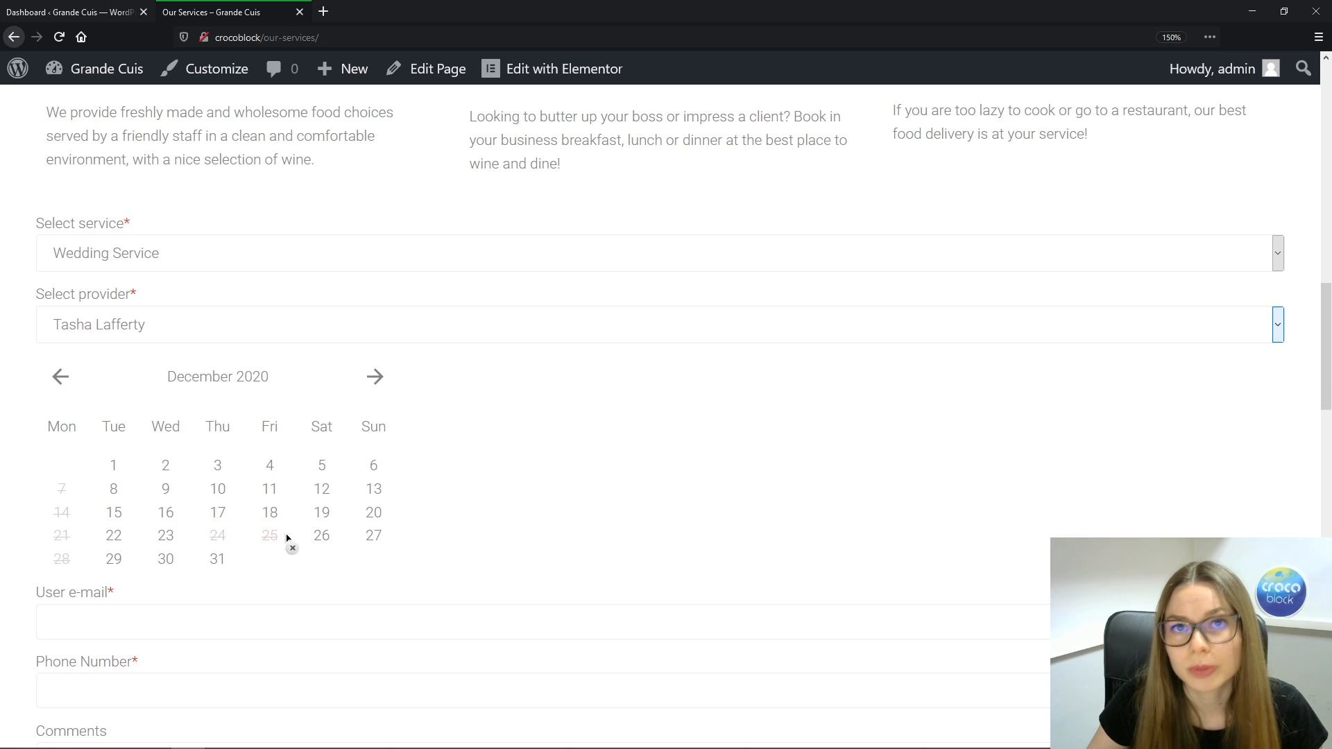
pyautogui.click(58, 377)
pyautogui.click(58, 377)
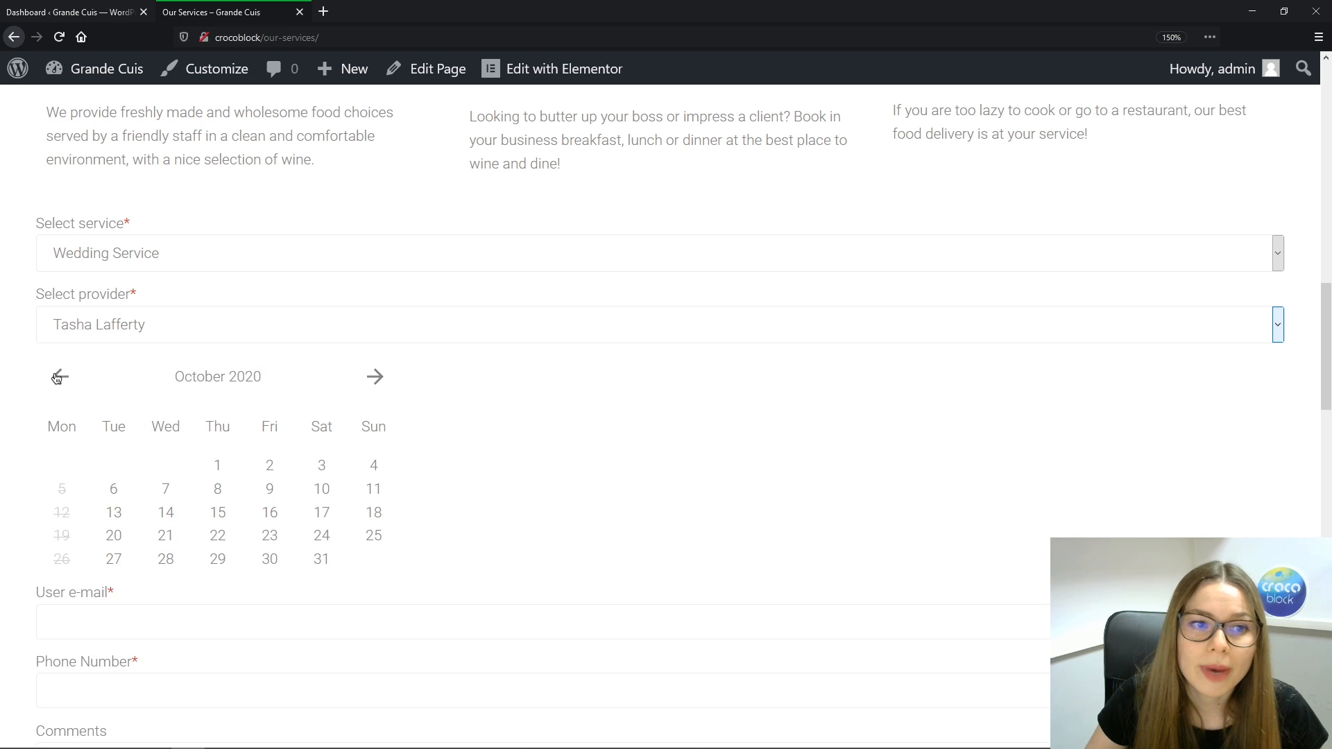
pyautogui.click(58, 377)
pyautogui.click(58, 377)
pyautogui.click(58, 377)
pyautogui.click(58, 377)
pyautogui.click(58, 377)
pyautogui.click(58, 376)
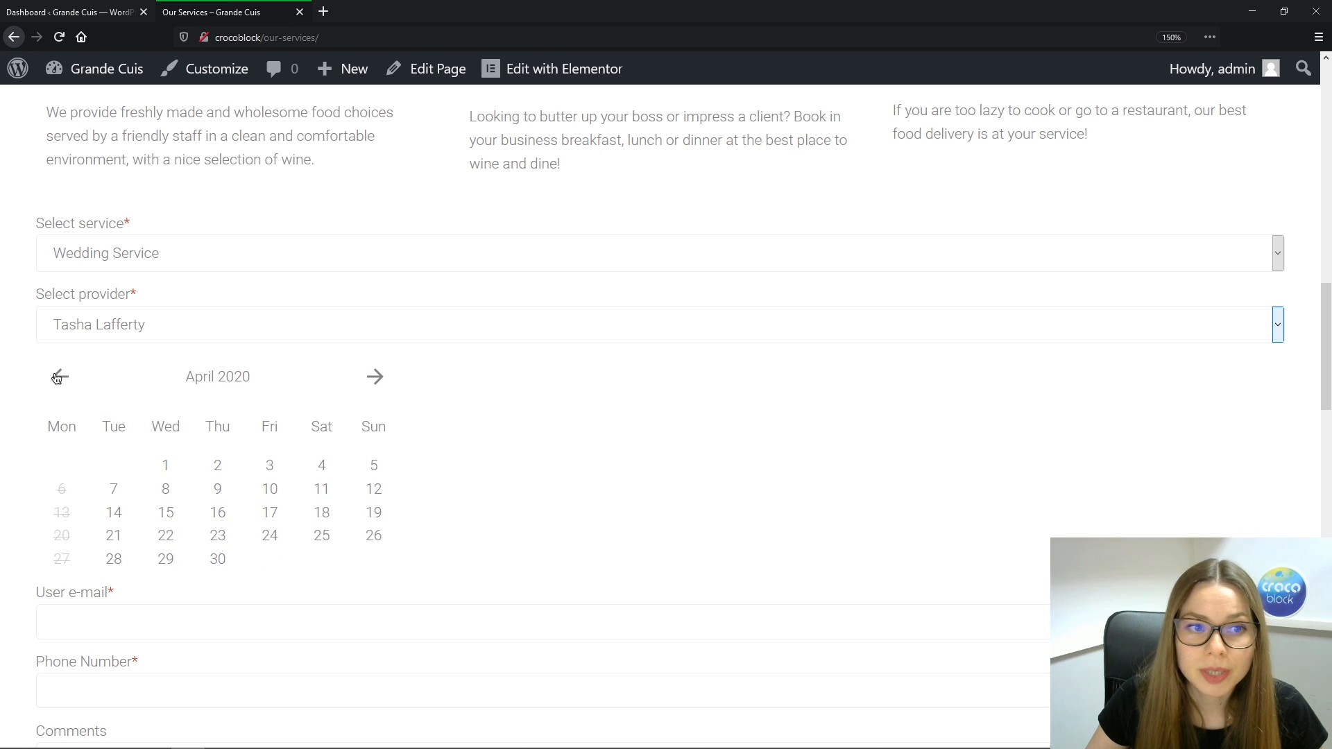
pyautogui.click(59, 377)
pyautogui.click(58, 377)
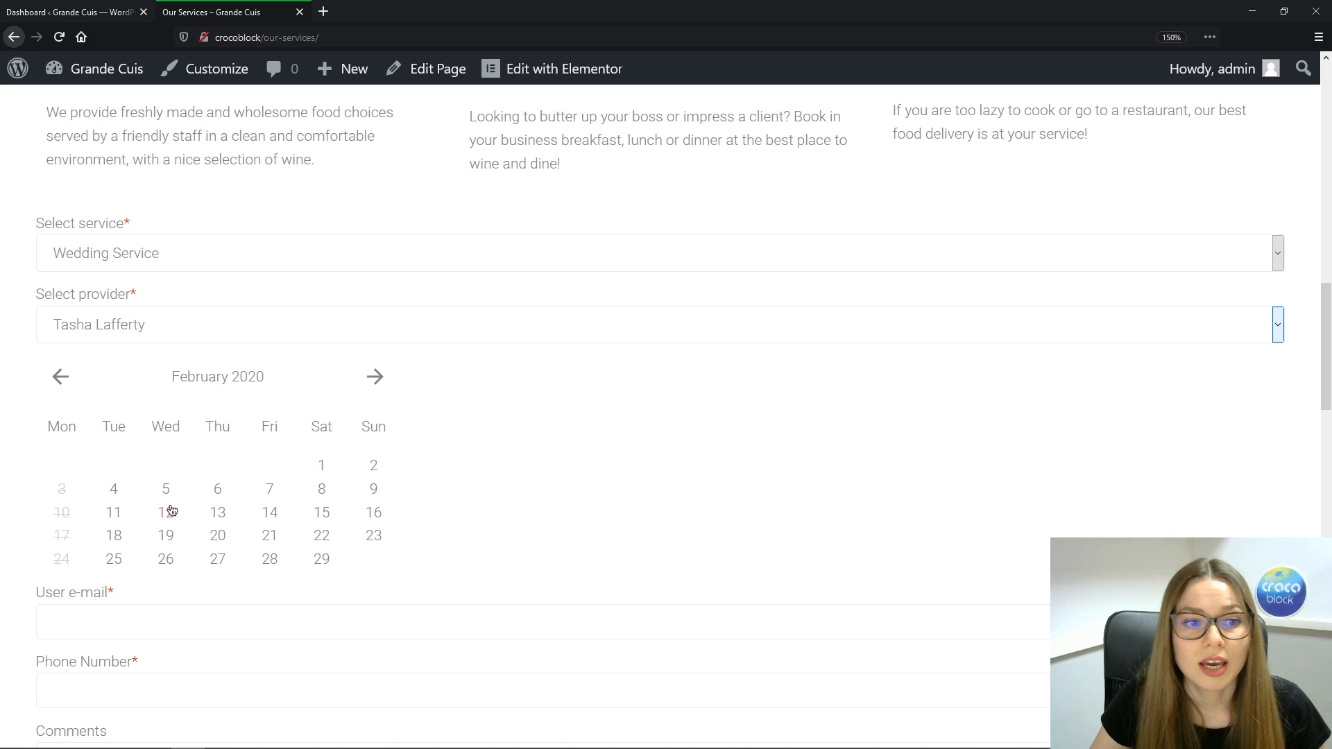
# Pick February 13, 2020 and reserve its 10:30-17:30 time slot
pyautogui.click(220, 514)
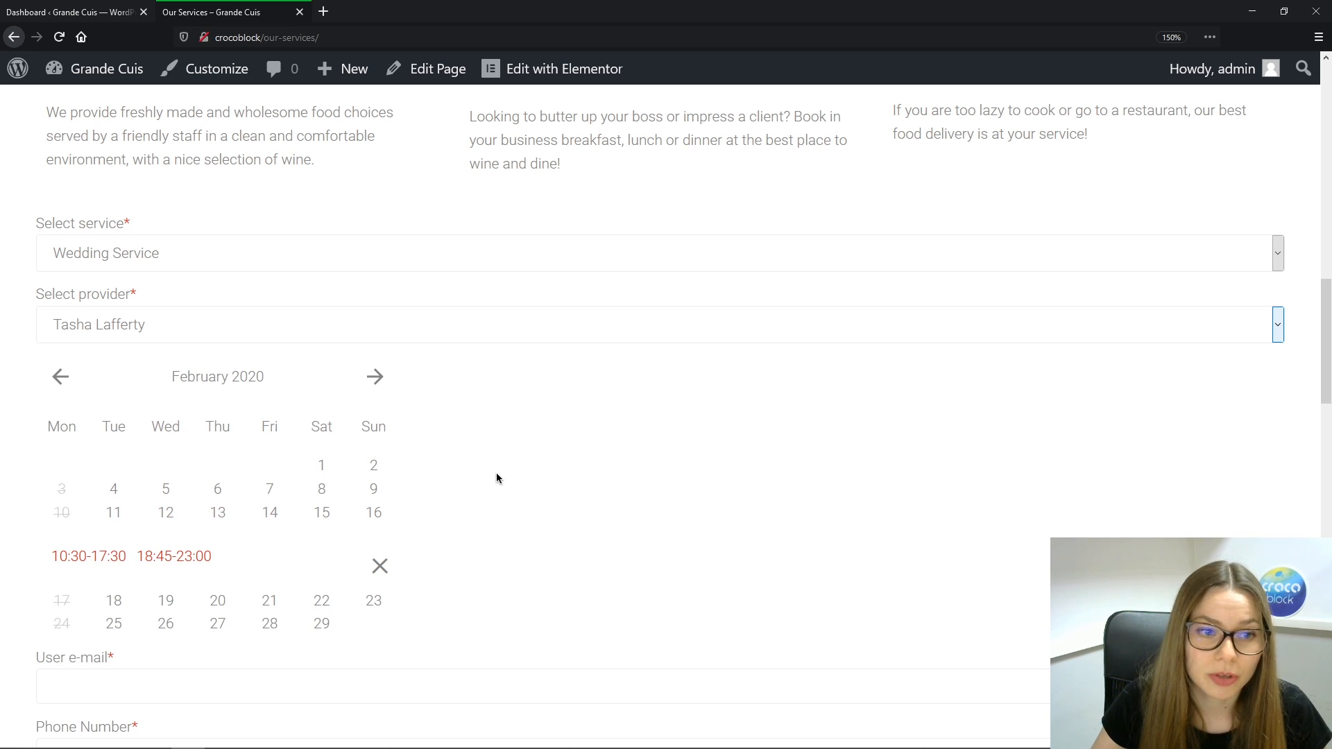
pyautogui.click(109, 558)
pyautogui.scroll(-3, 638, 562)
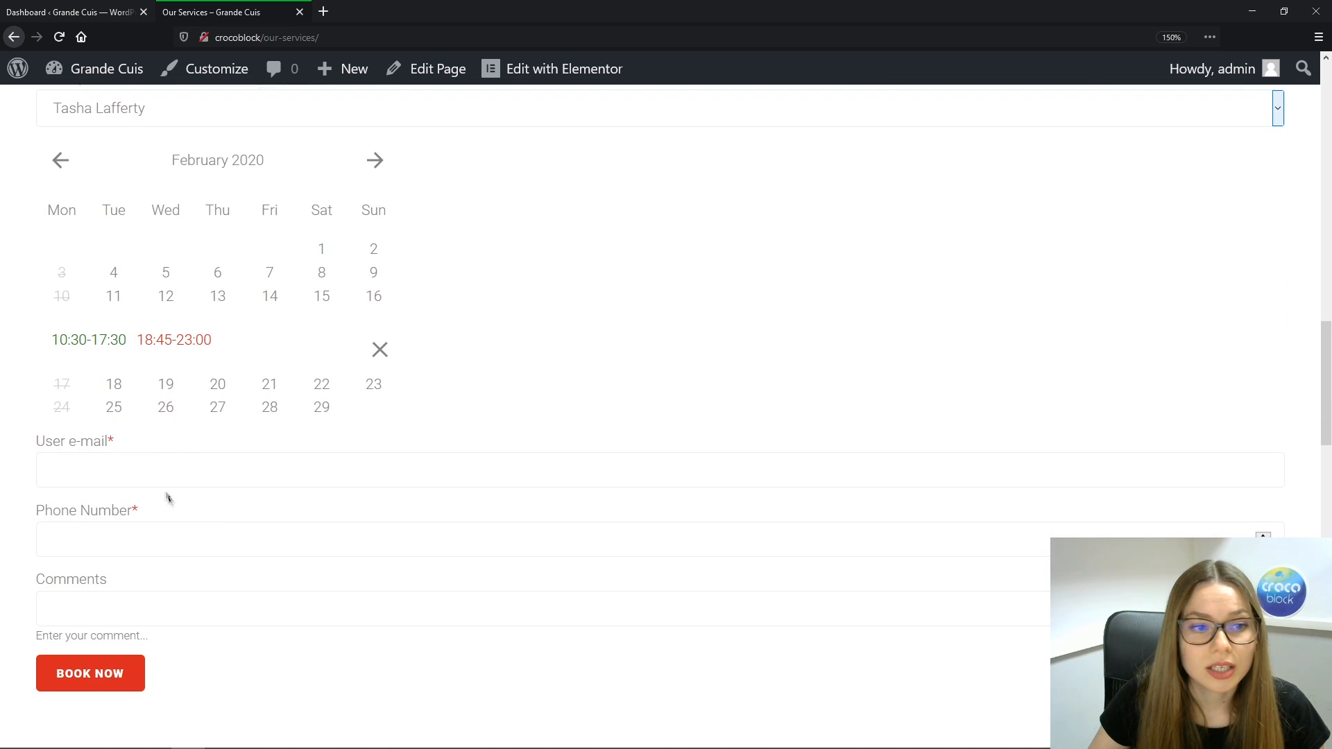
# Enter the user e-mail and phone number, add the comment 'I love you, guys)))))' and book
pyautogui.click(153, 471)
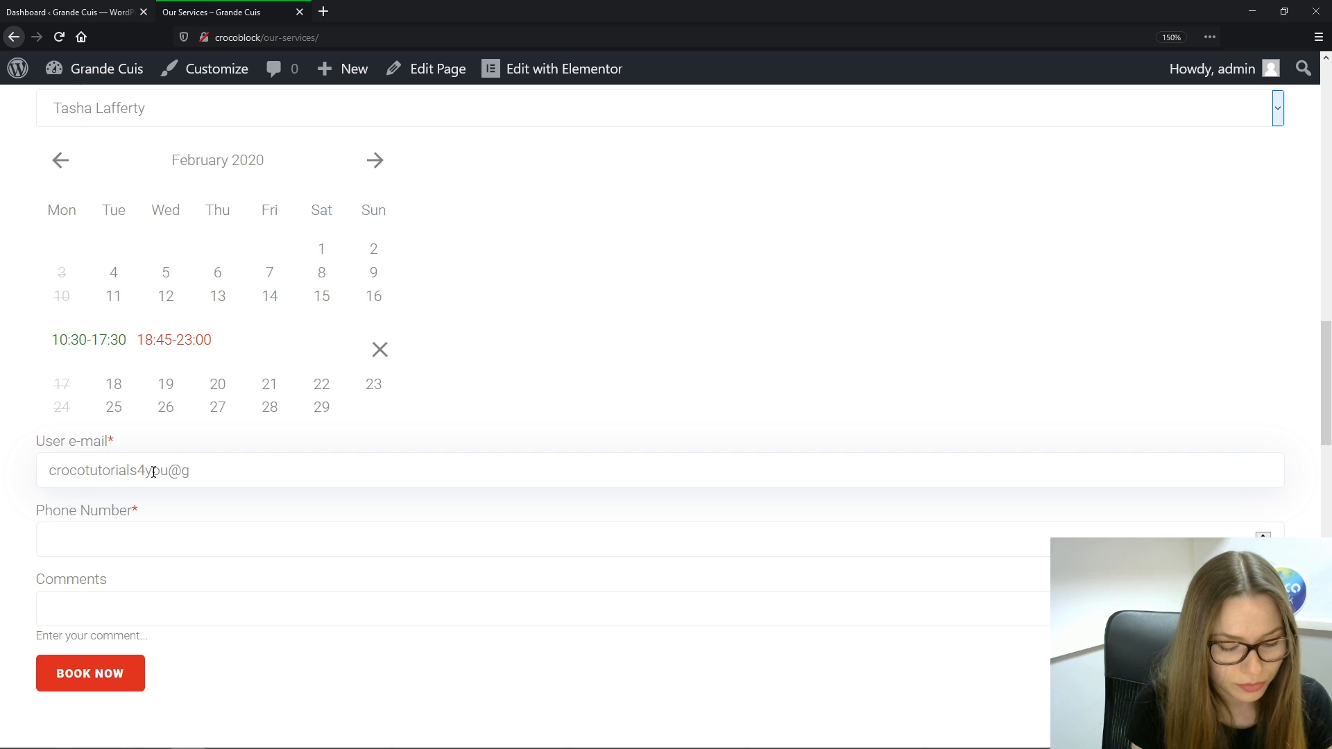
pyautogui.write('mail.com')
pyautogui.press('Tab')
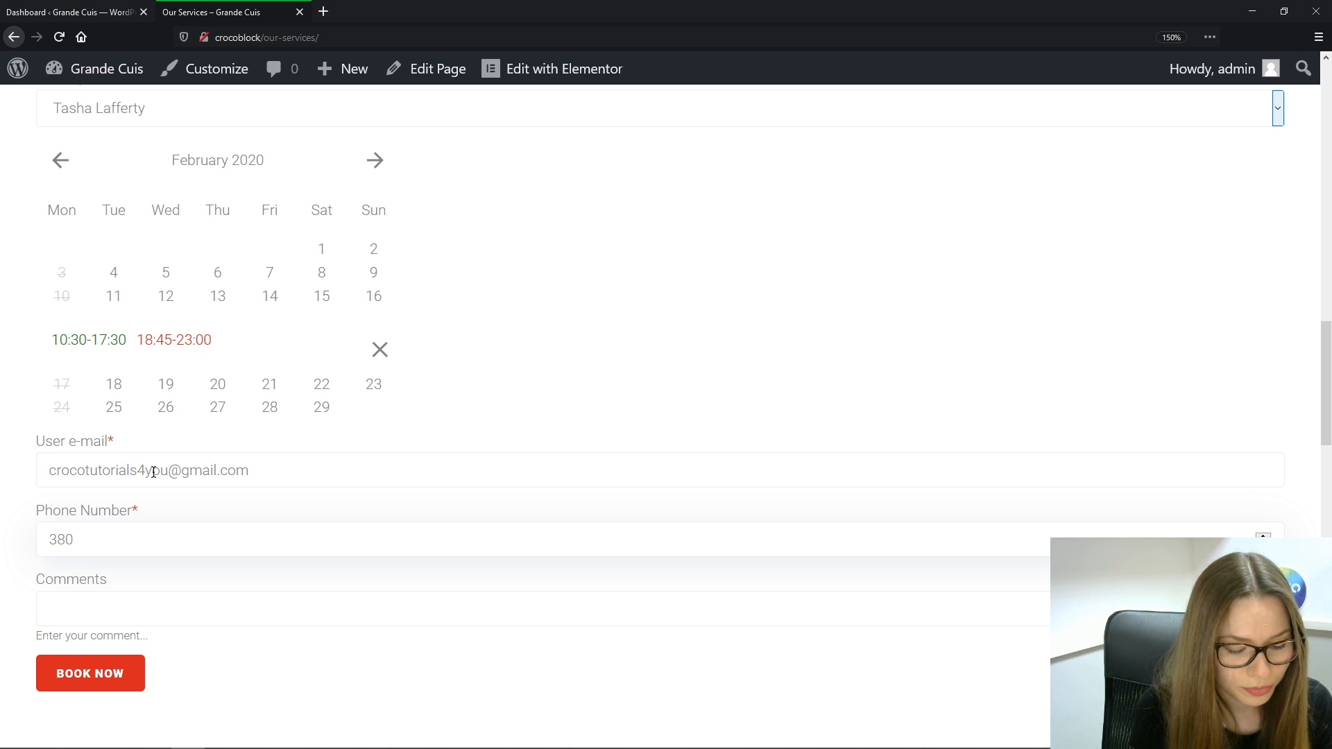
pyautogui.write('3612')
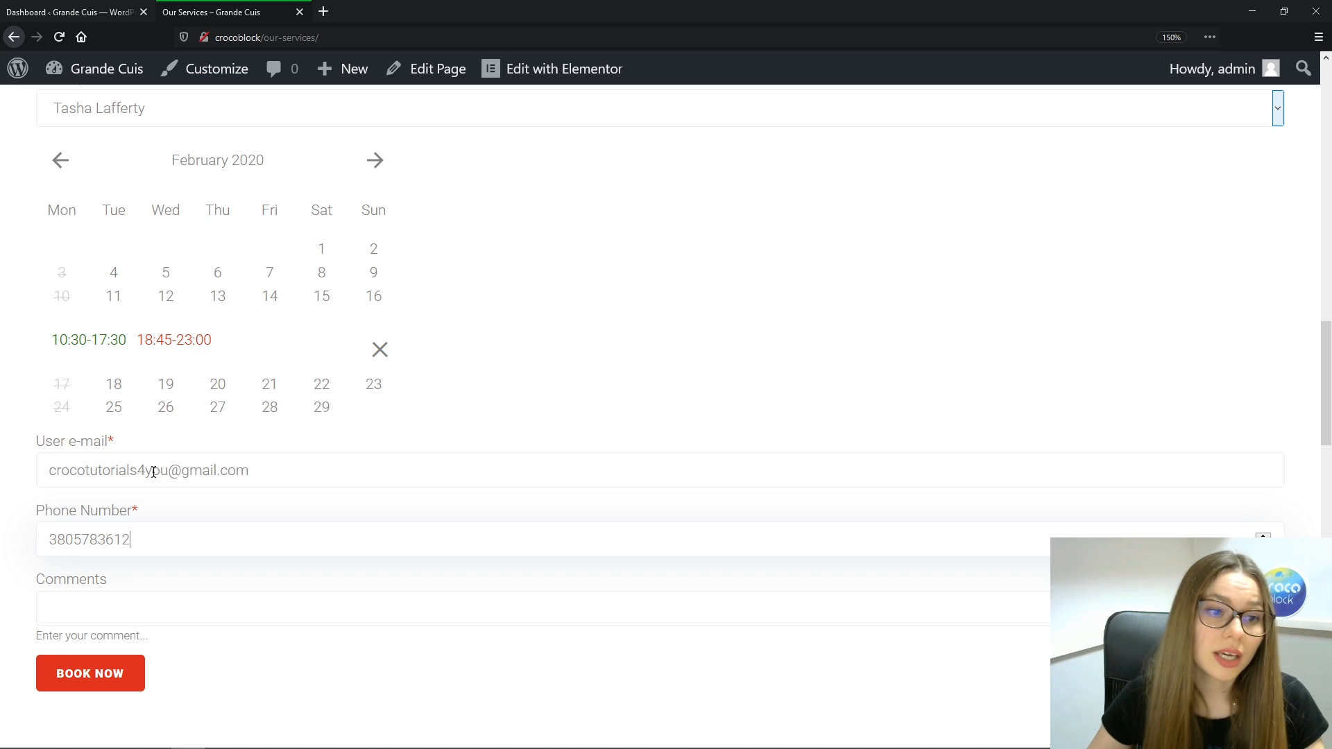
pyautogui.click(108, 605)
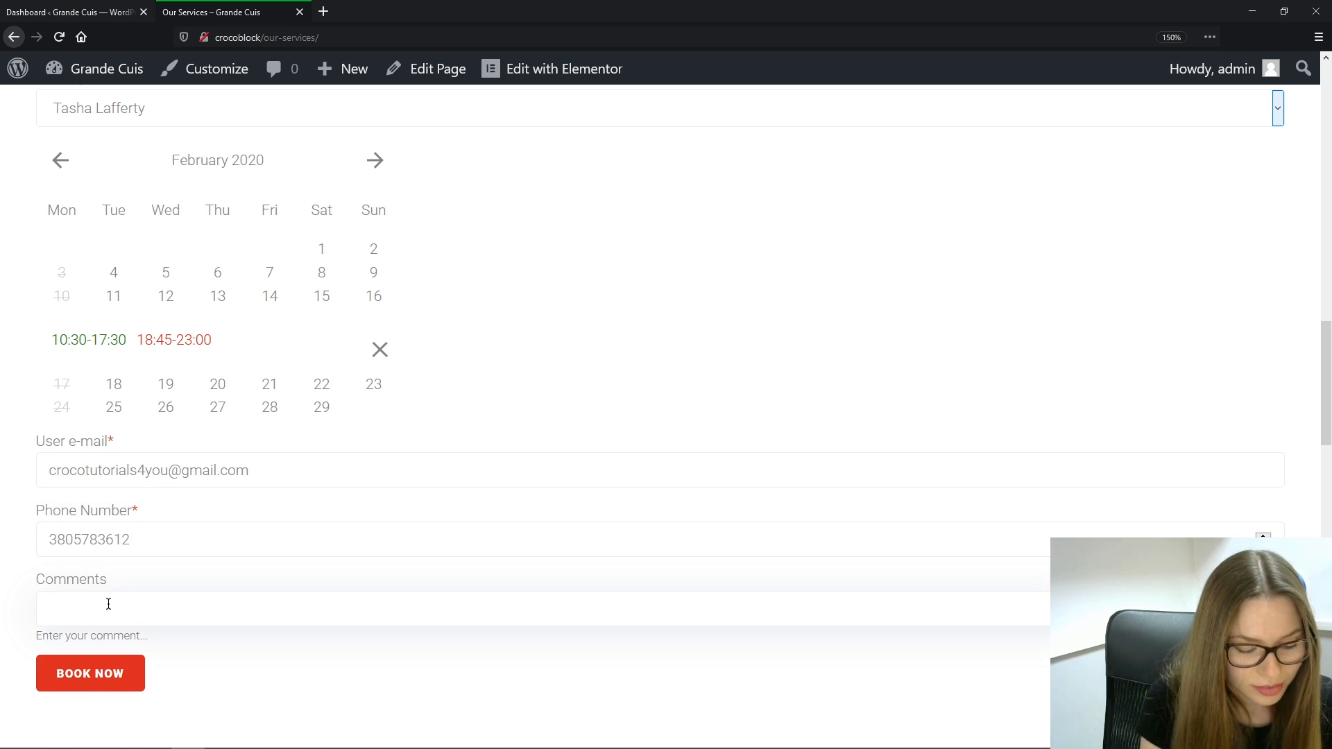
pyautogui.write('I love')
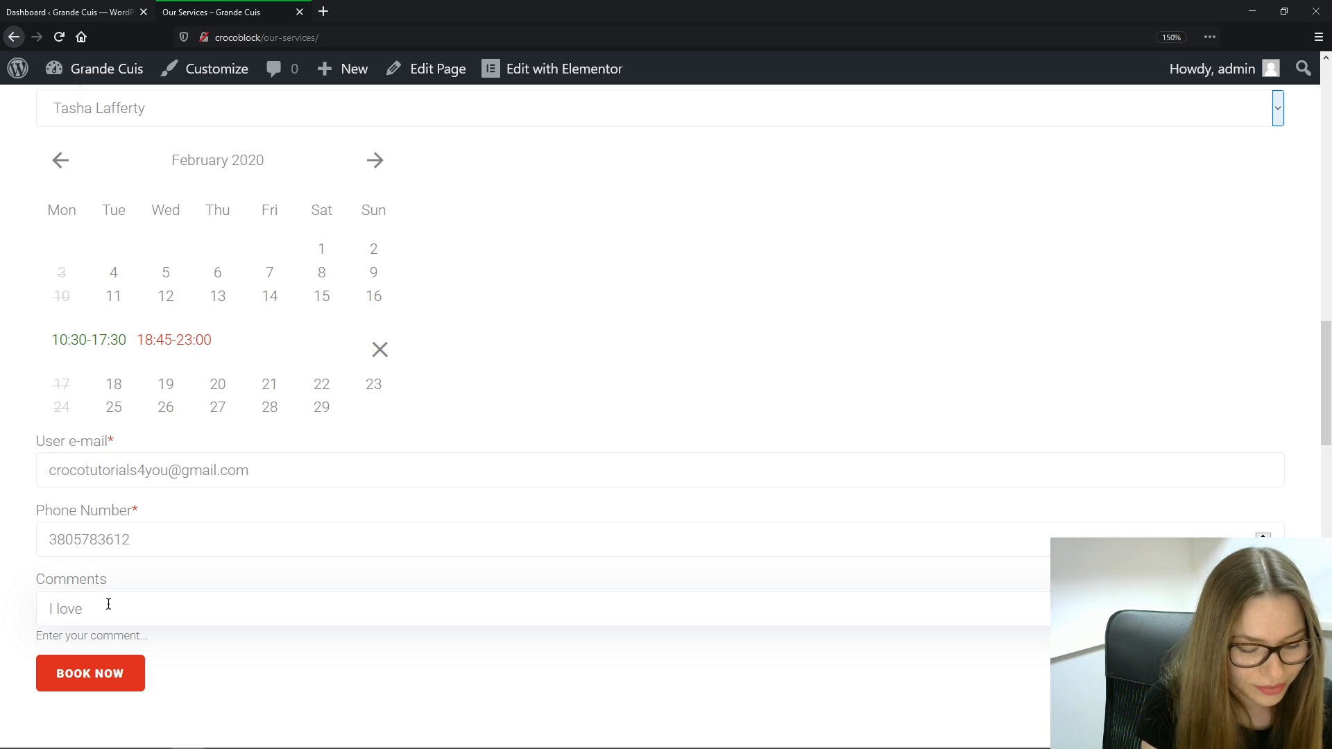
pyautogui.write(' you, guy')
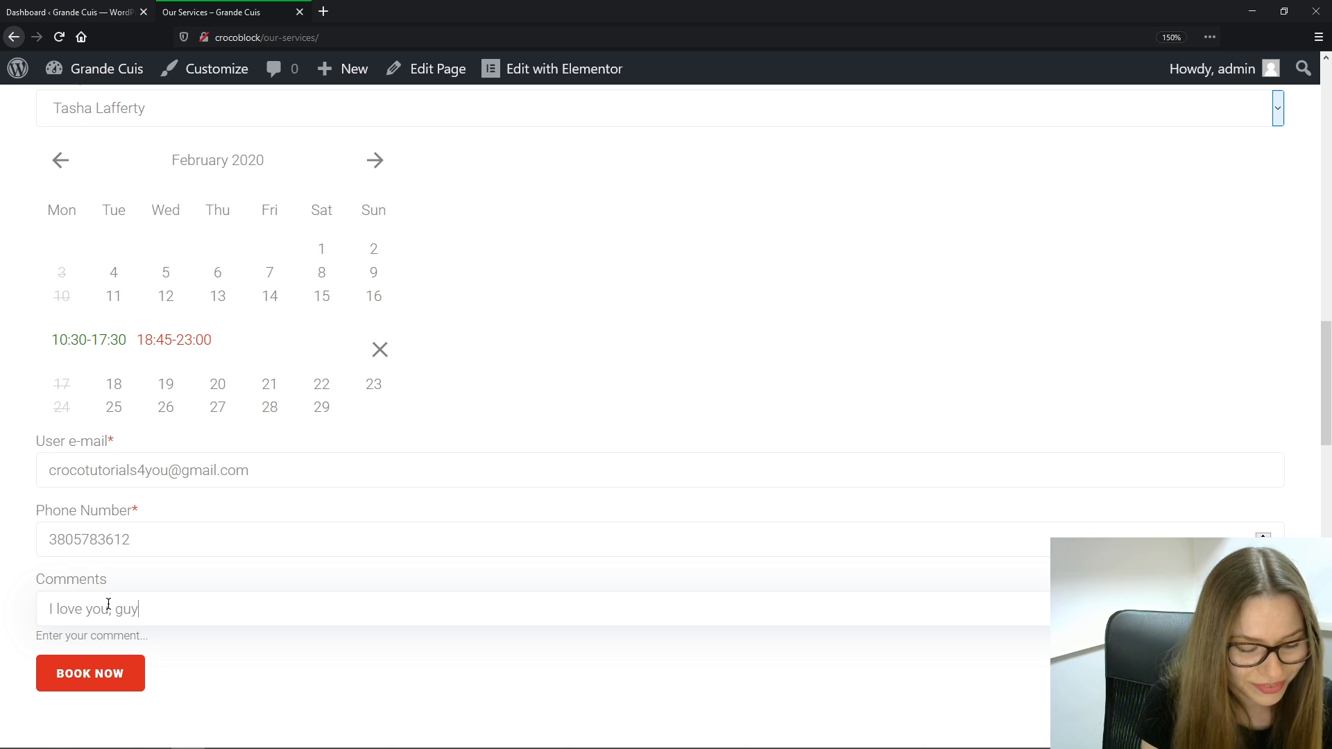
pyautogui.write('s))))')
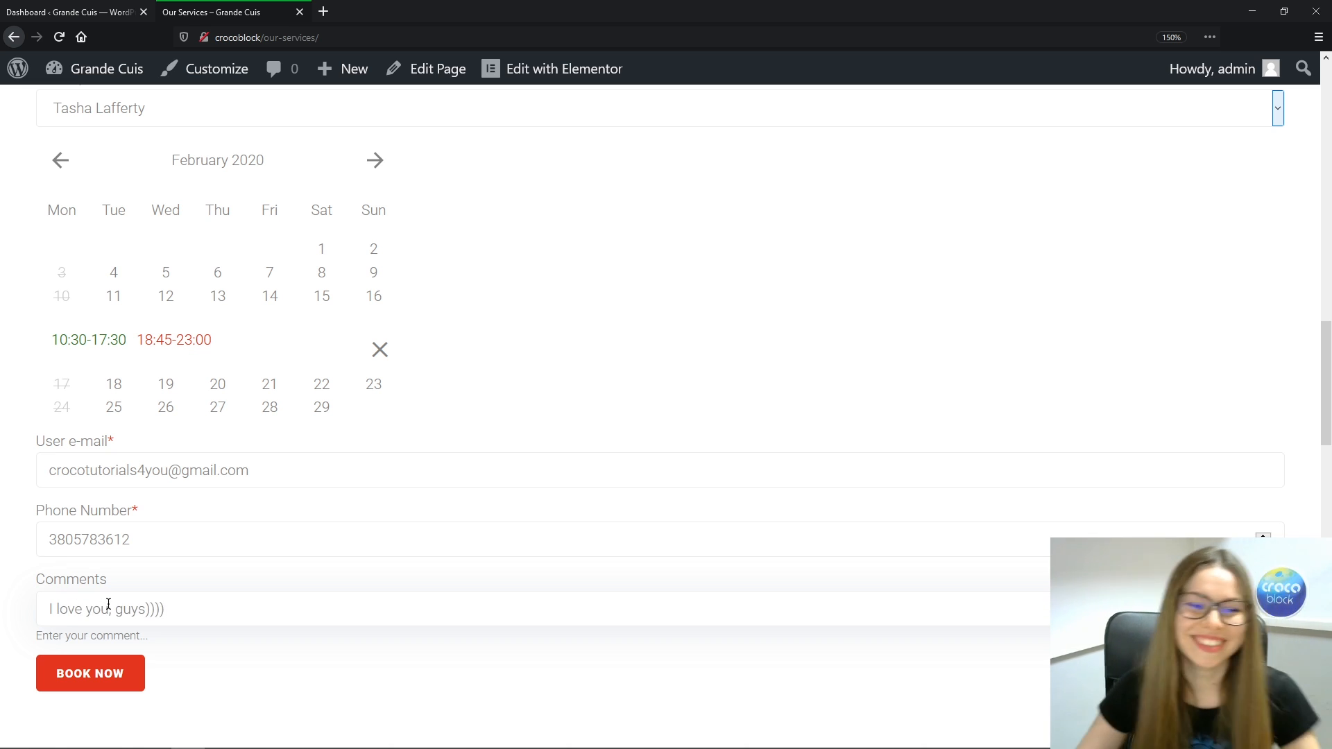
pyautogui.click(119, 680)
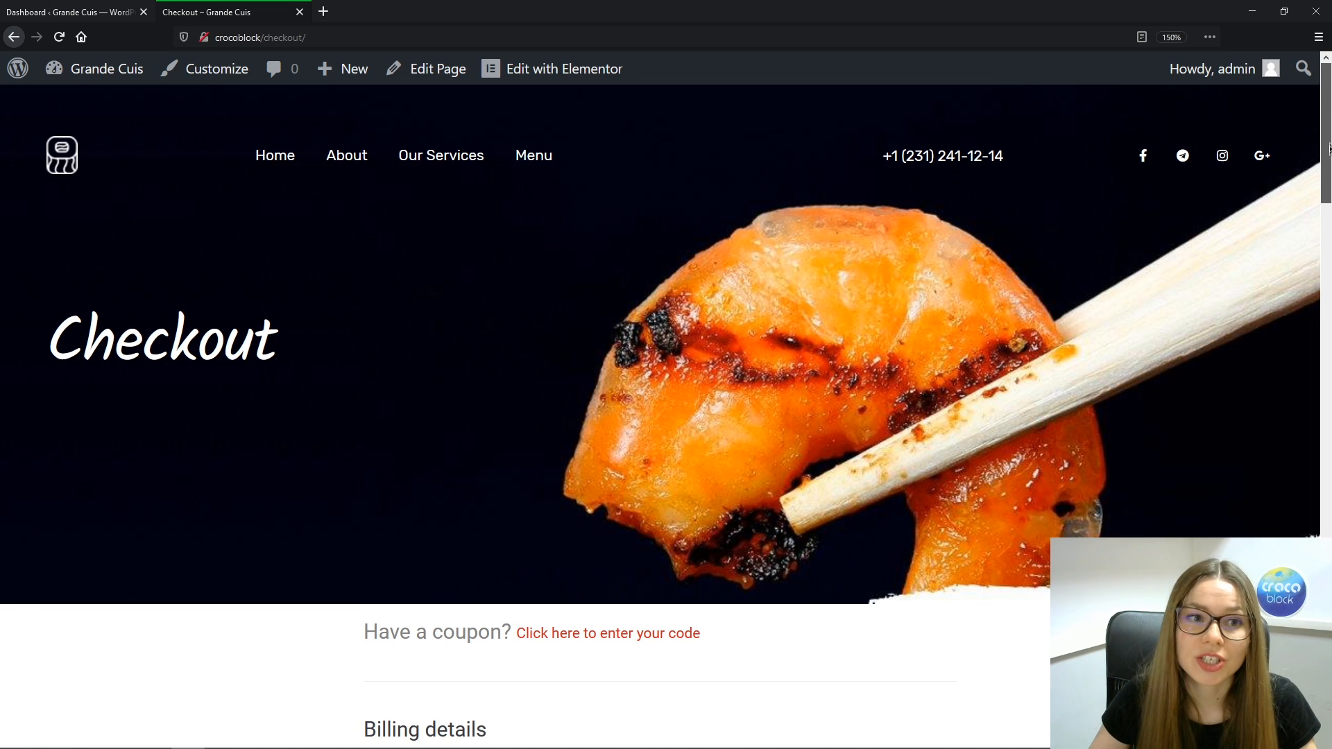
# Look over the Checkout page, then go to the site's Our Services page
pyautogui.scroll(-10, 1328, 147)
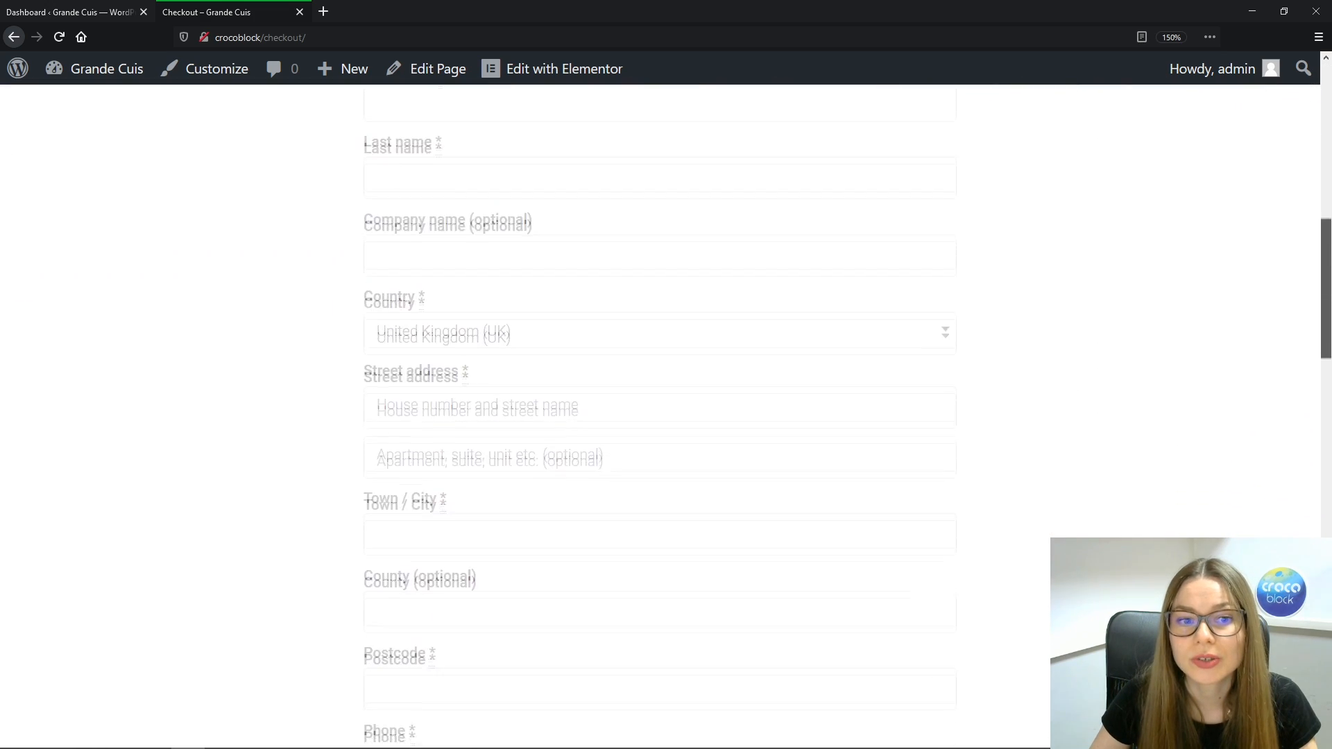
pyautogui.scroll(-10, 659, 417)
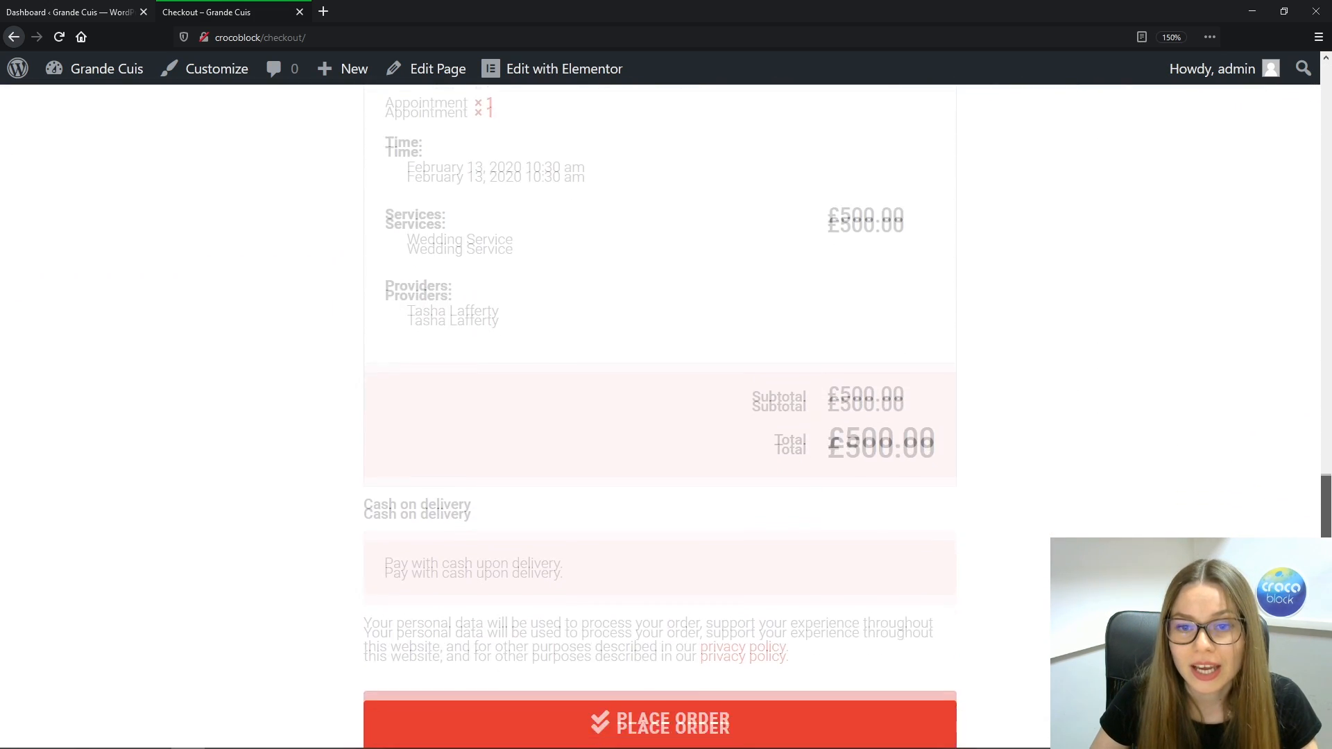
pyautogui.scroll(-3, 659, 416)
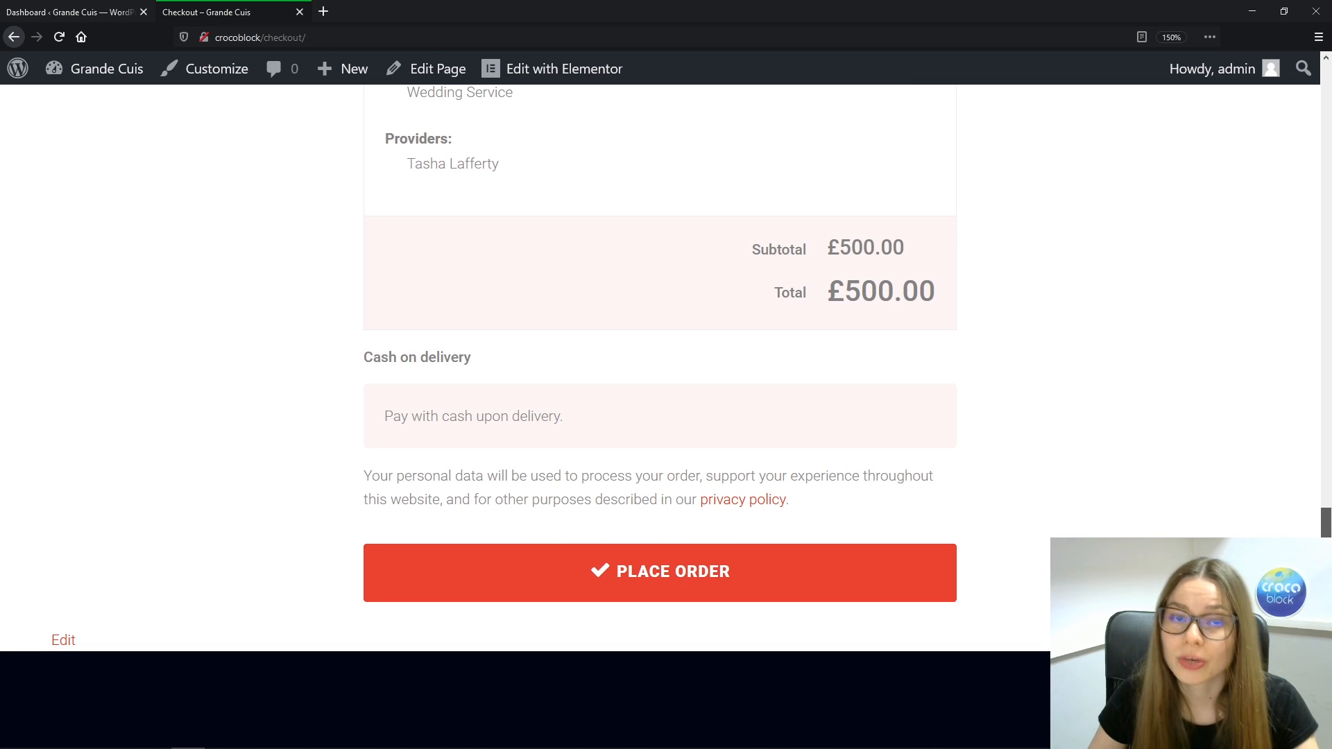
pyautogui.scroll(5, 659, 416)
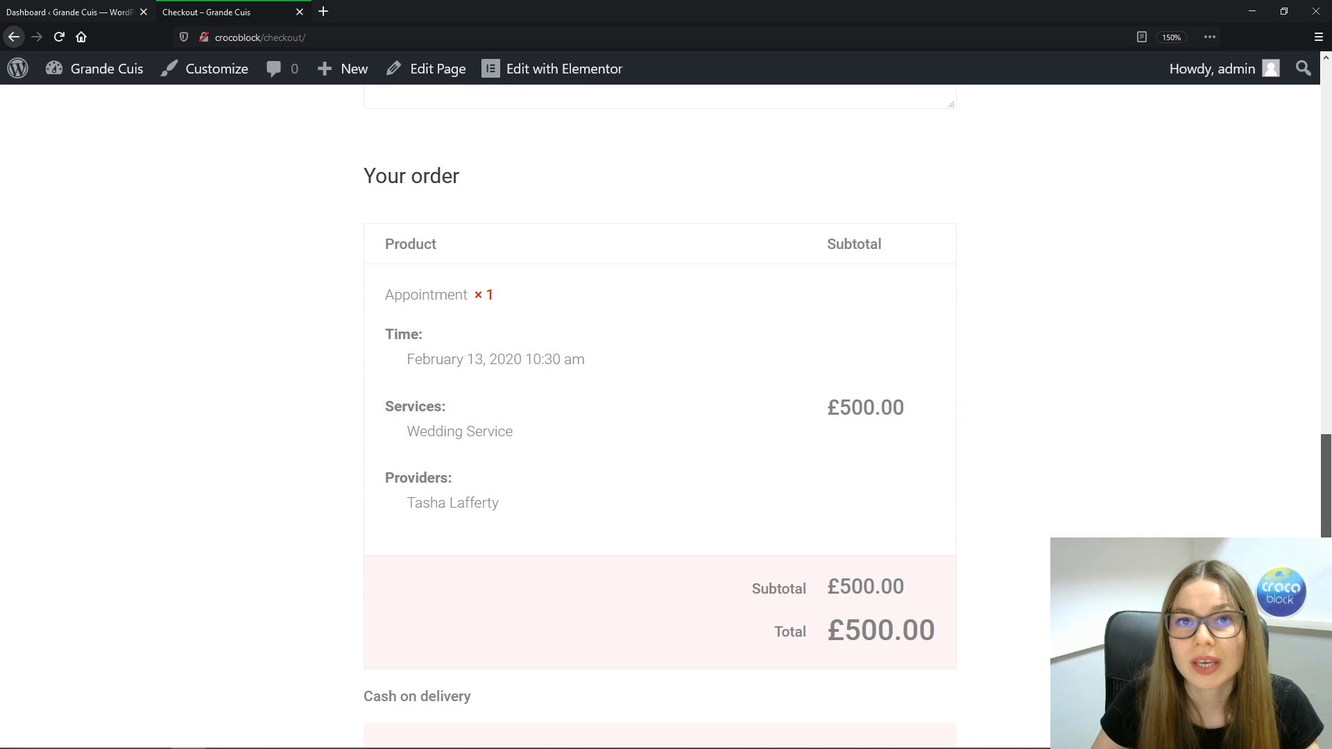
pyautogui.scroll(15, 1325, 279)
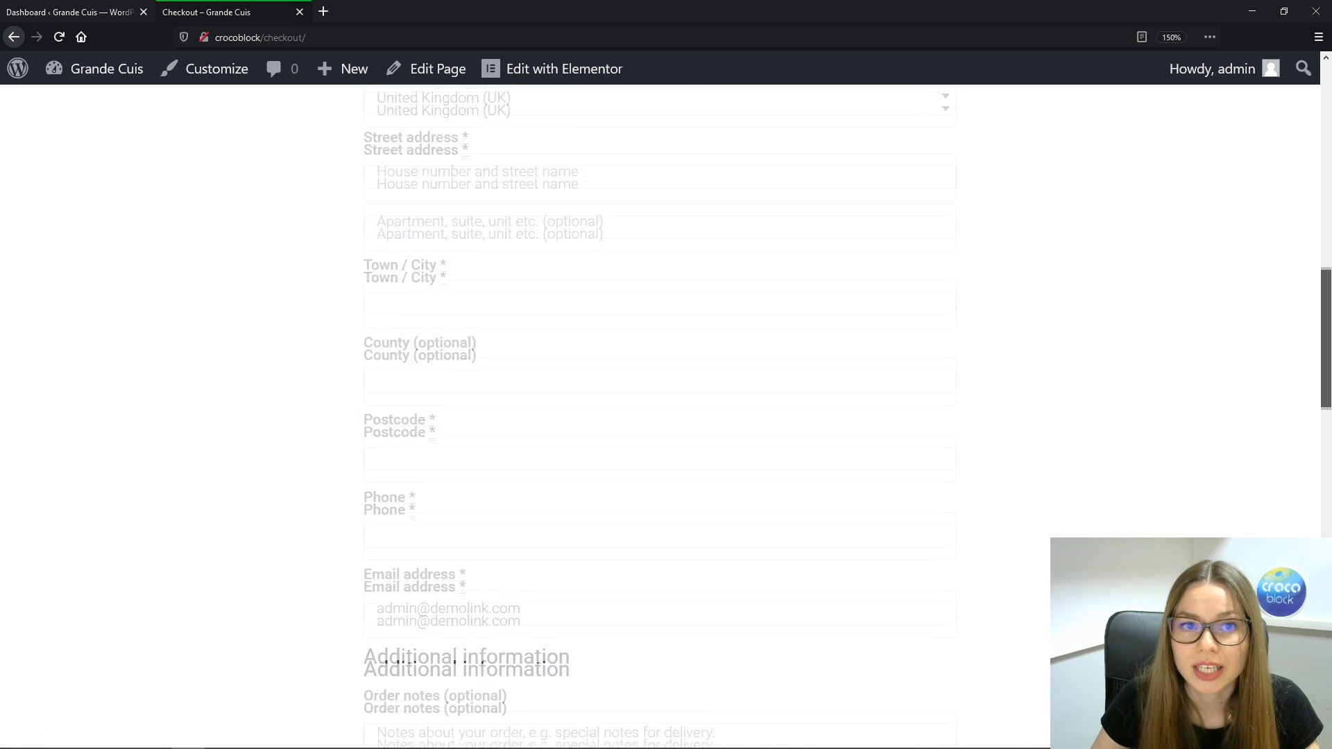
pyautogui.moveTo(1325, 279); pyautogui.dragTo(1314, 137)
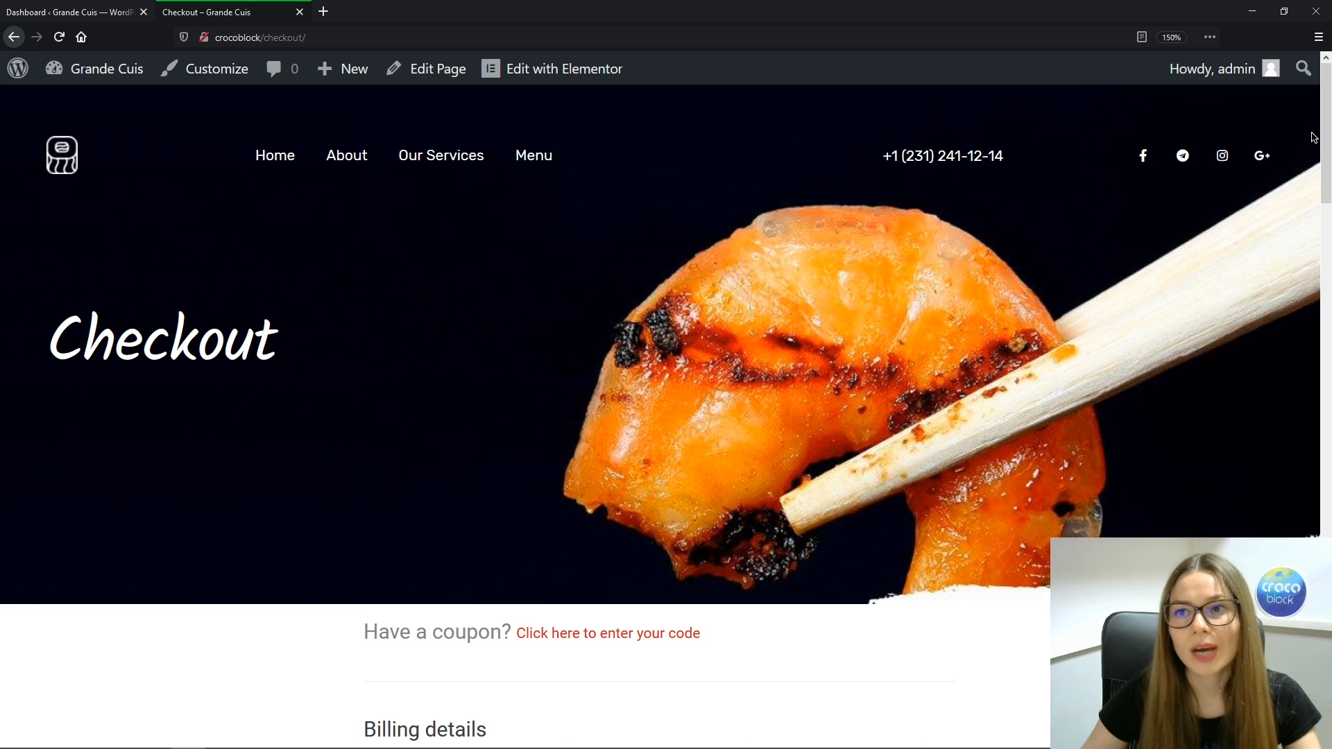
pyautogui.moveTo(1326, 132); pyautogui.dragTo(1326, 538)
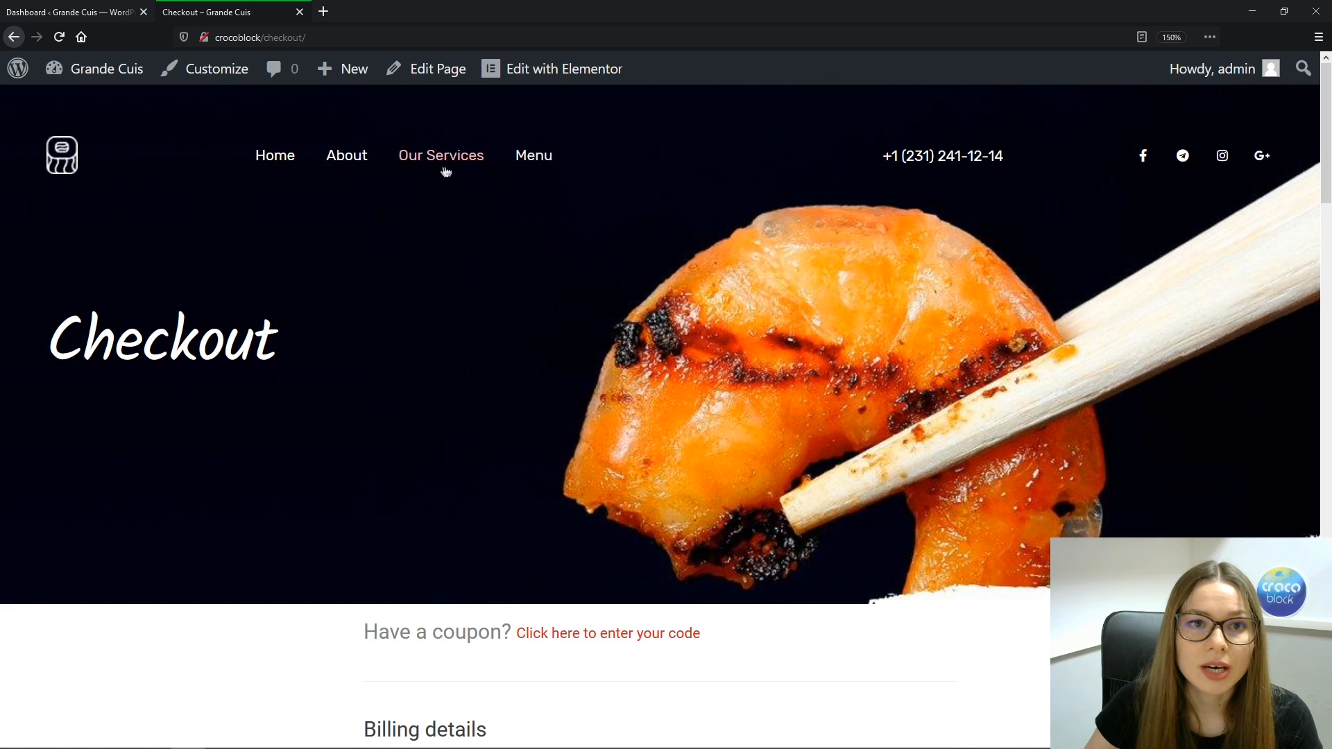
pyautogui.click(444, 159)
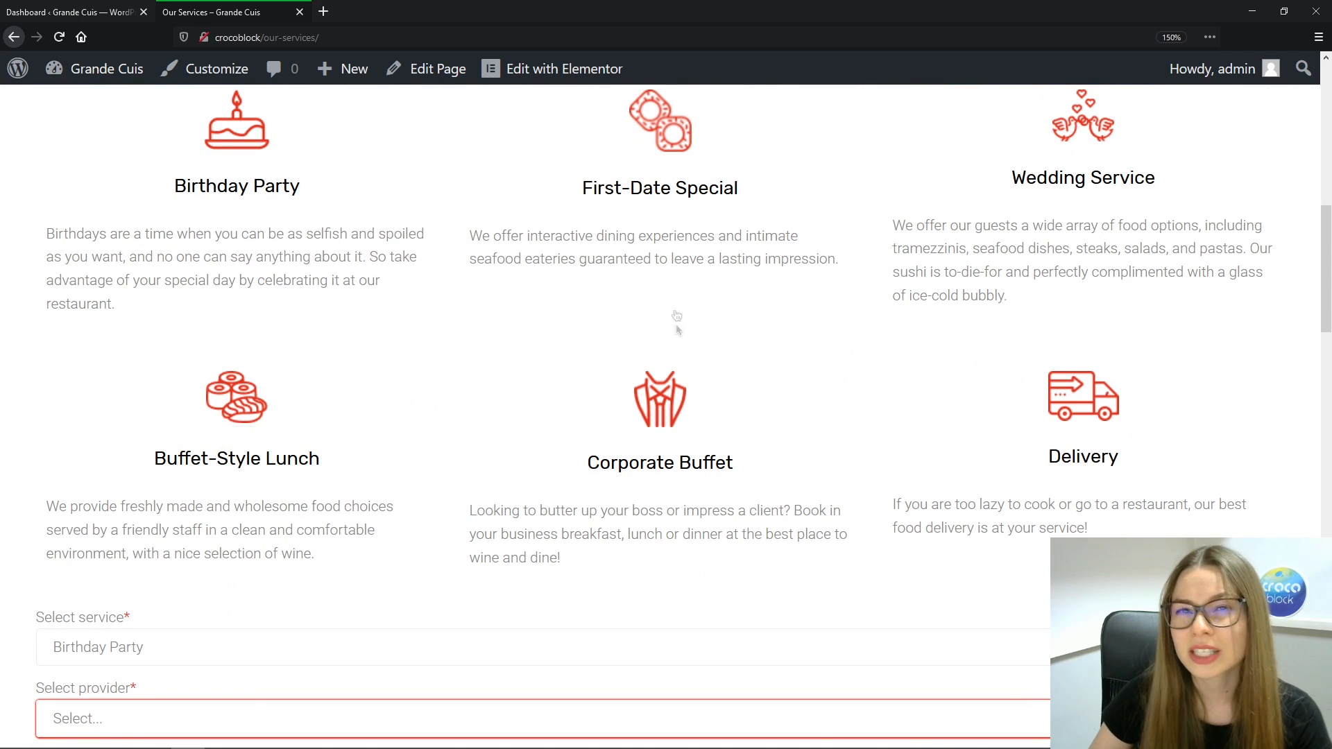
# Open the First-Date Special service and fill in the saved e-mail and a phone number
pyautogui.click(677, 189)
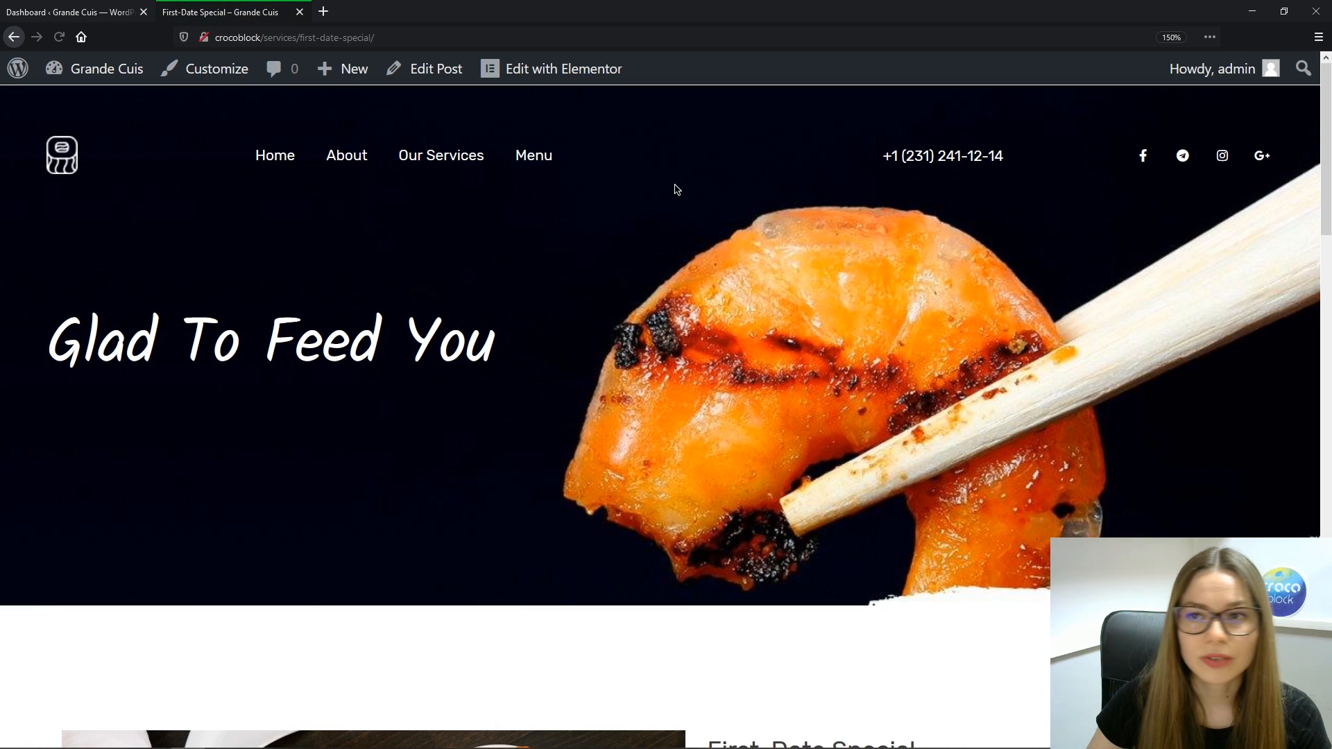
pyautogui.moveTo(1326, 166); pyautogui.dragTo(1326, 363)
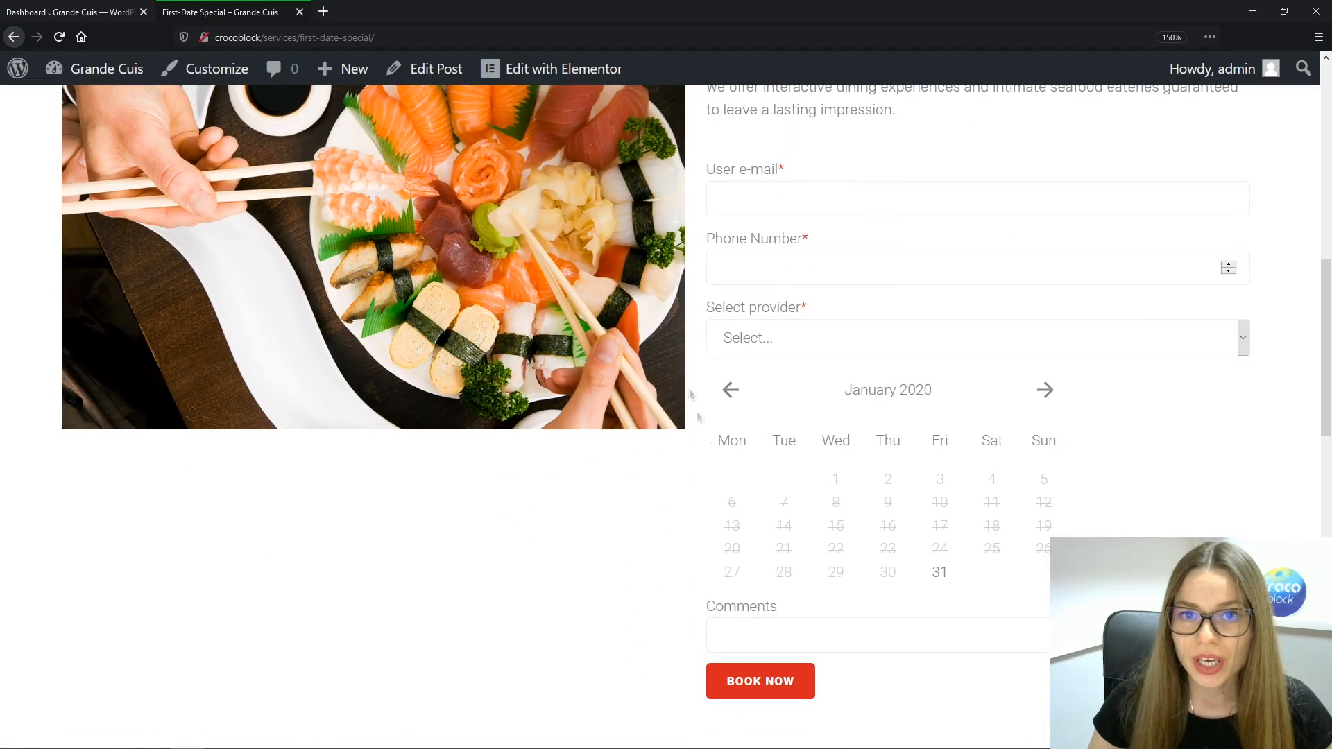
pyautogui.click(832, 200)
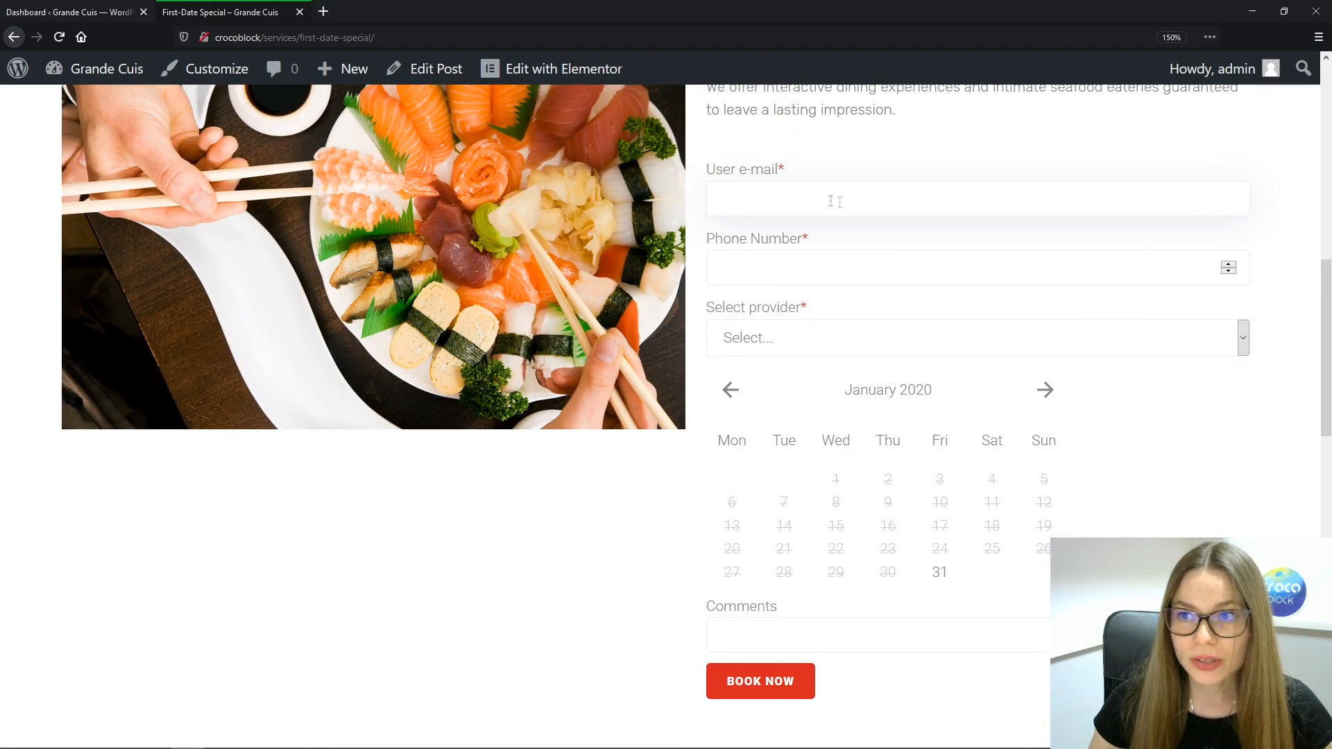
pyautogui.moveTo(1326, 296); pyautogui.dragTo(1327, 274)
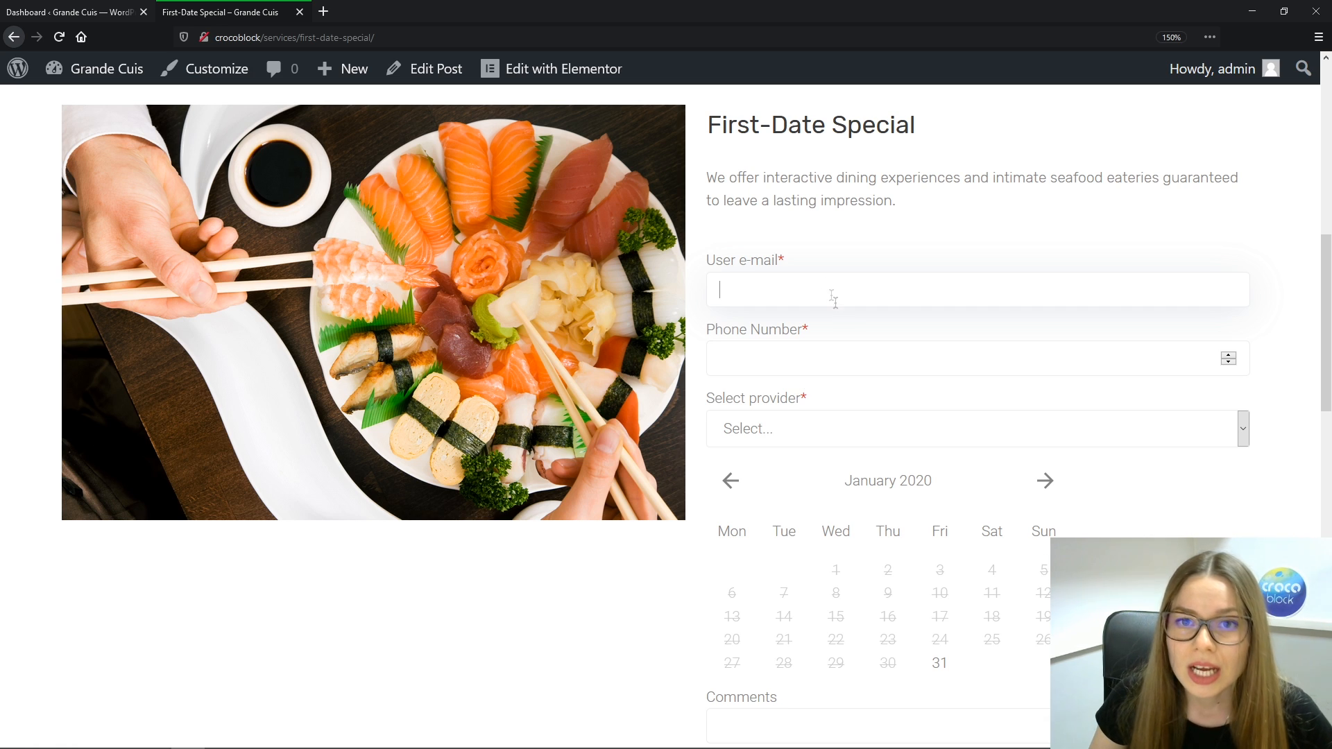
pyautogui.click(775, 294)
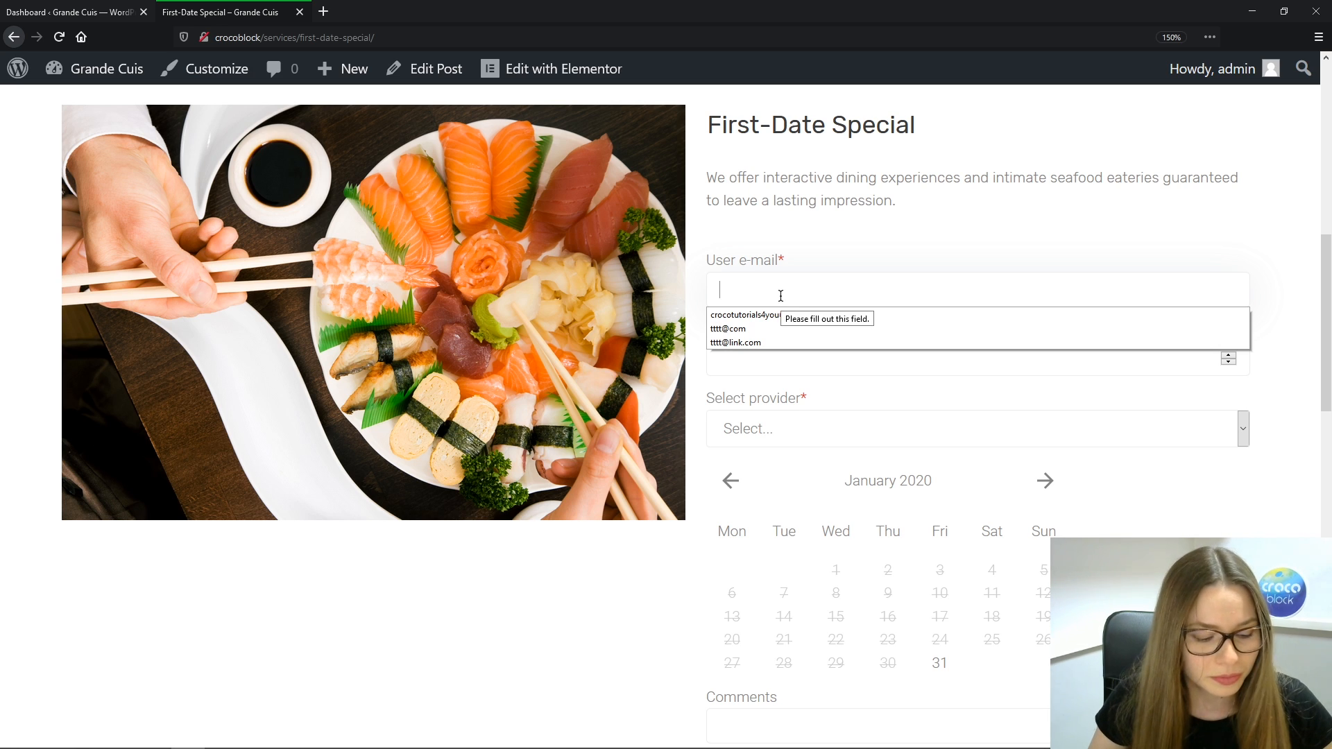
pyautogui.write('c')
pyautogui.click(763, 316)
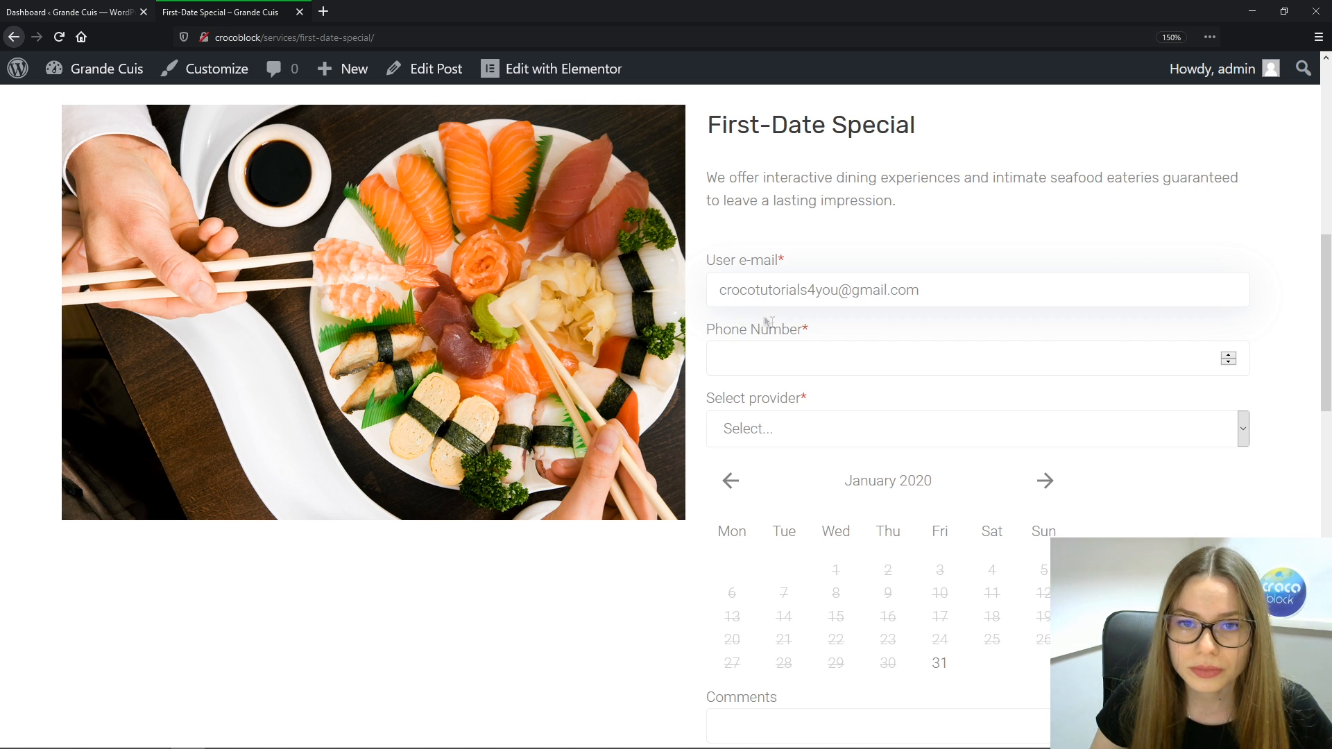
pyautogui.click(879, 359)
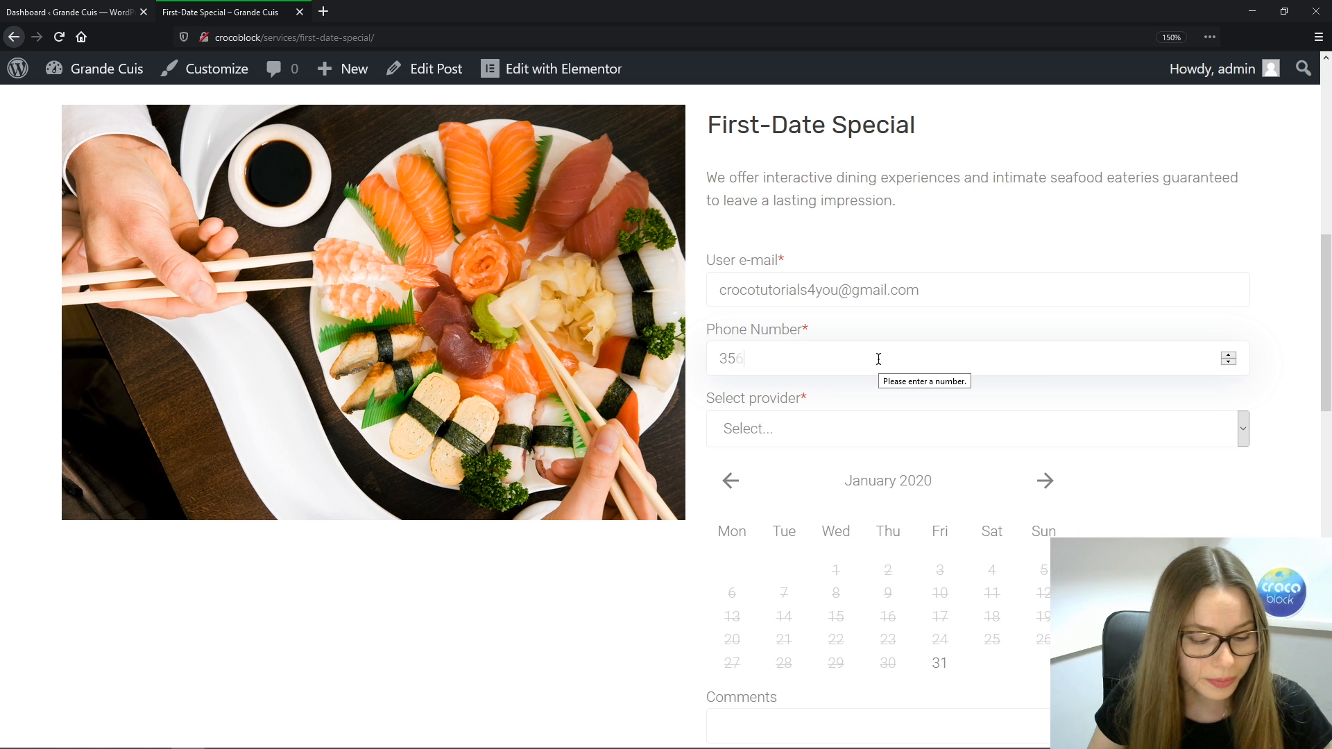
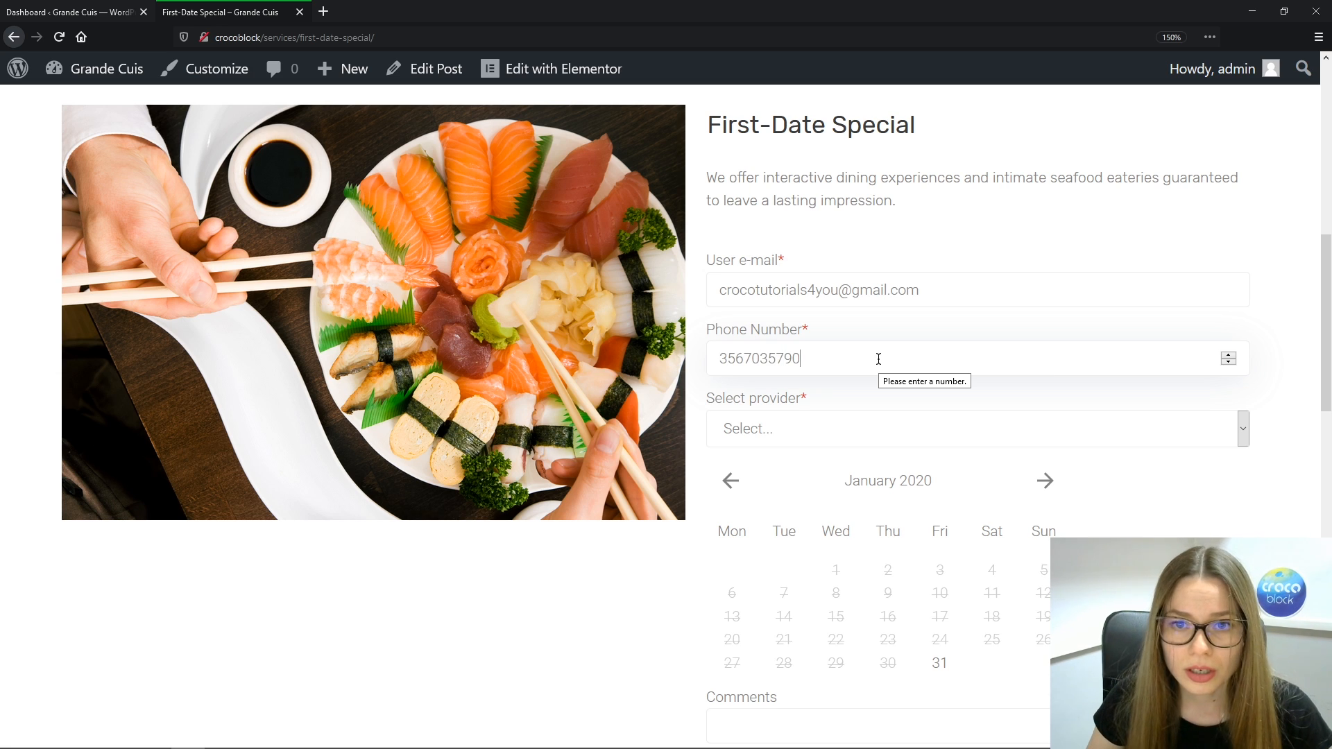
pyautogui.click(907, 434)
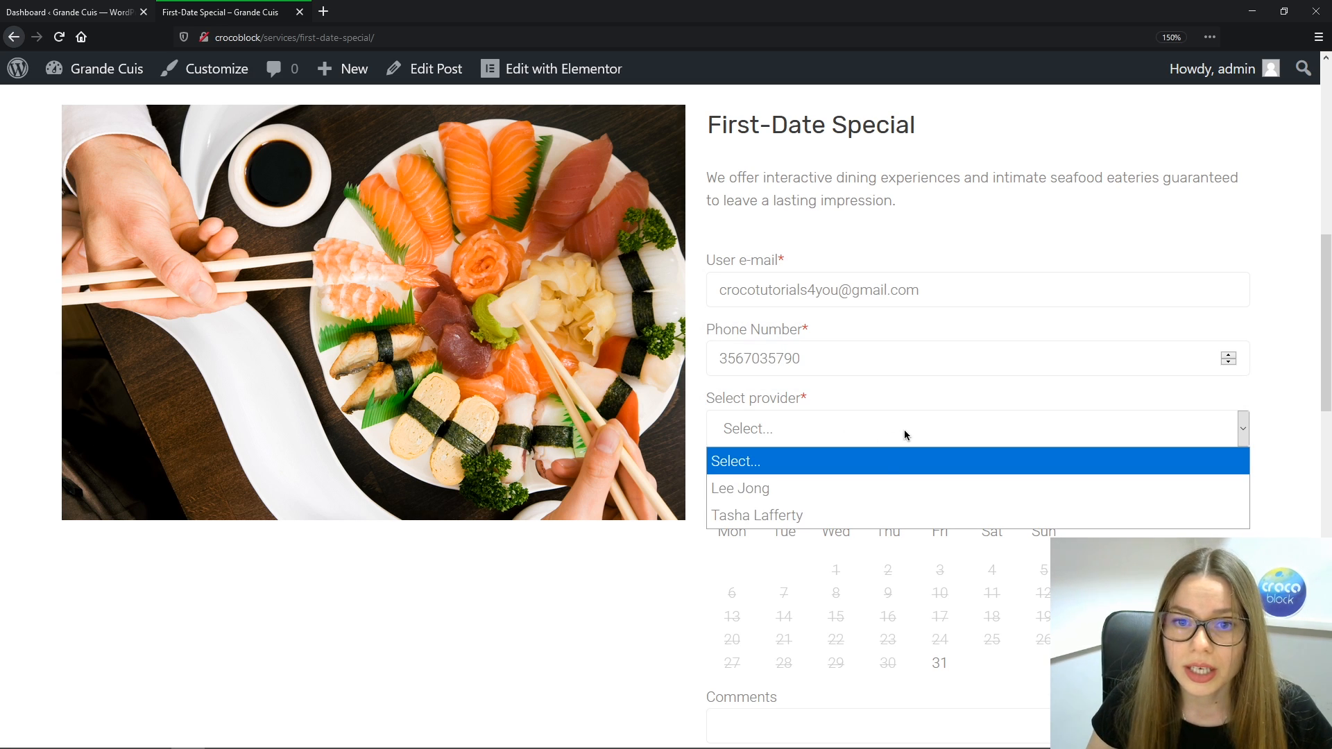
pyautogui.click(863, 495)
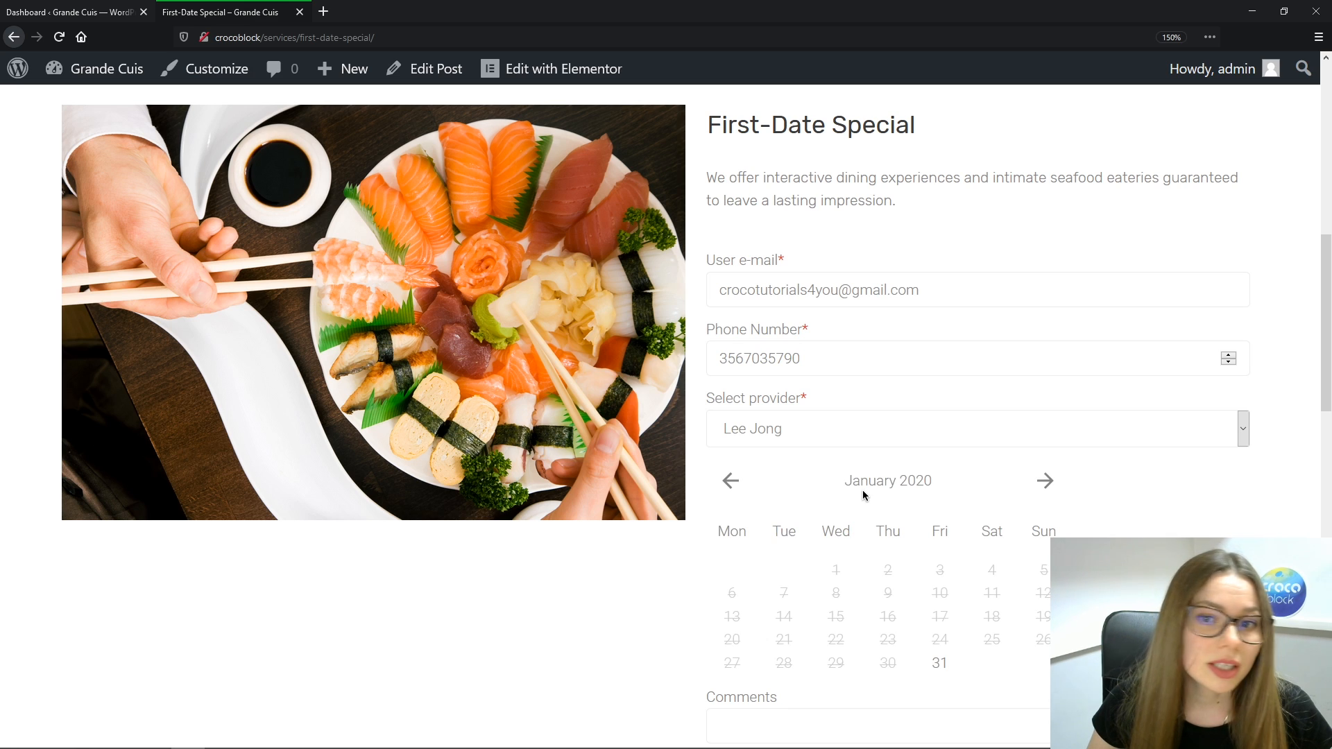
pyautogui.click(1044, 483)
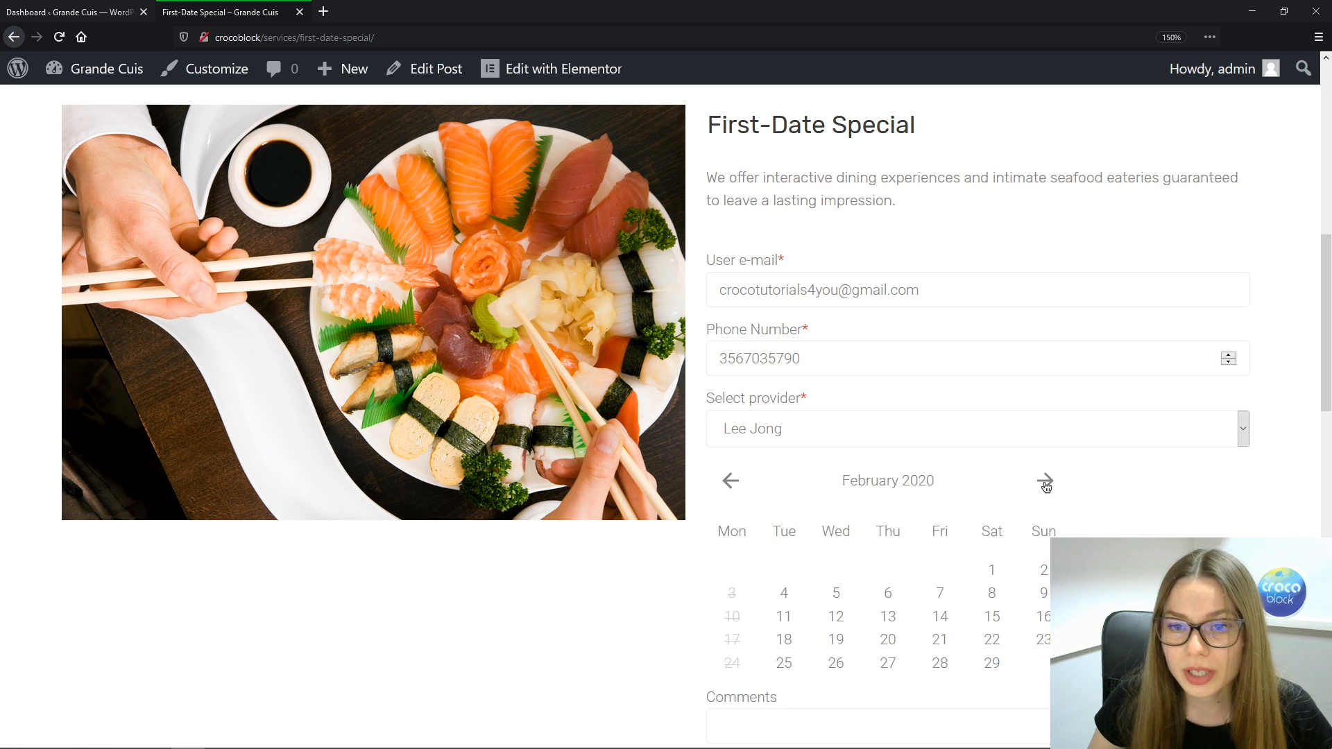
pyautogui.click(1046, 485)
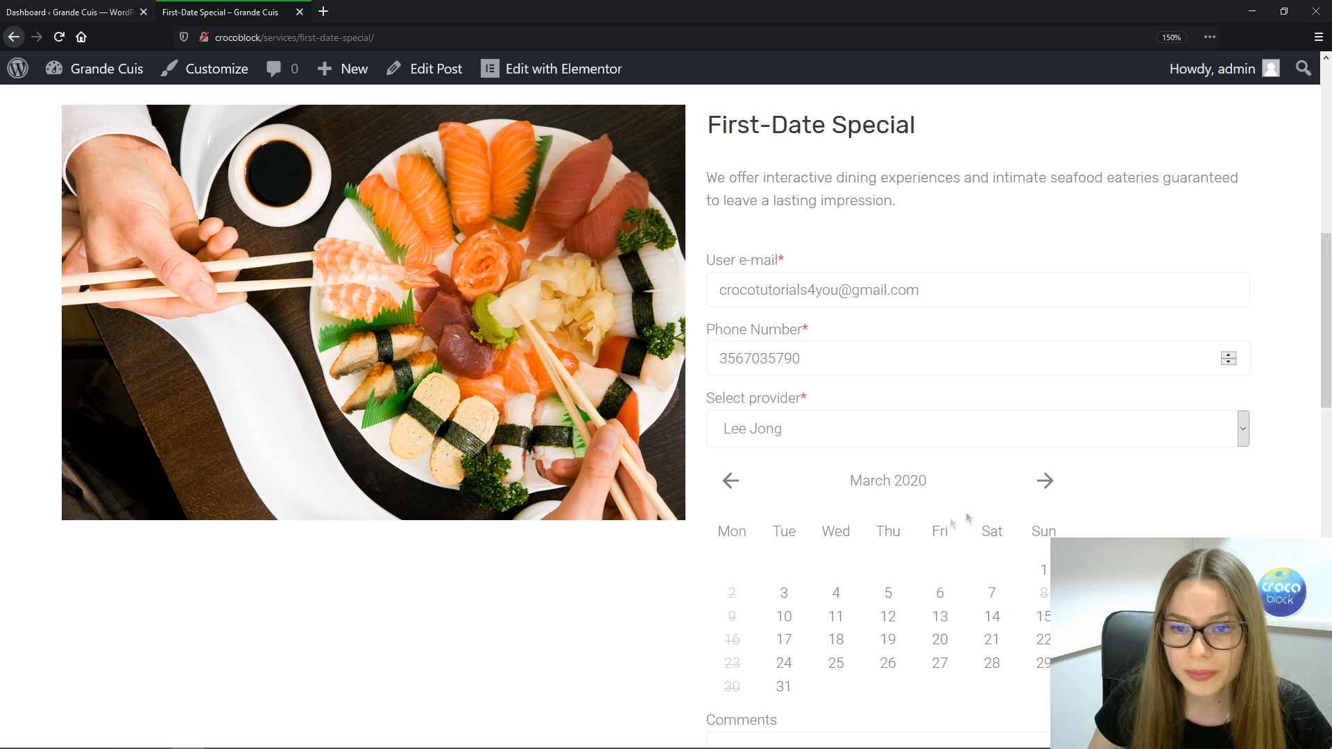
pyautogui.click(888, 616)
pyautogui.scroll(-3, 838, 395)
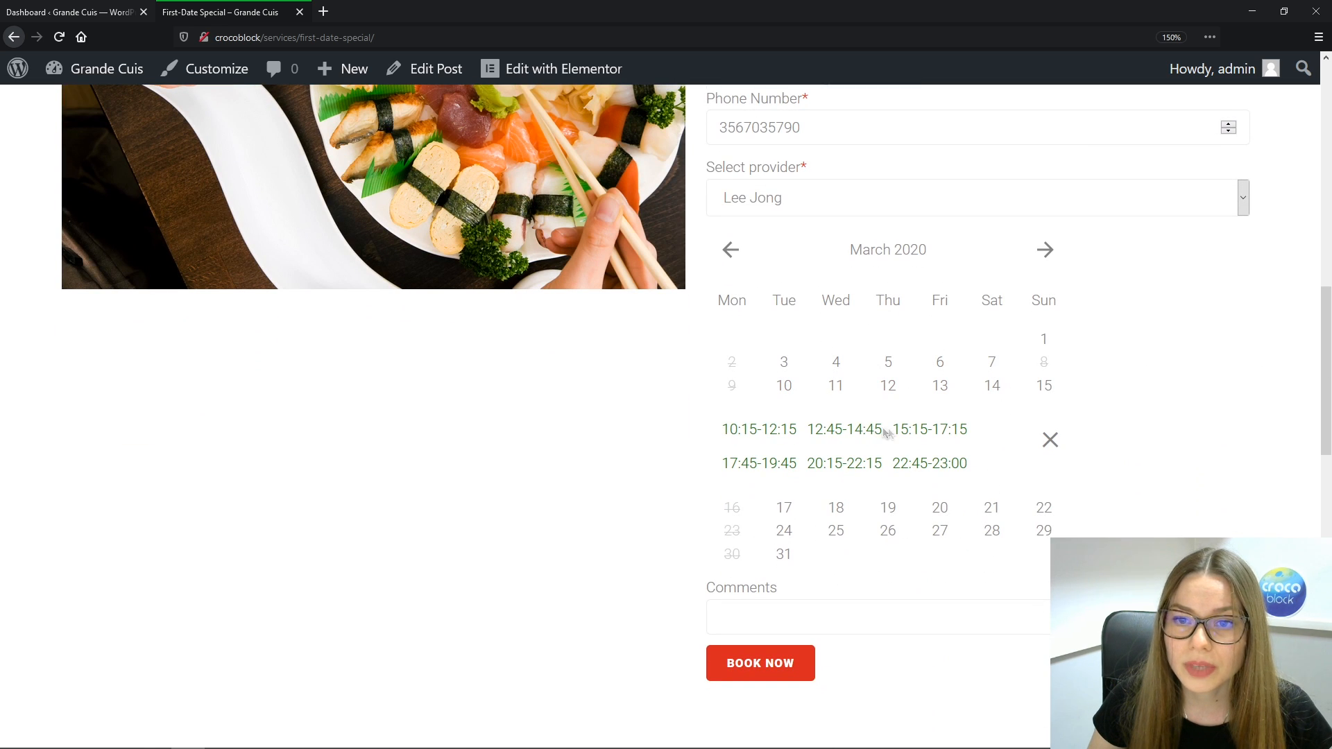
pyautogui.click(843, 463)
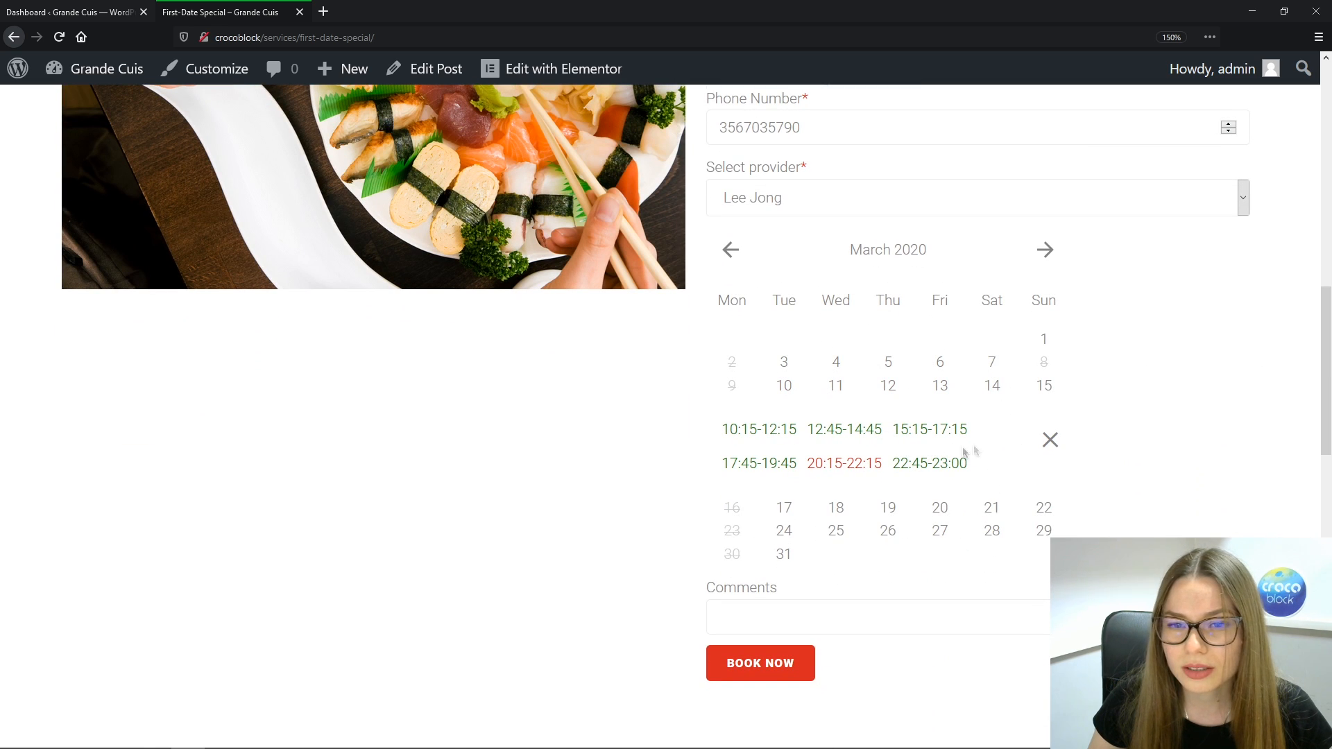
pyautogui.scroll(-2, 1326, 318)
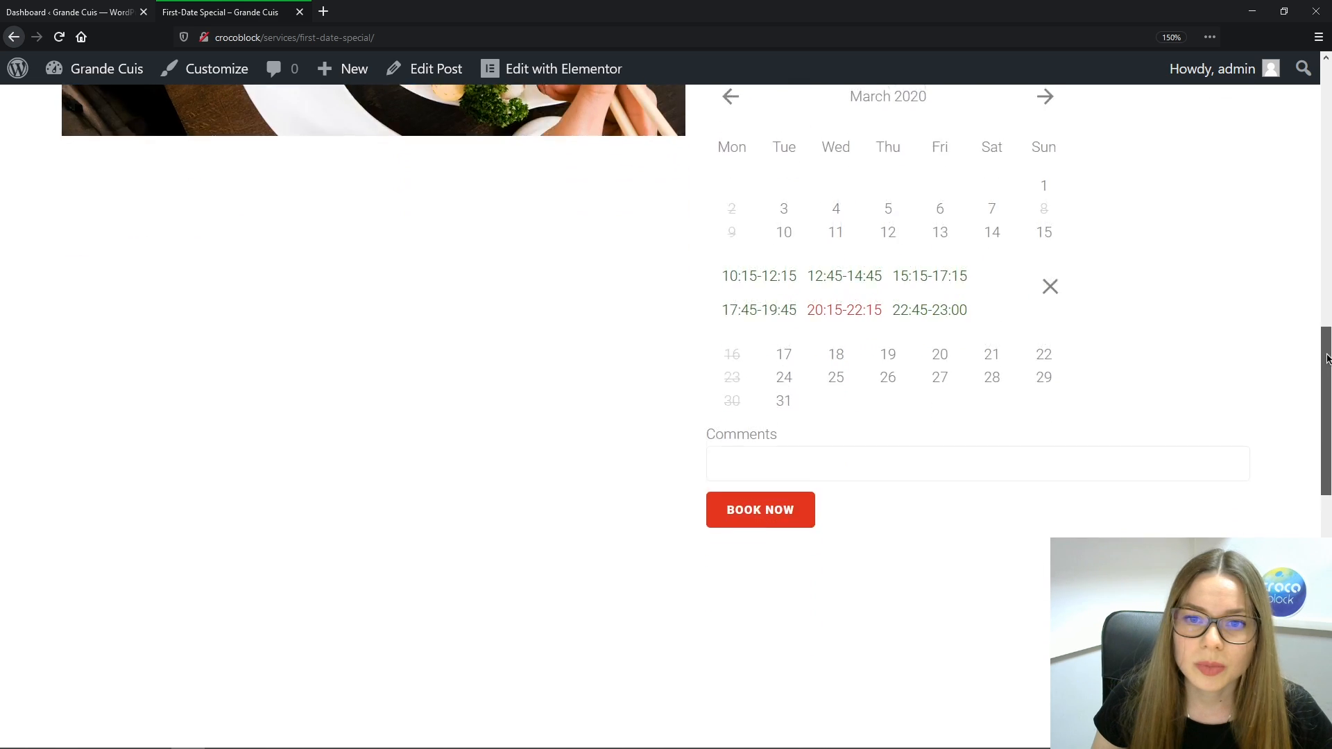
pyautogui.click(778, 507)
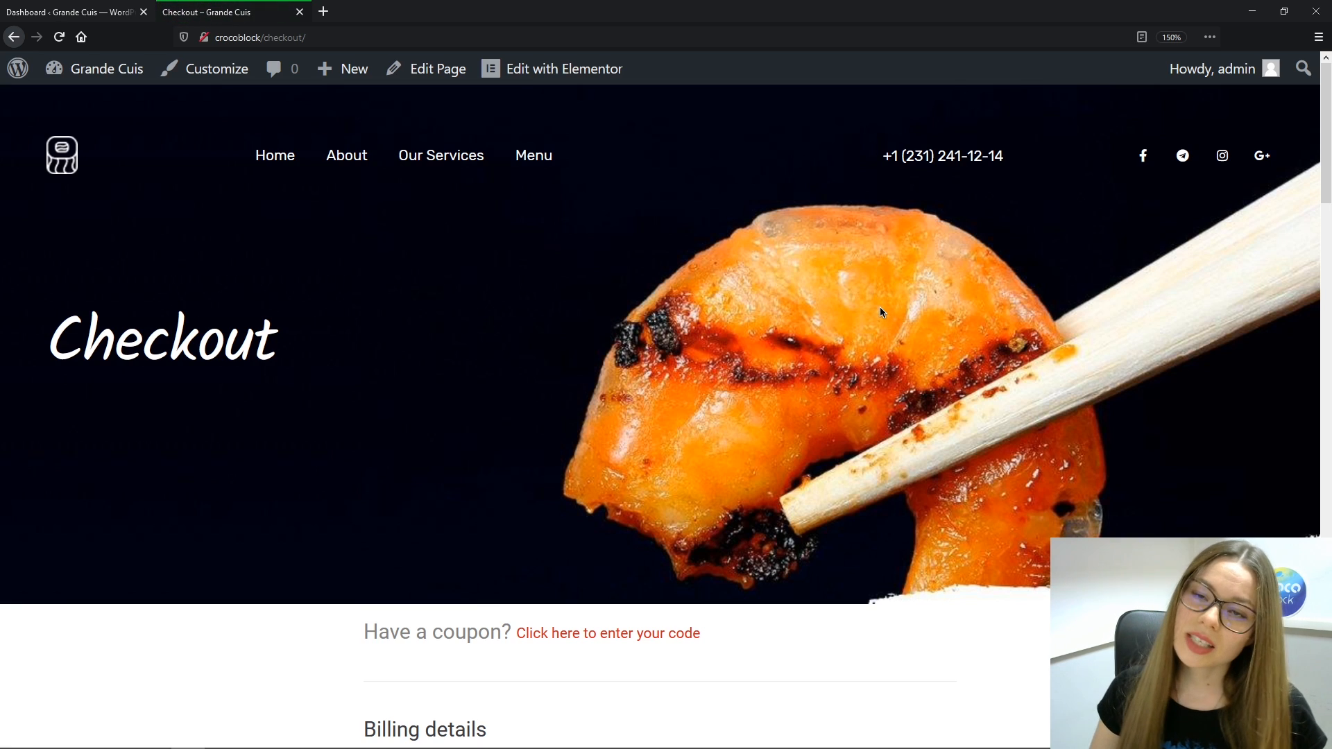
# Check the resulting Checkout page, then go back to the admin Dashboard
pyautogui.scroll(-5, 856, 293)
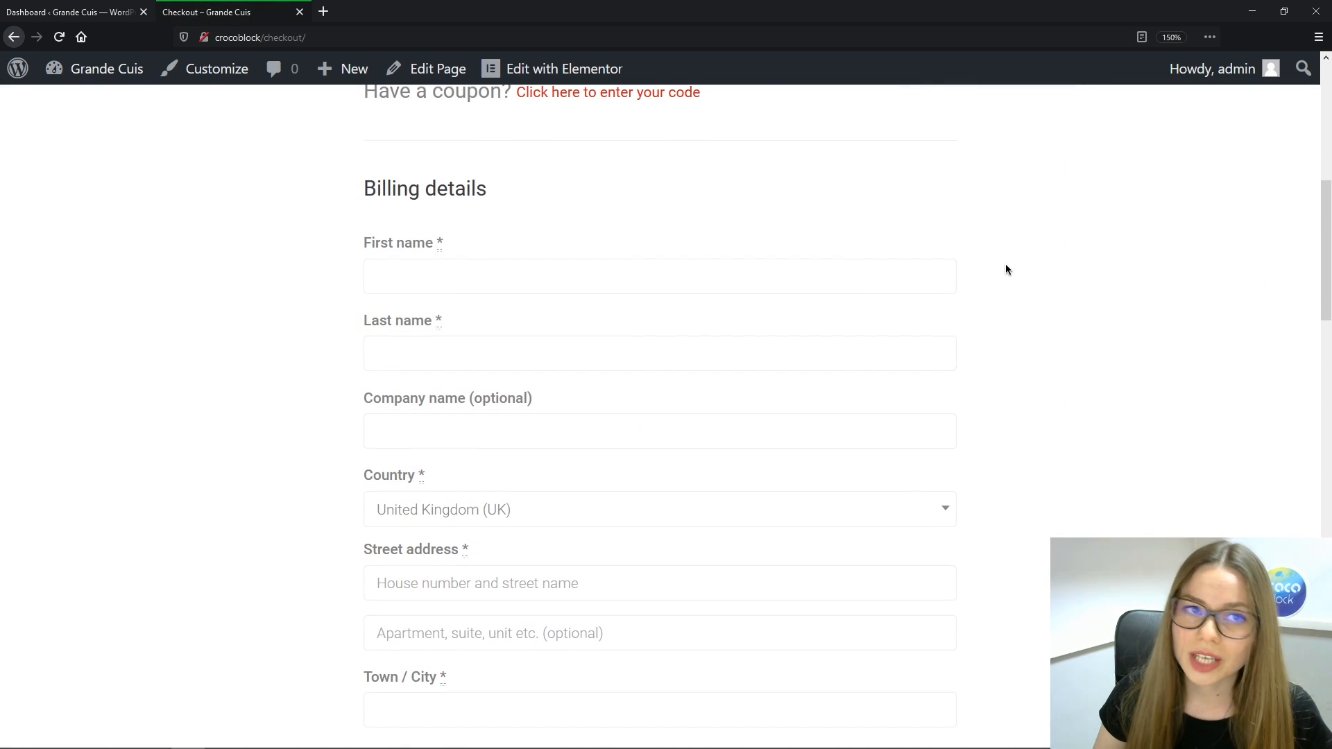
pyautogui.scroll(-5, 1007, 269)
pyautogui.scroll(-3, 1006, 270)
pyautogui.scroll(15, 1006, 269)
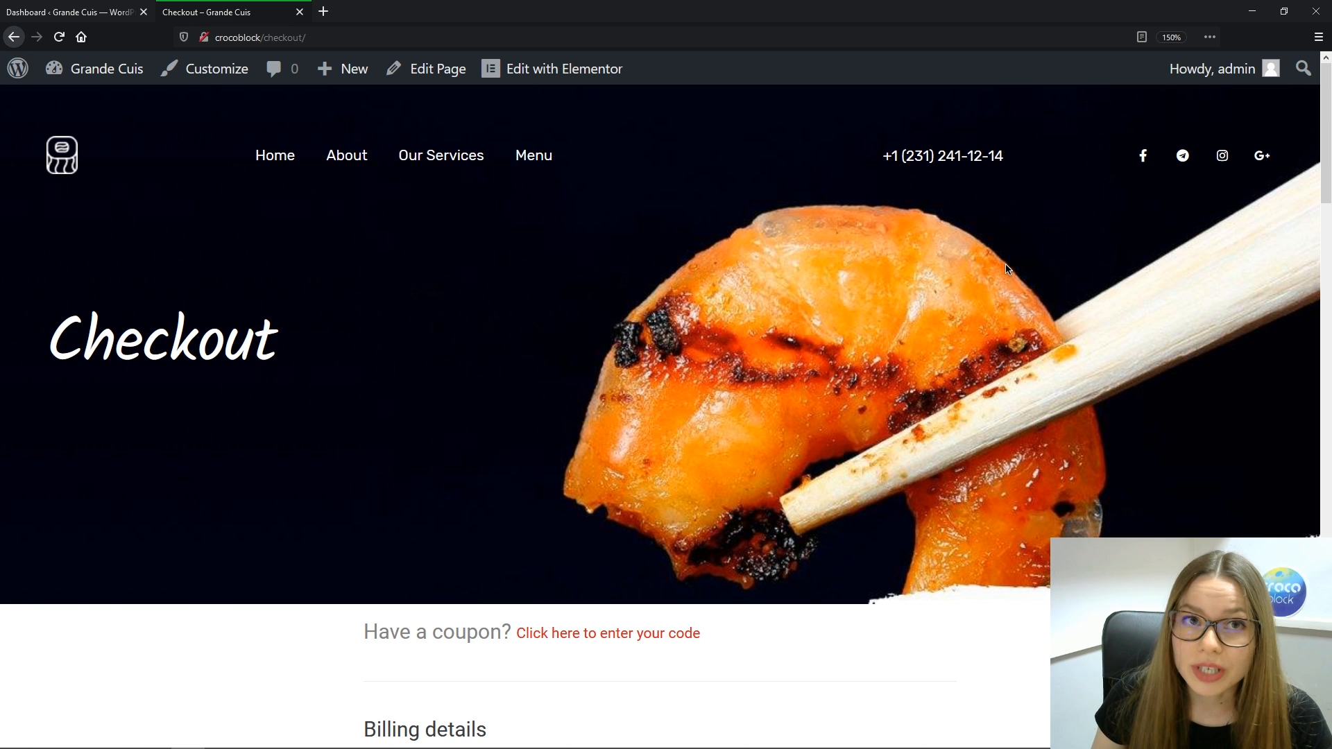
pyautogui.click(94, 16)
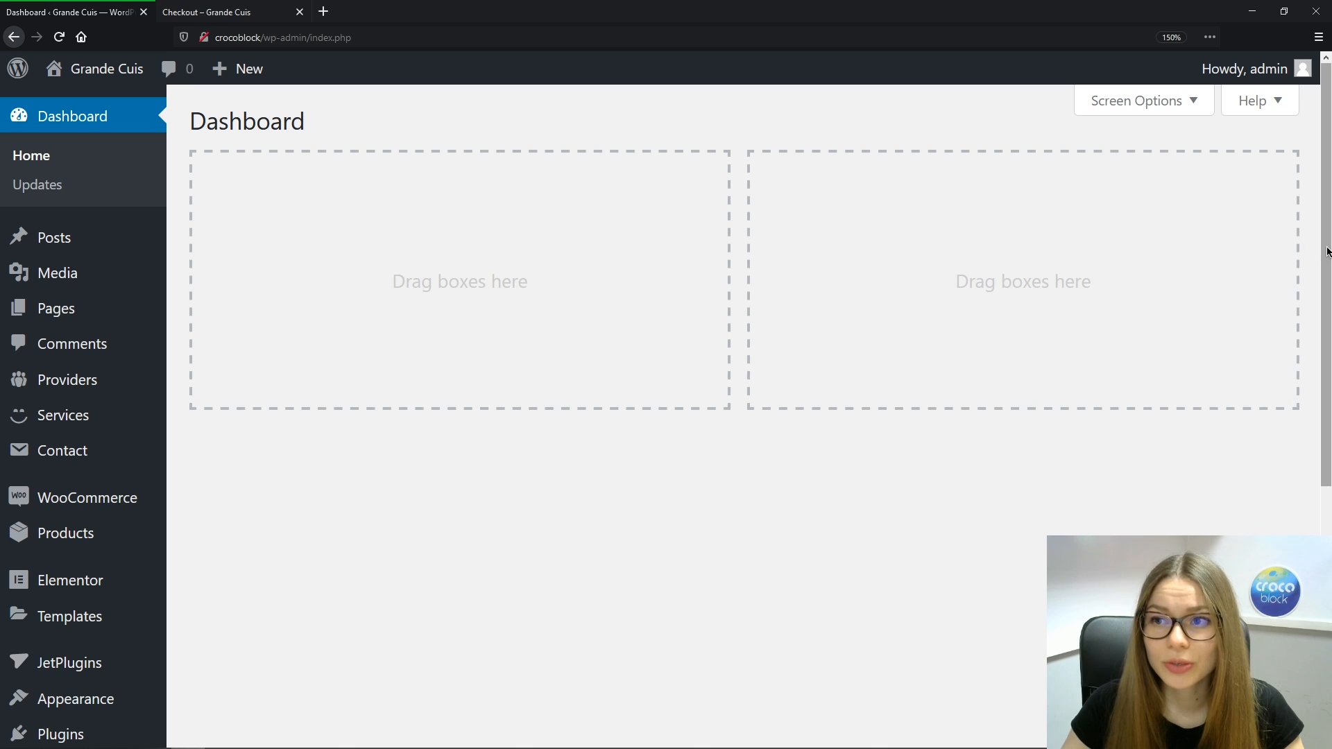
# In the Appointments list, inspect appointment 3's status, leave it On hold, and go to booking settings
pyautogui.scroll(-3, 1325, 277)
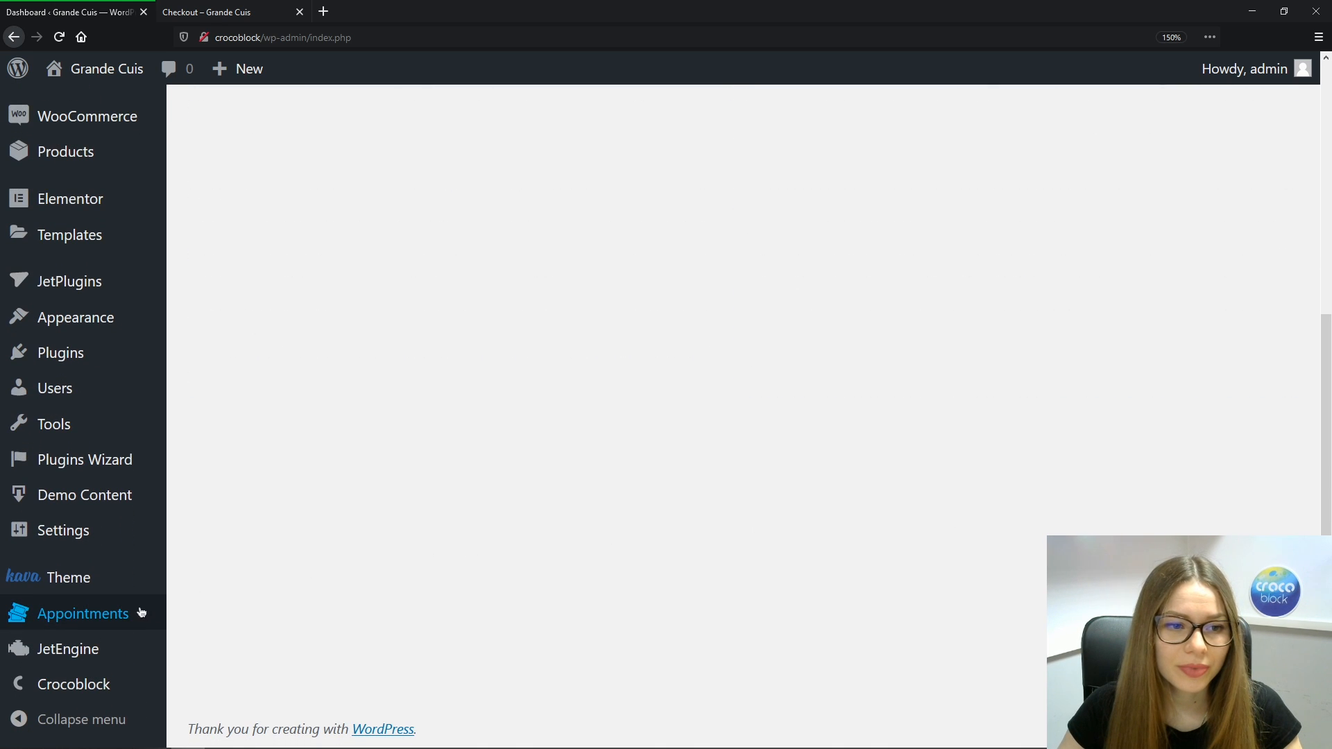
pyautogui.click(141, 614)
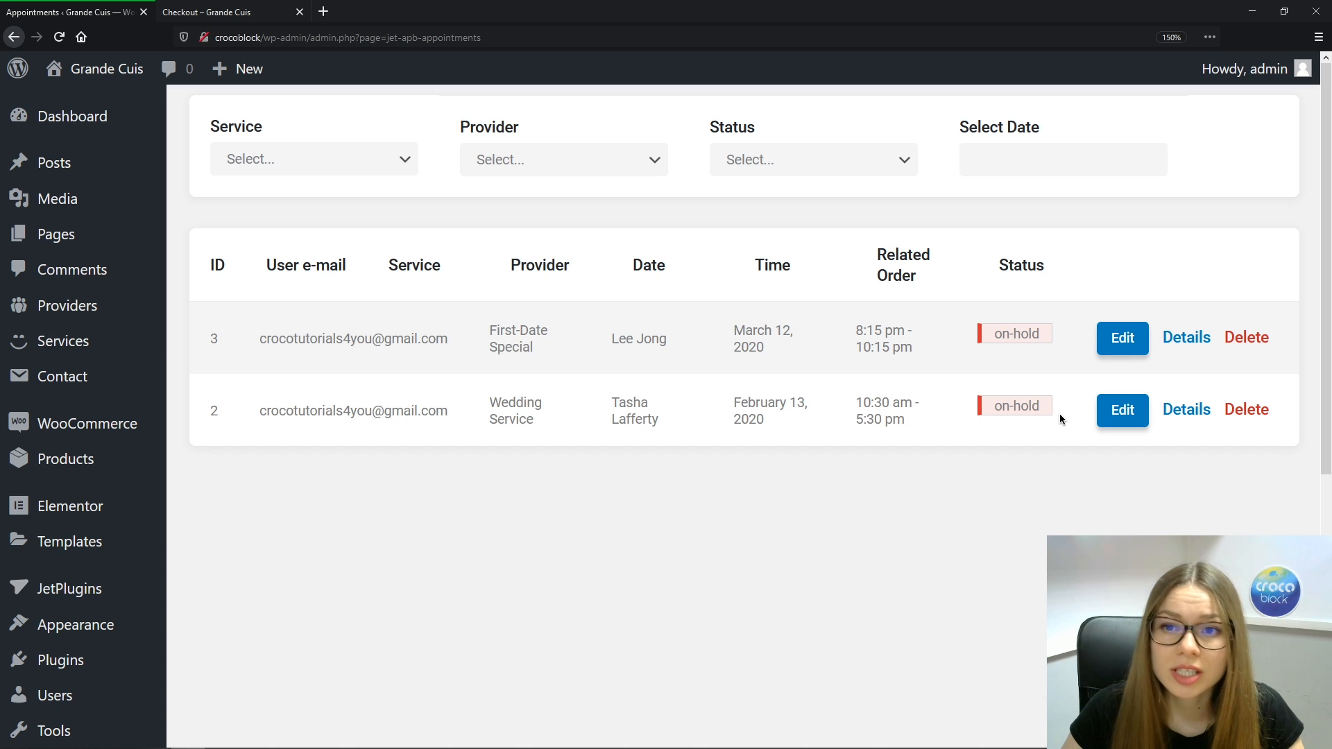
pyautogui.click(1122, 349)
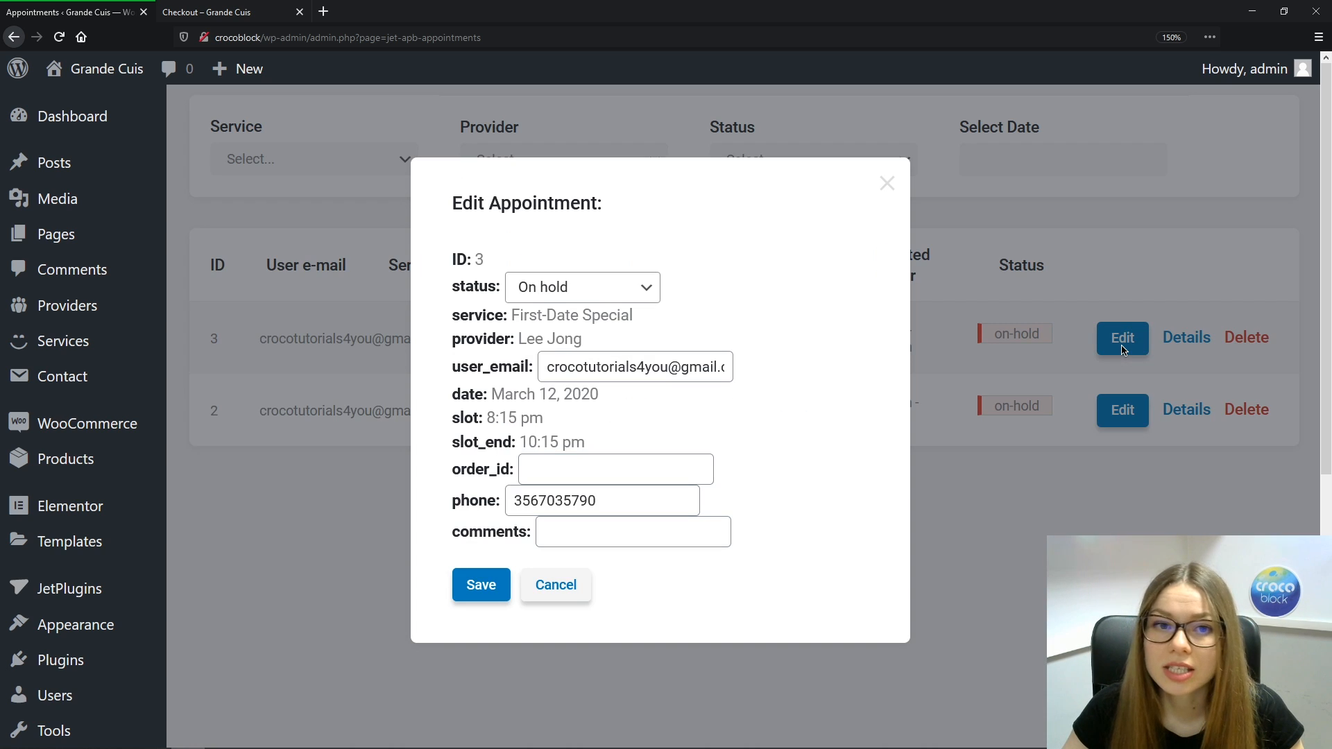
pyautogui.click(641, 290)
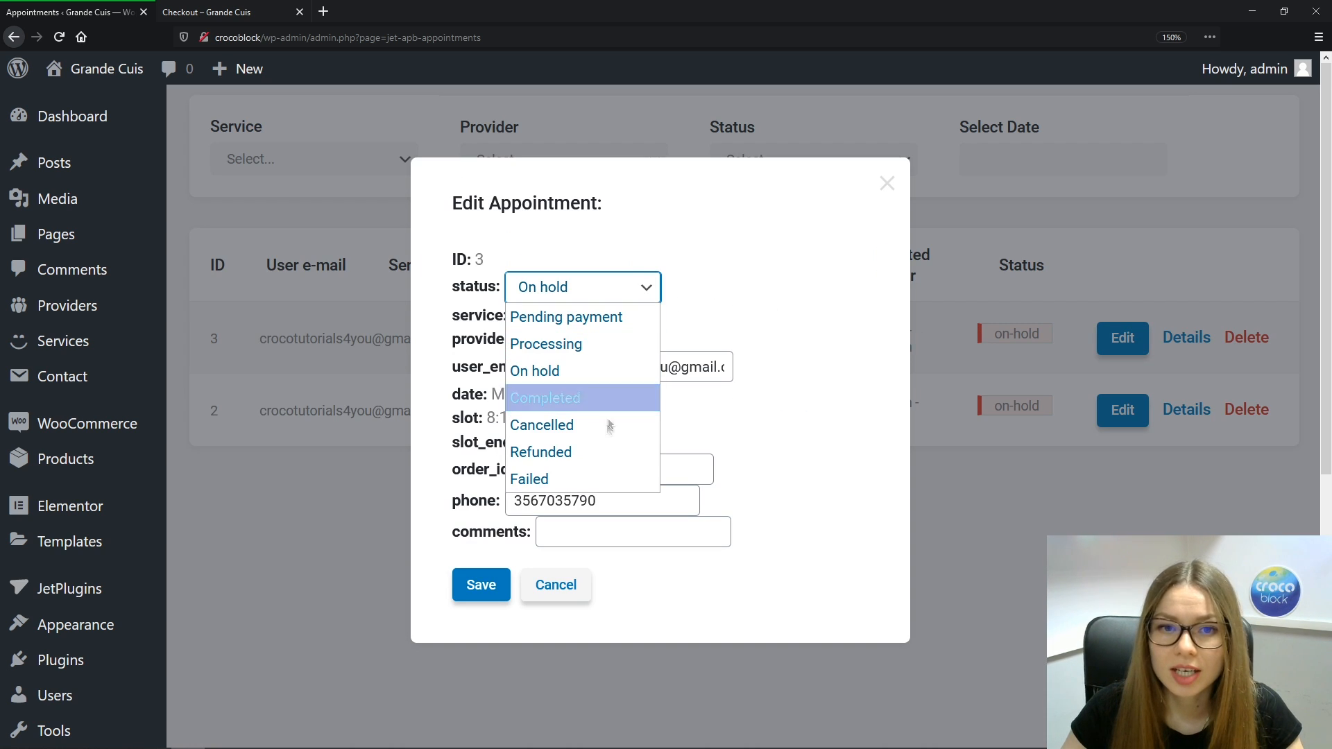
pyautogui.click(817, 294)
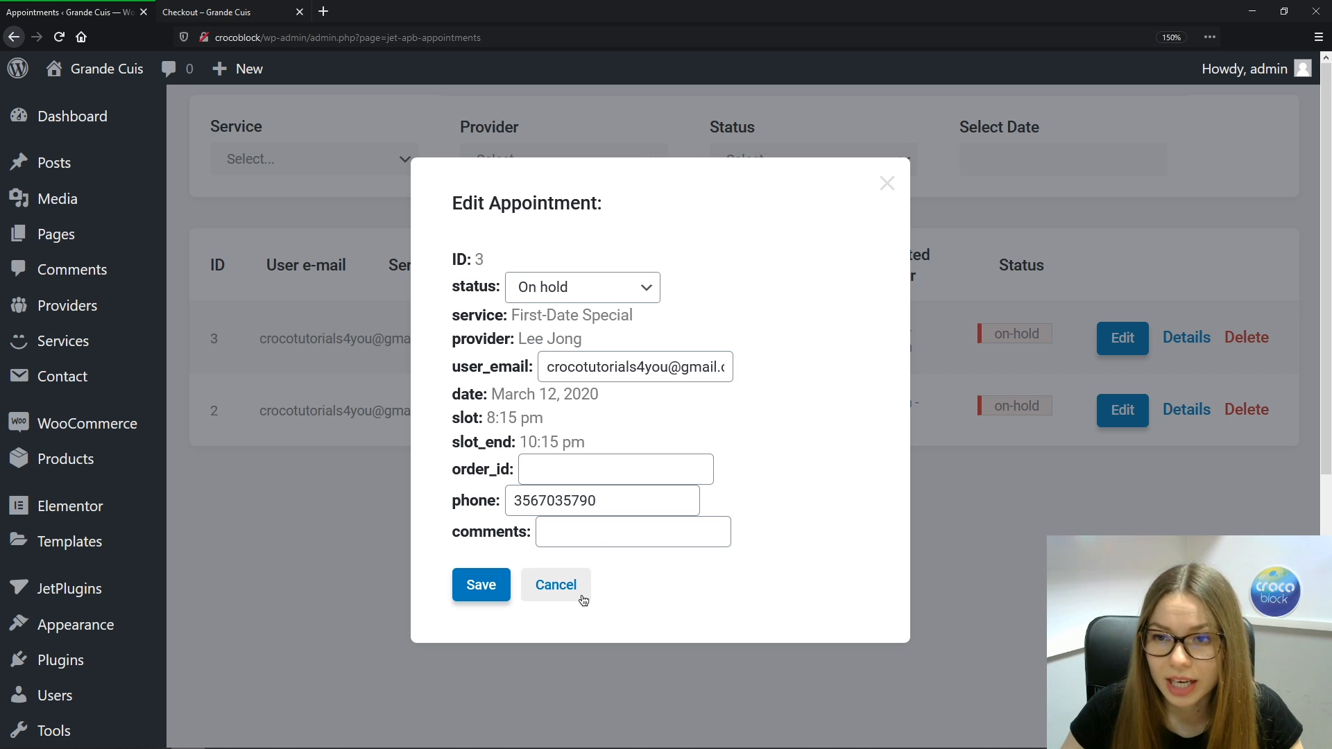
pyautogui.click(555, 585)
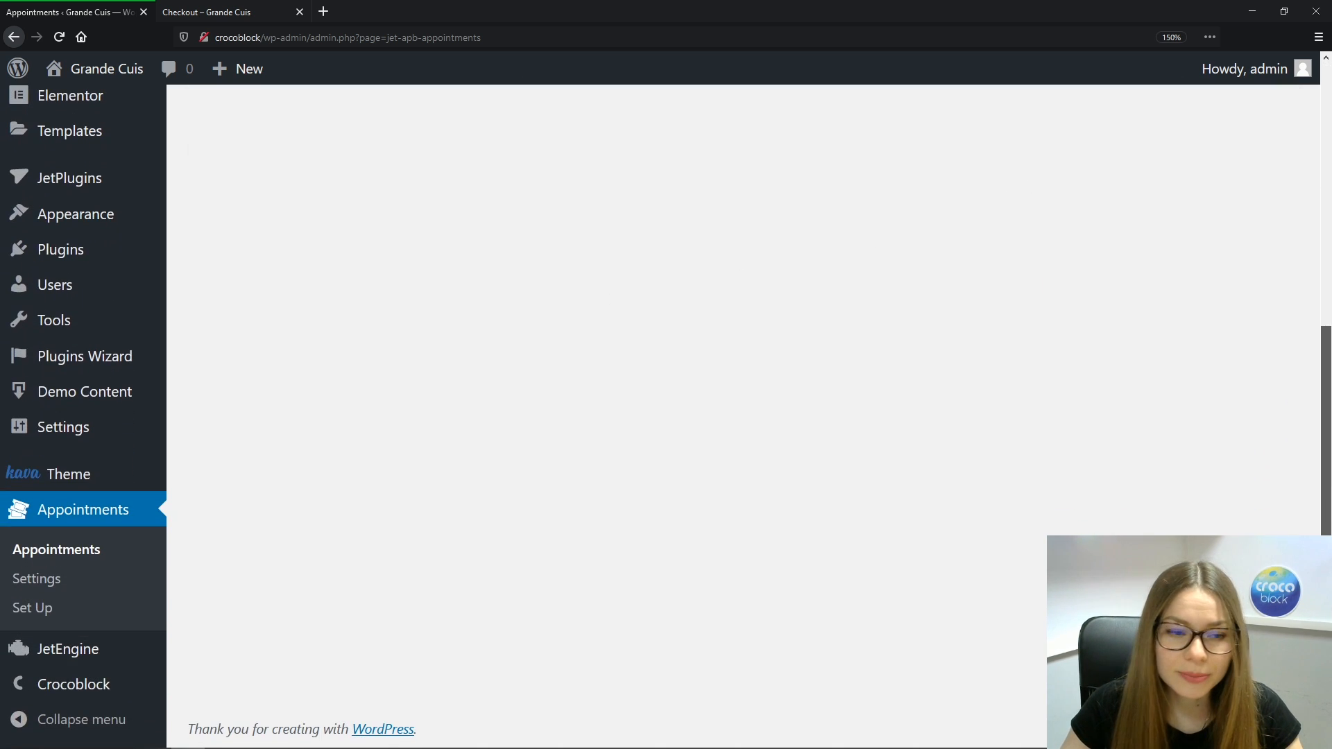
pyautogui.click(50, 580)
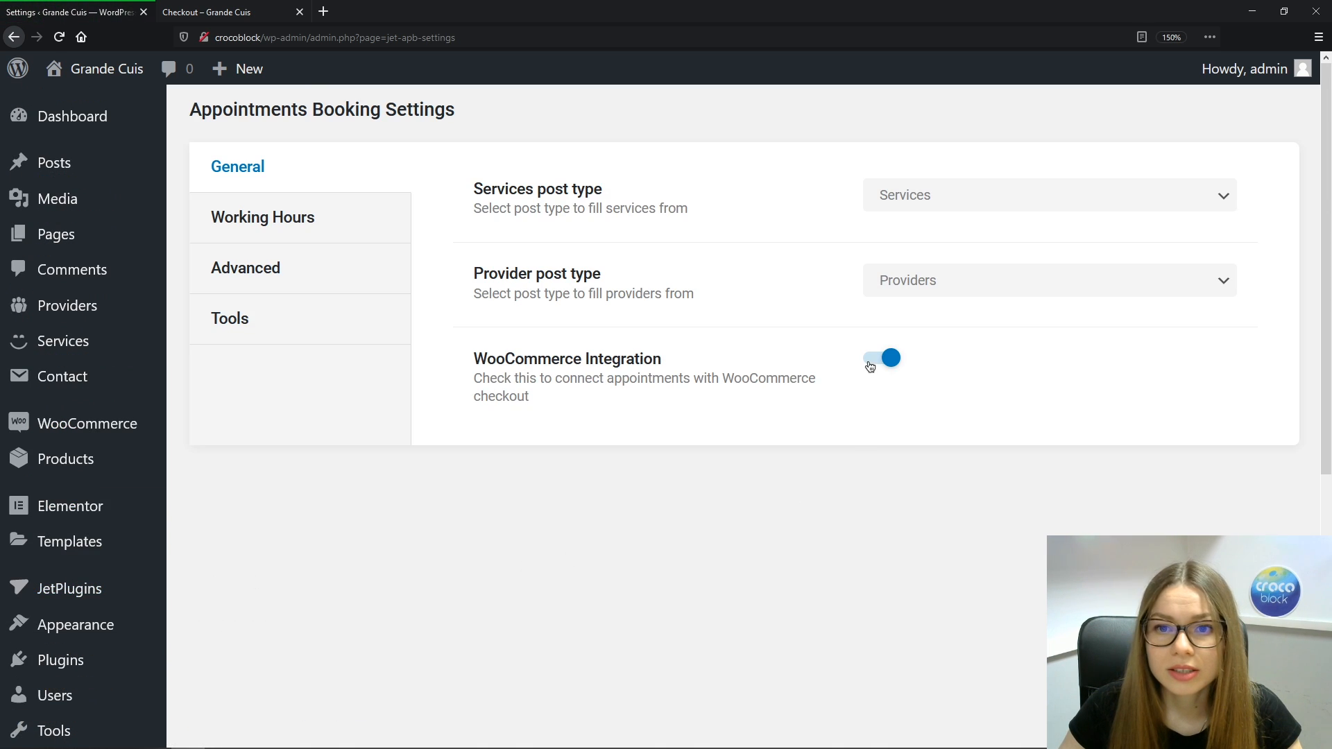
# Turn off WooCommerce Integration, open the public site in a new tab, and close the Checkout tab
pyautogui.click(870, 367)
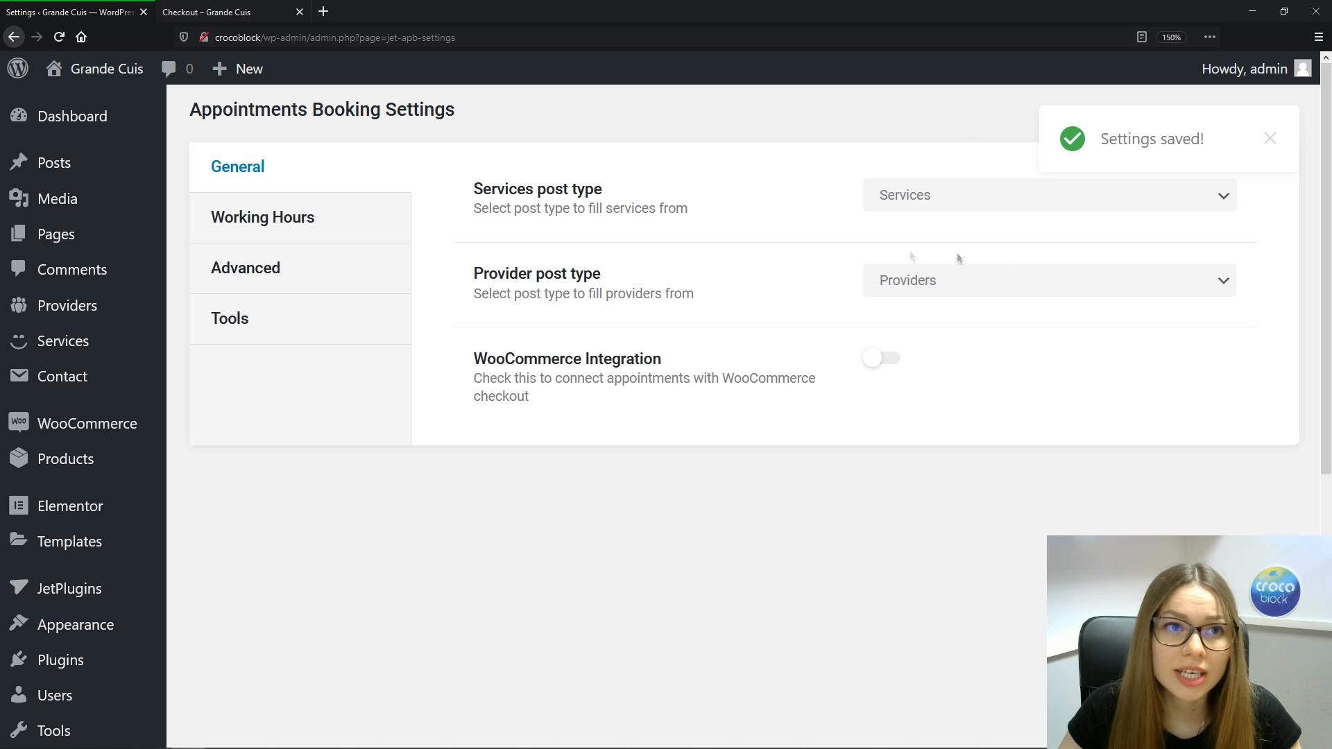
pyautogui.moveTo(127, 78)
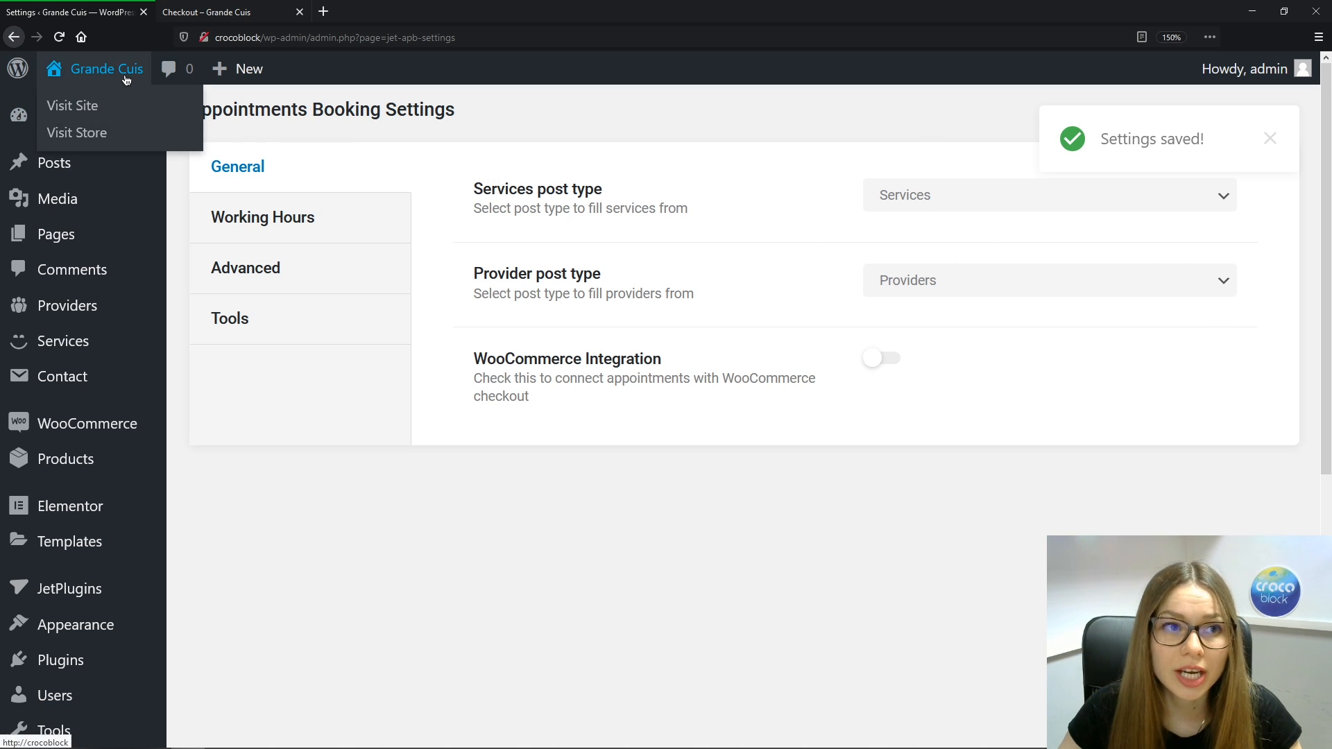
pyautogui.middleClick(99, 111)
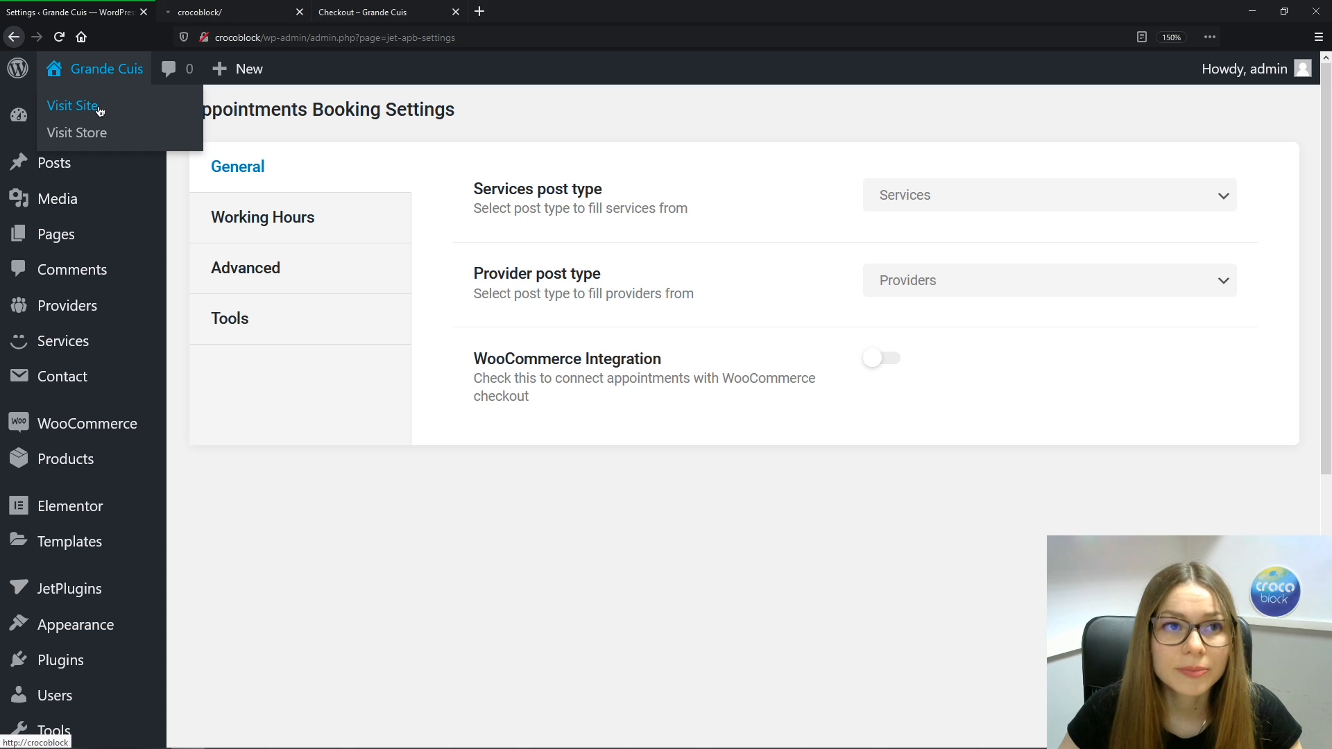
pyautogui.click(456, 11)
pyautogui.click(254, 20)
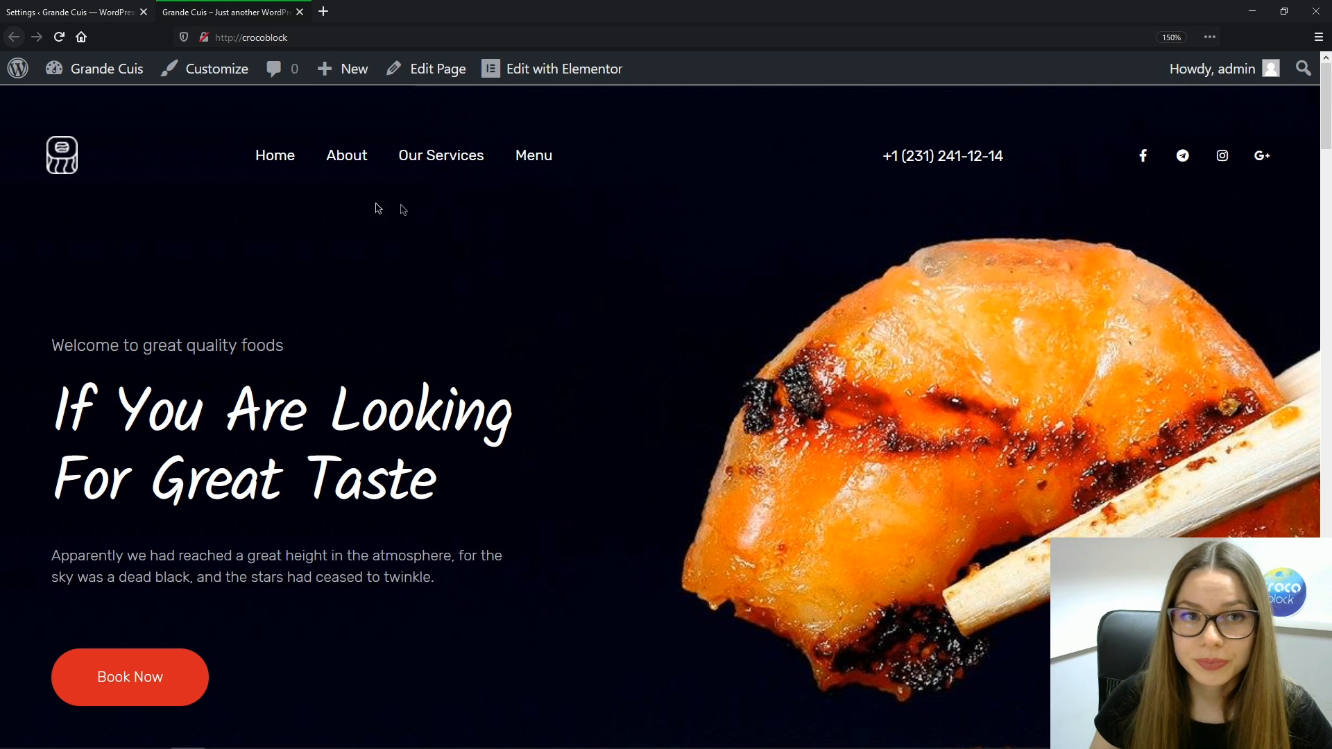
# On Our Services, choose Corporate Buffet with the first provider
pyautogui.click(444, 157)
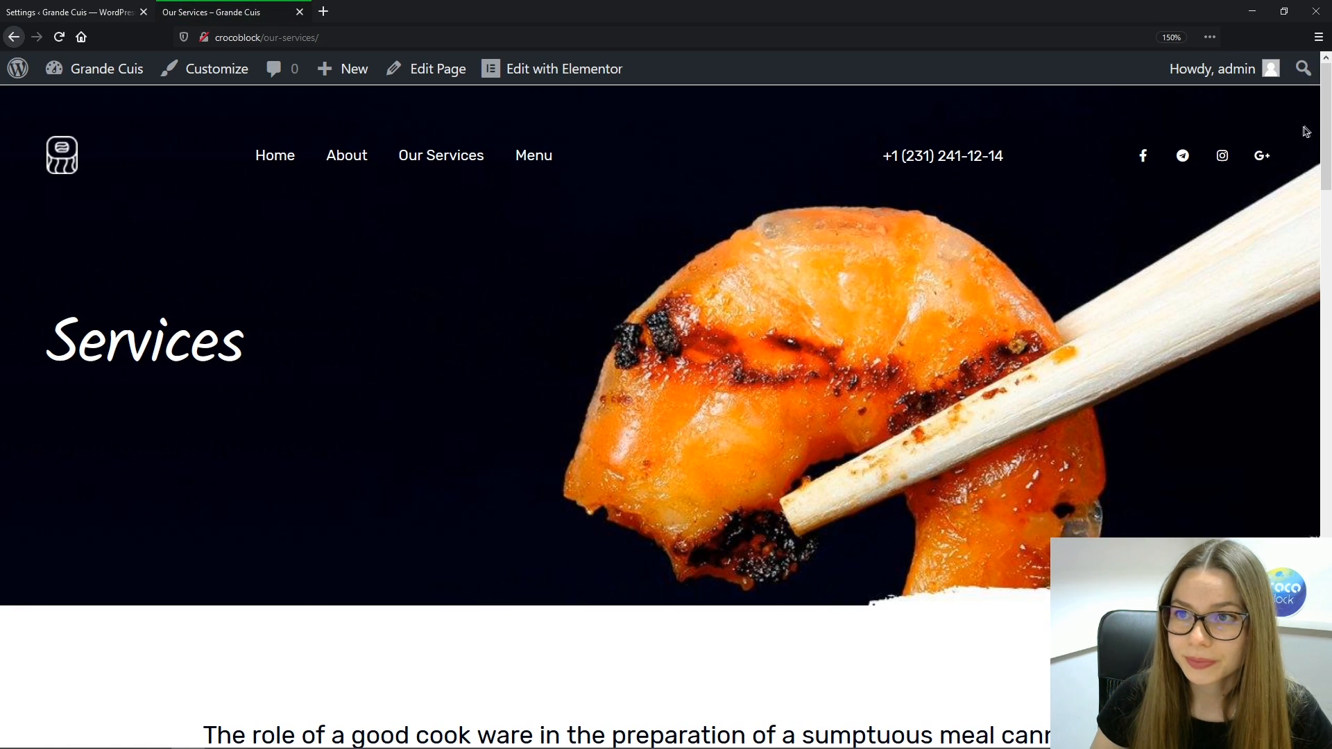
pyautogui.moveTo(1324, 123); pyautogui.dragTo(1325, 354)
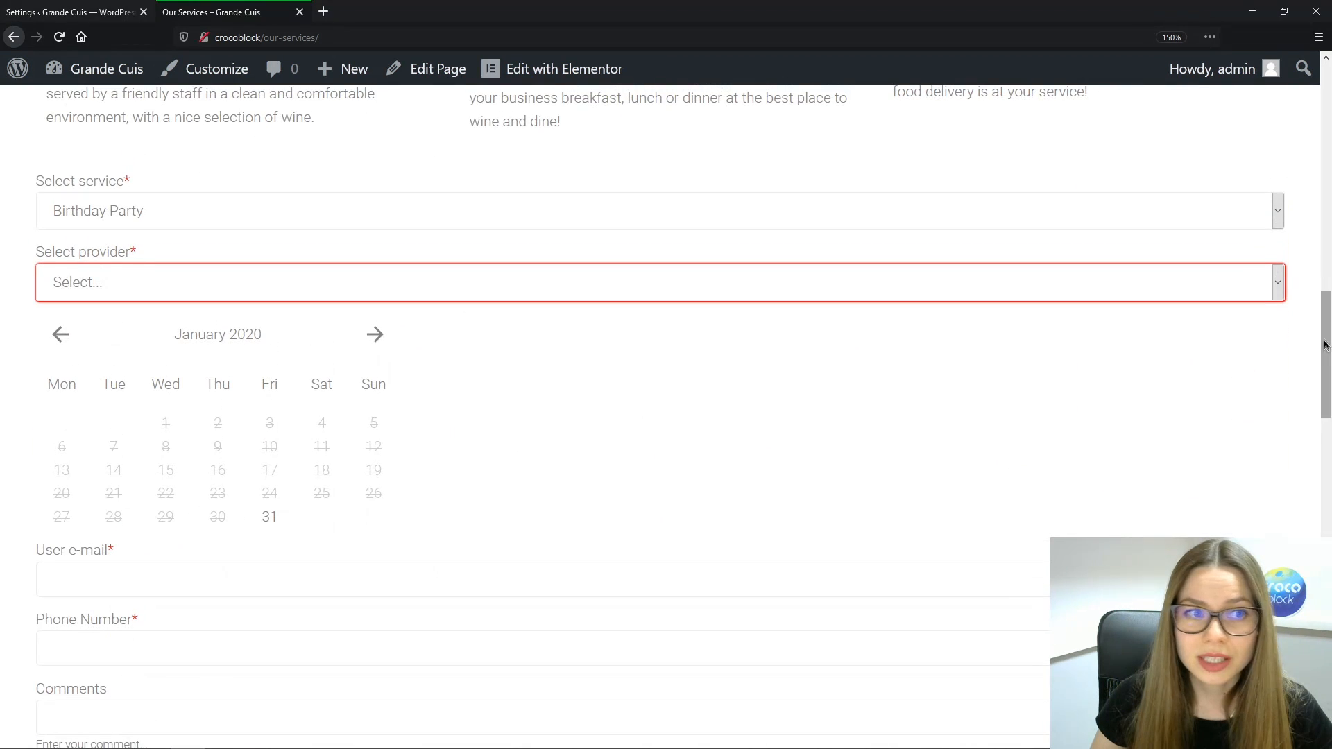
pyautogui.click(1275, 208)
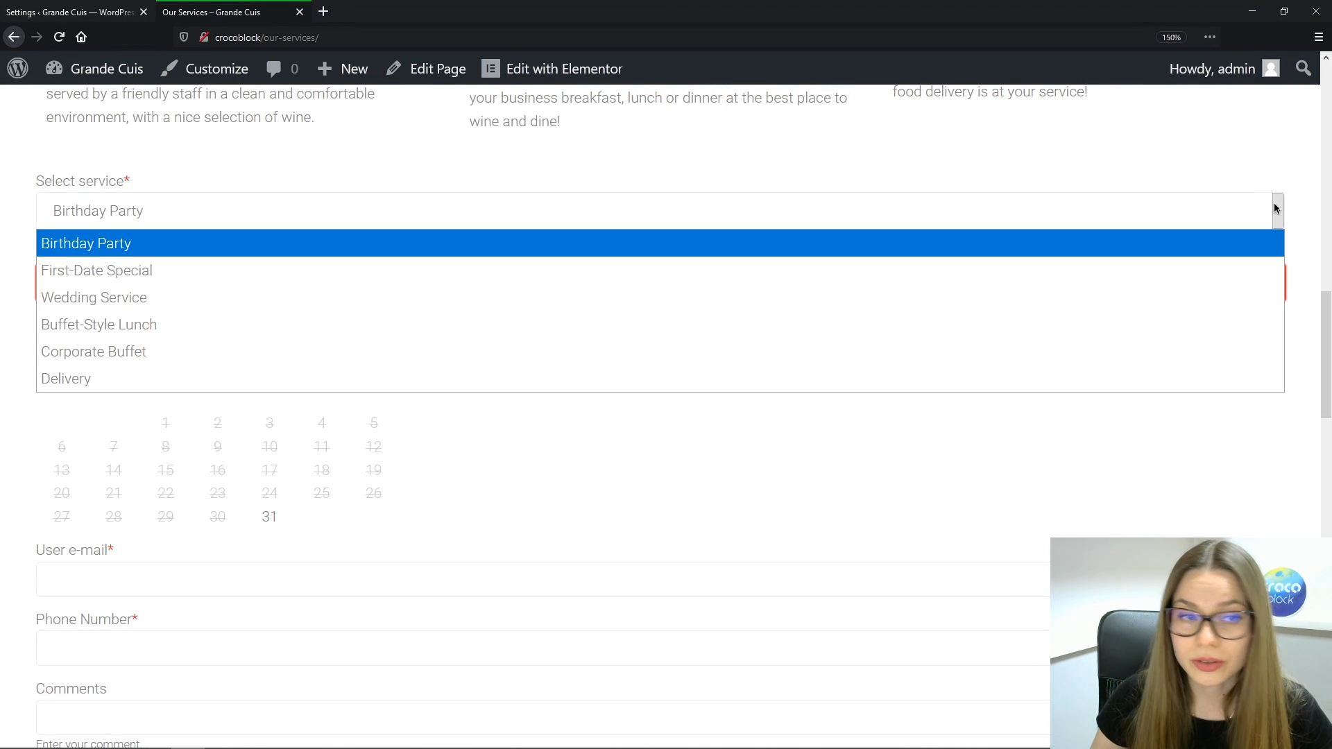
pyautogui.click(448, 352)
pyautogui.click(115, 286)
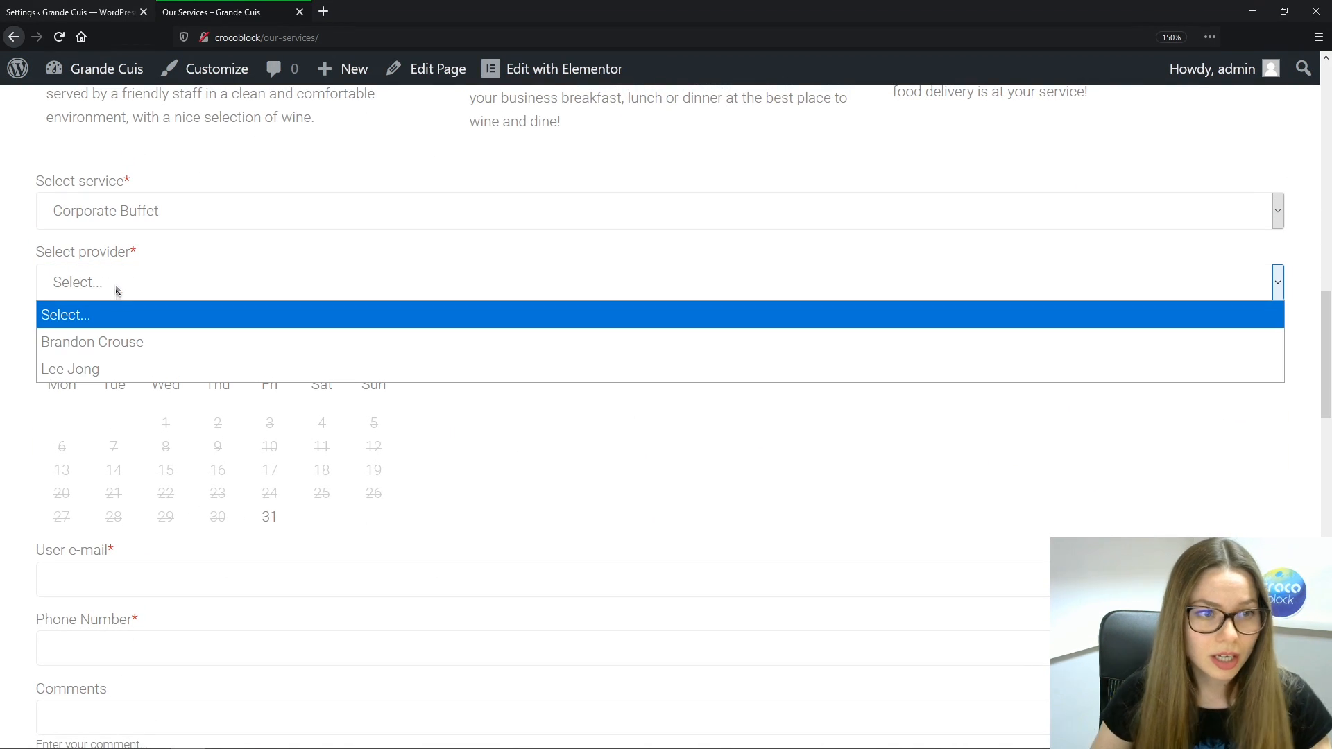
pyautogui.click(135, 340)
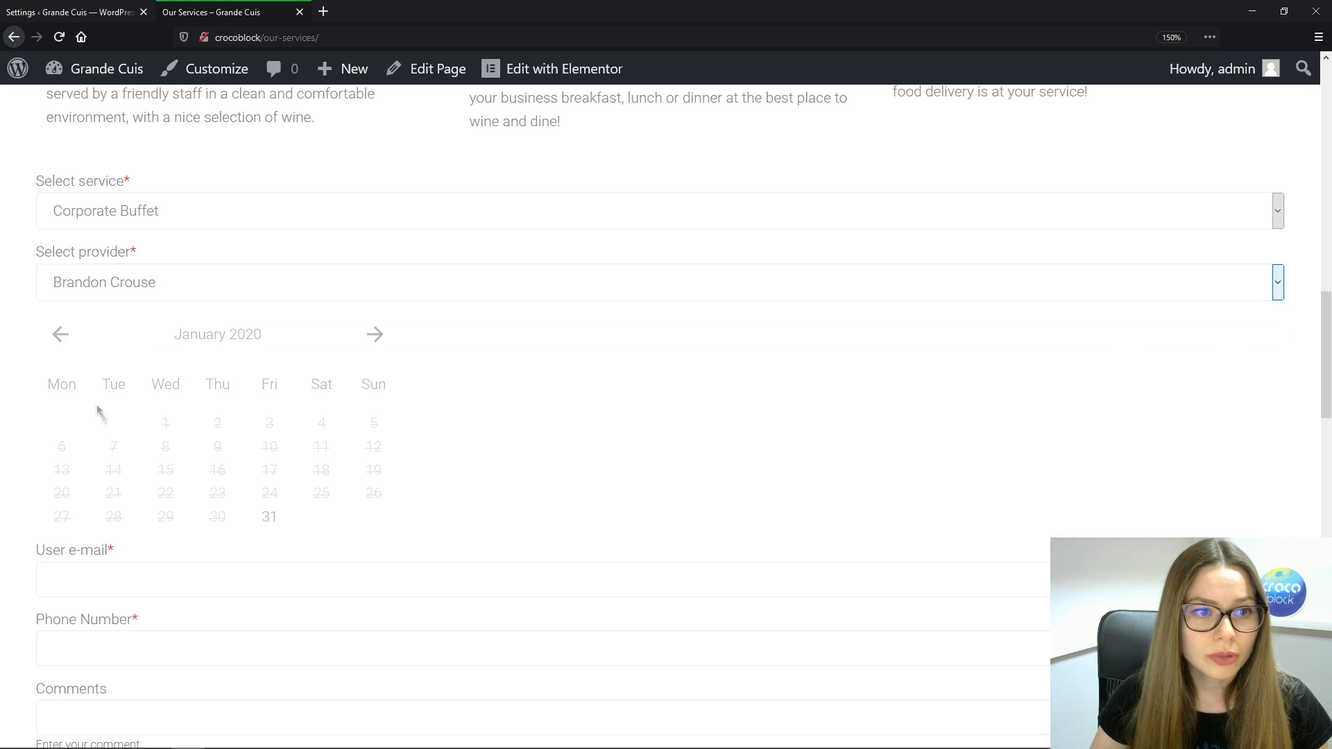
# Pick February 19, 2020 in the calendar for the 10:30-14:00 slot
pyautogui.click(269, 517)
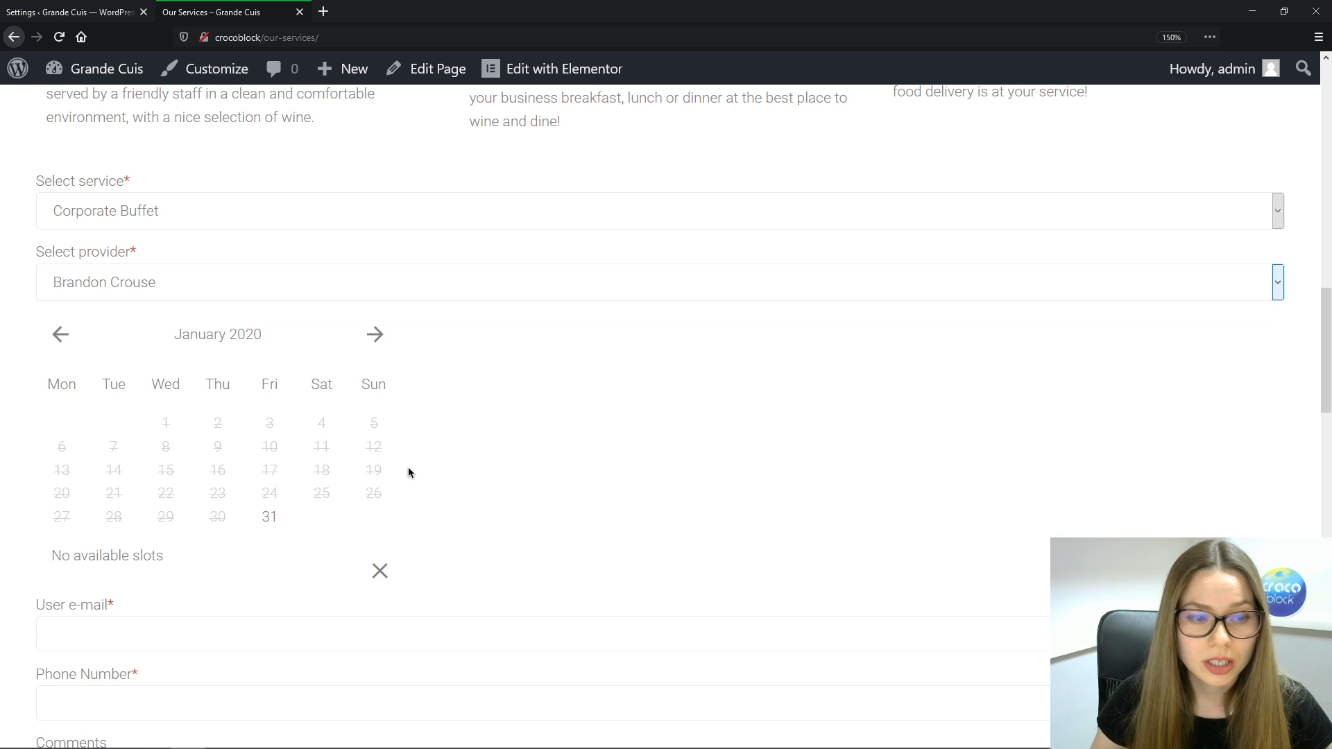
pyautogui.click(375, 334)
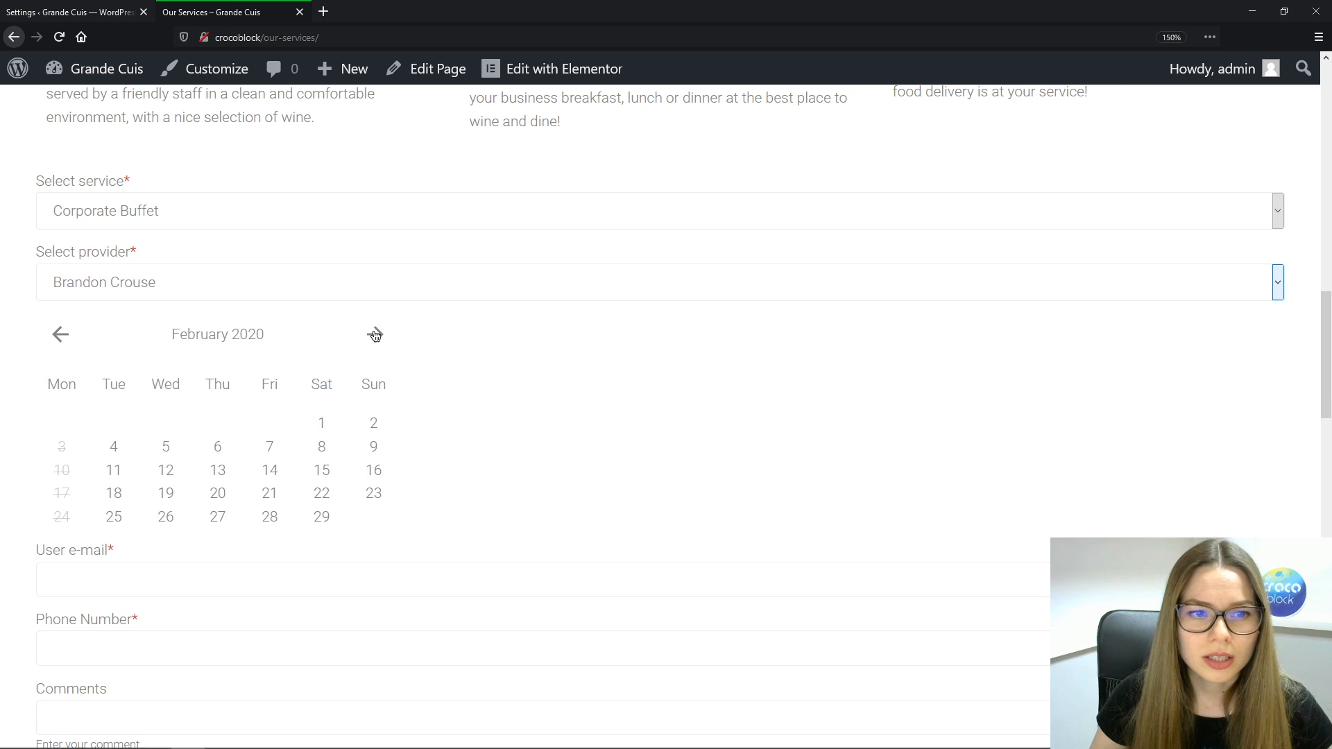
pyautogui.click(166, 497)
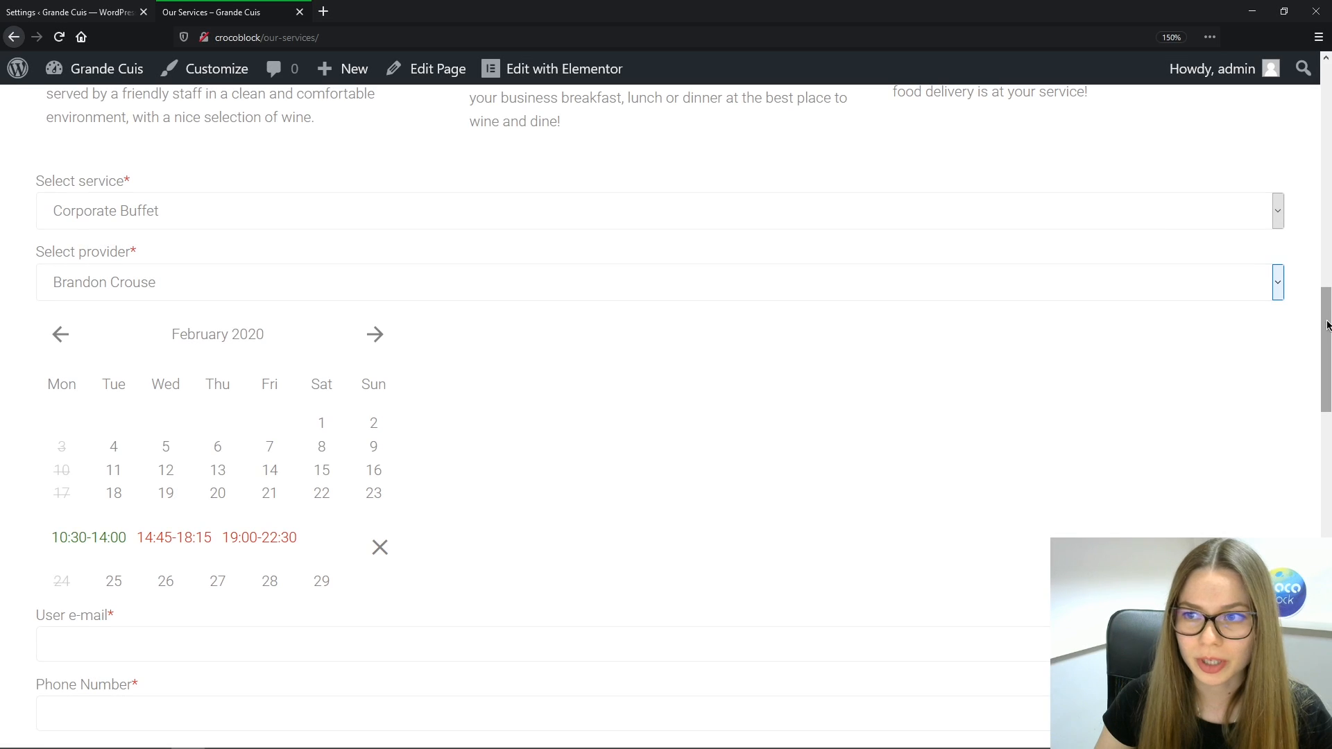
pyautogui.scroll(-4, 265, 339)
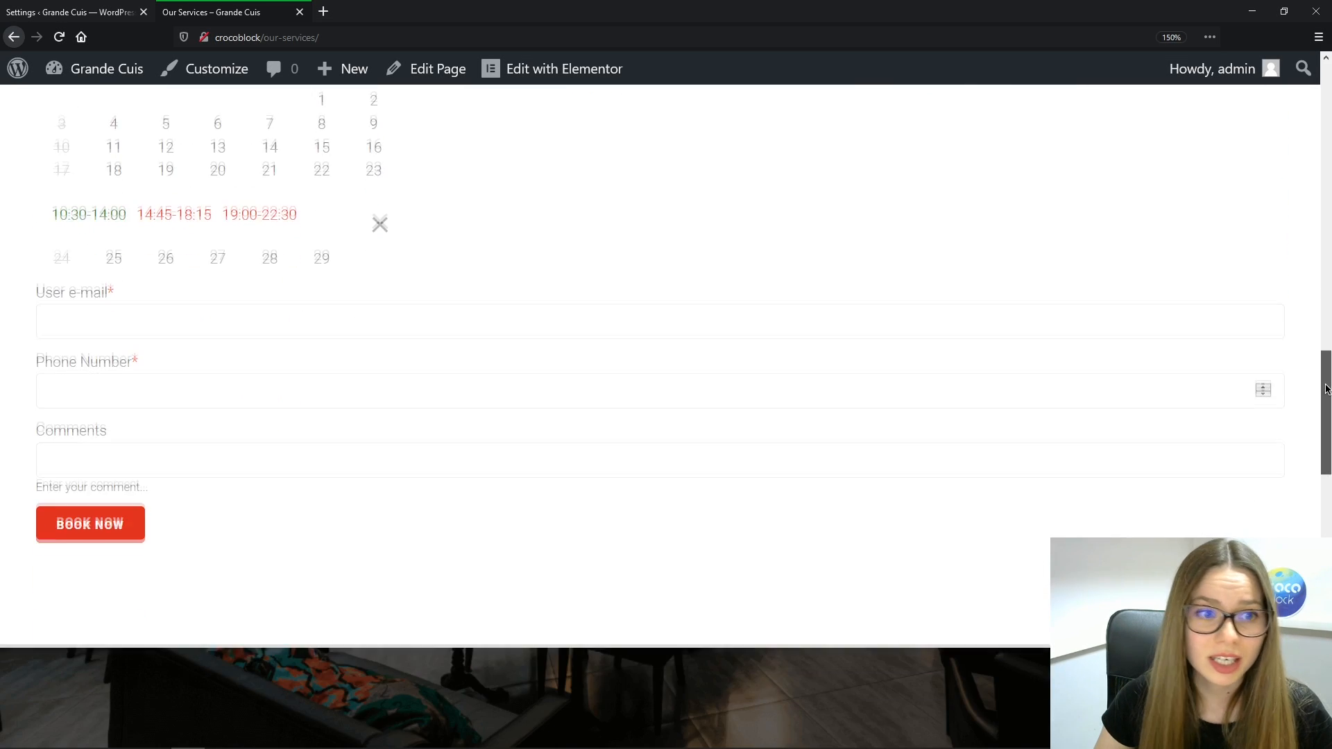
# Fill in the saved e-mail and a phone number, then submit the booking
pyautogui.click(193, 304)
pyautogui.write('c')
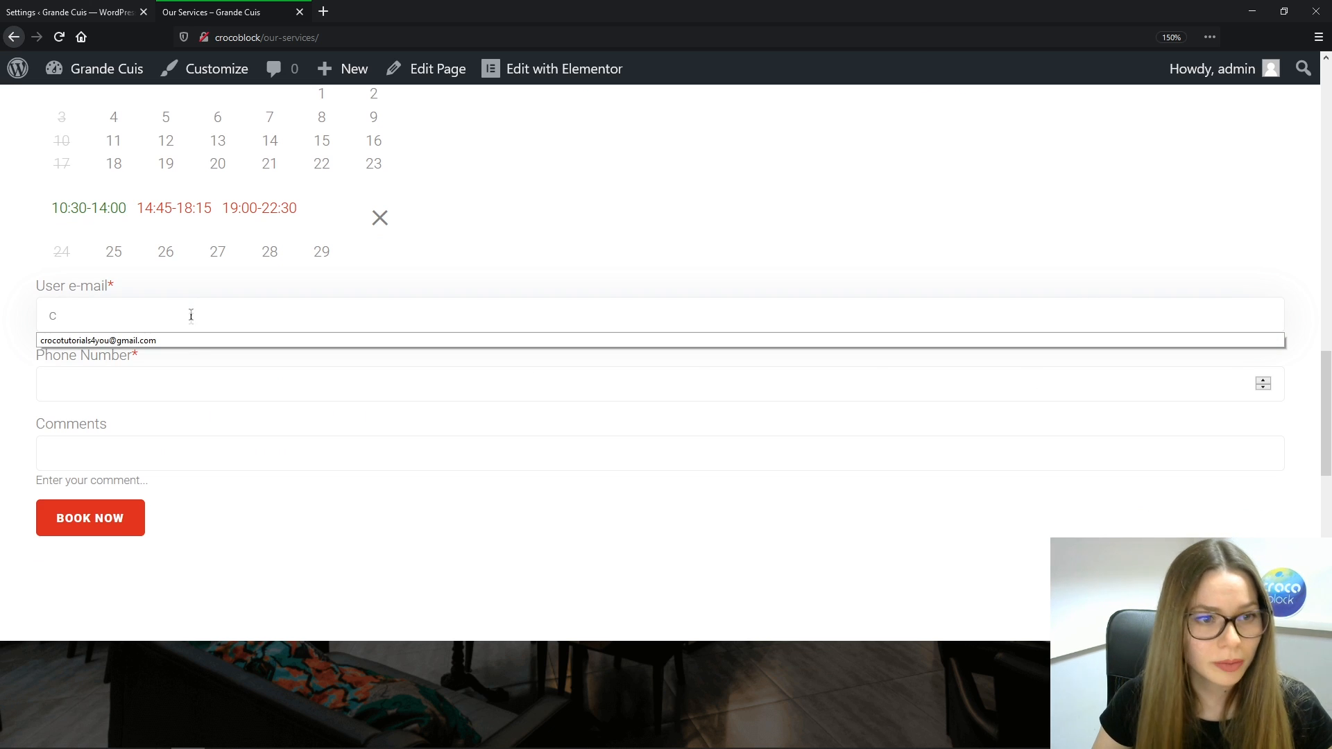
pyautogui.click(185, 341)
pyautogui.click(165, 386)
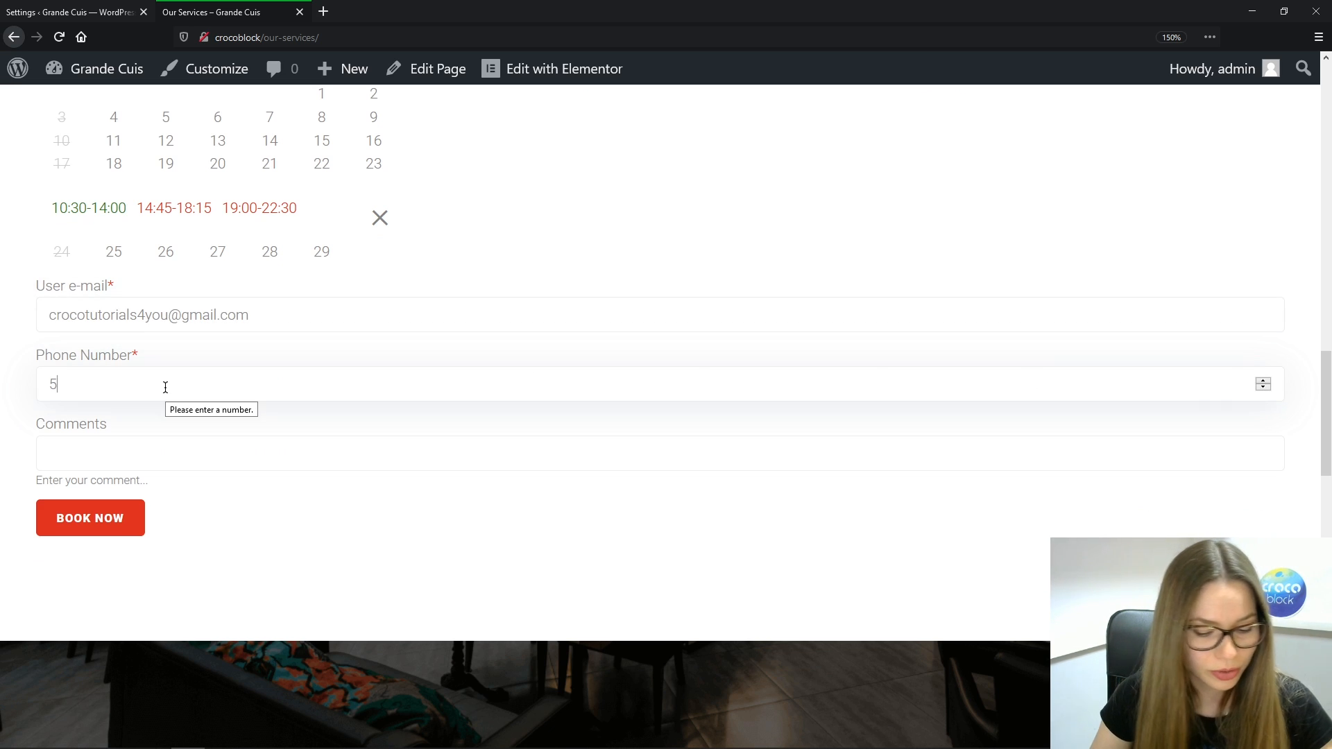
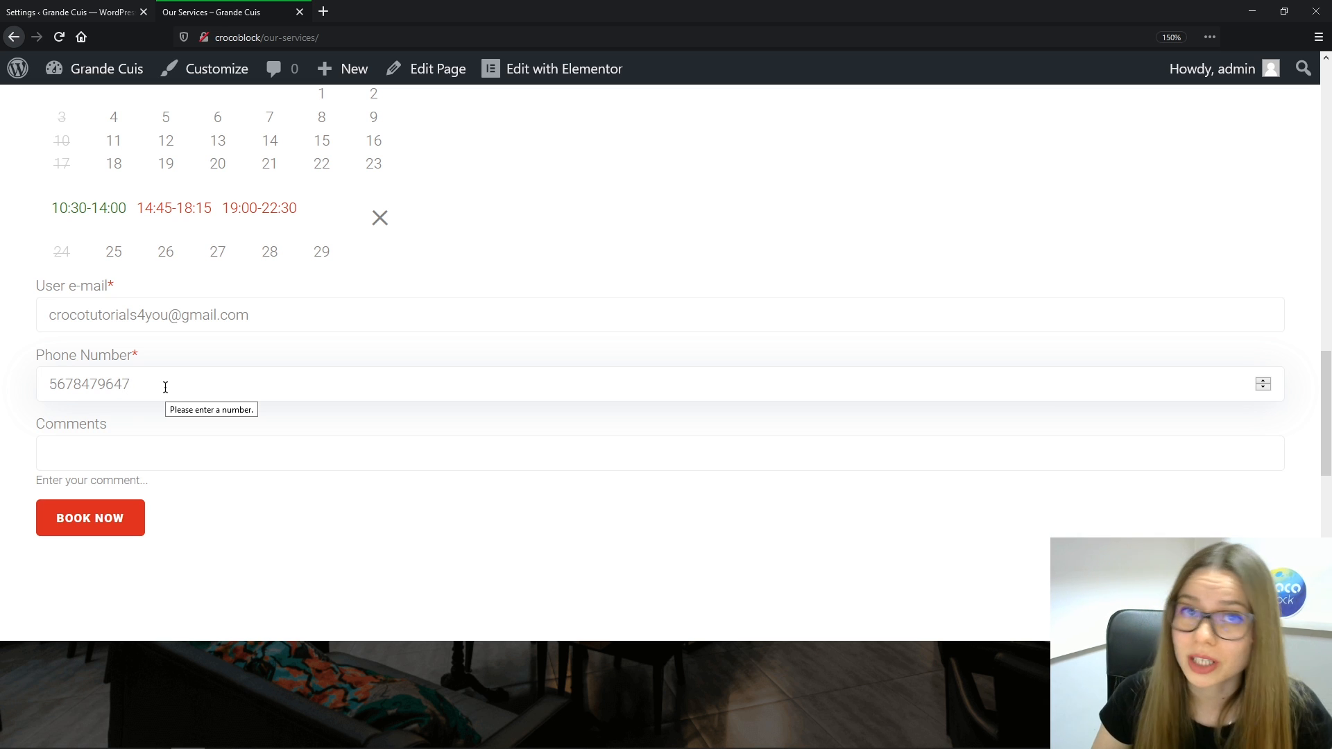
pyautogui.click(121, 530)
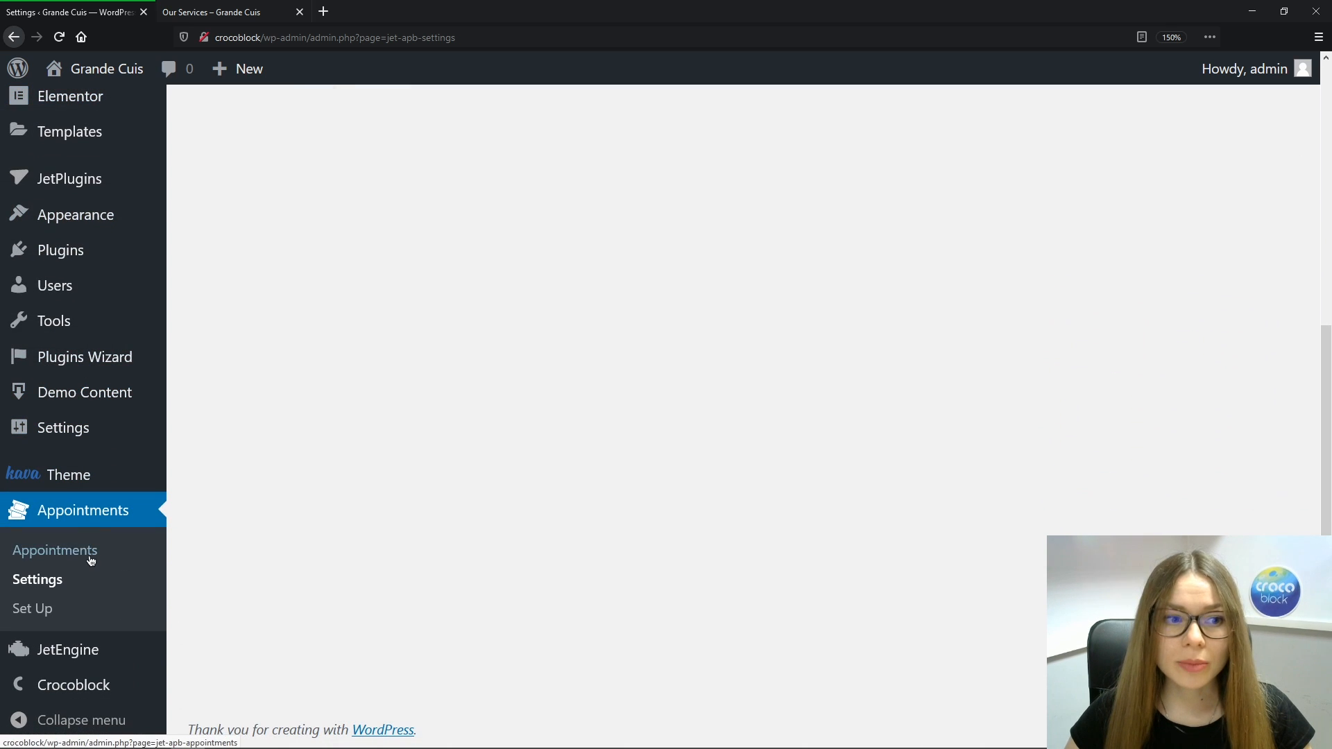
# In the Appointments list, view appointment 7's details and edit form without changing anything
pyautogui.click(89, 558)
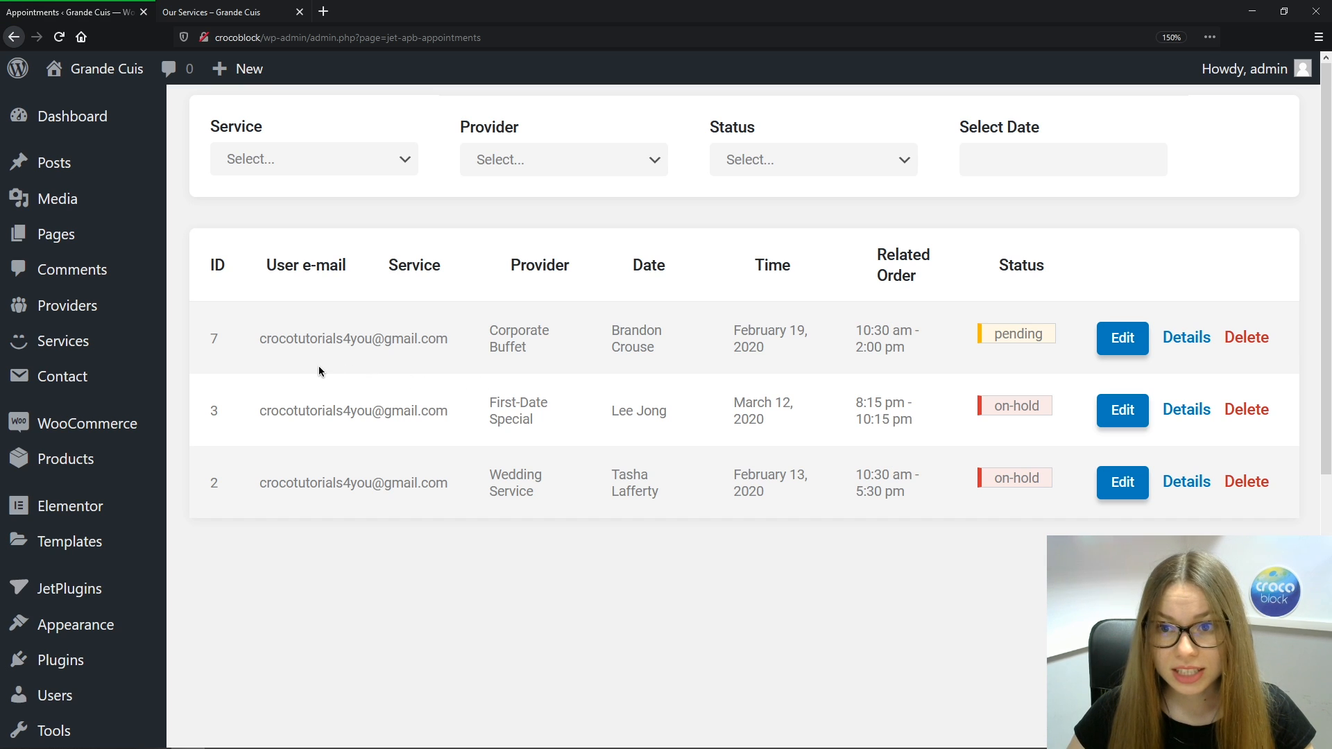
pyautogui.click(1209, 338)
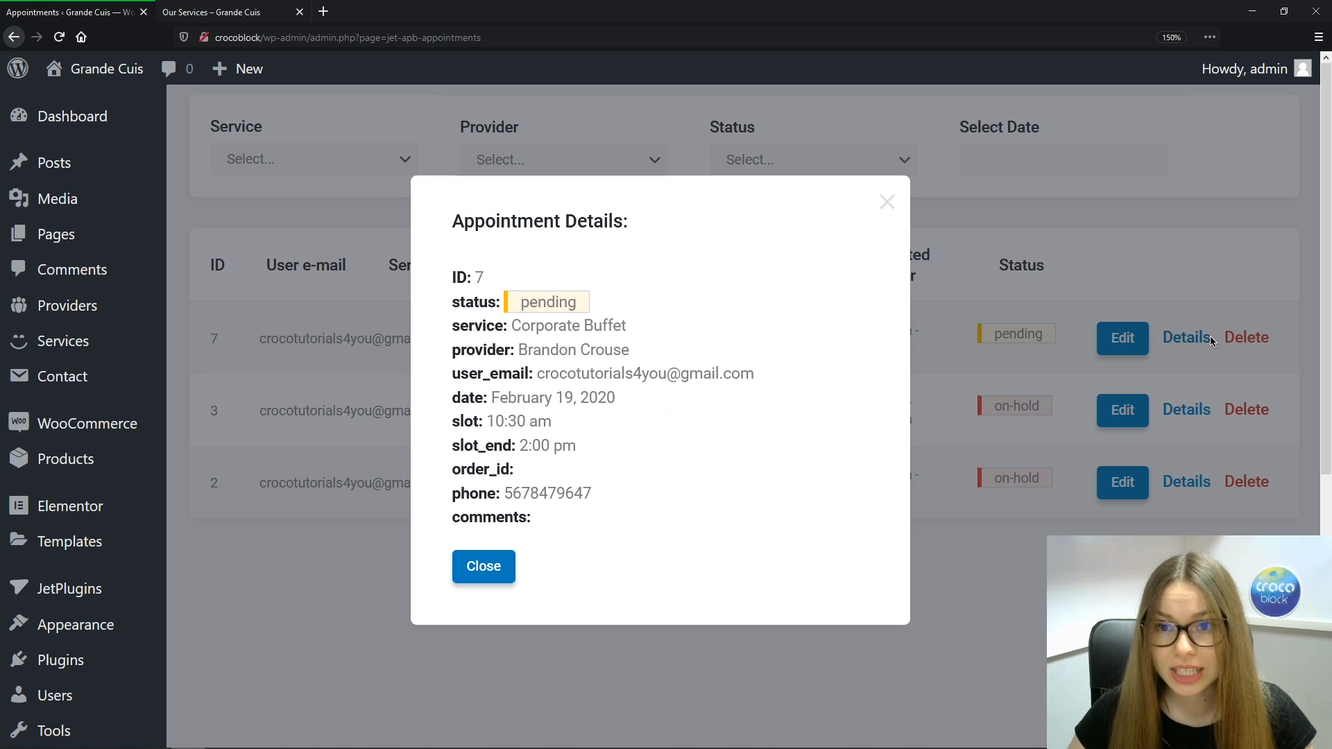
pyautogui.click(485, 567)
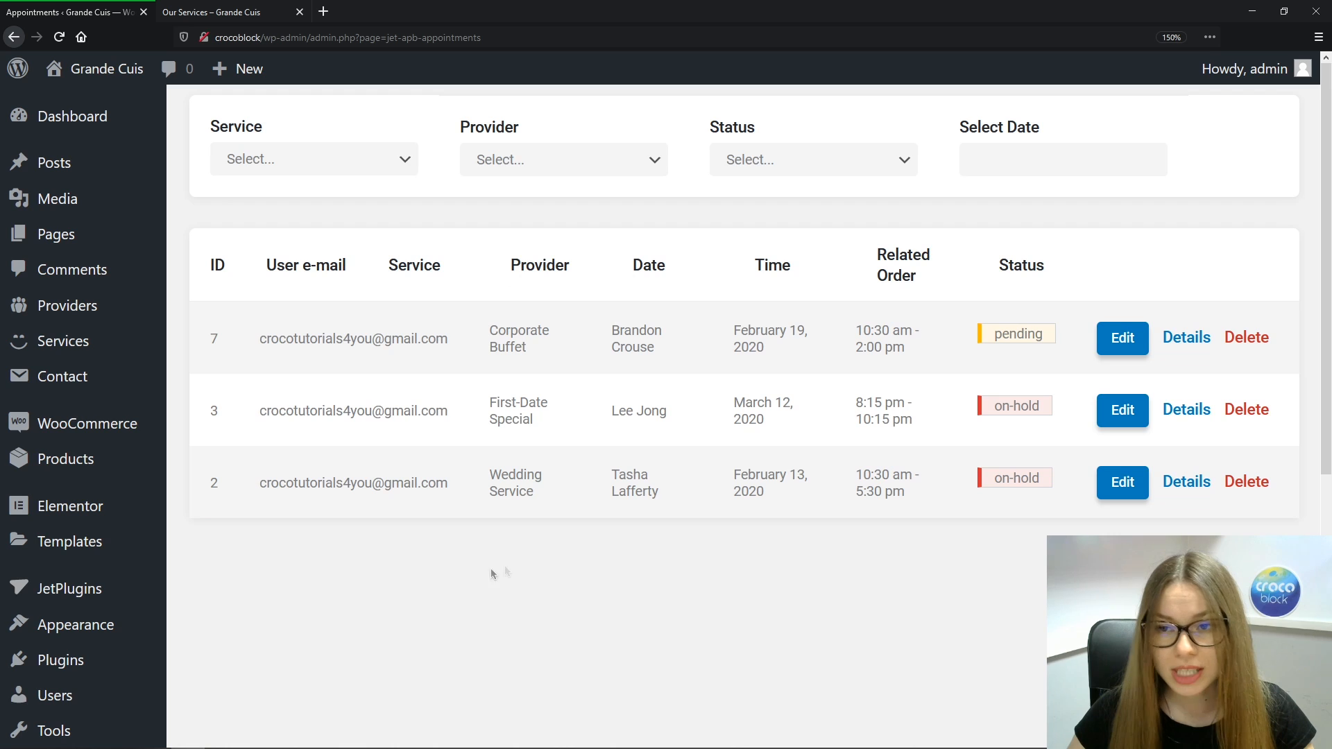
pyautogui.click(1139, 349)
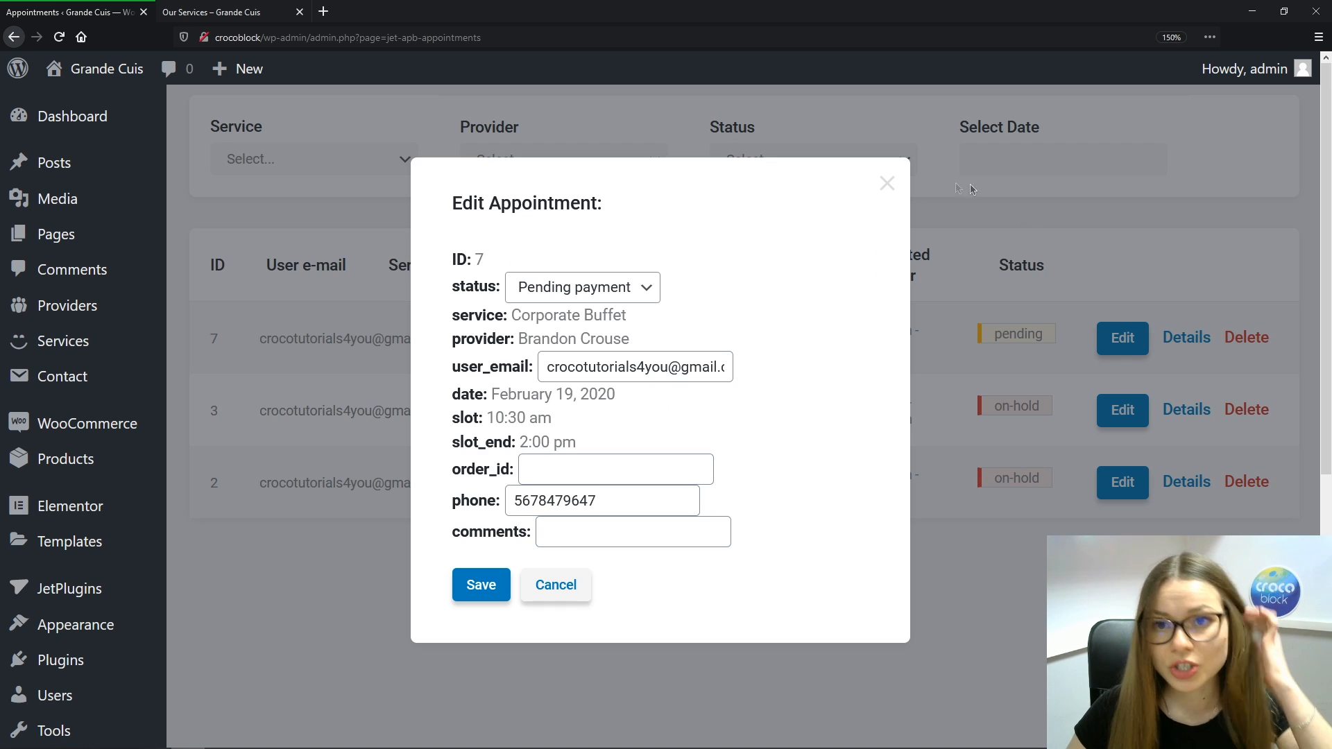
pyautogui.click(886, 183)
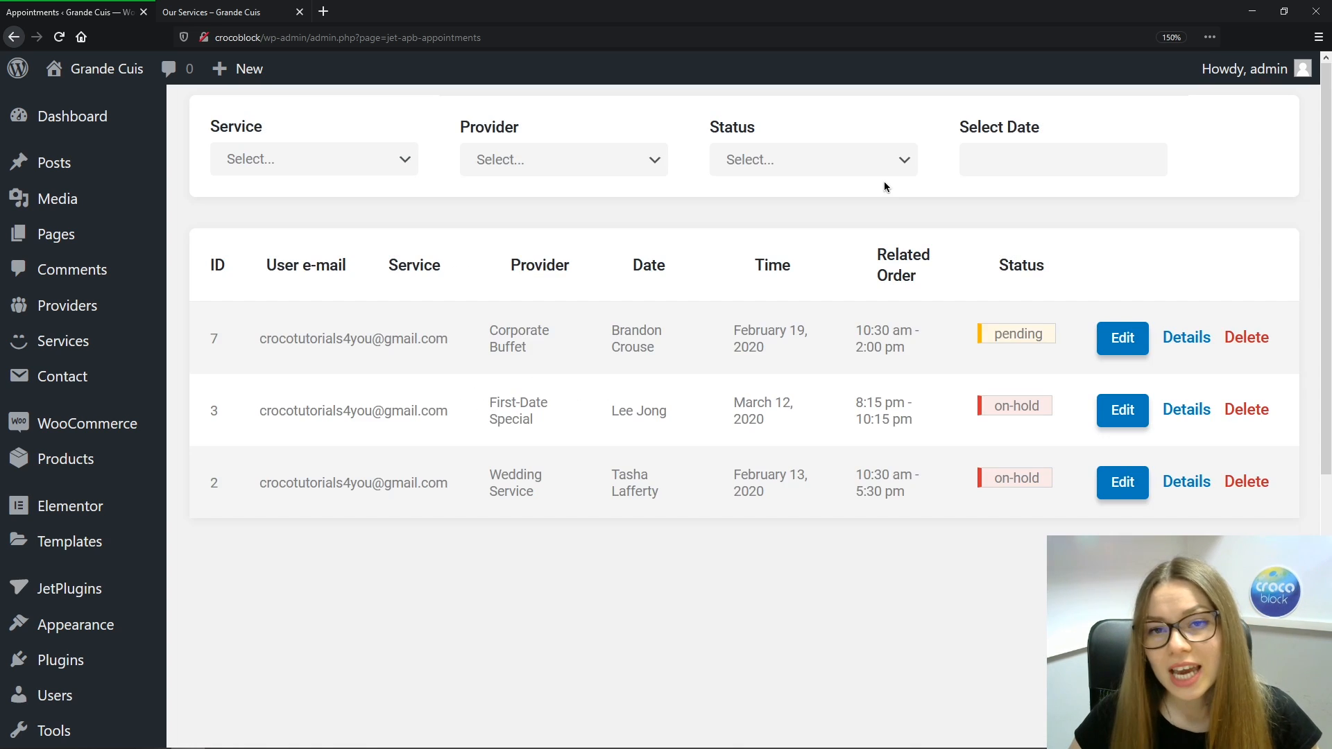
# Filter appointments by Delivery, then Corporate Buffet, then one provider, and clear the service filter
pyautogui.click(406, 160)
pyautogui.click(372, 214)
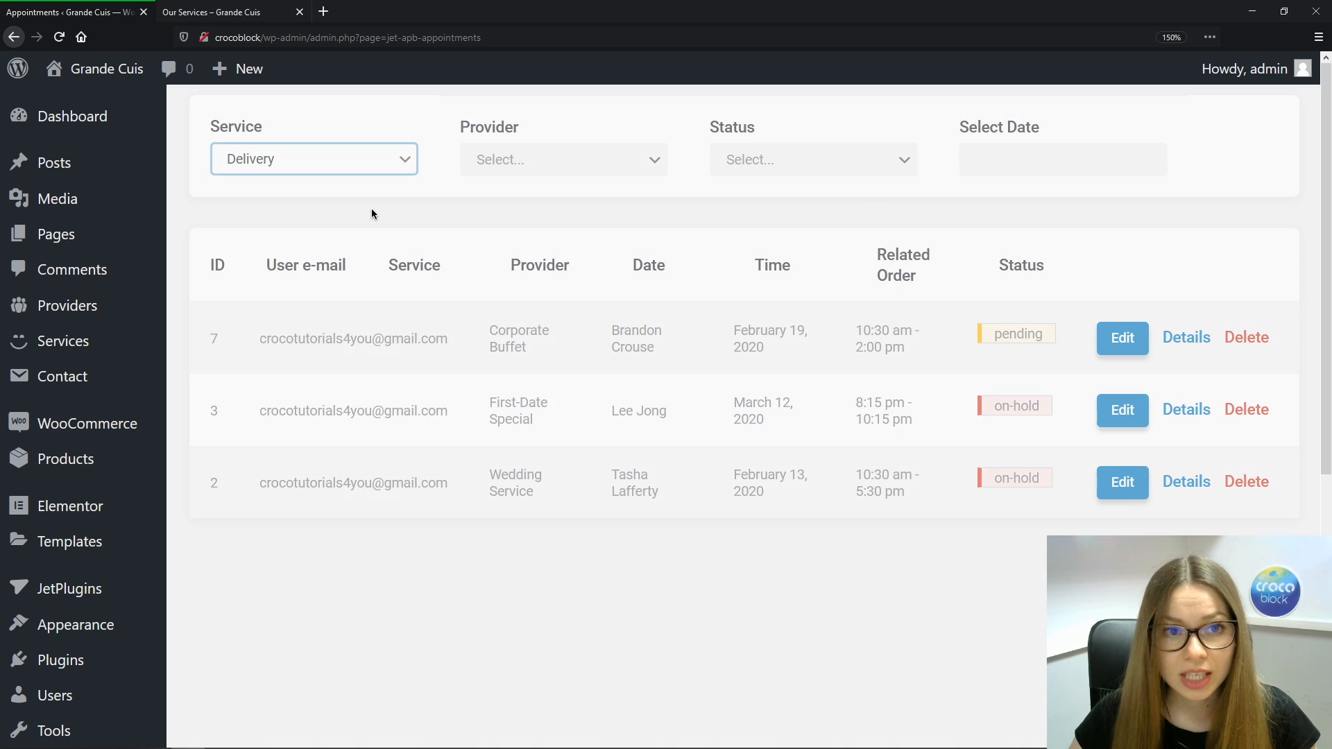
pyautogui.click(413, 172)
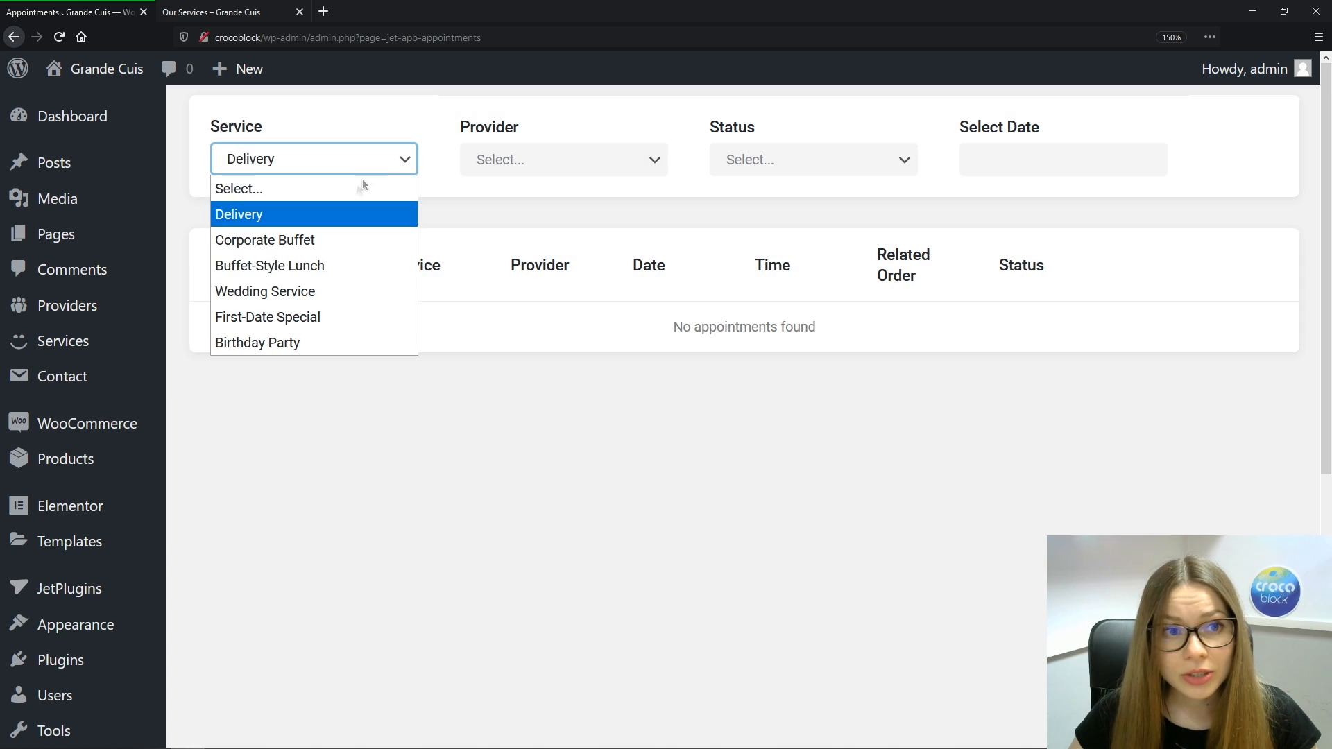
pyautogui.click(331, 246)
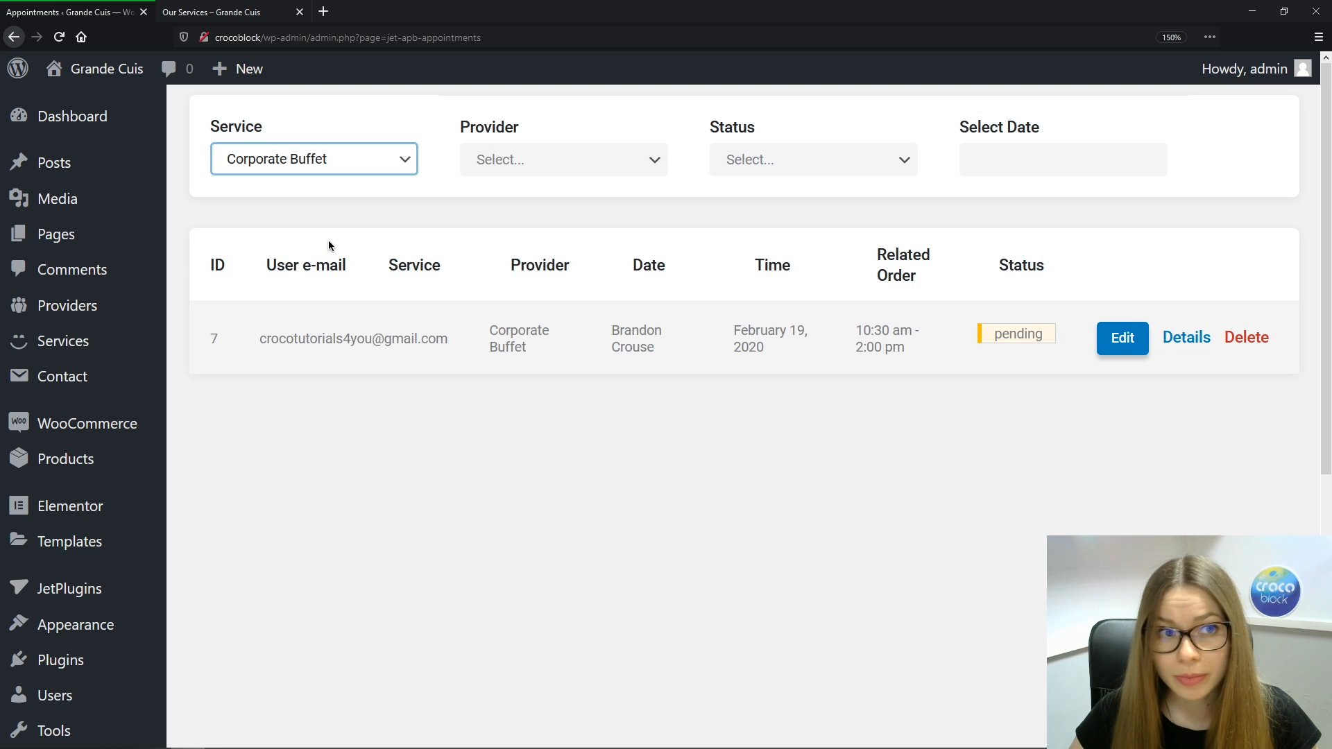
pyautogui.click(649, 159)
pyautogui.click(559, 266)
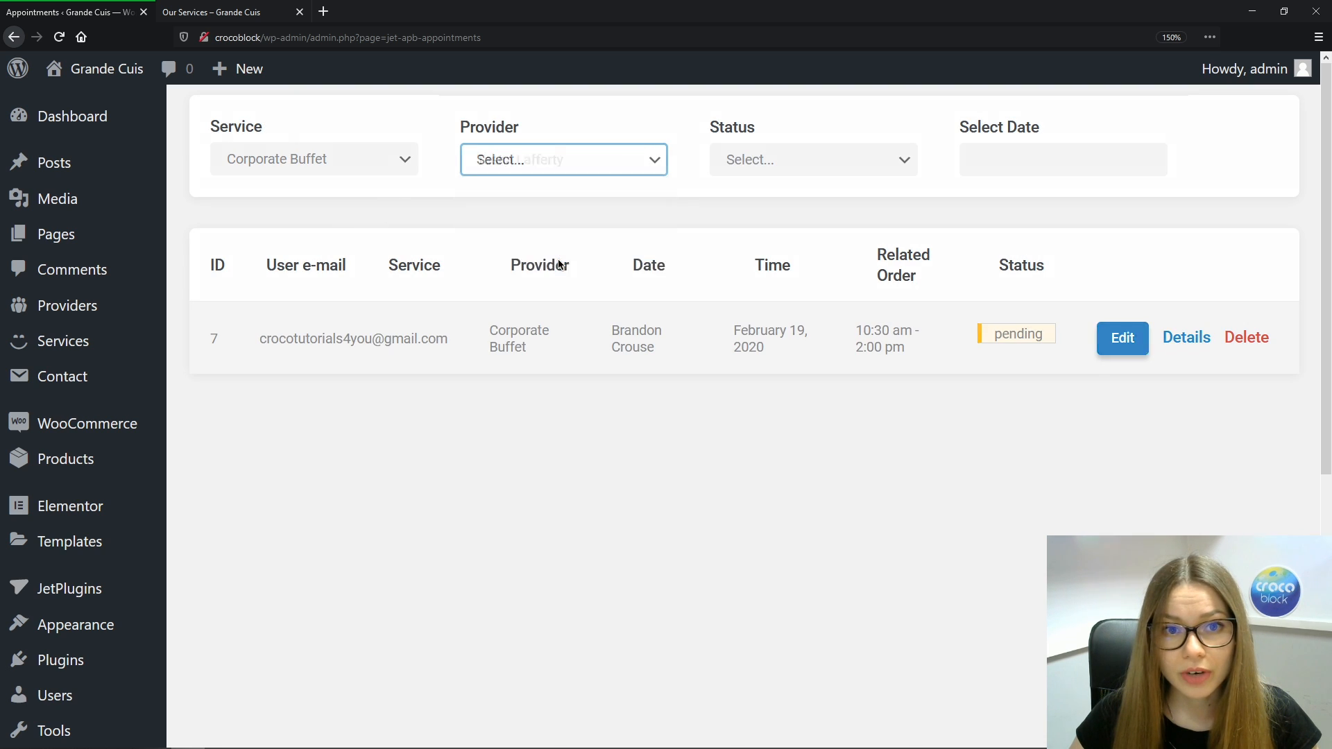
pyautogui.click(347, 170)
pyautogui.click(347, 188)
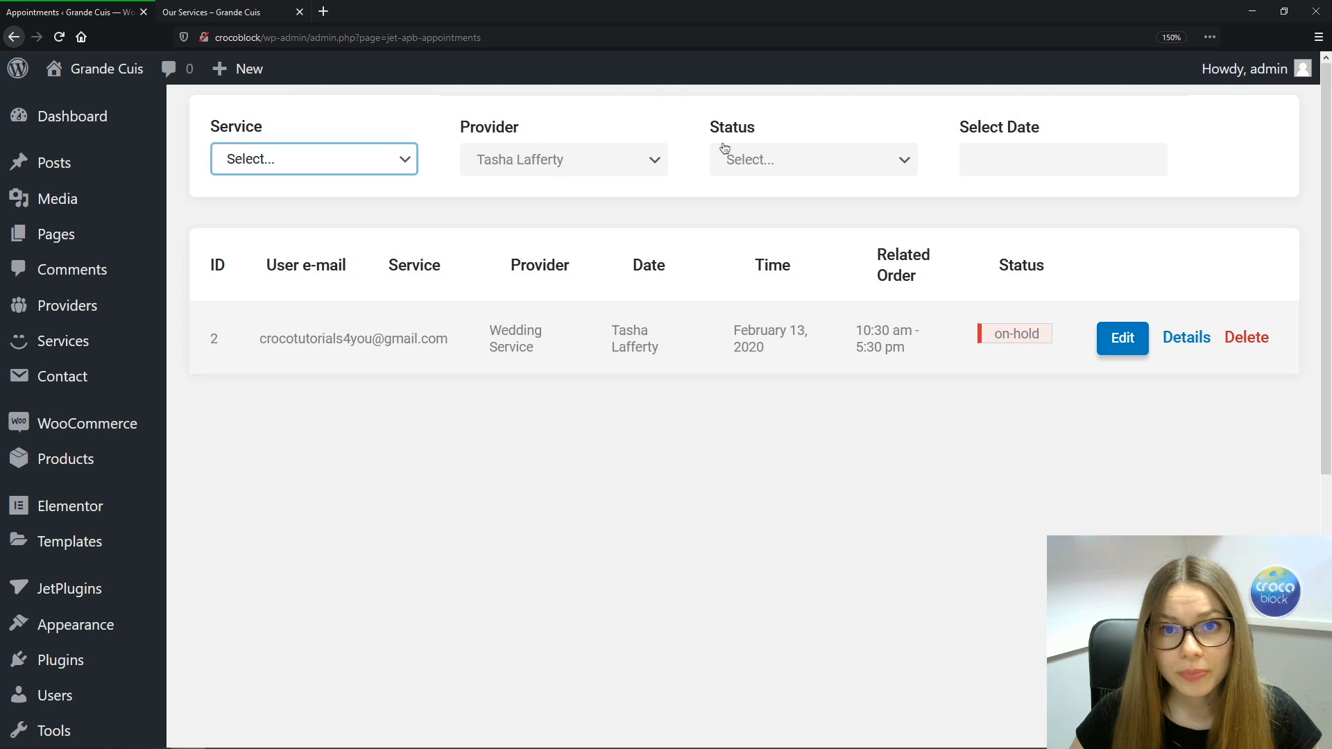
# Filter to On hold appointments, then clear the provider and status filters
pyautogui.click(904, 161)
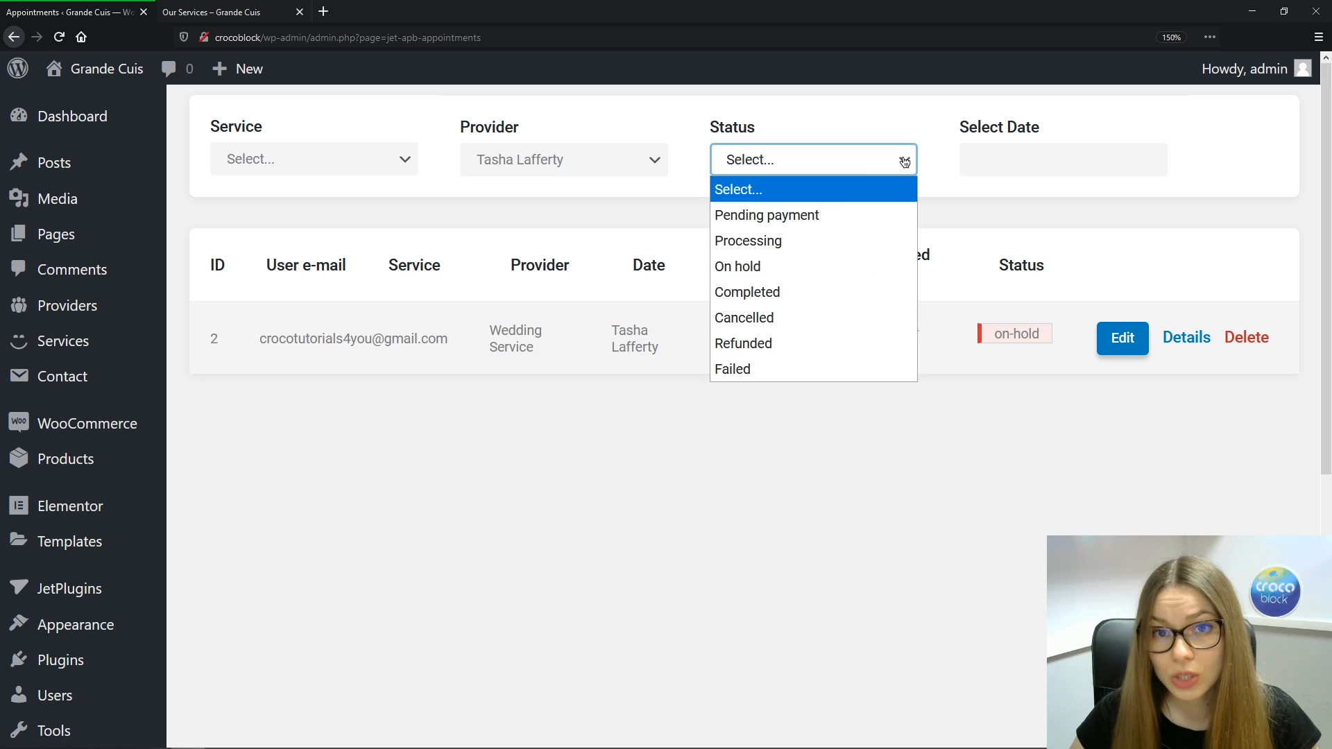
pyautogui.click(775, 269)
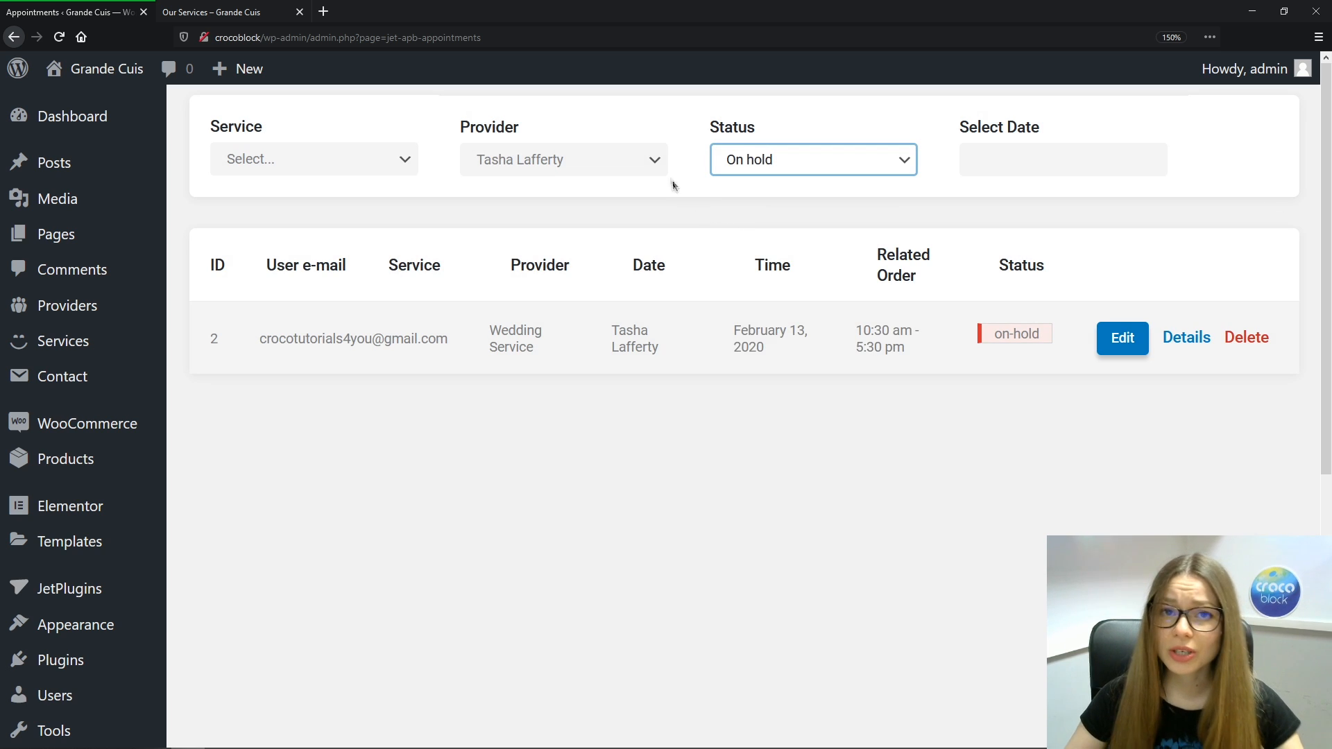
pyautogui.click(652, 169)
pyautogui.click(627, 187)
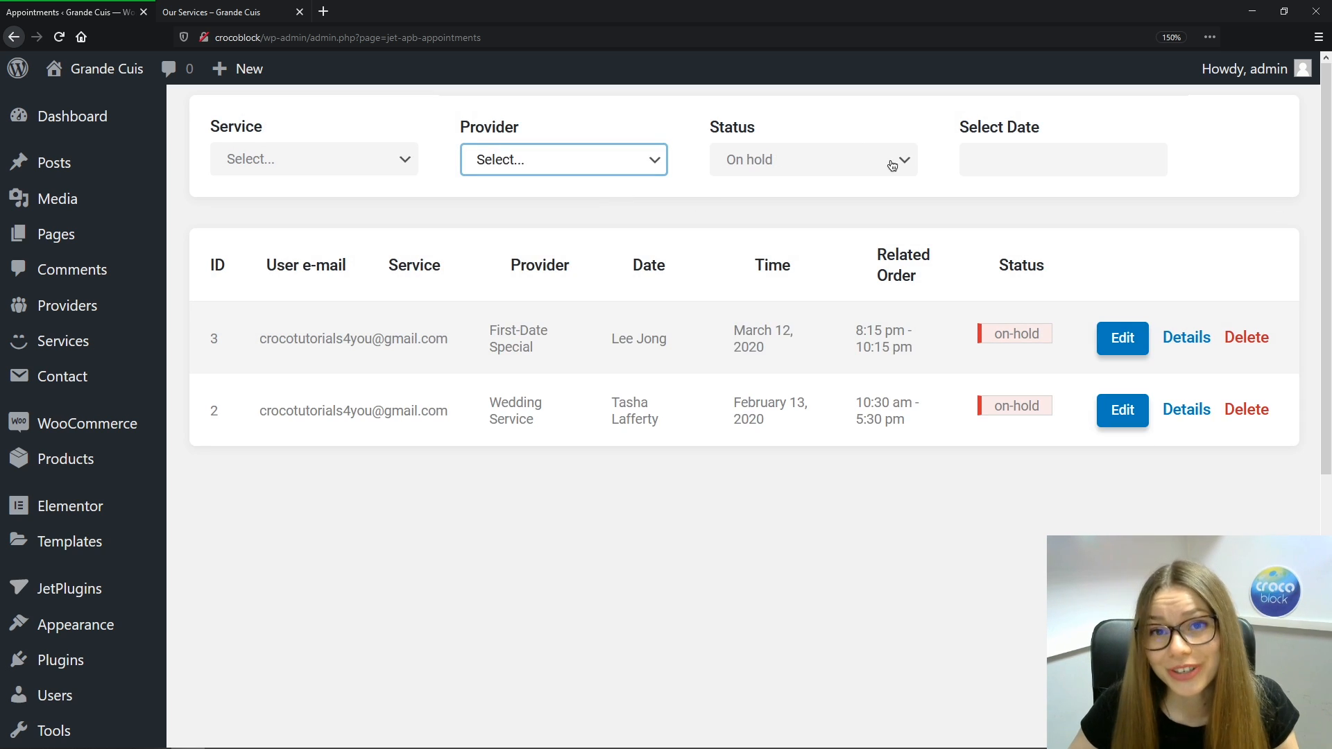
pyautogui.click(892, 165)
pyautogui.click(823, 187)
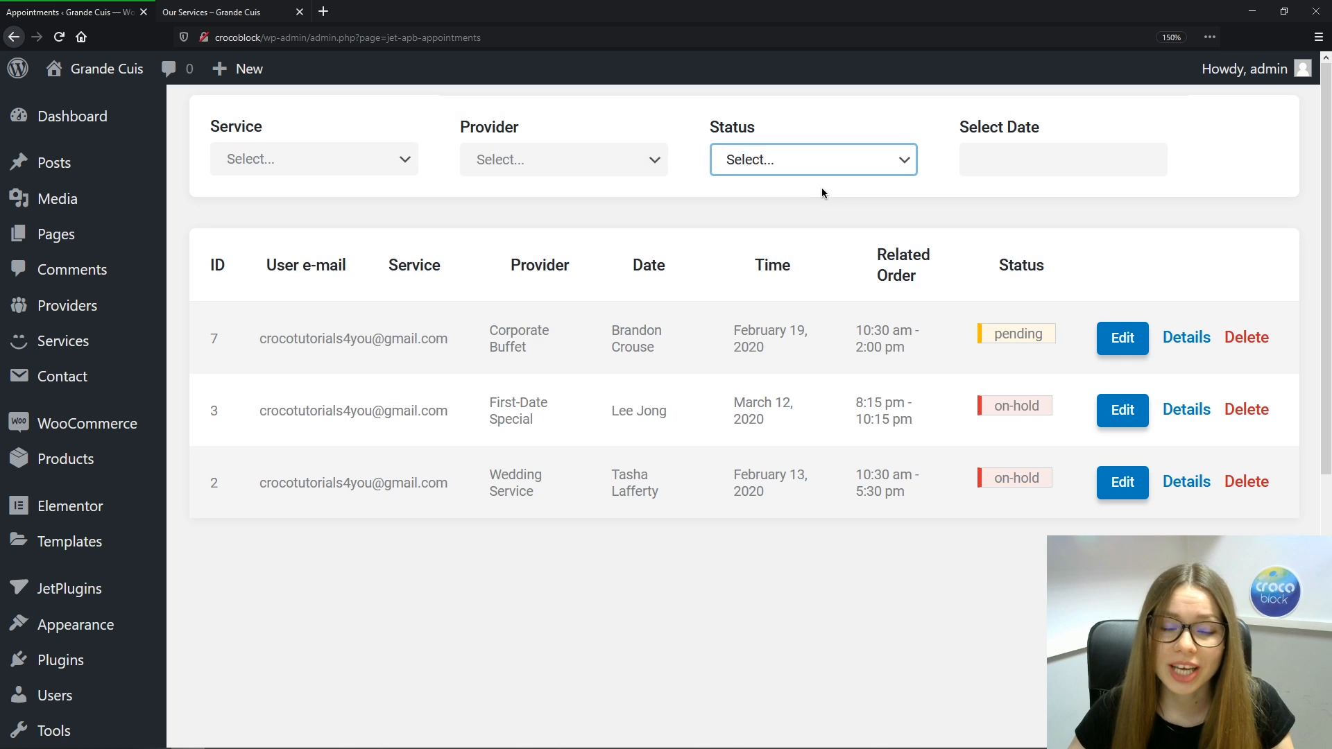